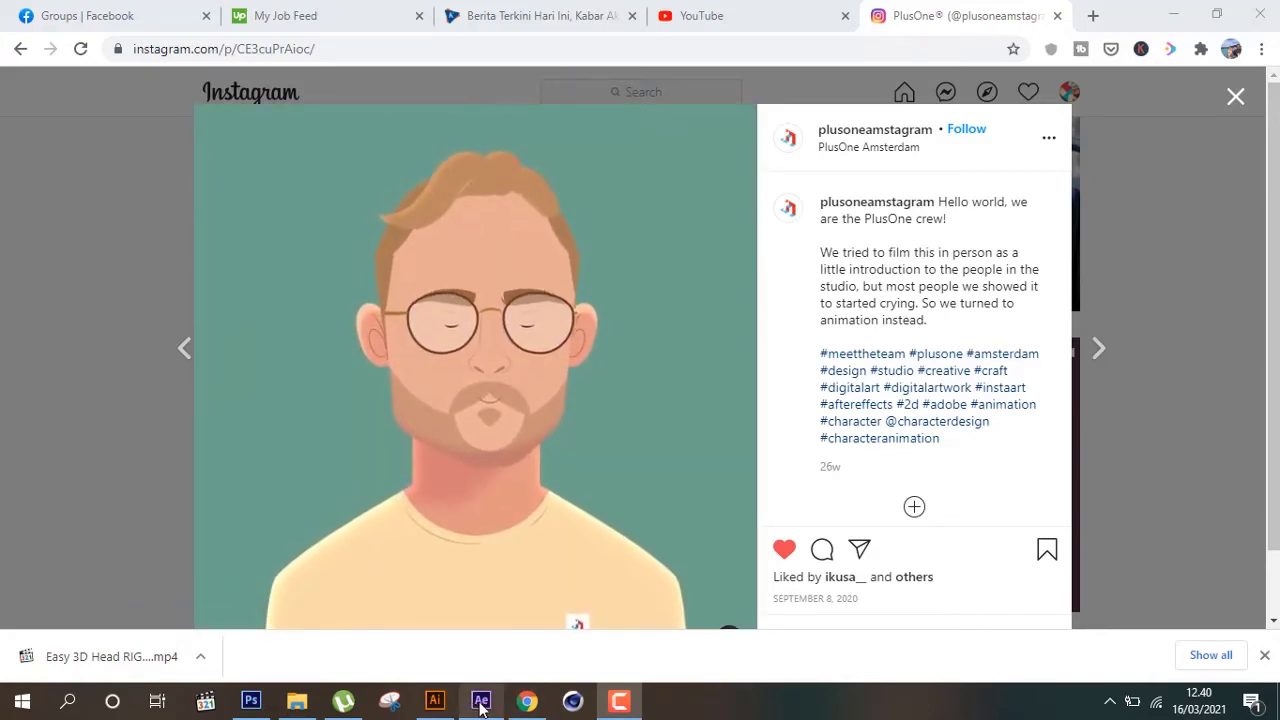
# Switch from the Instagram post to the After Effects project with composition 'ins 2'
pyautogui.click(481, 703)
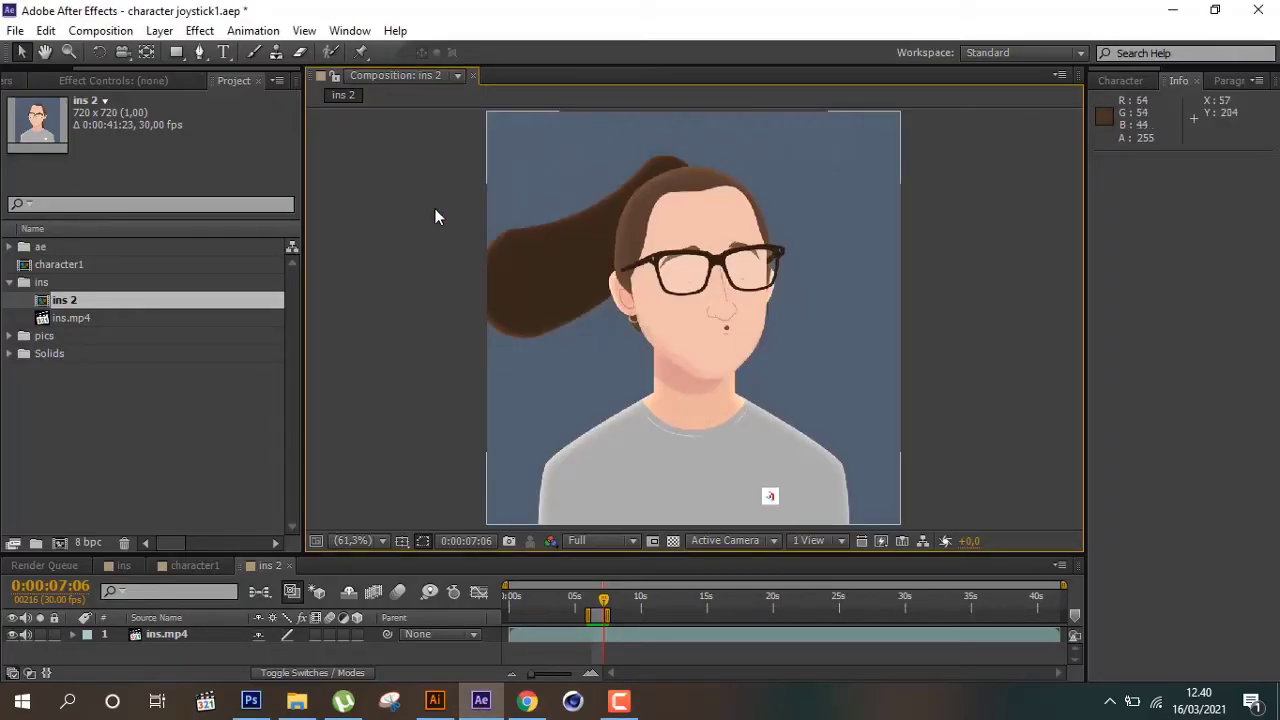
# Run a RAM preview of the 'ins 2' composition, then bring up the Illustrator portrait
pyautogui.click(100, 30)
pyautogui.moveTo(114, 258)
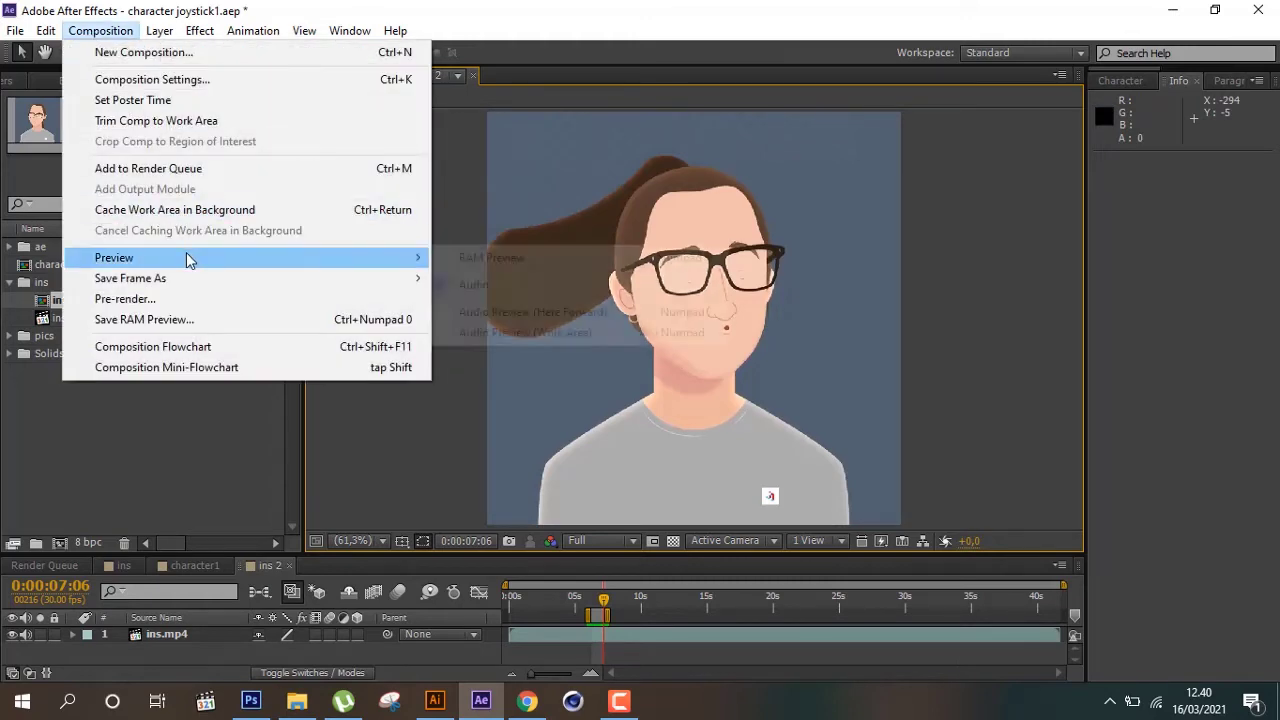
pyautogui.click(470, 262)
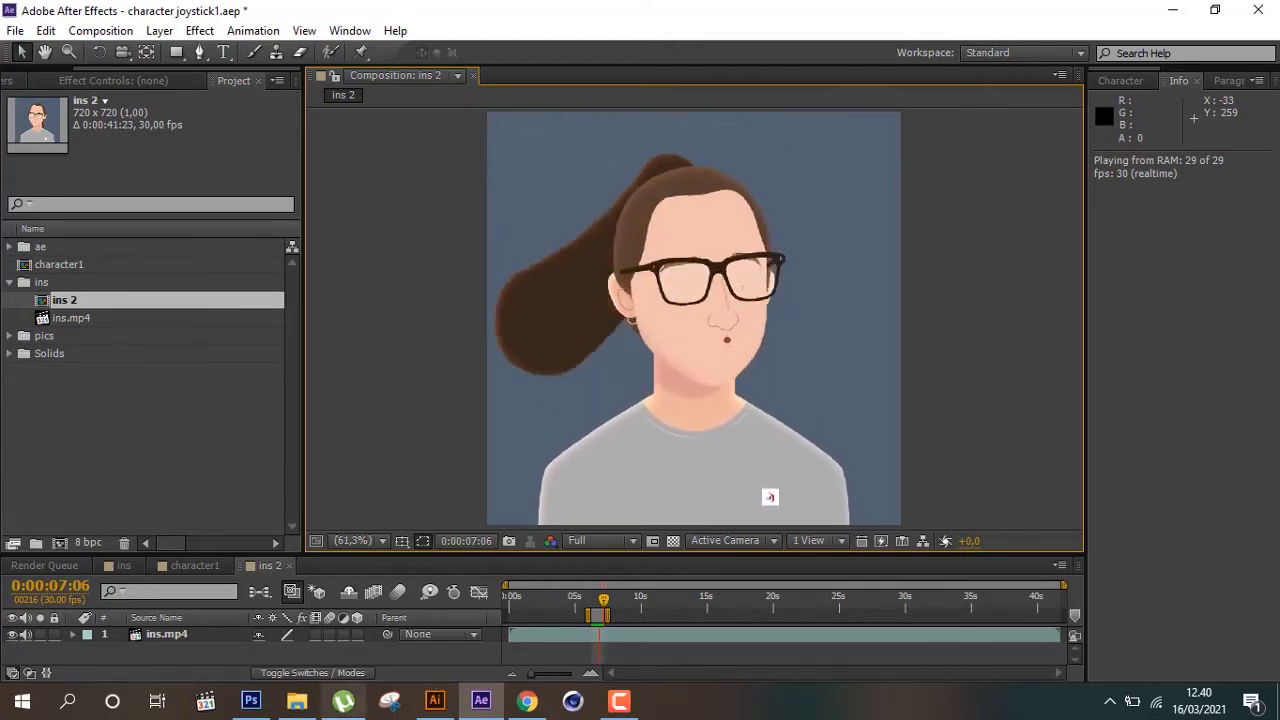
pyautogui.click(432, 702)
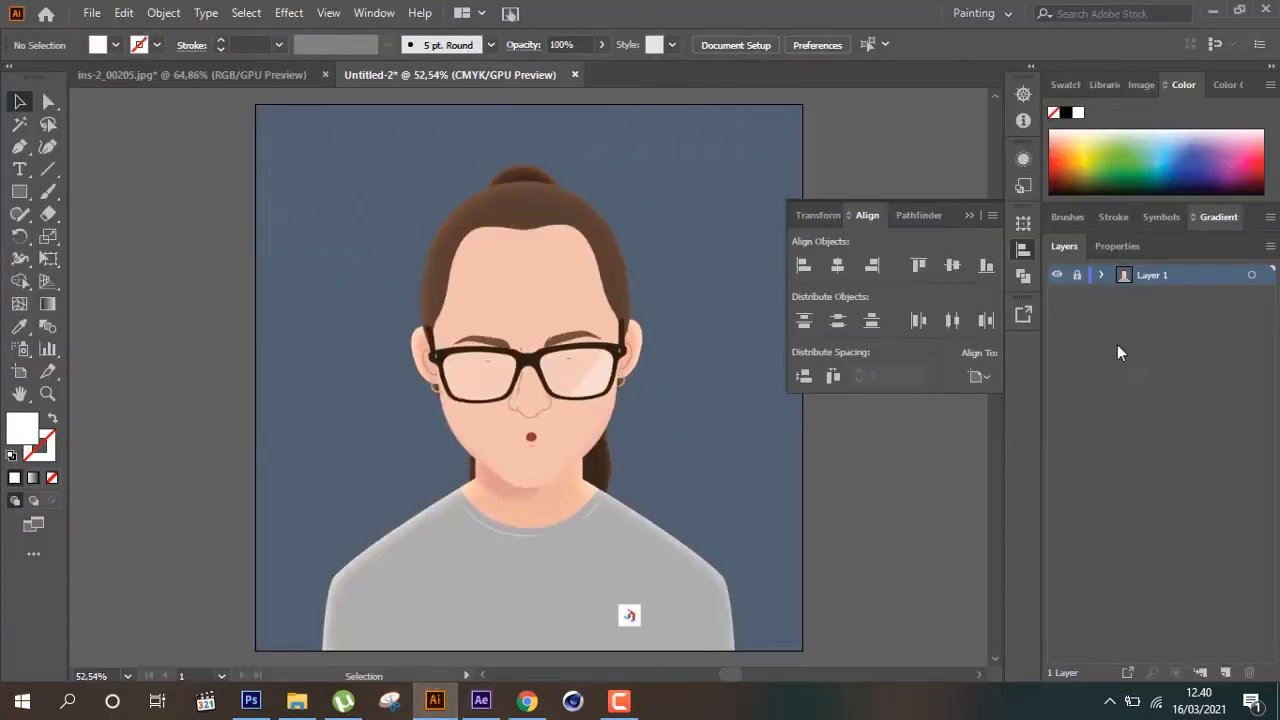
# Create Layer 2 above Layer 1 in the Layers panel
pyautogui.click(1225, 672)
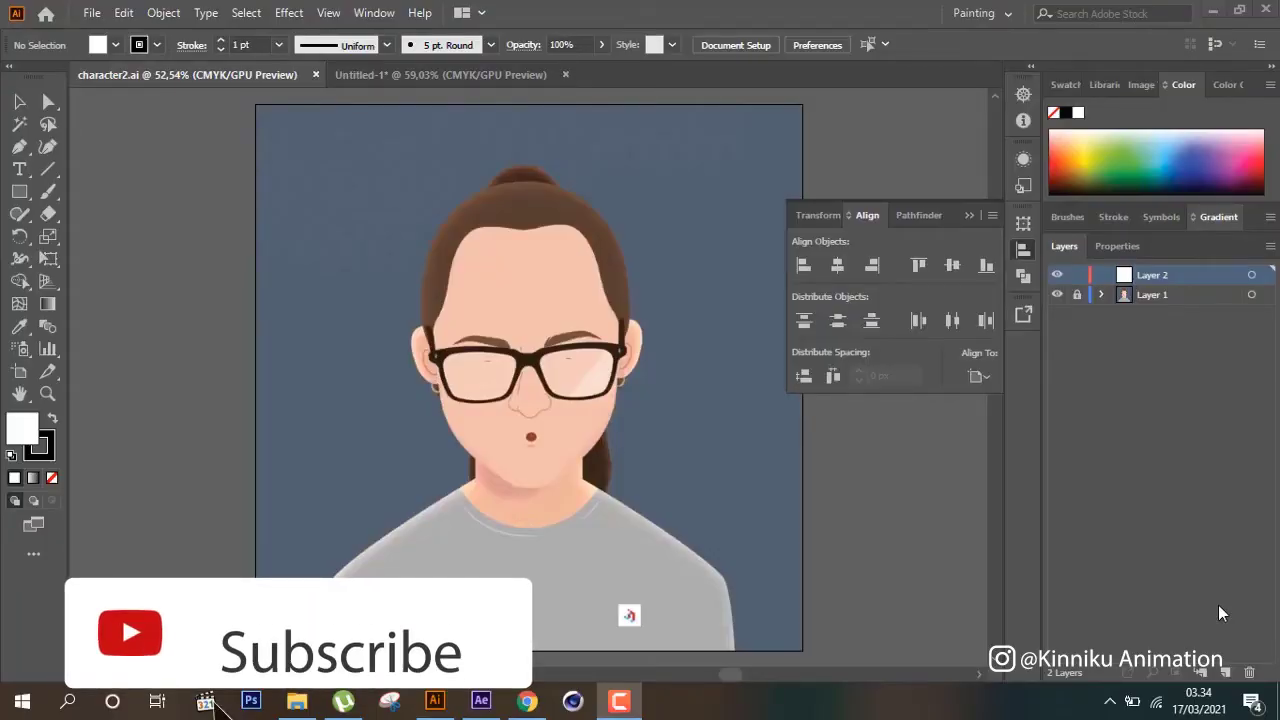
# Rename Layer 2 to 'body', make it active, and place the first Pen anchor at the shirt's bottom-left
pyautogui.click(21, 149)
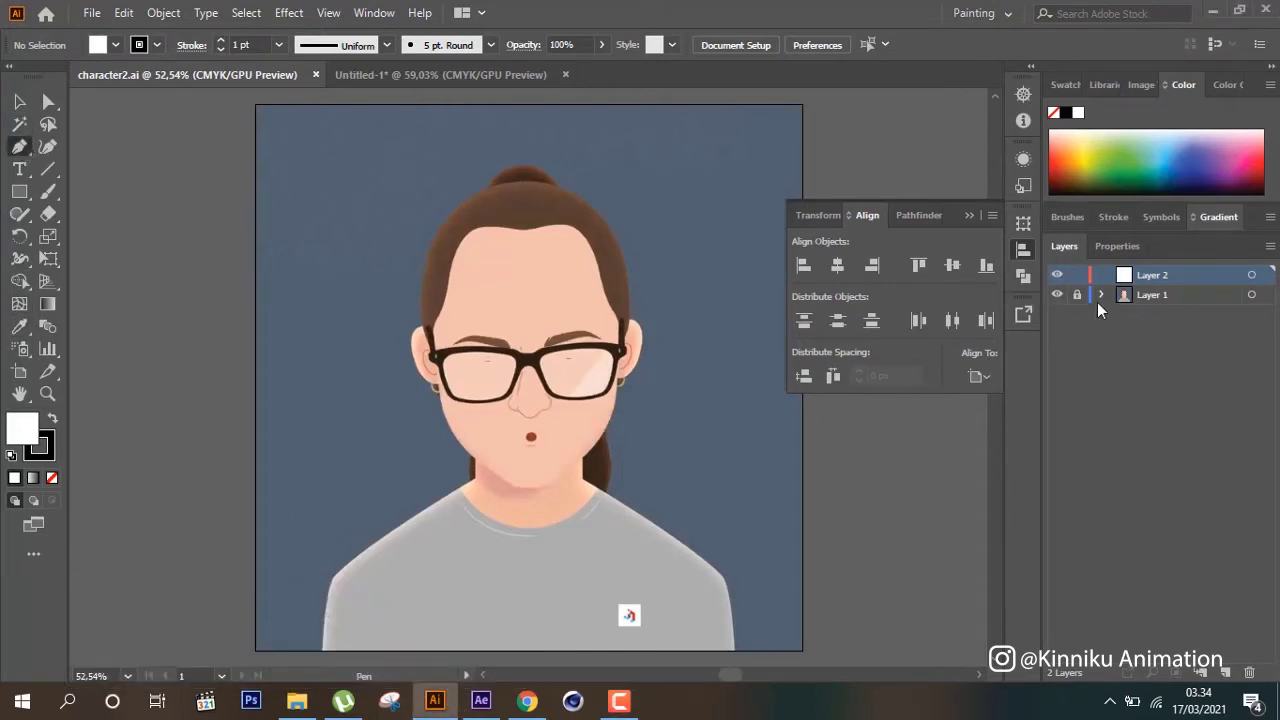
pyautogui.doubleClick(1150, 276)
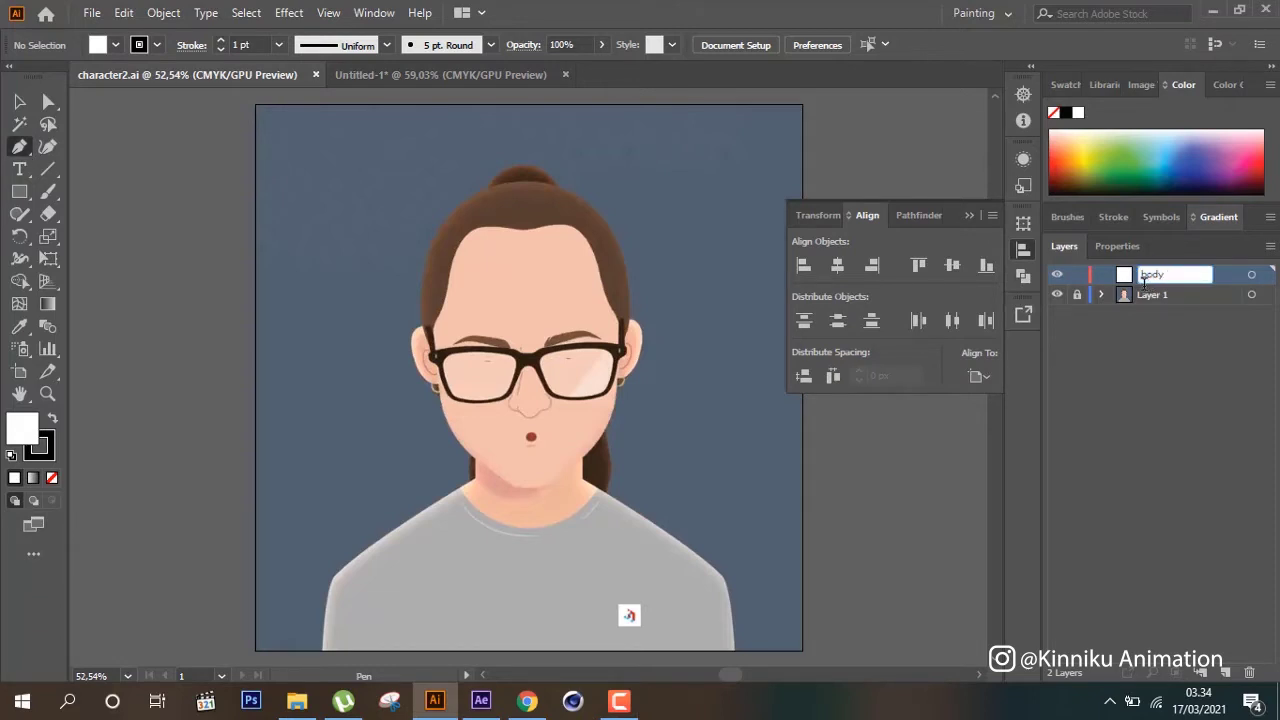
pyautogui.write('body')
pyautogui.click(1069, 315)
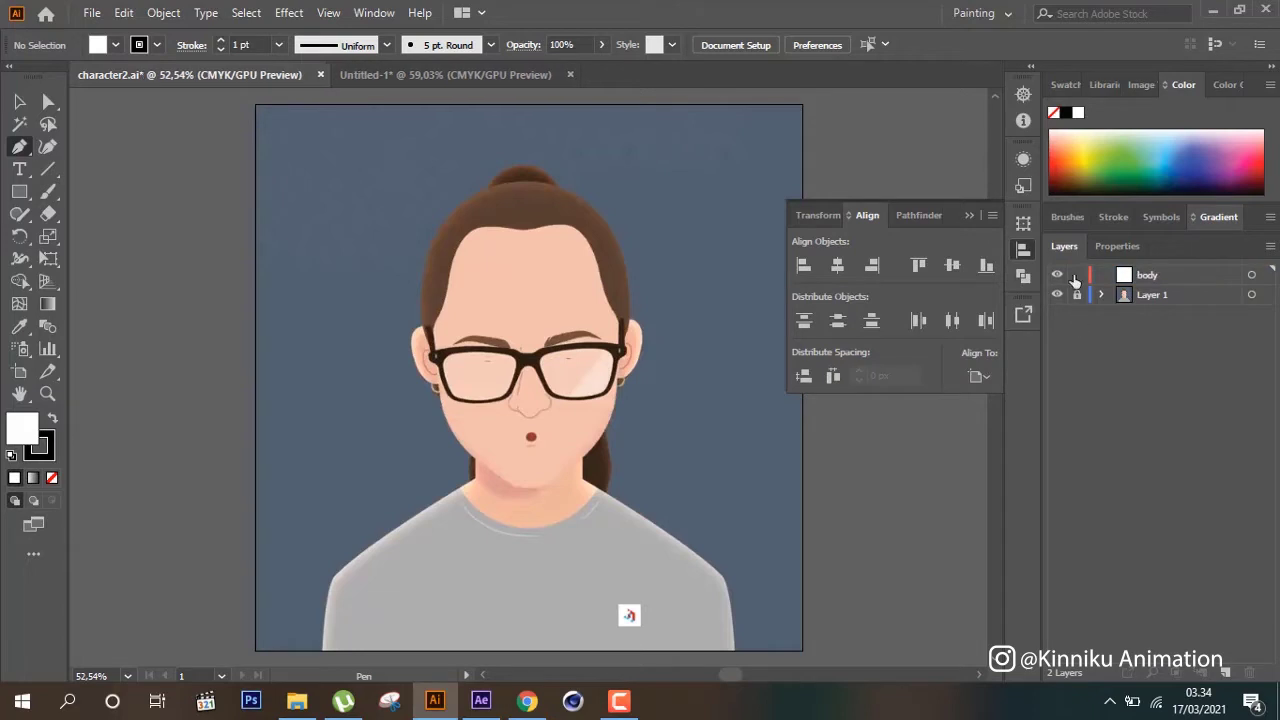
pyautogui.click(1237, 275)
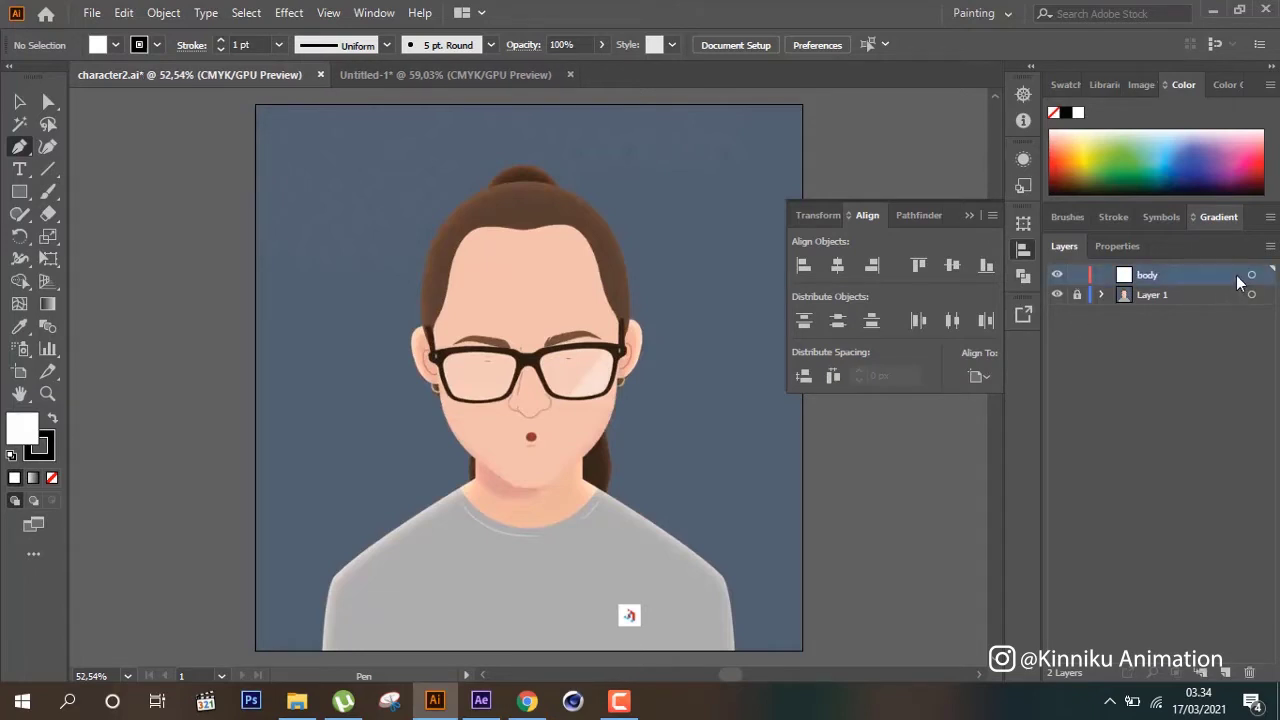
pyautogui.click(20, 148)
pyautogui.click(319, 661)
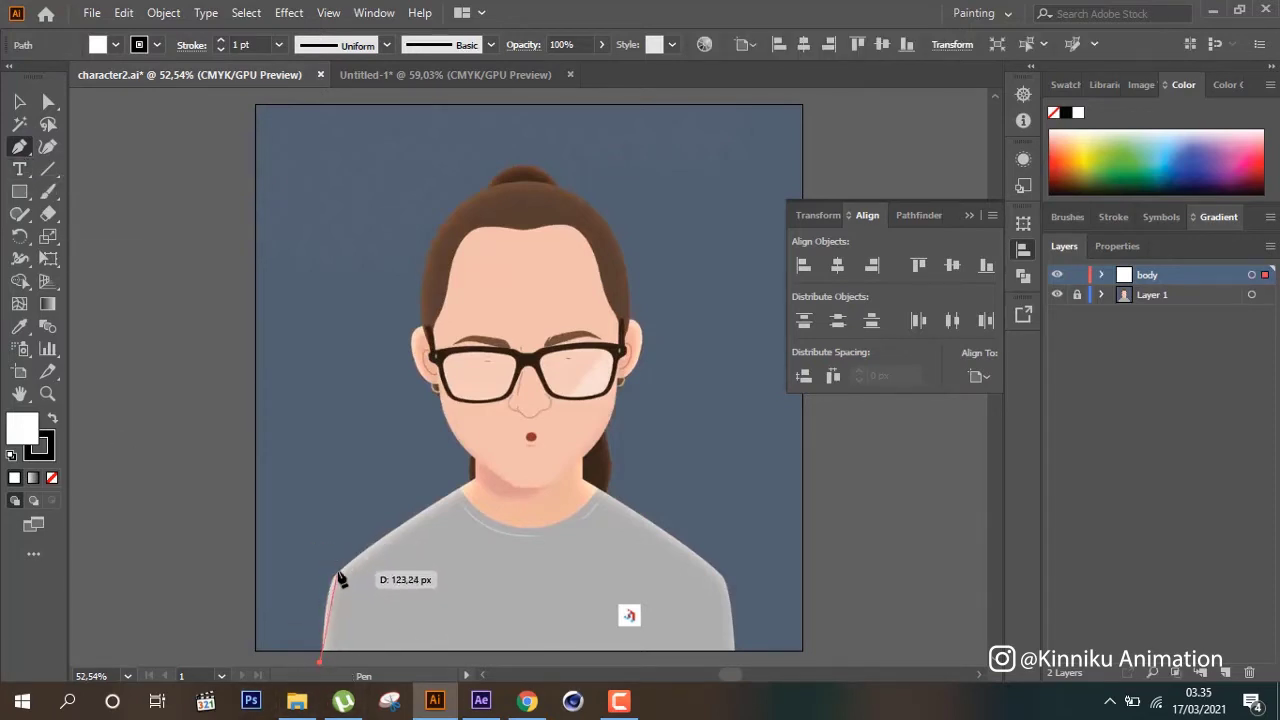
# Trace up the shirt's left side, shoulder and neckline with the Pen, with Fill set to None
pyautogui.moveTo(326, 581); pyautogui.dragTo(350, 565)
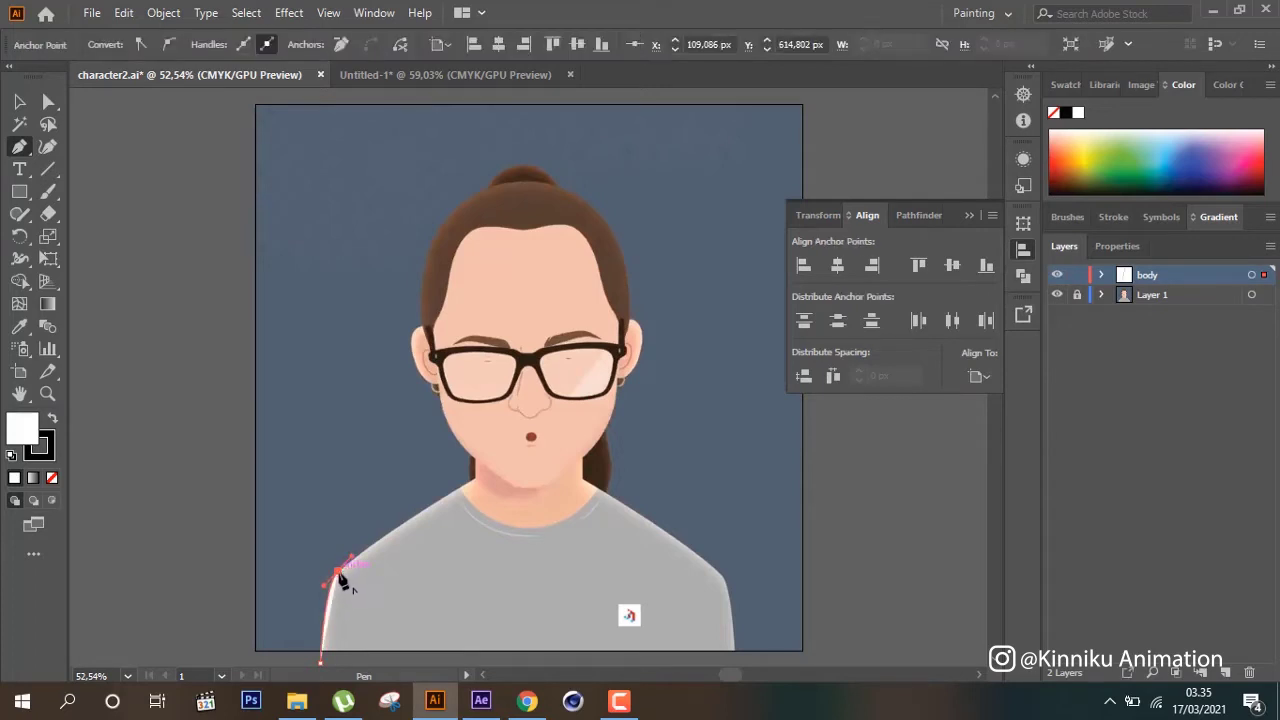
pyautogui.click(339, 574)
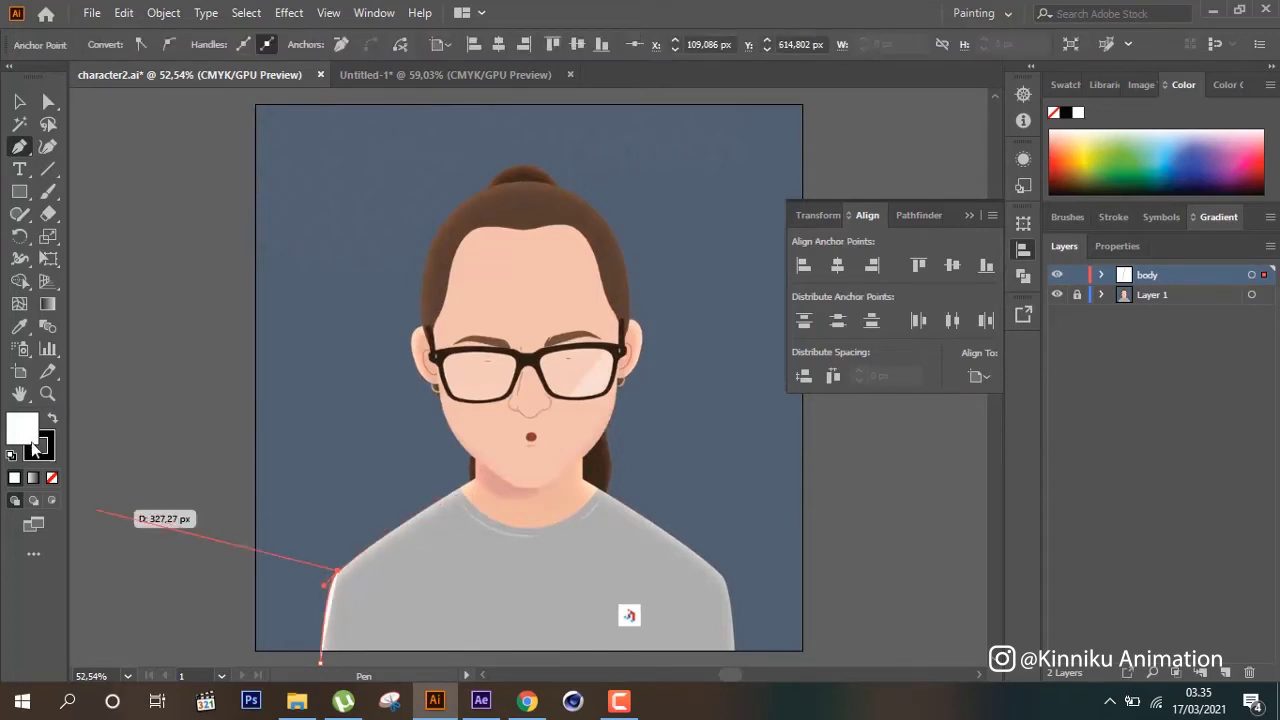
pyautogui.click(52, 477)
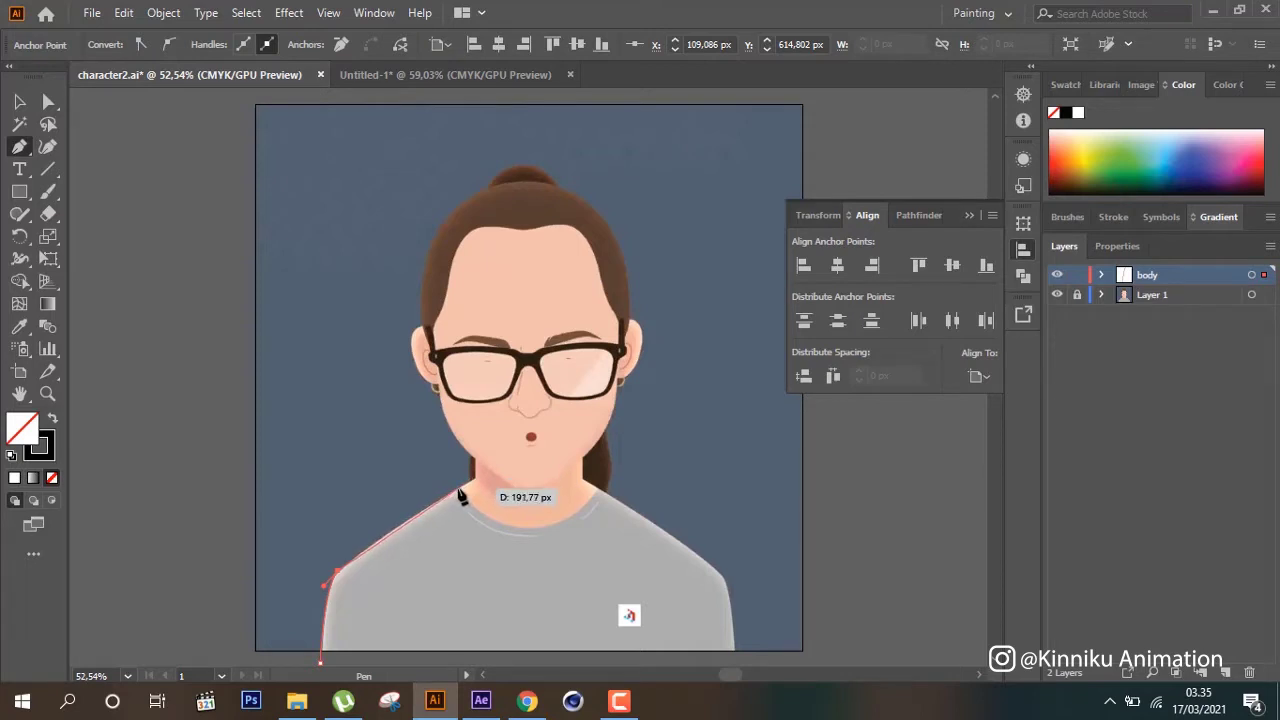
pyautogui.moveTo(458, 492); pyautogui.dragTo(483, 480)
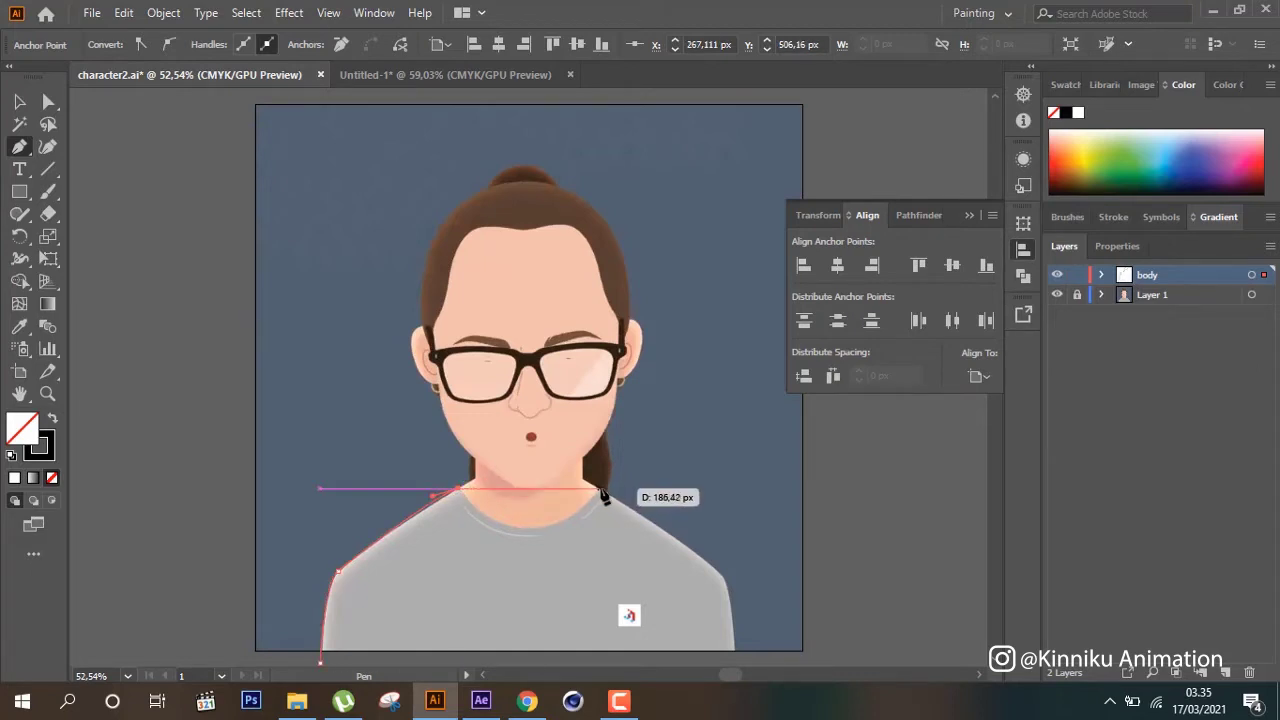
pyautogui.moveTo(599, 489); pyautogui.dragTo(685, 404)
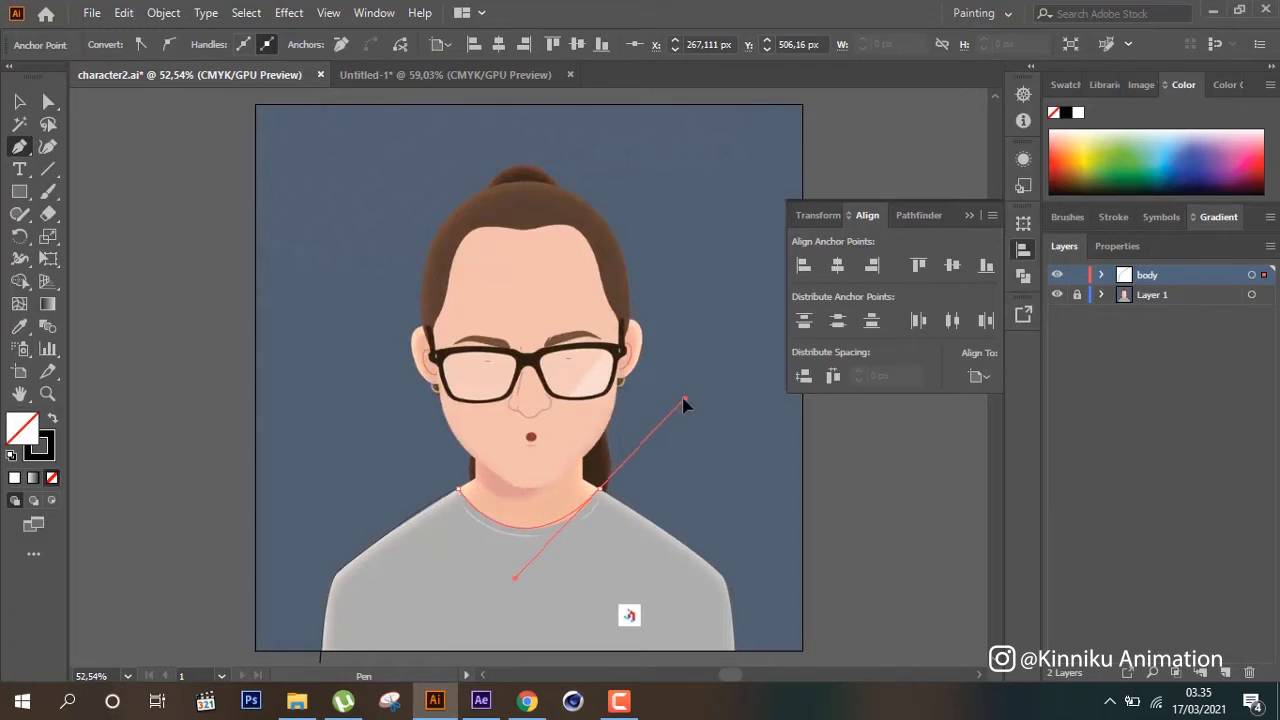
pyautogui.click(599, 489)
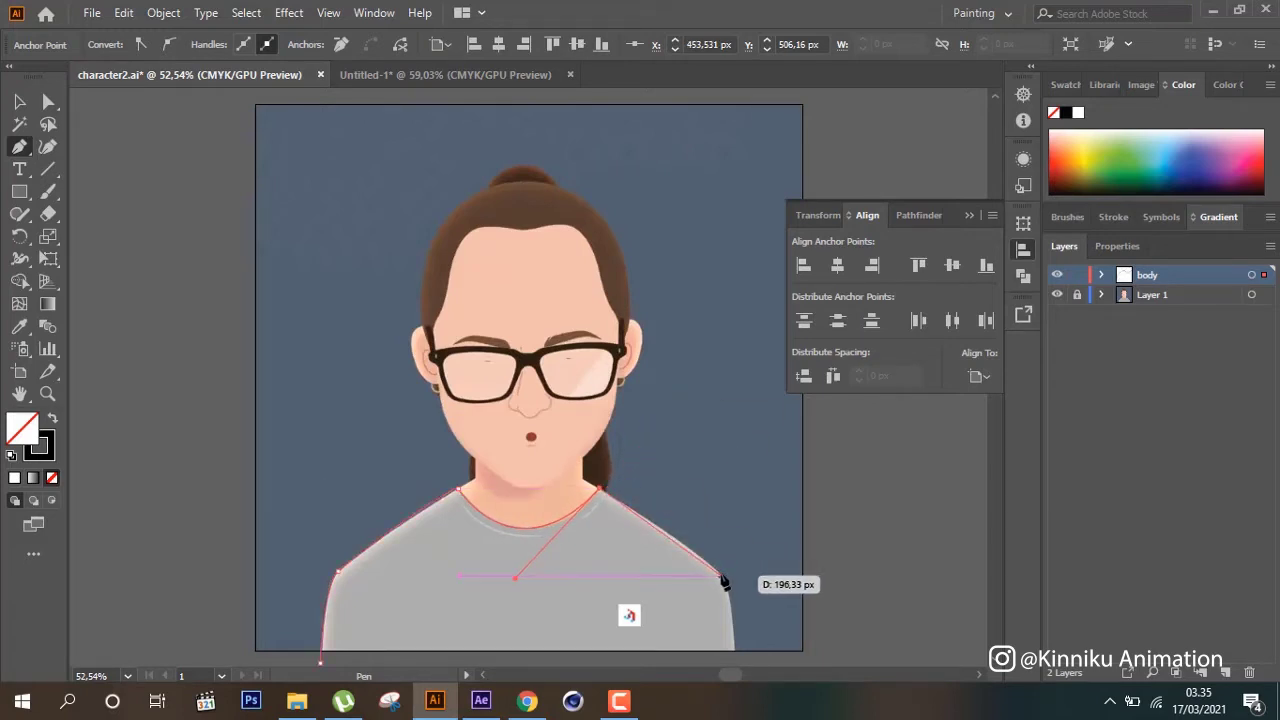
# Continue the outline down the right shoulder and close it at the starting anchor
pyautogui.moveTo(722, 578); pyautogui.dragTo(754, 615)
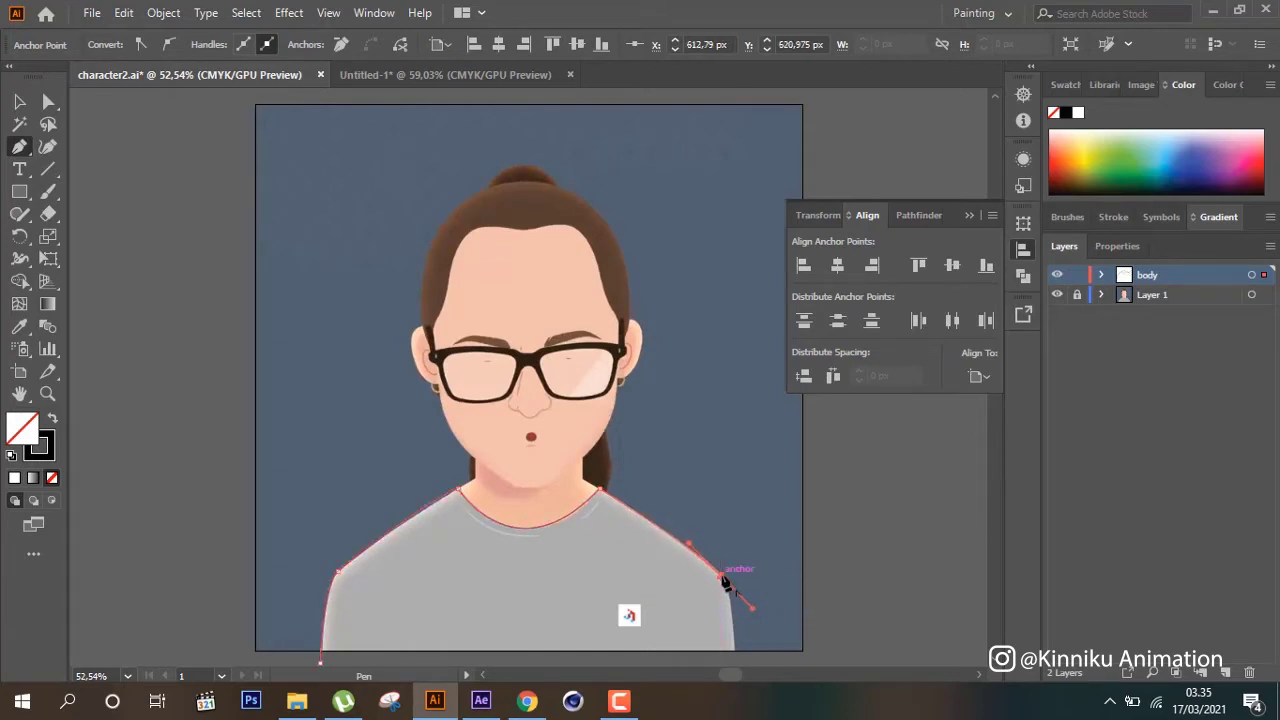
pyautogui.scroll(-1, 731, 640)
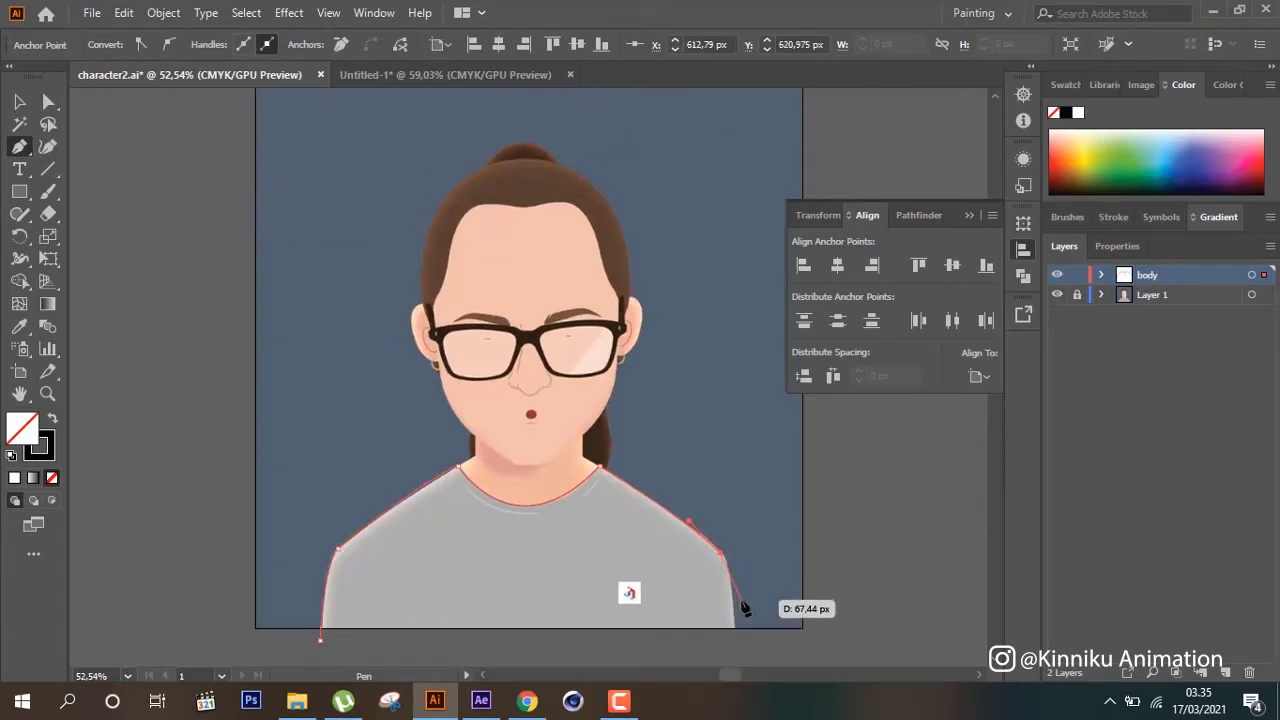
pyautogui.moveTo(734, 634); pyautogui.dragTo(734, 514)
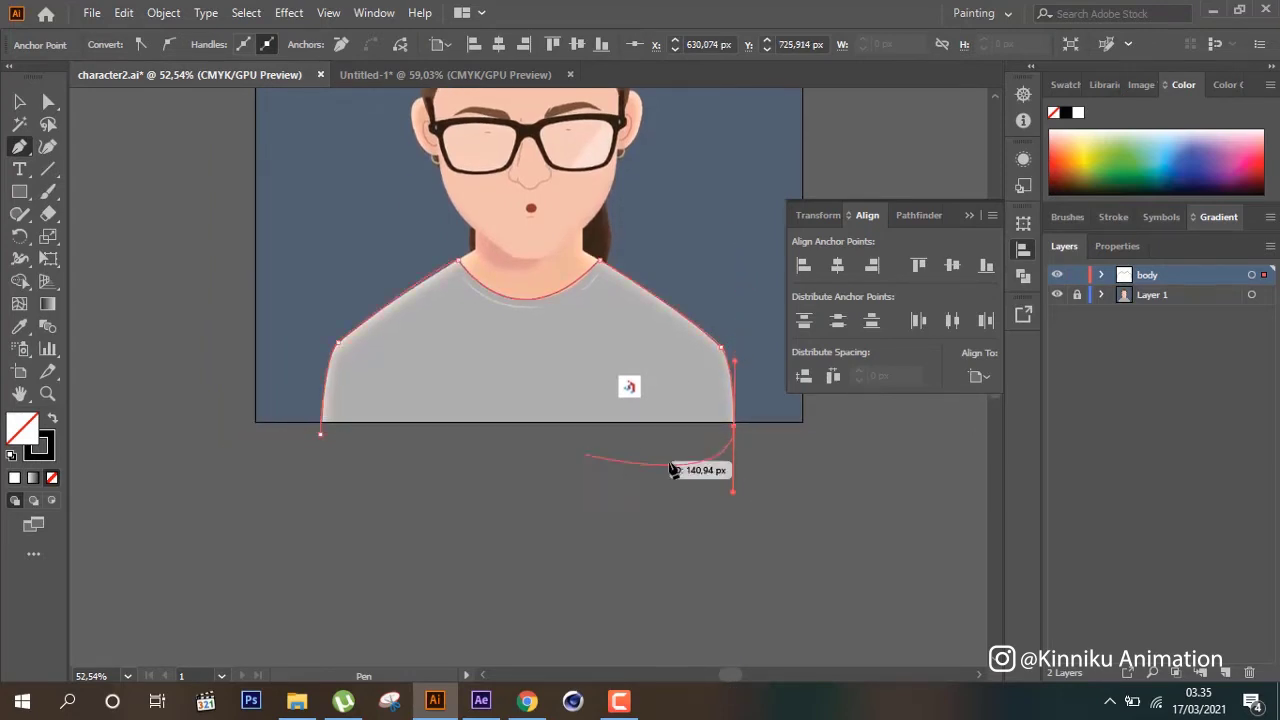
pyautogui.click(734, 427)
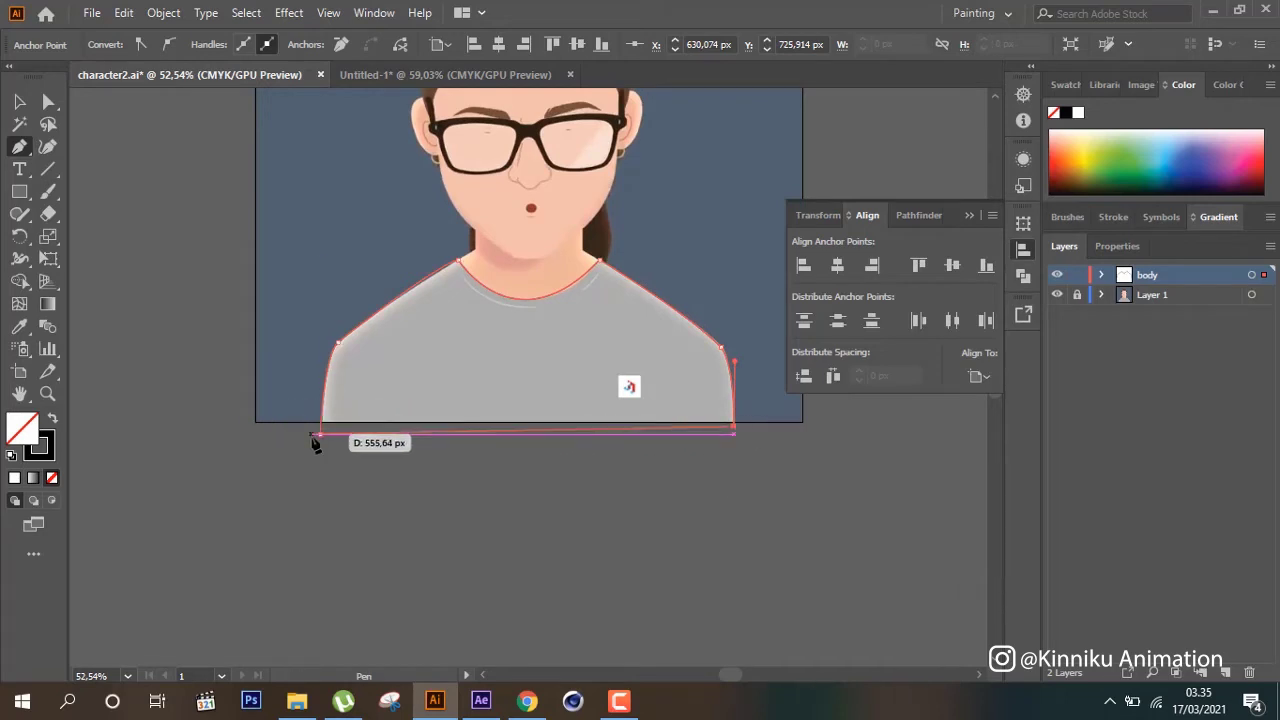
pyautogui.moveTo(320, 432); pyautogui.dragTo(322, 443)
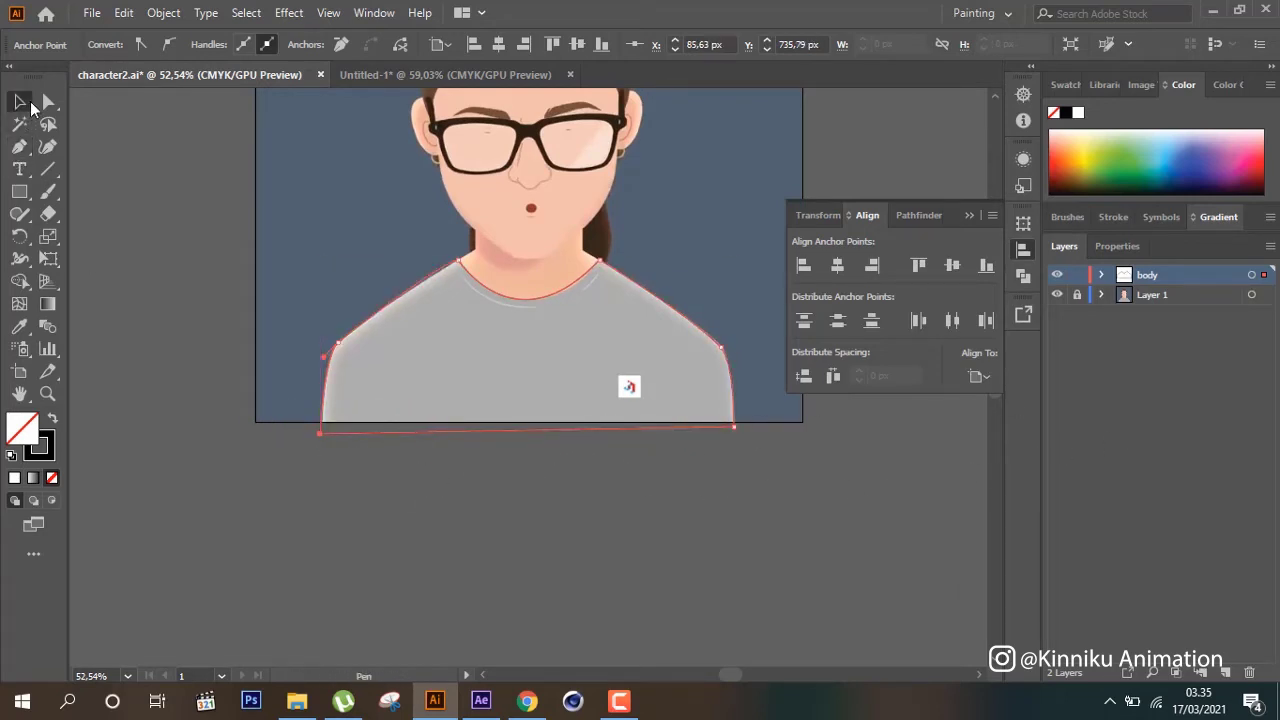
# Fill the body outline with the shirt's grey (#adadad) via the Eyedropper and verify it
pyautogui.click(19, 101)
pyautogui.click(19, 326)
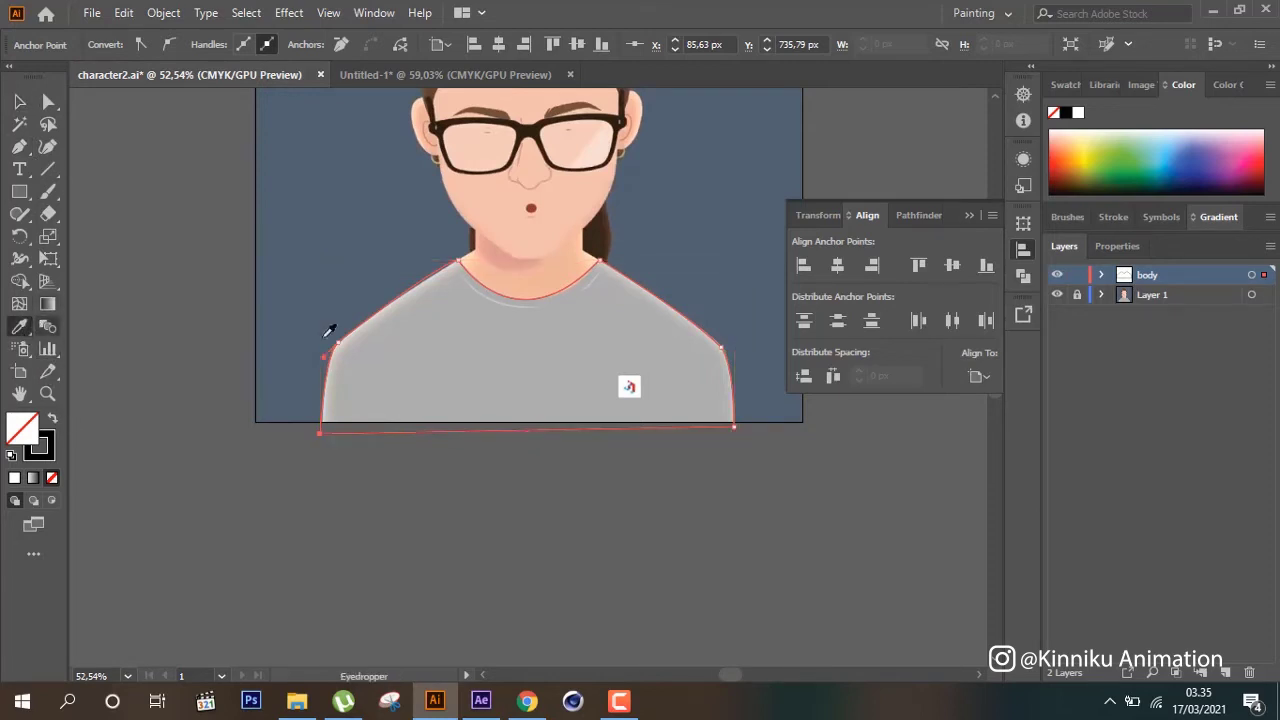
pyautogui.click(529, 349)
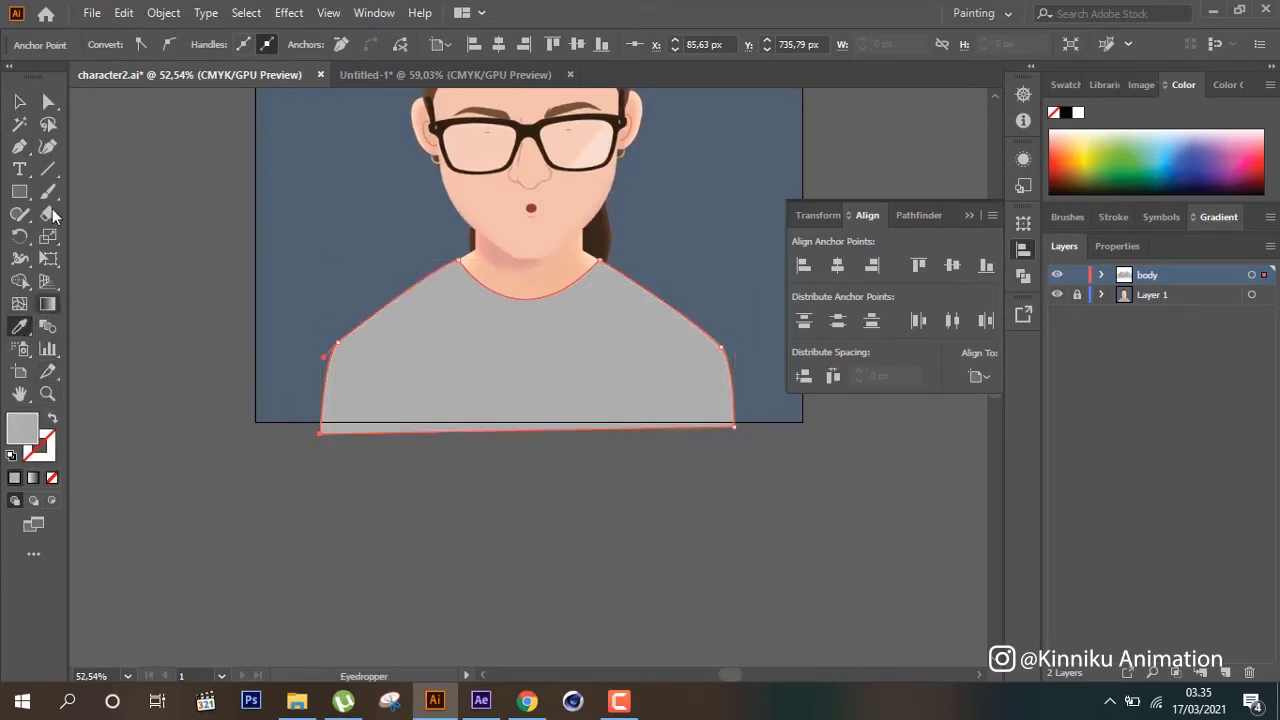
pyautogui.click(19, 101)
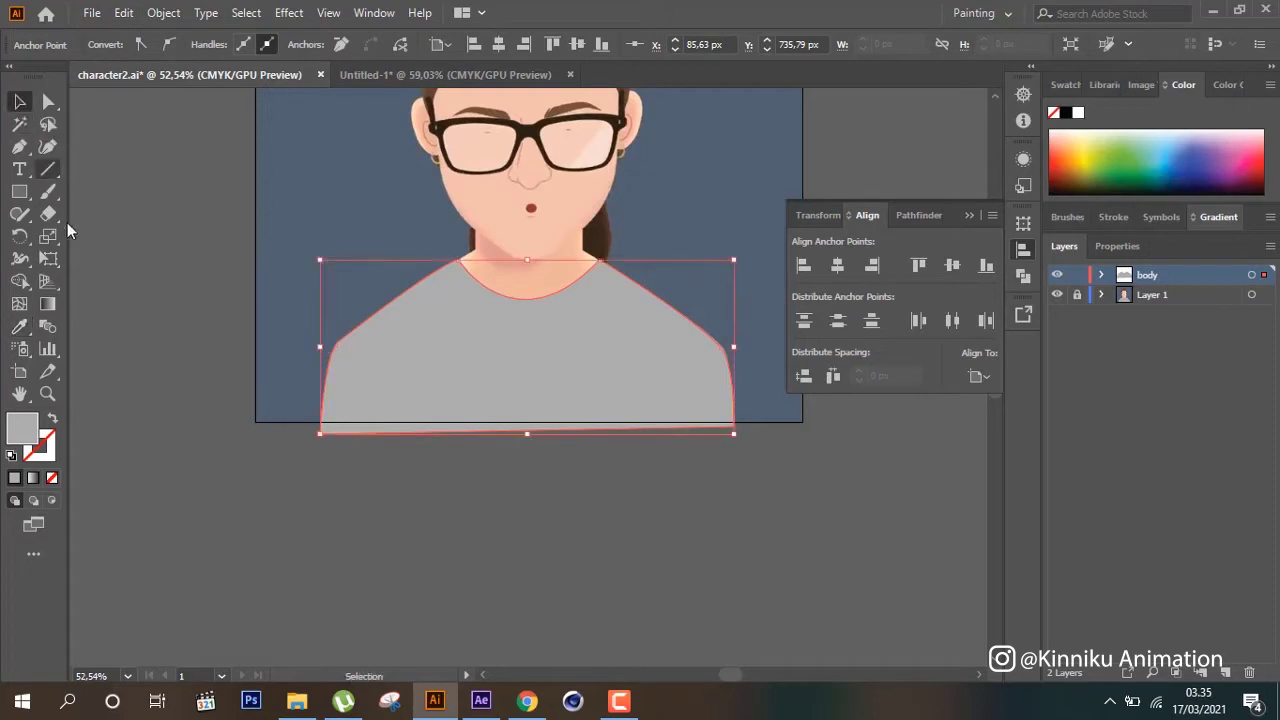
pyautogui.doubleClick(24, 428)
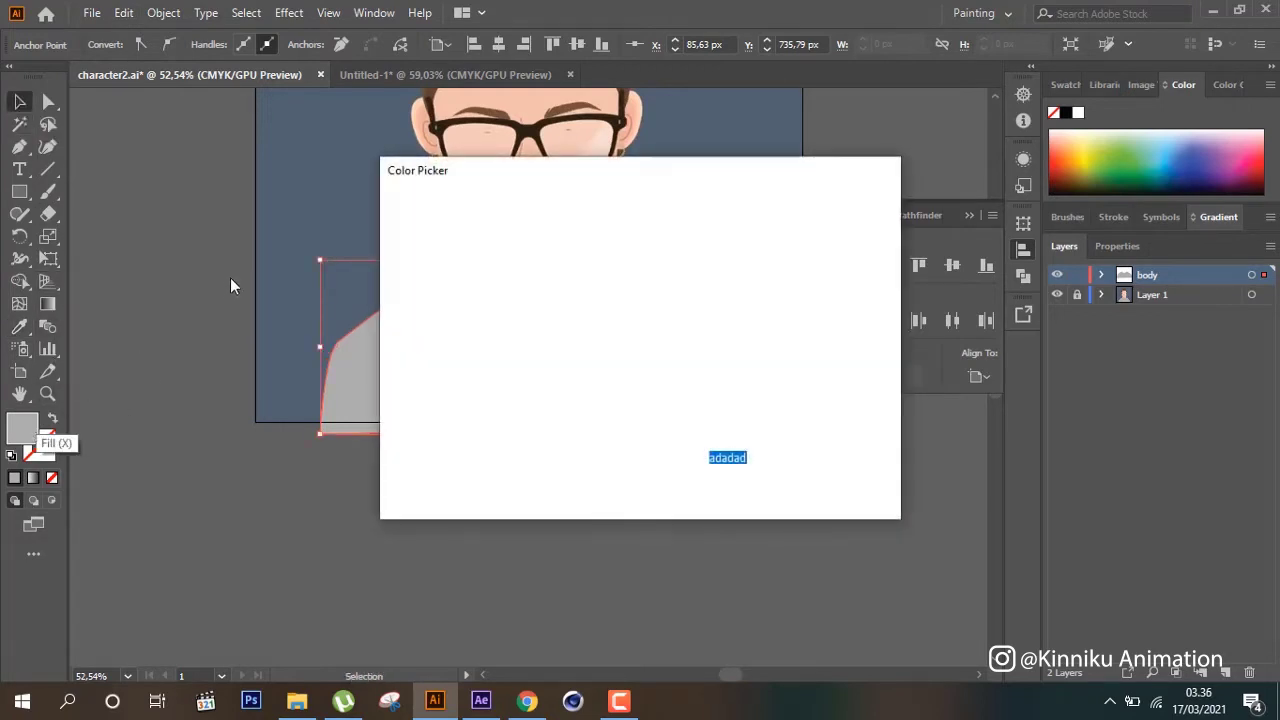
pyautogui.click(839, 259)
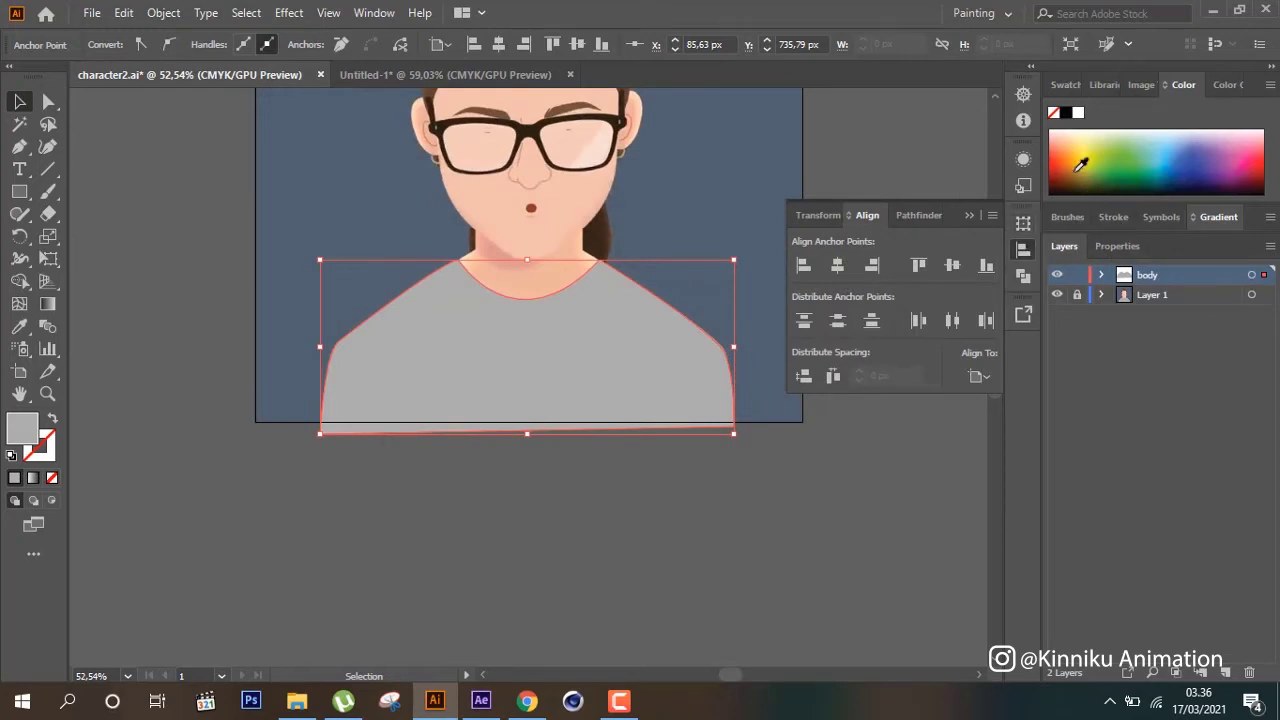
# Bring up the Swatches panel
pyautogui.click(1135, 87)
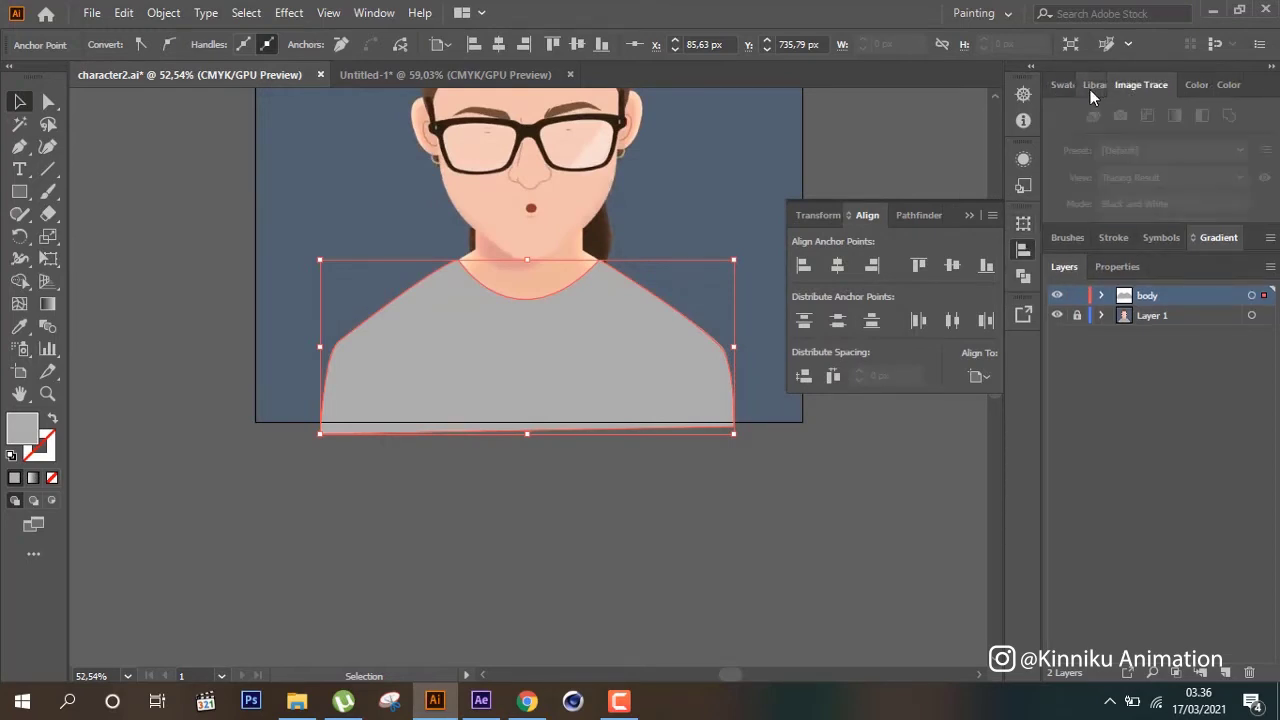
pyautogui.click(1069, 86)
pyautogui.click(1190, 85)
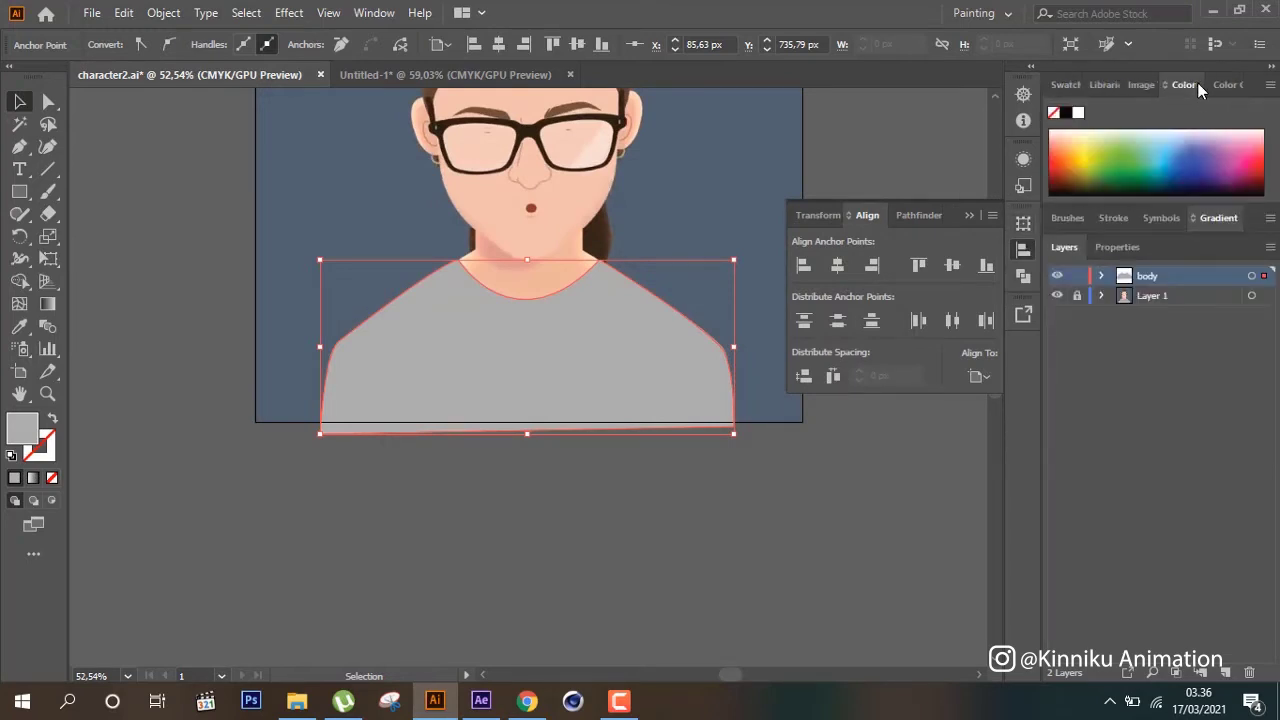
pyautogui.click(1068, 88)
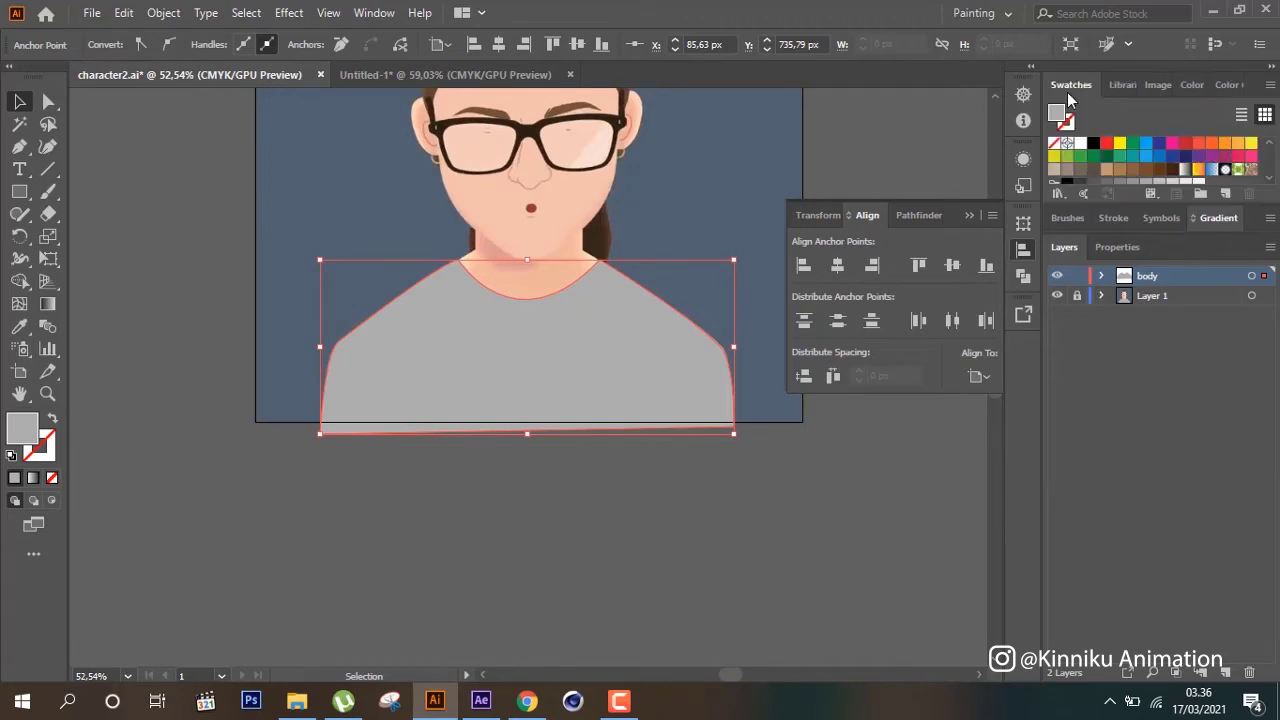
# Apply the yellow-to-orange gradient to the shirt, make it Radial, and show its gradient controls
pyautogui.click(1184, 172)
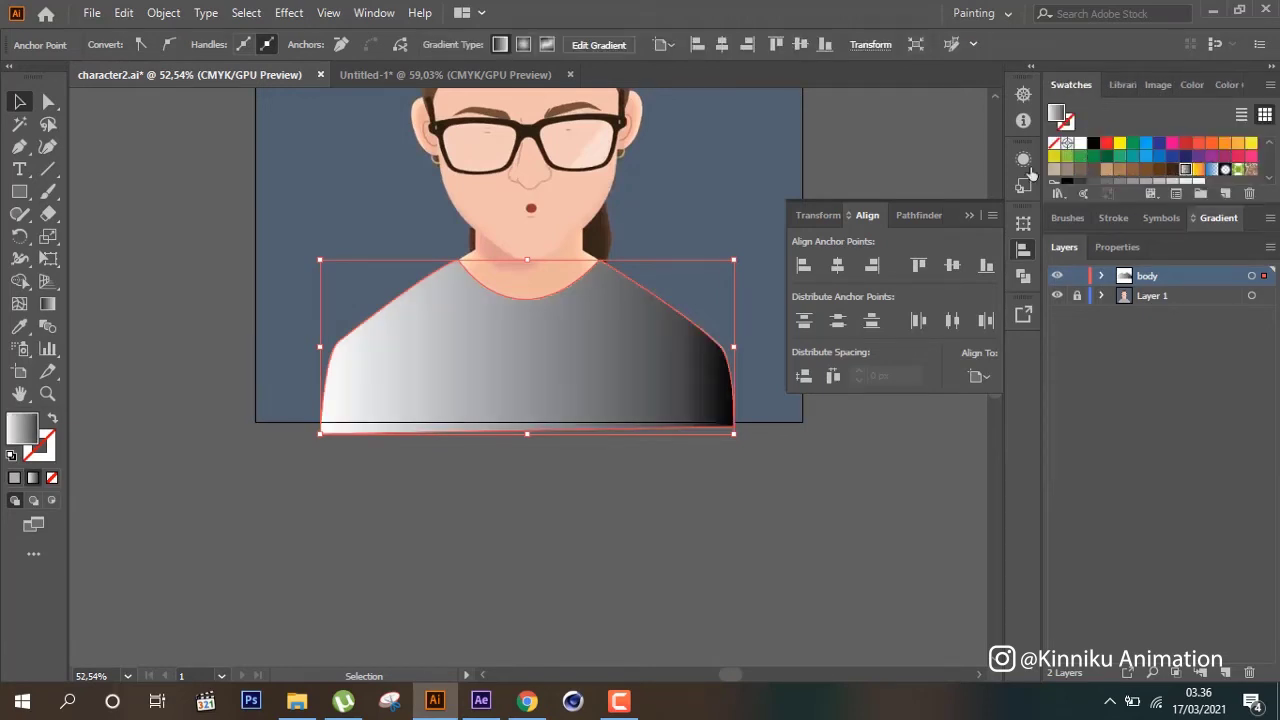
pyautogui.click(1198, 170)
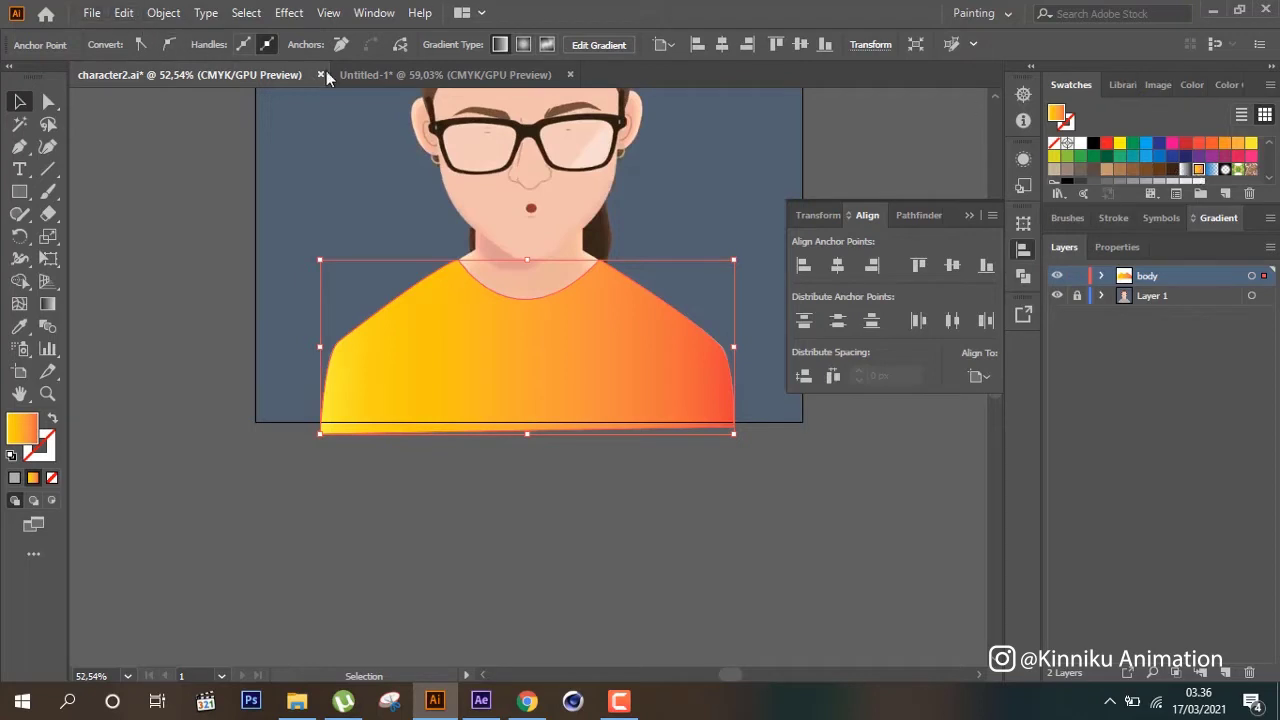
pyautogui.click(525, 46)
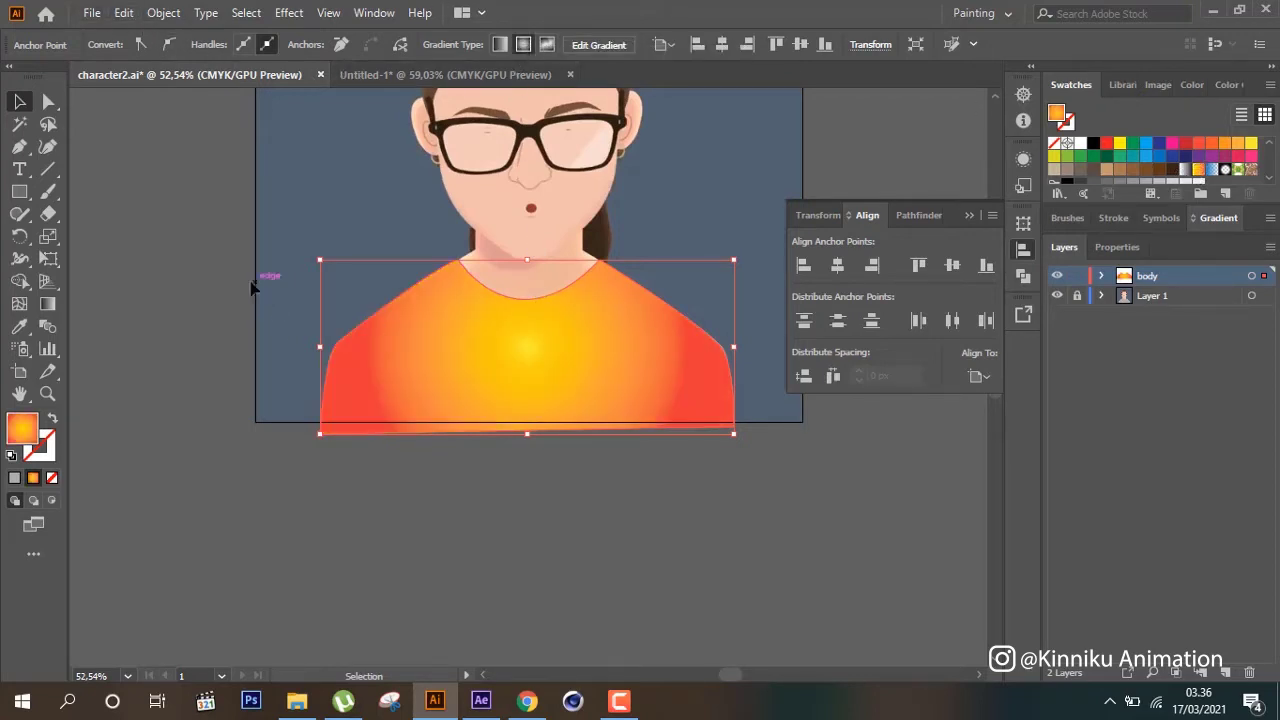
pyautogui.click(49, 307)
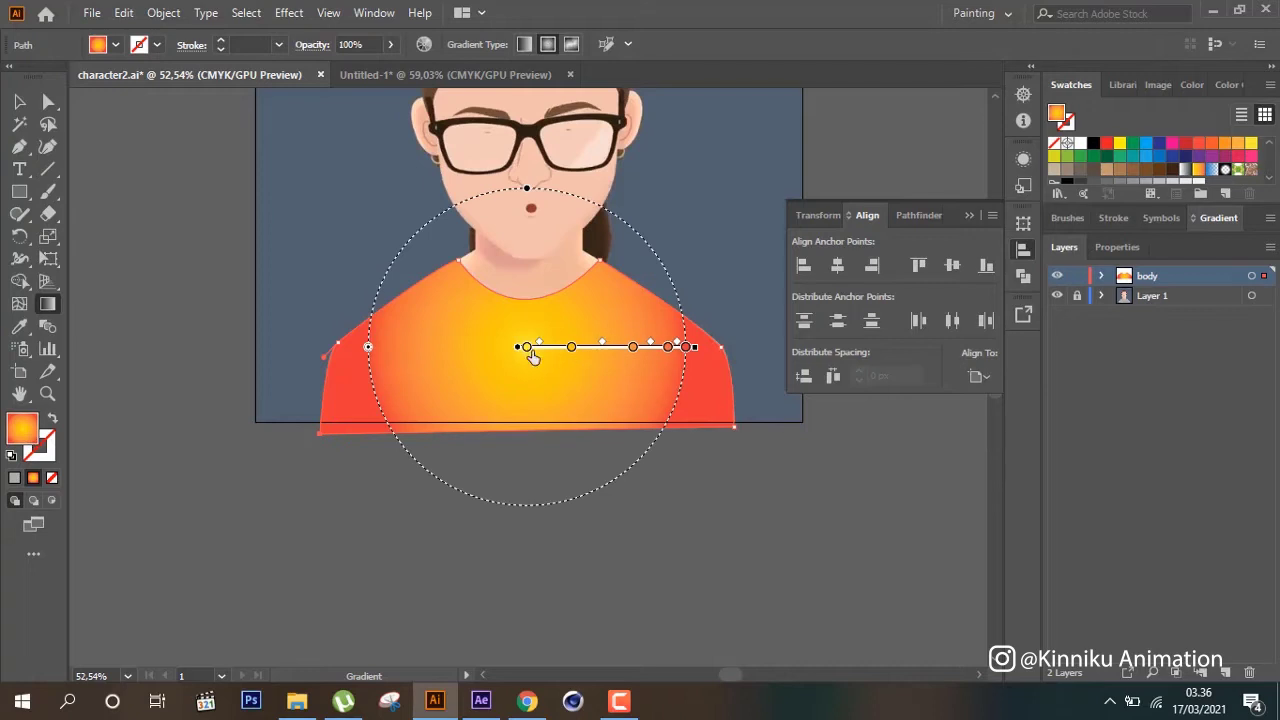
# Recolour the middle yellow stop to light blue and delete the extra gradient stop
pyautogui.click(667, 348)
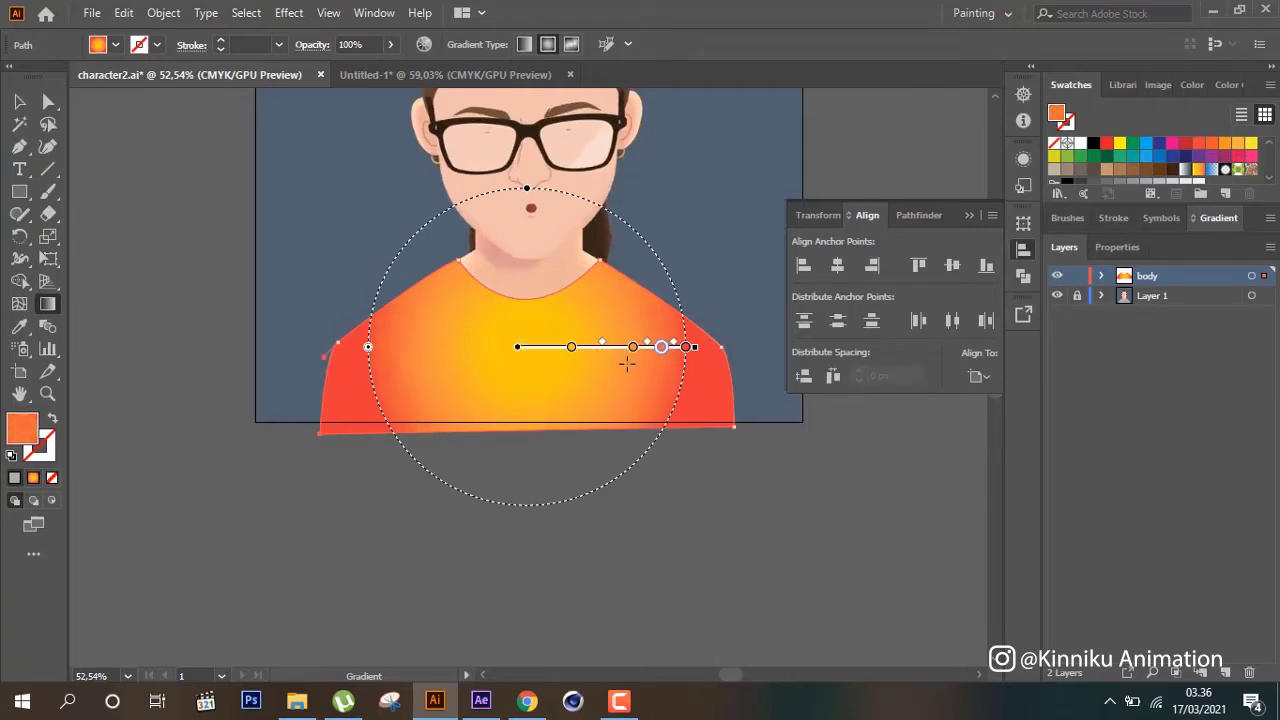
pyautogui.click(570, 348)
pyautogui.click(572, 349)
pyautogui.doubleClick(572, 349)
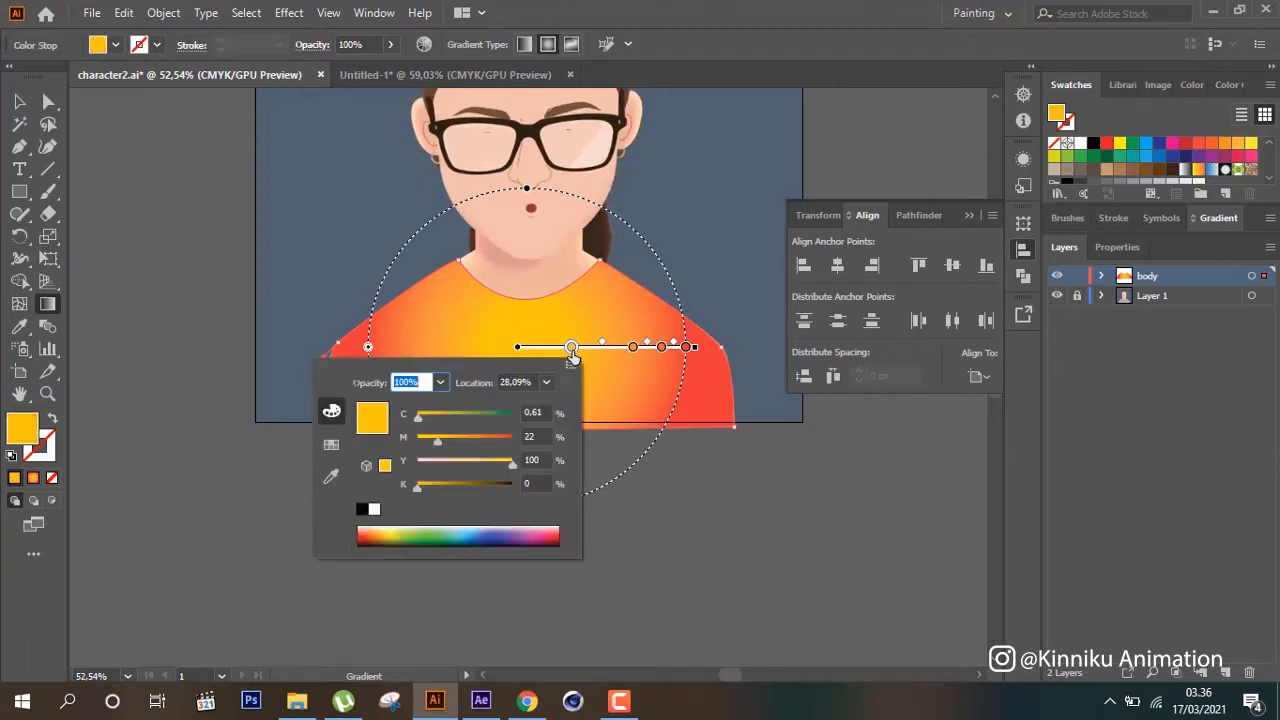
pyautogui.click(479, 541)
pyautogui.click(468, 531)
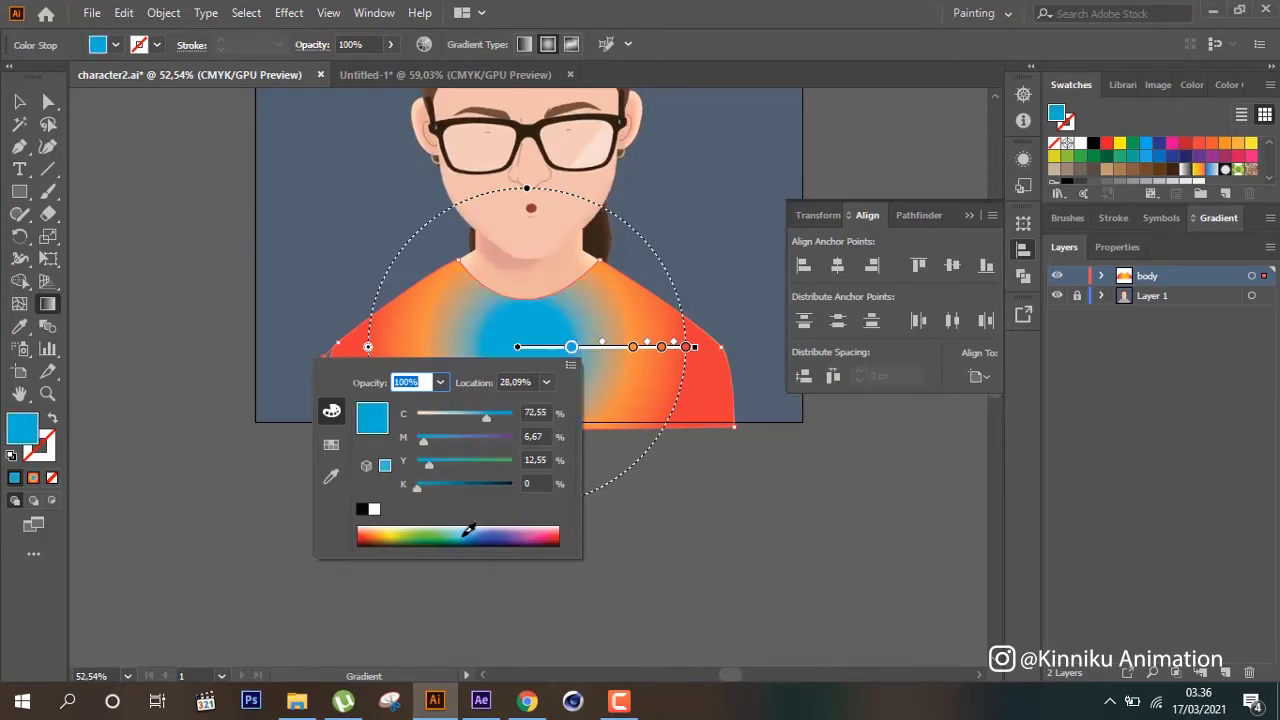
pyautogui.click(467, 528)
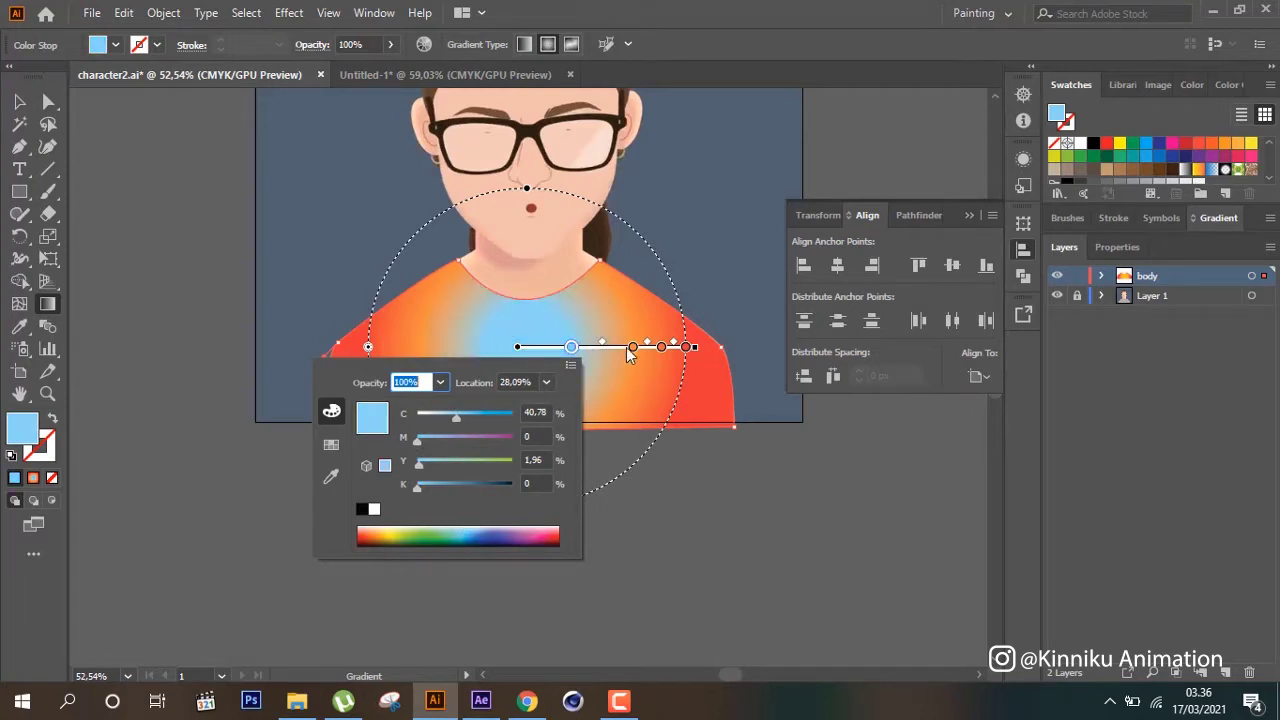
pyautogui.moveTo(634, 349); pyautogui.dragTo(645, 397)
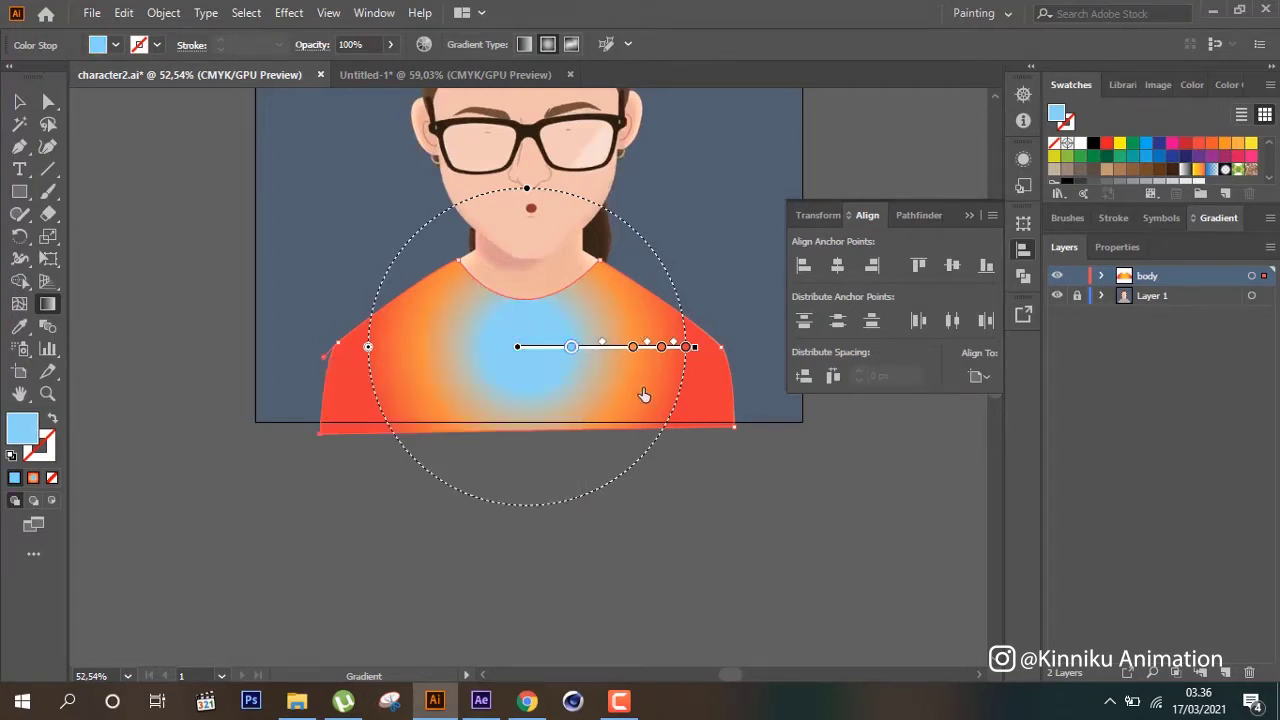
# Nudge the outer stop outward and refine the middle stop to a pale cyan
pyautogui.moveTo(662, 350); pyautogui.dragTo(672, 350)
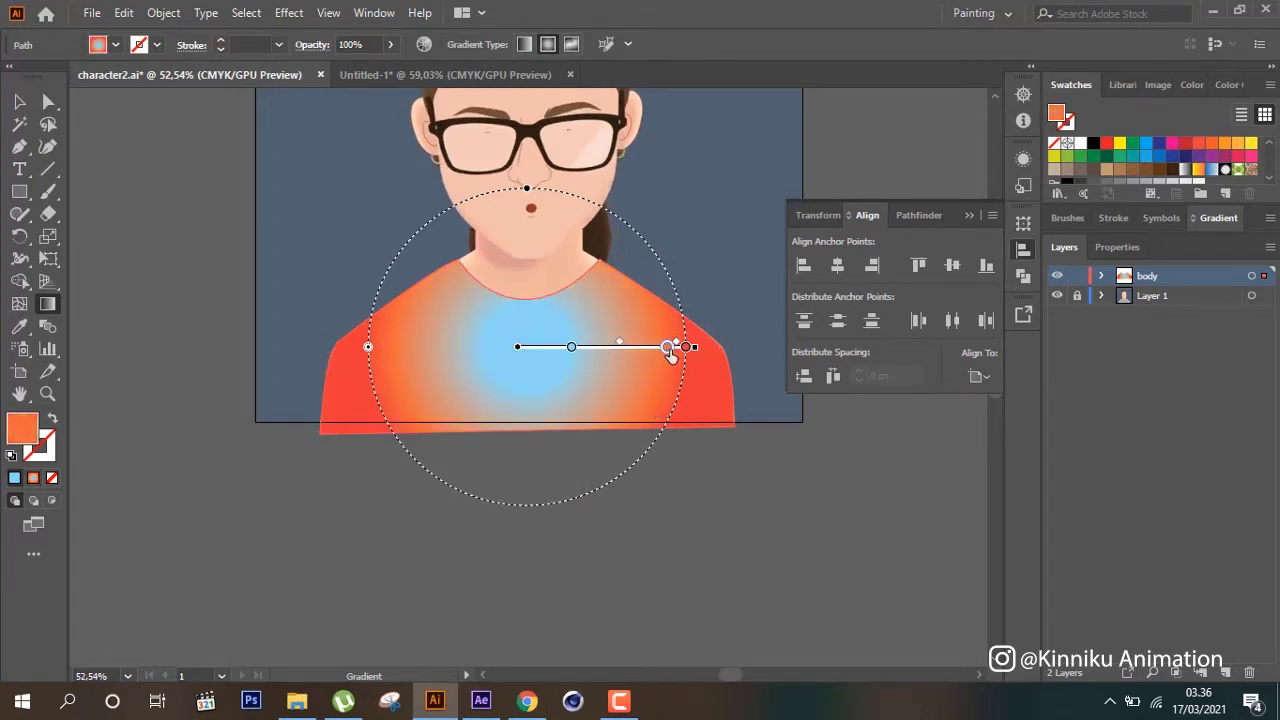
pyautogui.click(672, 349)
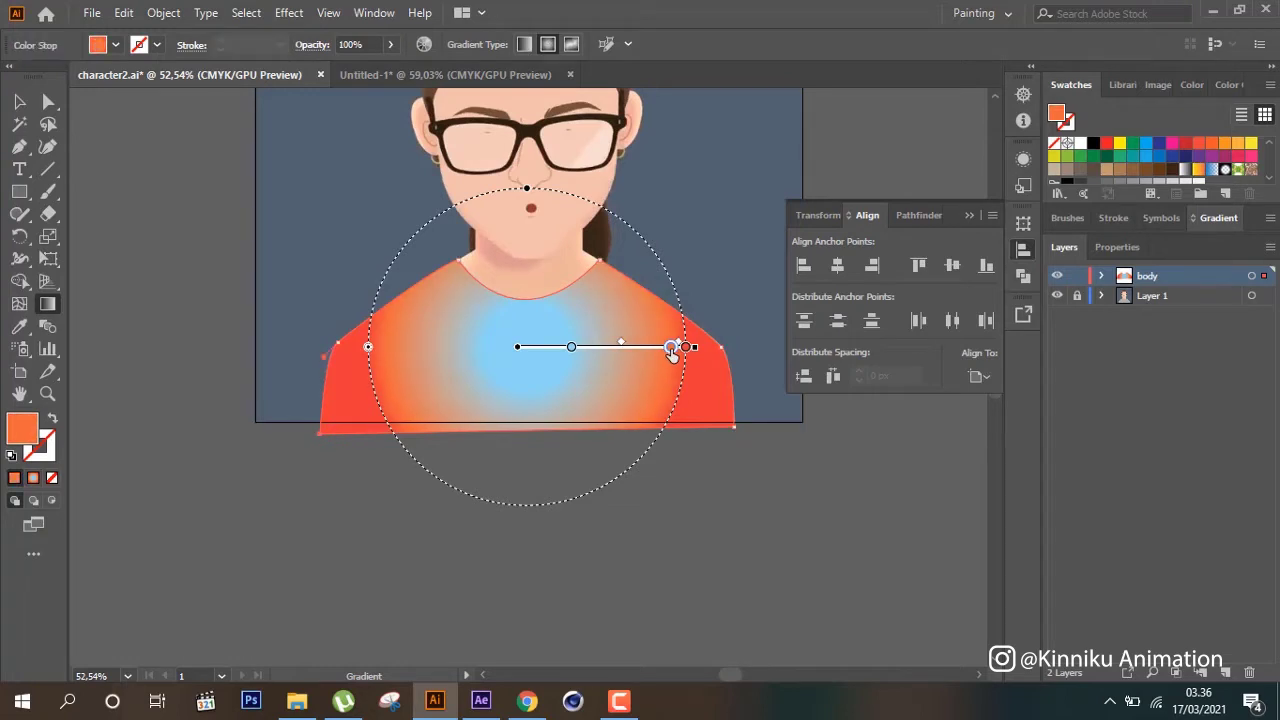
pyautogui.doubleClick(571, 348)
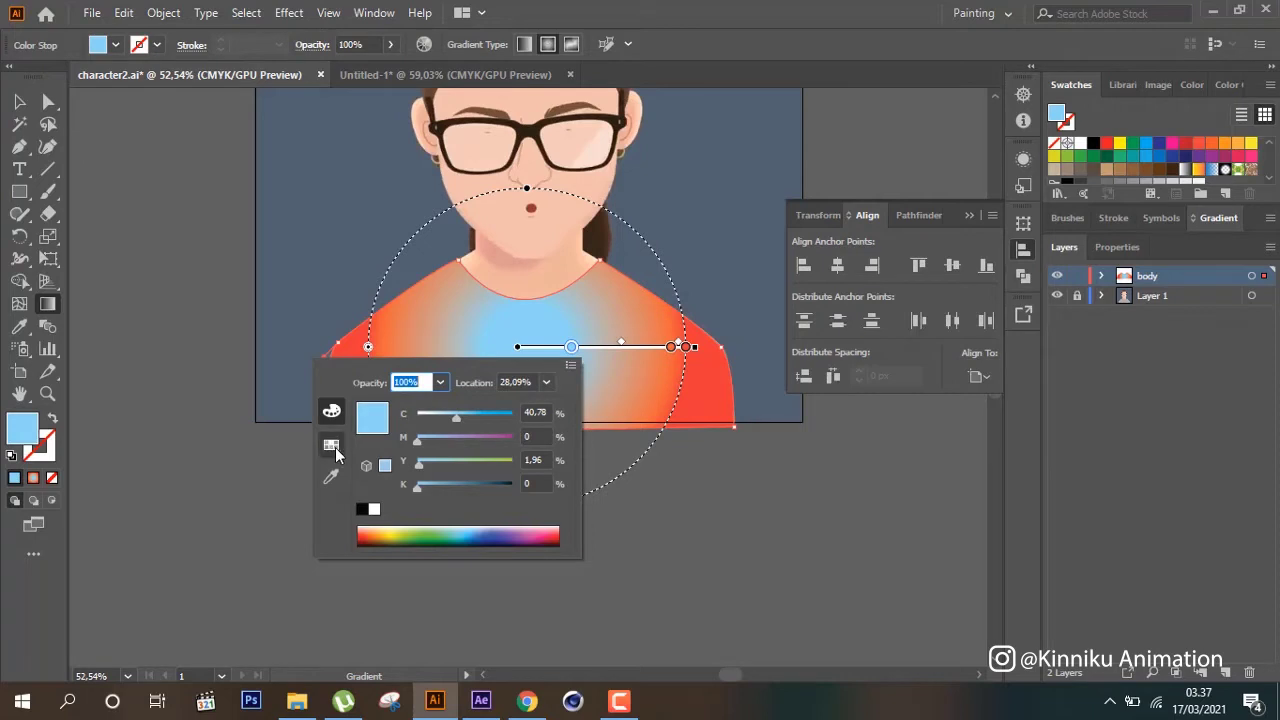
pyautogui.click(332, 446)
pyautogui.click(331, 410)
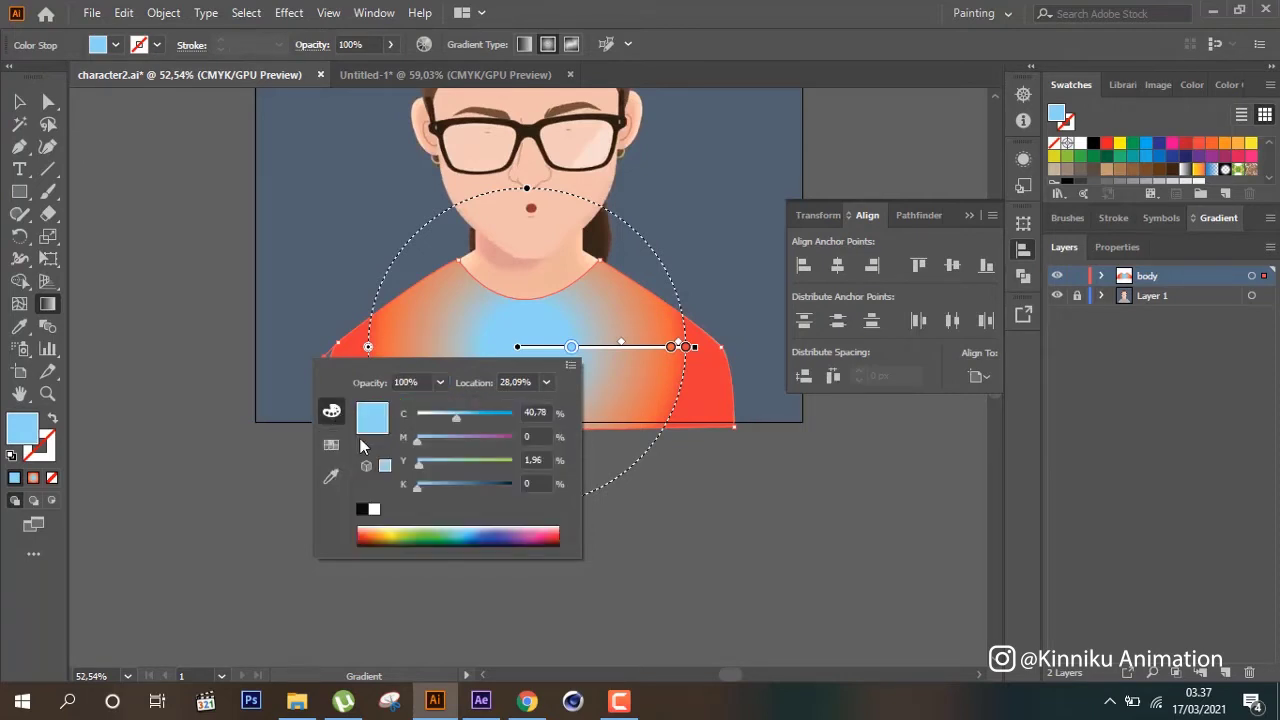
pyautogui.click(332, 474)
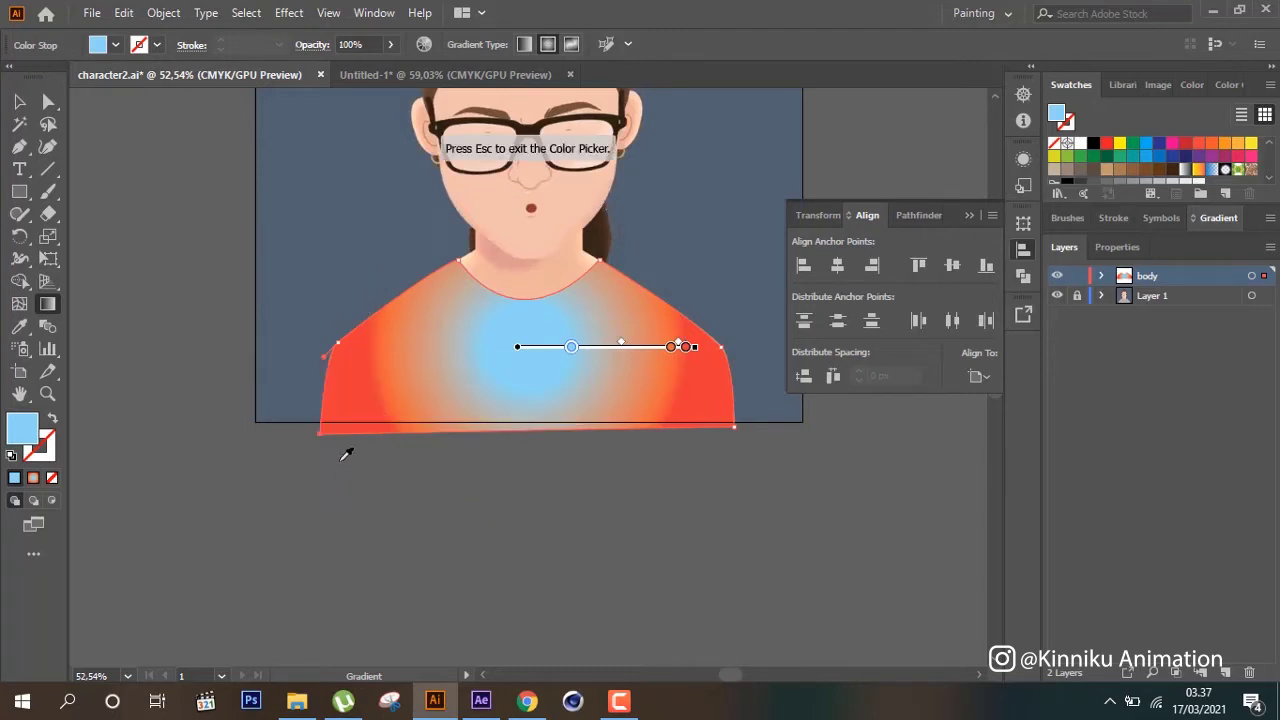
pyautogui.doubleClick(570, 348)
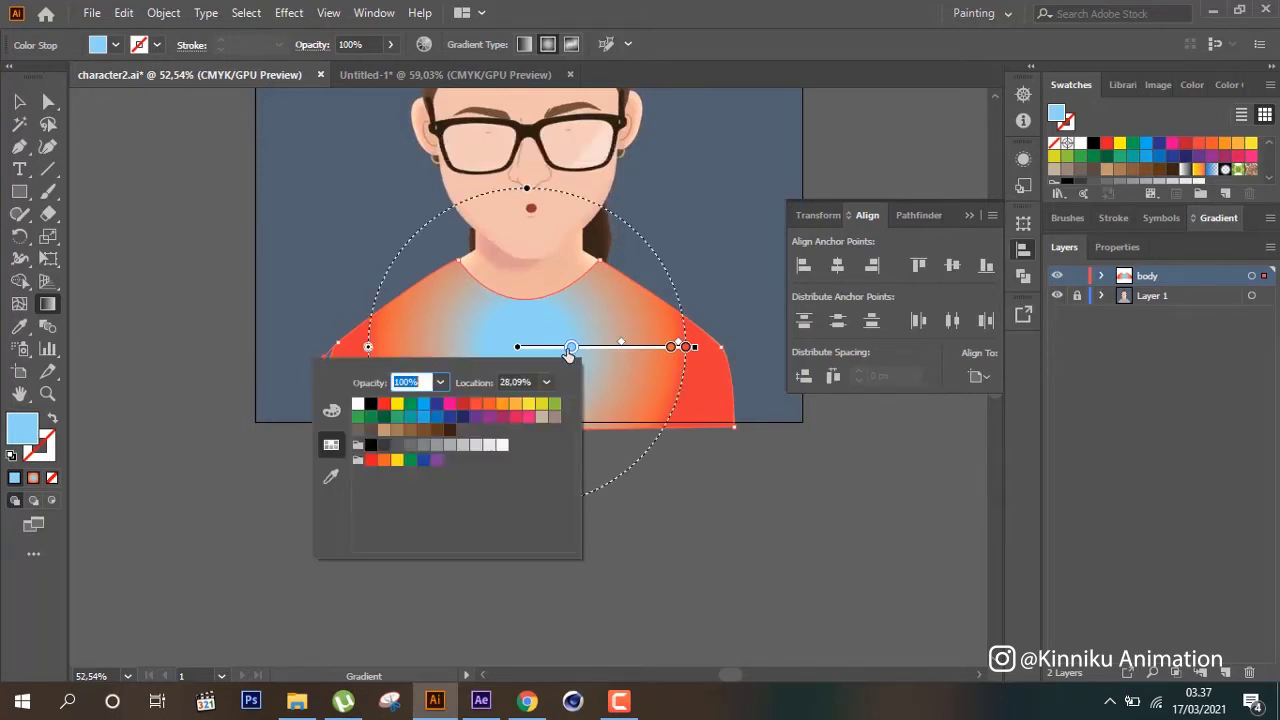
pyautogui.click(451, 446)
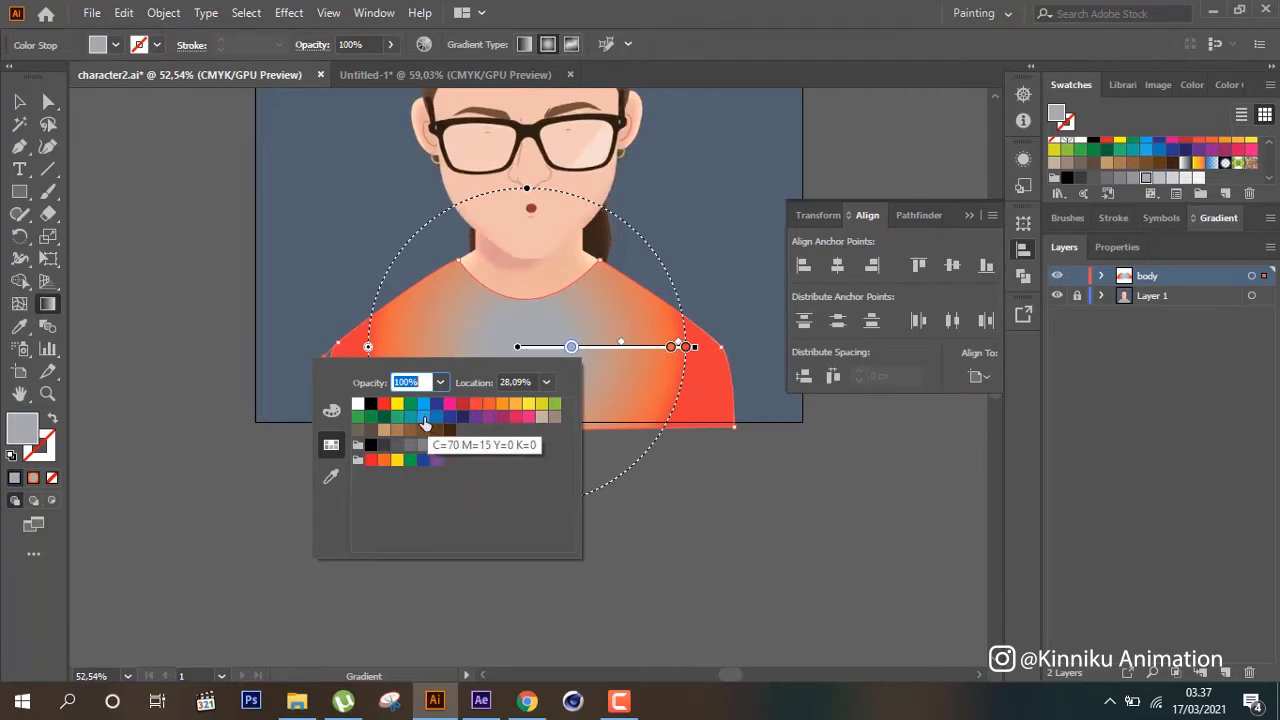
pyautogui.click(424, 418)
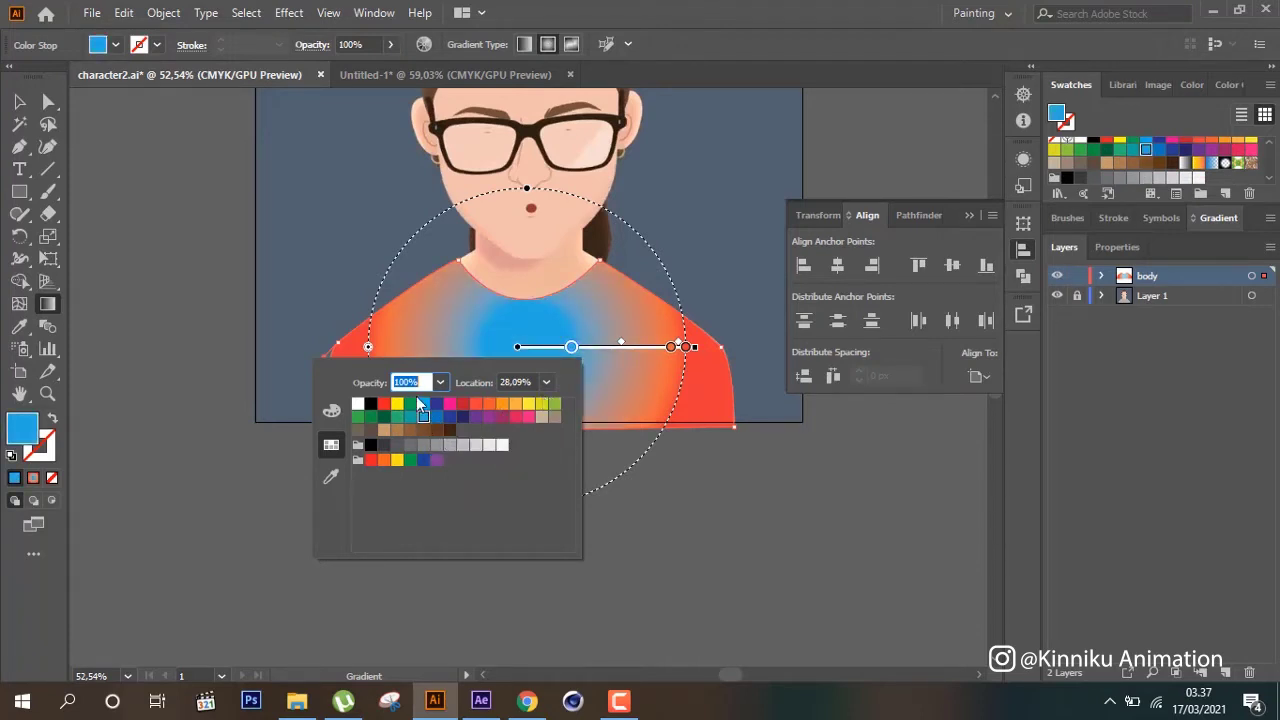
pyautogui.click(331, 413)
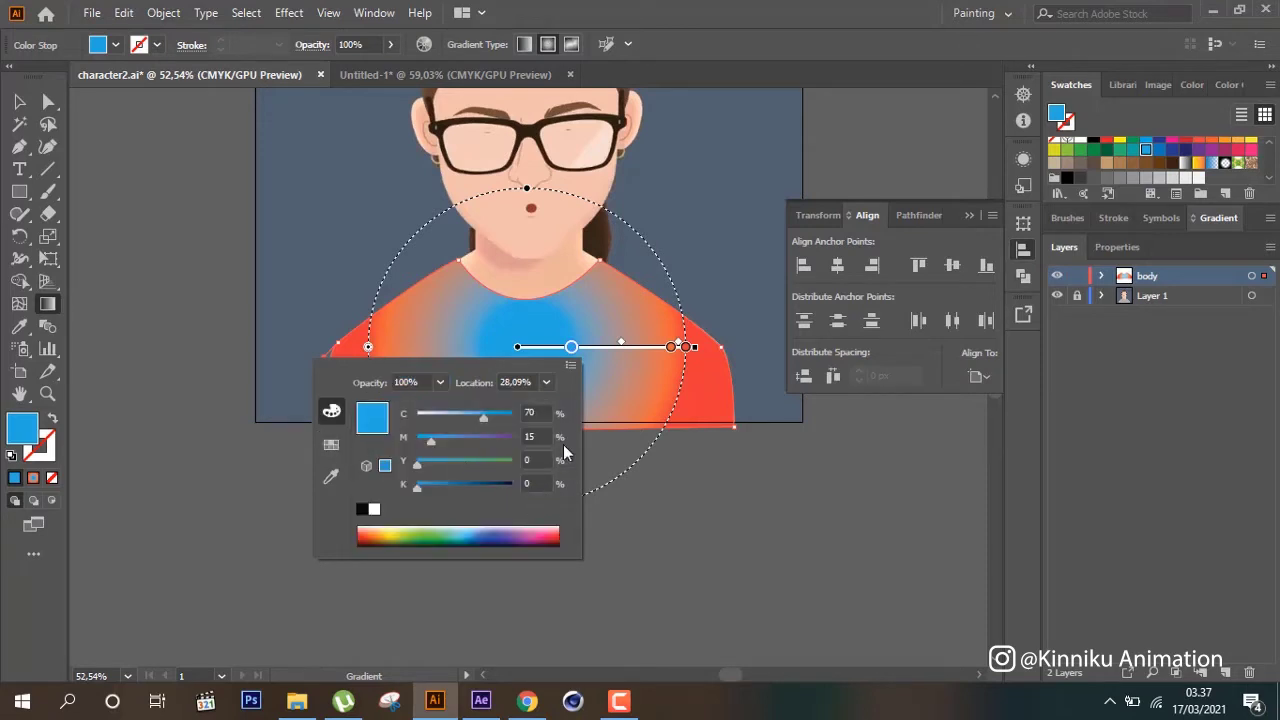
pyautogui.moveTo(470, 529)
pyautogui.mouseDown()
pyautogui.moveTo(457, 517)
pyautogui.moveTo(466, 528)
pyautogui.mouseUp()
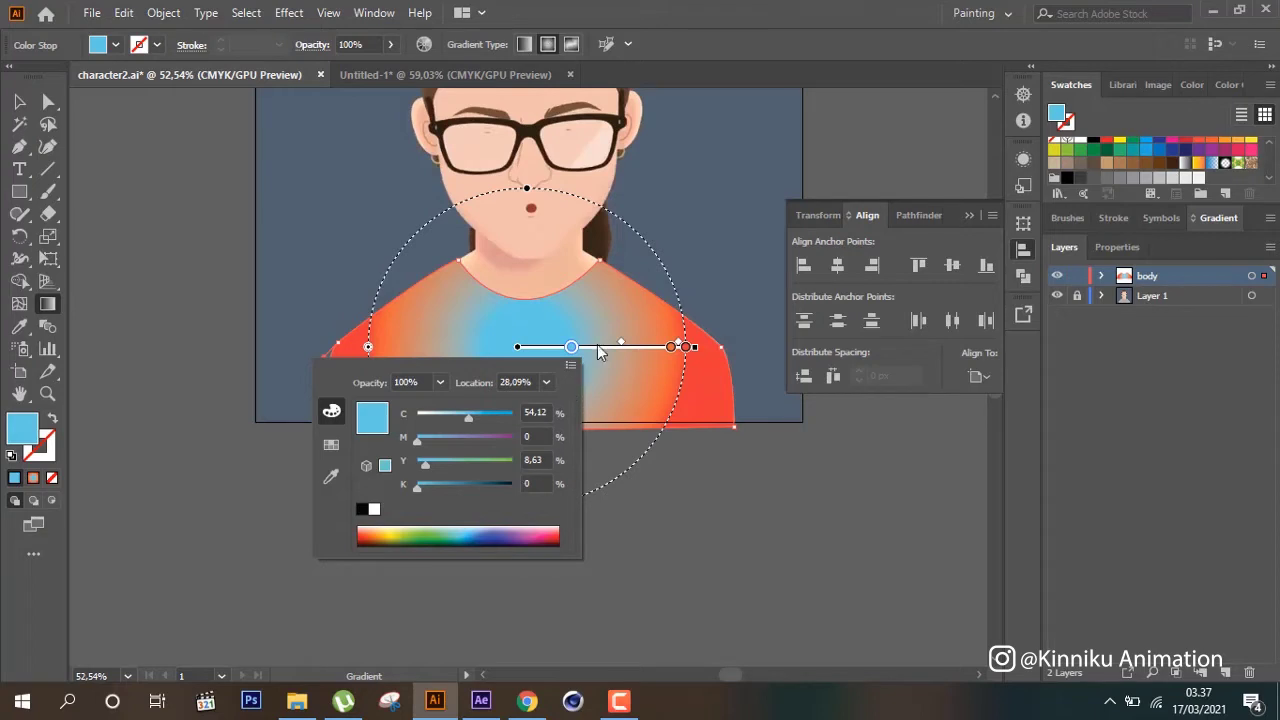
# Change the orange and outermost red stops to light and deeper blues
pyautogui.doubleClick(670, 346)
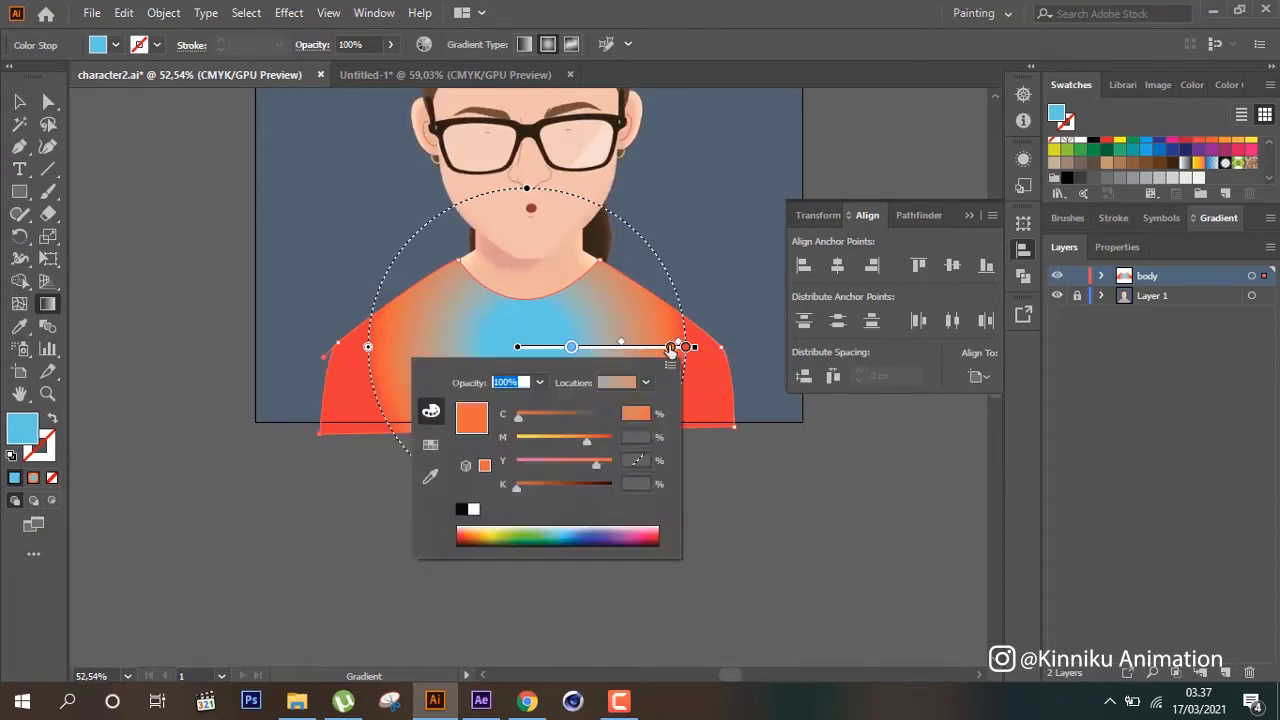
pyautogui.click(669, 345)
pyautogui.doubleClick(670, 346)
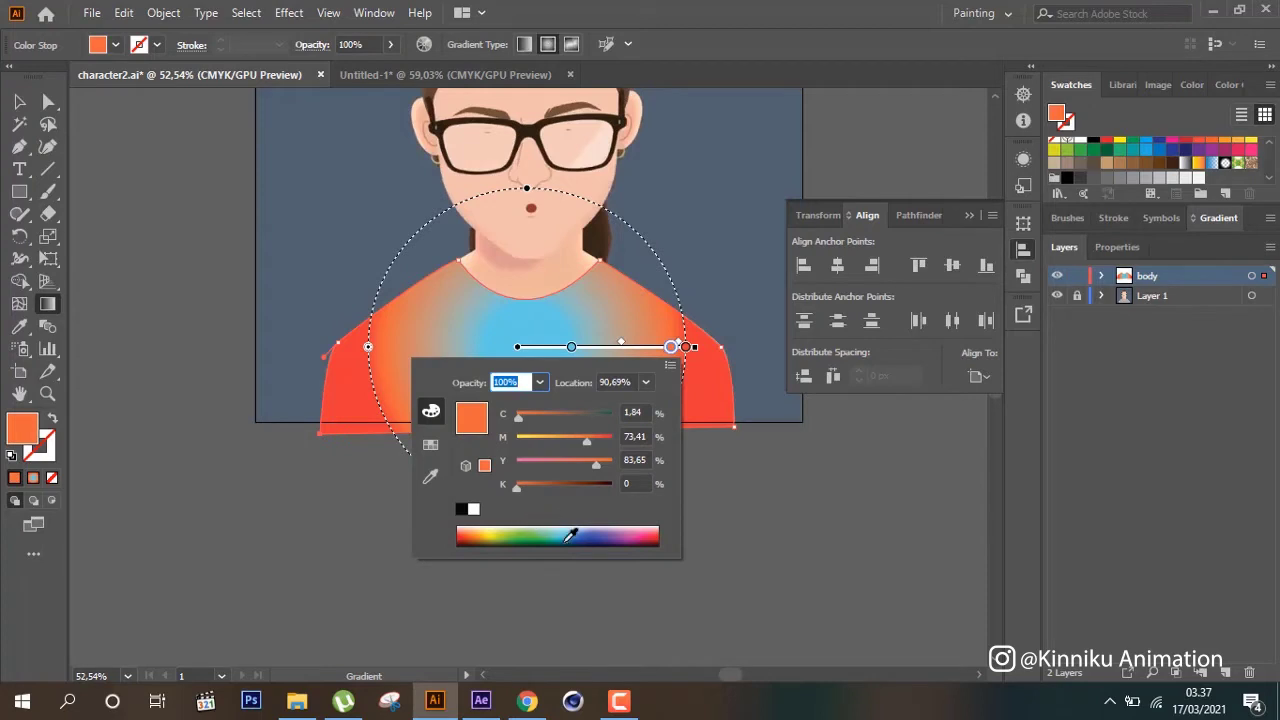
pyautogui.click(570, 535)
pyautogui.click(566, 529)
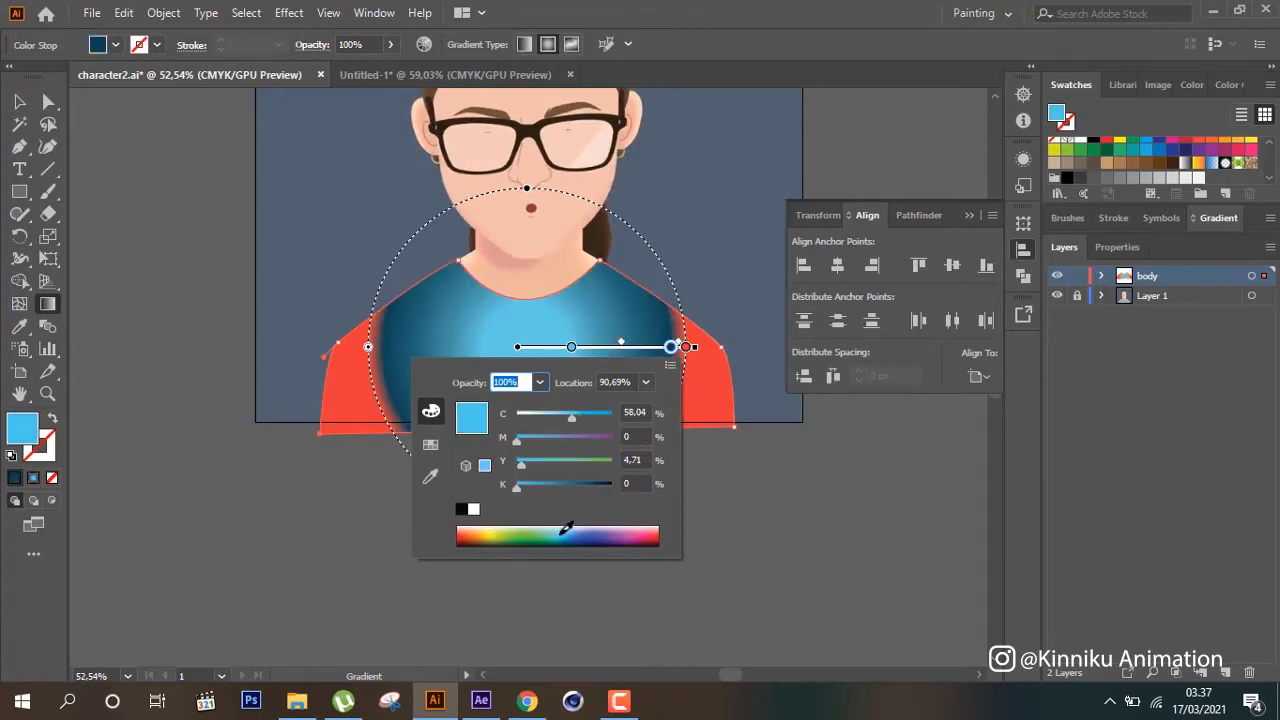
pyautogui.click(566, 529)
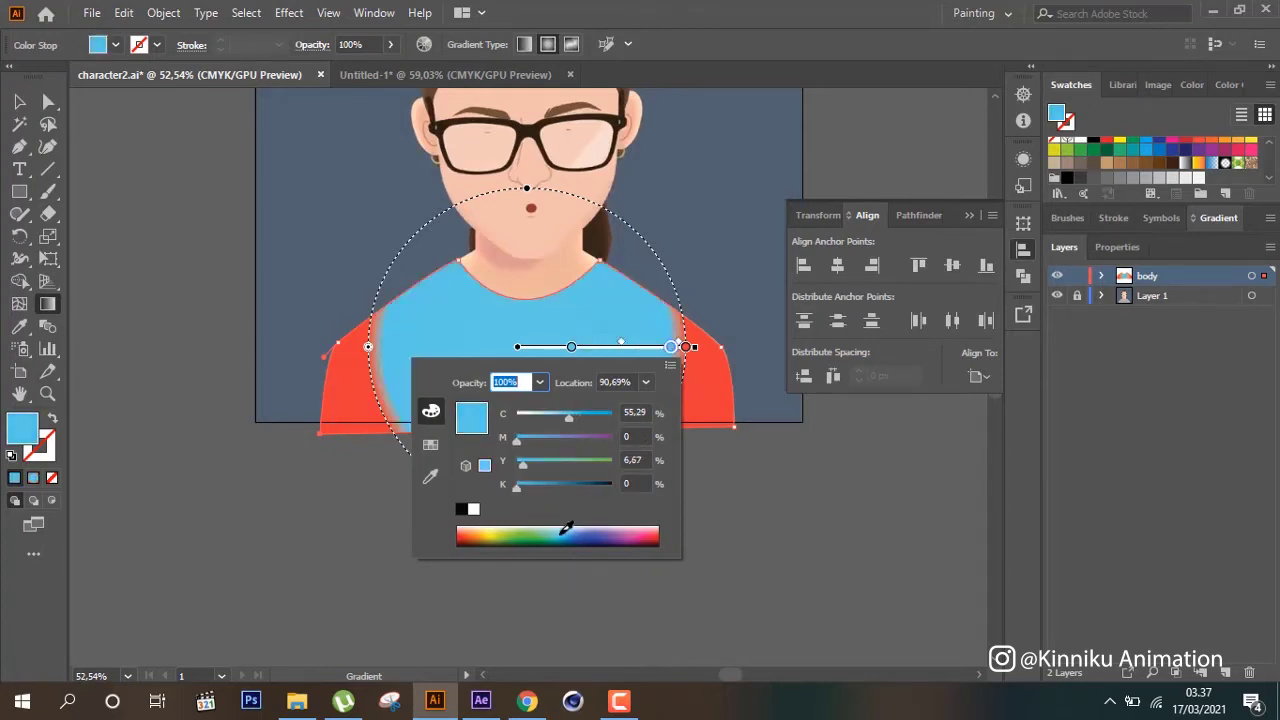
pyautogui.click(686, 352)
pyautogui.doubleClick(686, 350)
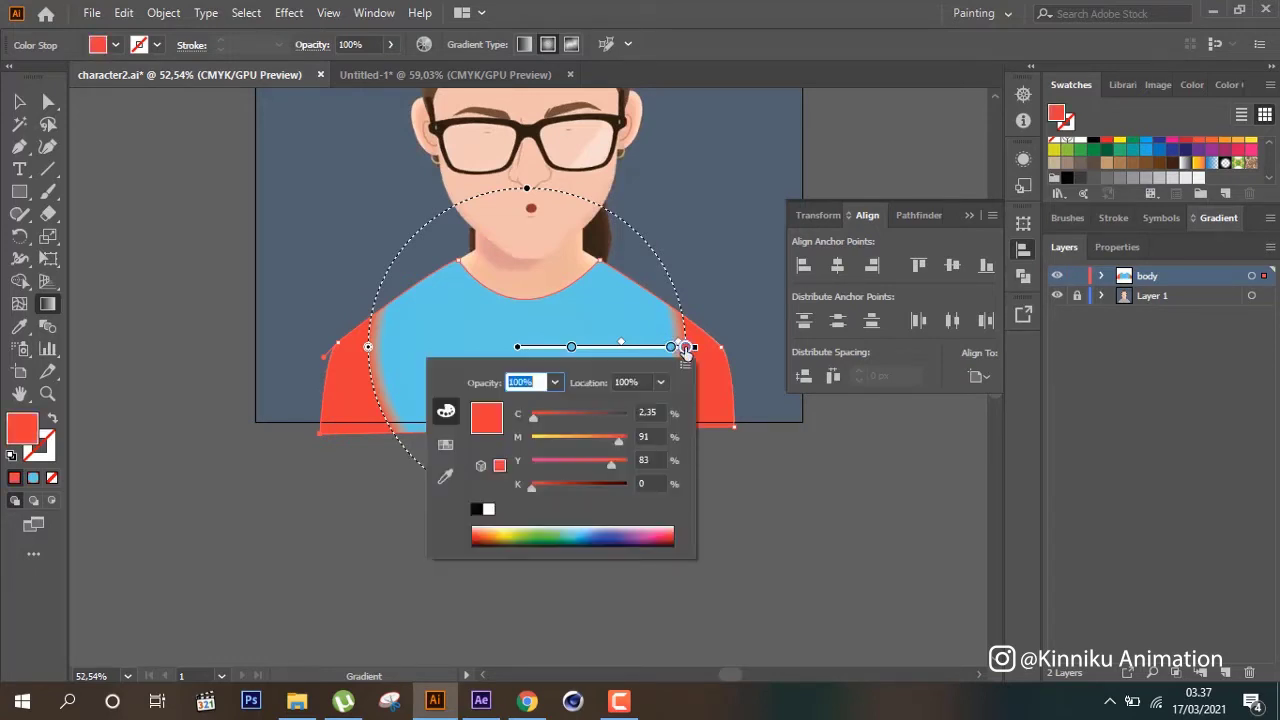
pyautogui.moveTo(578, 530); pyautogui.dragTo(593, 530)
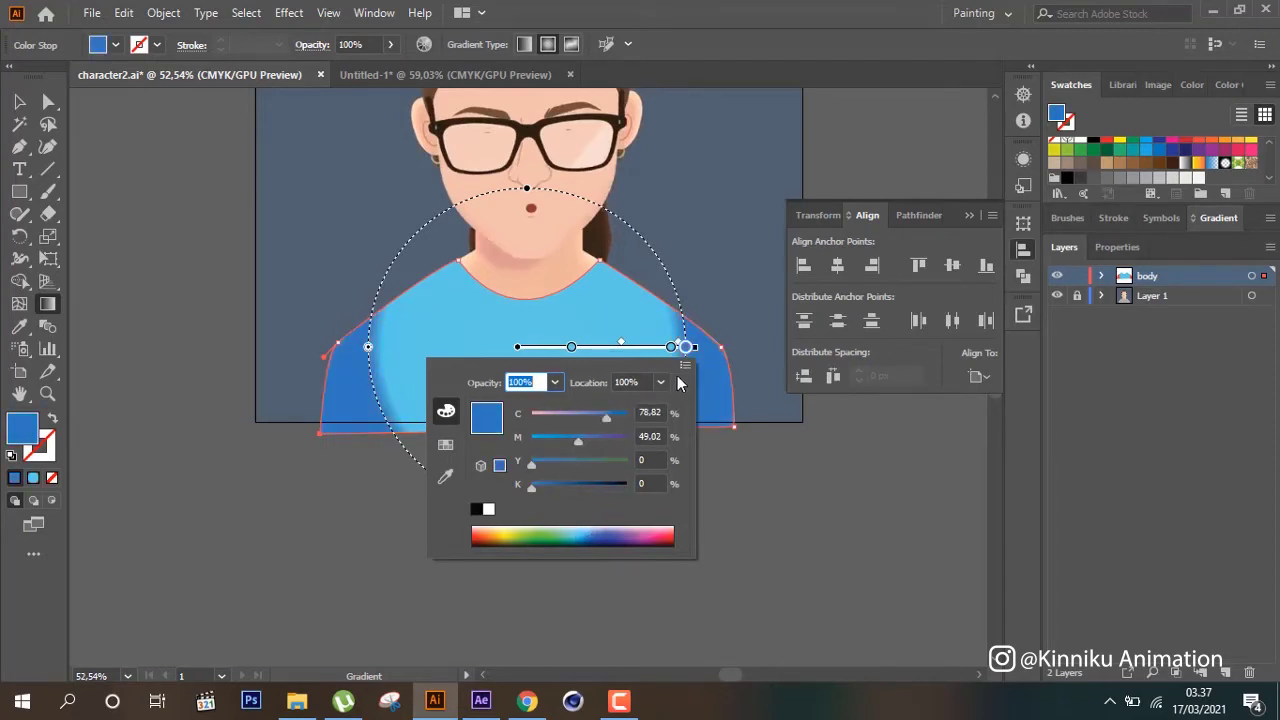
pyautogui.click(673, 350)
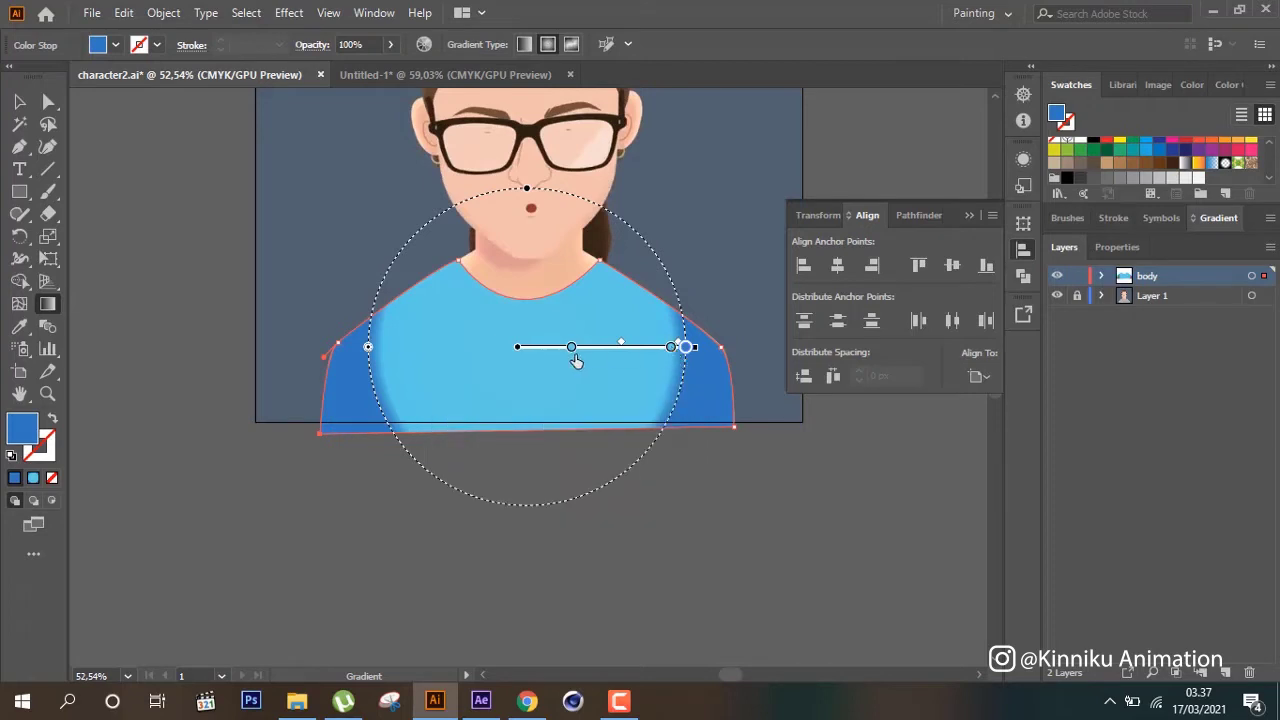
# Move the light-blue stop outward, then reposition and shrink the radial gradient on the shirt
pyautogui.moveTo(571, 348)
pyautogui.mouseDown()
pyautogui.moveTo(637, 363)
pyautogui.moveTo(757, 348)
pyautogui.mouseUp()
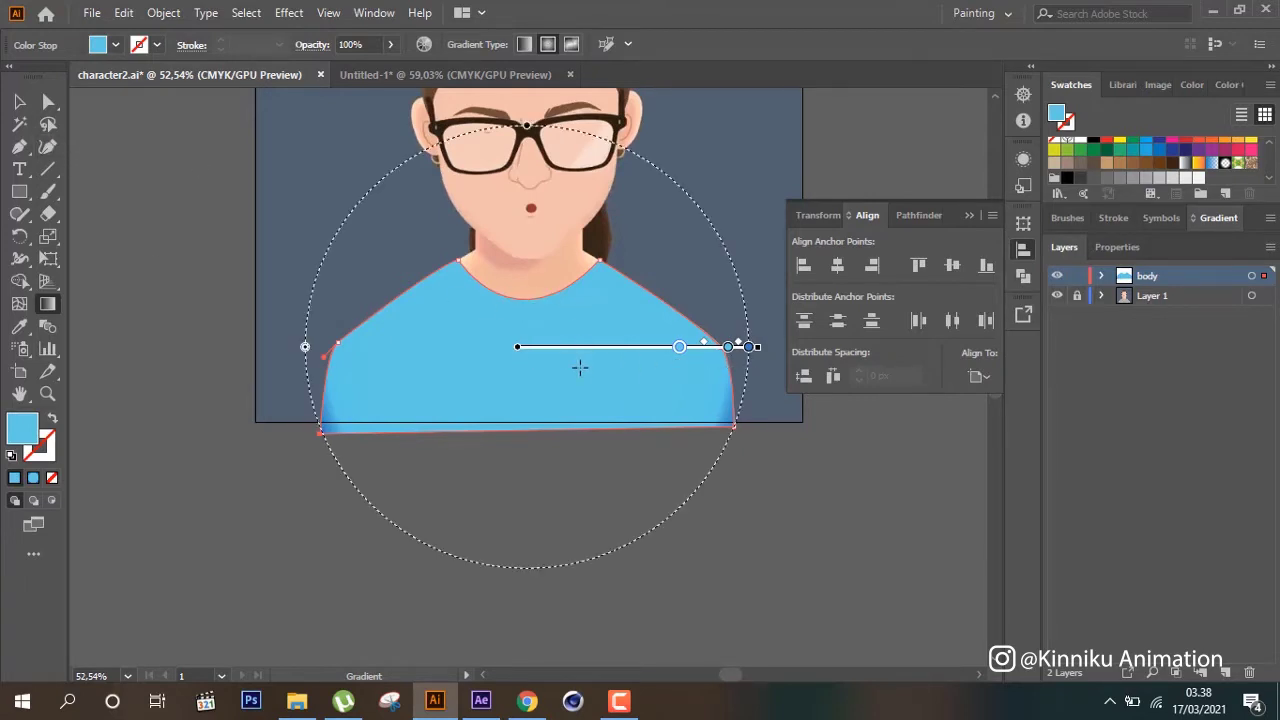
pyautogui.moveTo(580, 369); pyautogui.dragTo(586, 386)
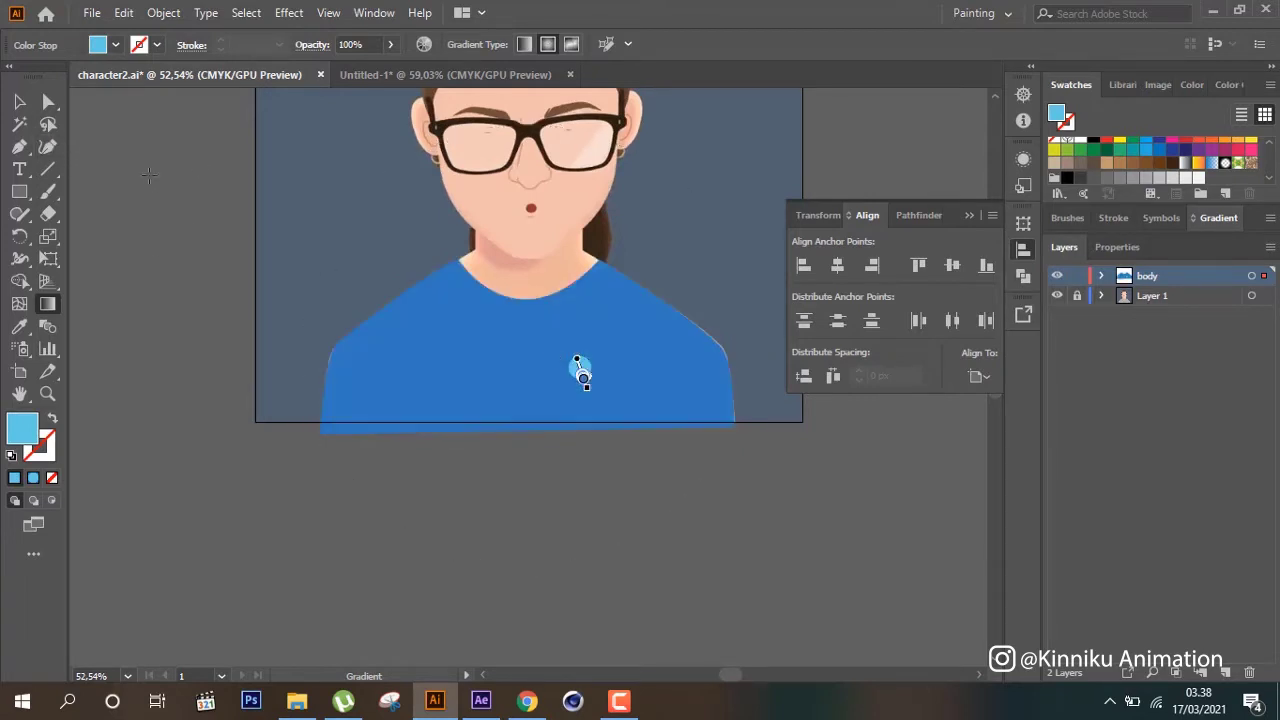
pyautogui.click(124, 12)
pyautogui.click(134, 33)
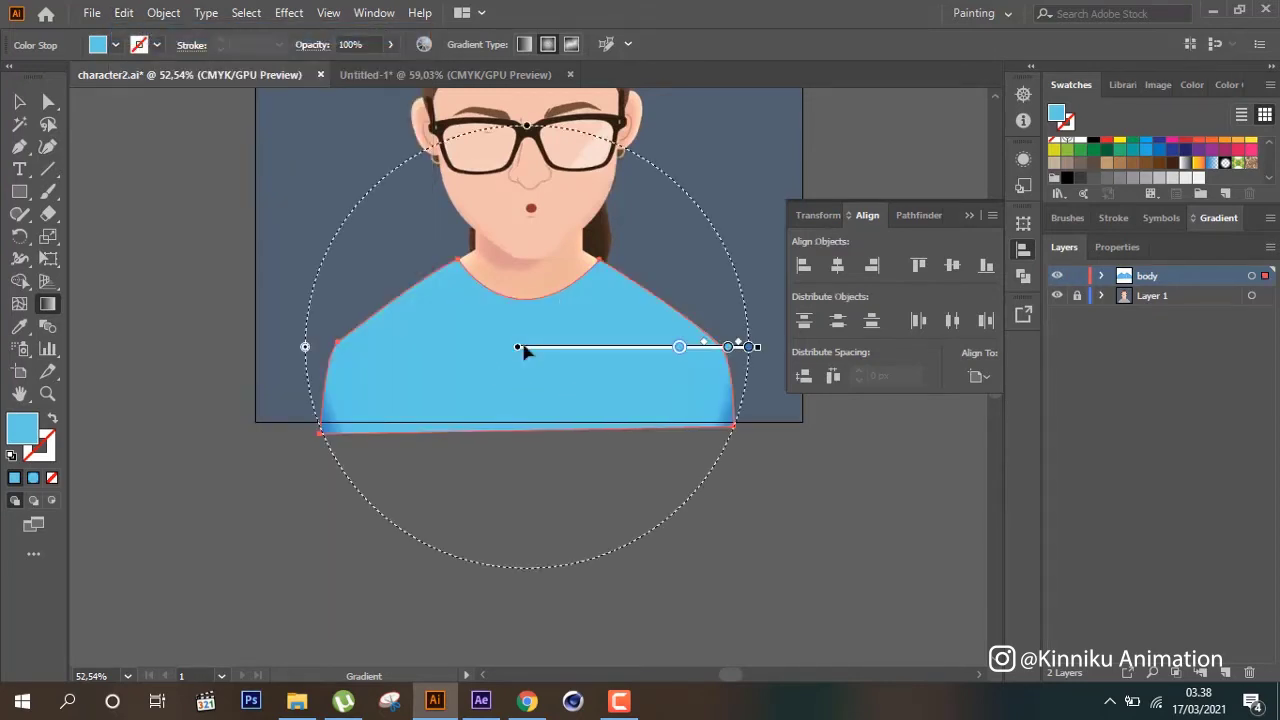
pyautogui.moveTo(519, 348)
pyautogui.mouseDown()
pyautogui.moveTo(524, 408)
pyautogui.moveTo(542, 421)
pyautogui.mouseUp()
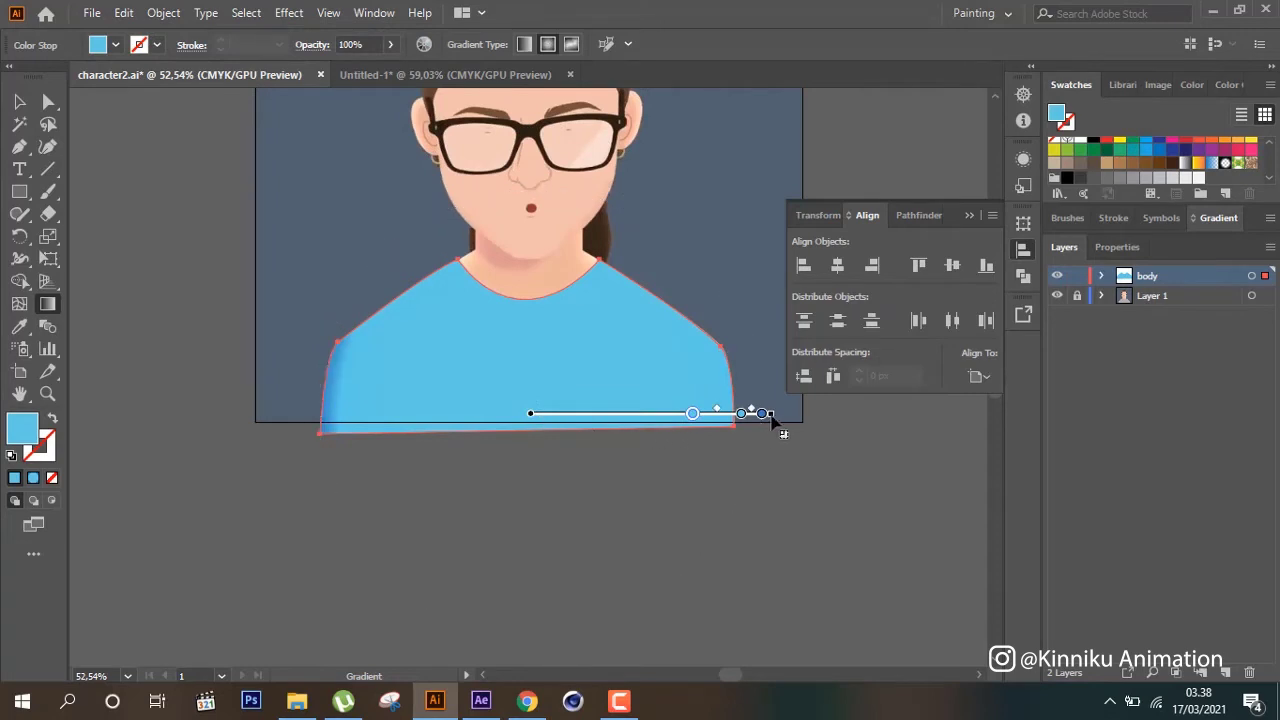
pyautogui.moveTo(771, 414); pyautogui.dragTo(728, 414)
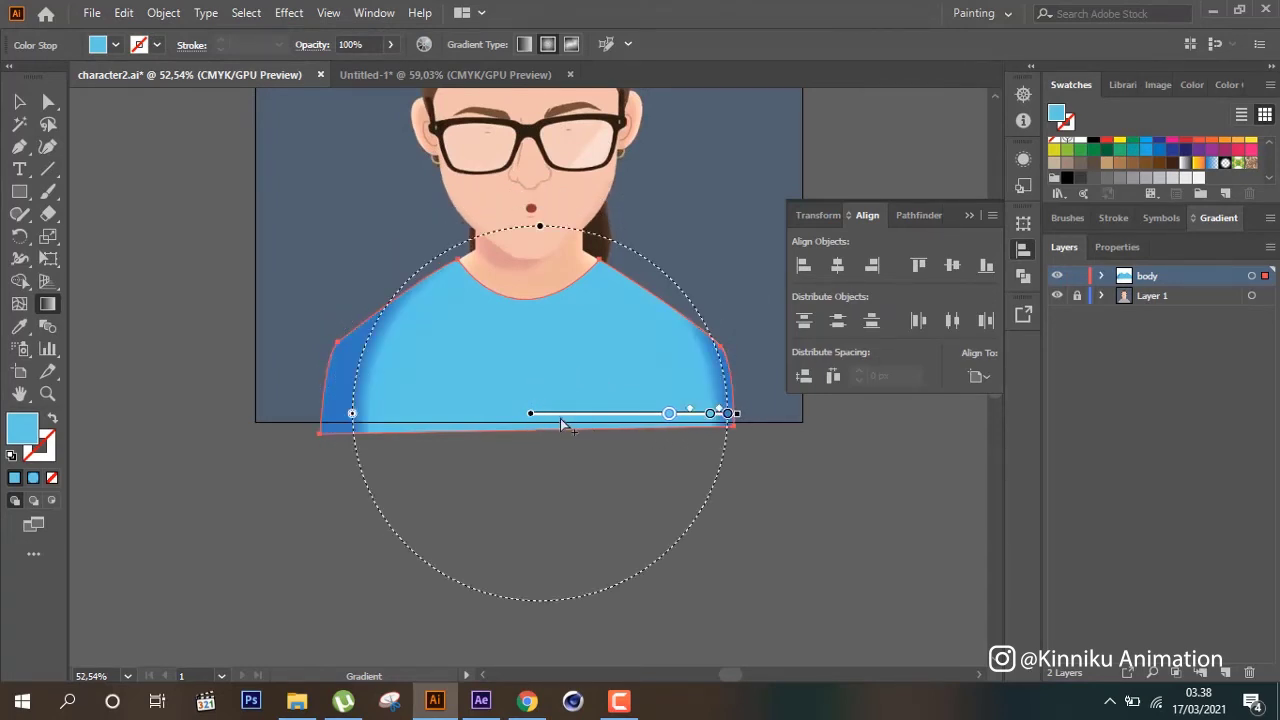
pyautogui.moveTo(560, 420); pyautogui.dragTo(546, 444)
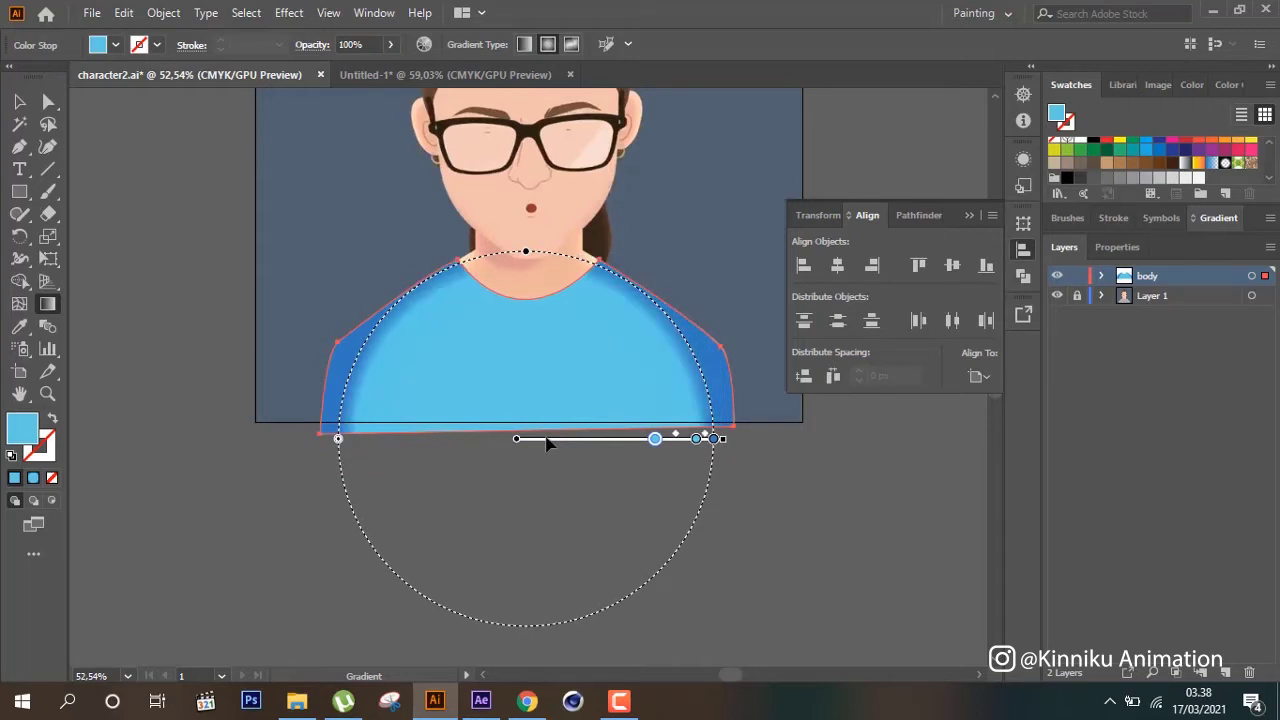
# Set the outer gradient stop to light cyan (C 48.63, M 0, Y 10.98, K 0)
pyautogui.doubleClick(714, 439)
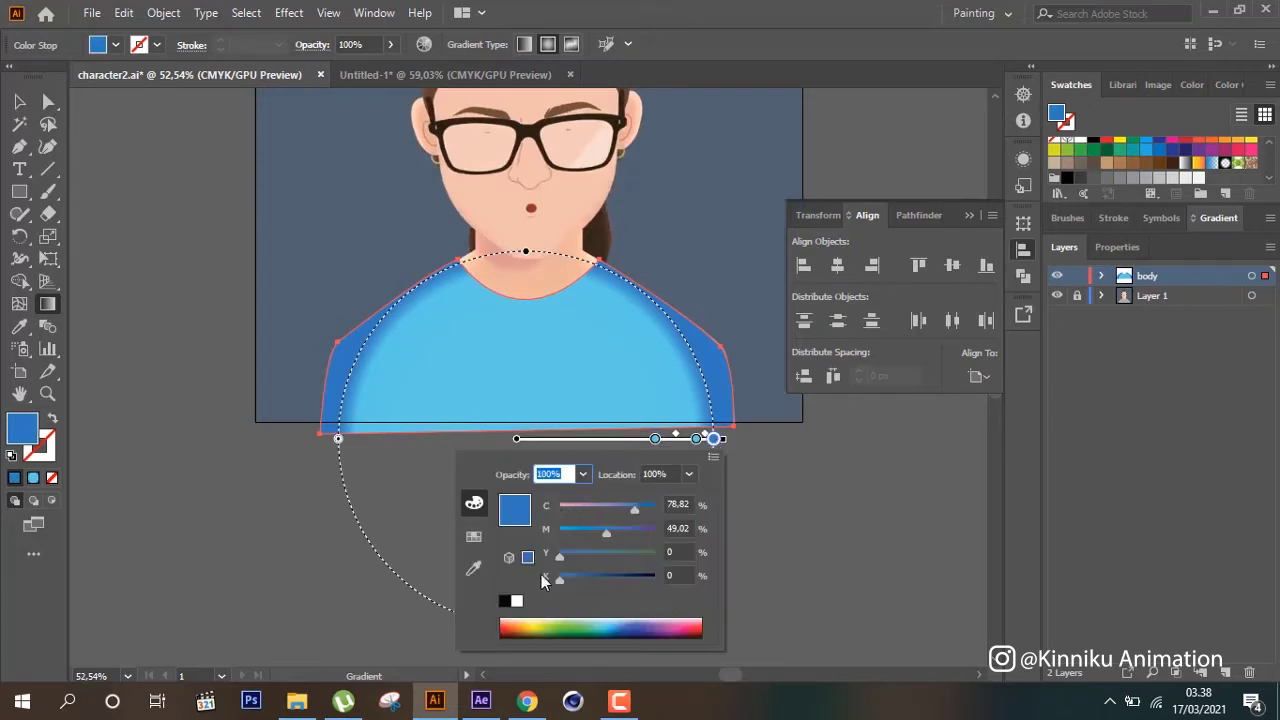
pyautogui.click(605, 628)
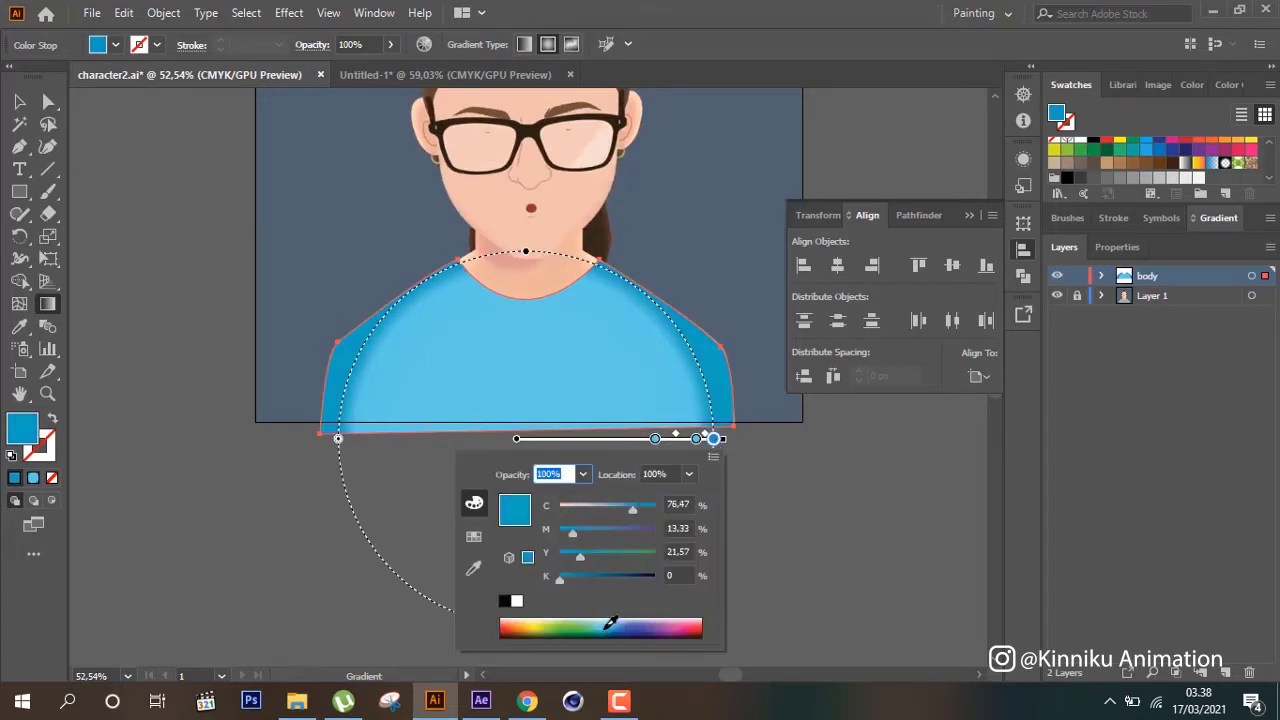
pyautogui.moveTo(609, 626); pyautogui.dragTo(620, 620)
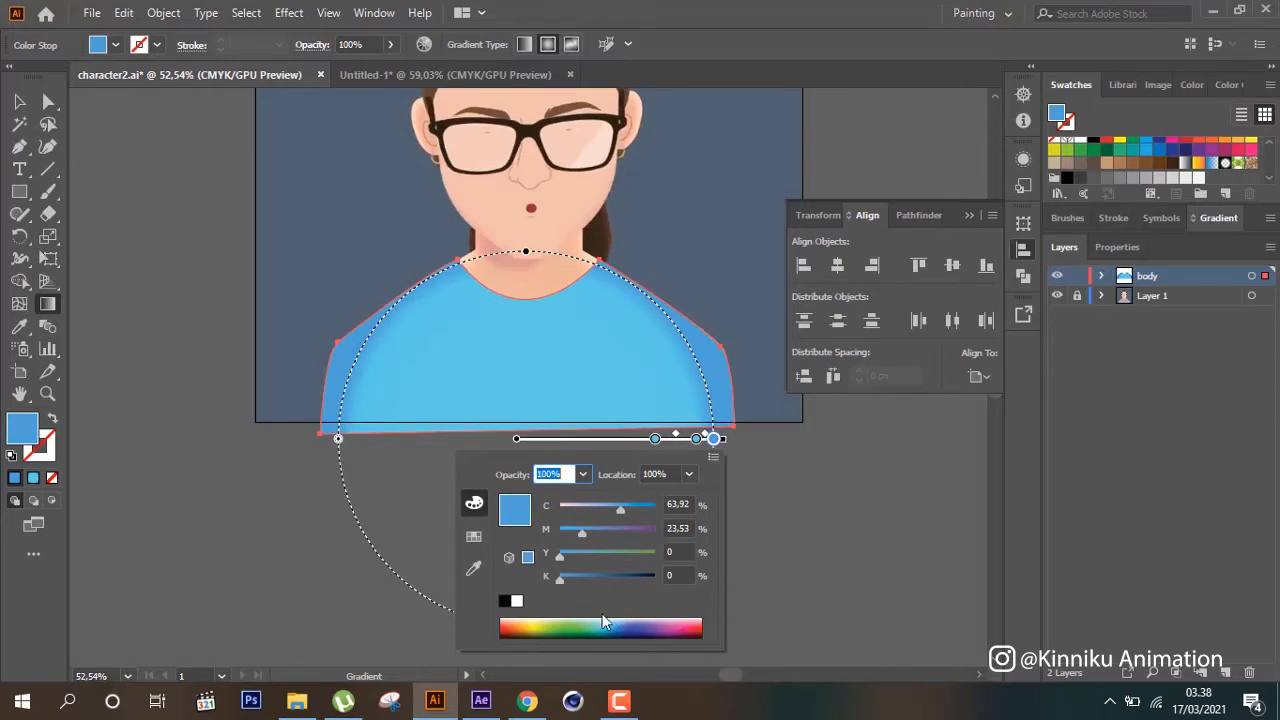
pyautogui.click(612, 624)
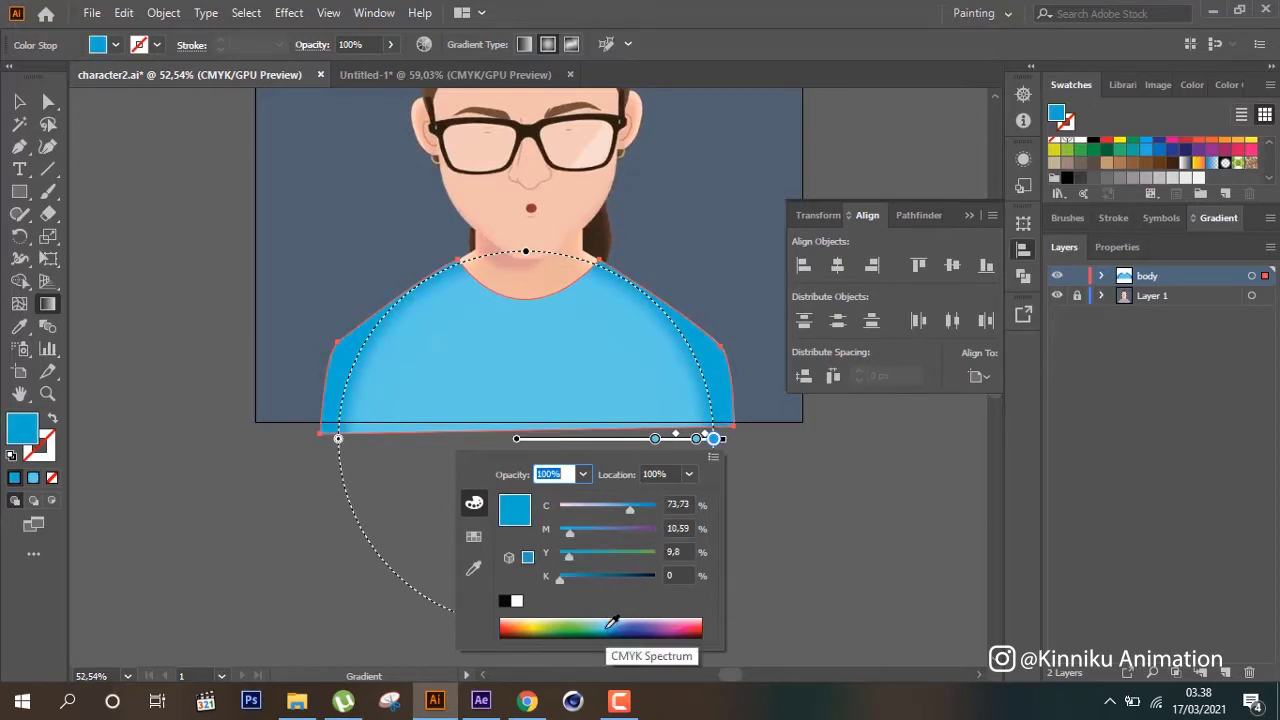
pyautogui.click(606, 619)
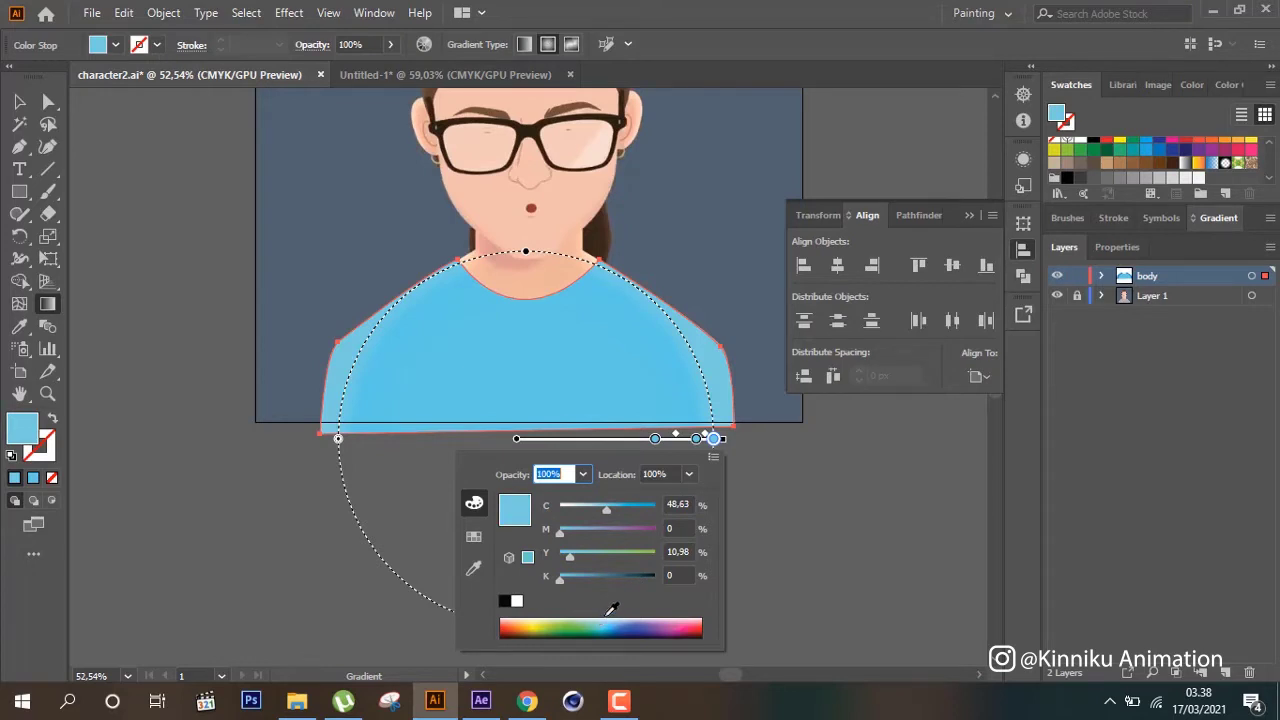
pyautogui.press('Escape')
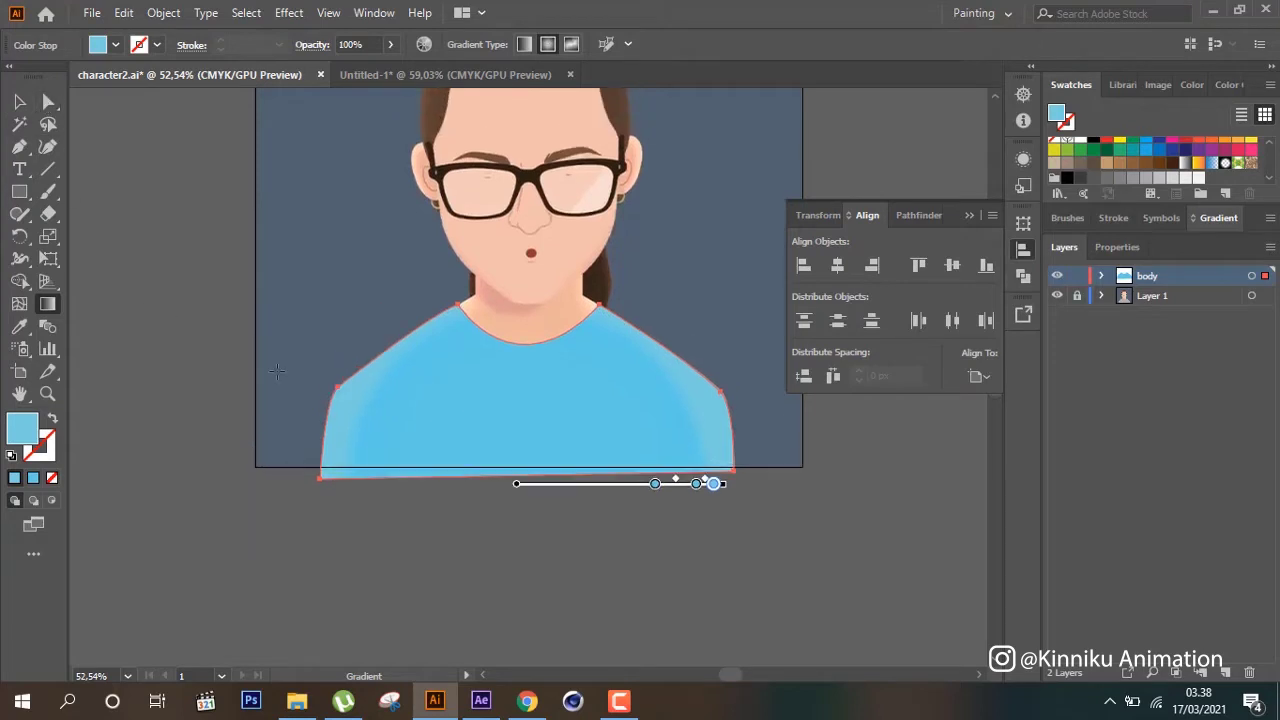
pyautogui.scroll(3, 276, 371)
# Create a new layer named 'neck' and lock the body layer
pyautogui.click(20, 101)
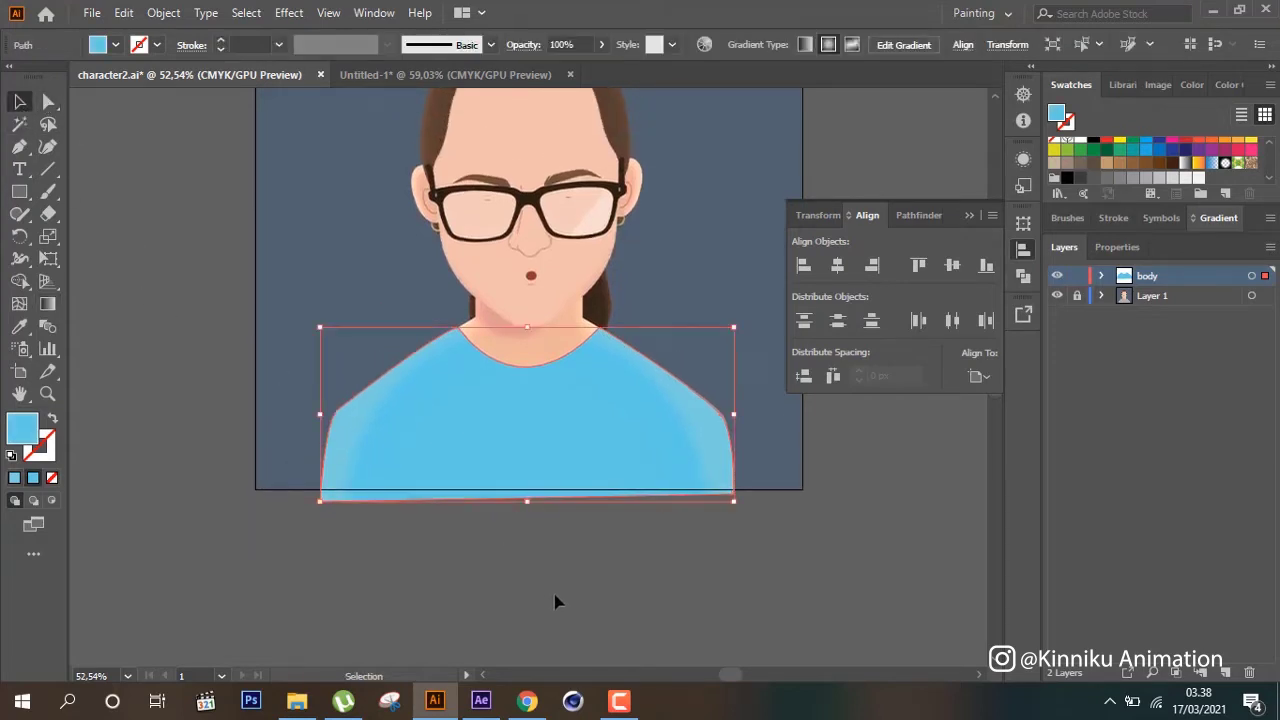
pyautogui.click(688, 598)
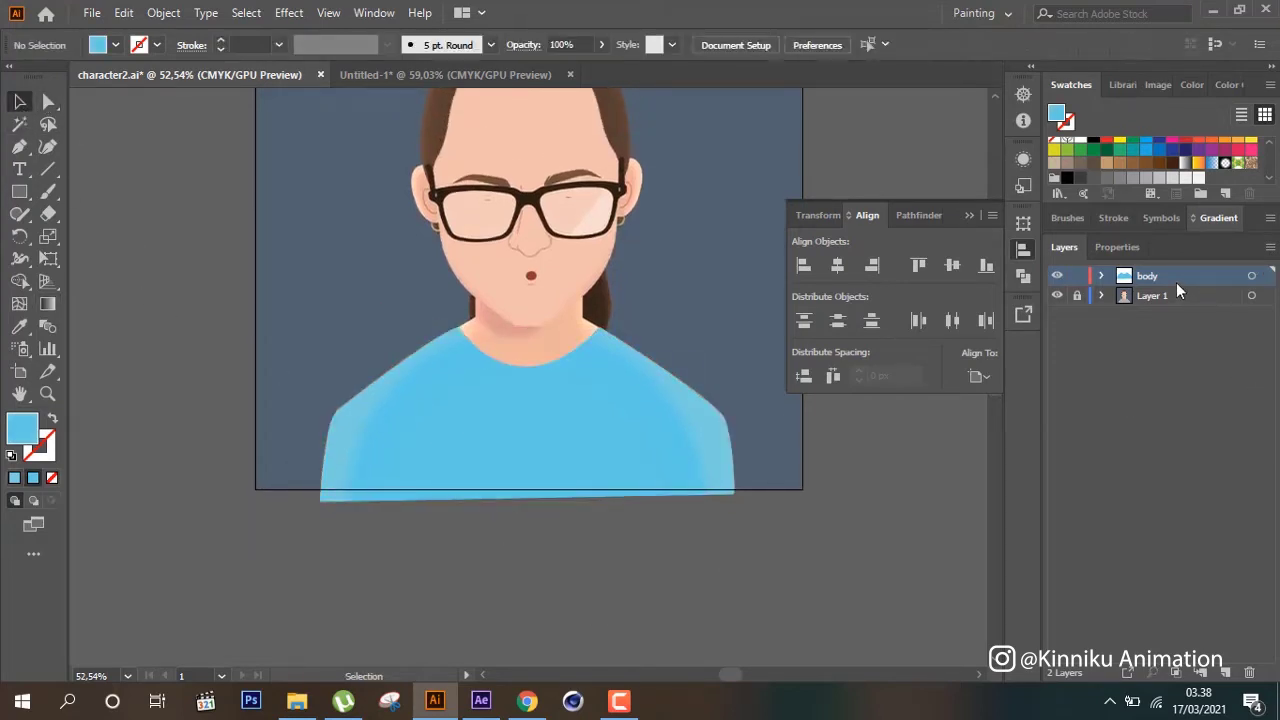
pyautogui.click(1226, 672)
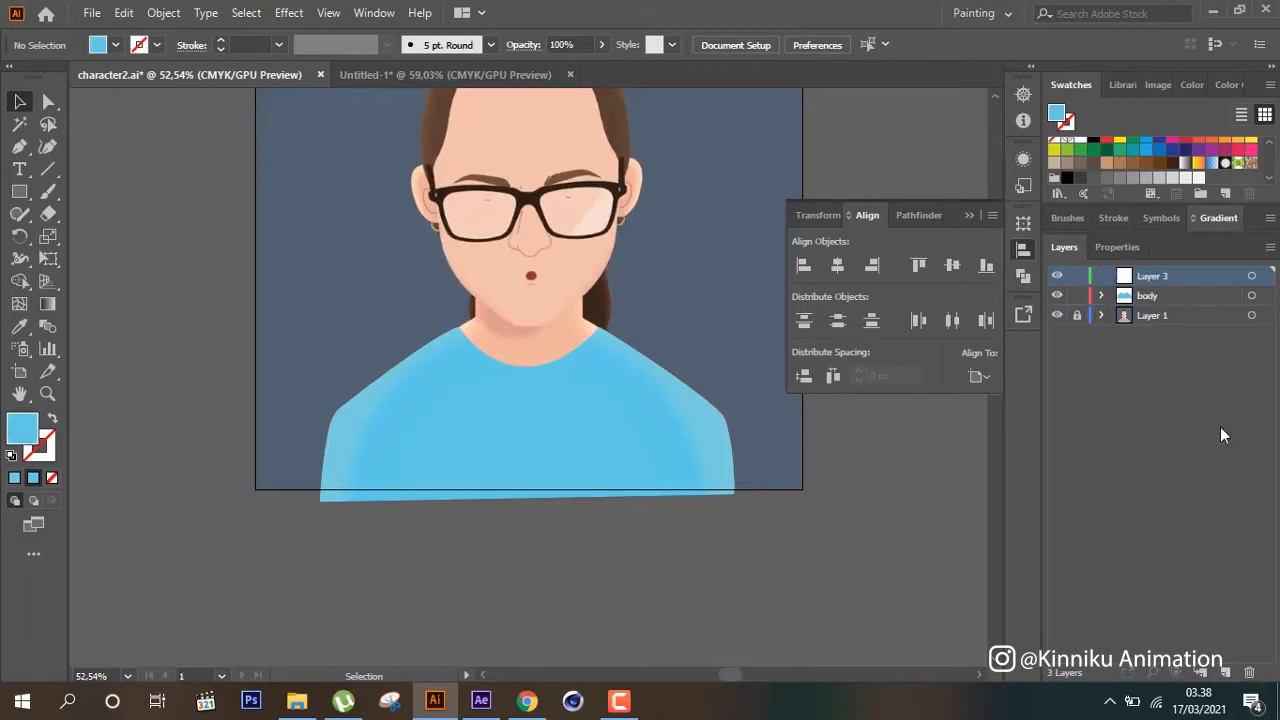
pyautogui.doubleClick(1152, 279)
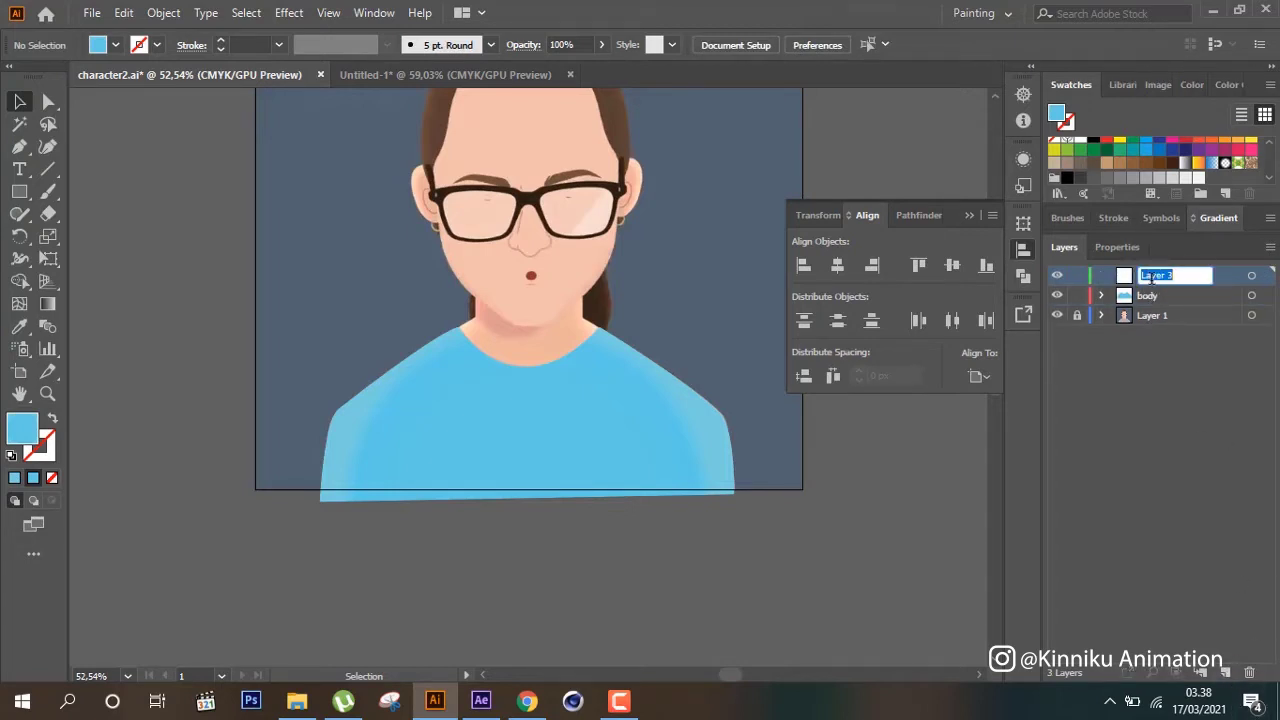
pyautogui.write('neck')
pyautogui.click(1107, 414)
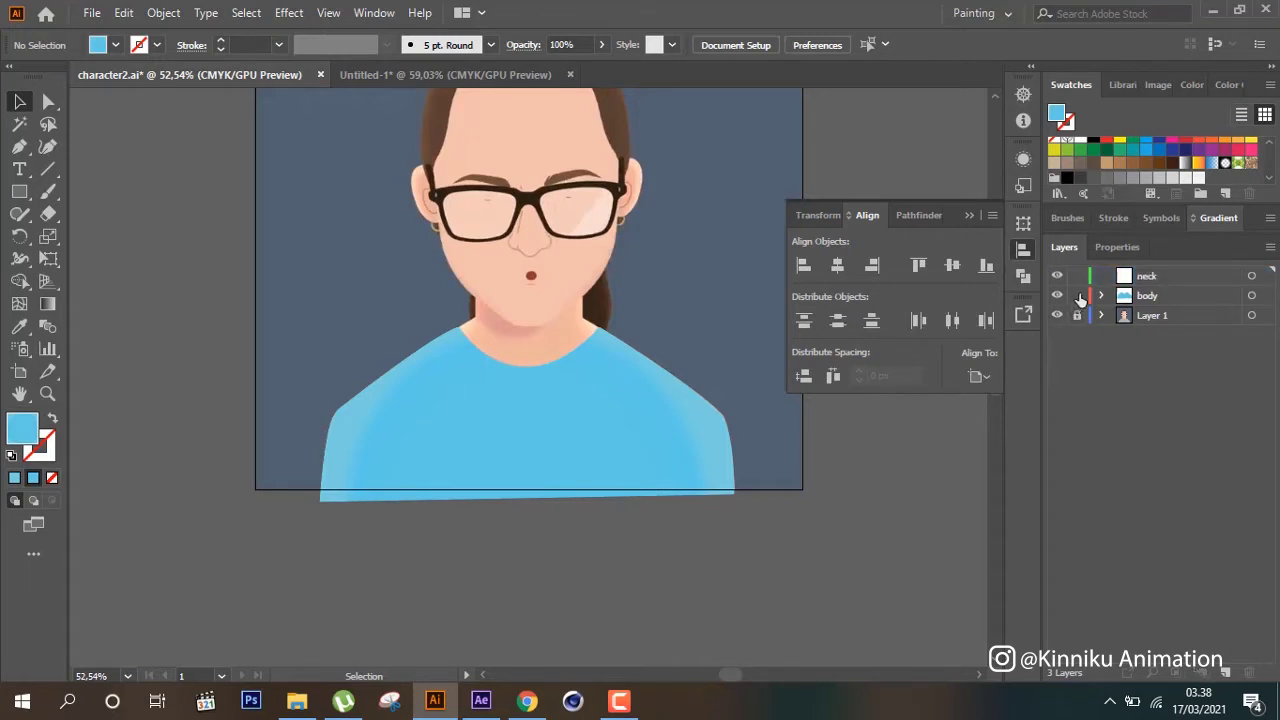
pyautogui.click(1077, 296)
# Trace a closed neck shape under the chin and move the neck layer below body
pyautogui.click(19, 146)
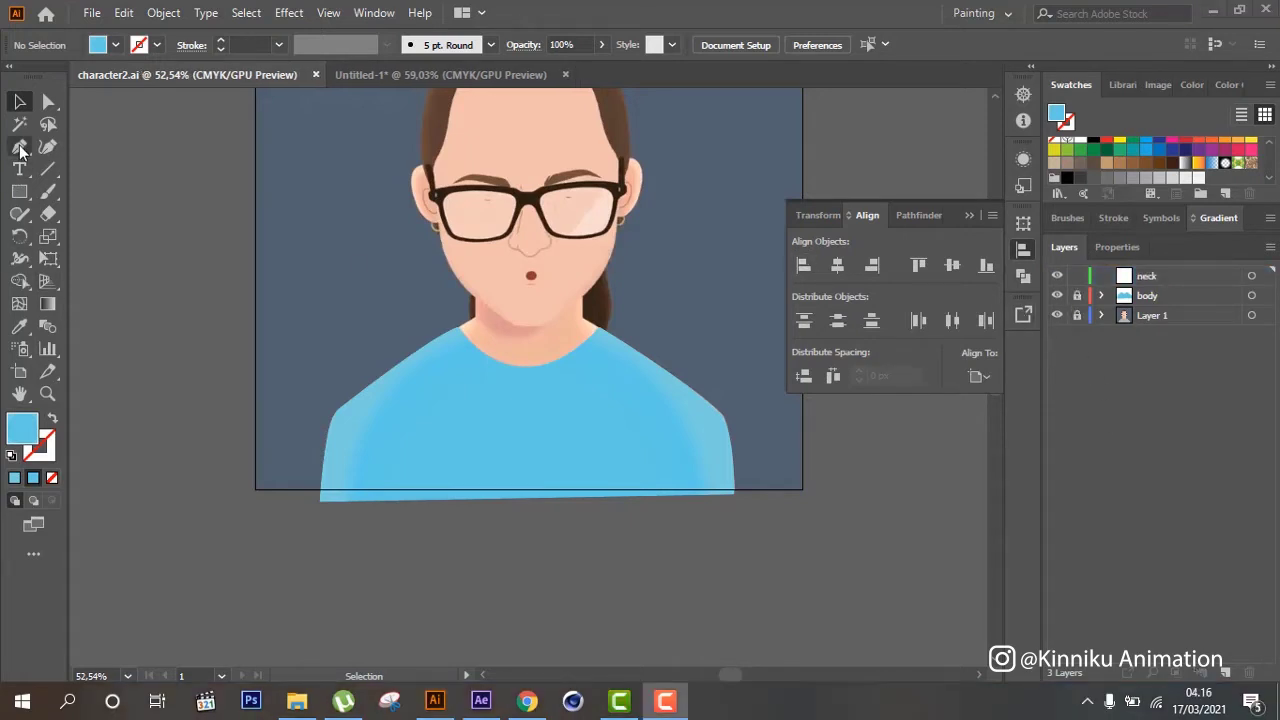
pyautogui.click(457, 327)
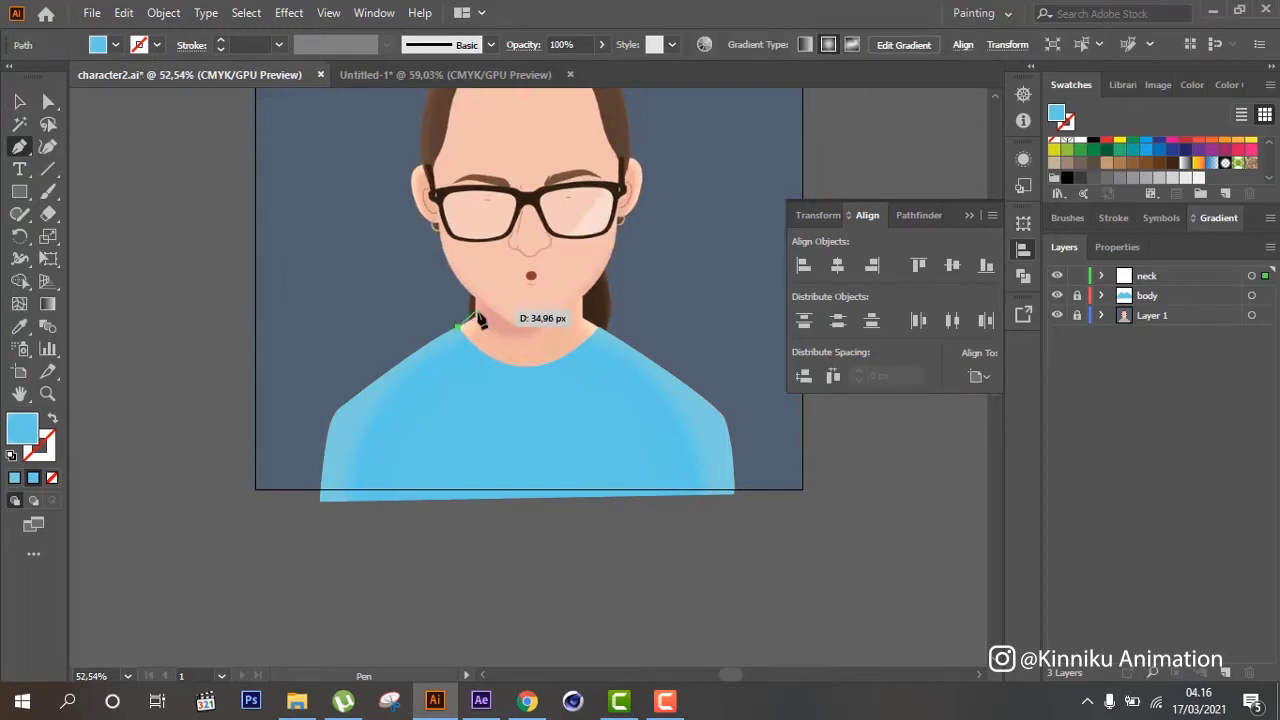
pyautogui.click(474, 318)
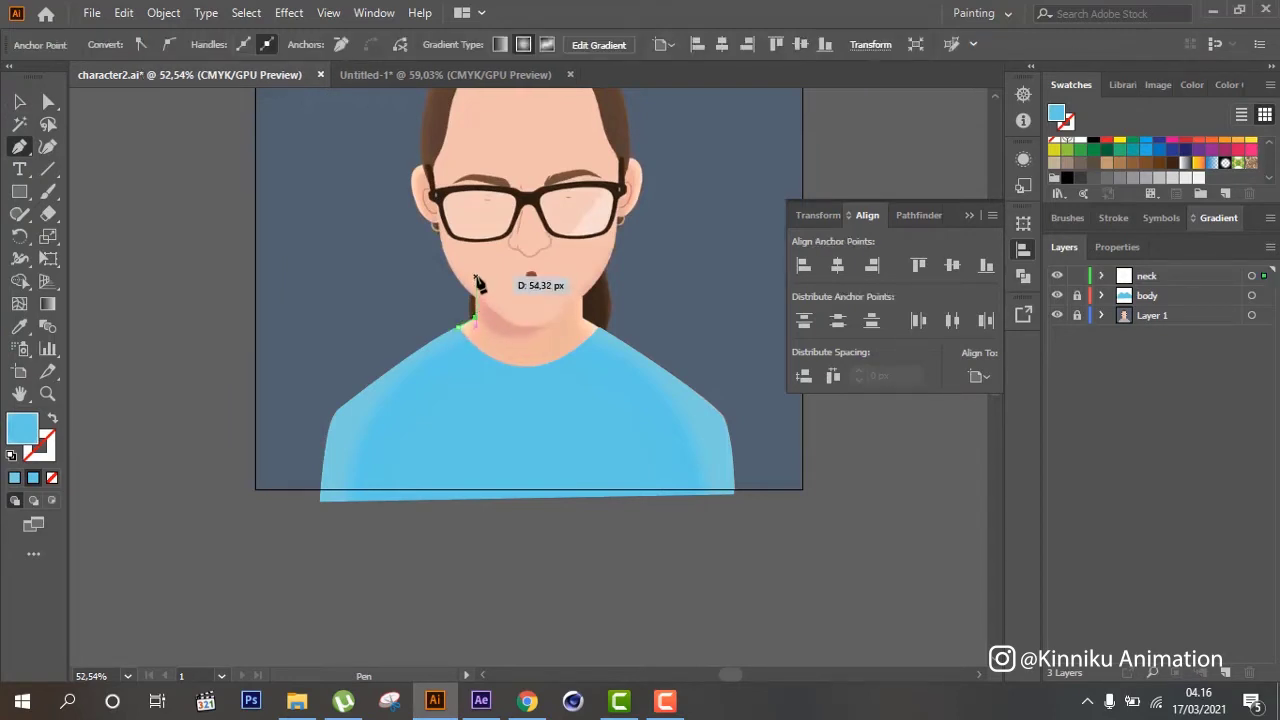
pyautogui.click(476, 280)
pyautogui.click(584, 282)
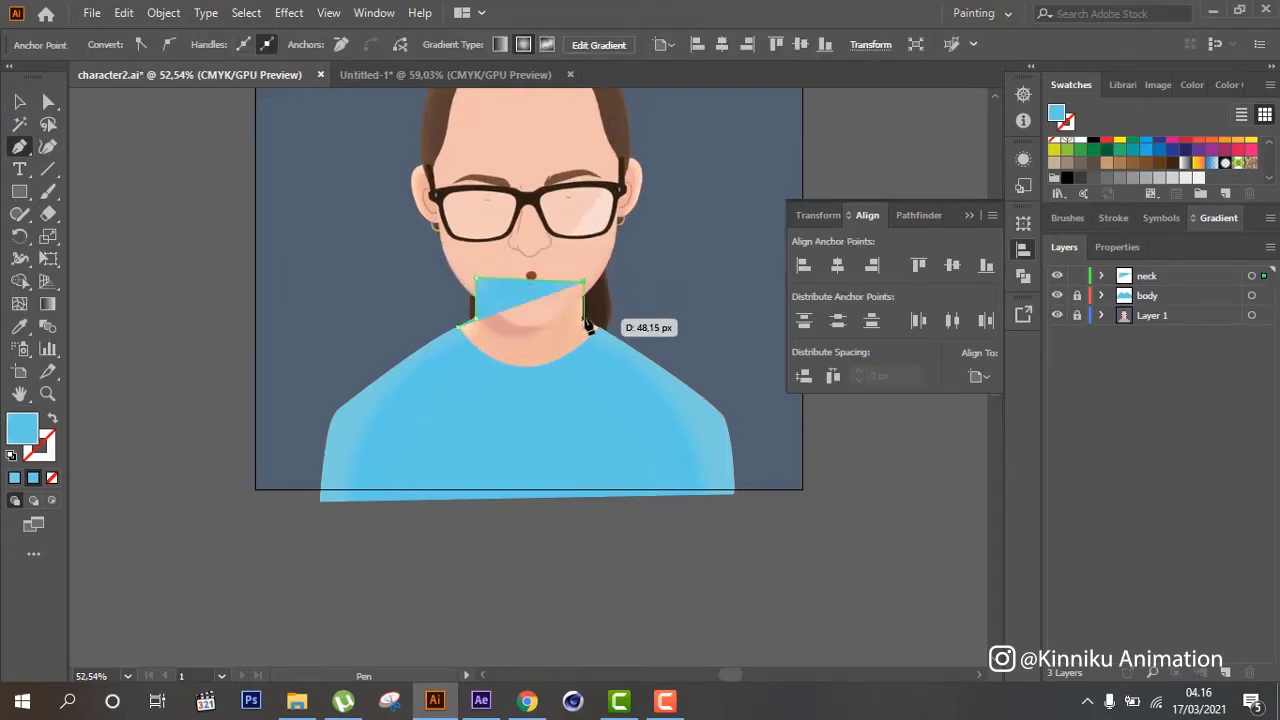
pyautogui.click(597, 327)
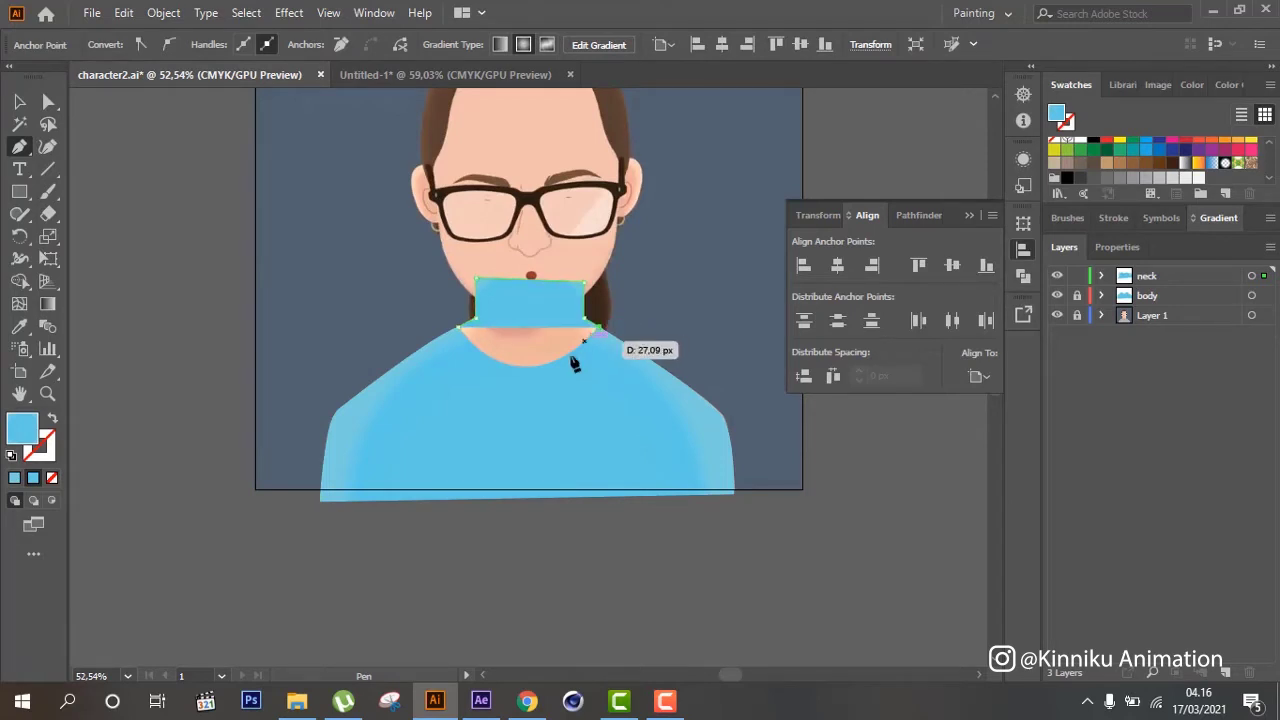
pyautogui.click(533, 365)
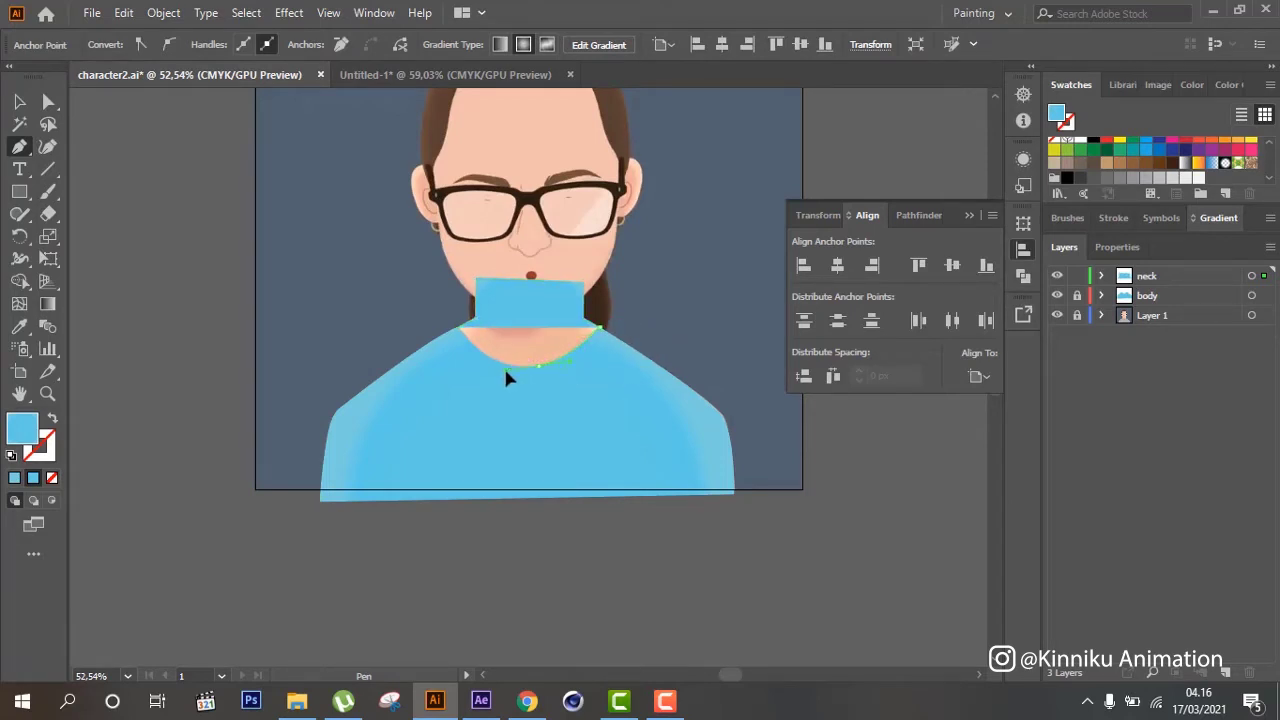
pyautogui.moveTo(505, 377); pyautogui.dragTo(458, 333)
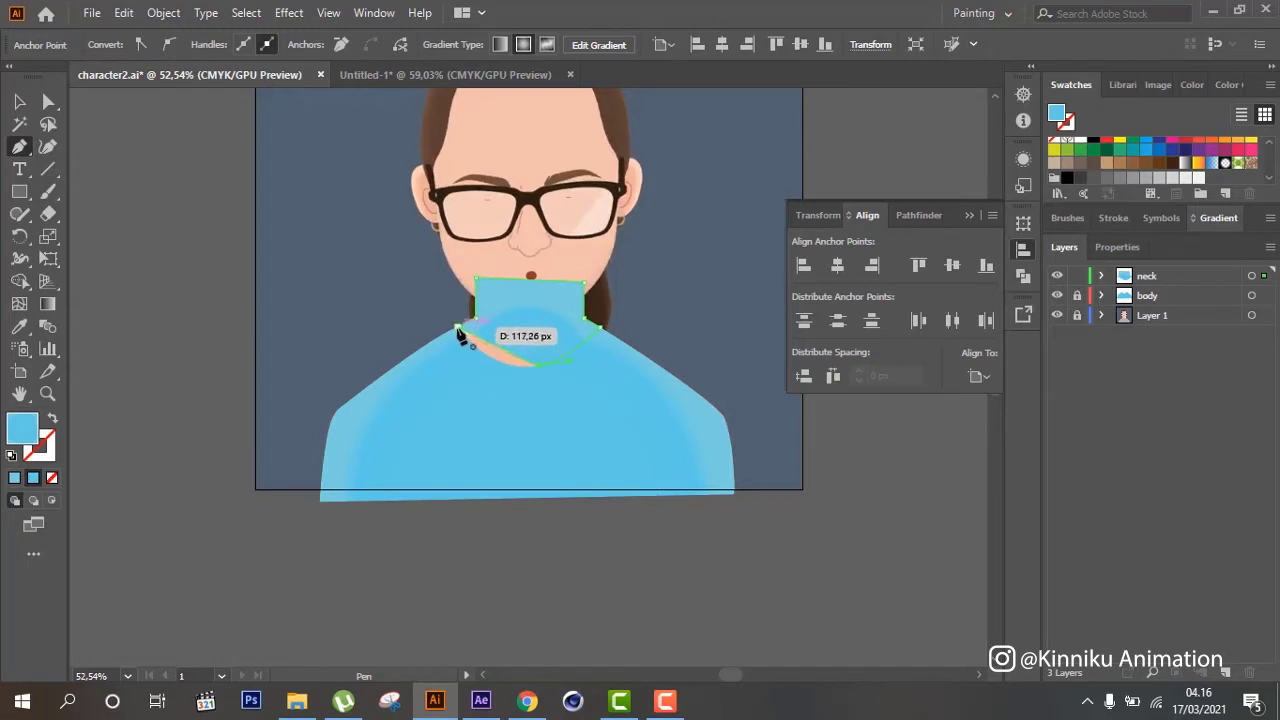
pyautogui.click(458, 330)
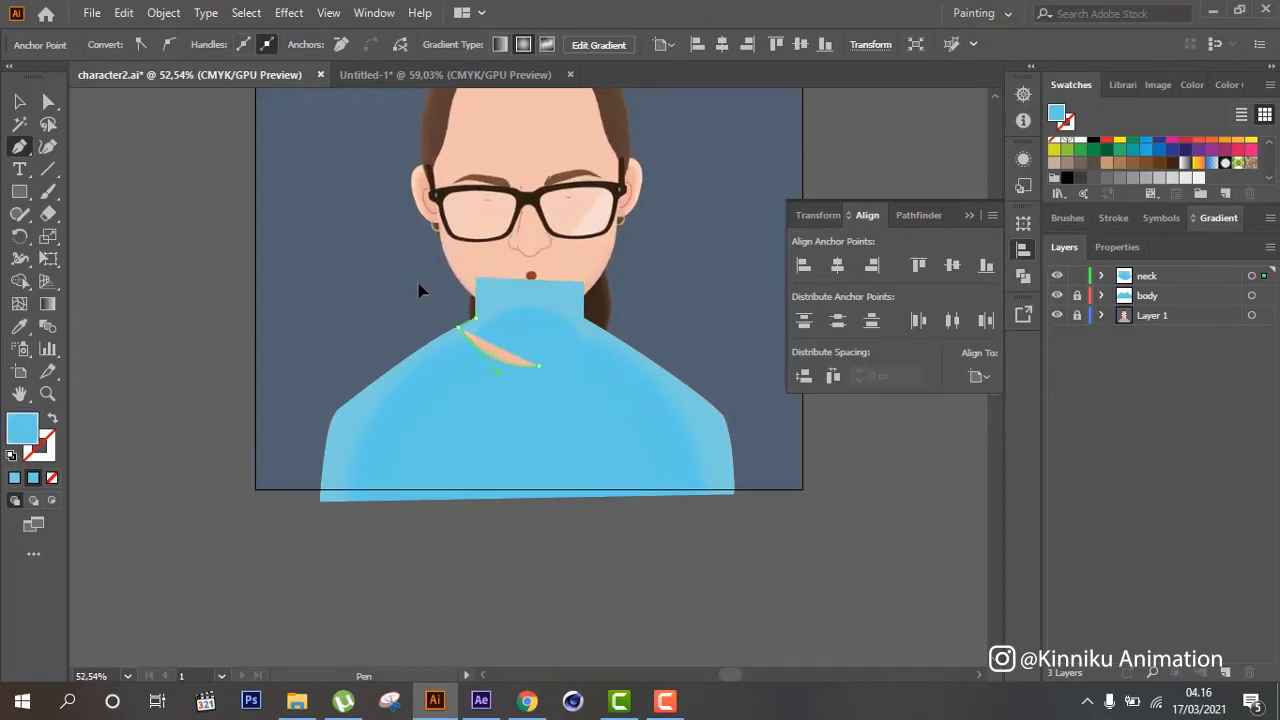
pyautogui.click(598, 325)
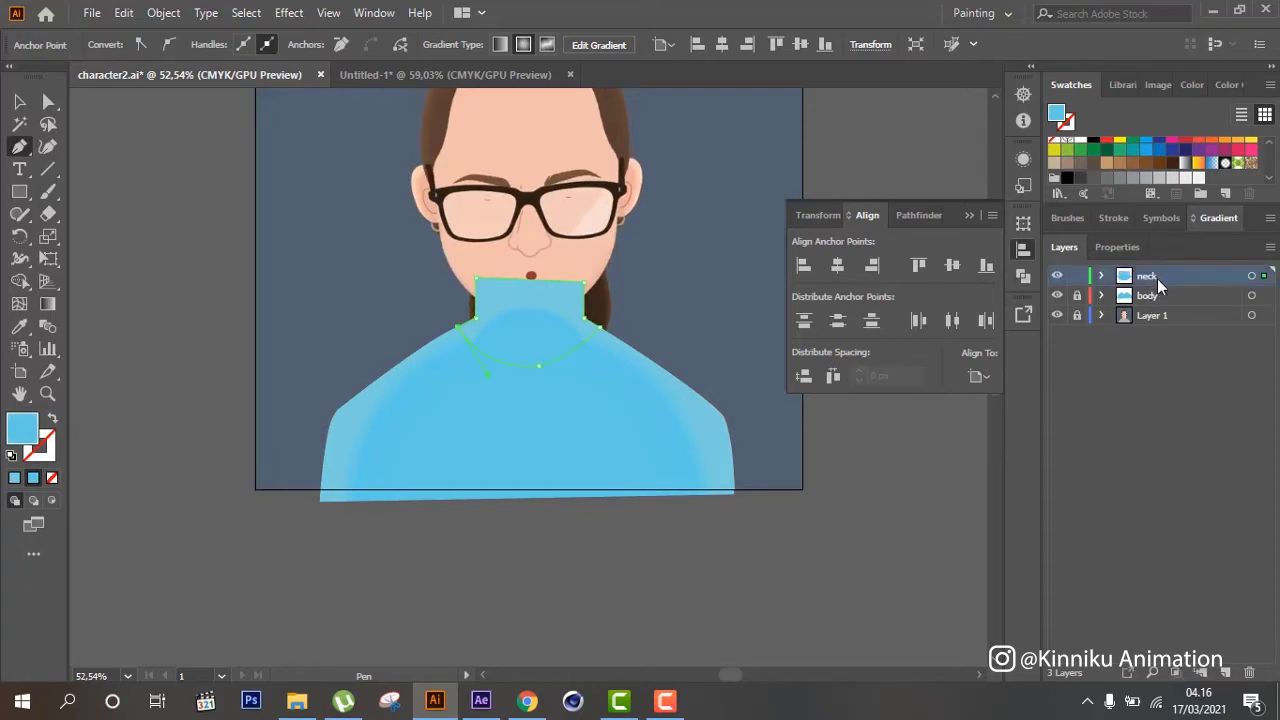
pyautogui.moveTo(1152, 278); pyautogui.dragTo(1167, 307)
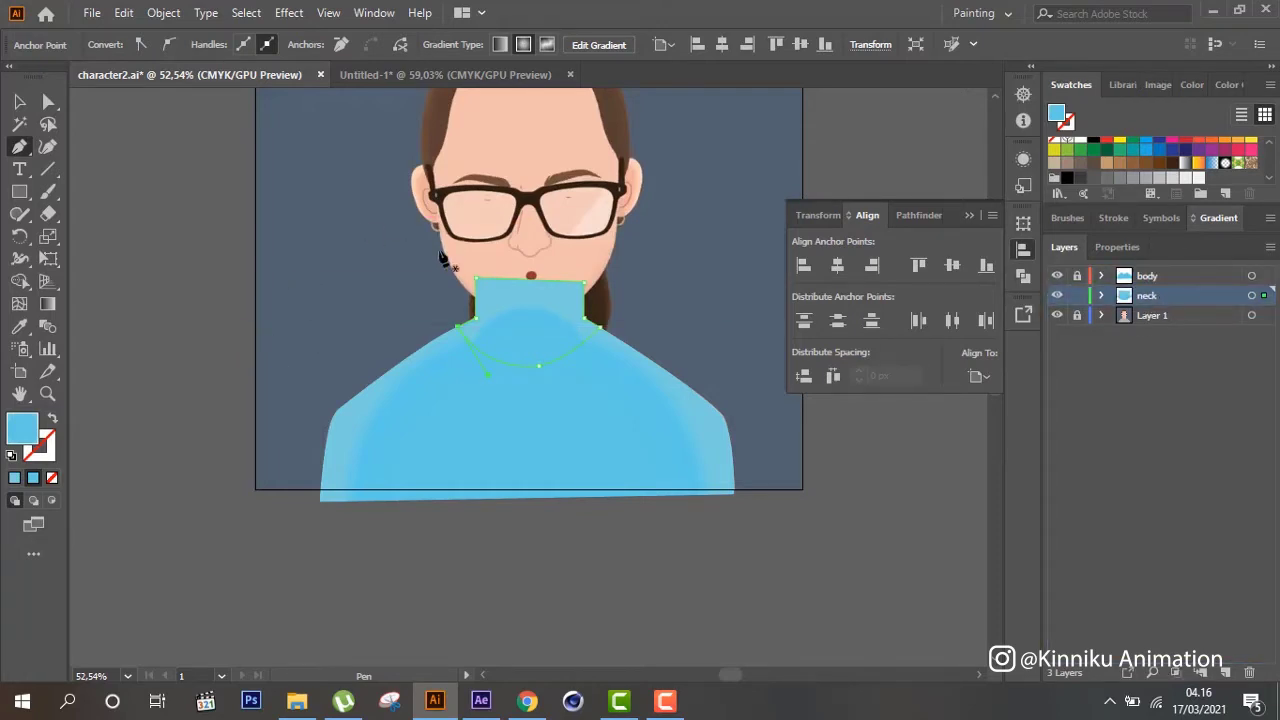
# Sample the face's skin tone onto the neck with the Eyedropper
pyautogui.click(19, 326)
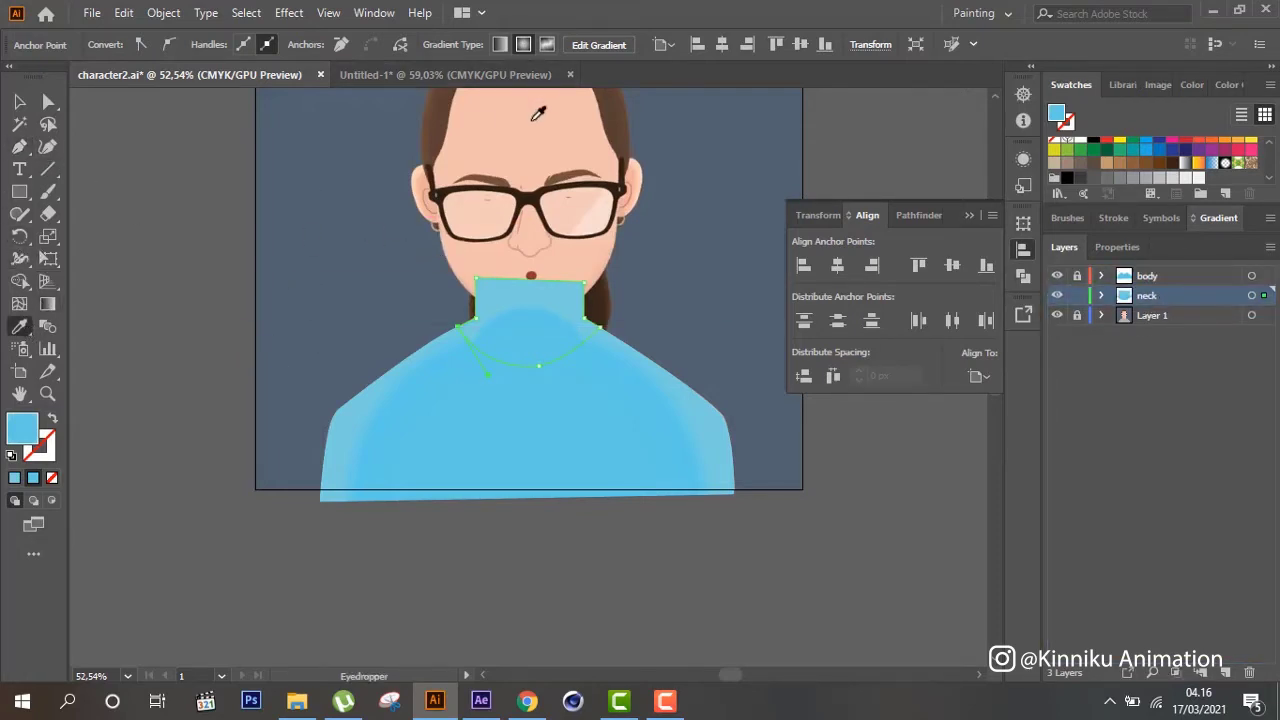
pyautogui.click(532, 120)
pyautogui.click(19, 101)
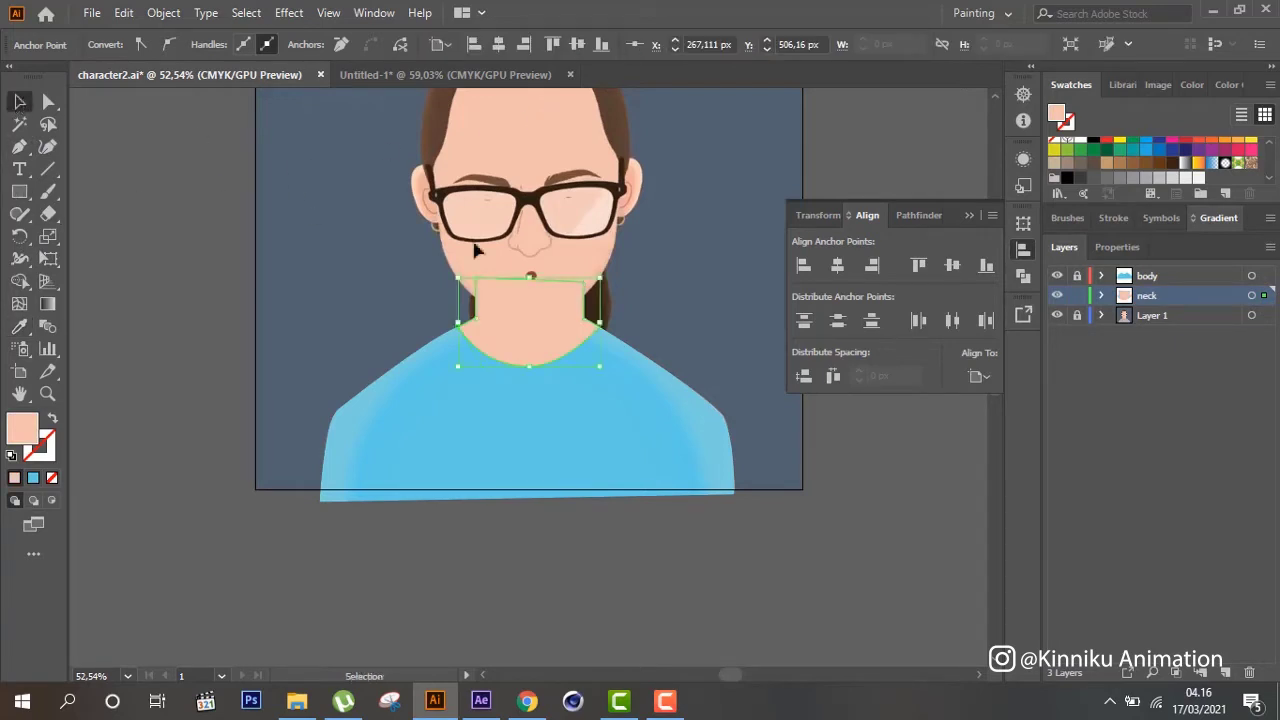
# Target the neck layer's artwork and apply a radial gradient, taking the shirt's blue gradient
pyautogui.click(1057, 296)
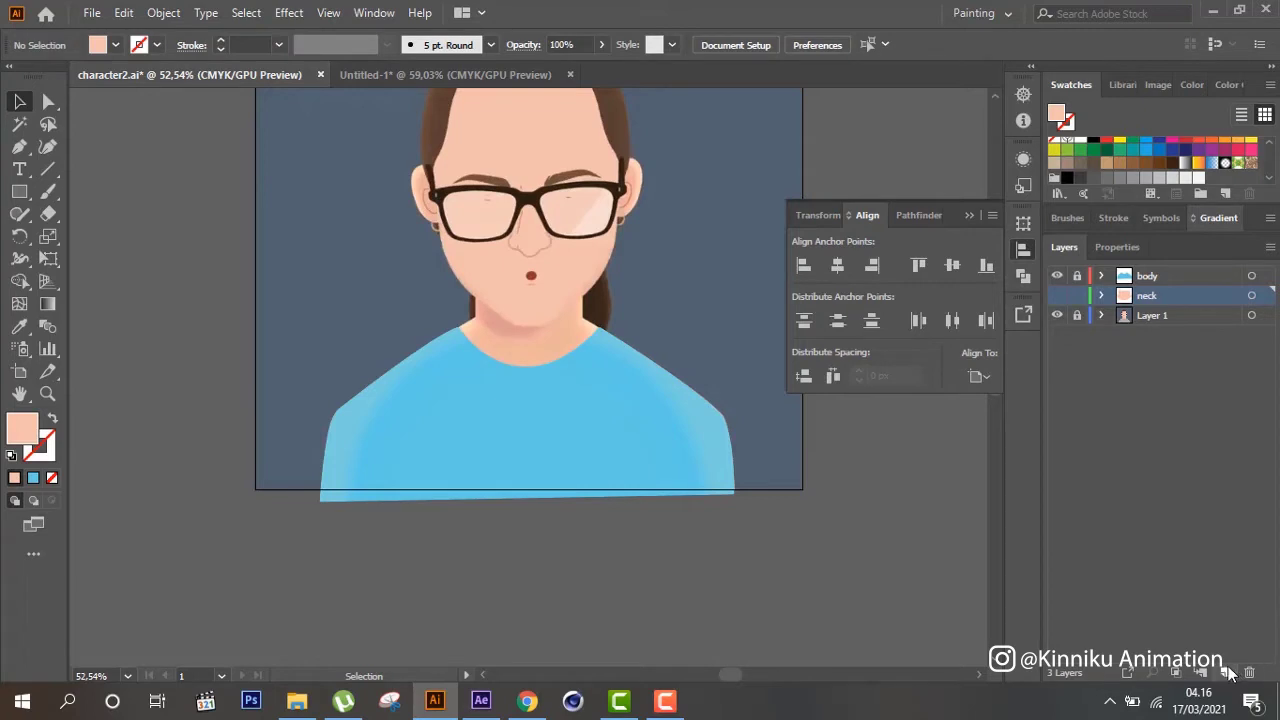
pyautogui.click(1057, 295)
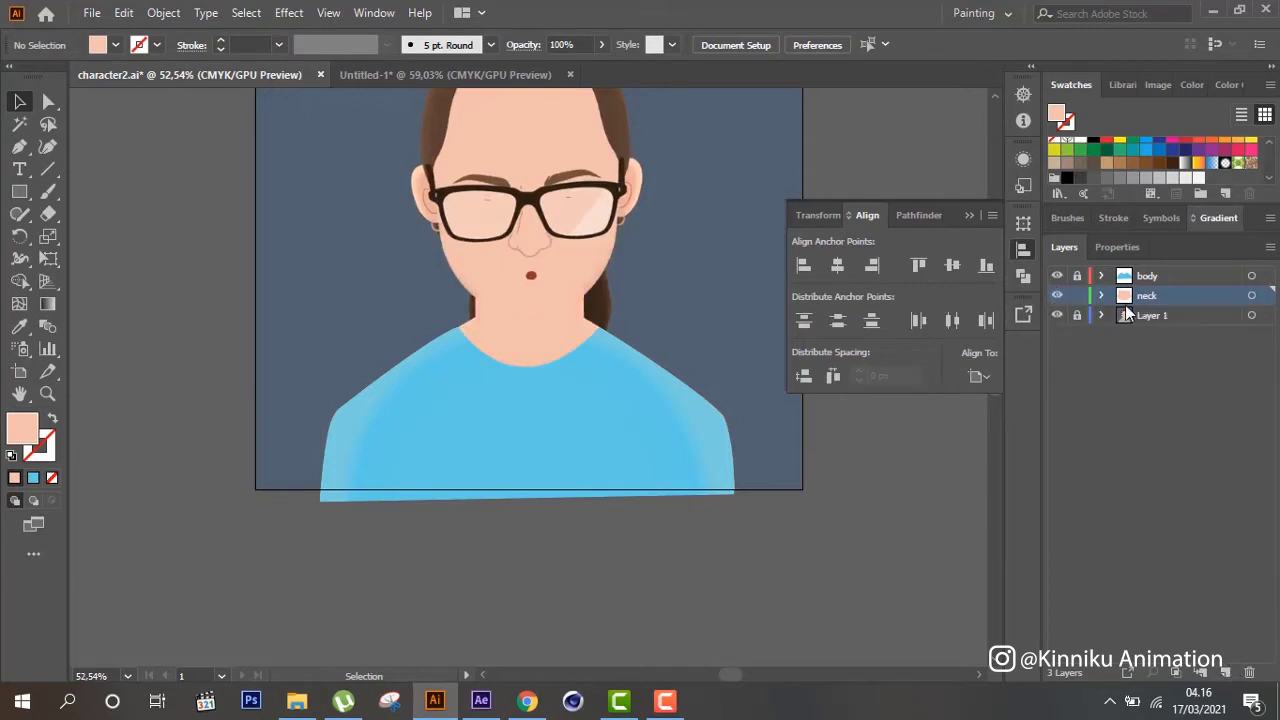
pyautogui.click(1251, 295)
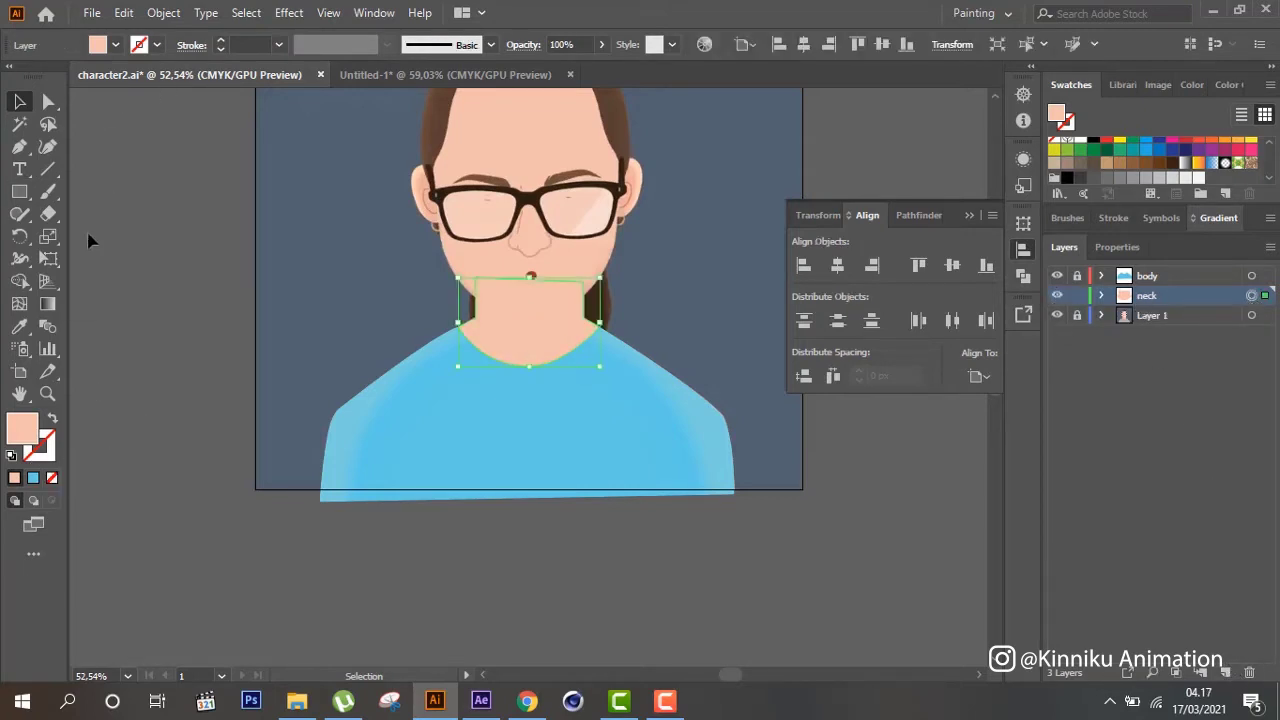
pyautogui.click(50, 306)
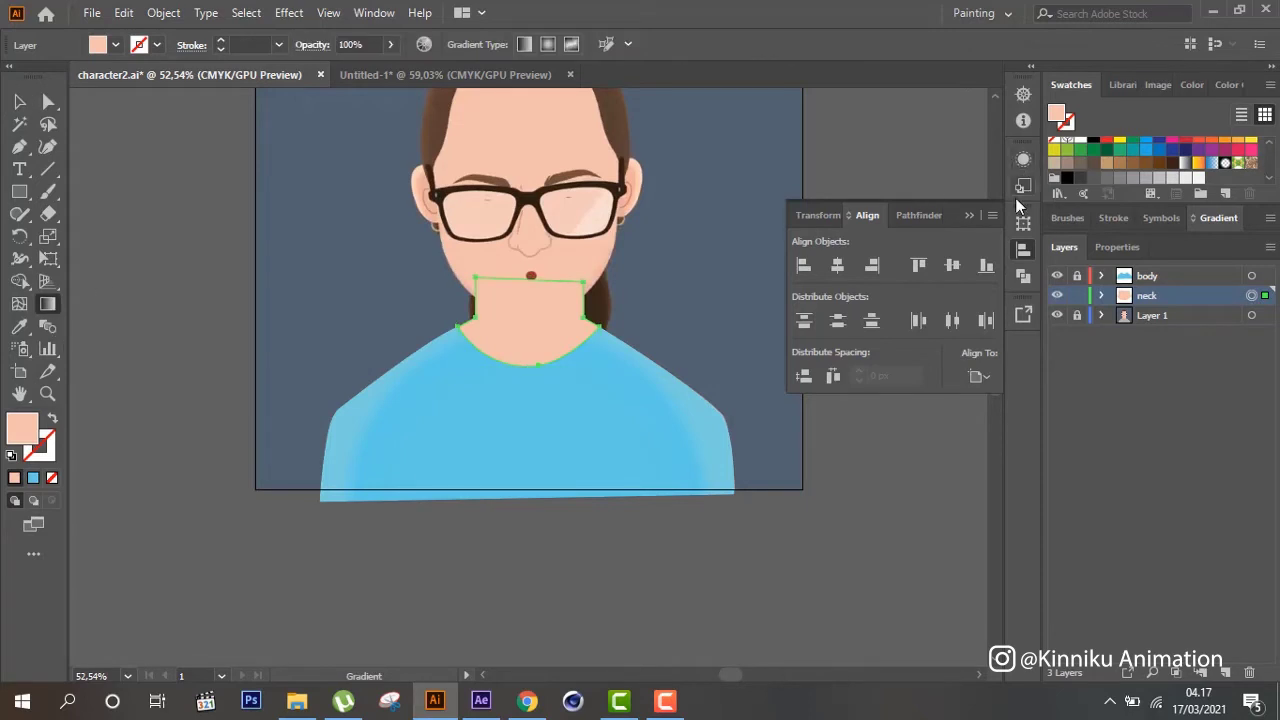
pyautogui.click(547, 46)
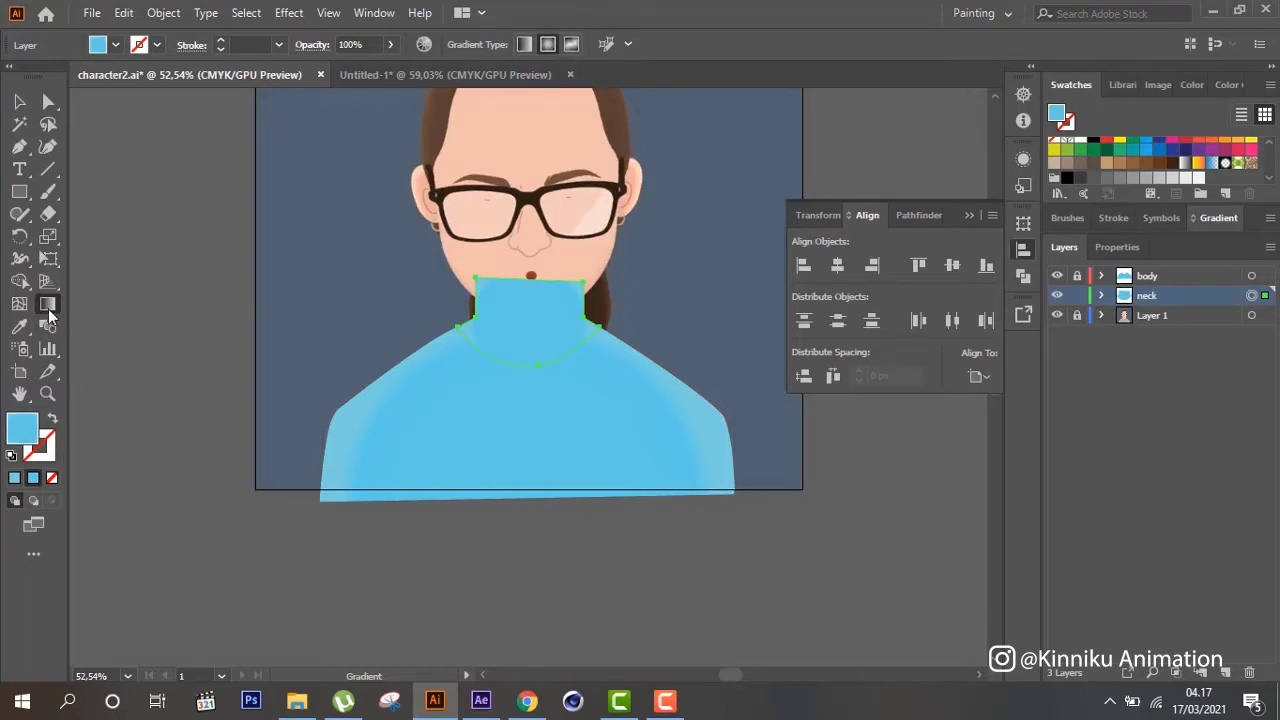
# Apply the yellow-to-orange gradient swatch from Swatches to the selected neck's fill
pyautogui.click(19, 101)
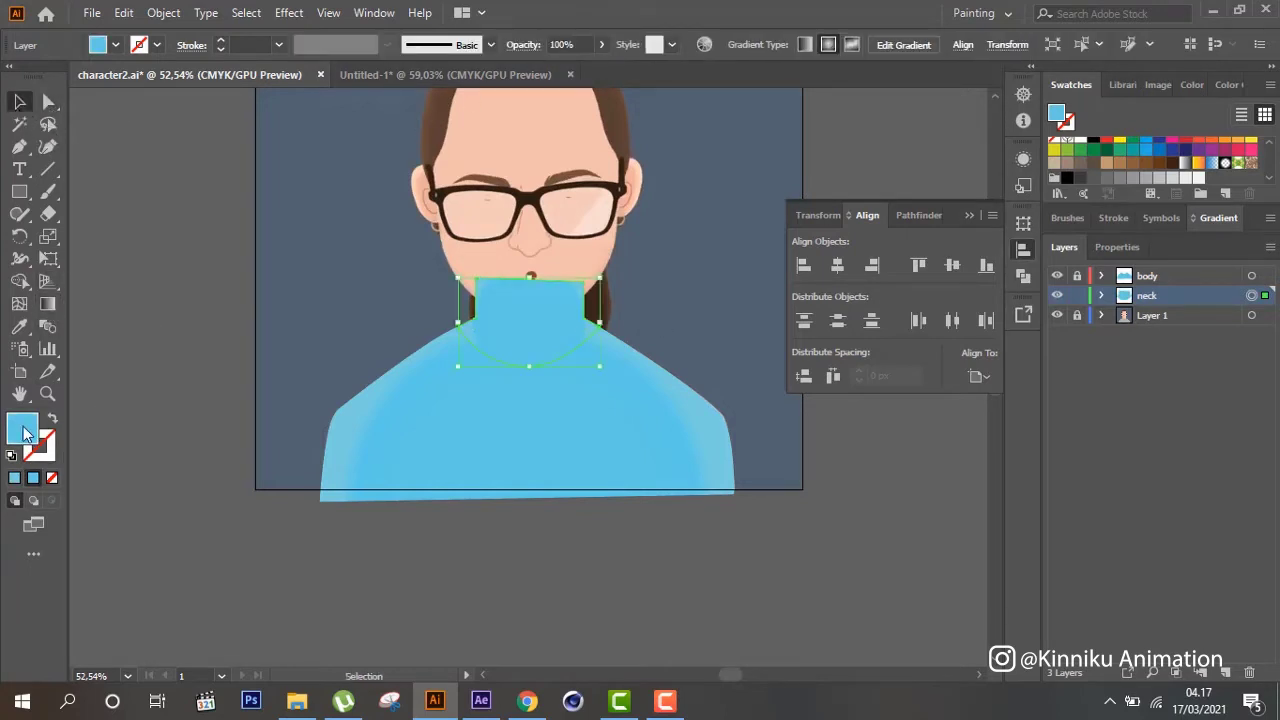
pyautogui.click(1110, 88)
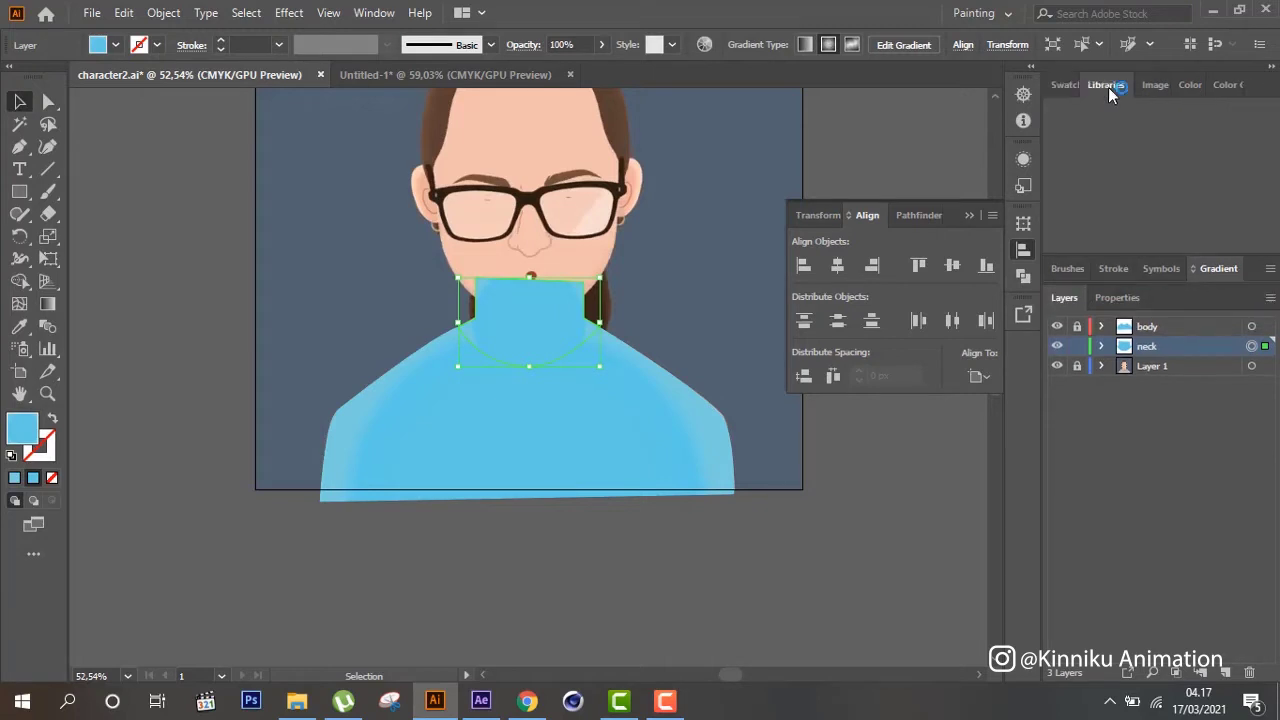
pyautogui.click(1199, 170)
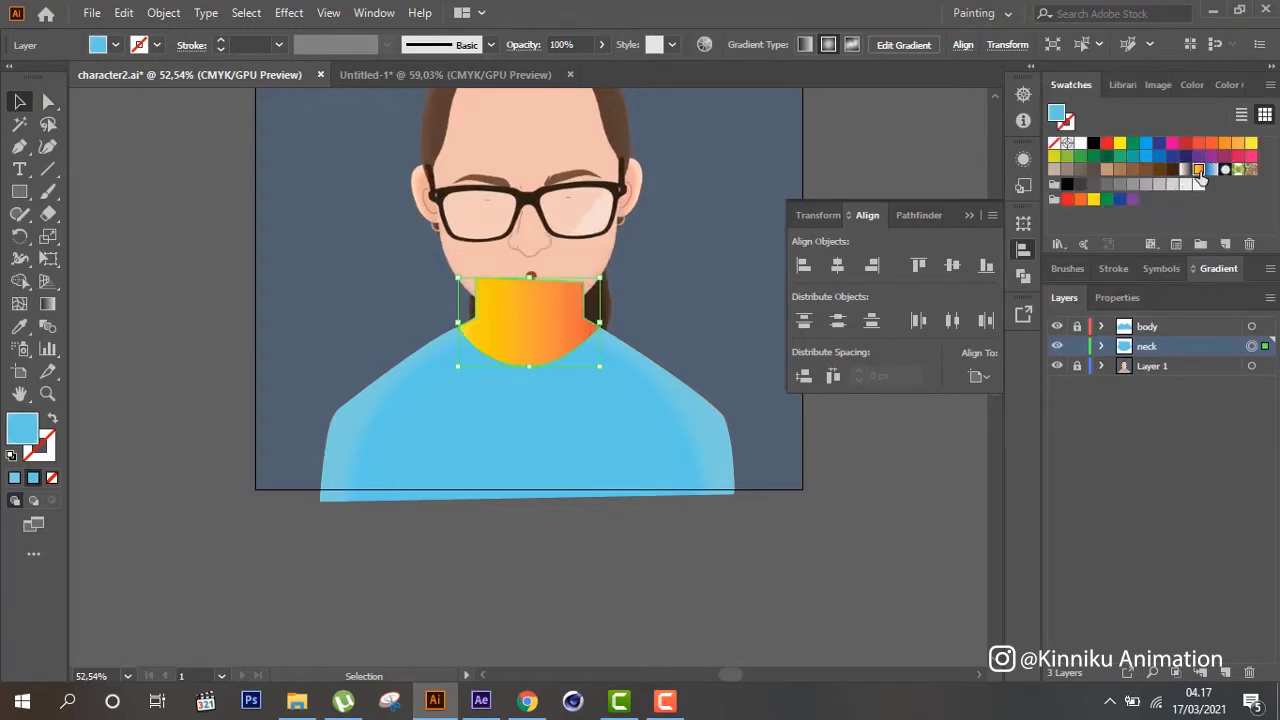
pyautogui.click(1070, 85)
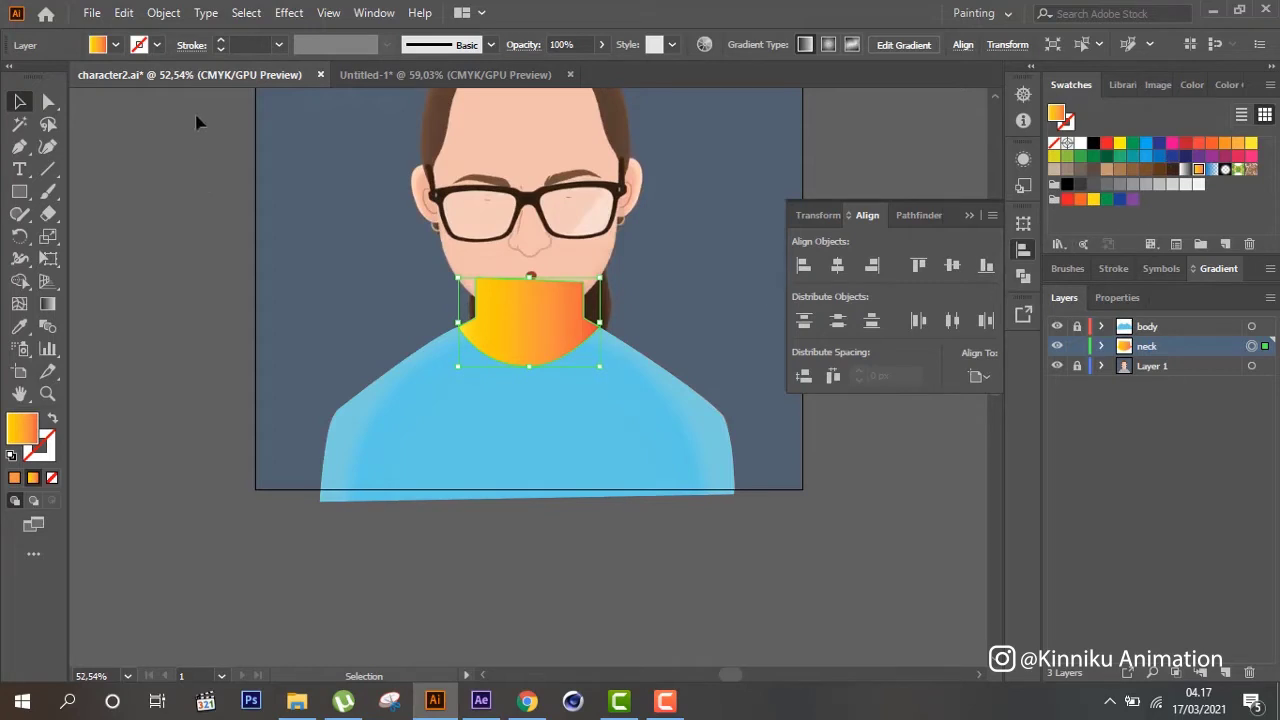
pyautogui.click(116, 45)
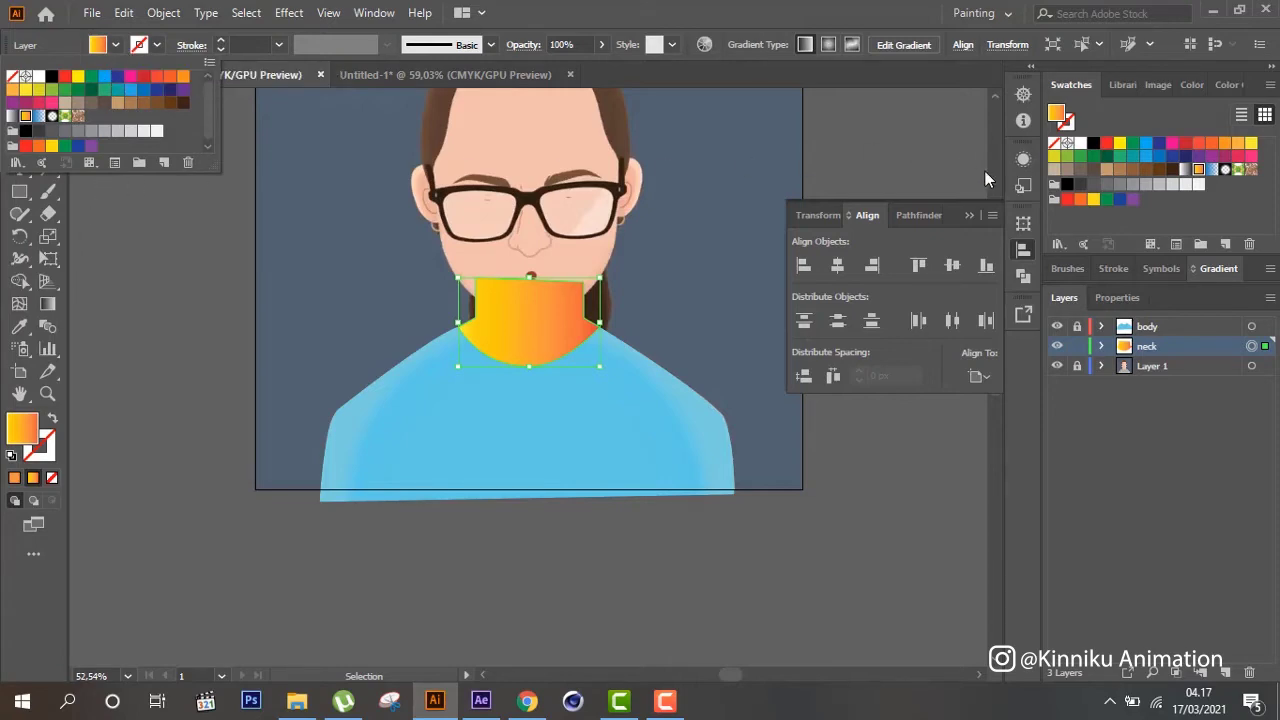
pyautogui.click(373, 13)
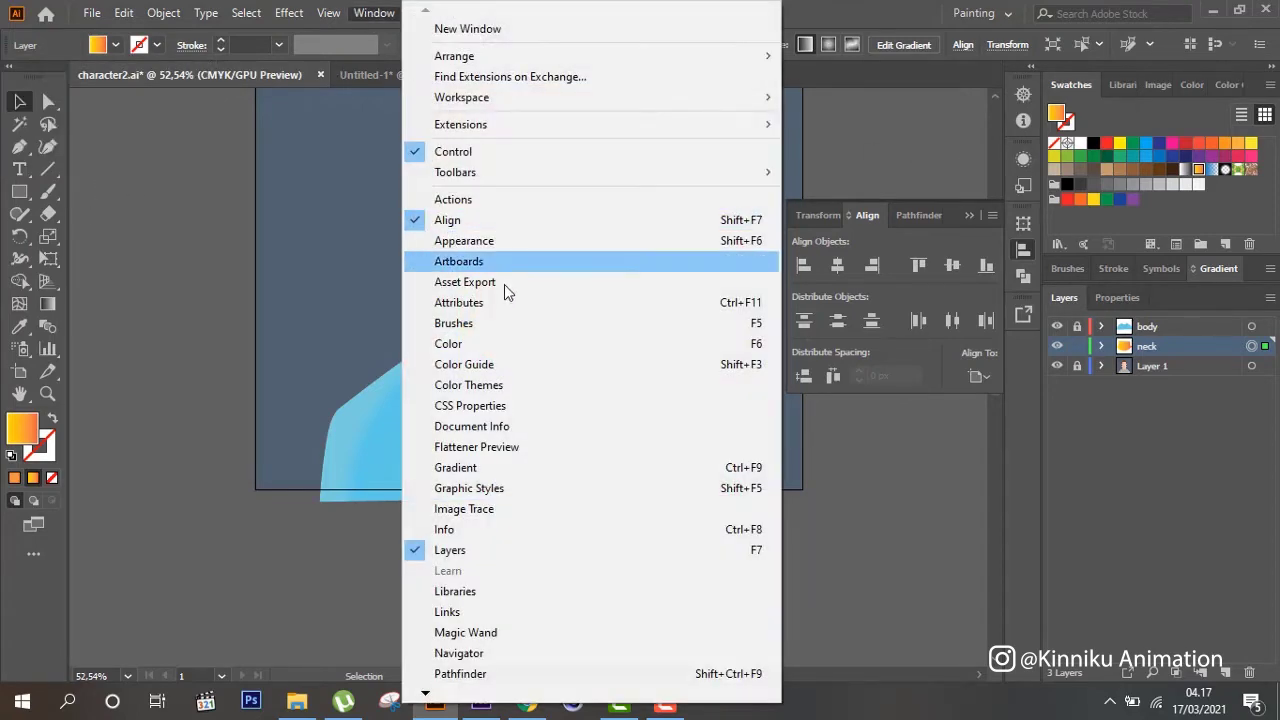
# Set the neck gradient to Radial, remove one stop, and sample the skin tone into the first stop
pyautogui.click(519, 468)
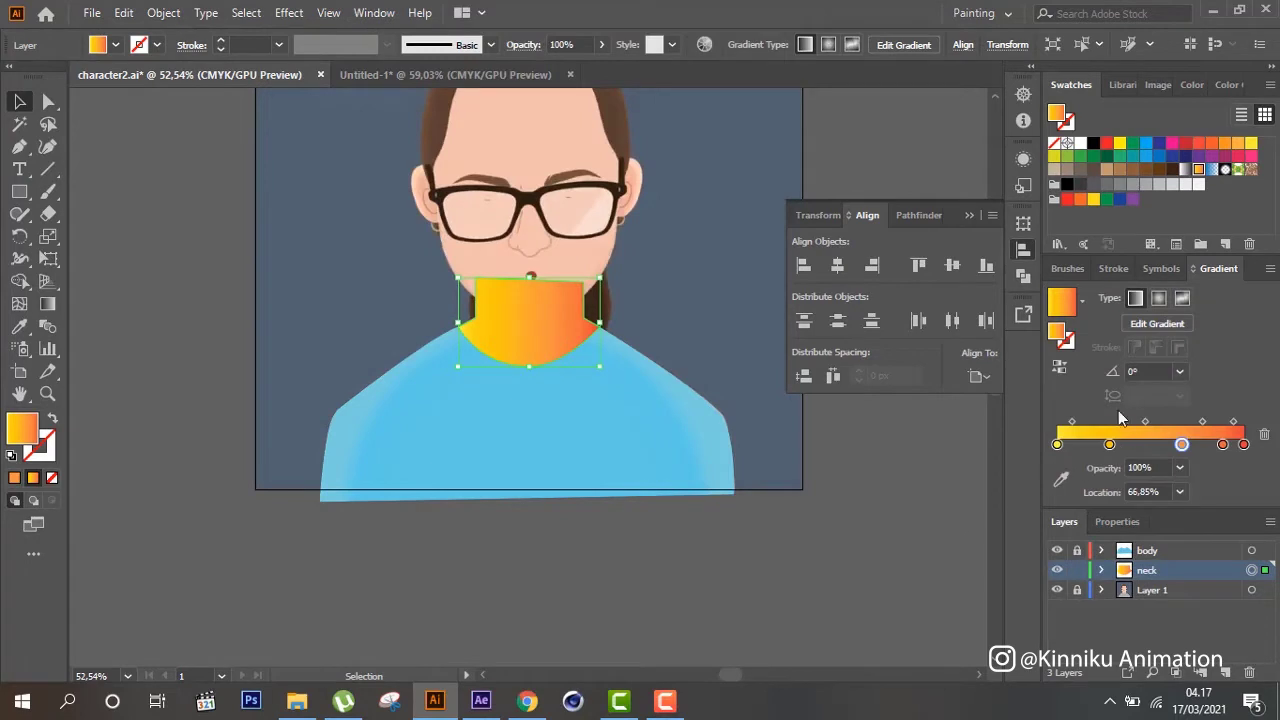
pyautogui.click(1157, 299)
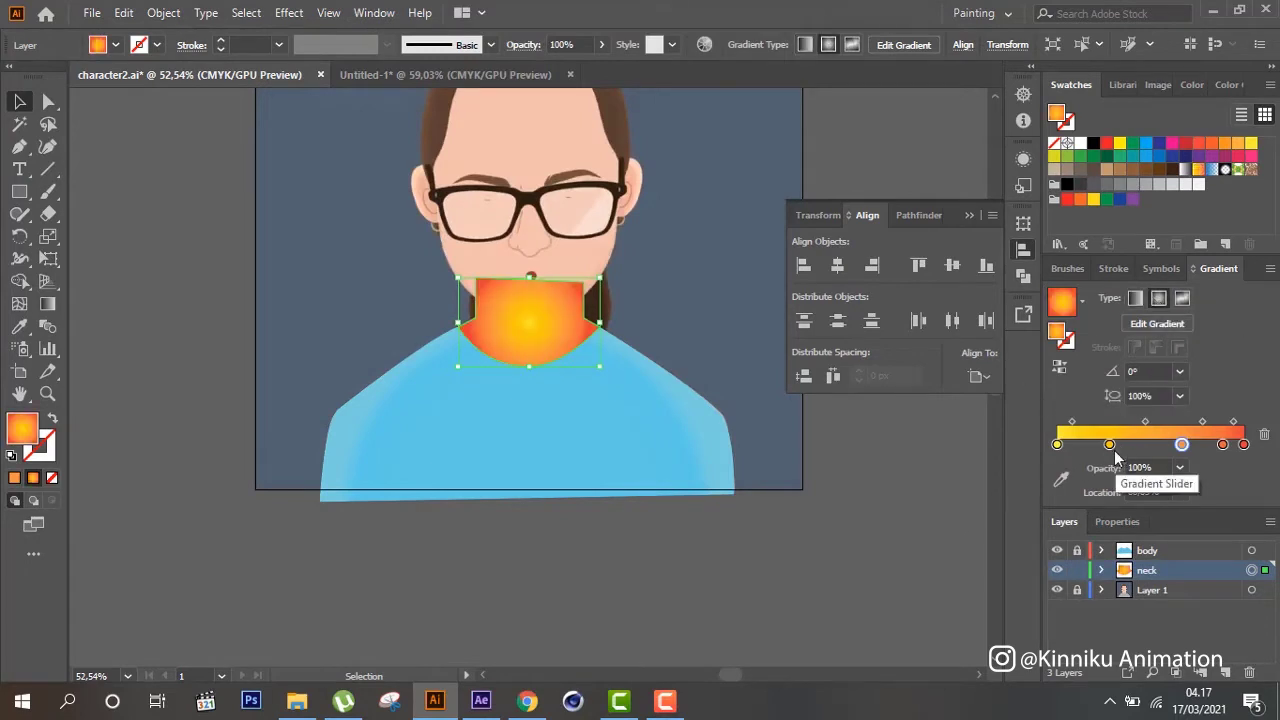
pyautogui.moveTo(1222, 444); pyautogui.dragTo(1226, 509)
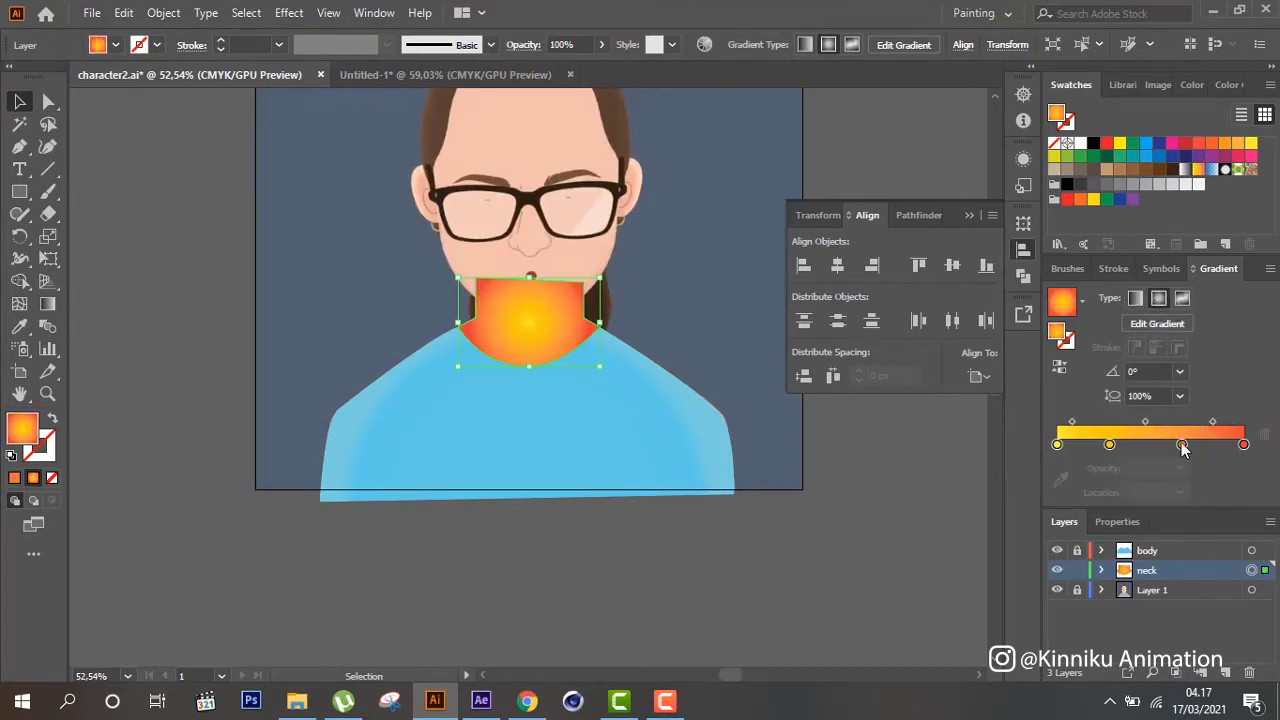
pyautogui.doubleClick(1057, 444)
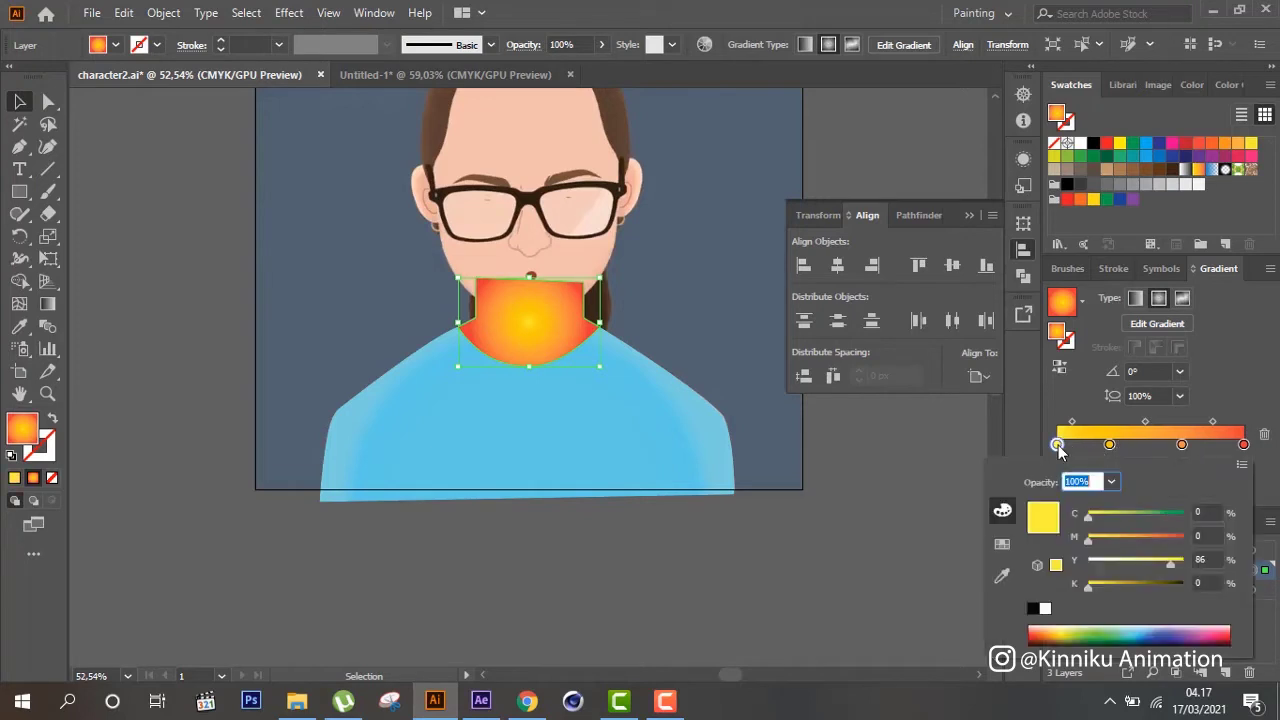
pyautogui.click(1002, 543)
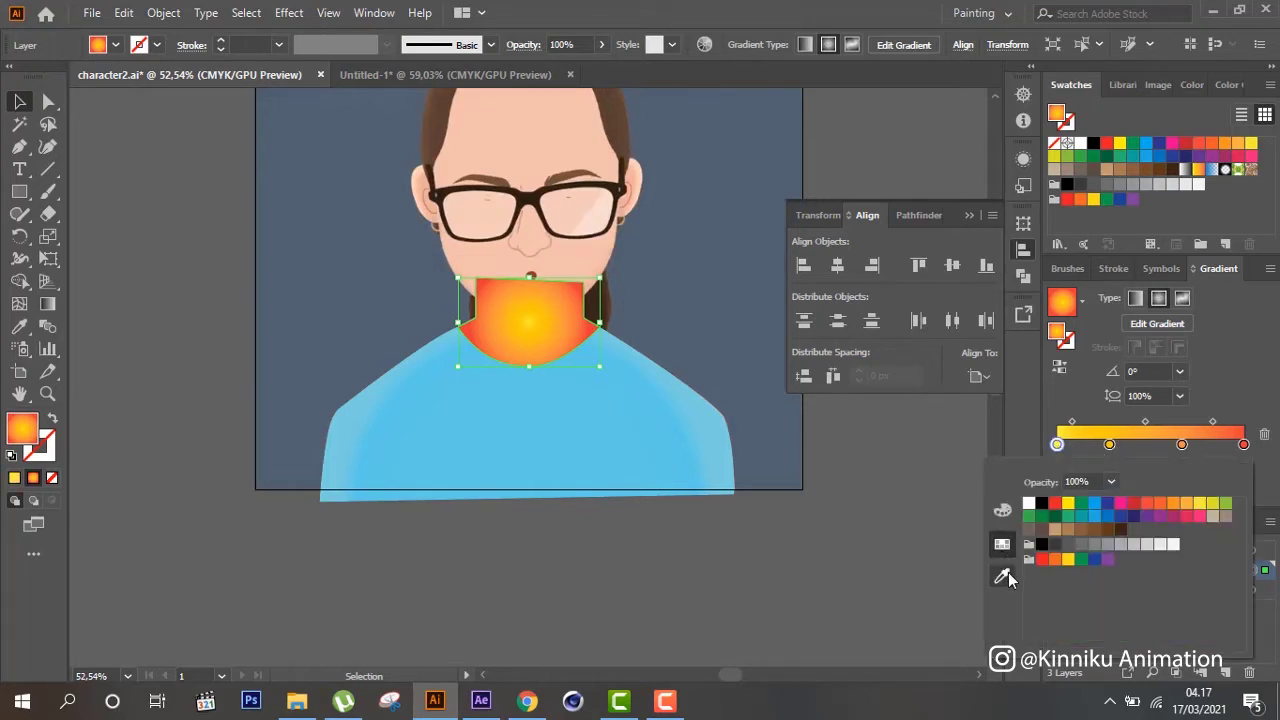
pyautogui.click(1002, 510)
pyautogui.click(1003, 577)
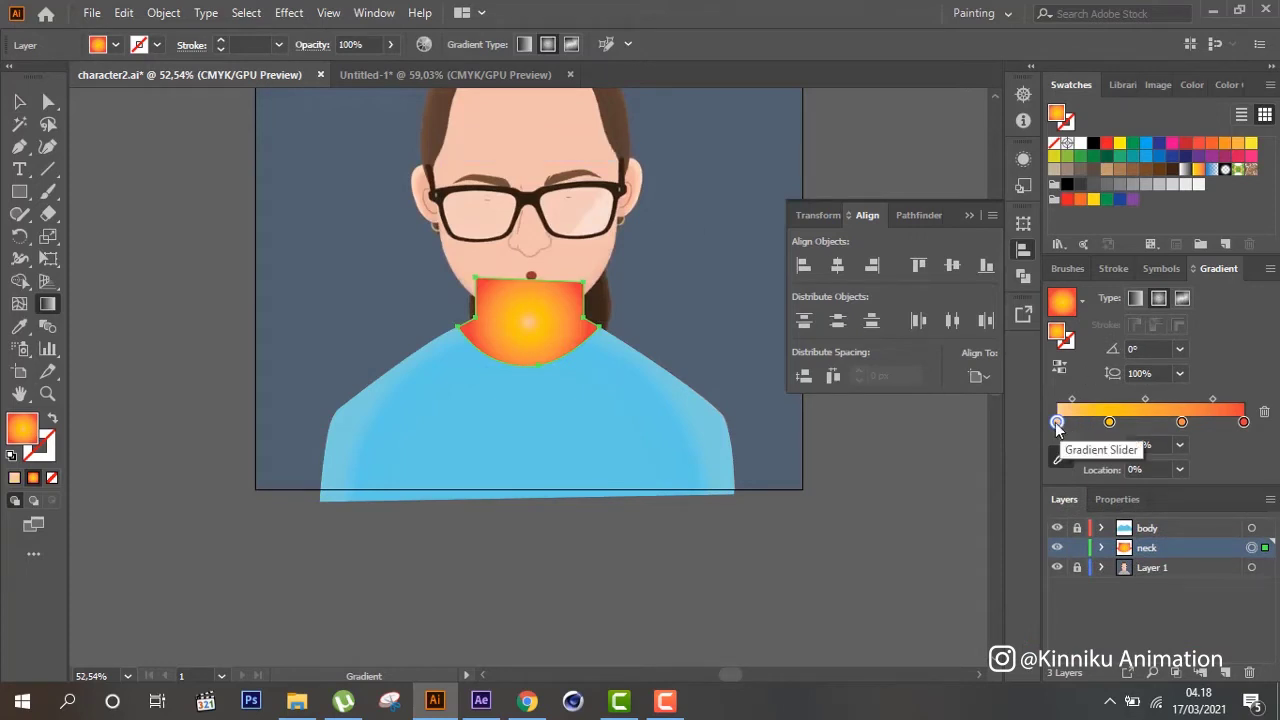
# Sample the face's skin tone into the second, third and last gradient stops
pyautogui.doubleClick(1110, 422)
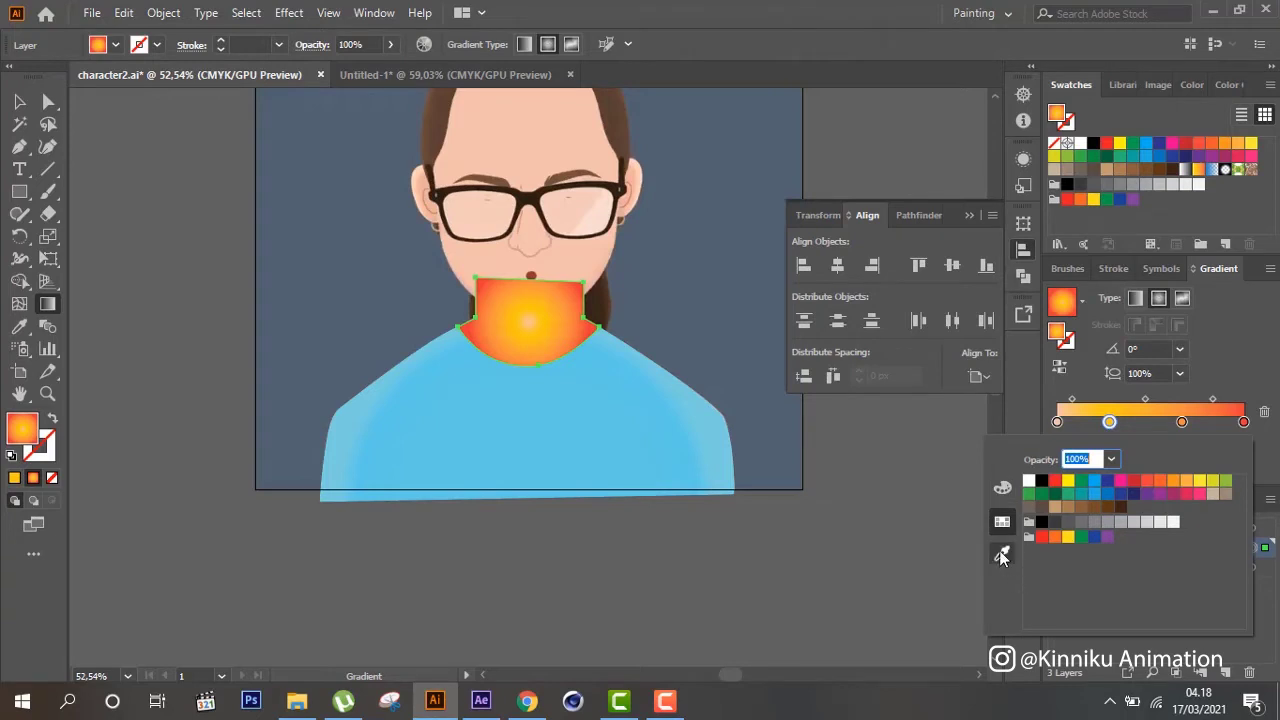
pyautogui.click(1002, 553)
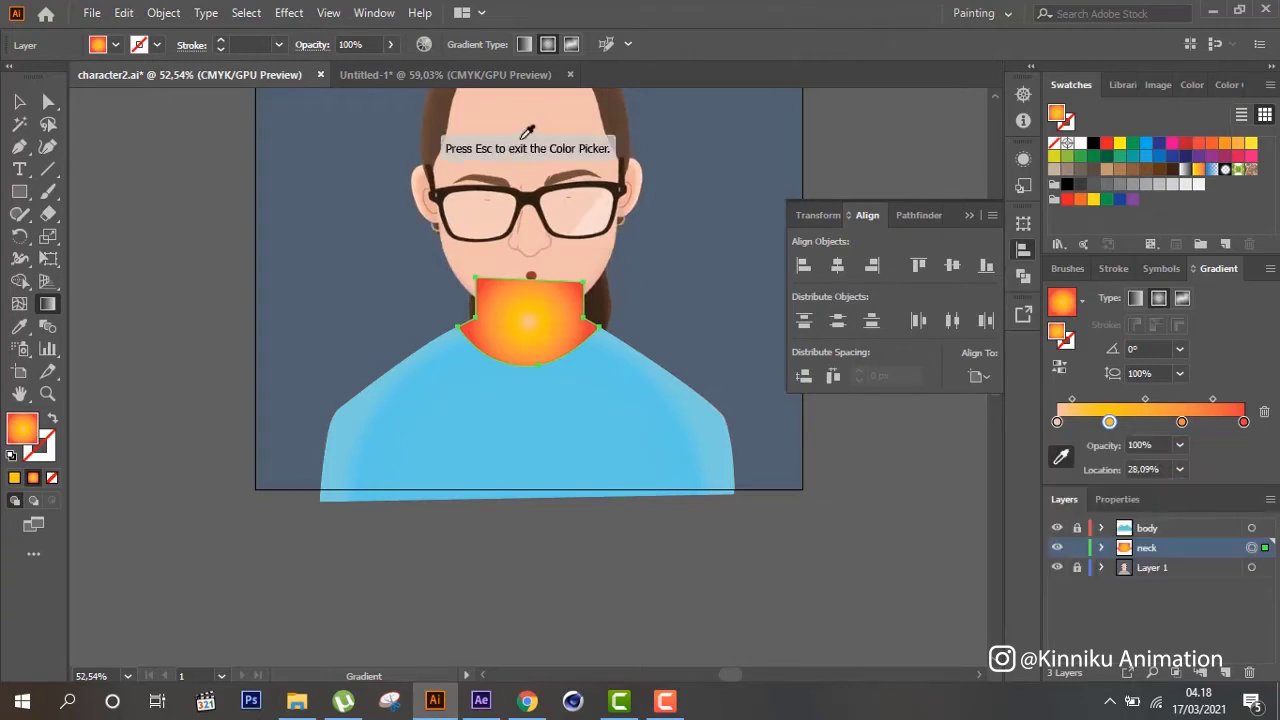
pyautogui.doubleClick(1182, 422)
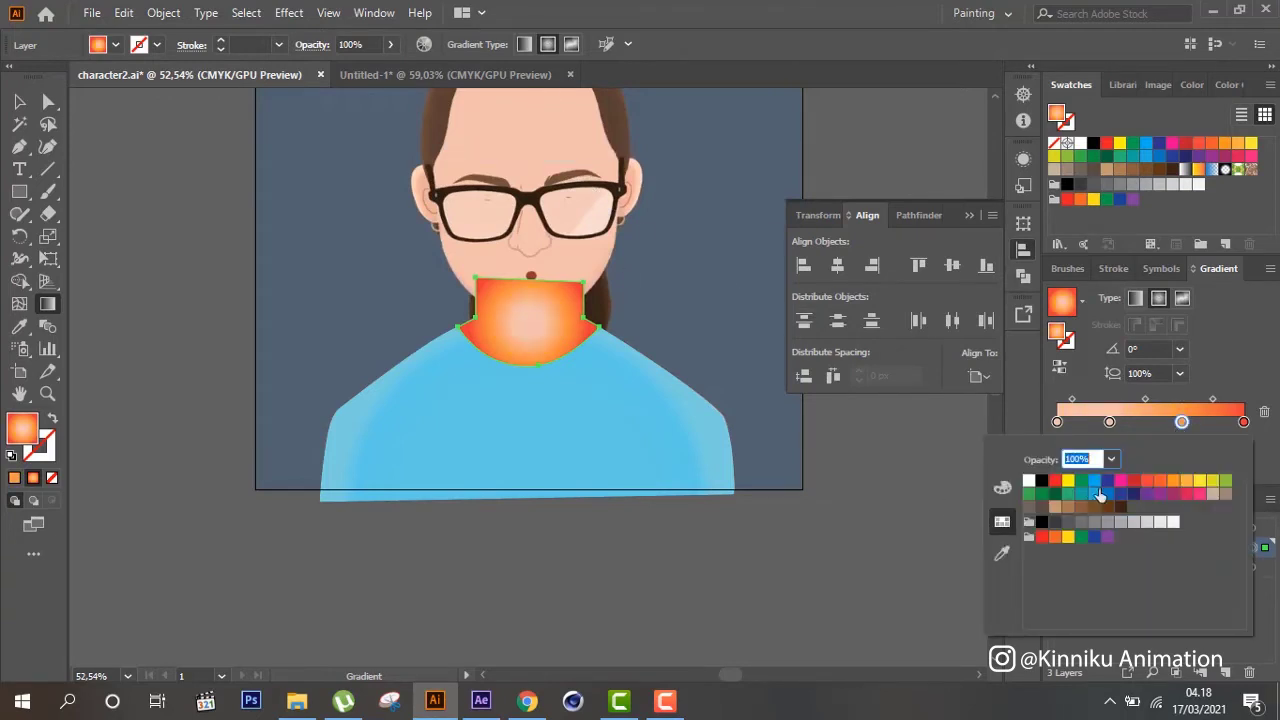
pyautogui.click(1002, 553)
pyautogui.click(522, 126)
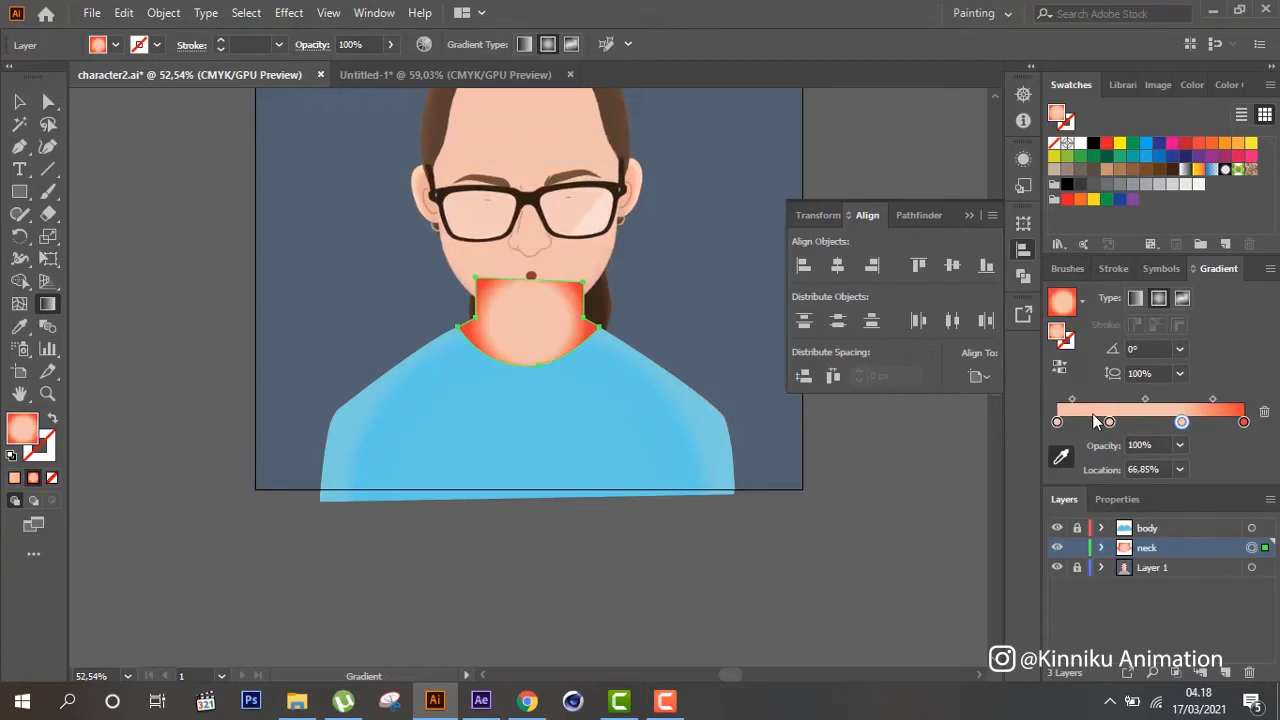
pyautogui.doubleClick(1243, 422)
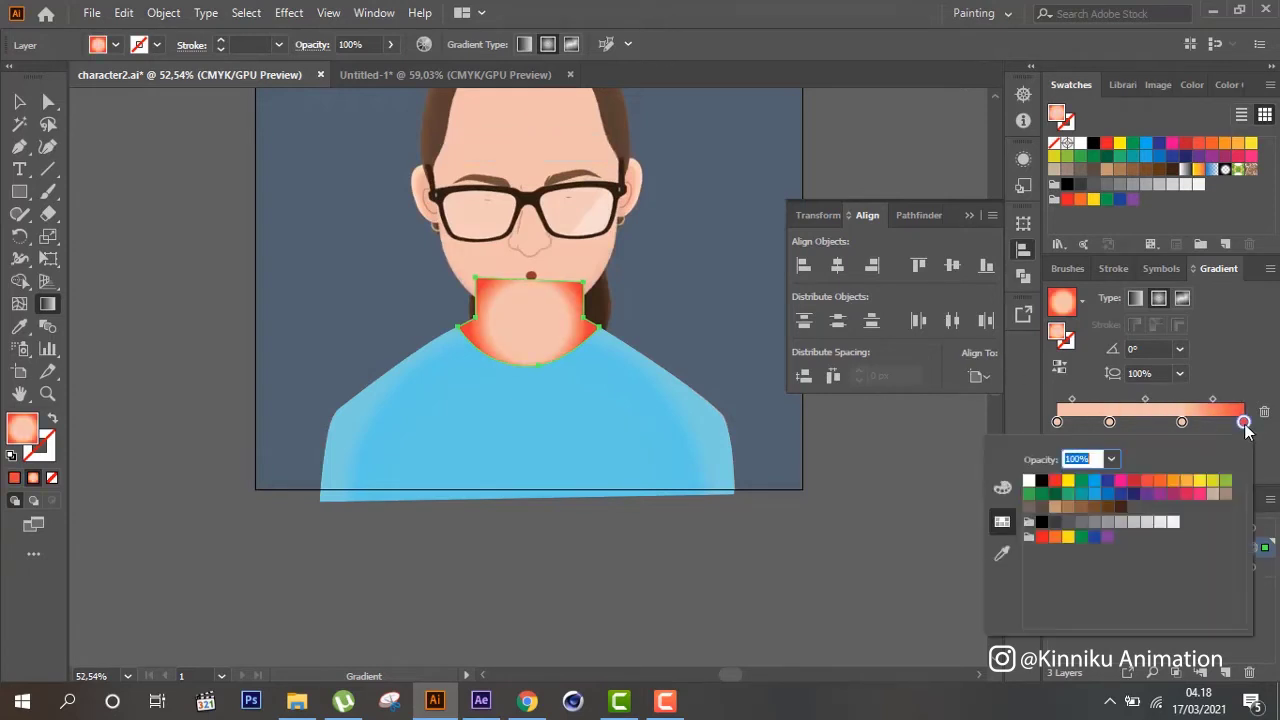
pyautogui.click(1002, 553)
pyautogui.click(572, 126)
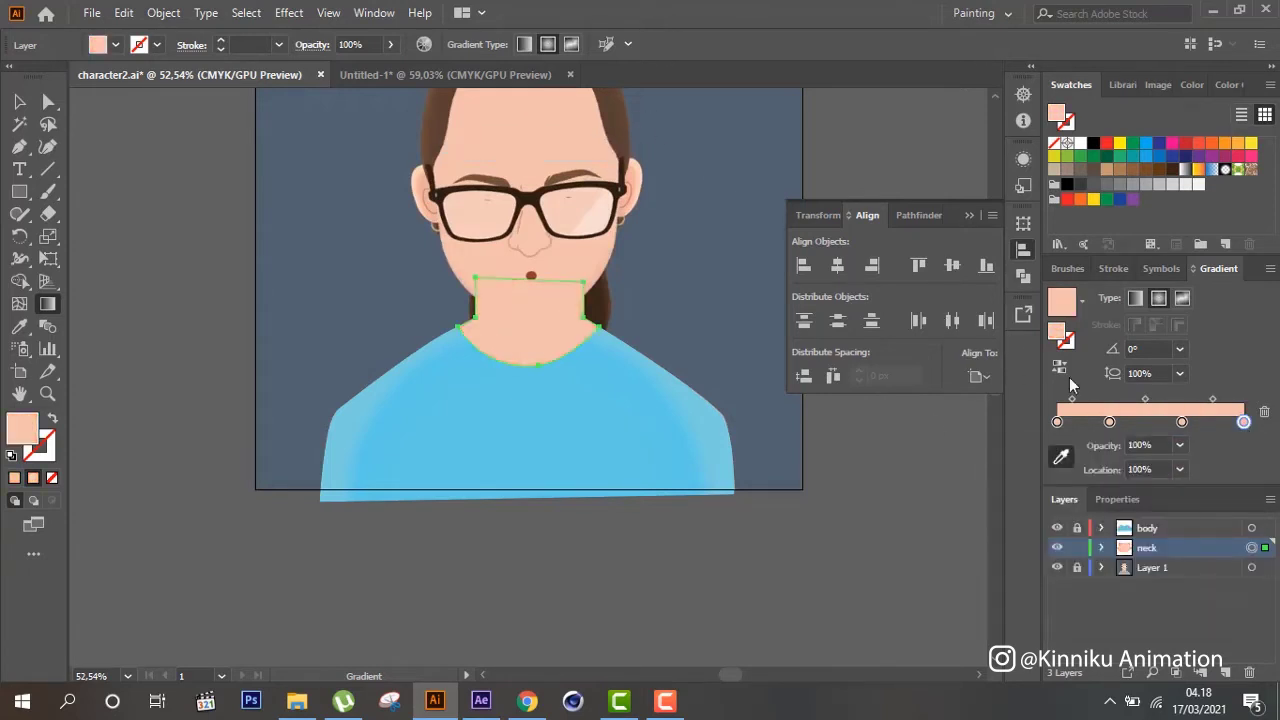
# Darken the third gradient stop with more black in CMYK and move it outward
pyautogui.doubleClick(1182, 422)
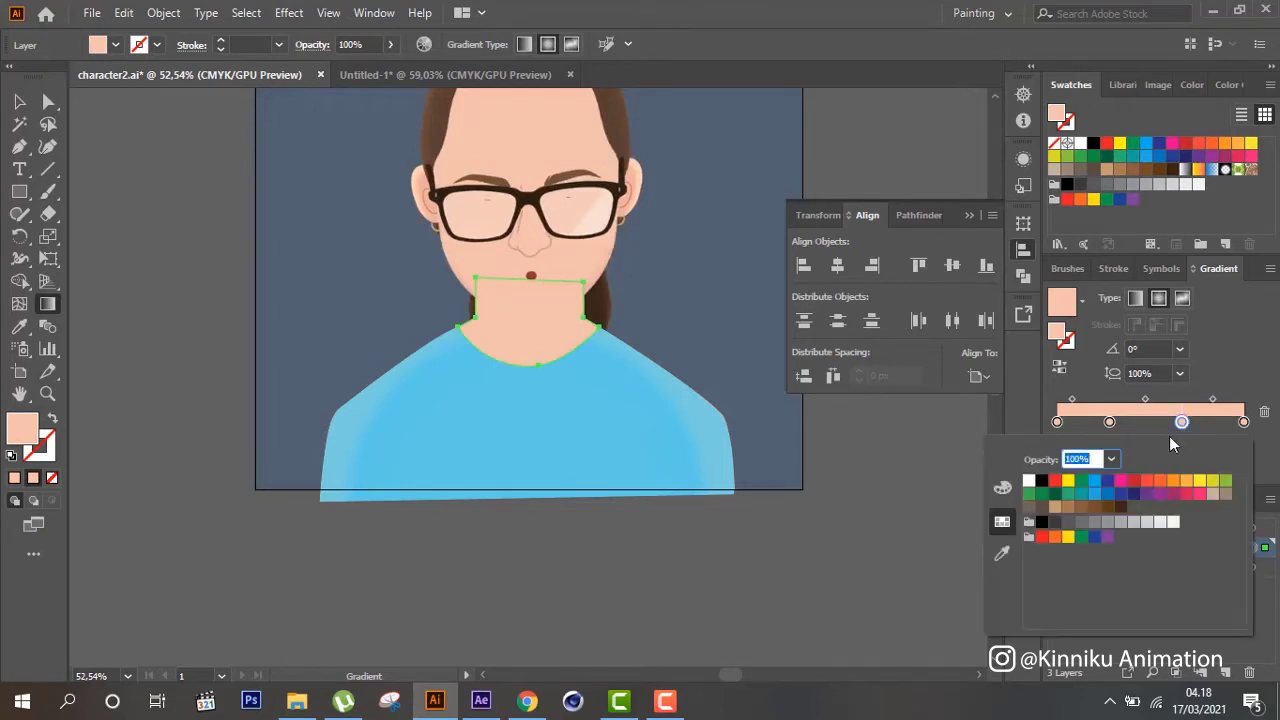
pyautogui.click(1002, 553)
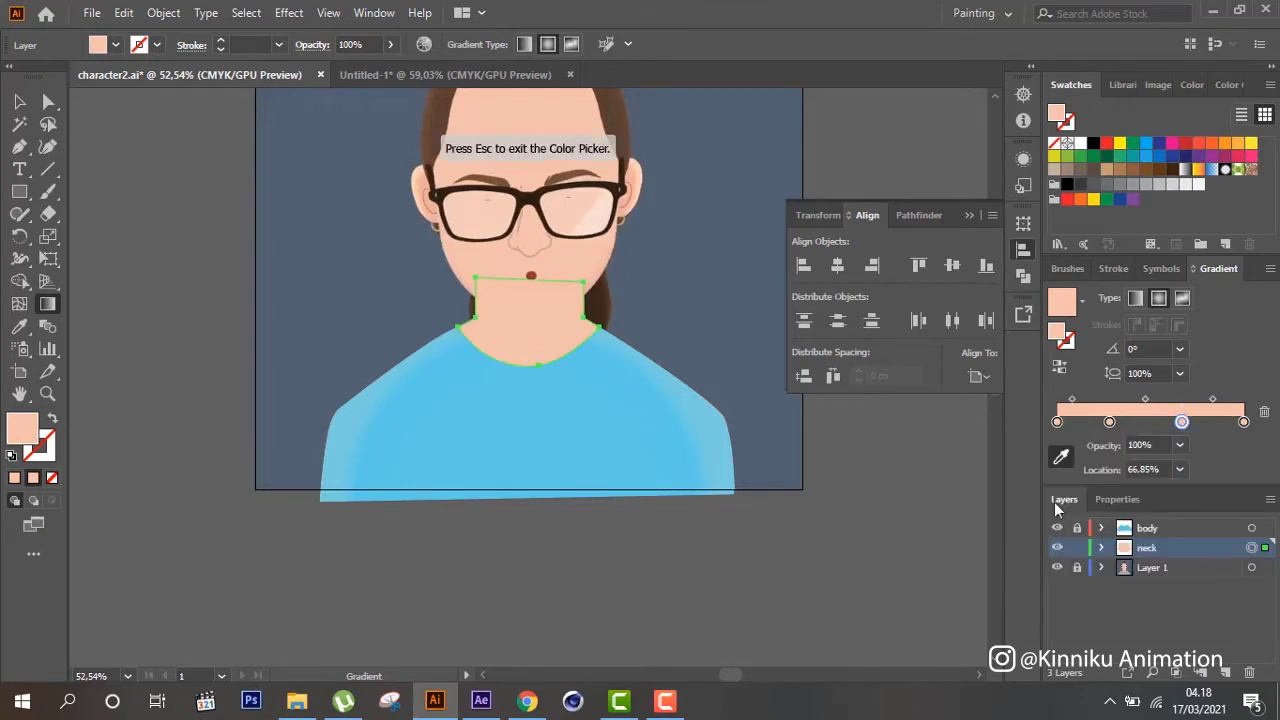
pyautogui.doubleClick(1182, 422)
pyautogui.click(1007, 496)
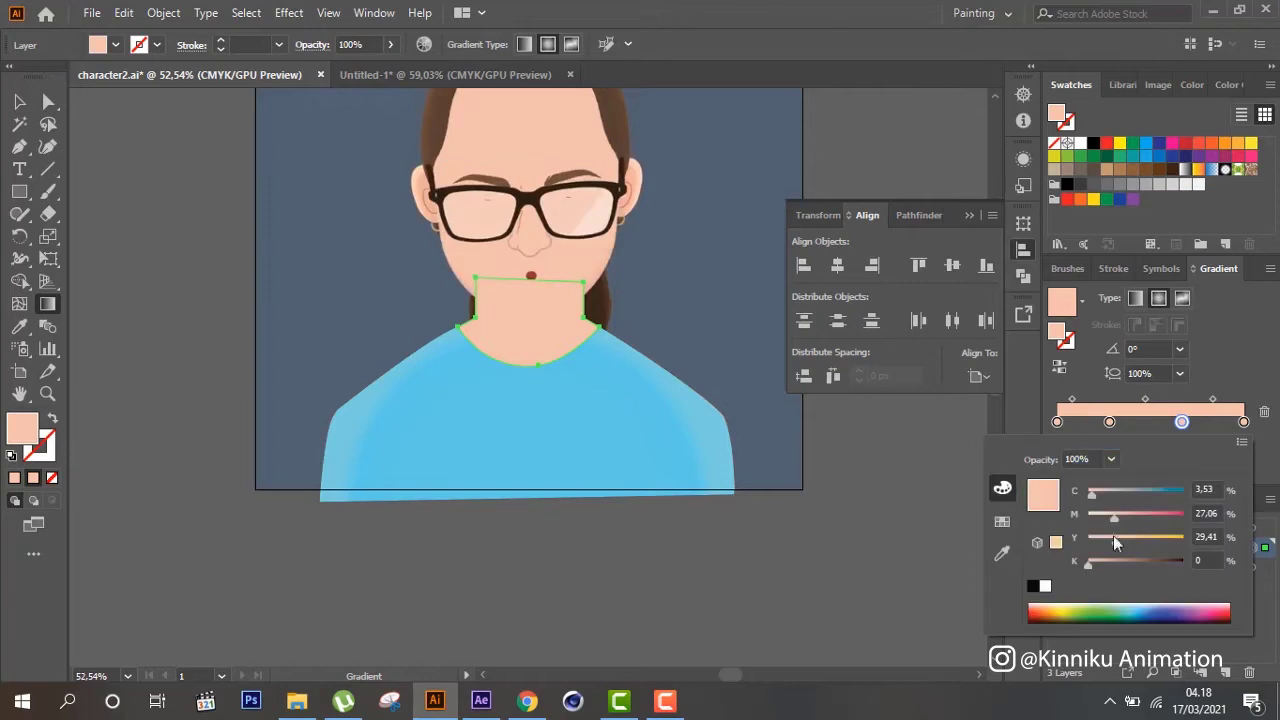
pyautogui.moveTo(1090, 568); pyautogui.dragTo(1098, 567)
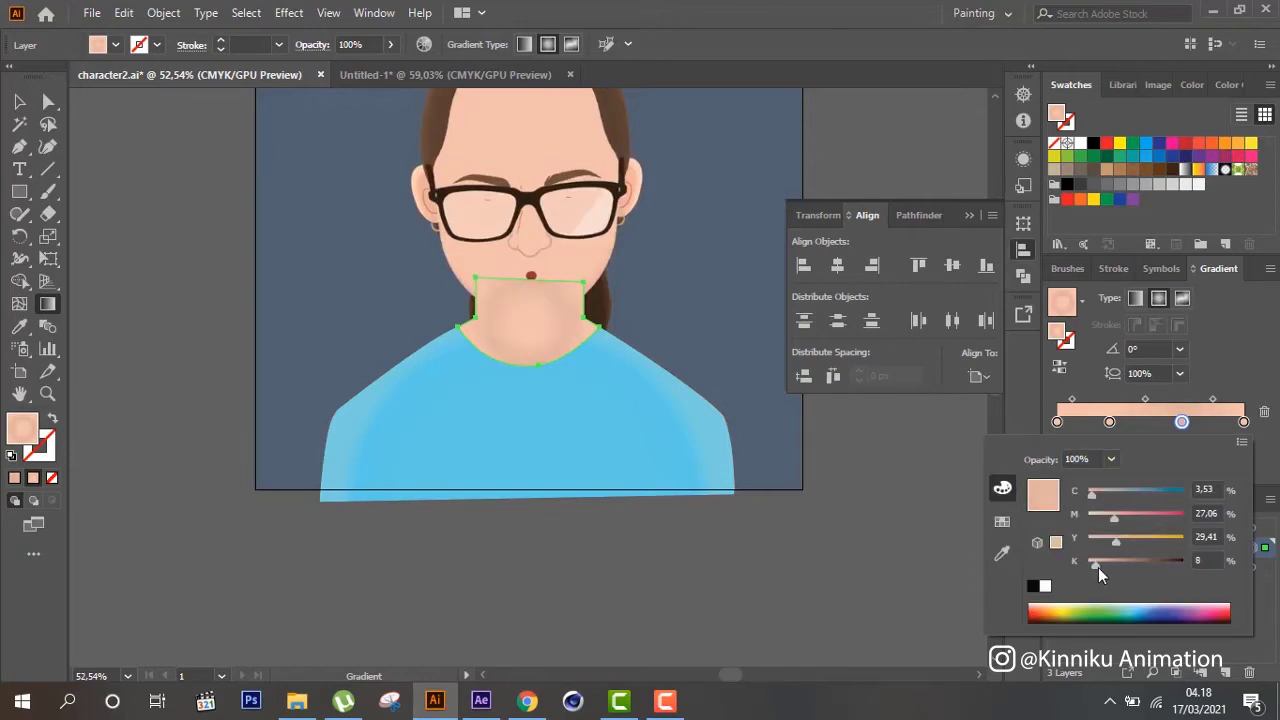
pyautogui.press('Escape')
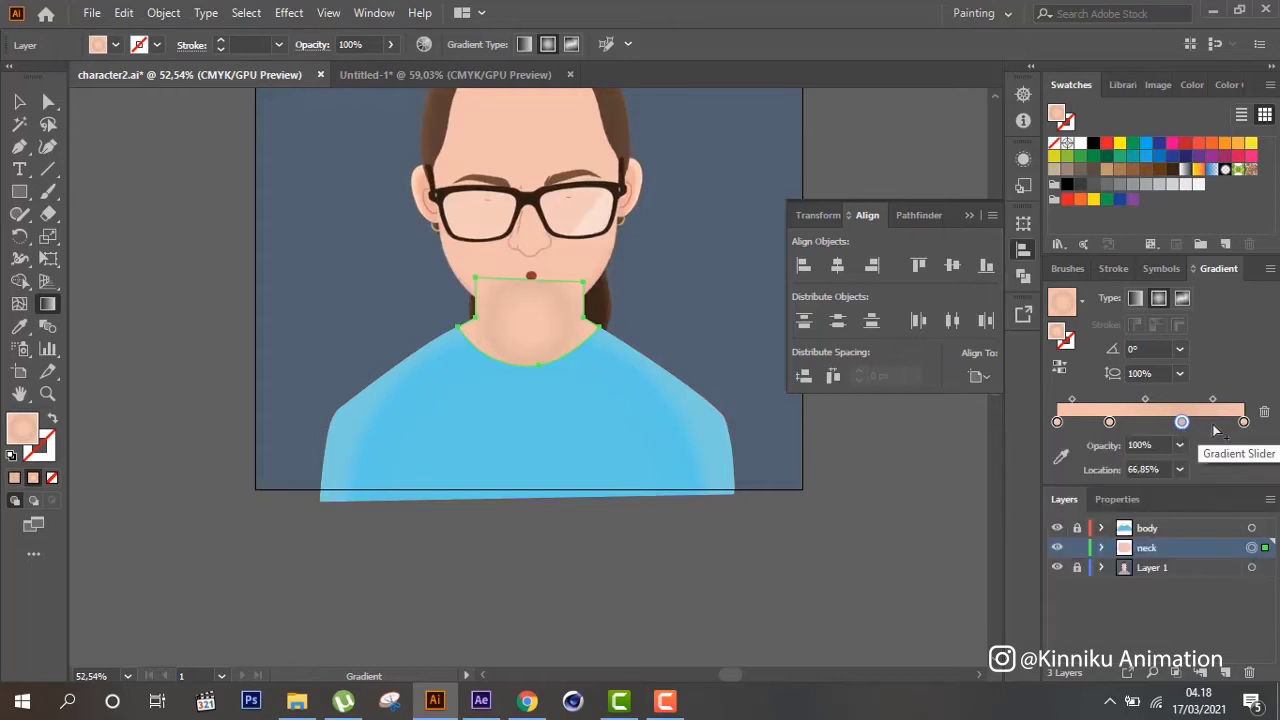
pyautogui.moveTo(1182, 422); pyautogui.dragTo(1205, 422)
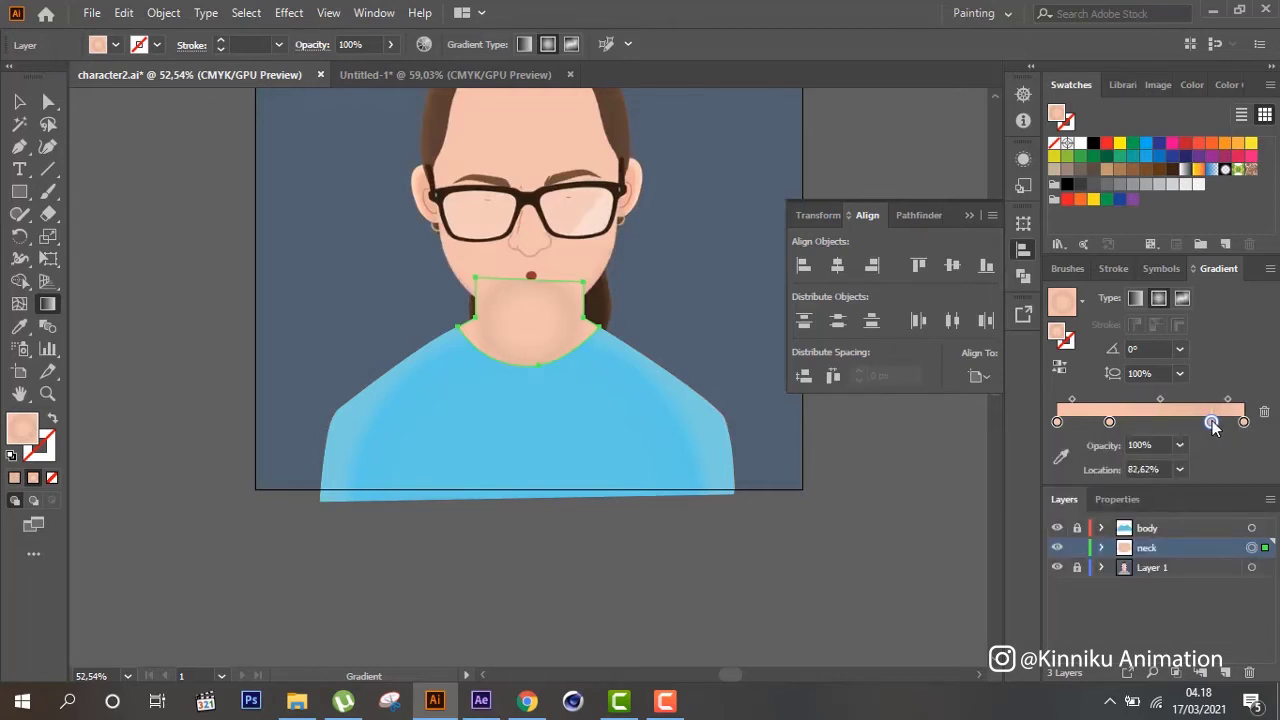
# Darken the last gradient stop slightly (K 9) and shift it outward to about 90.5%
pyautogui.doubleClick(1243, 421)
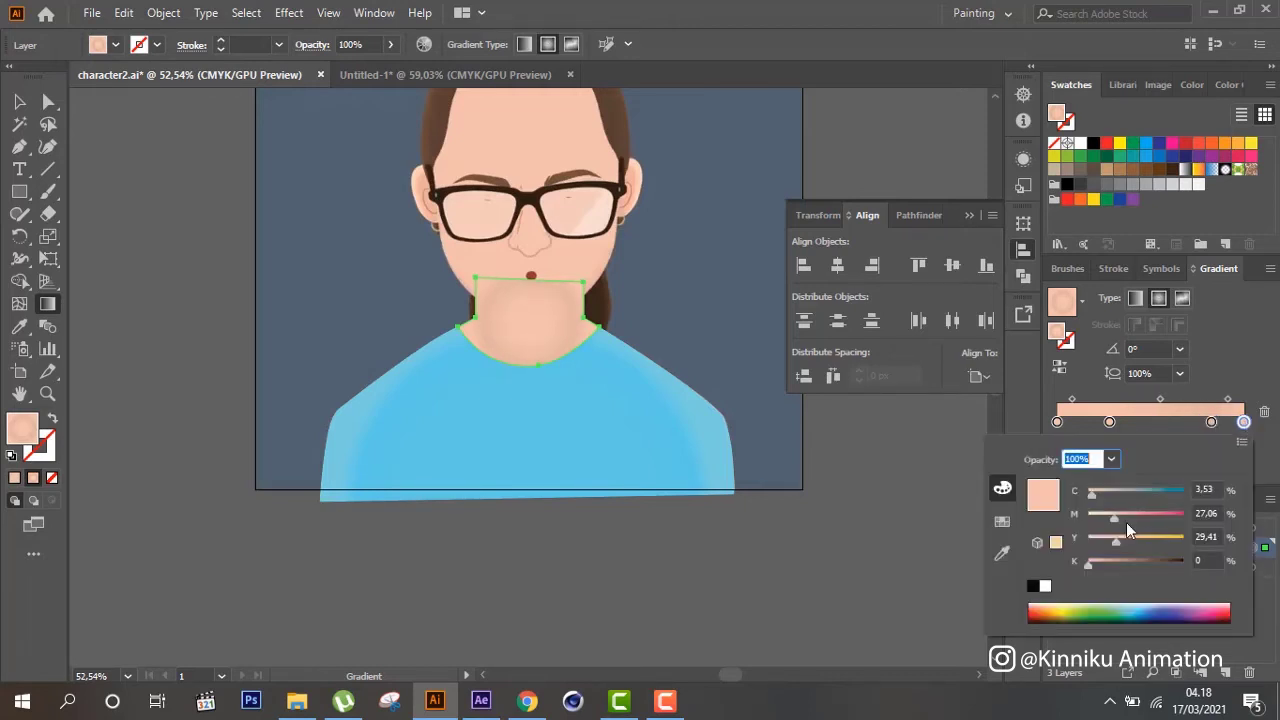
pyautogui.moveTo(1090, 564); pyautogui.dragTo(1100, 564)
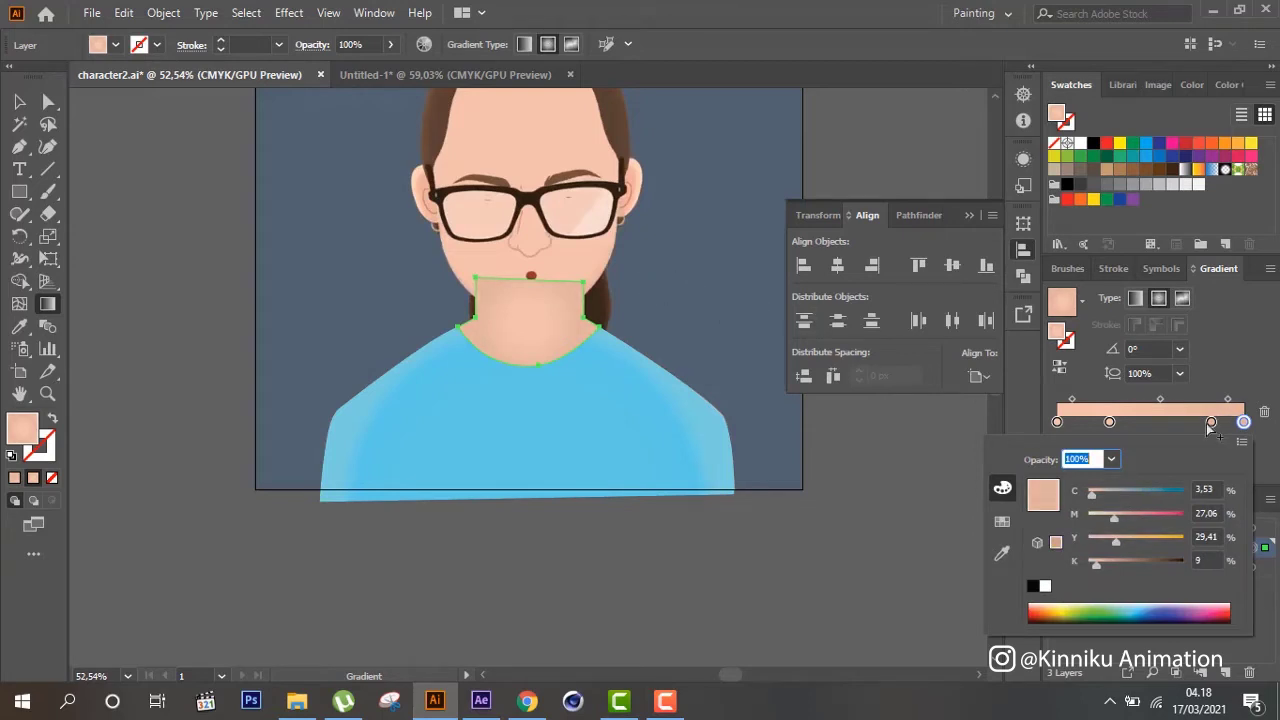
pyautogui.moveTo(1211, 421); pyautogui.dragTo(1220, 423)
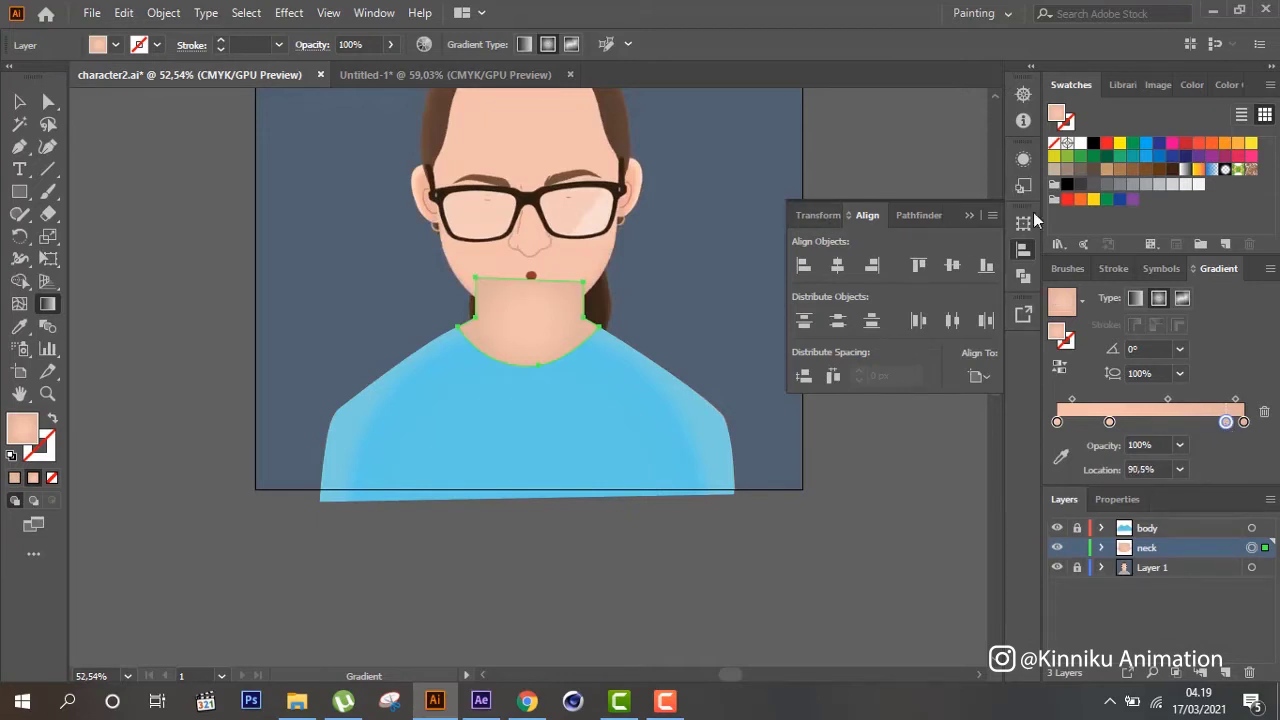
pyautogui.click(19, 101)
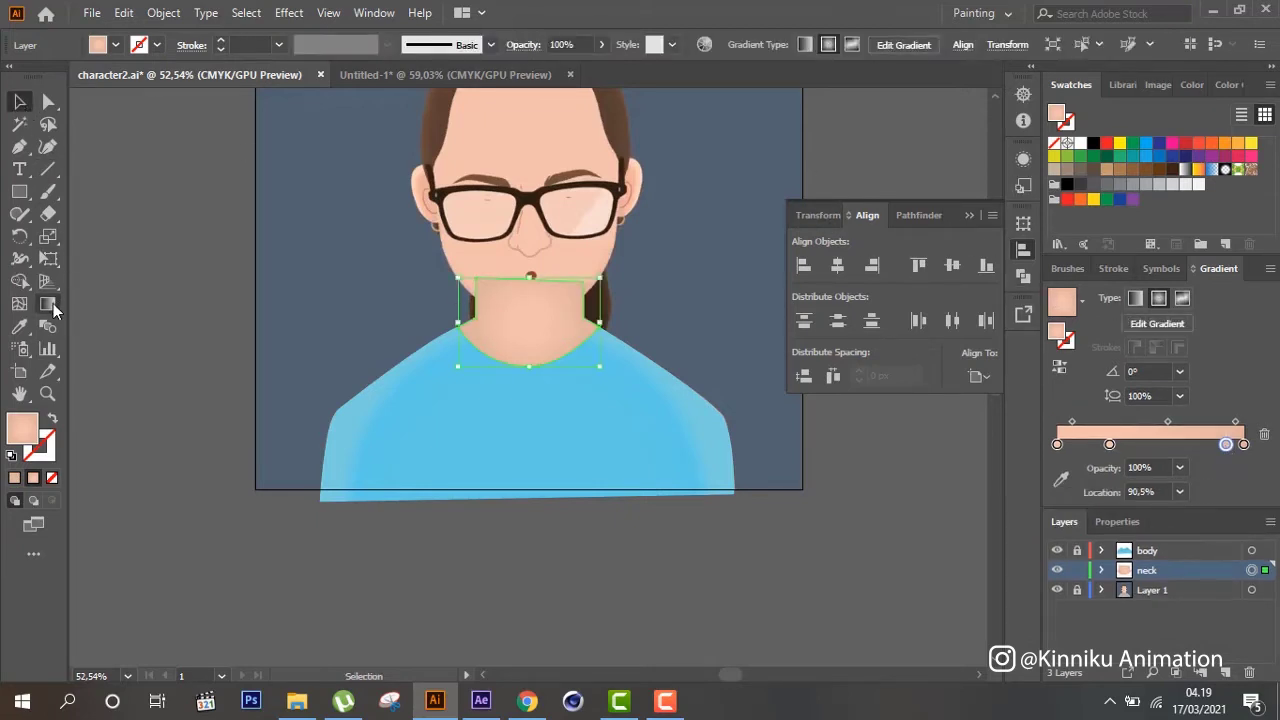
# Close the floating Align panel and slide a neck gradient stop to about 17%
pyautogui.click(48, 101)
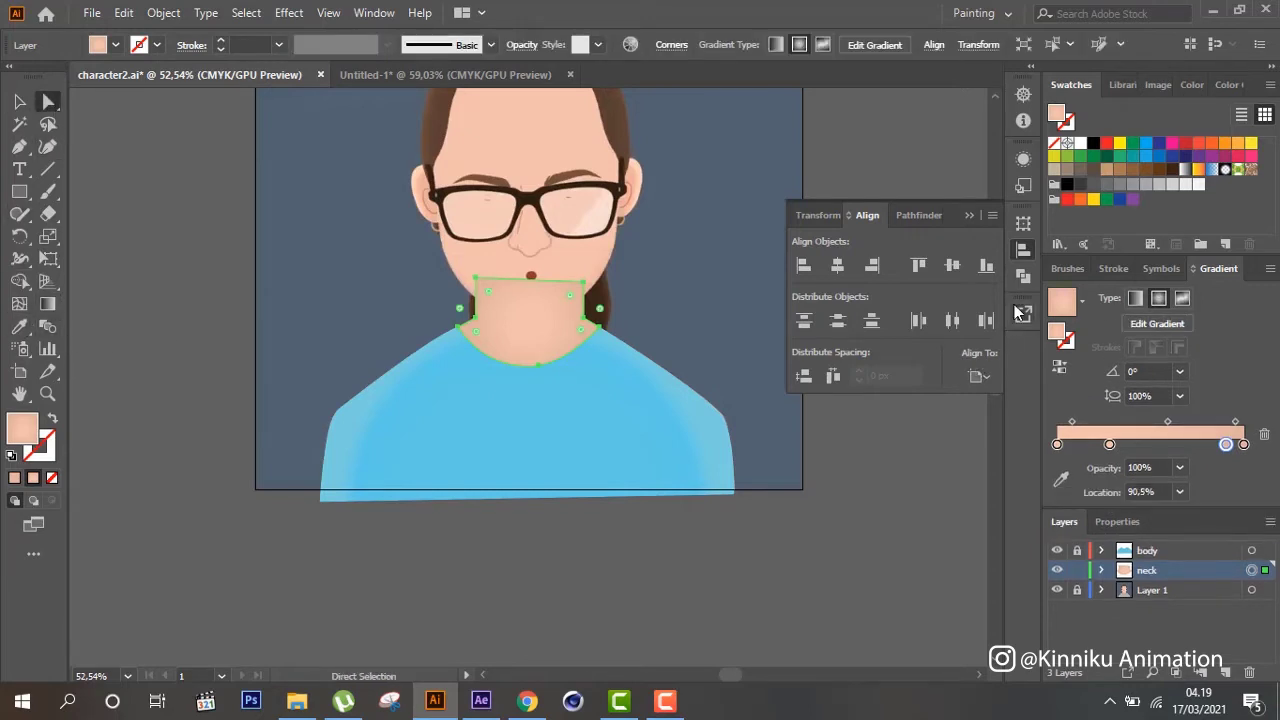
pyautogui.click(378, 13)
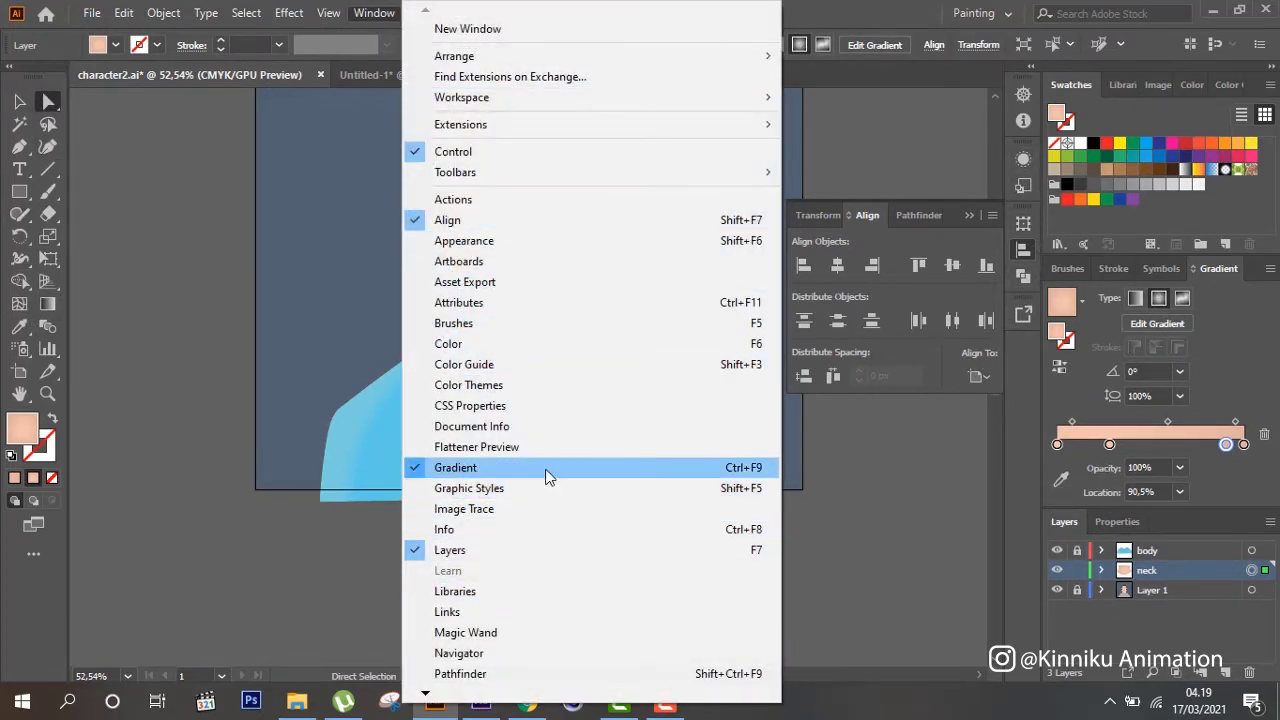
pyautogui.click(1200, 483)
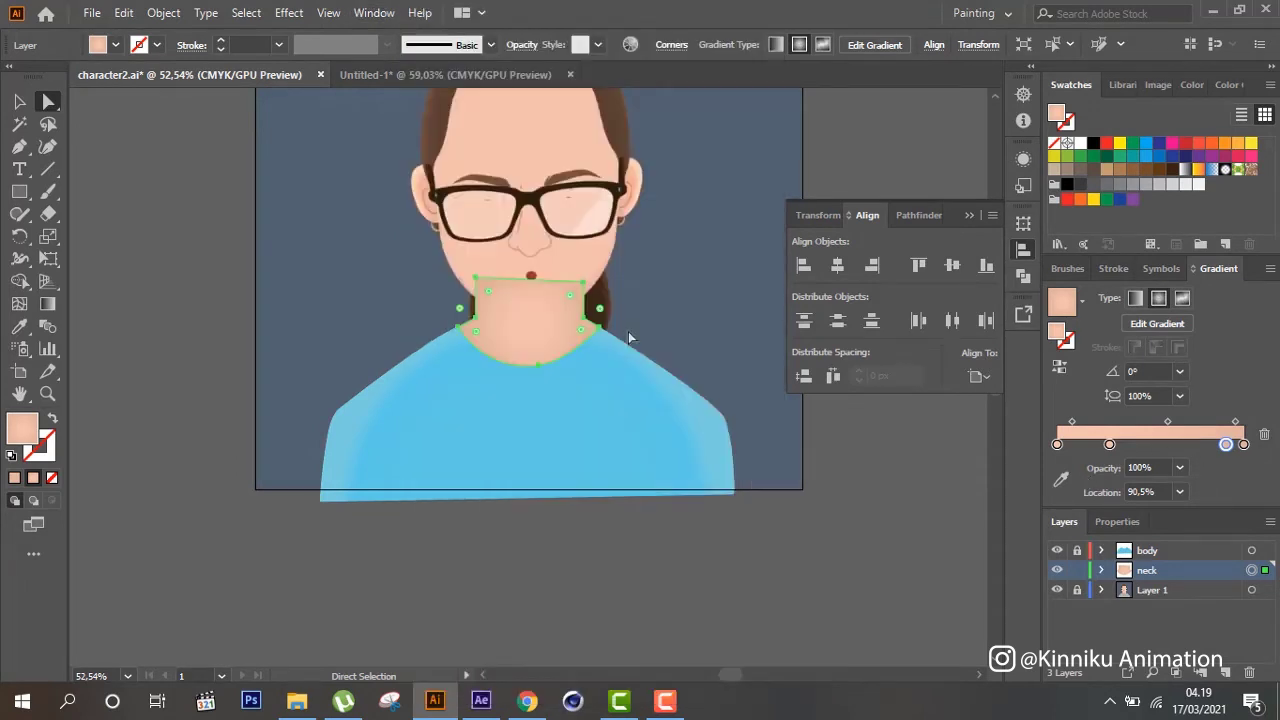
pyautogui.click(48, 305)
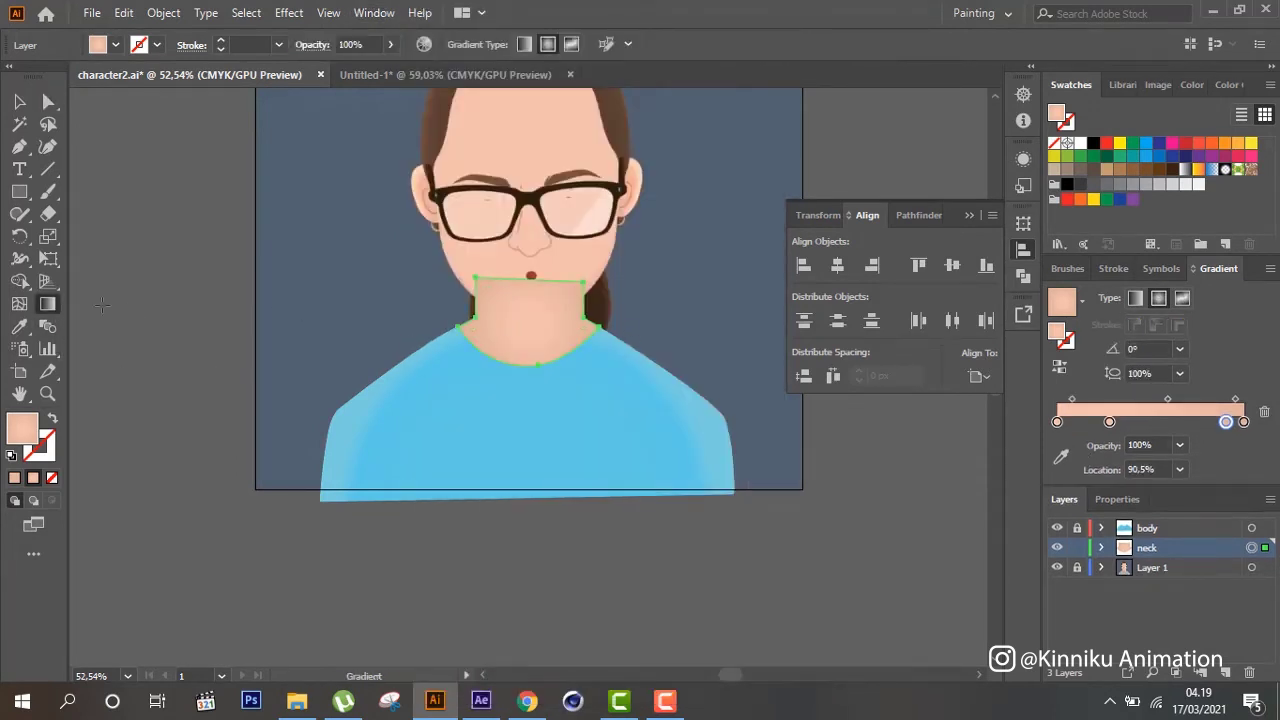
pyautogui.moveTo(538, 321); pyautogui.dragTo(543, 350)
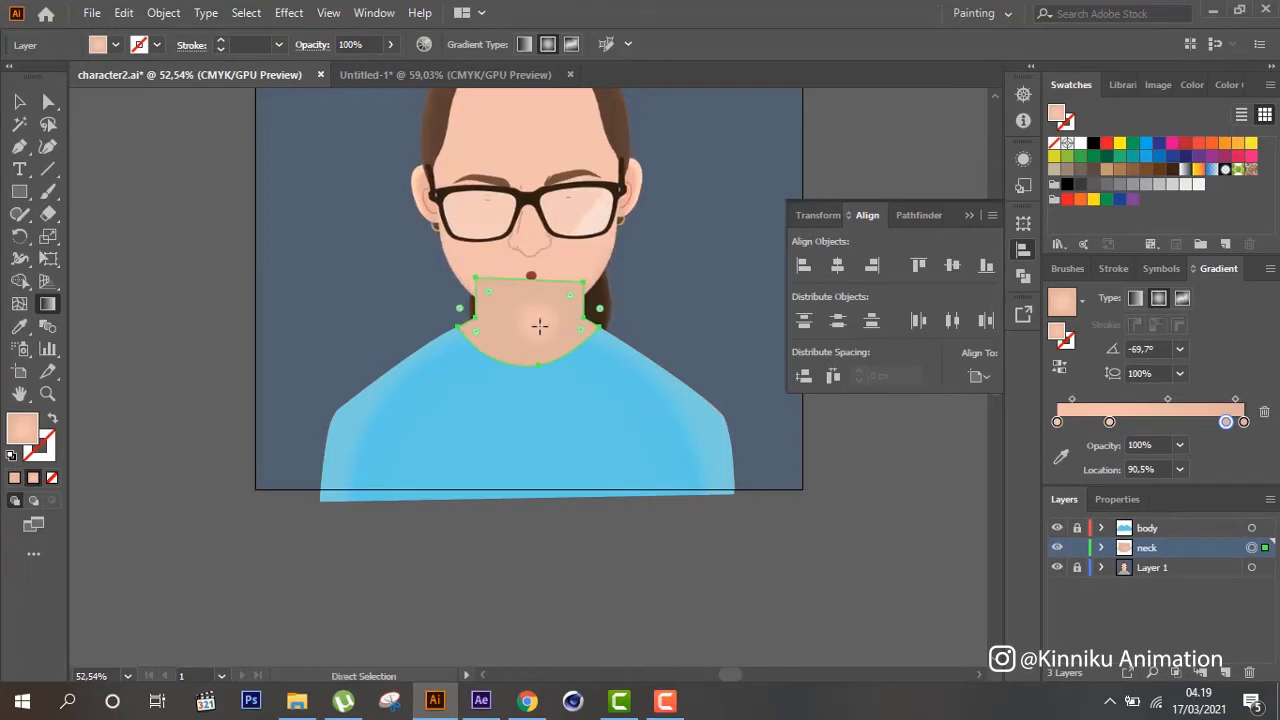
pyautogui.hotkey('ctrl', 'z')
pyautogui.click(19, 101)
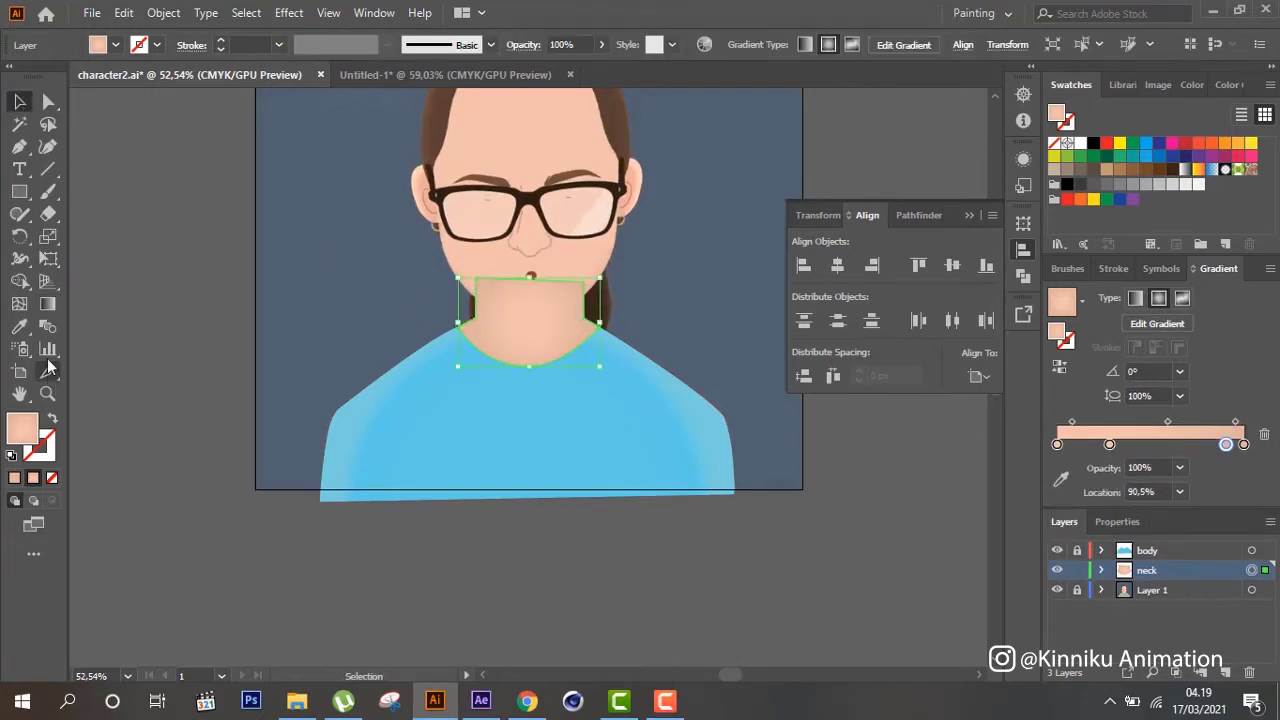
pyautogui.click(48, 305)
pyautogui.click(969, 215)
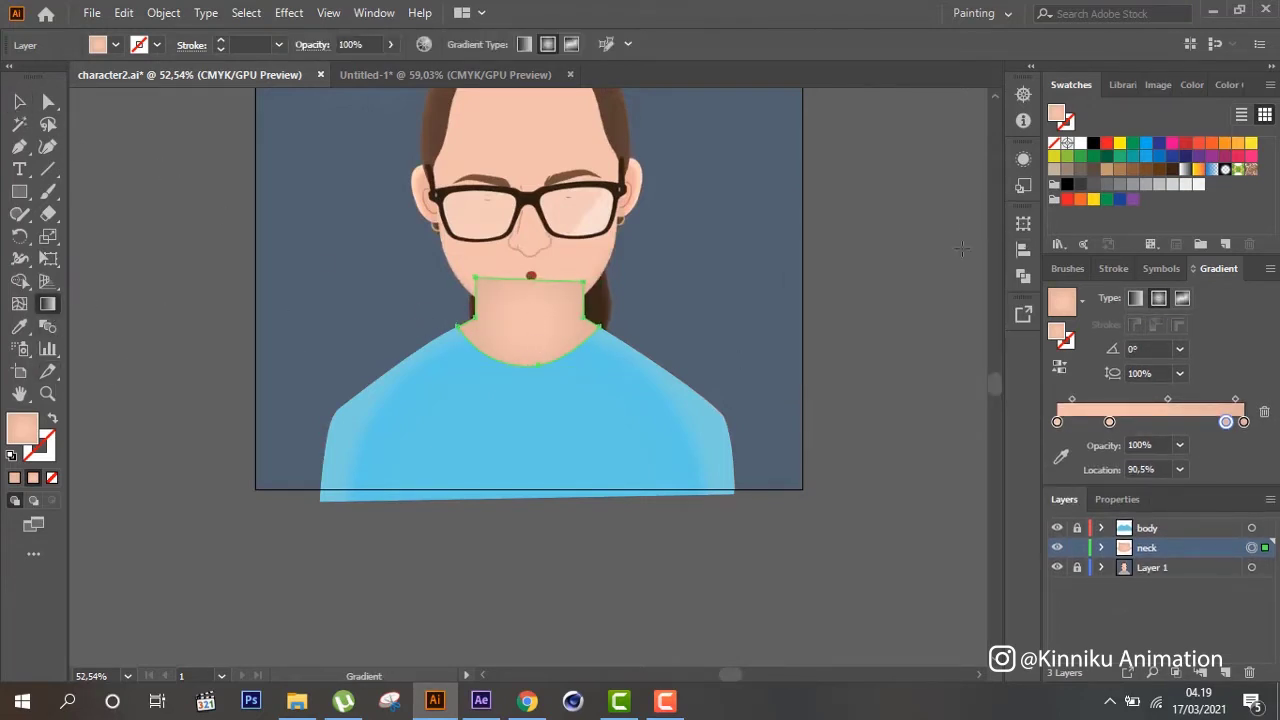
pyautogui.moveTo(1110, 422); pyautogui.dragTo(1089, 422)
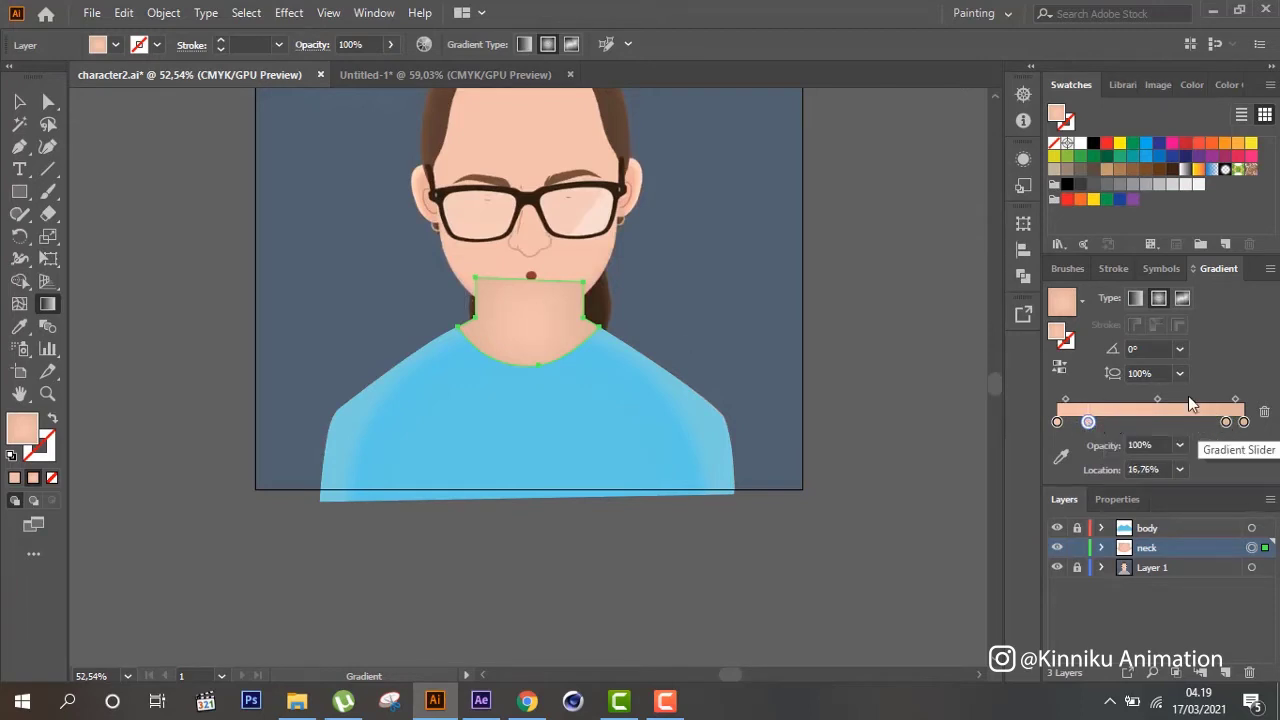
# Set the neck gradient angle to -120° and stop locations to 60%, 50%, then 0%
pyautogui.click(1179, 349)
pyautogui.click(1203, 286)
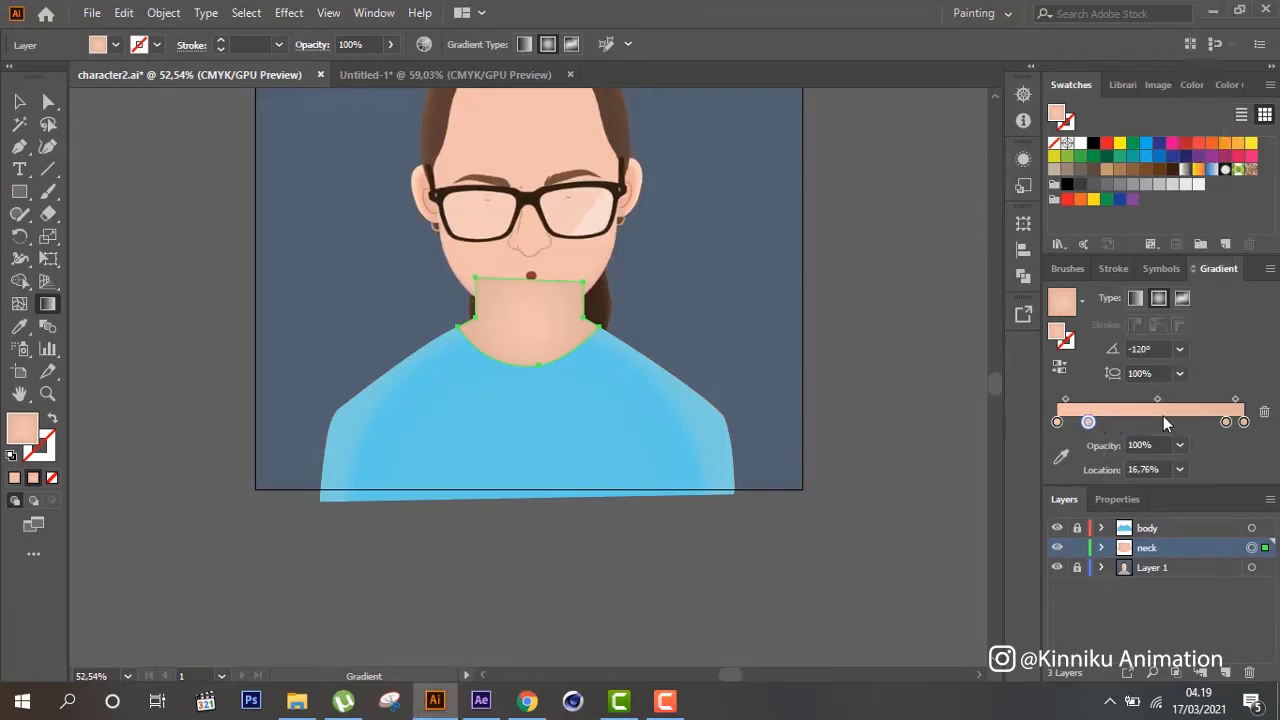
pyautogui.click(1181, 468)
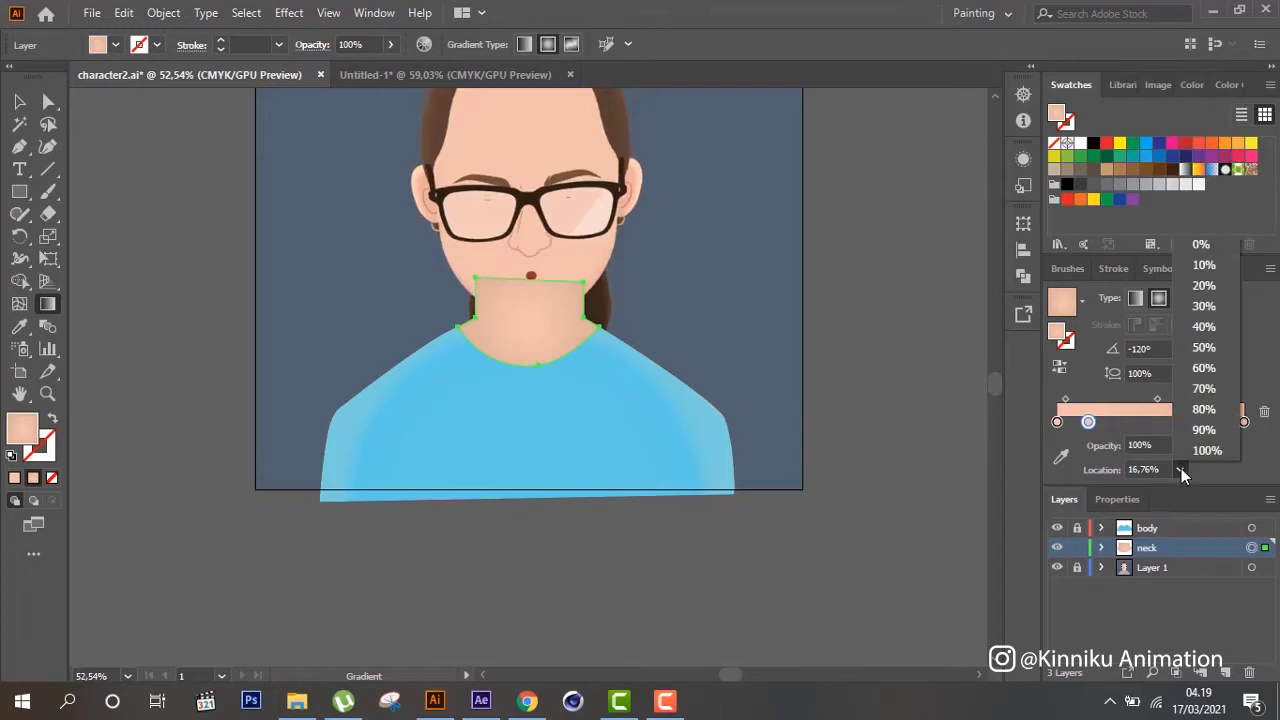
pyautogui.click(1205, 368)
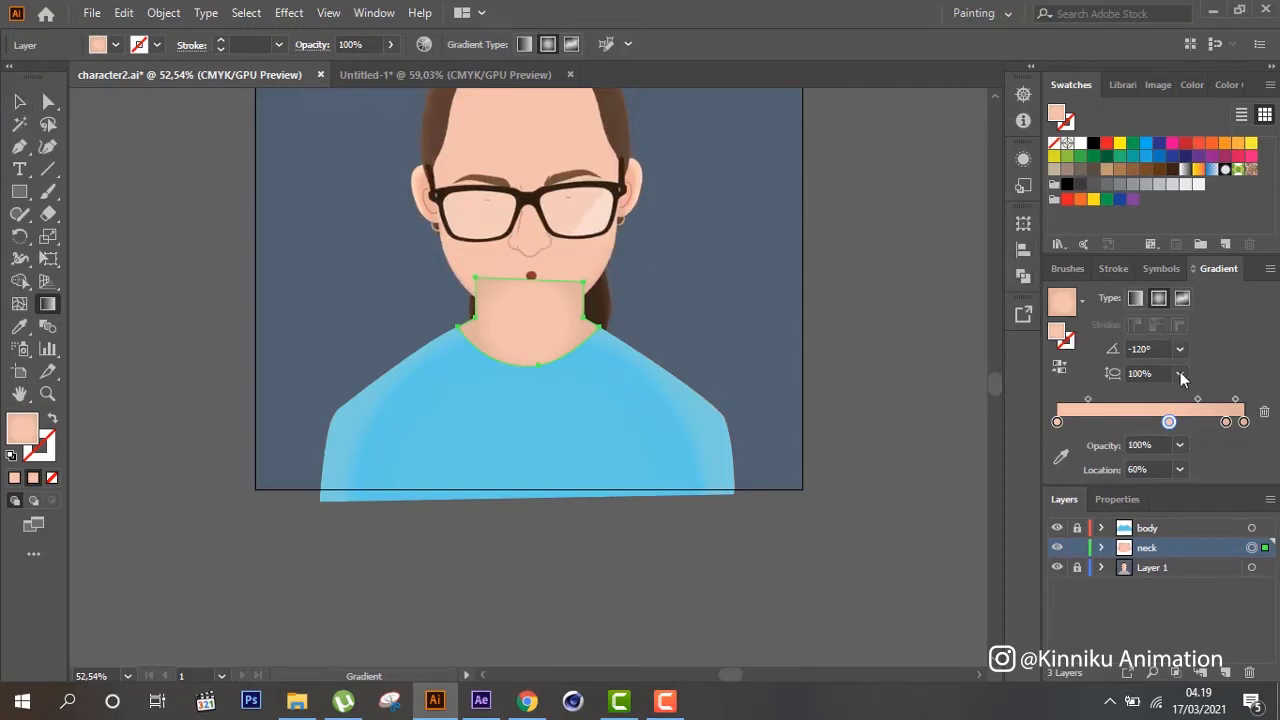
pyautogui.click(1179, 470)
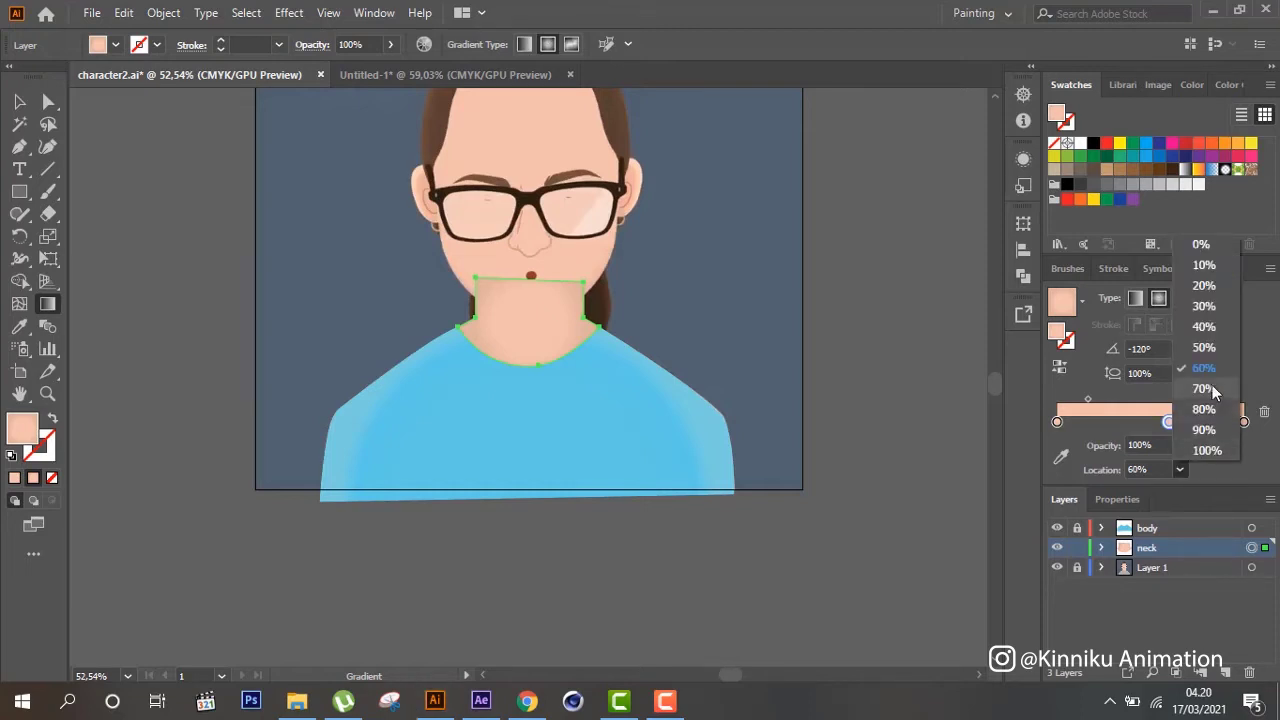
pyautogui.click(1211, 347)
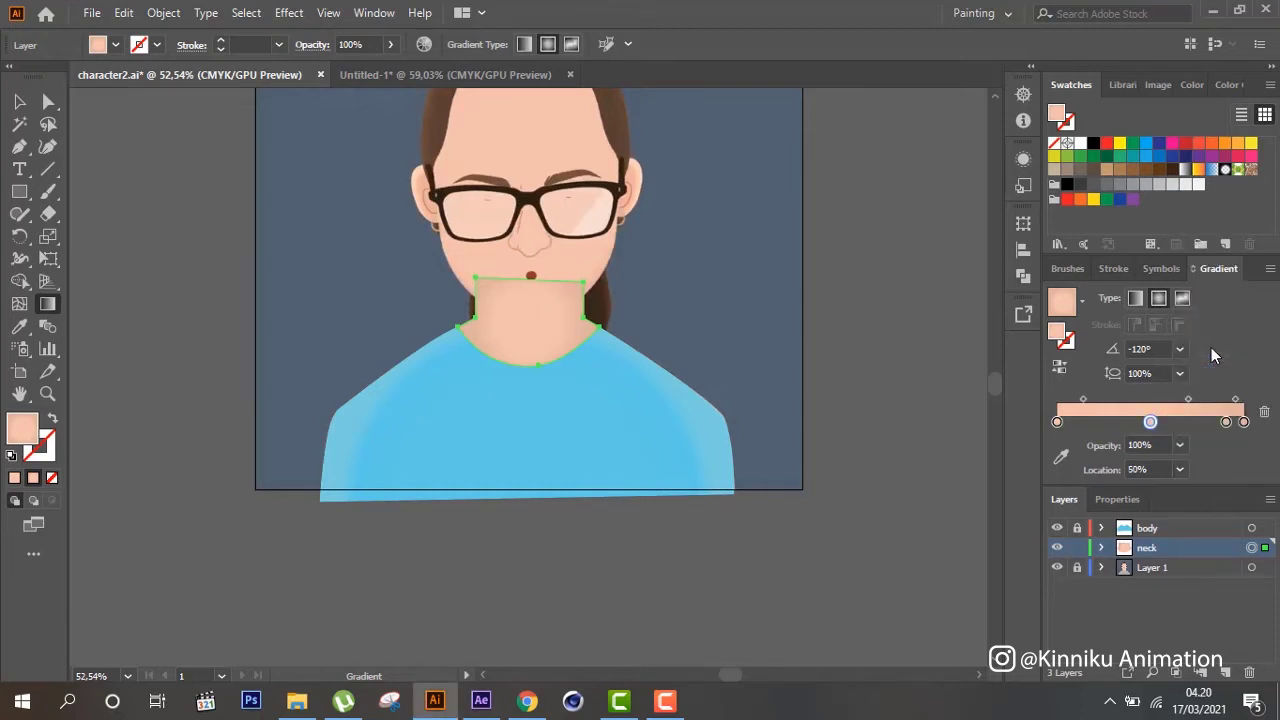
pyautogui.click(1135, 470)
pyautogui.write('0')
pyautogui.press('Return')
pyautogui.click(19, 101)
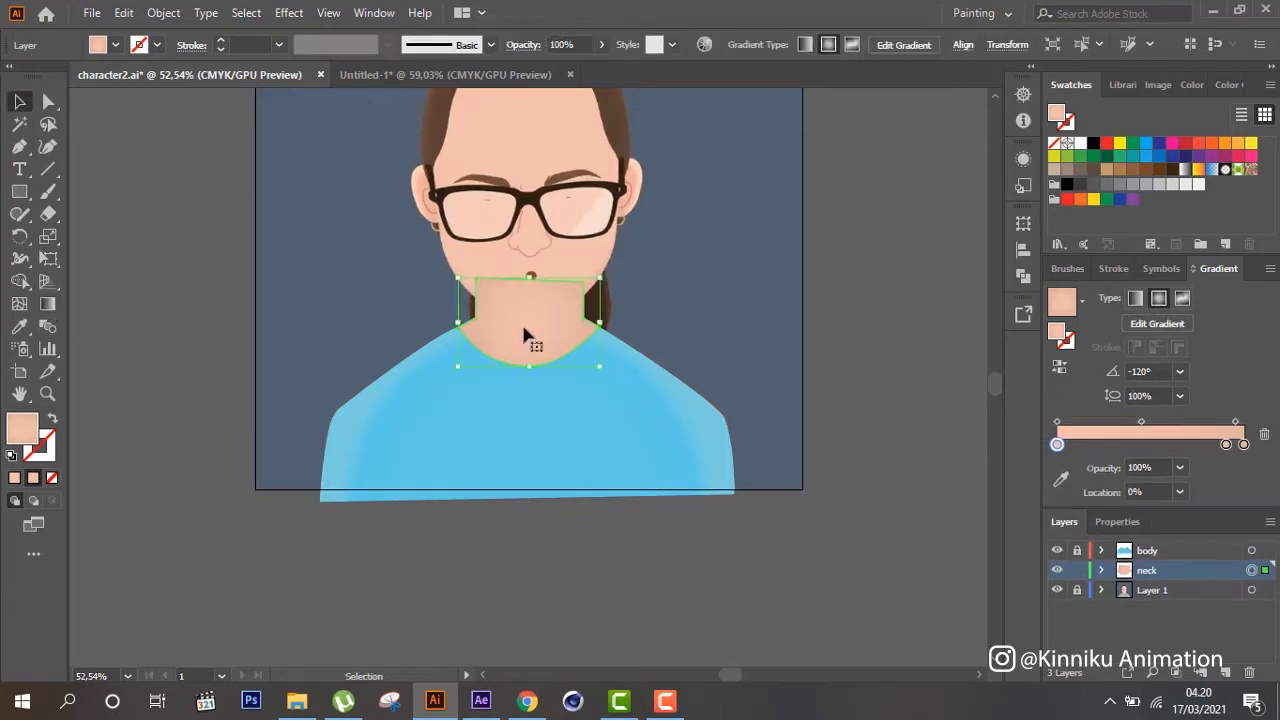
# Drag the neck's on-canvas gradient centre and stops to darken under the chin, middle stop at 56.29%
pyautogui.click(862, 363)
pyautogui.click(537, 340)
pyautogui.click(47, 303)
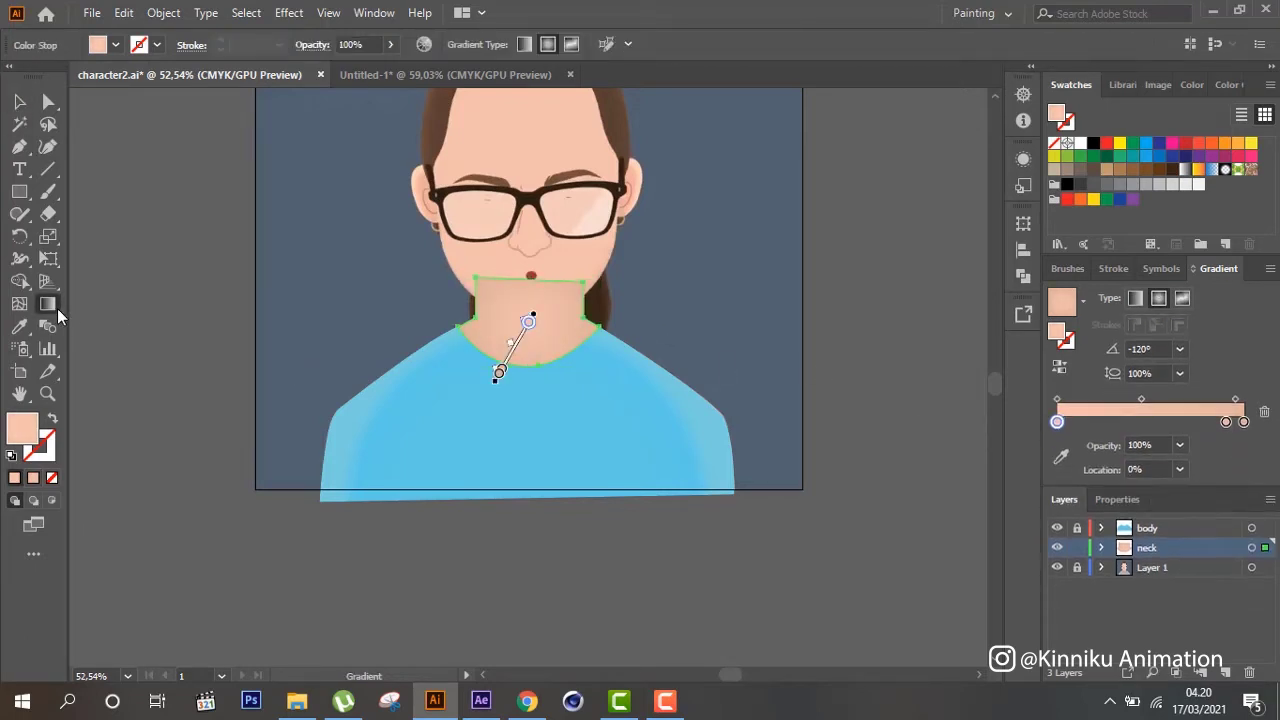
pyautogui.moveTo(494, 366); pyautogui.dragTo(581, 367)
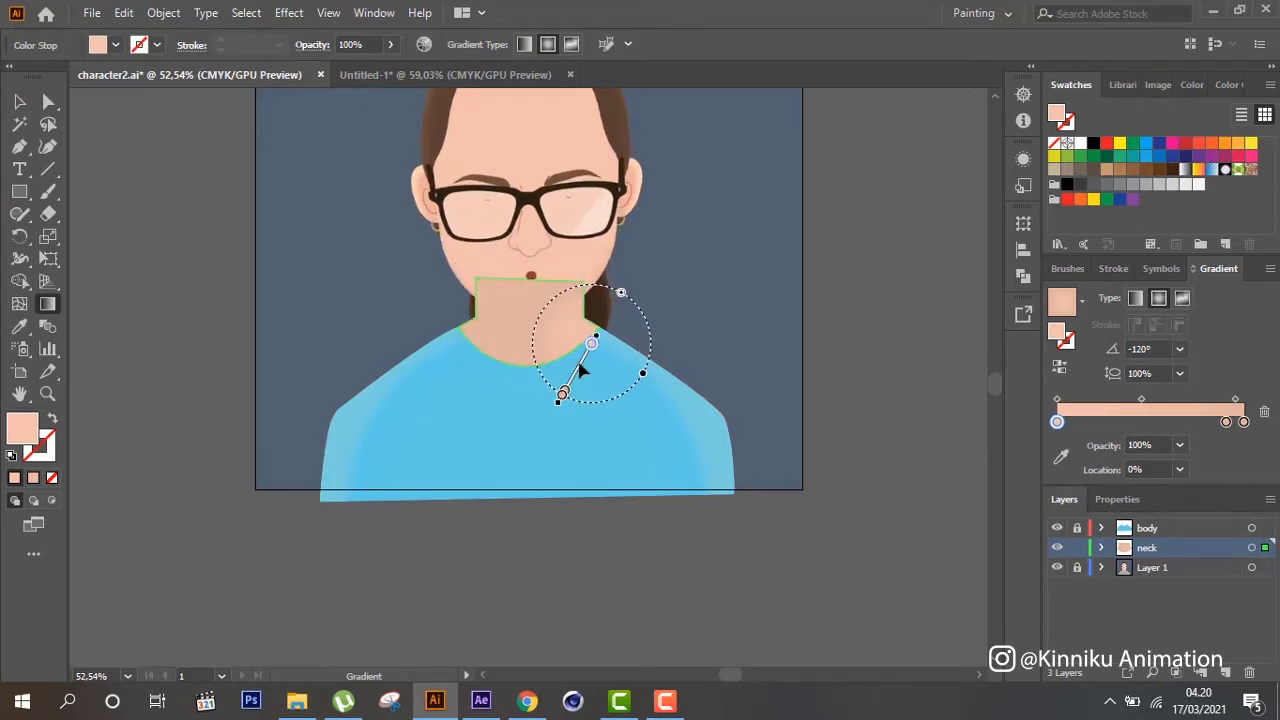
pyautogui.click(563, 395)
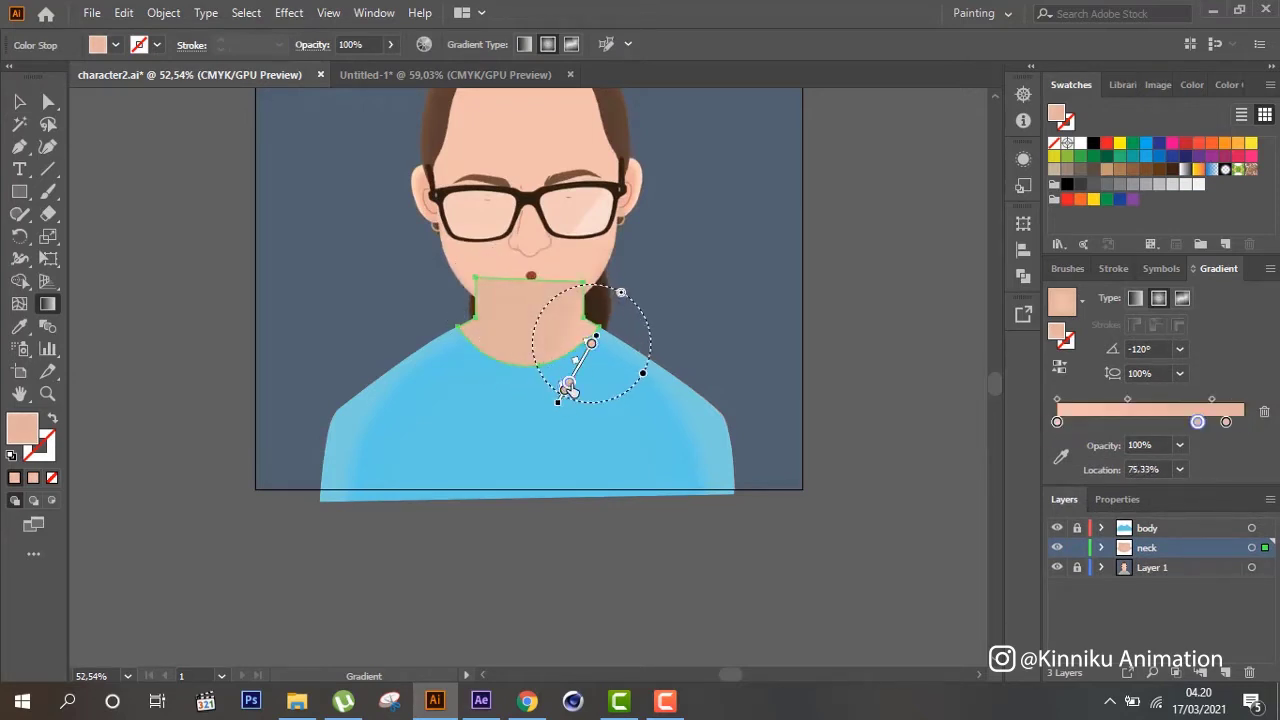
pyautogui.moveTo(563, 395); pyautogui.dragTo(583, 368)
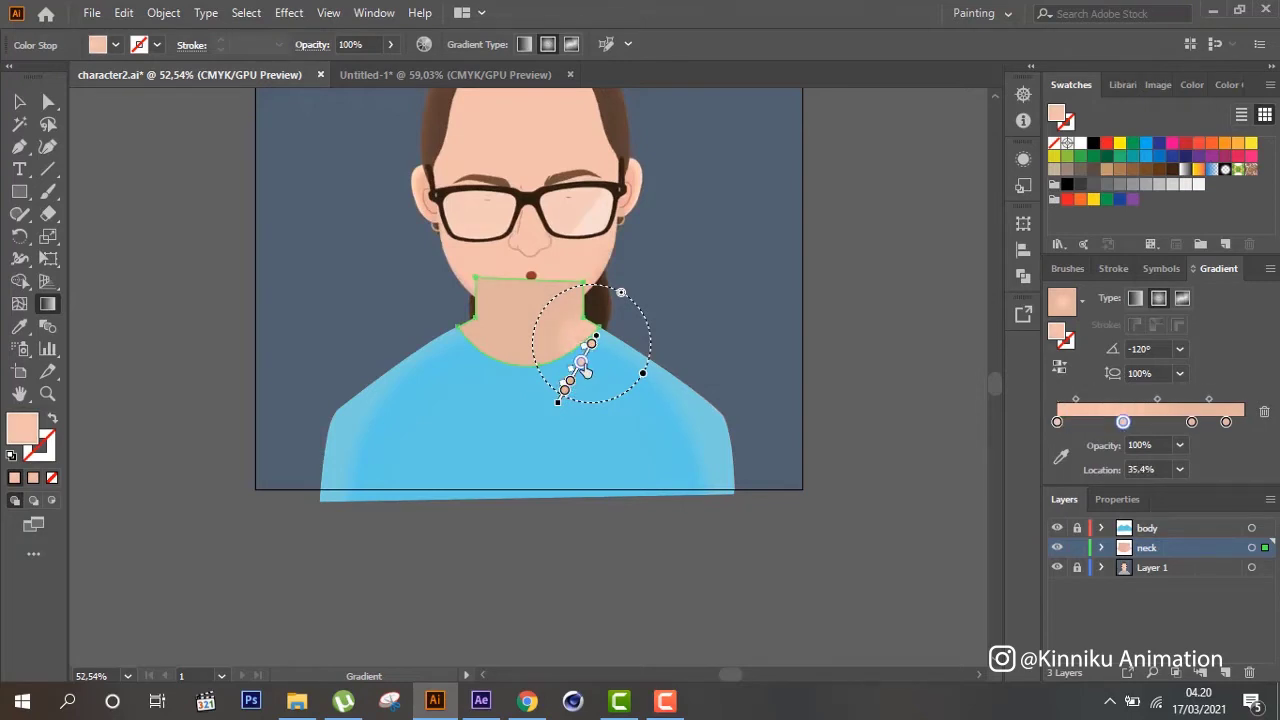
pyautogui.click(563, 394)
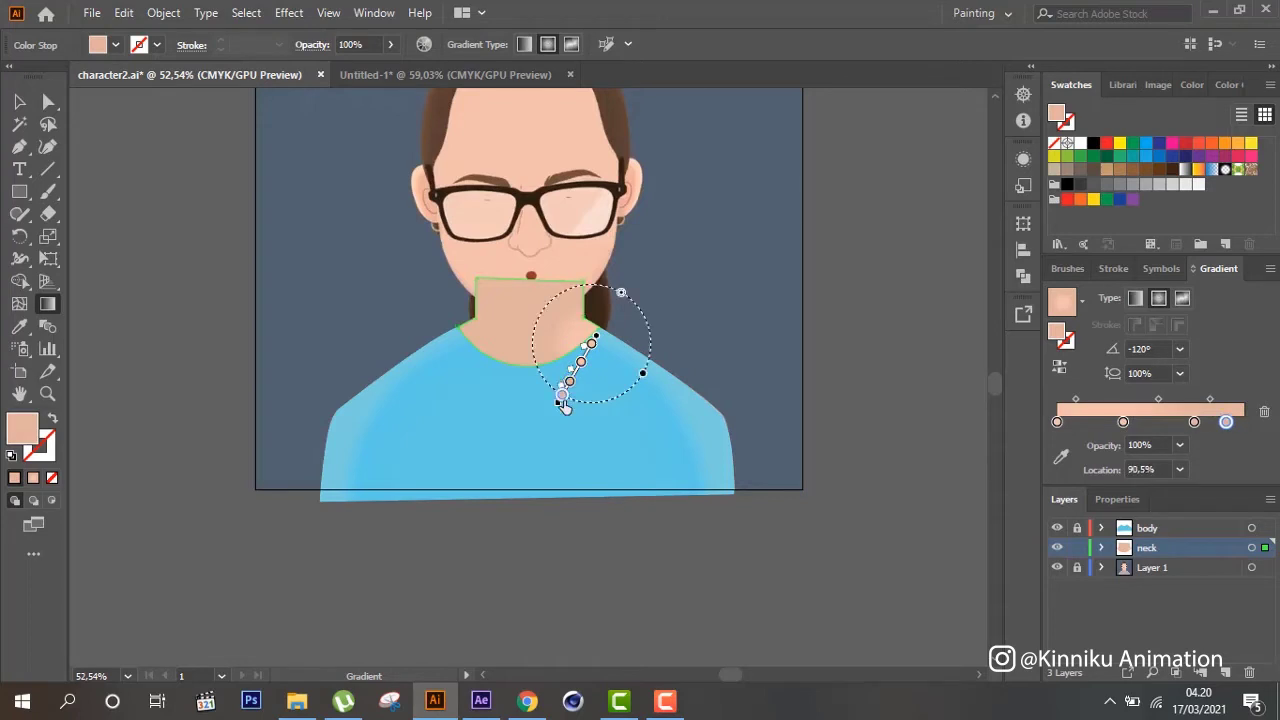
pyautogui.moveTo(564, 398)
pyautogui.mouseDown()
pyautogui.moveTo(578, 366)
pyautogui.moveTo(676, 403)
pyautogui.mouseUp()
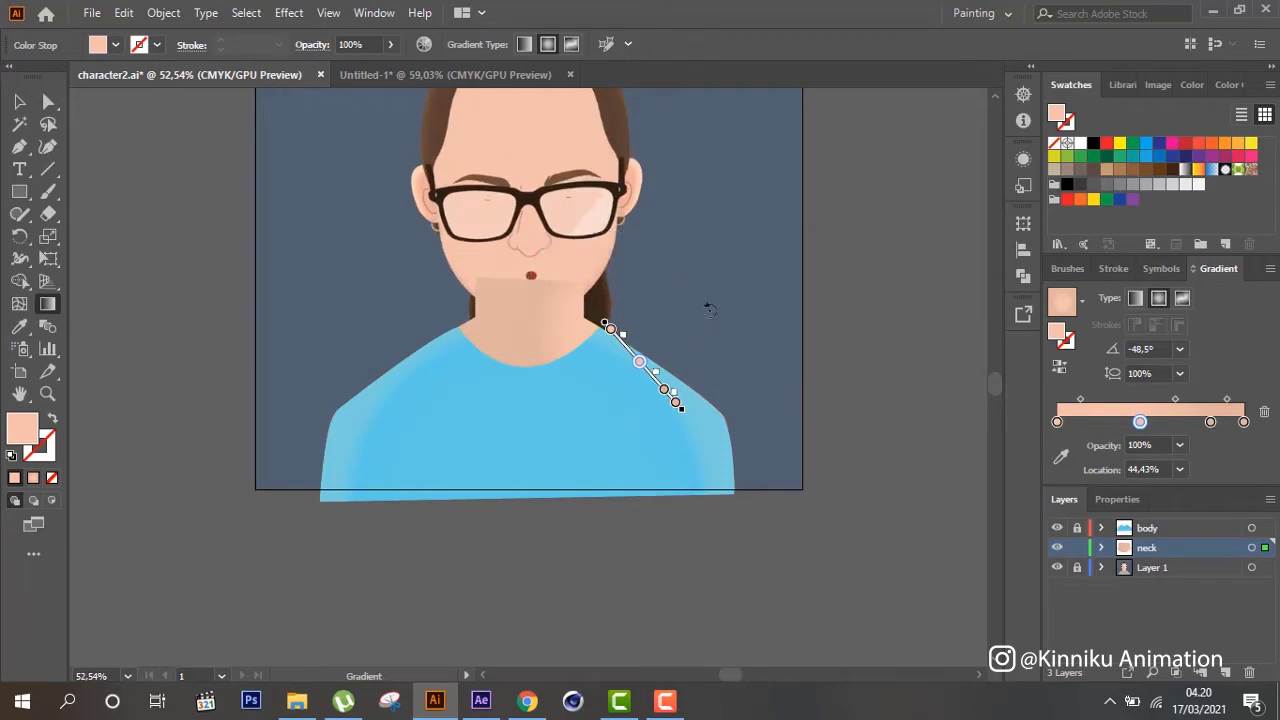
pyautogui.moveTo(639, 373)
pyautogui.mouseDown()
pyautogui.moveTo(600, 357)
pyautogui.moveTo(586, 370)
pyautogui.moveTo(595, 403)
pyautogui.mouseUp()
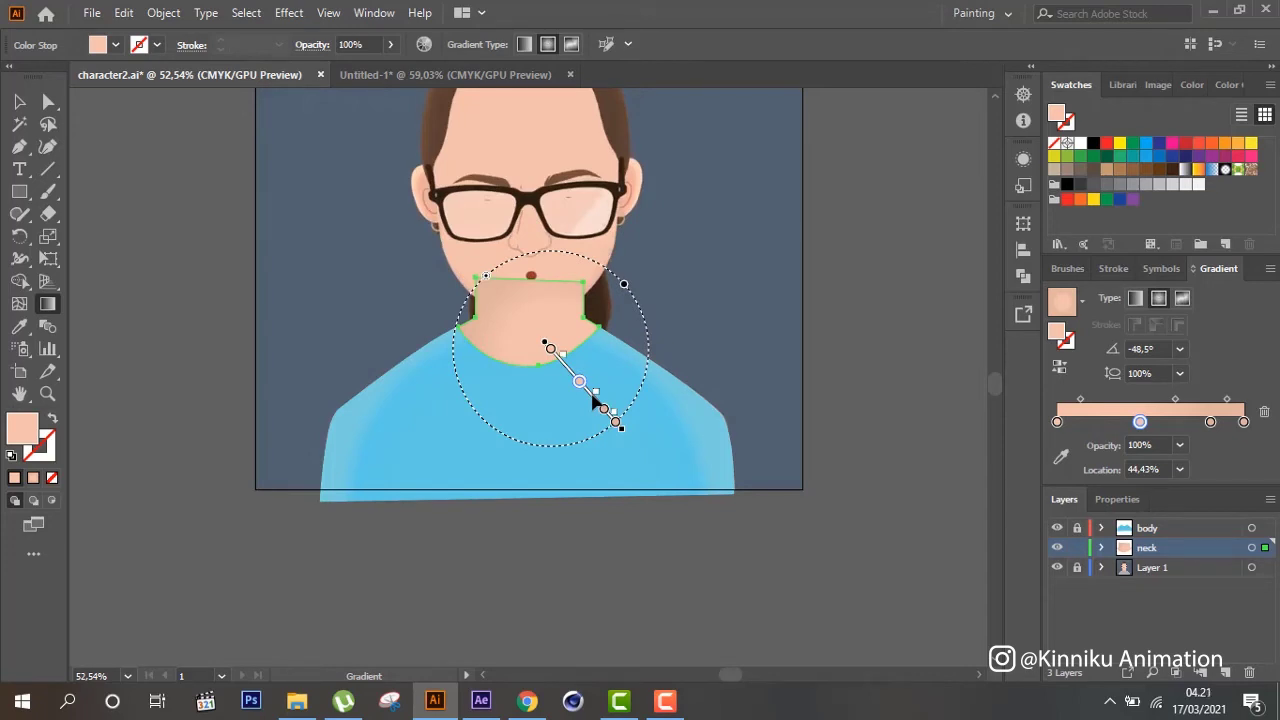
pyautogui.moveTo(579, 381); pyautogui.dragTo(587, 391)
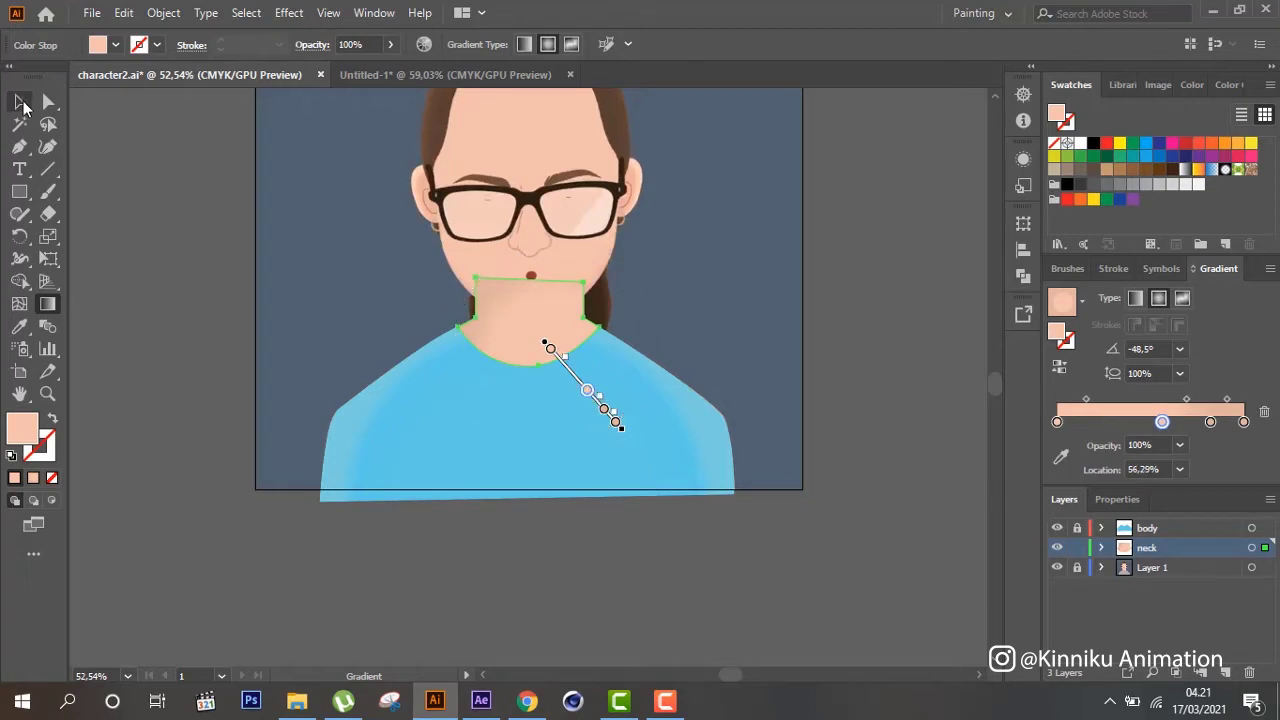
# Deselect the neck and hide the body and neck layers
pyautogui.click(20, 102)
pyautogui.click(251, 240)
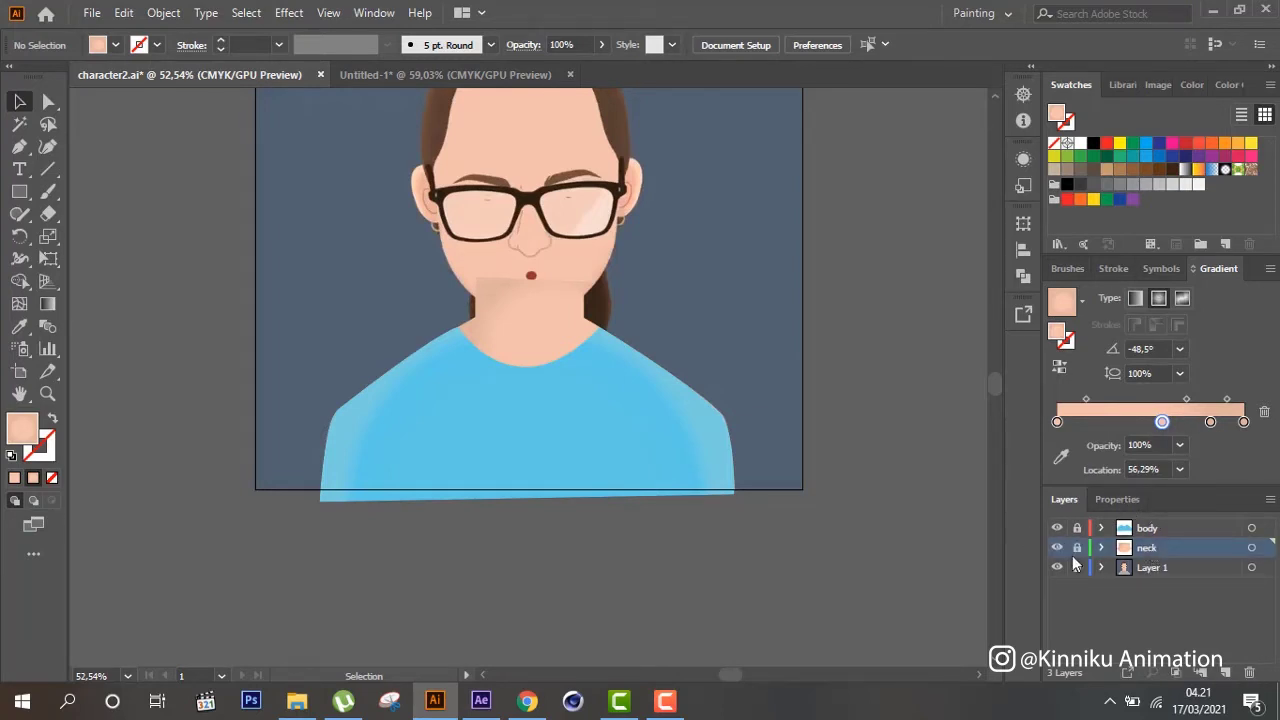
pyautogui.moveTo(1057, 530); pyautogui.dragTo(1057, 548)
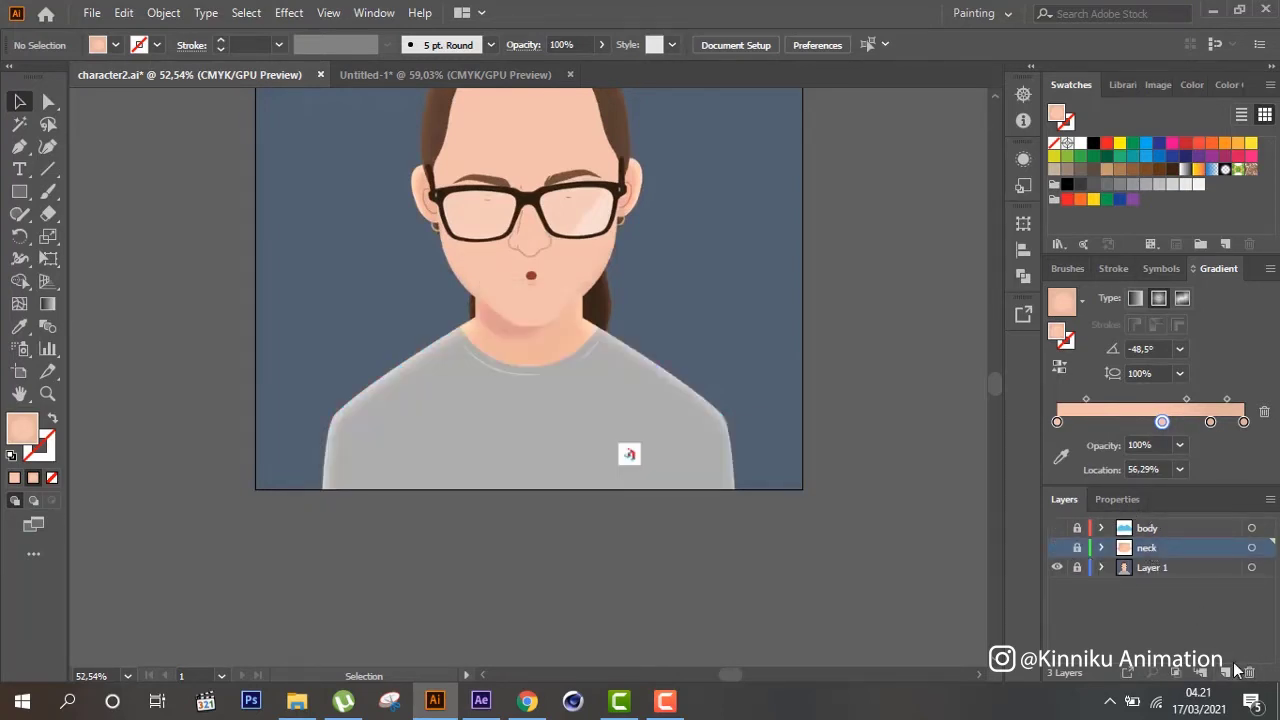
# Create new Layer 4 above the body layer with Ctrl+L, leaving the neck layer hidden
pyautogui.click(1155, 529)
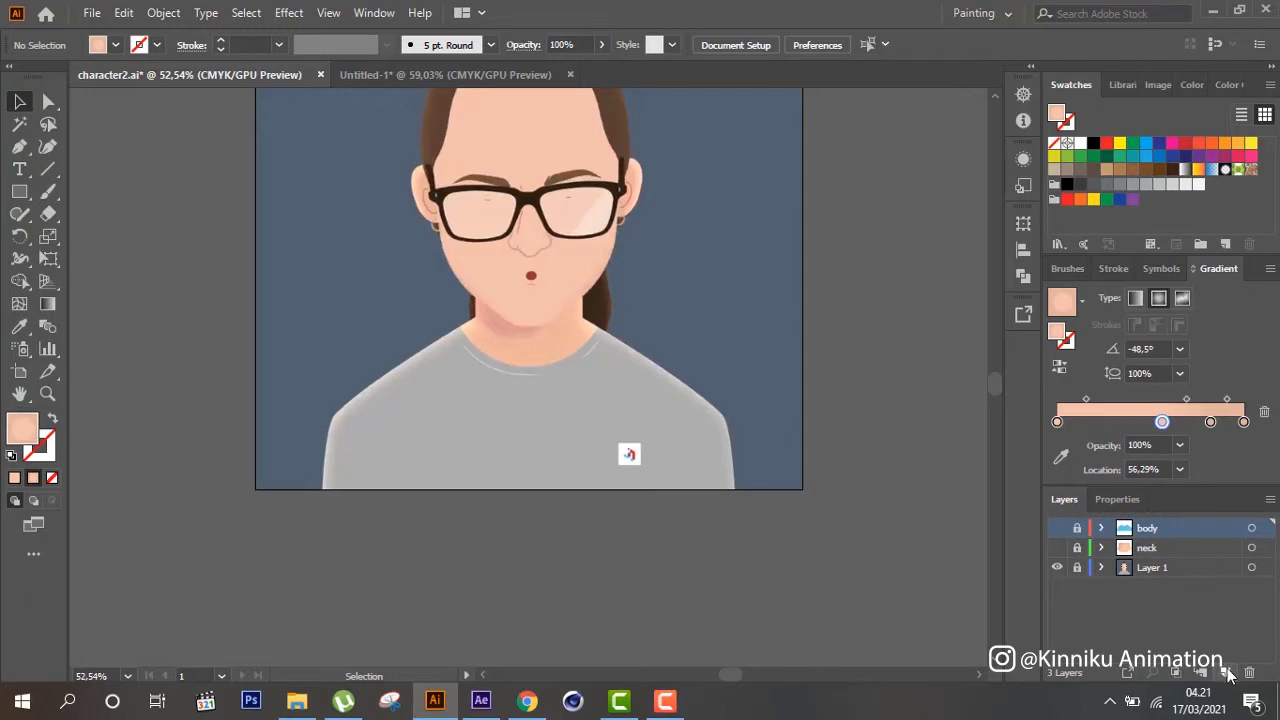
pyautogui.click(1057, 548)
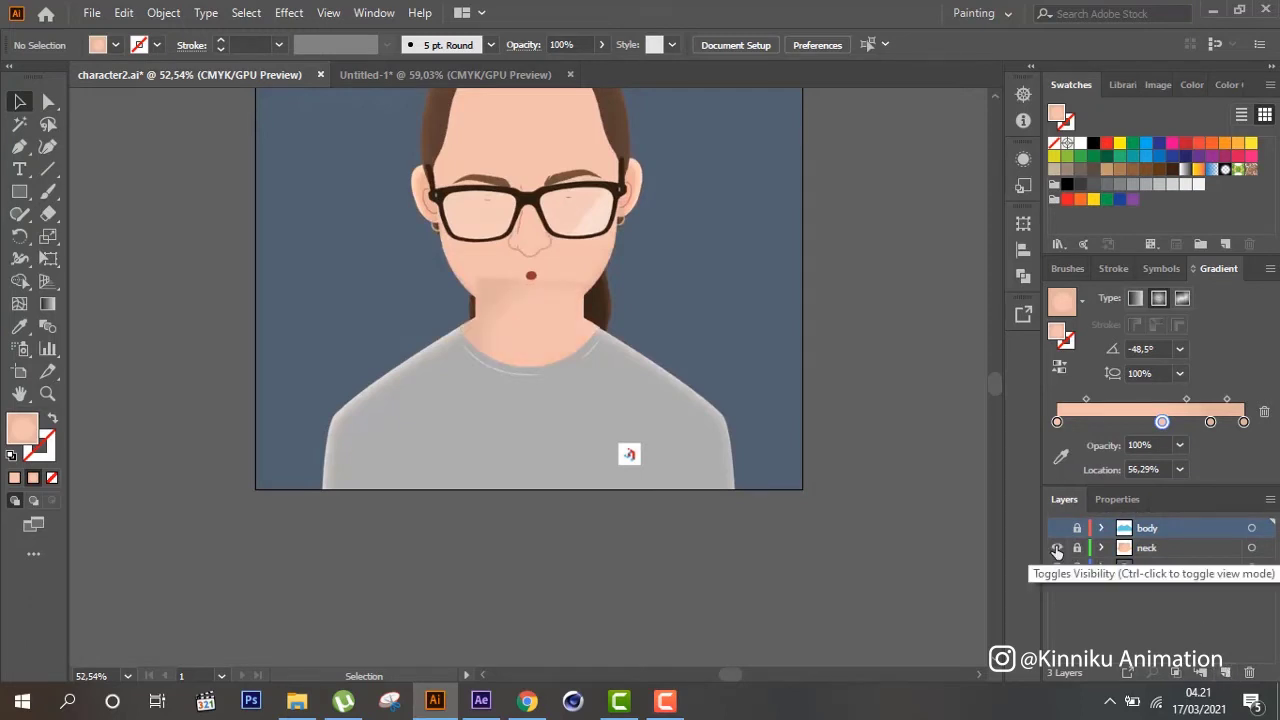
pyautogui.hotkey('ctrl', 'l')
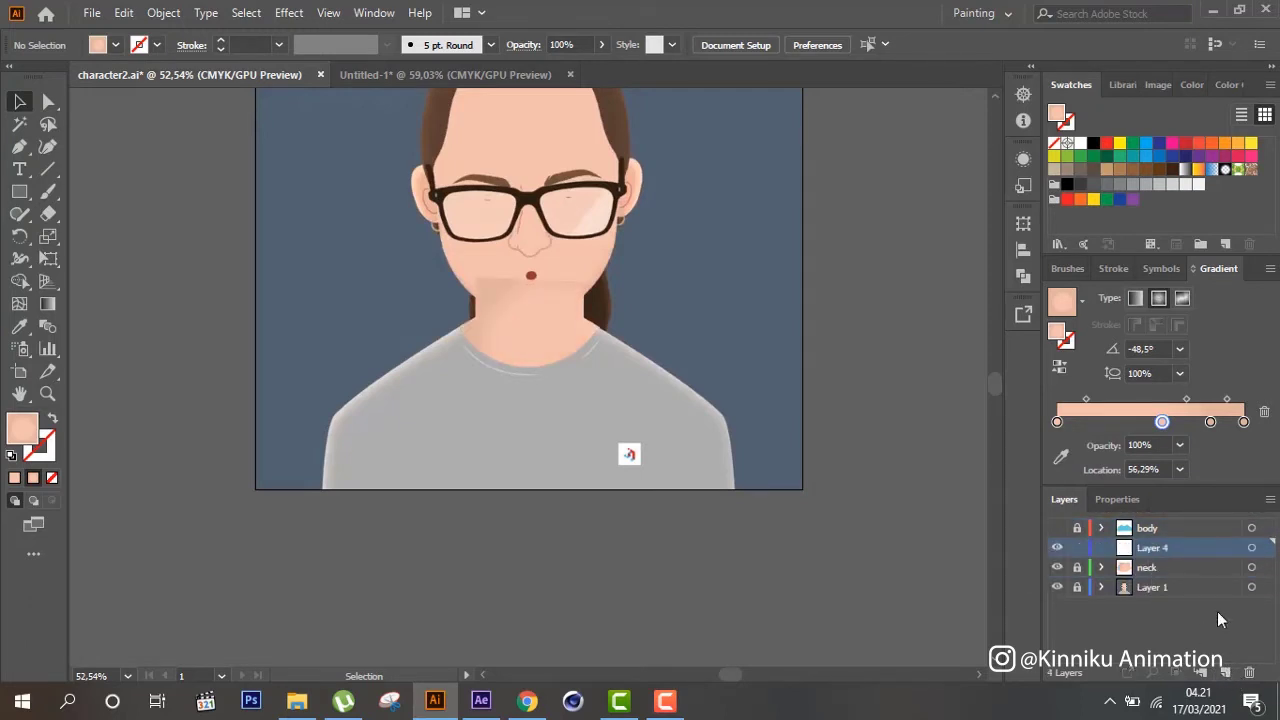
pyautogui.click(1057, 567)
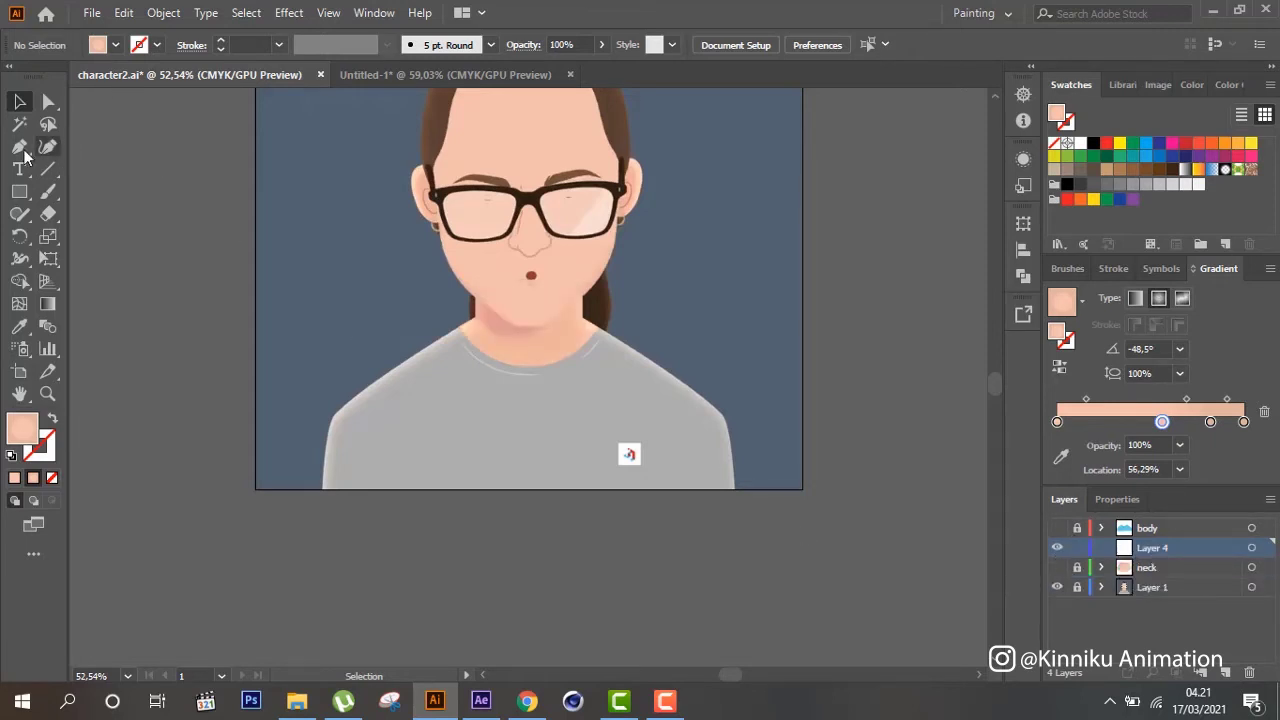
# Draw a closed chin-shadow path with the Pen tool, curving along the jawline
pyautogui.click(20, 147)
pyautogui.click(470, 321)
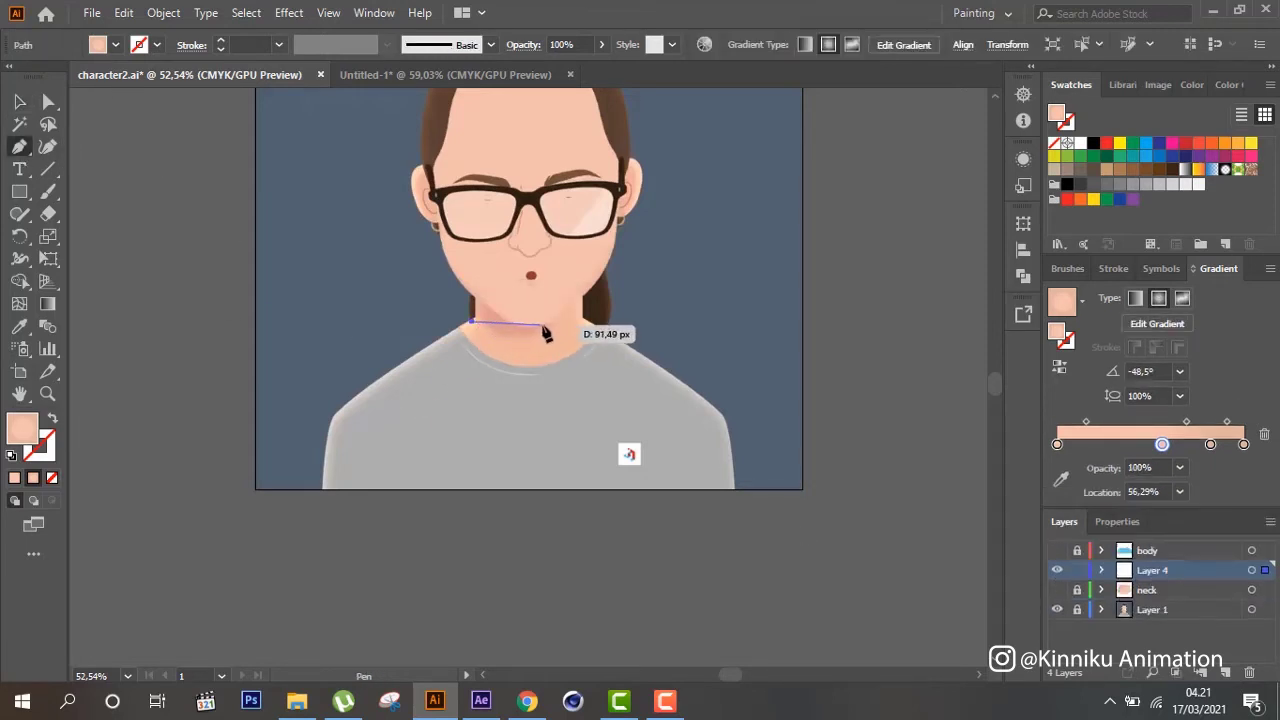
pyautogui.moveTo(543, 324); pyautogui.dragTo(547, 288)
pyautogui.click(546, 287)
pyautogui.click(474, 287)
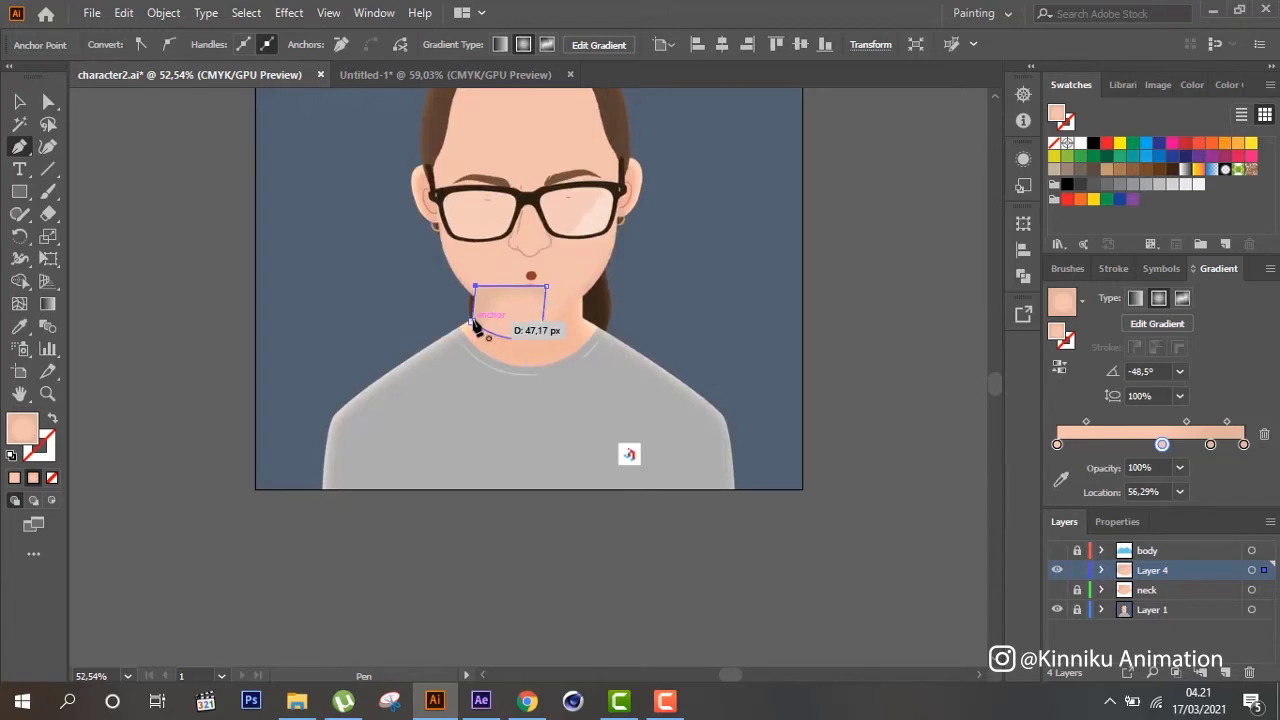
pyautogui.click(471, 322)
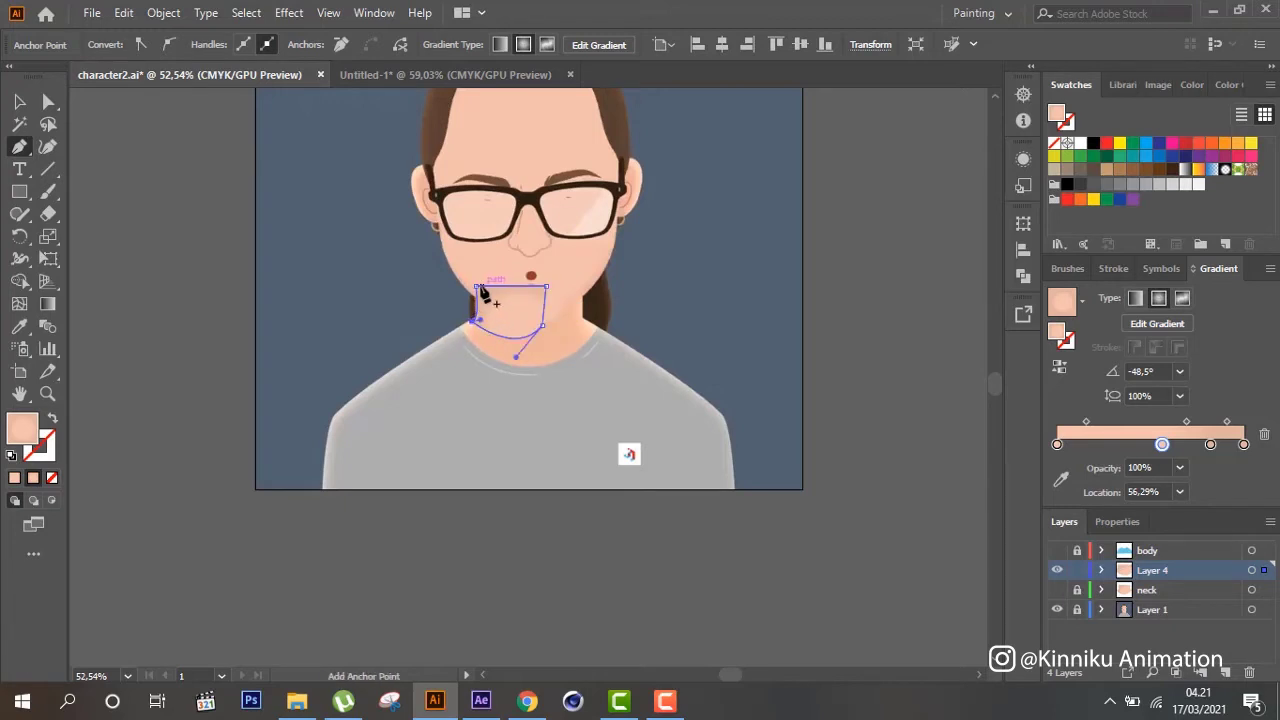
# Zoom in, curve the shadow's lower-left side into the jaw and nudge its top-left anchor left
pyautogui.press('a')
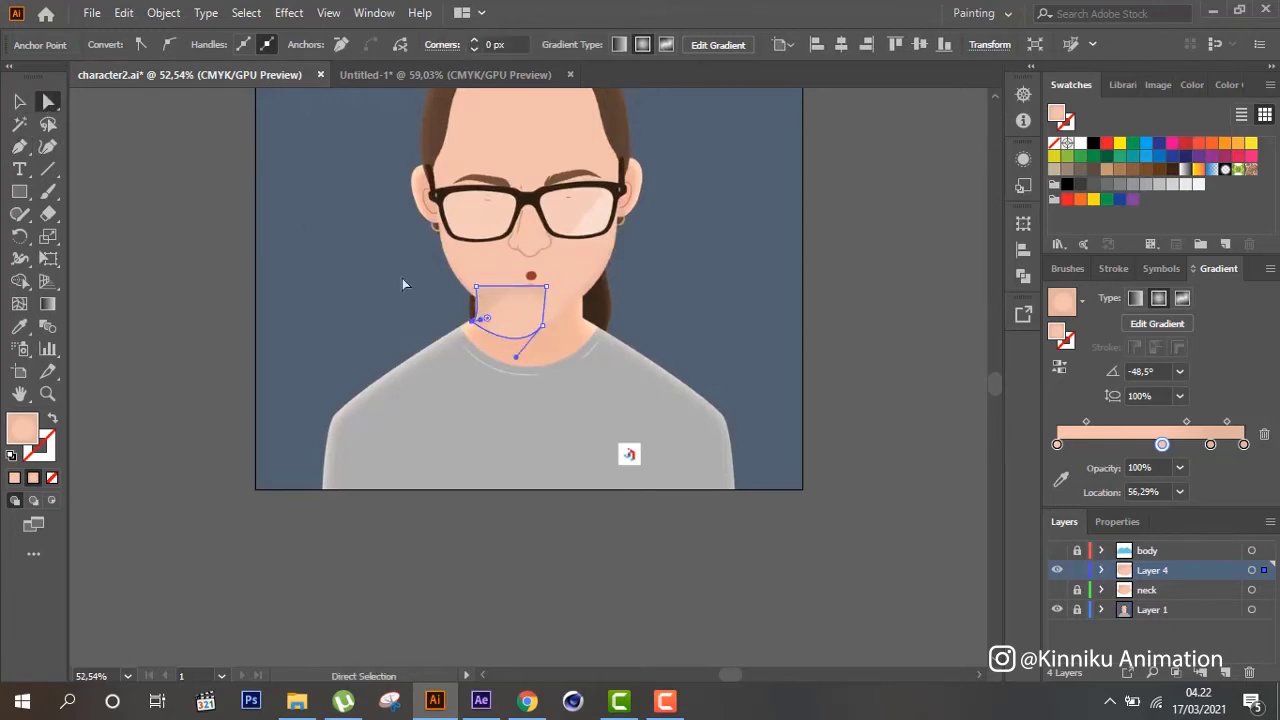
pyautogui.hotkey('ctrl', '+')
pyautogui.hotkey('ctrl', '+')
pyautogui.hotkey('ctrl', '+')
pyautogui.click(535, 372)
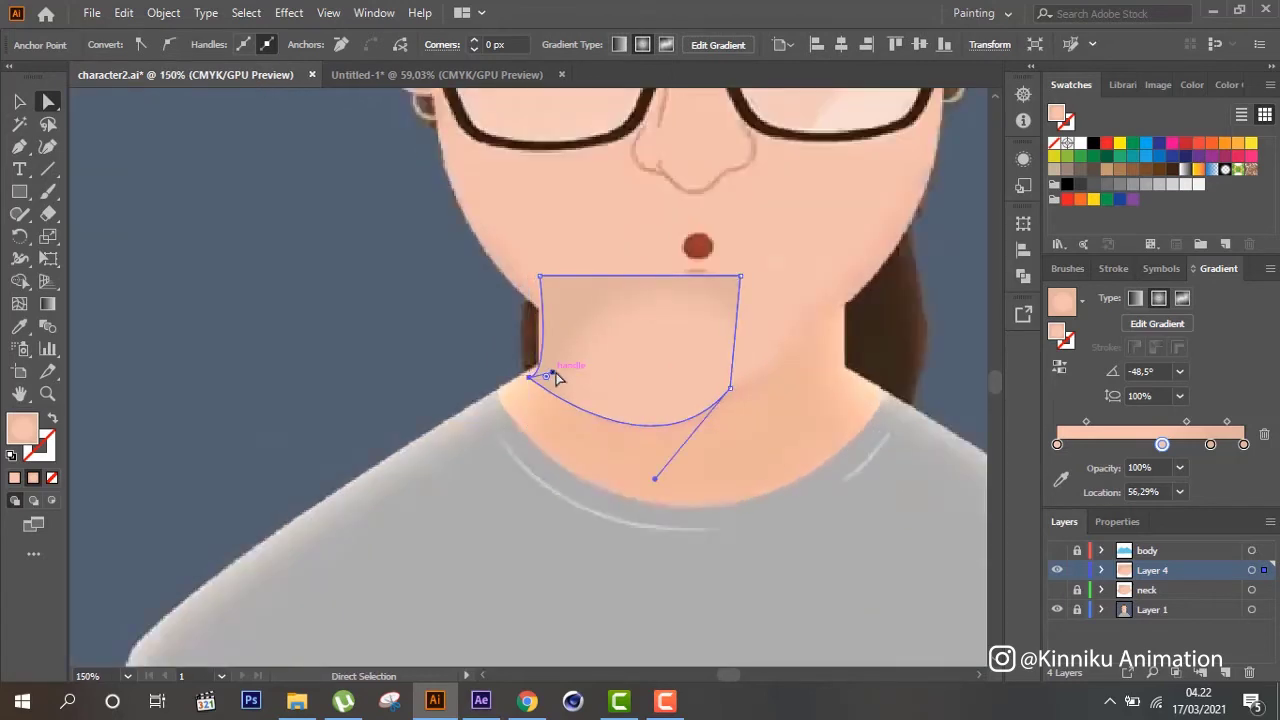
pyautogui.moveTo(546, 364); pyautogui.dragTo(541, 377)
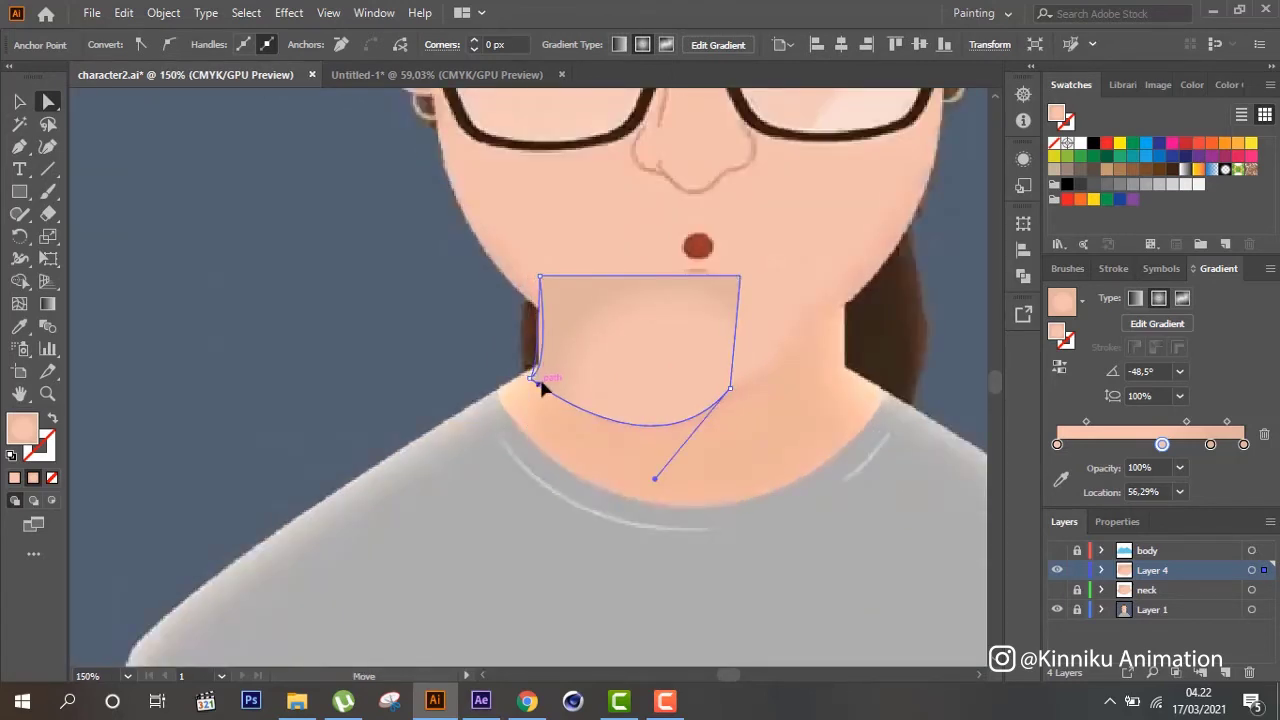
pyautogui.moveTo(539, 280); pyautogui.dragTo(533, 277)
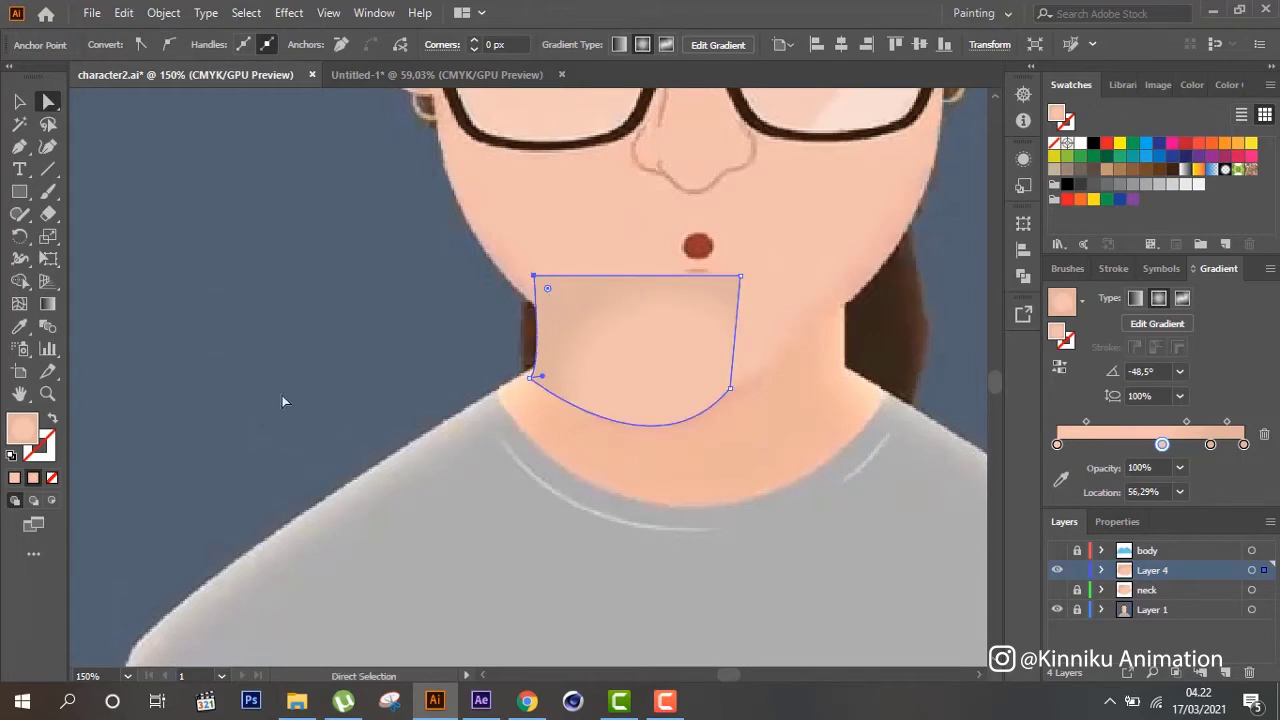
# Reject a dark brown fill and sample the skin colour onto the chin shape
pyautogui.doubleClick(18, 440)
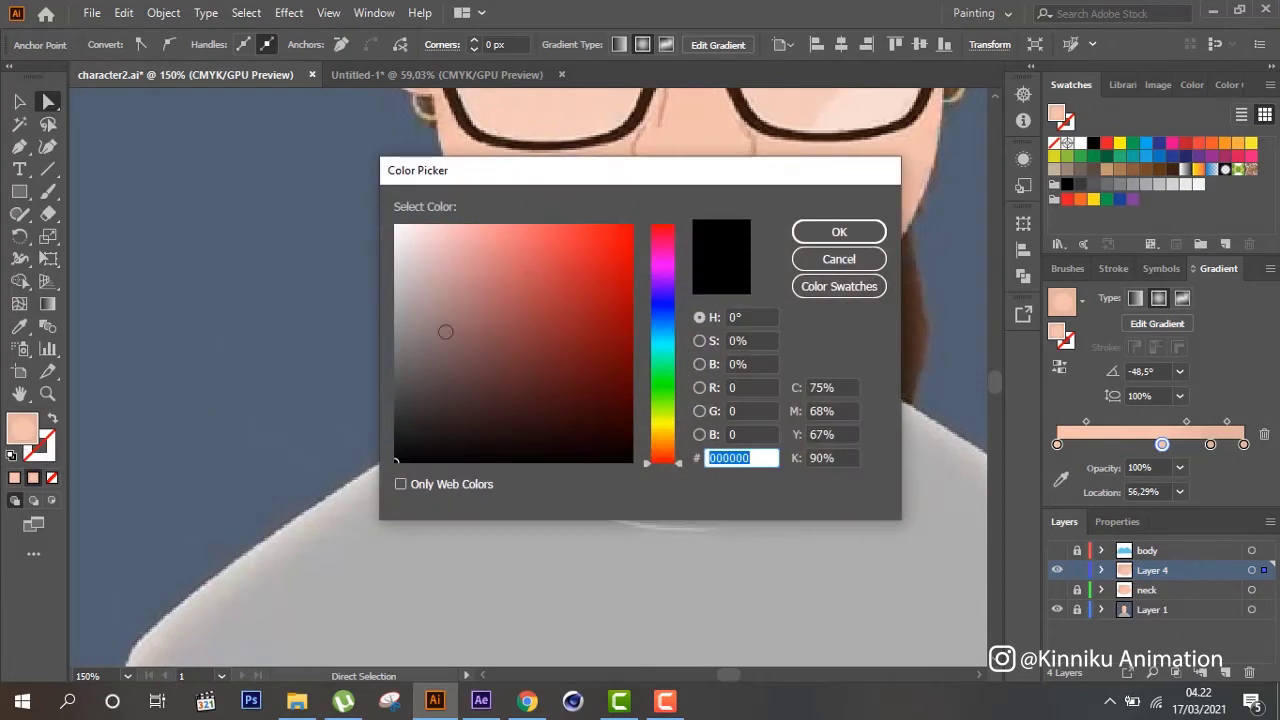
pyautogui.moveTo(462, 391); pyautogui.dragTo(472, 408)
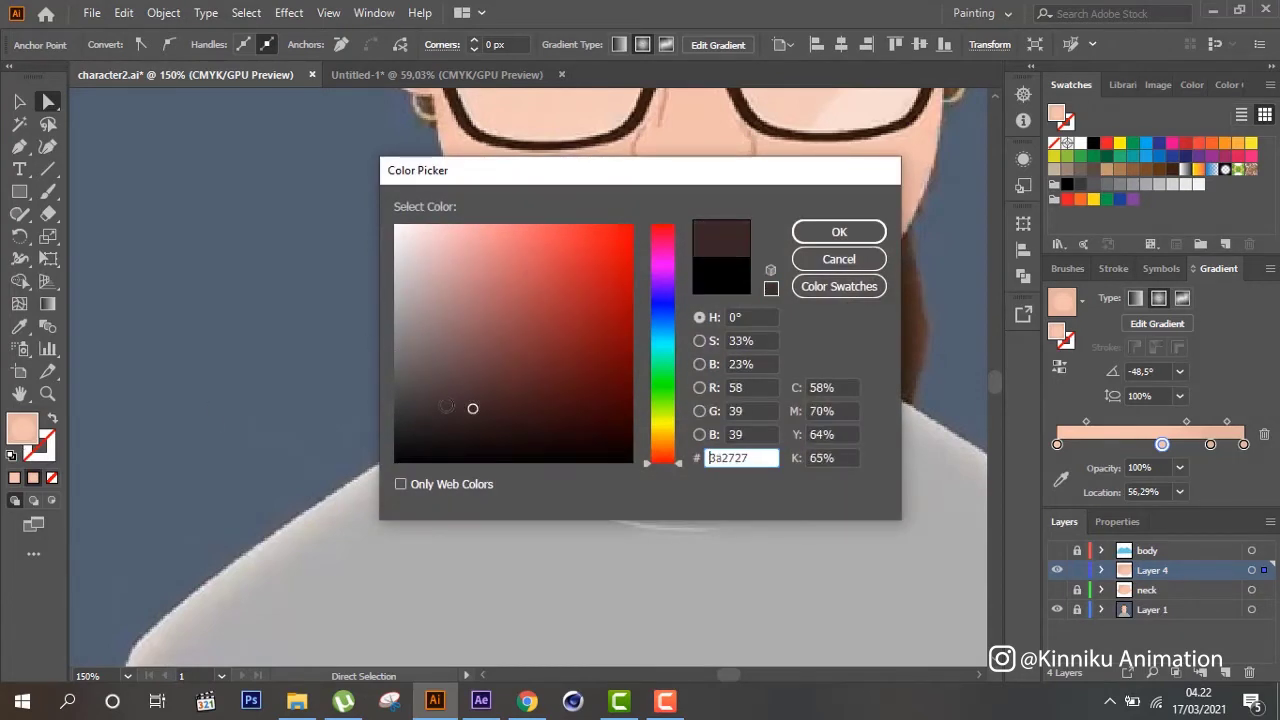
pyautogui.click(839, 260)
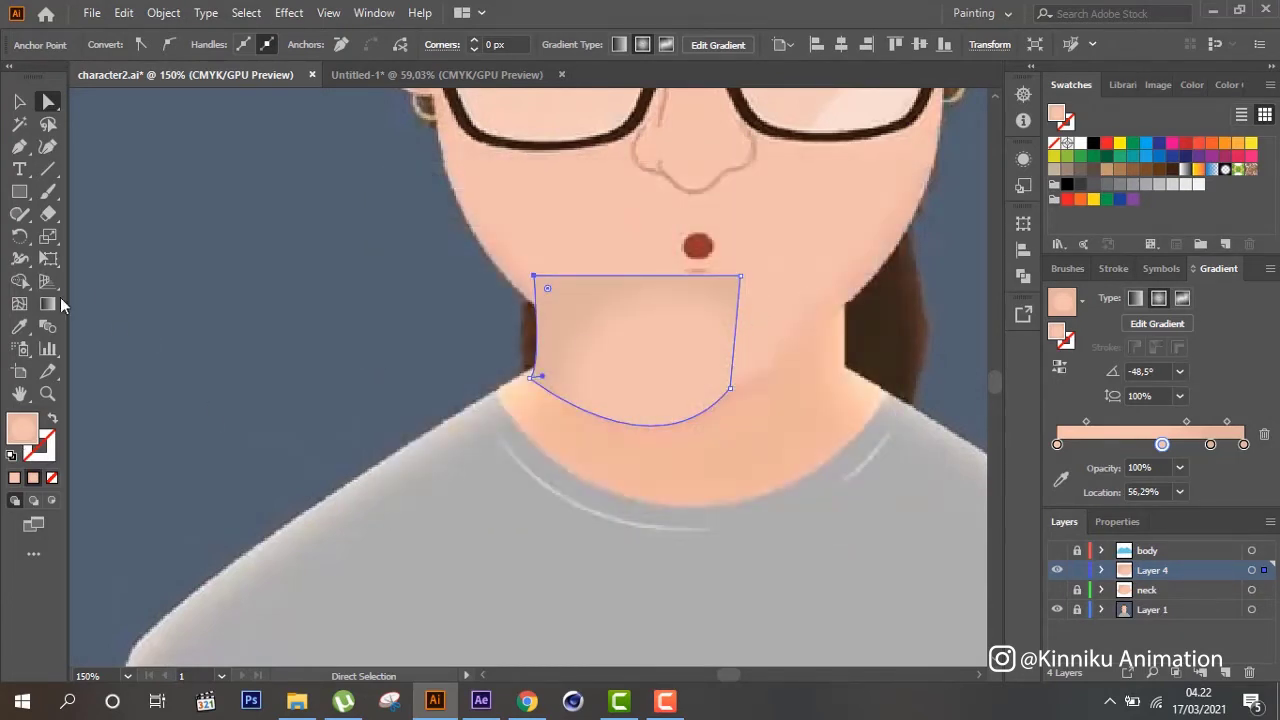
pyautogui.click(19, 326)
pyautogui.click(634, 191)
# Change the chin shape's fill to a muted pink skin tone in the Color Picker
pyautogui.doubleClick(22, 430)
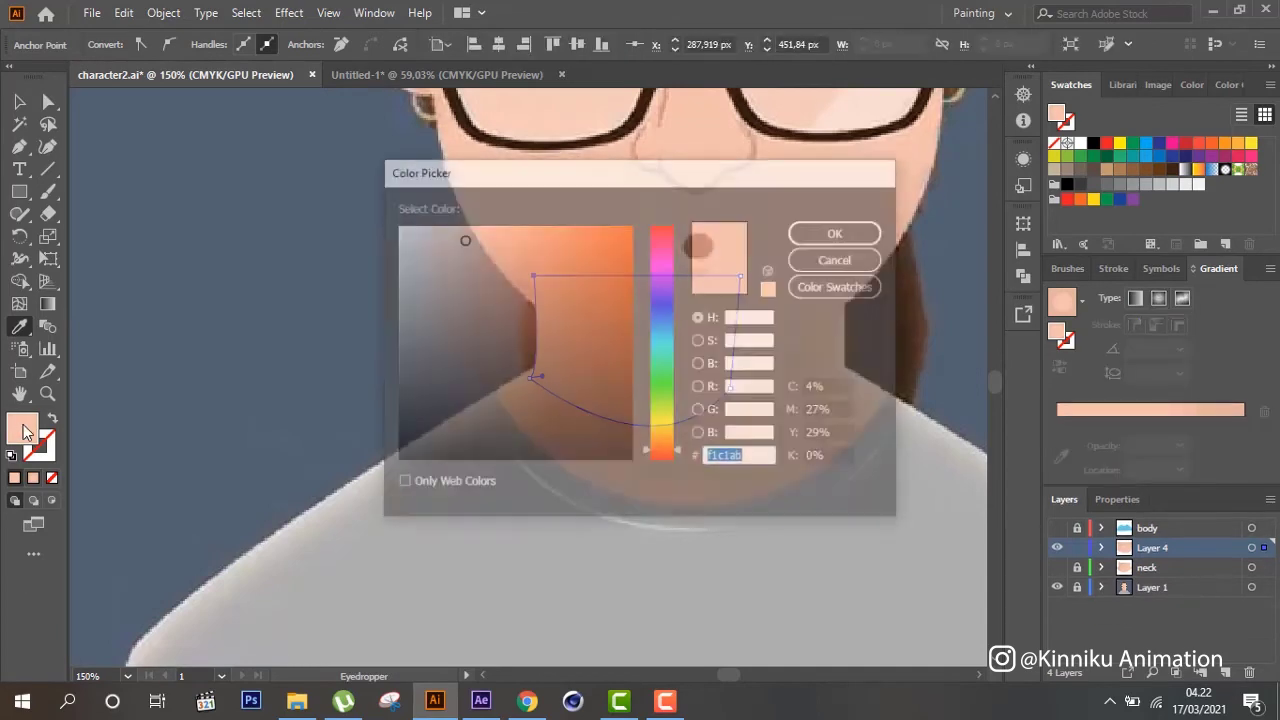
pyautogui.click(452, 252)
pyautogui.click(834, 233)
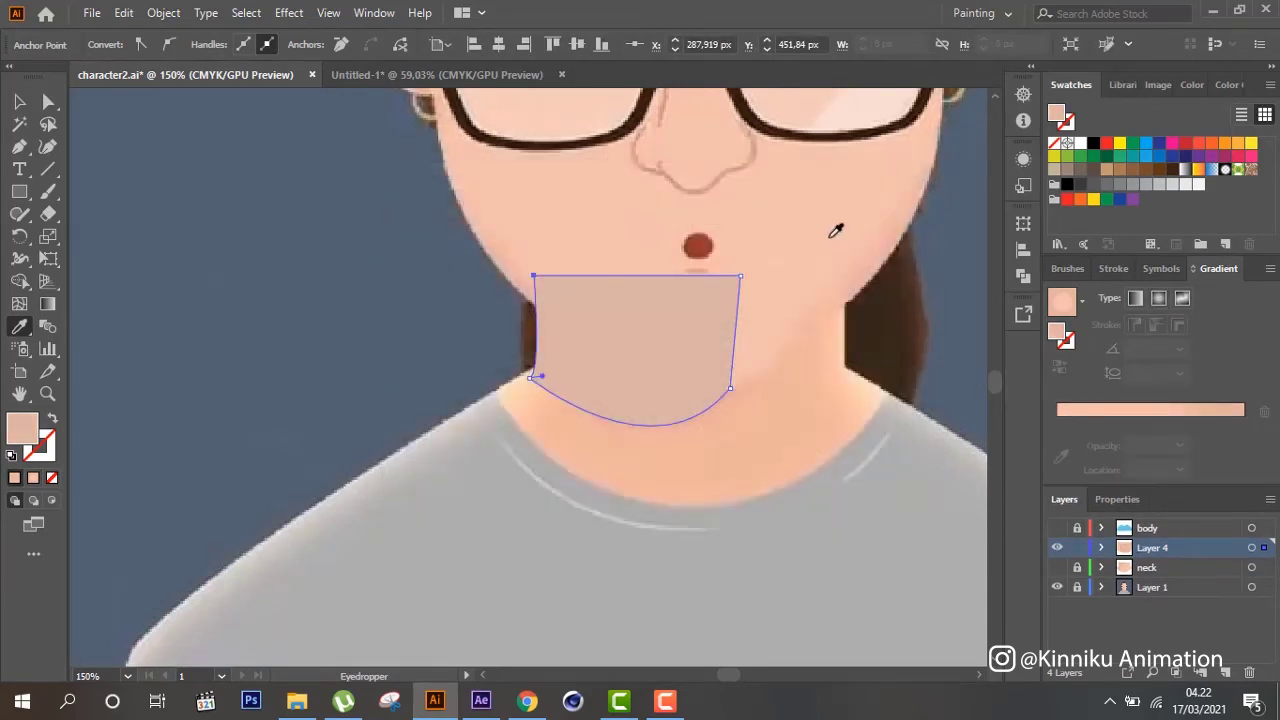
pyautogui.click(19, 101)
pyautogui.click(320, 334)
pyautogui.click(597, 385)
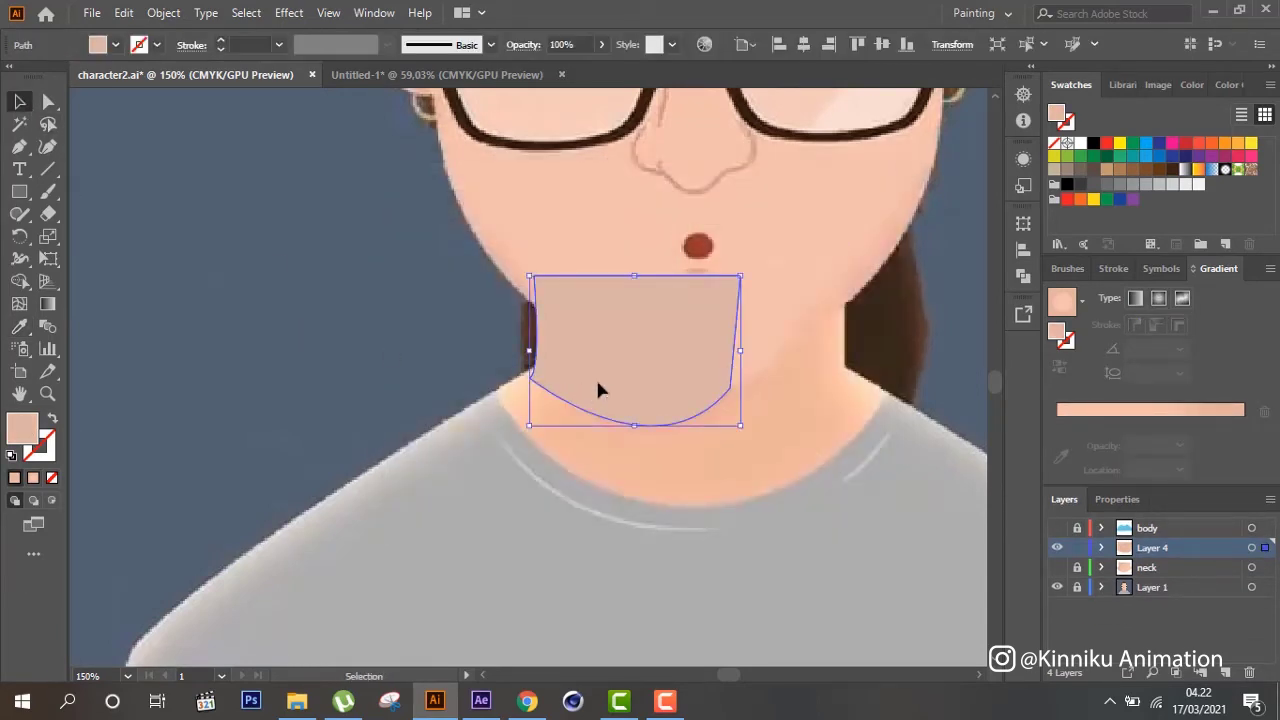
# Try chin shadow opacities of 66% and 33%, then settle on 60%
pyautogui.press('t')
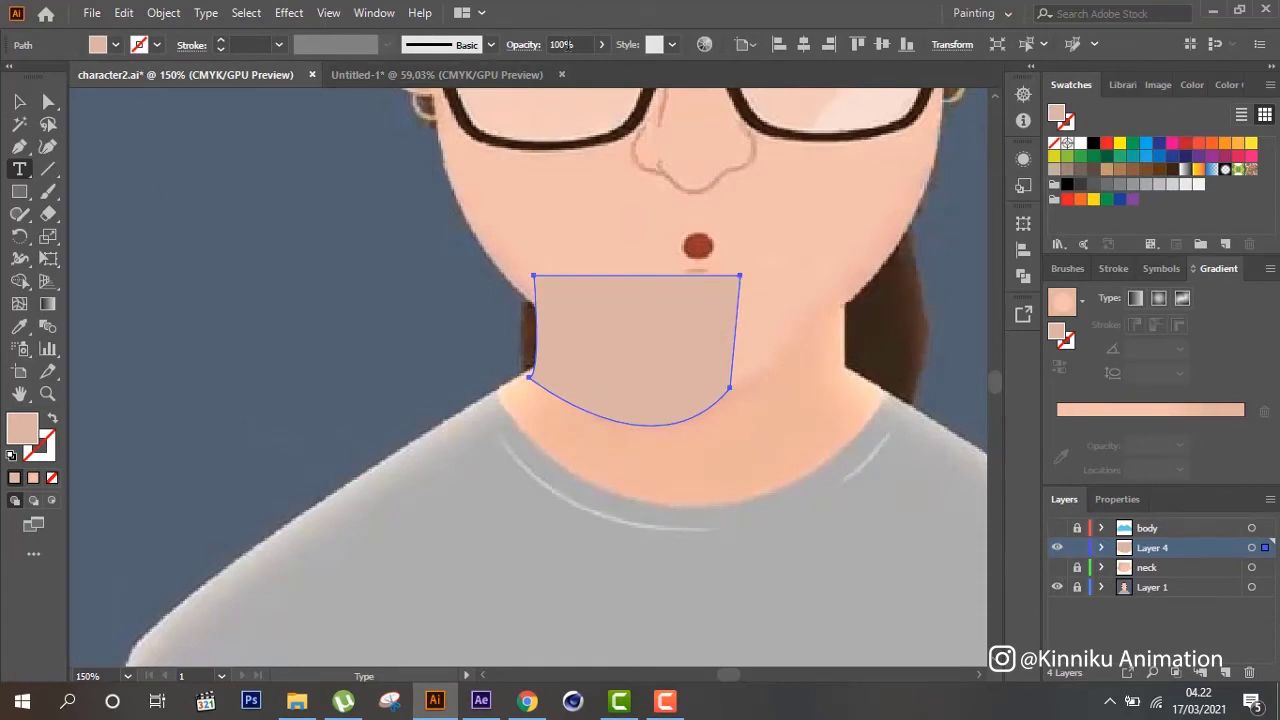
pyautogui.click(566, 45)
pyautogui.write('66')
pyautogui.click(19, 101)
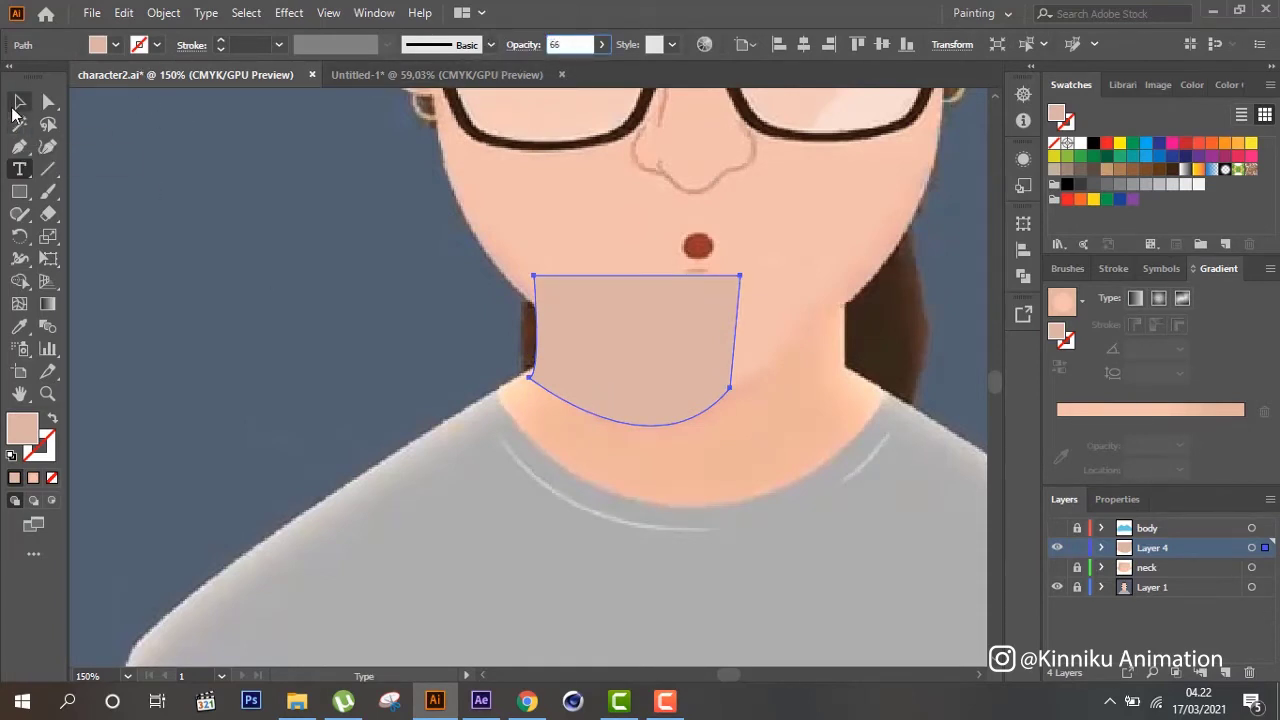
pyautogui.click(306, 323)
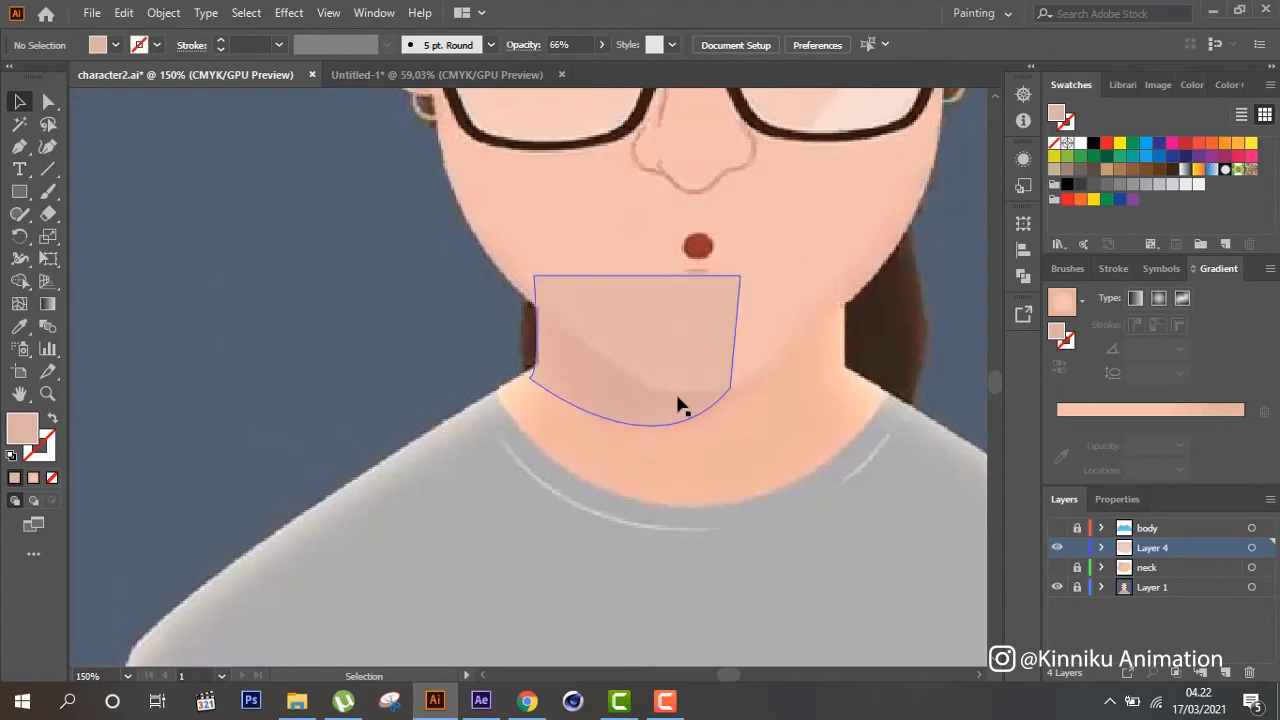
pyautogui.click(675, 391)
pyautogui.click(582, 44)
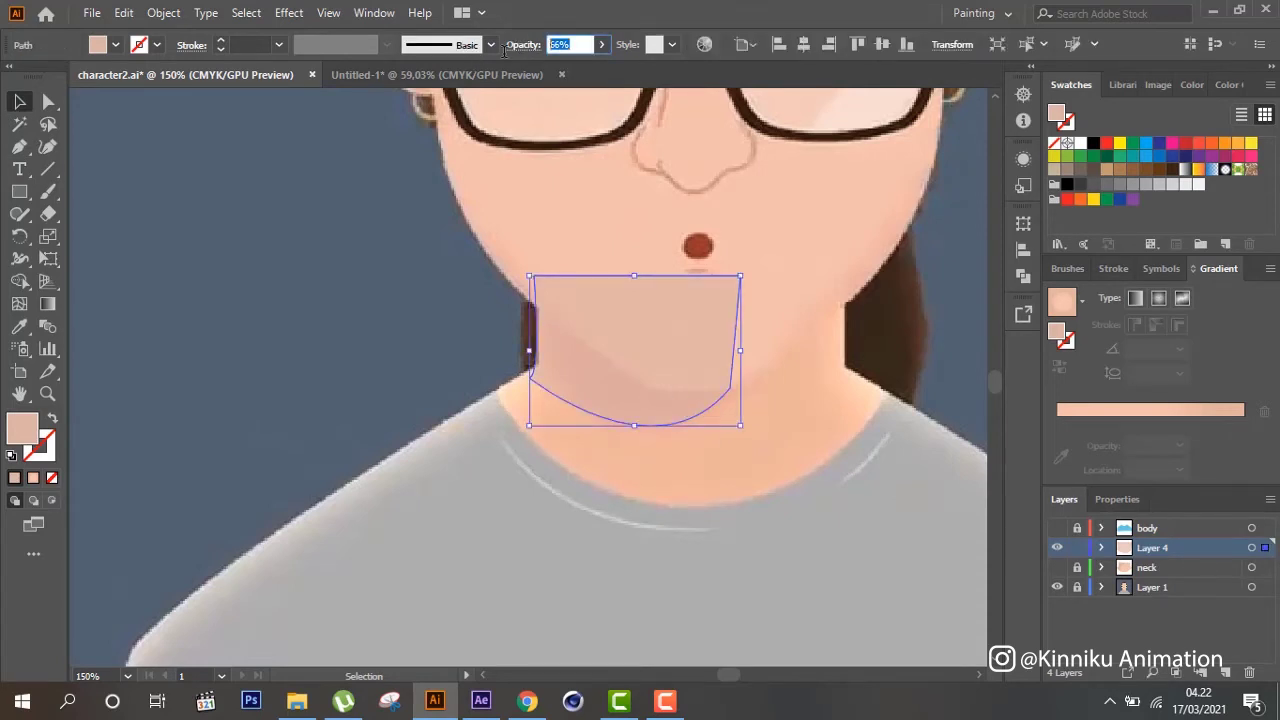
pyautogui.write('44')
pyautogui.press('BackSpace')
pyautogui.press('BackSpace')
pyautogui.write('33')
pyautogui.press('Return')
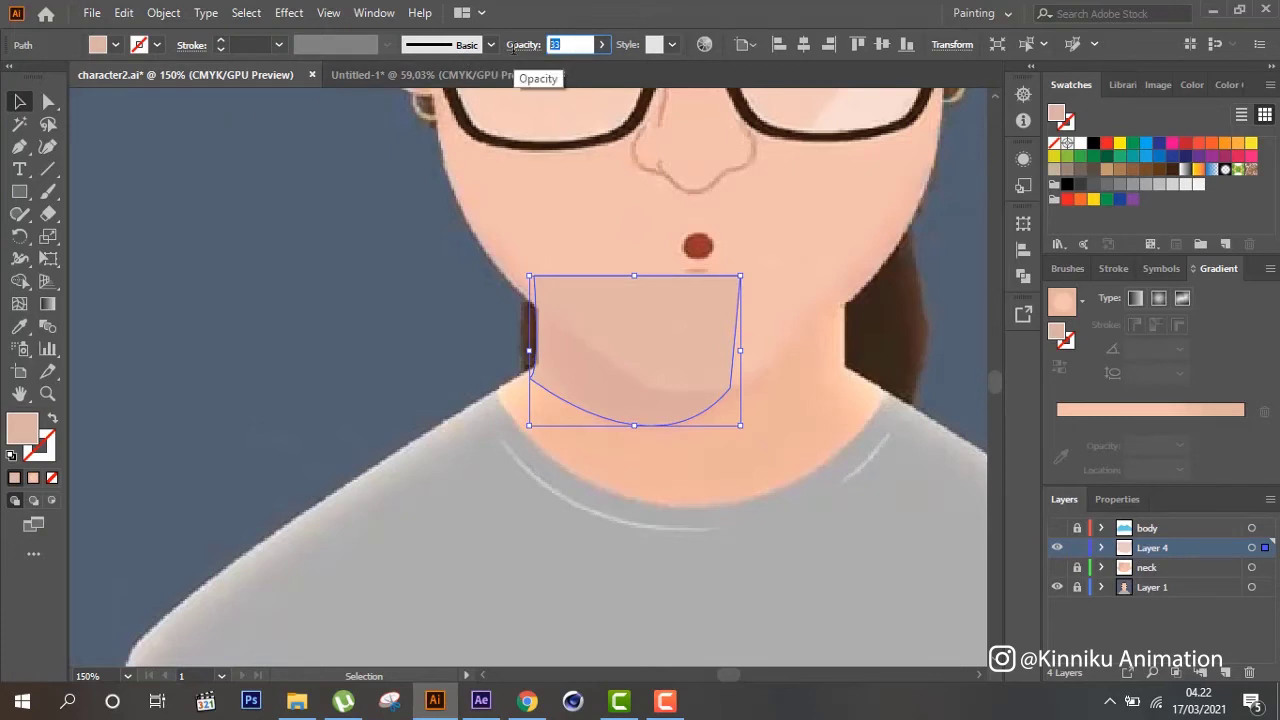
pyautogui.write('22')
pyautogui.click(371, 271)
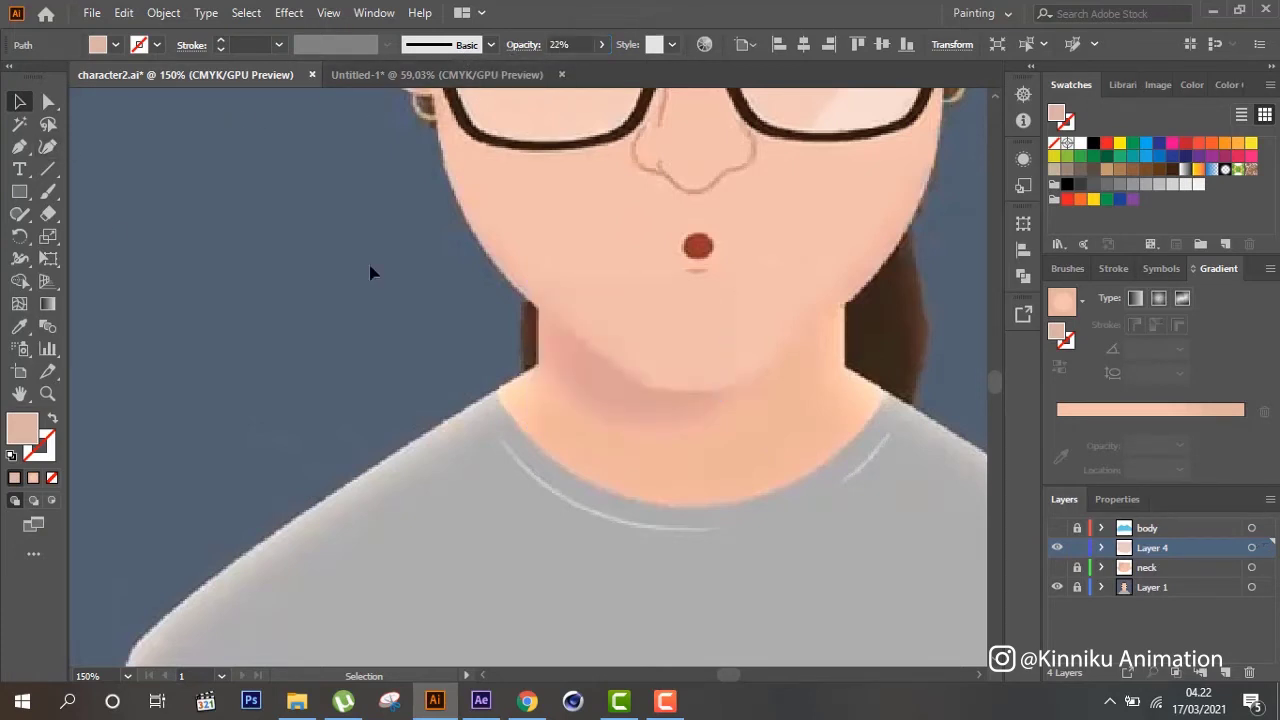
pyautogui.click(601, 400)
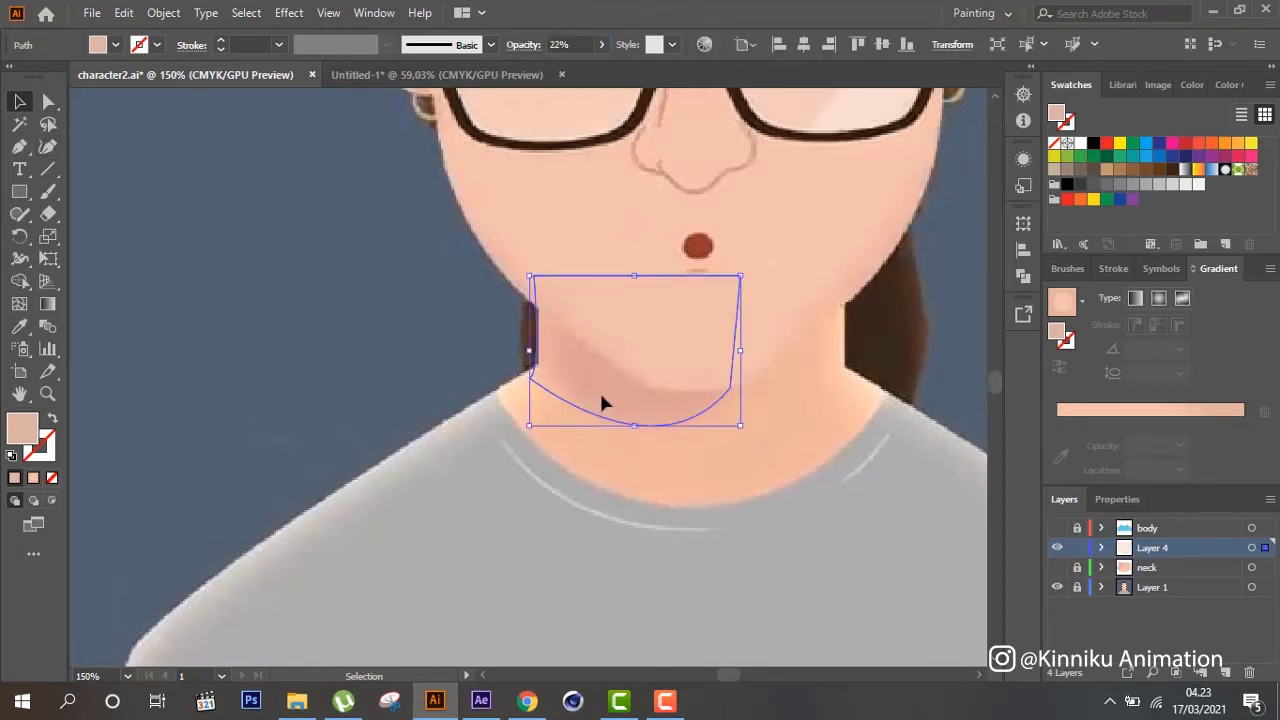
pyautogui.click(602, 45)
pyautogui.click(571, 67)
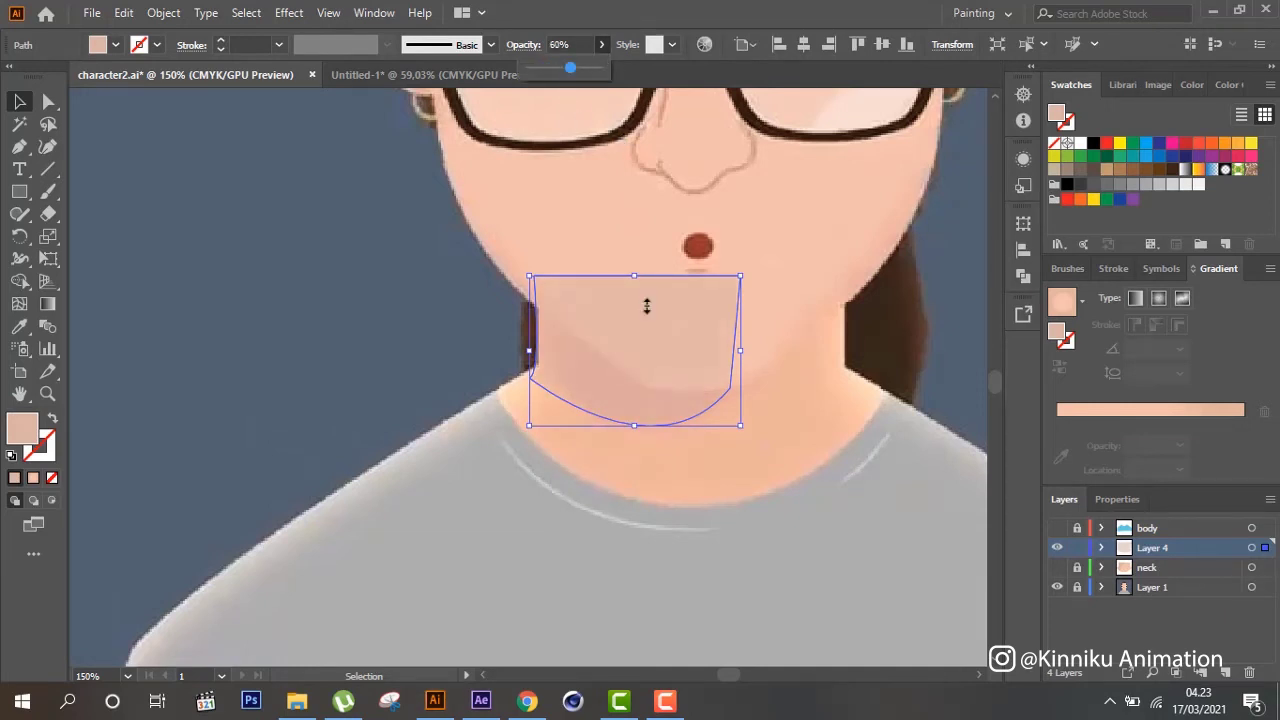
# Show the neck layer, hide Layer 4, and select the neck artwork
pyautogui.click(1057, 567)
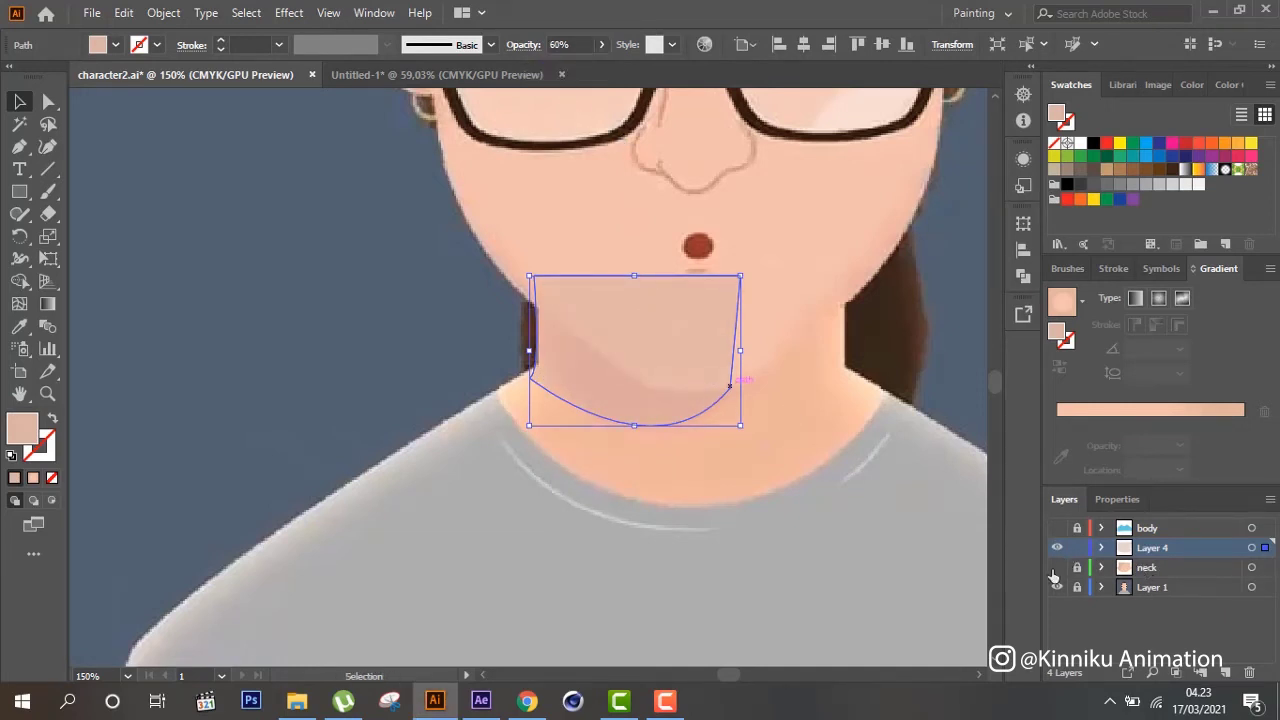
pyautogui.click(1057, 547)
pyautogui.click(1251, 567)
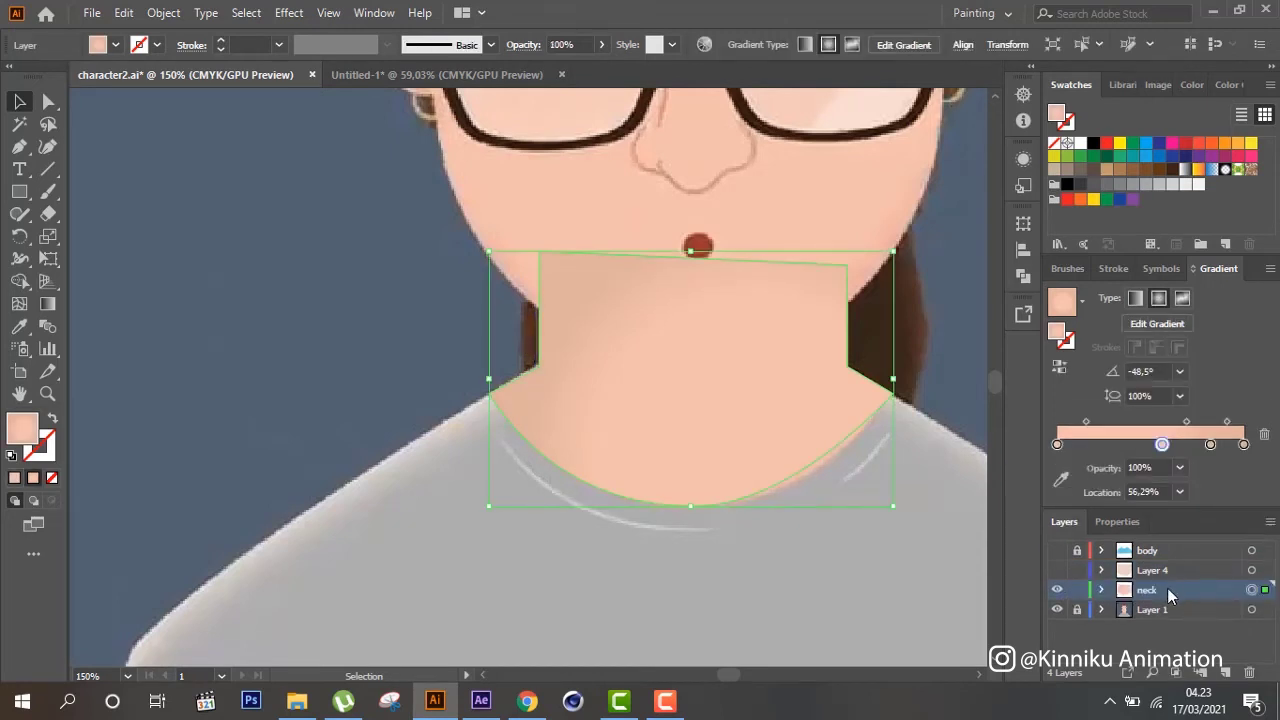
# Paste the chin shadow in front on the neck layer and lower its opacity to 12%
pyautogui.hotkey('ctrl', 'f')
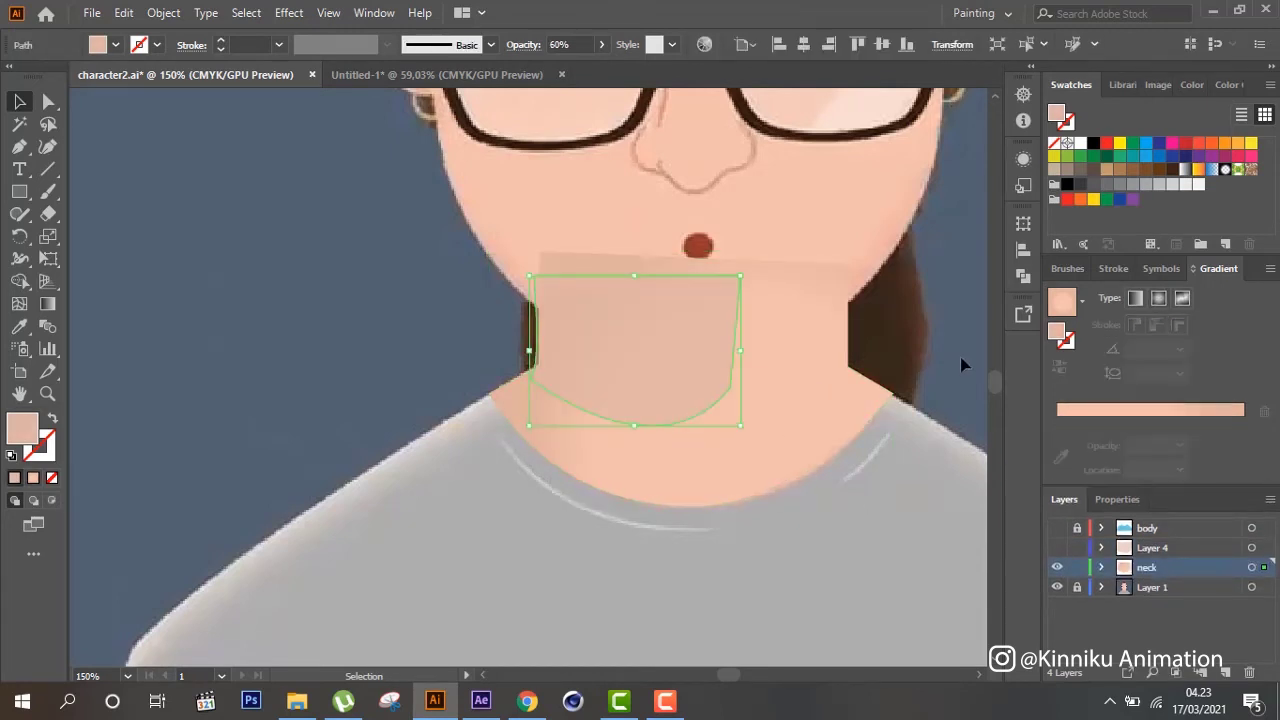
pyautogui.click(960, 357)
pyautogui.click(705, 390)
pyautogui.click(601, 44)
pyautogui.moveTo(570, 67); pyautogui.dragTo(500, 132)
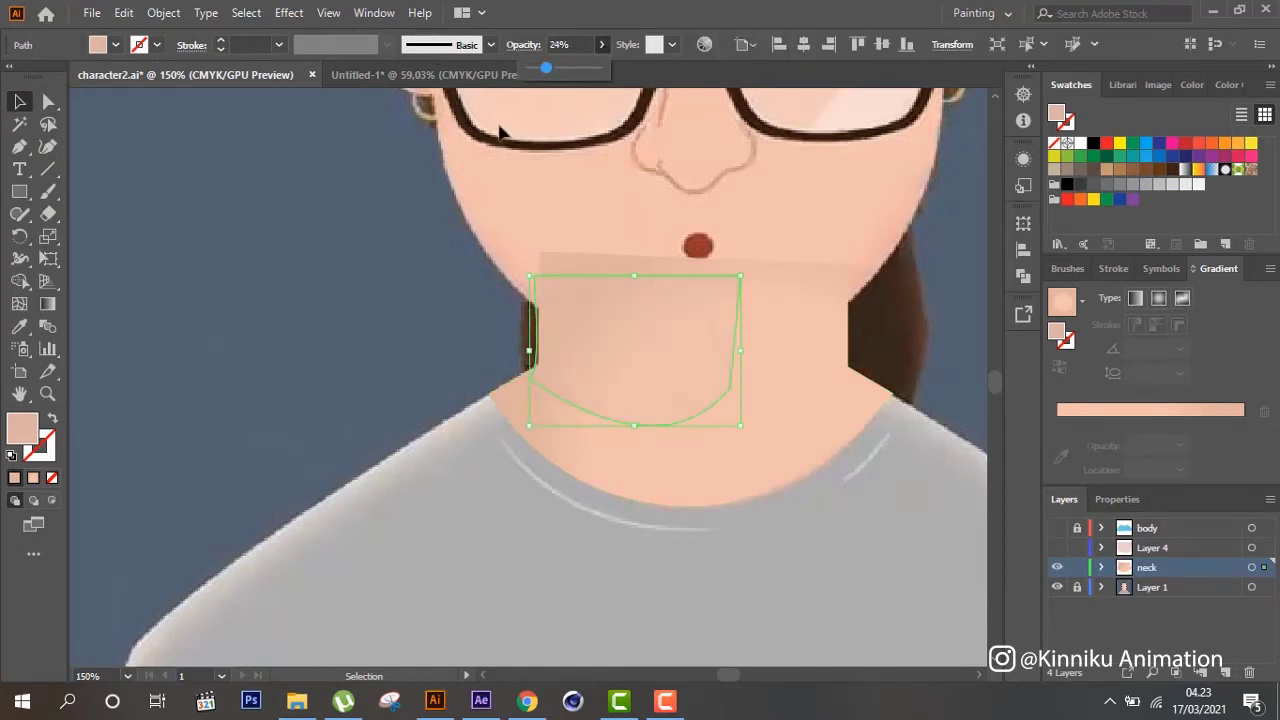
# Raise the shadow's top-left and top-right corners toward the chin, then hide the neck layer
pyautogui.press('a')
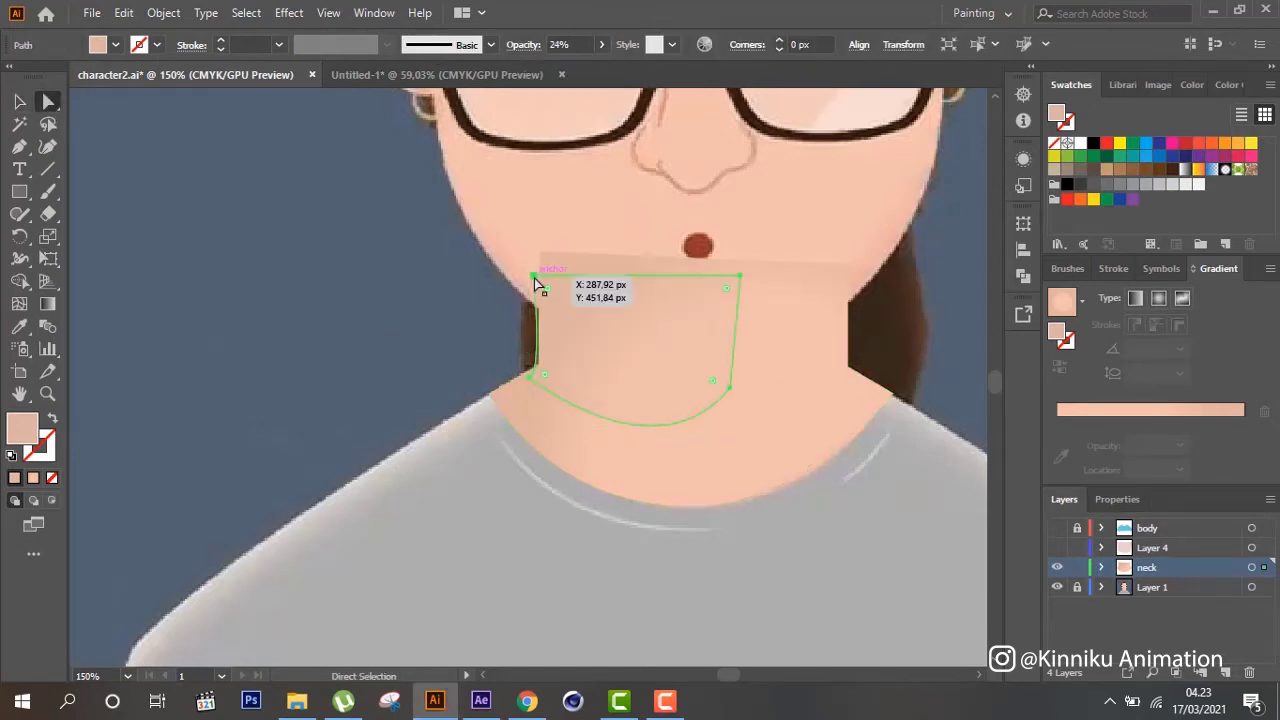
pyautogui.moveTo(533, 276); pyautogui.dragTo(540, 254)
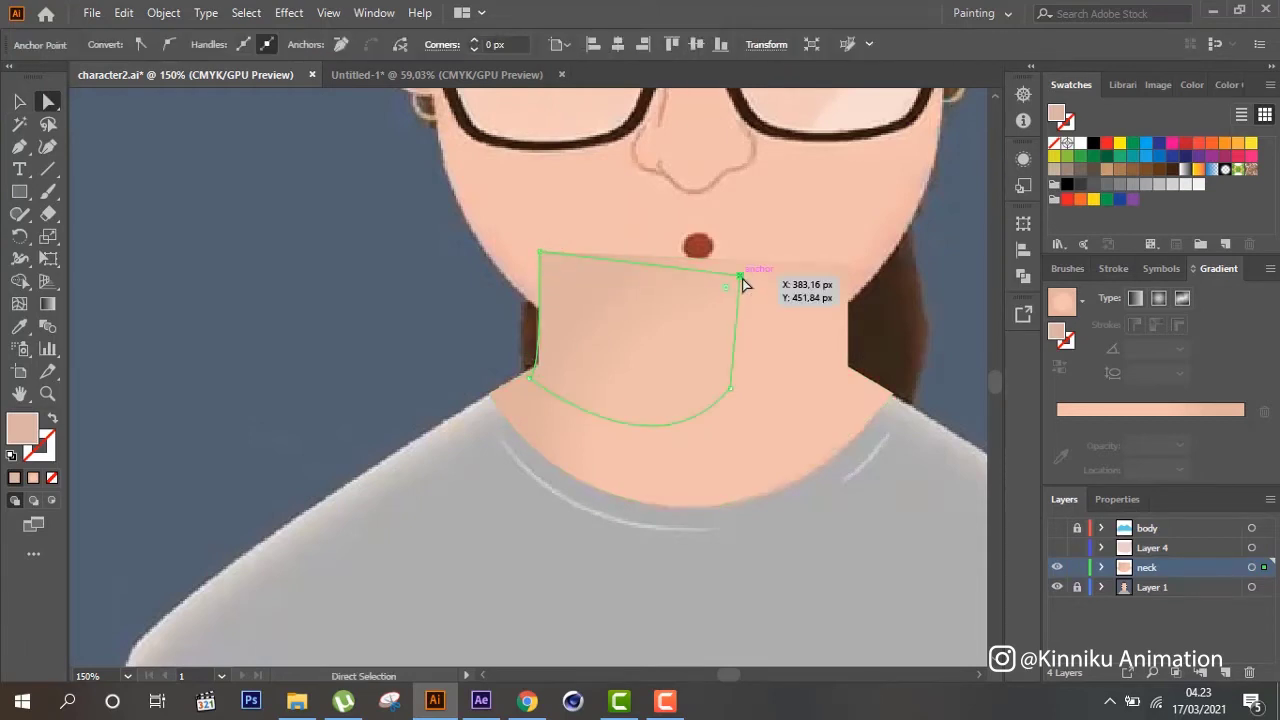
pyautogui.moveTo(743, 285); pyautogui.dragTo(743, 255)
pyautogui.click(398, 320)
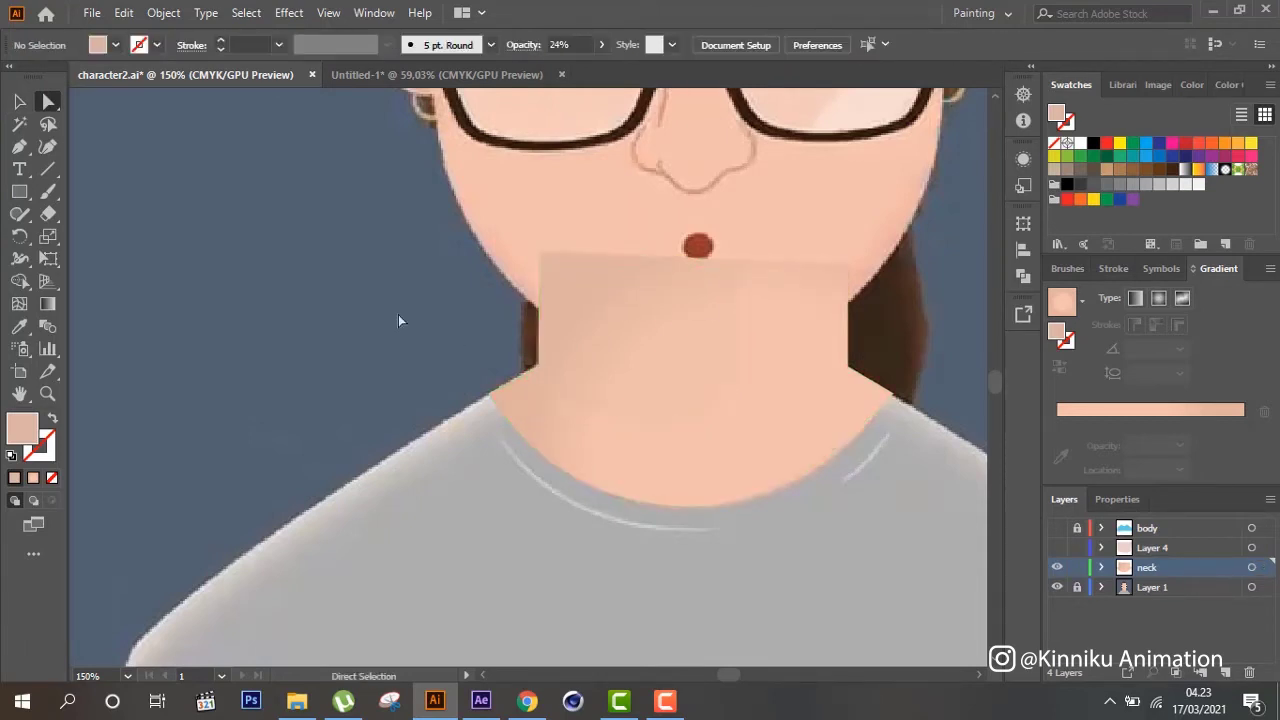
pyautogui.click(711, 380)
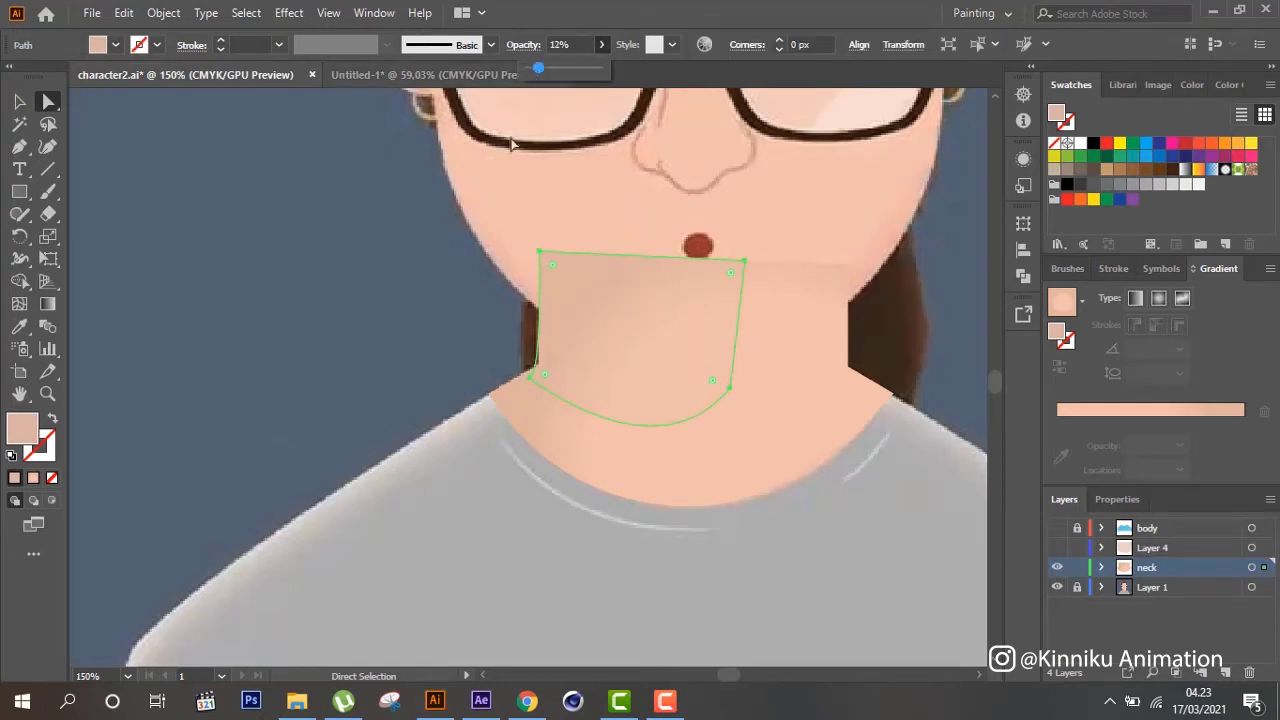
pyautogui.click(417, 317)
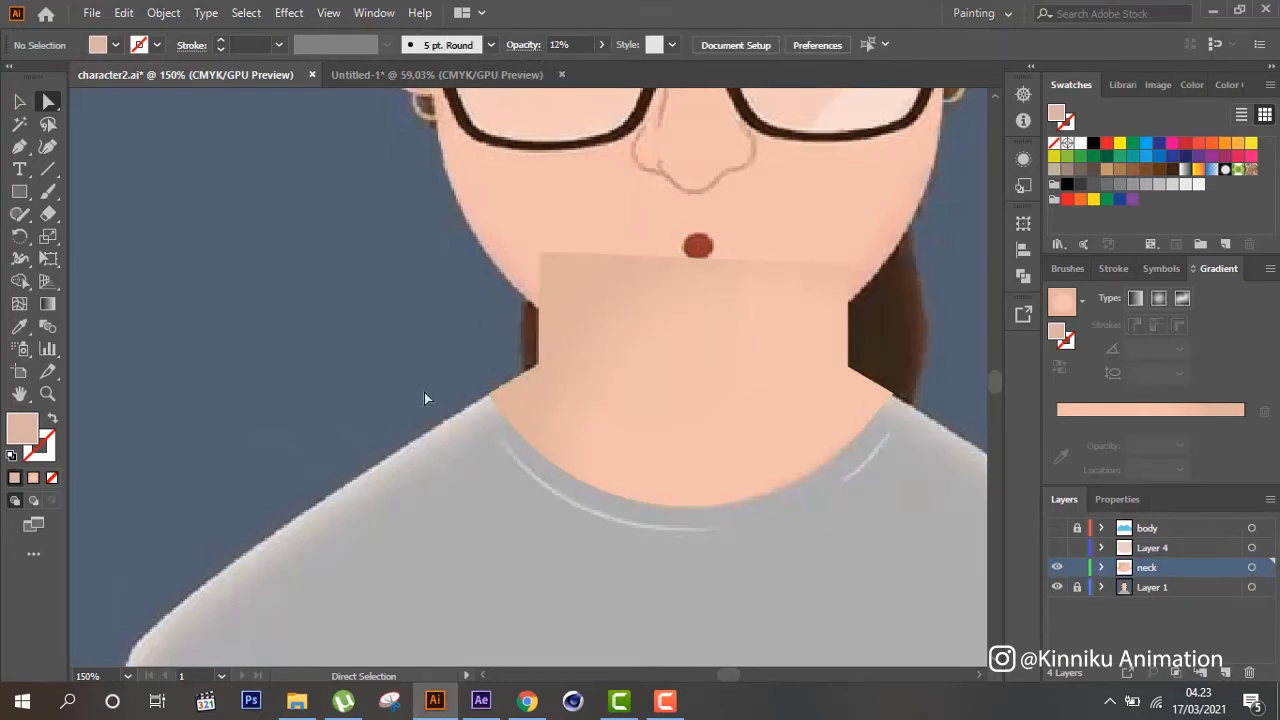
pyautogui.click(1057, 568)
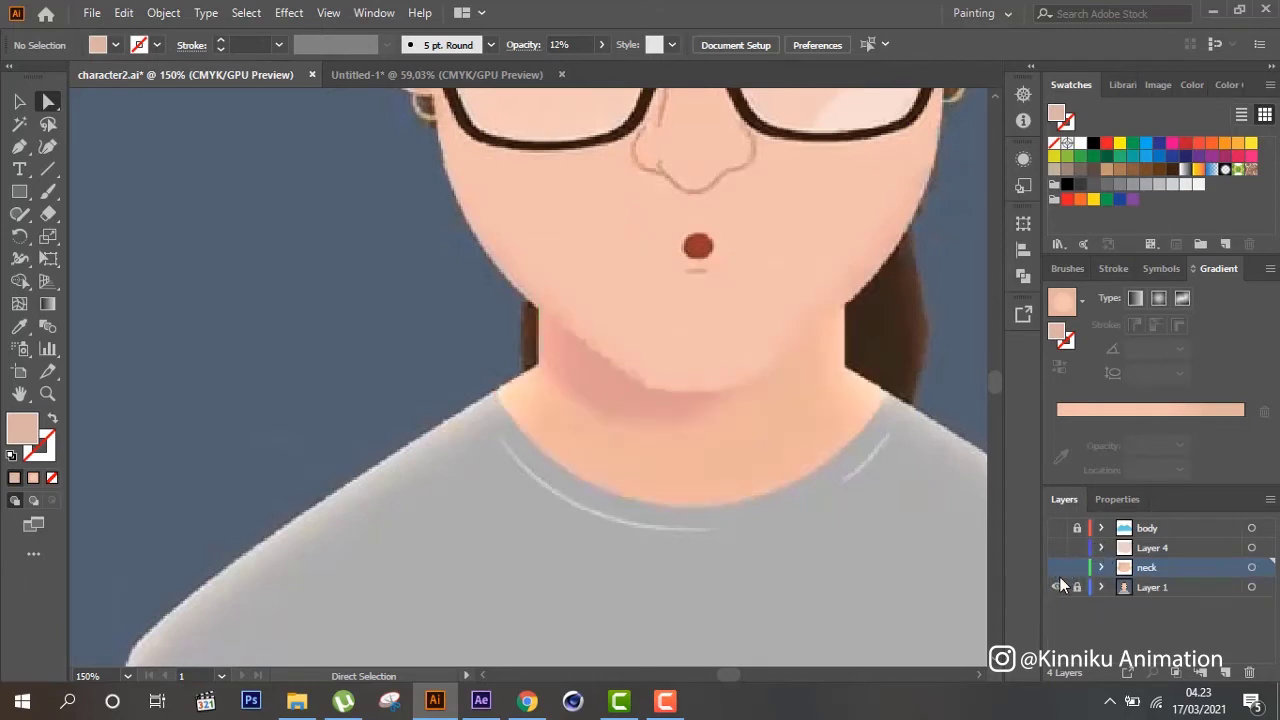
# Show the neck layer again and recolour the chin shadow a darker pinkish shade
pyautogui.click(1057, 568)
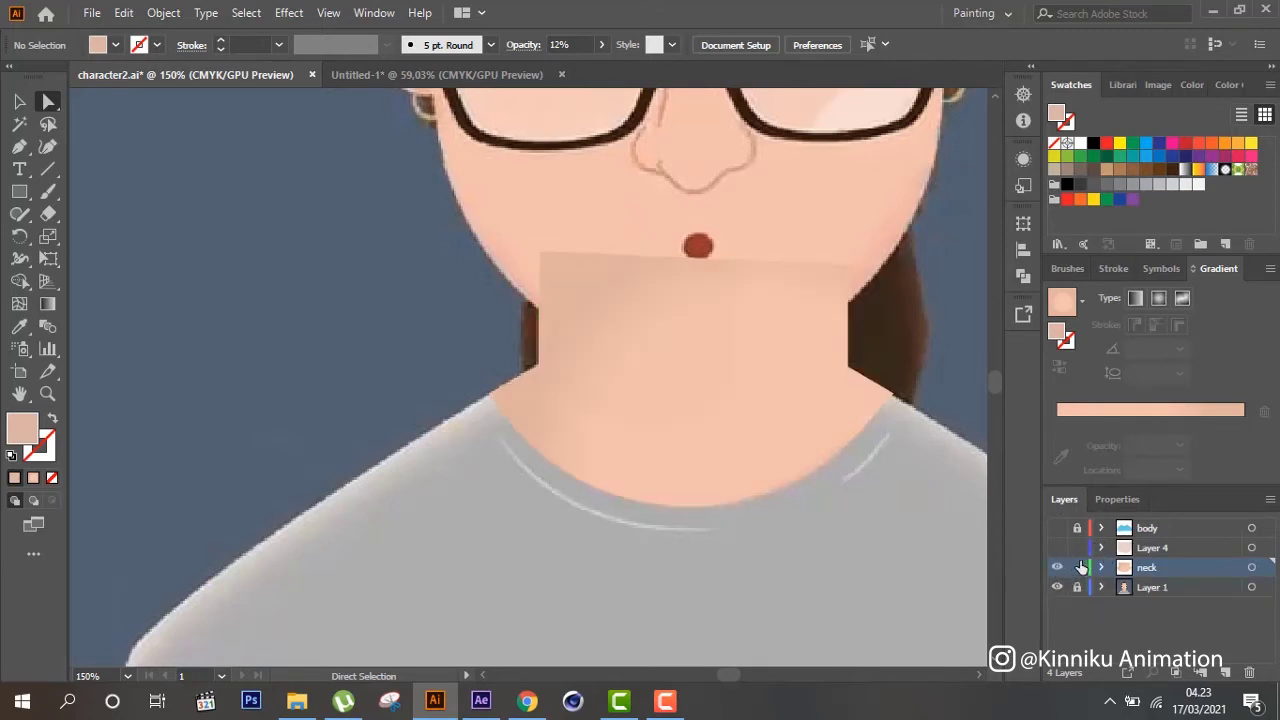
pyautogui.click(690, 363)
pyautogui.doubleClick(22, 430)
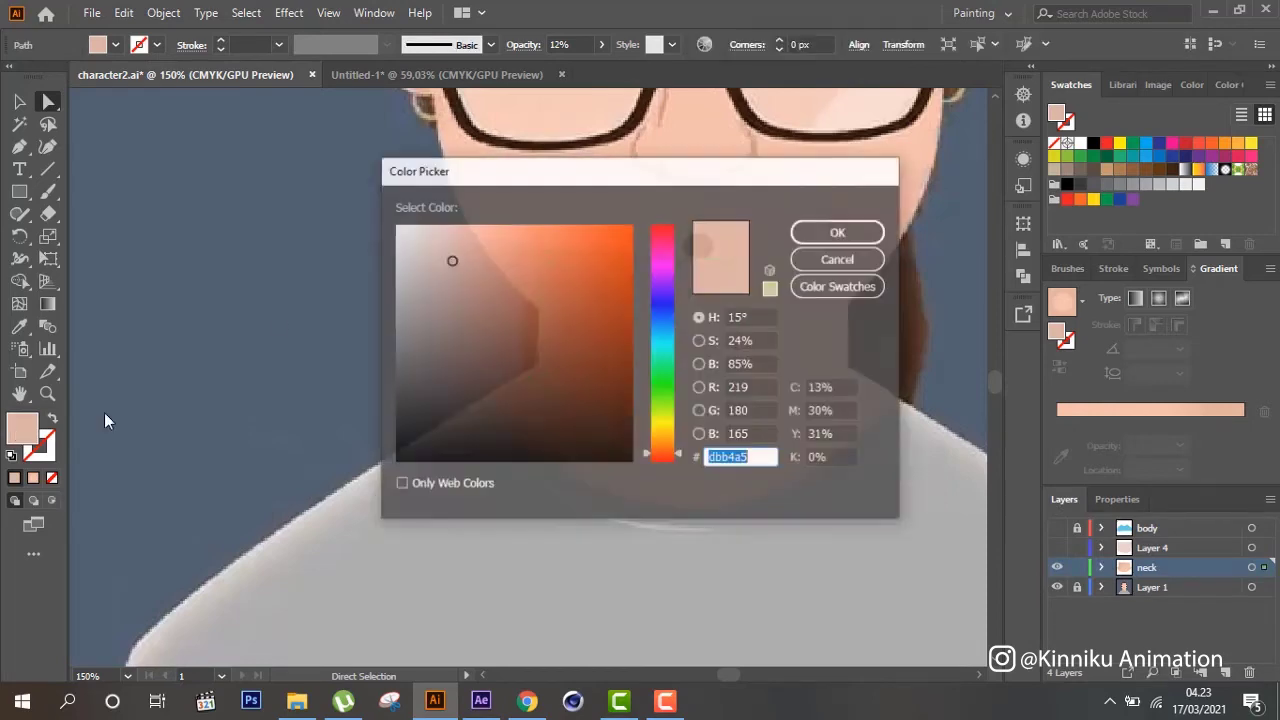
pyautogui.click(478, 270)
pyautogui.click(845, 235)
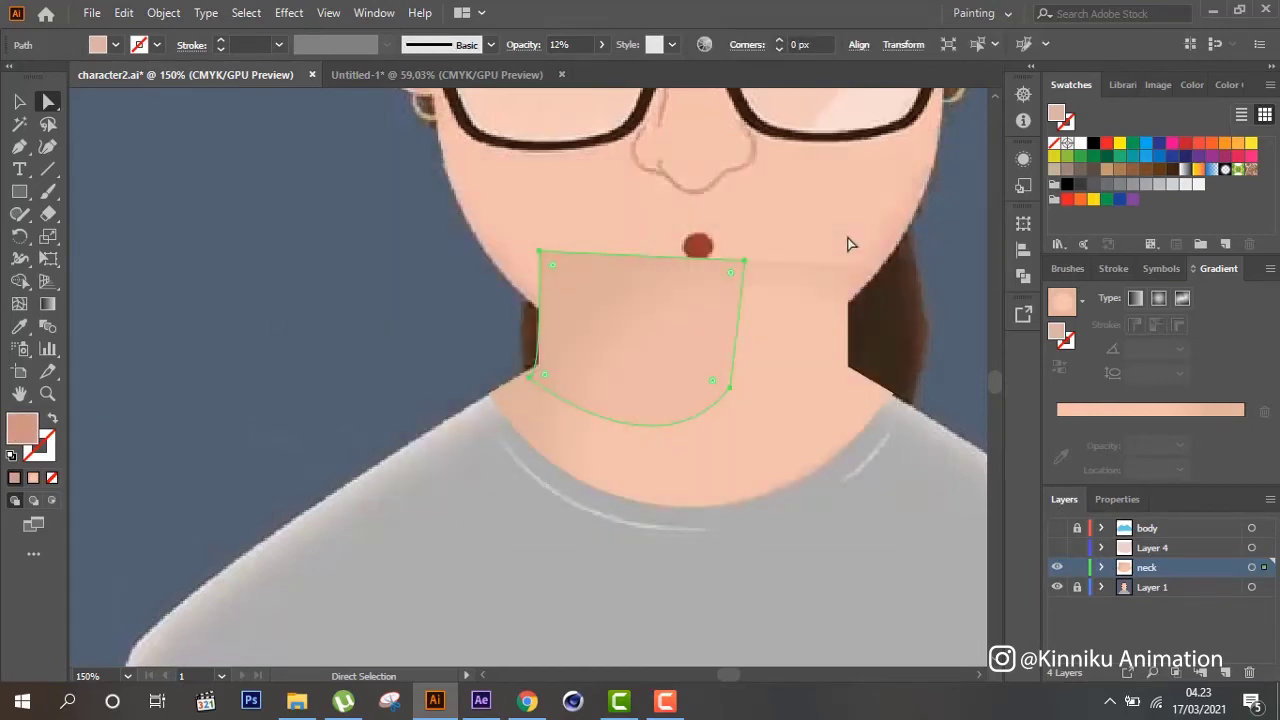
pyautogui.click(20, 102)
pyautogui.click(542, 356)
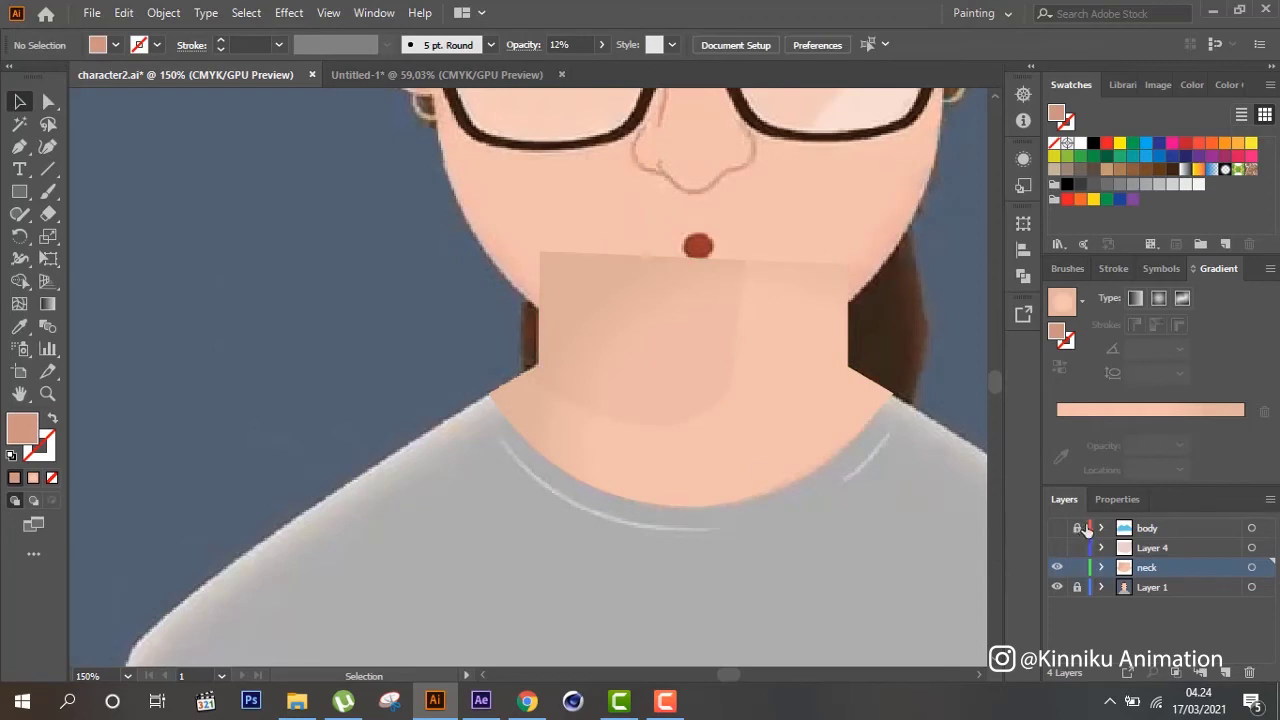
# Toggle the neck layer to compare, then change the shadow fill to a slightly redder skin tone
pyautogui.click(1058, 548)
pyautogui.click(1058, 568)
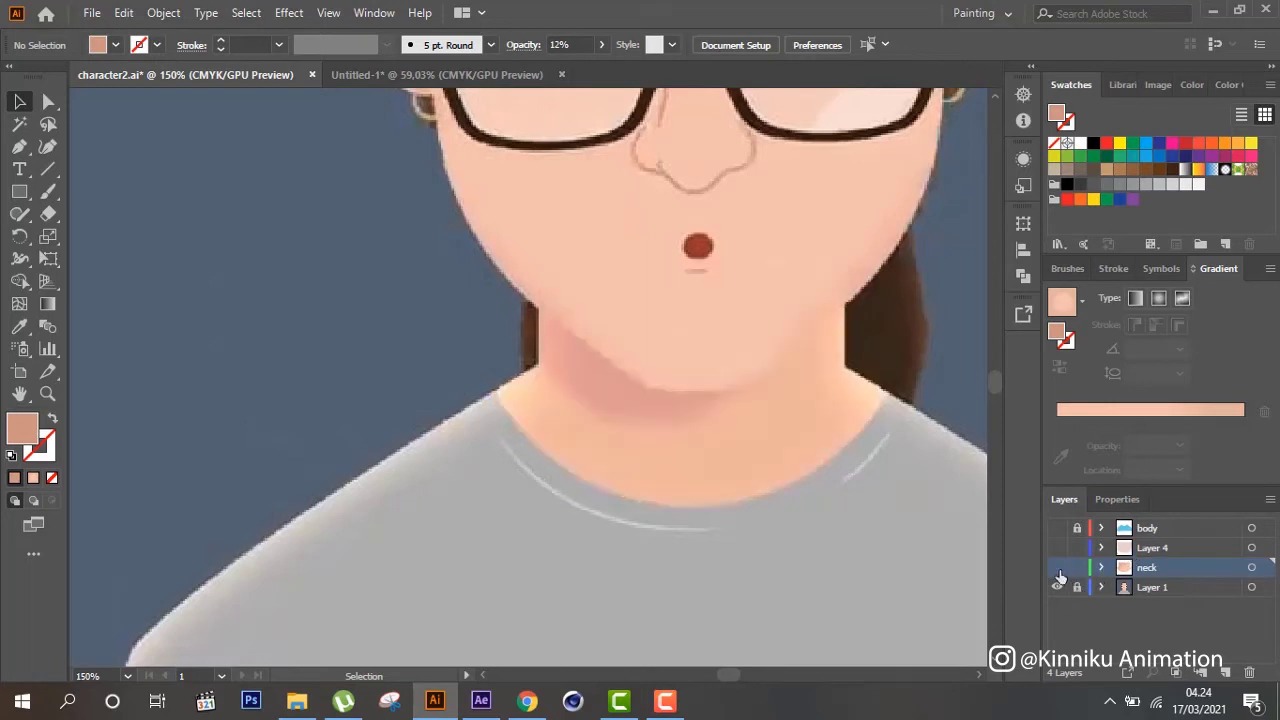
pyautogui.click(1058, 568)
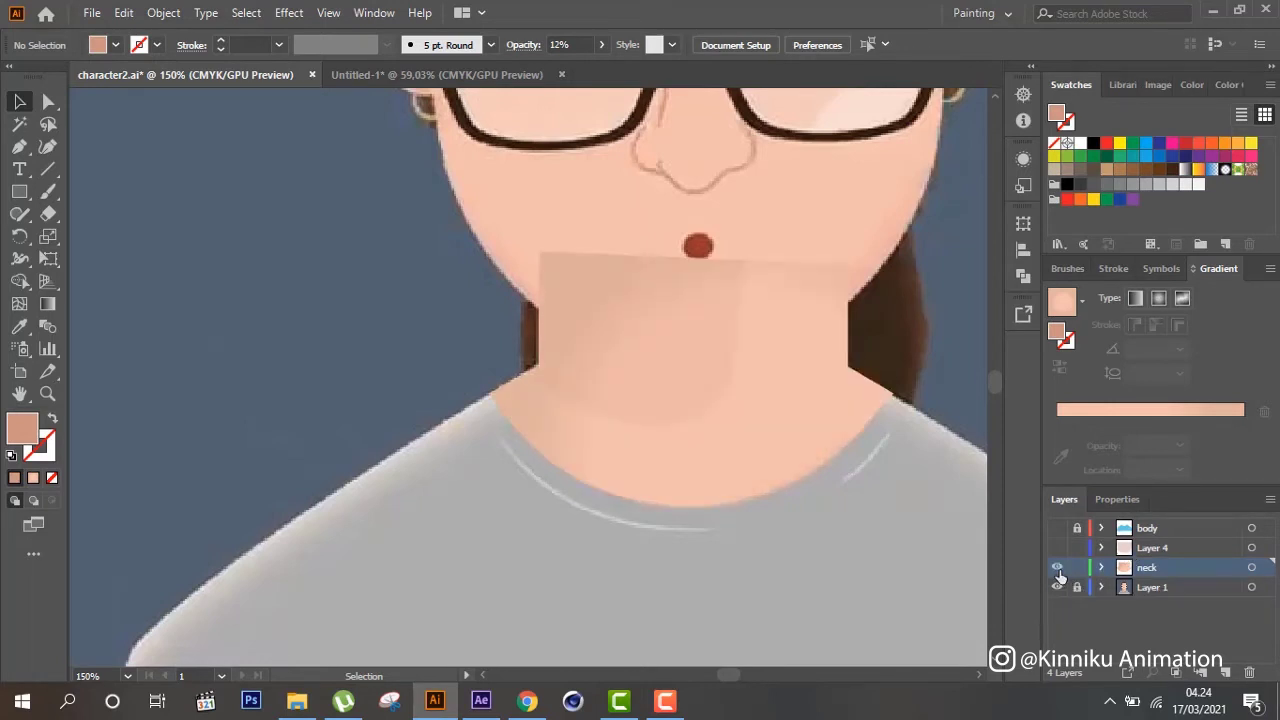
pyautogui.click(654, 386)
pyautogui.doubleClick(15, 432)
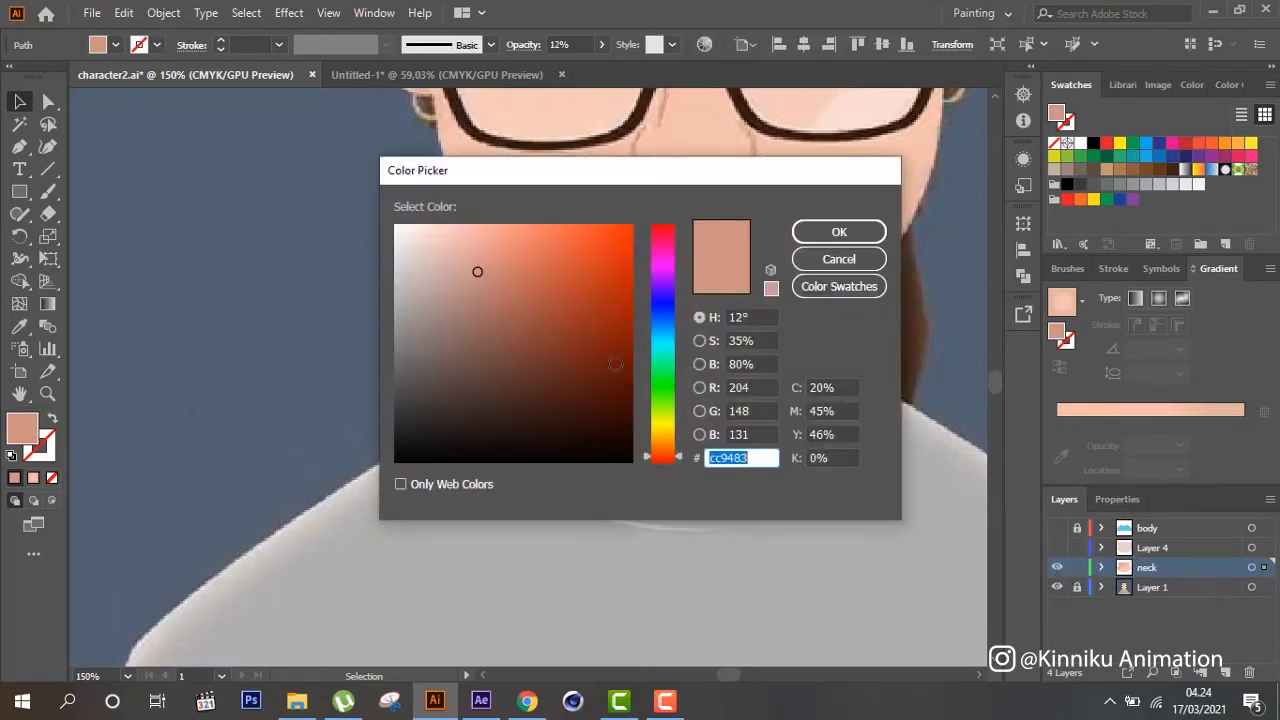
pyautogui.click(521, 272)
pyautogui.press('Return')
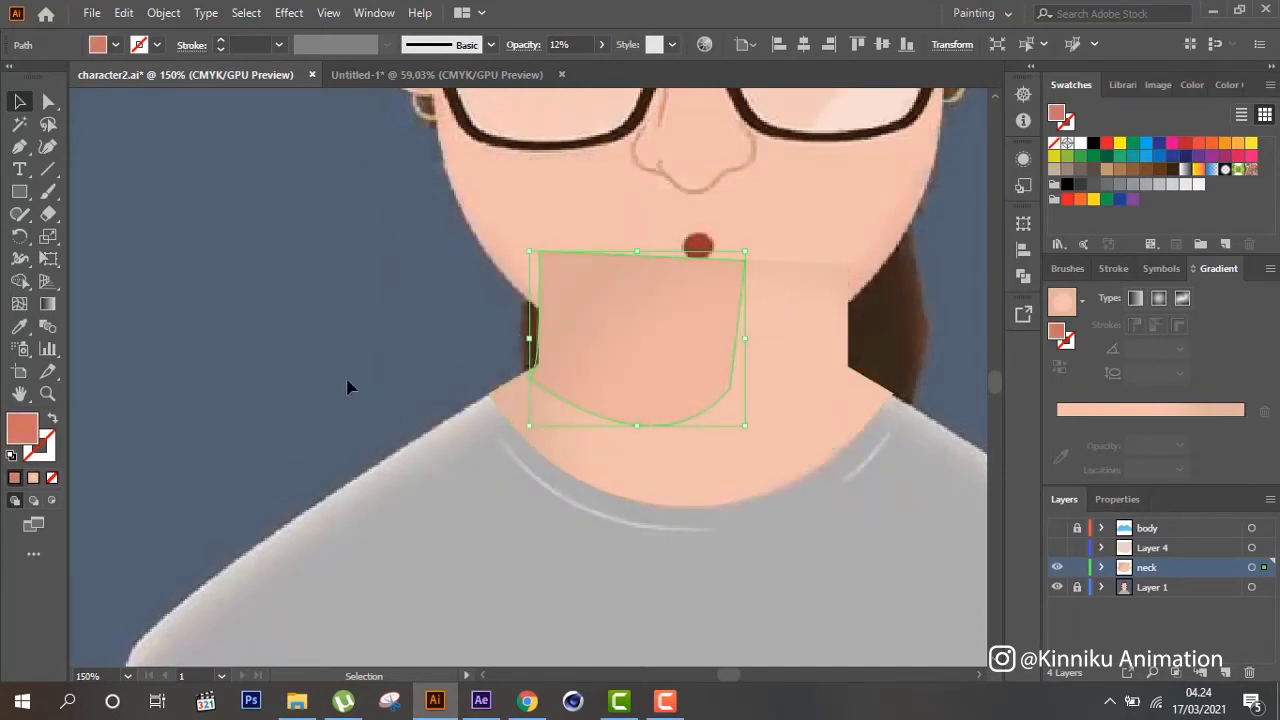
pyautogui.click(347, 387)
pyautogui.click(574, 398)
# Adjust the shadow's lower-left corner, then undo the corner rounding
pyautogui.press('a')
pyautogui.moveTo(529, 377); pyautogui.dragTo(557, 376)
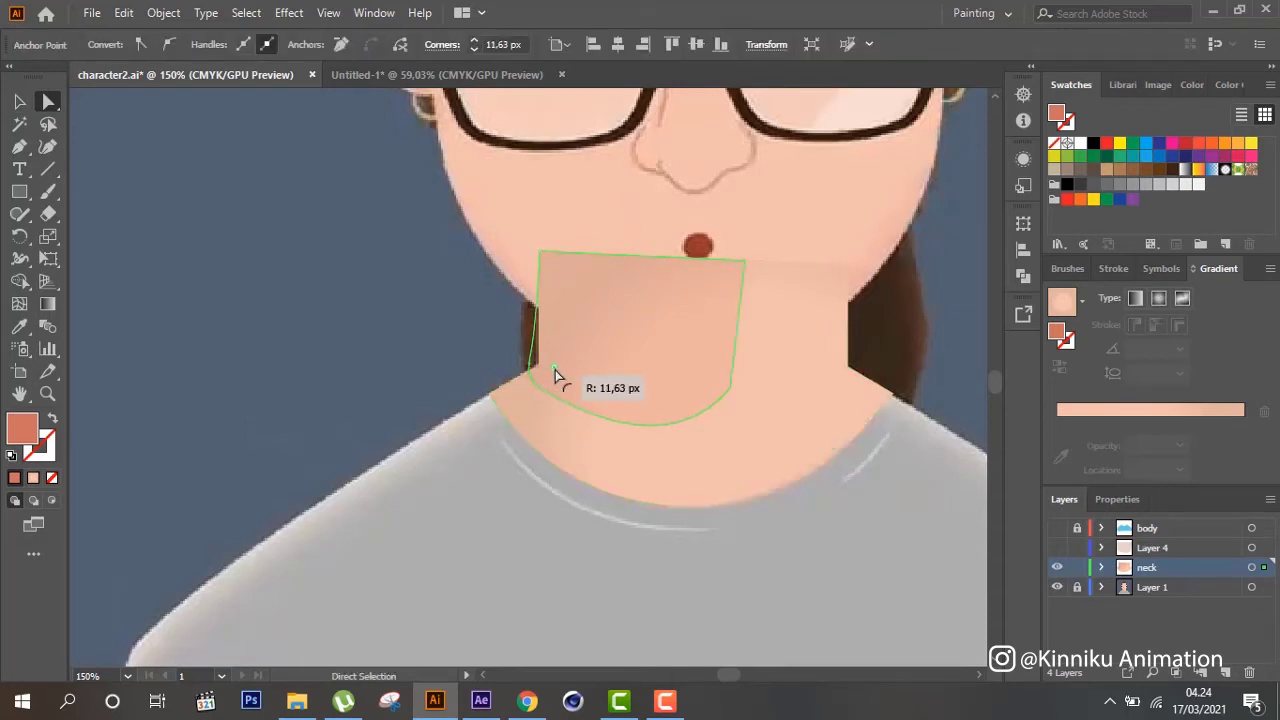
pyautogui.hotkey('ctrl', 'z')
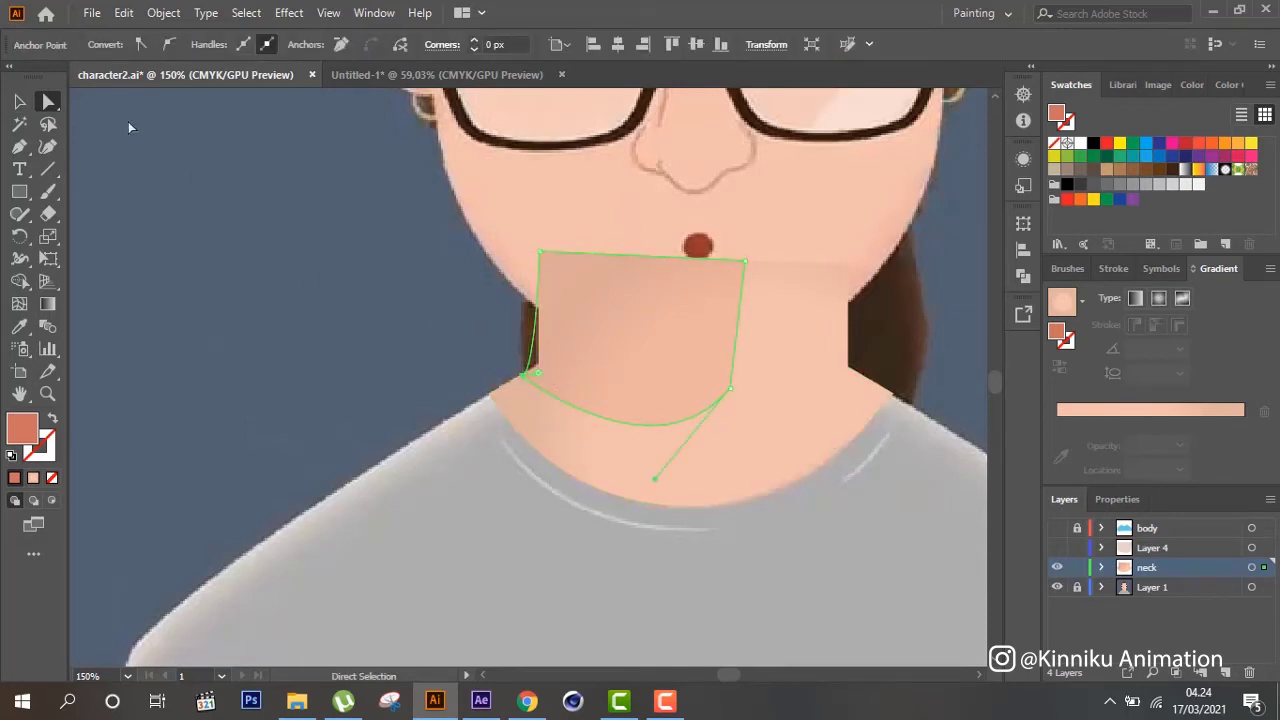
# Add an anchor point on the shadow's left edge, nudge it, then hide the neck layer
pyautogui.moveTo(19, 146); pyautogui.dragTo(80, 168)
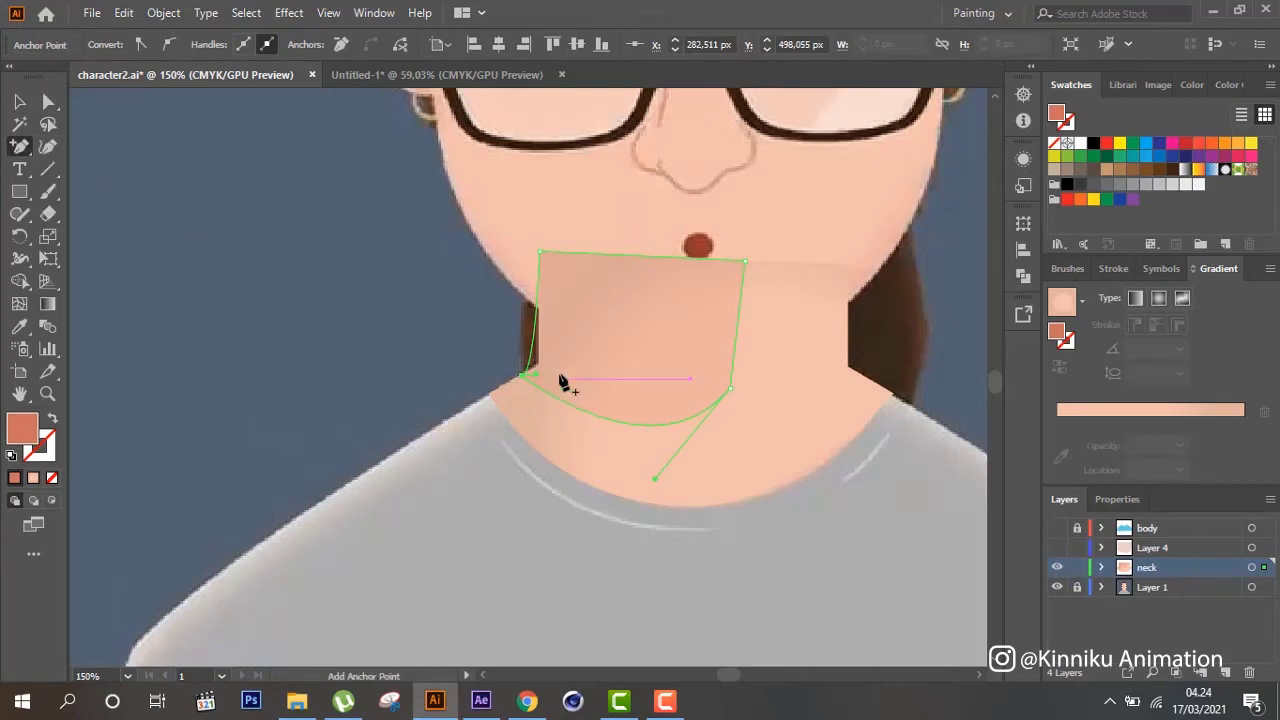
pyautogui.click(532, 352)
pyautogui.click(50, 101)
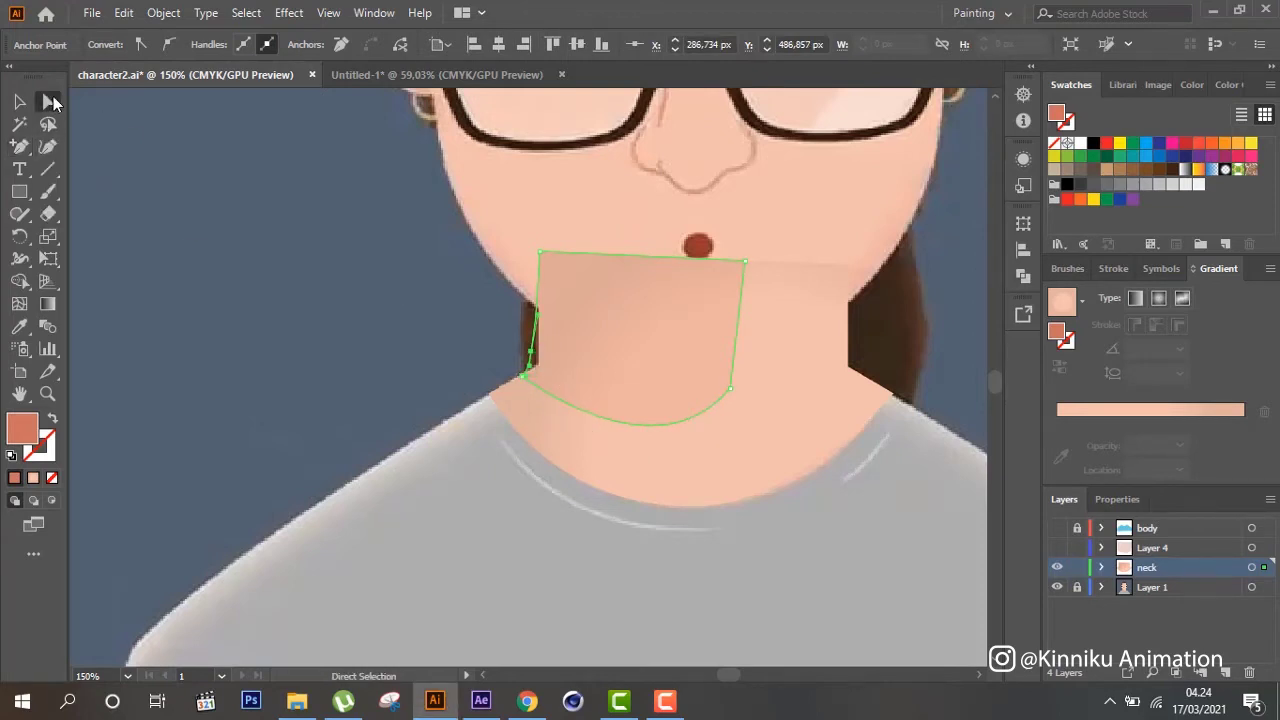
pyautogui.moveTo(531, 352); pyautogui.dragTo(537, 363)
pyautogui.click(525, 377)
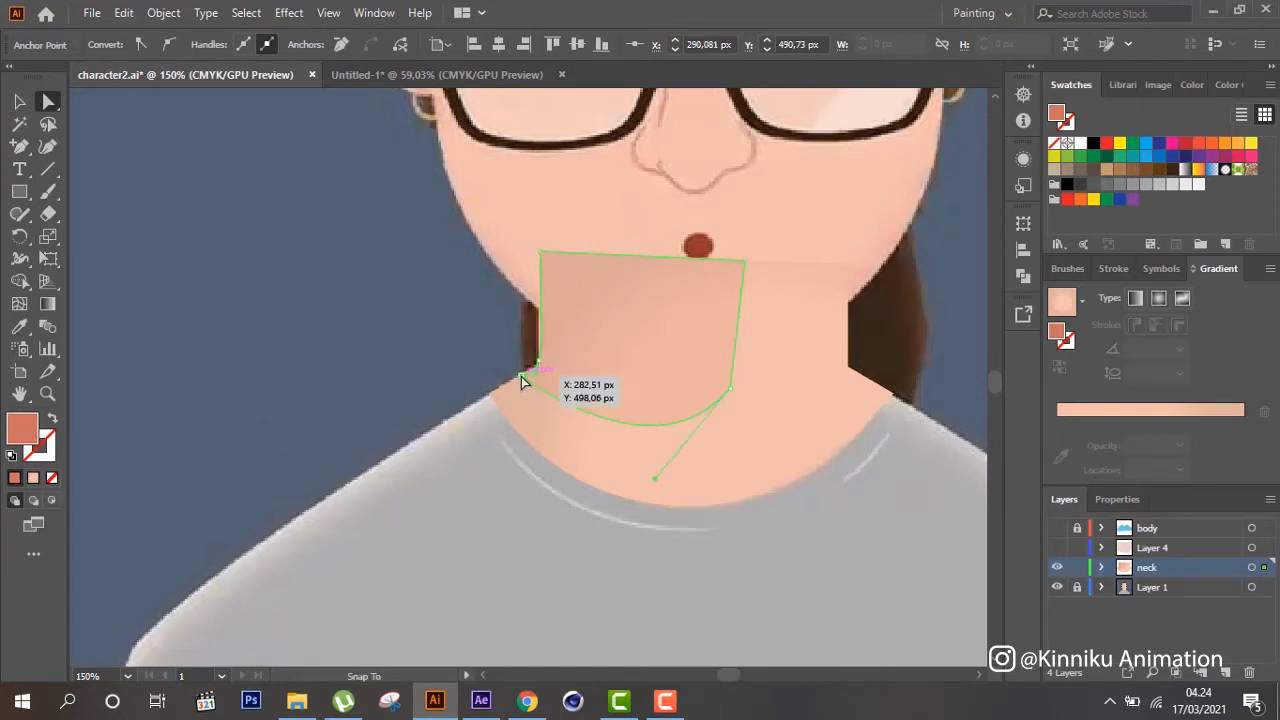
pyautogui.click(19, 101)
pyautogui.click(260, 314)
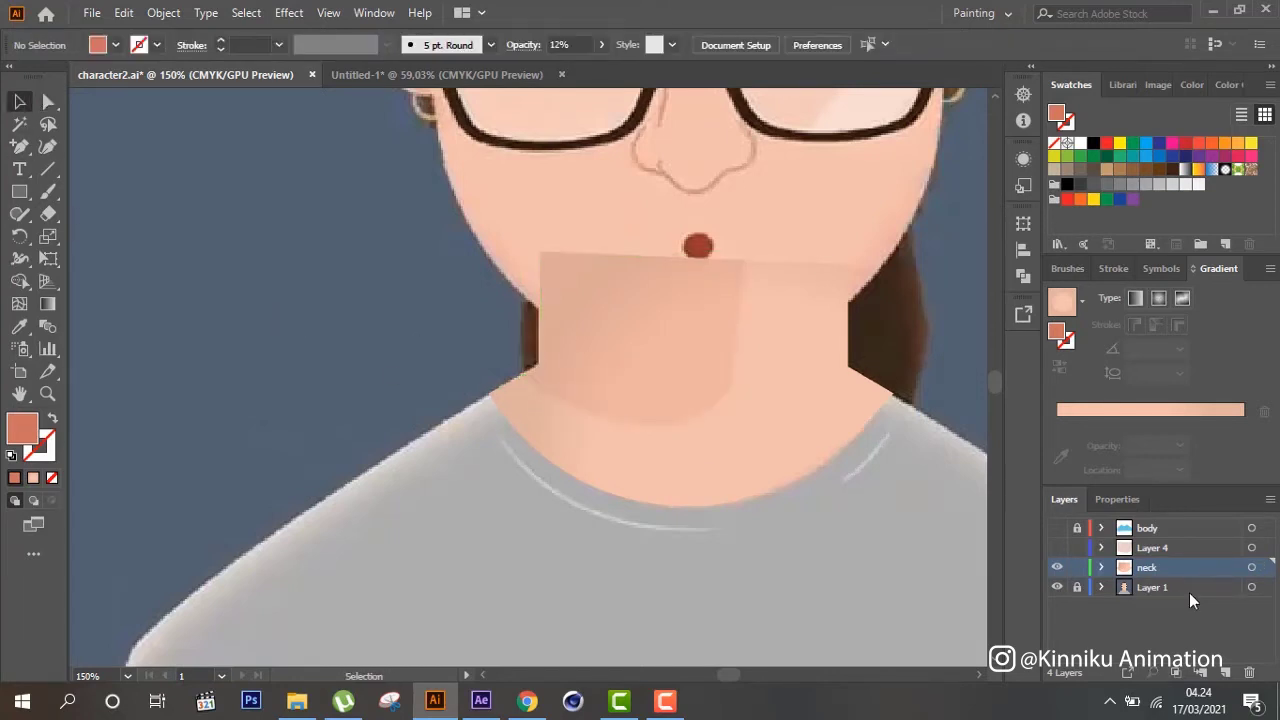
pyautogui.click(1058, 568)
# Show the neck layer and refill the chin shadow with a stronger red-orange
pyautogui.click(1058, 568)
pyautogui.click(600, 400)
pyautogui.doubleClick(22, 428)
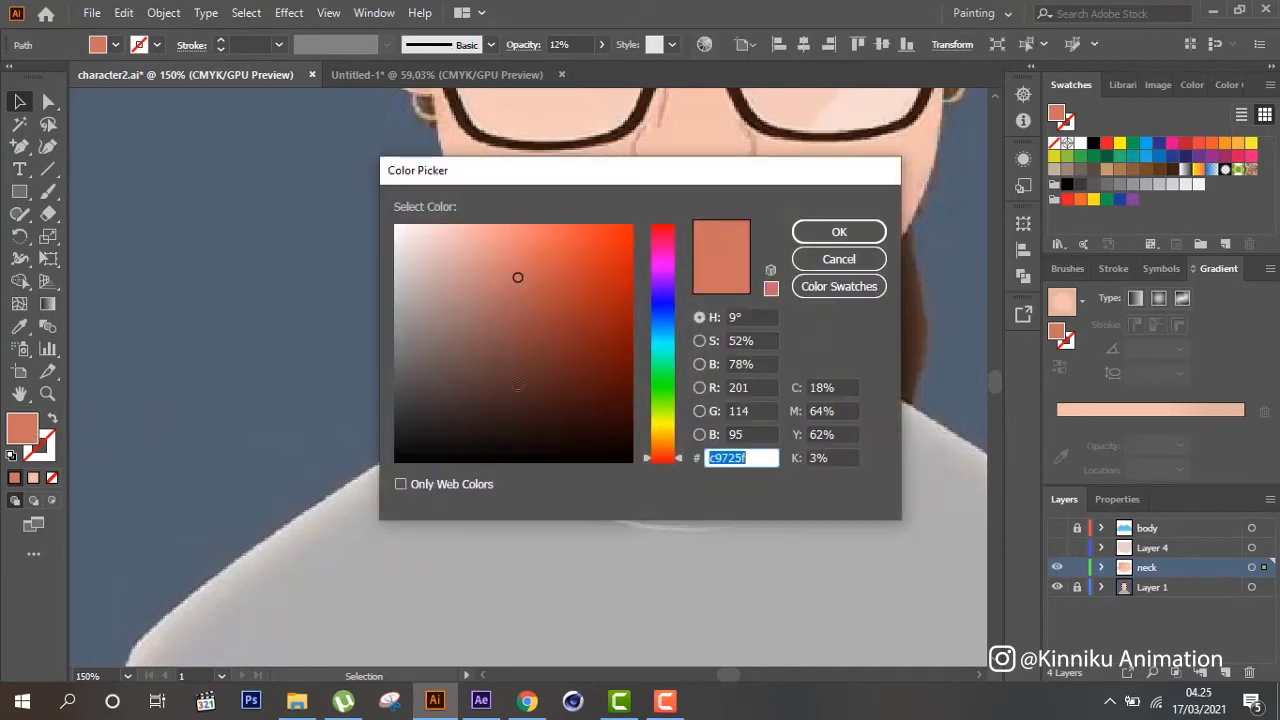
pyautogui.click(585, 277)
pyautogui.click(839, 231)
pyautogui.click(343, 380)
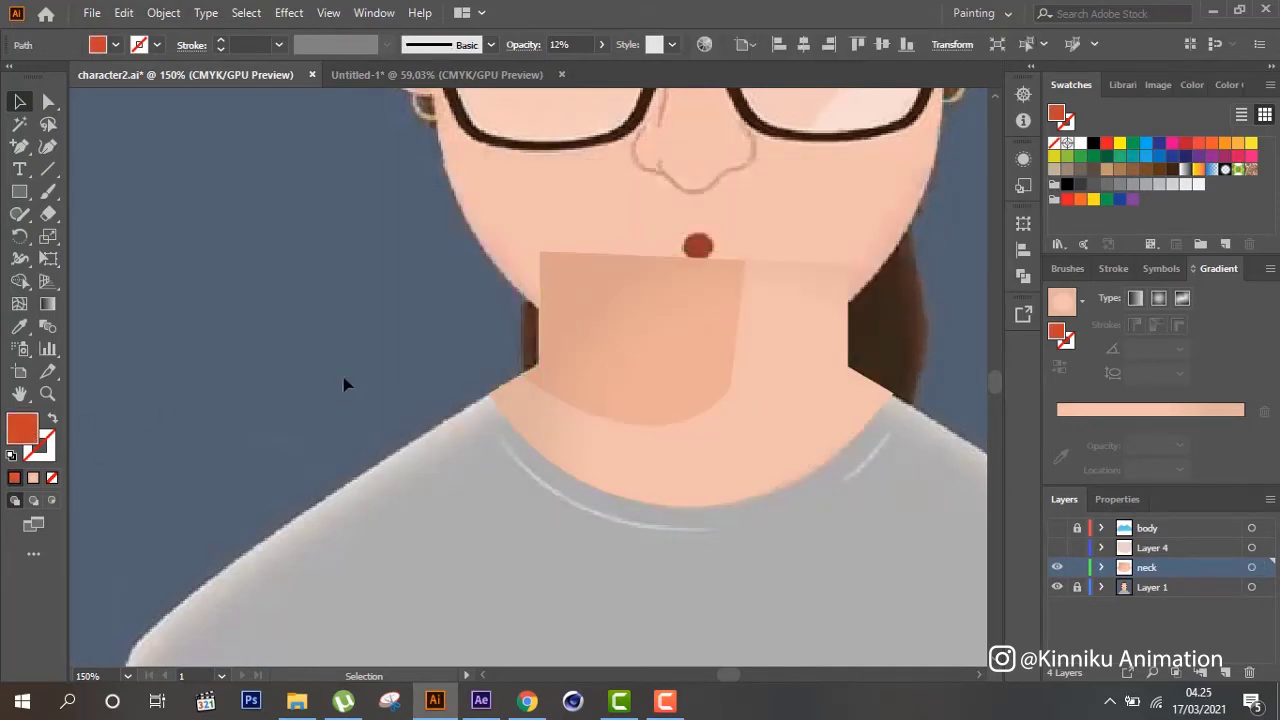
# Toggle the neck layer to compare the shading, then reselect the chin shadow
pyautogui.click(1058, 568)
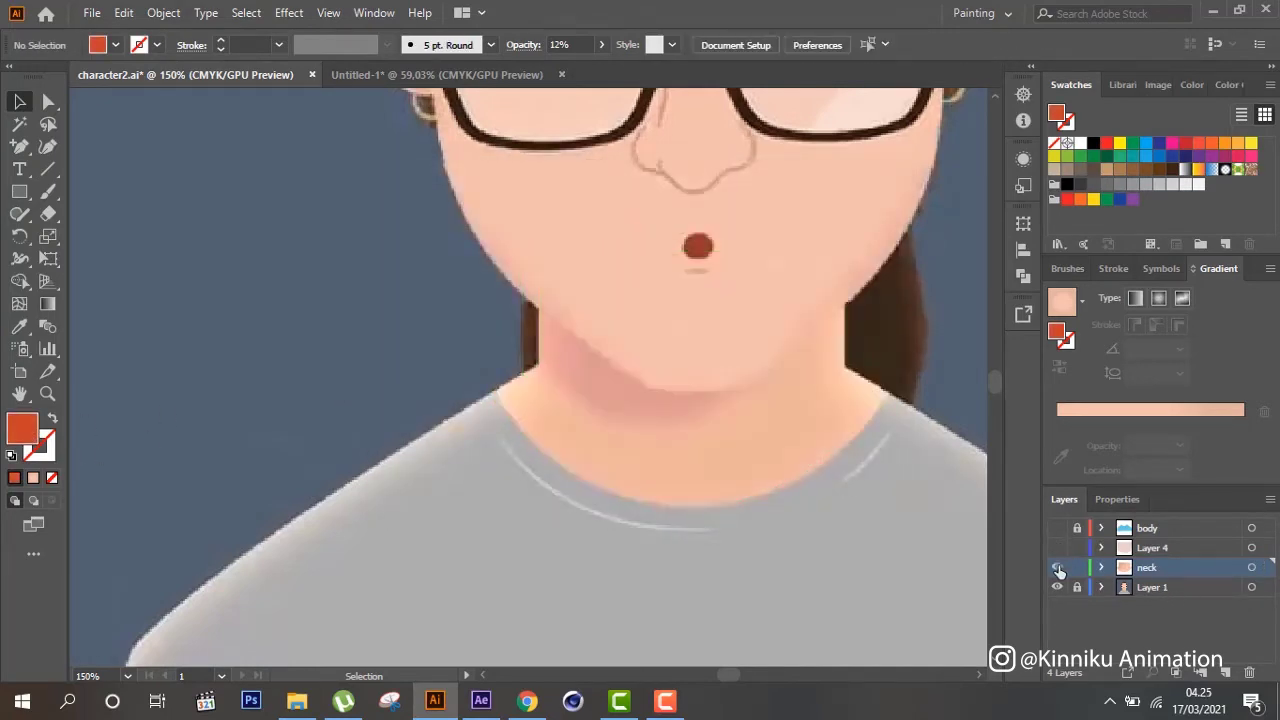
pyautogui.click(1058, 568)
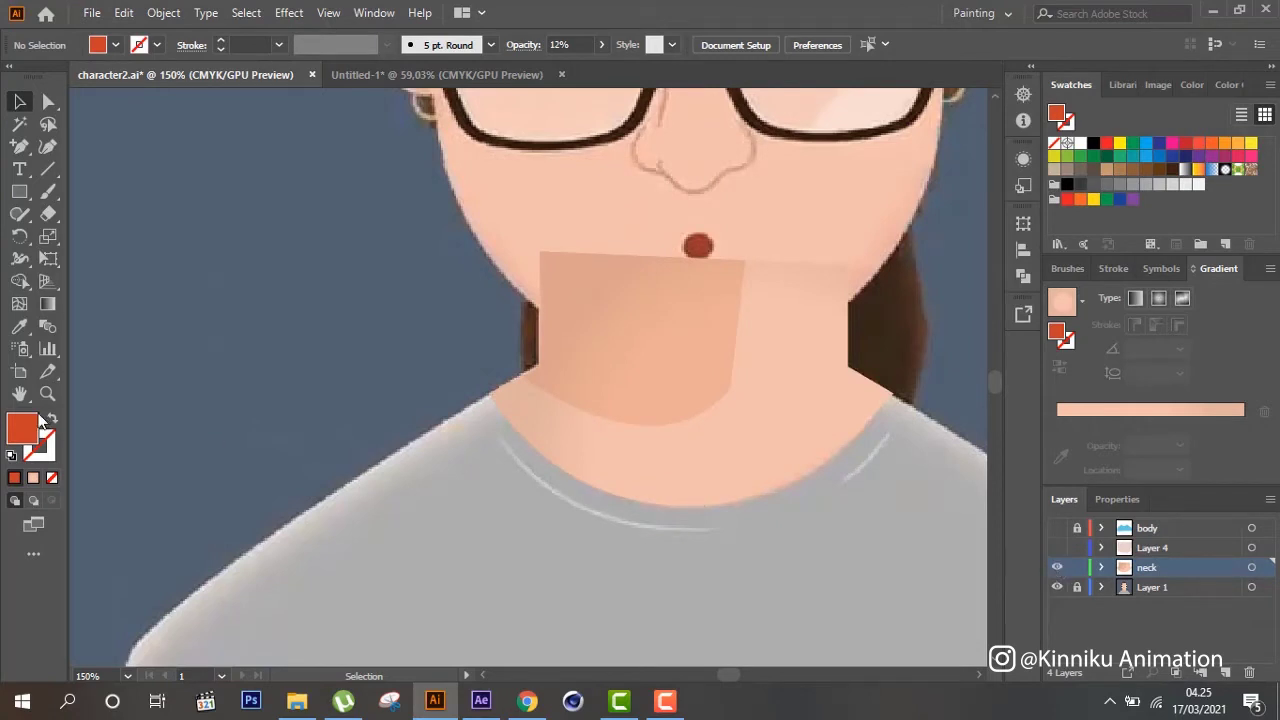
pyautogui.click(48, 303)
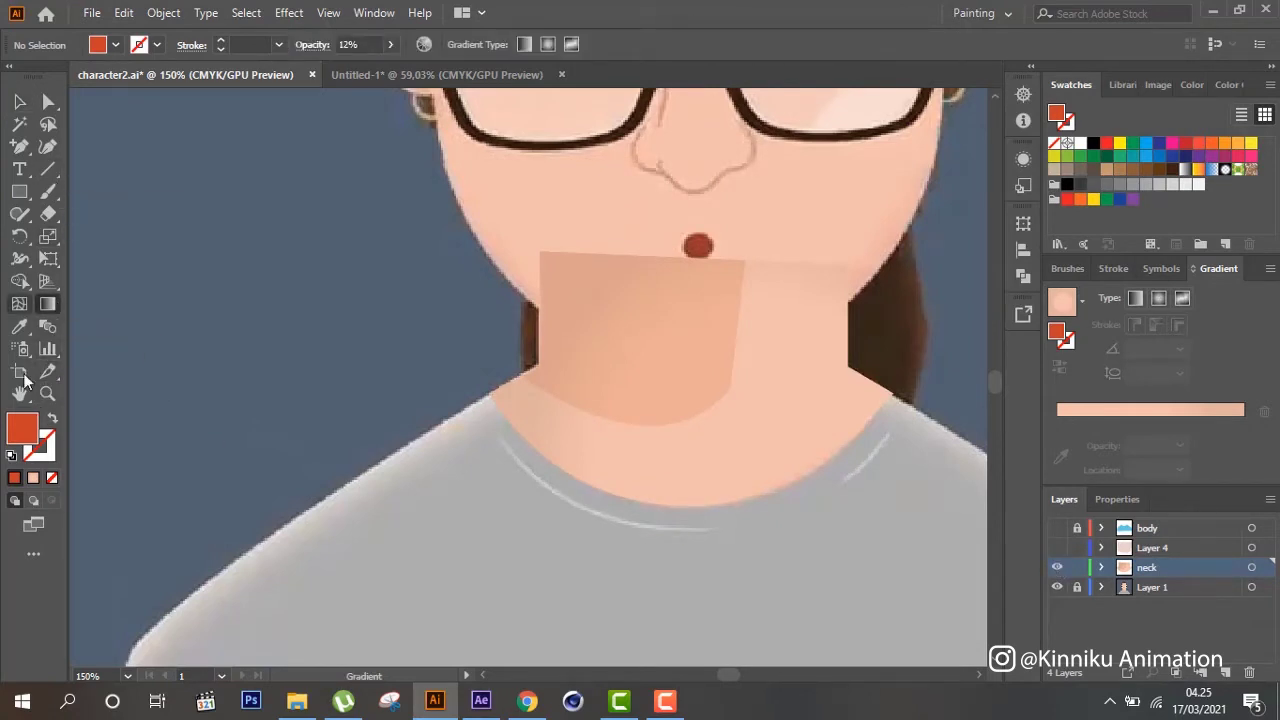
pyautogui.click(19, 101)
pyautogui.click(630, 297)
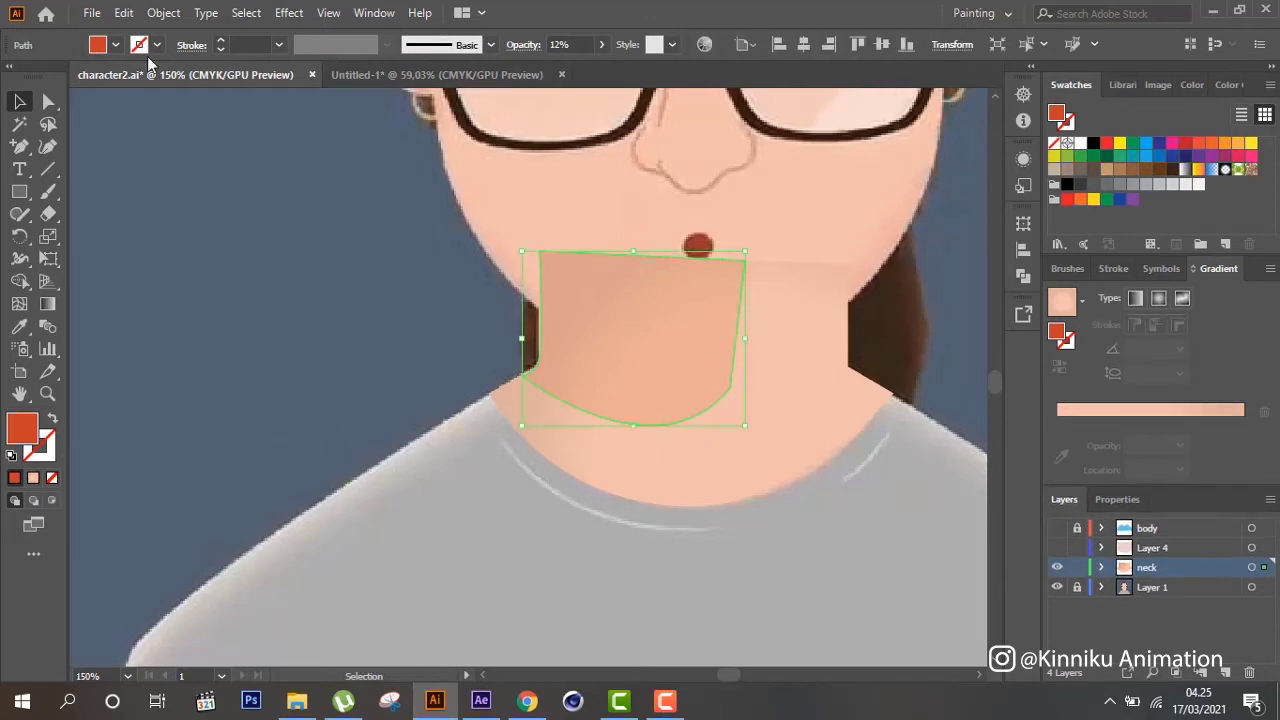
# Fill the chin shadow with the Orange, Yellow gradient preset
pyautogui.click(115, 45)
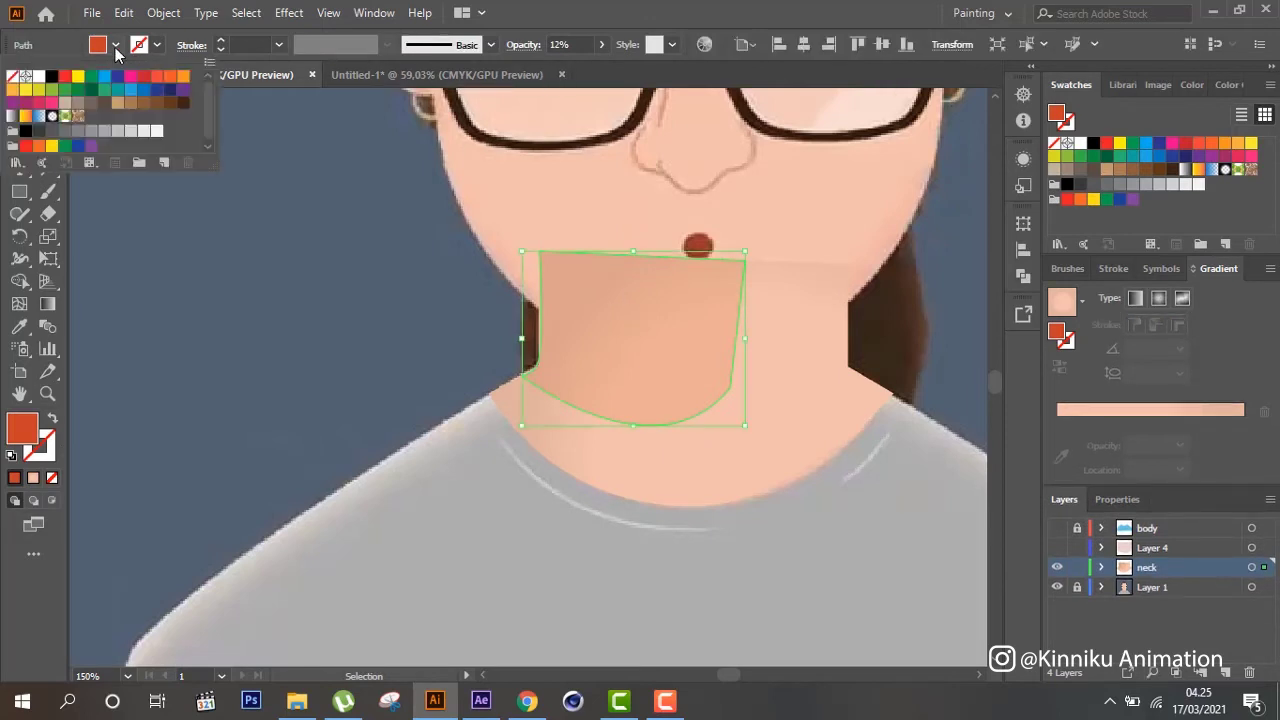
pyautogui.click(26, 117)
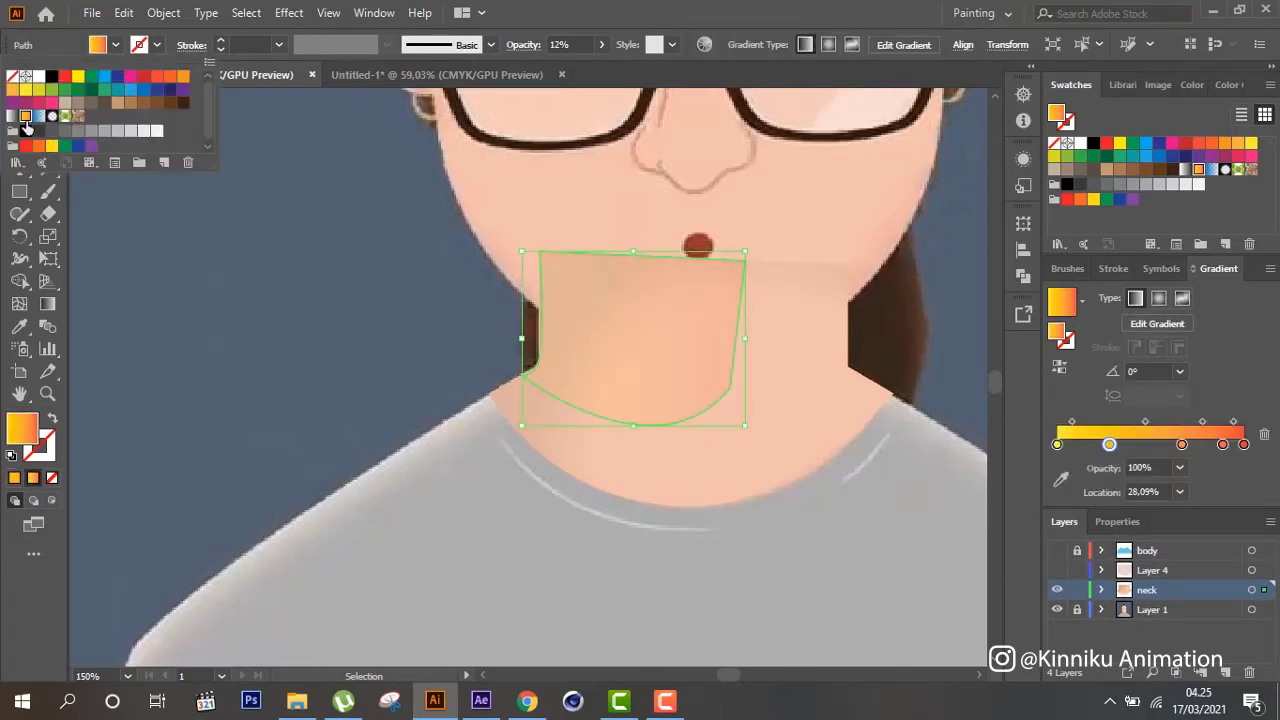
pyautogui.click(47, 303)
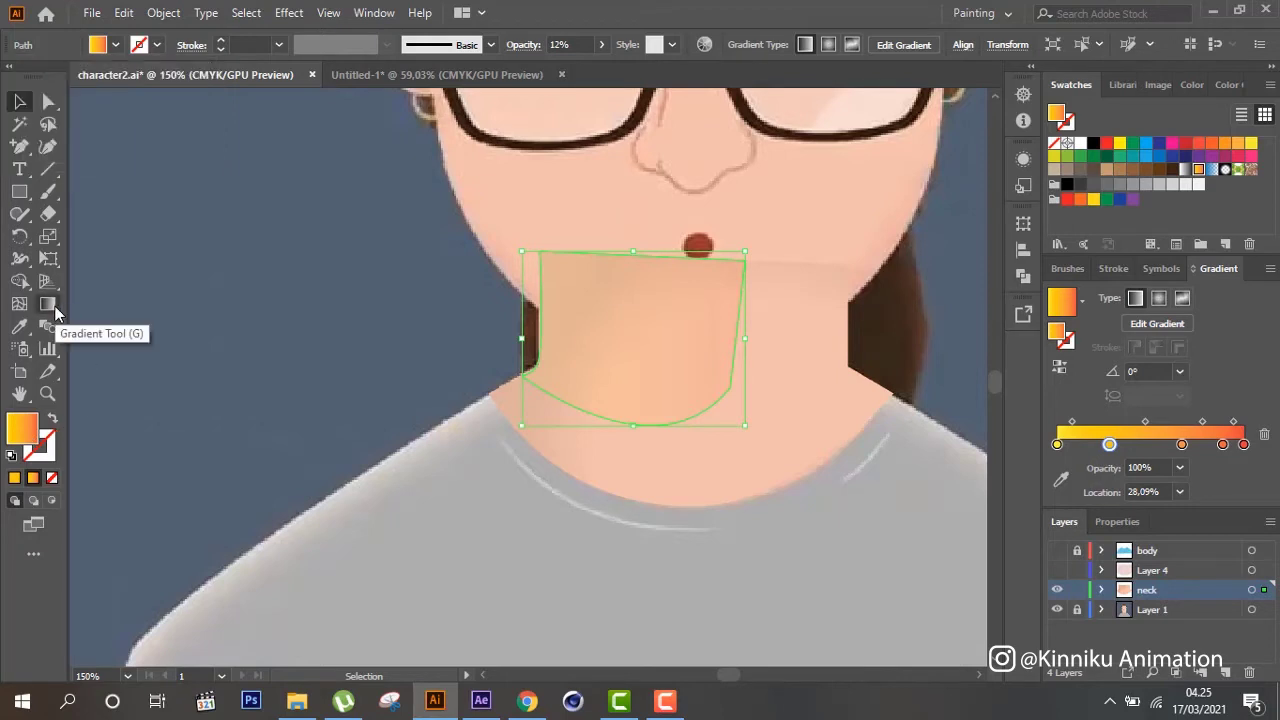
# Recolour the first two gradient stops orange
pyautogui.click(1057, 444)
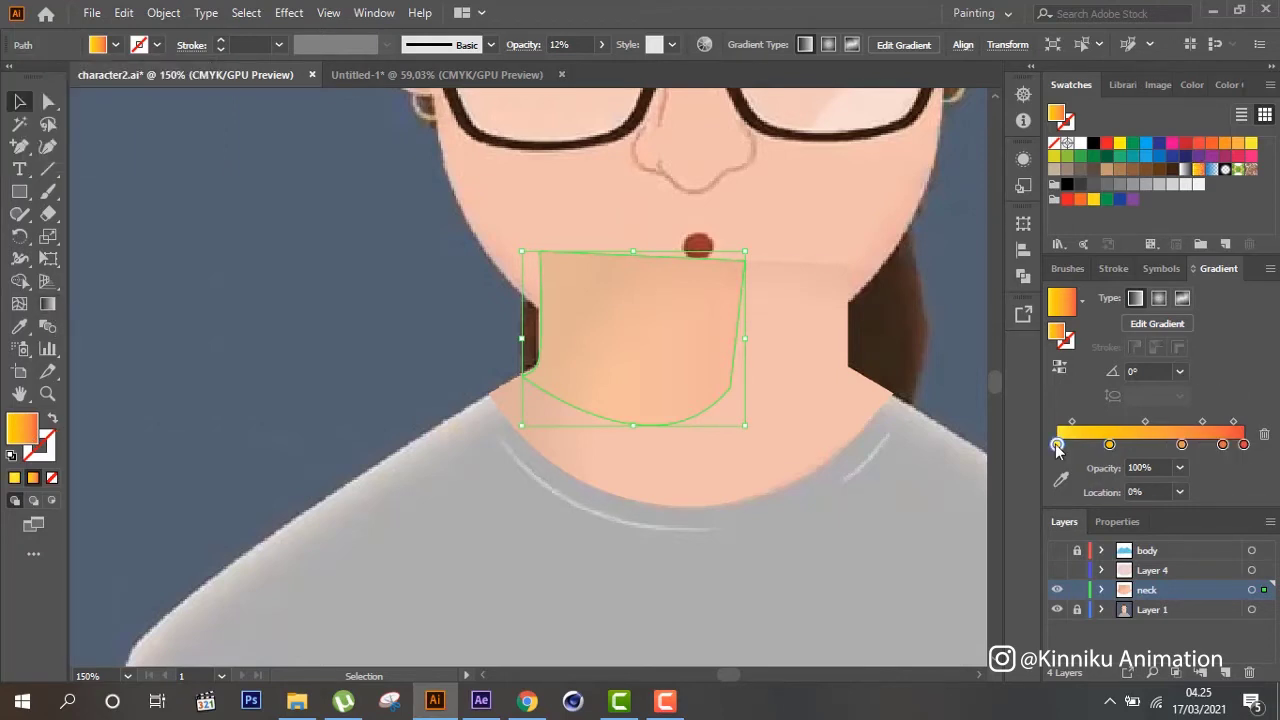
pyautogui.doubleClick(1057, 444)
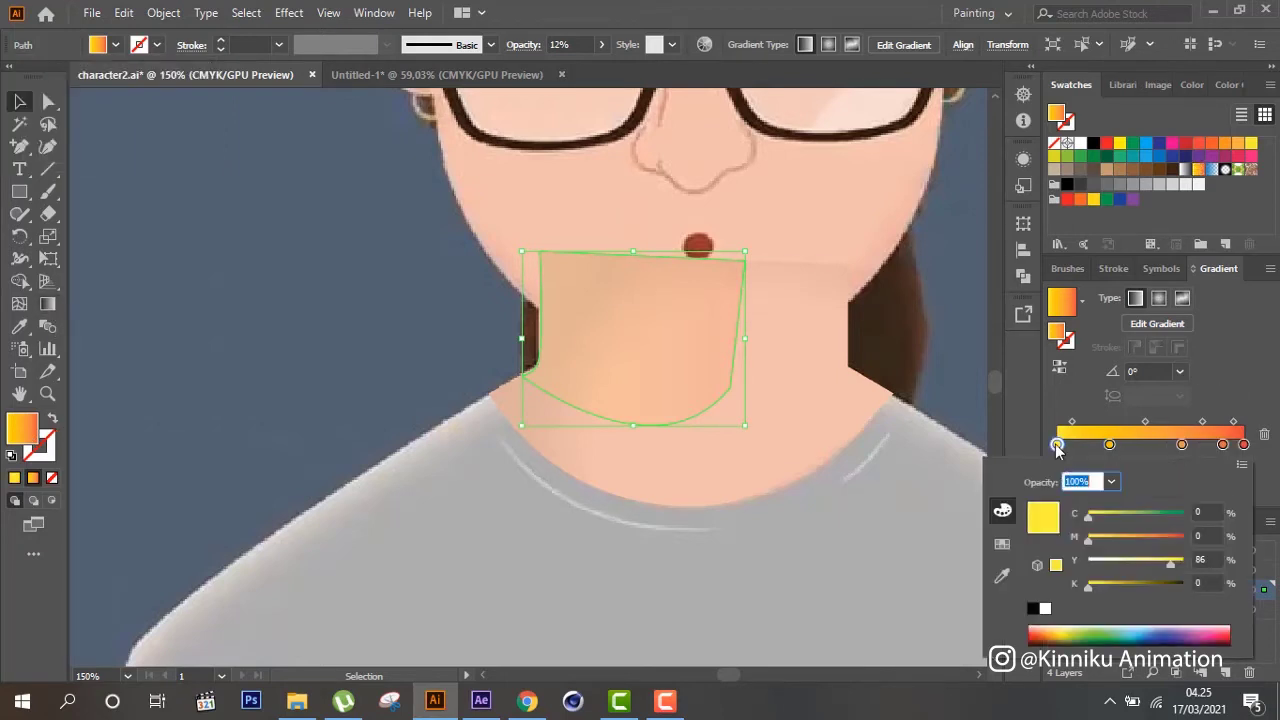
pyautogui.click(1145, 537)
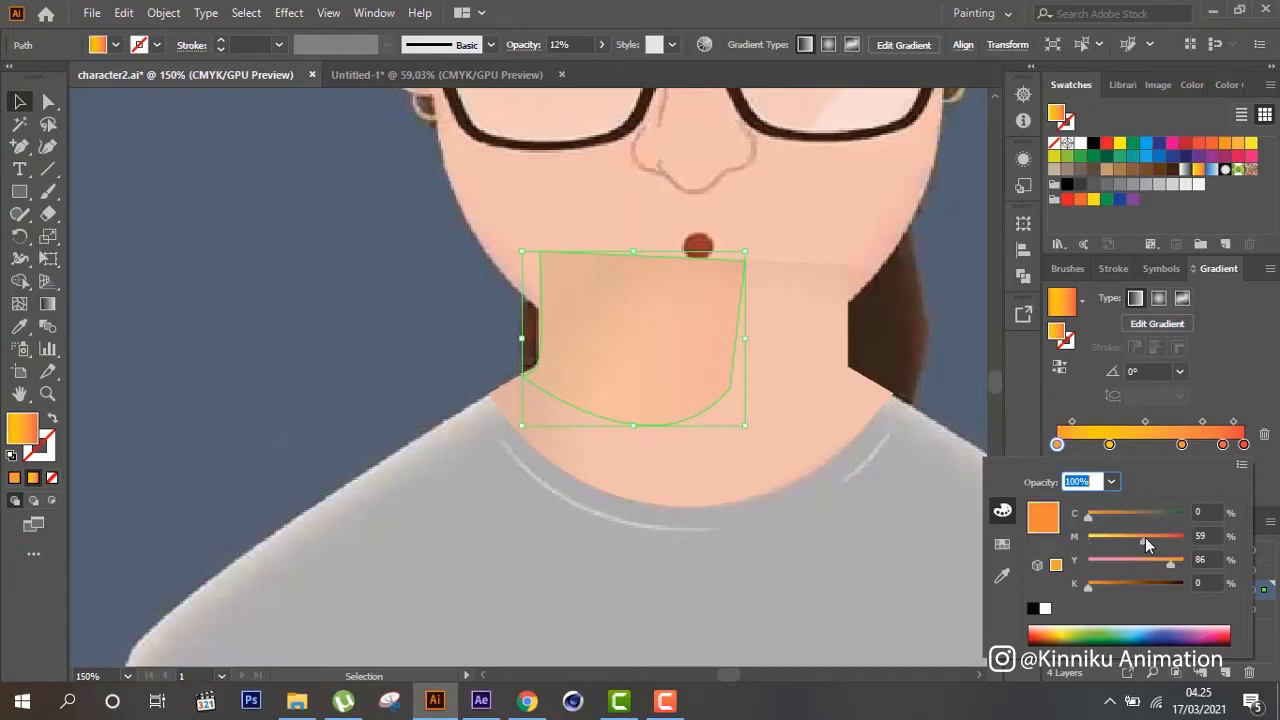
pyautogui.click(1110, 445)
pyautogui.doubleClick(1110, 445)
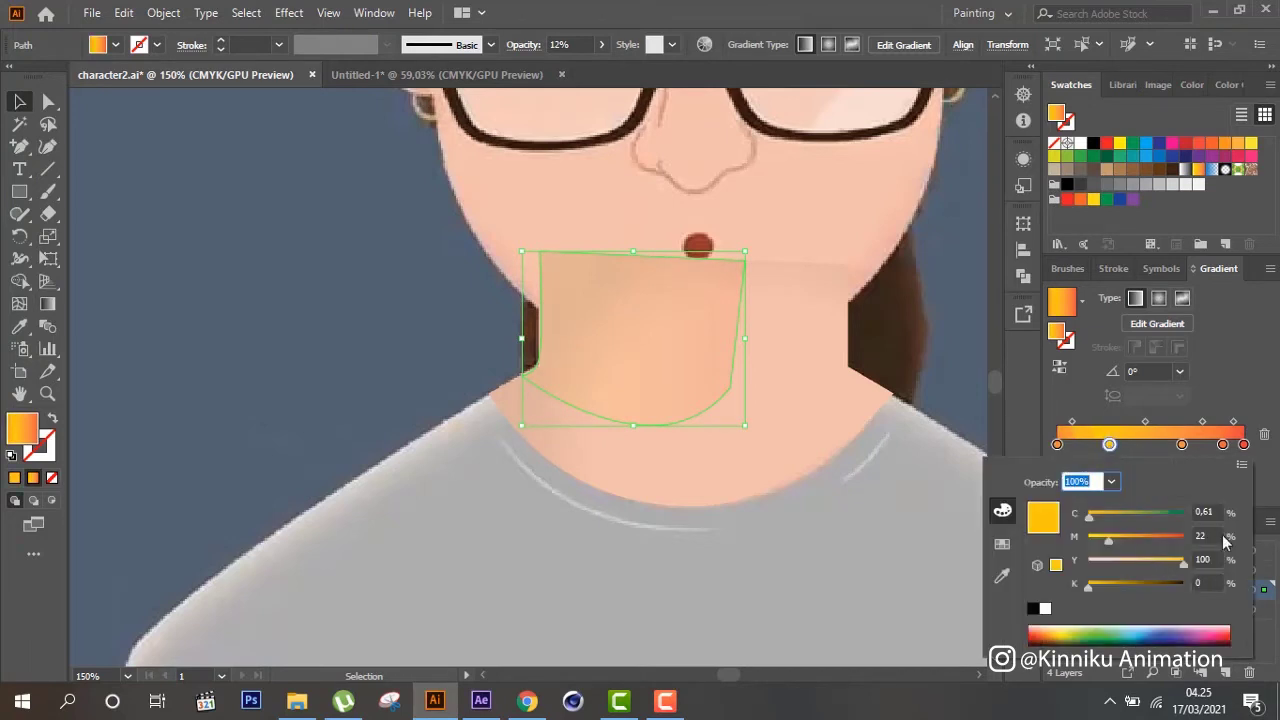
pyautogui.click(1137, 538)
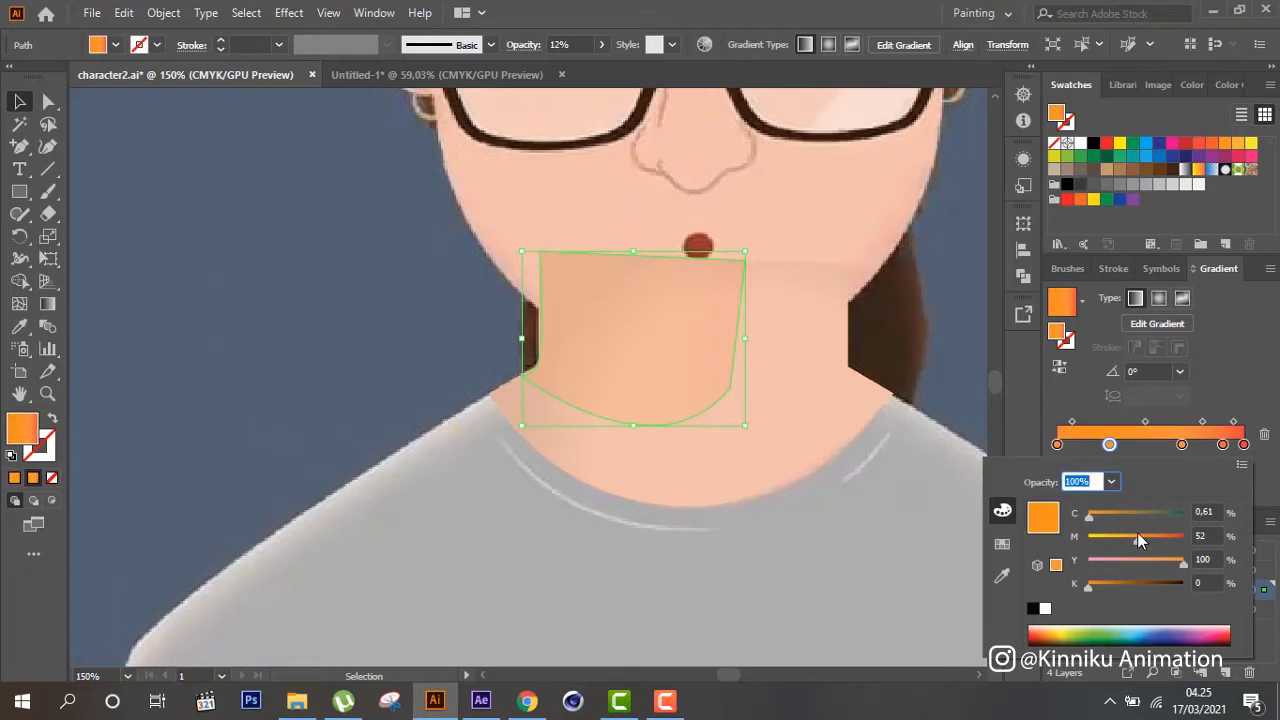
pyautogui.click(166, 169)
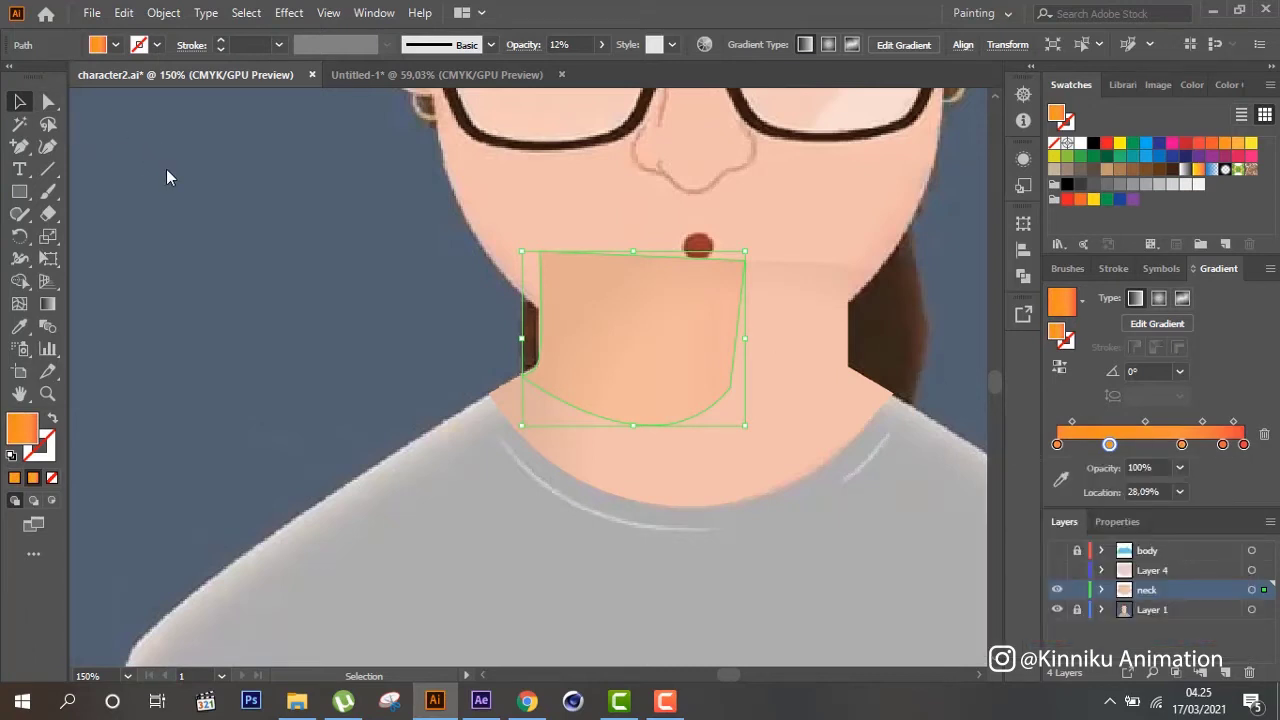
# Lower the shadow's opacity to 6%, toggling the neck layer to compare
pyautogui.click(697, 374)
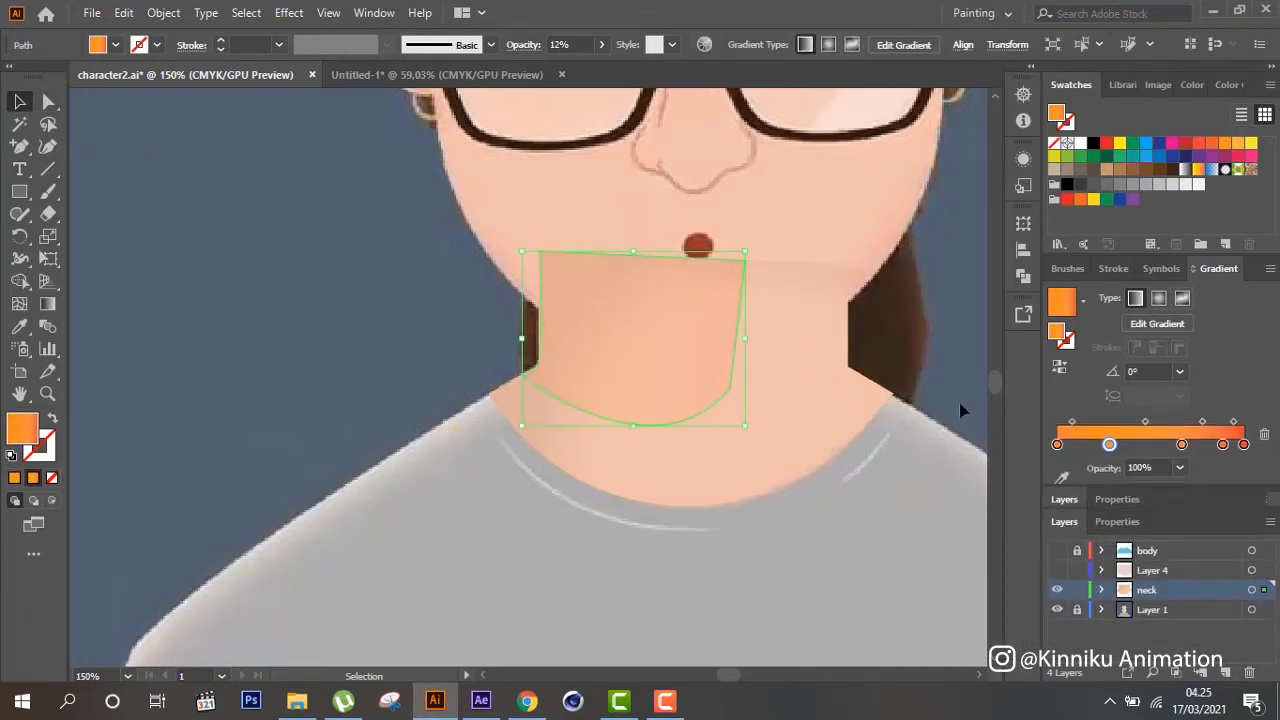
pyautogui.click(955, 363)
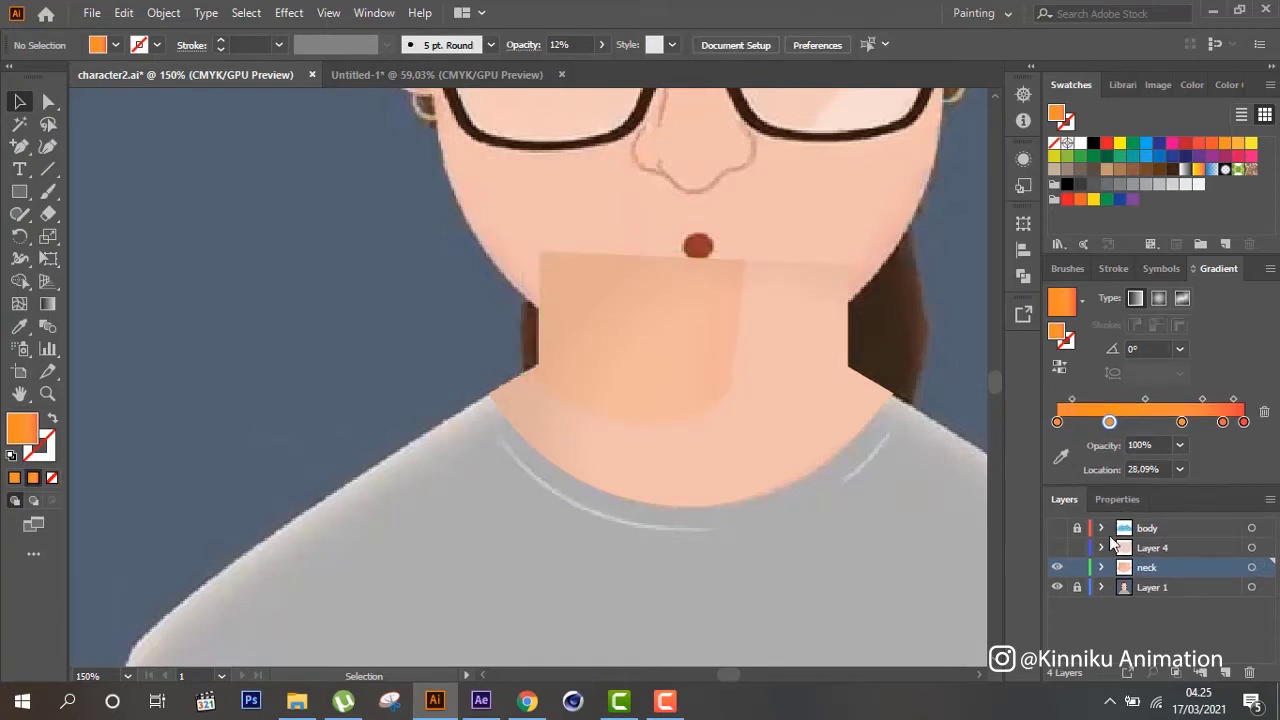
pyautogui.click(1059, 571)
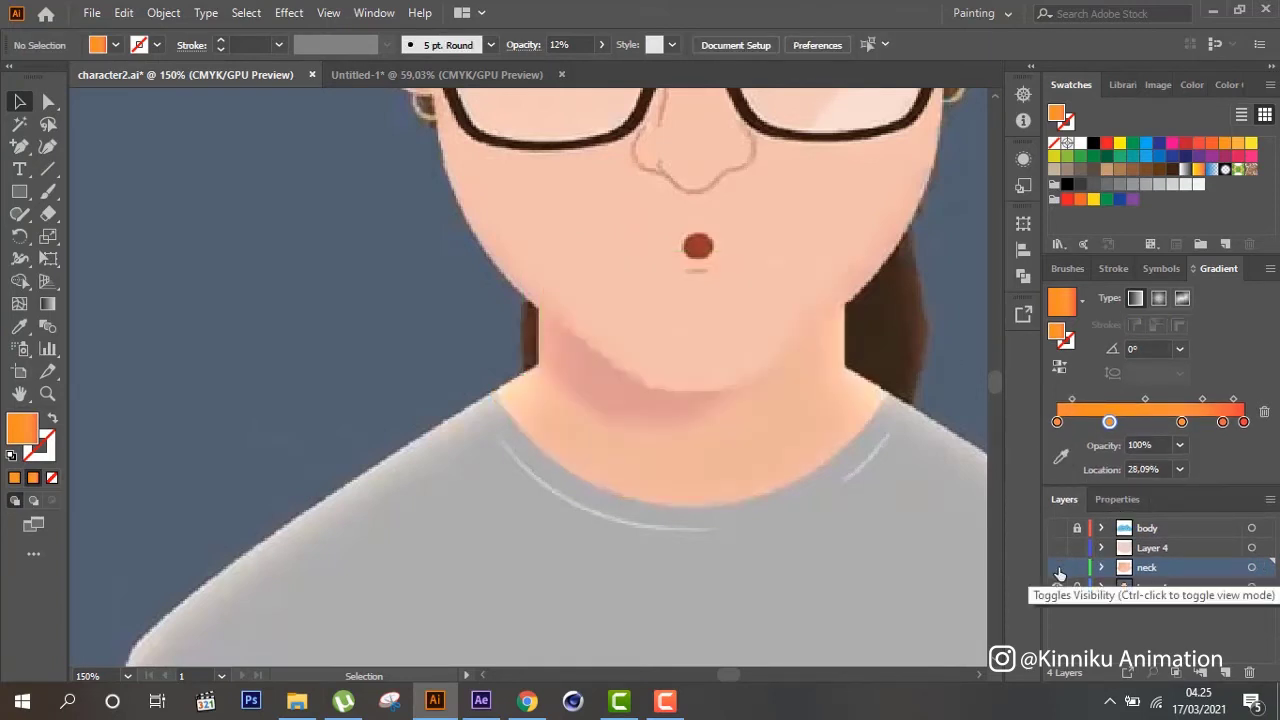
pyautogui.click(1059, 571)
pyautogui.click(676, 380)
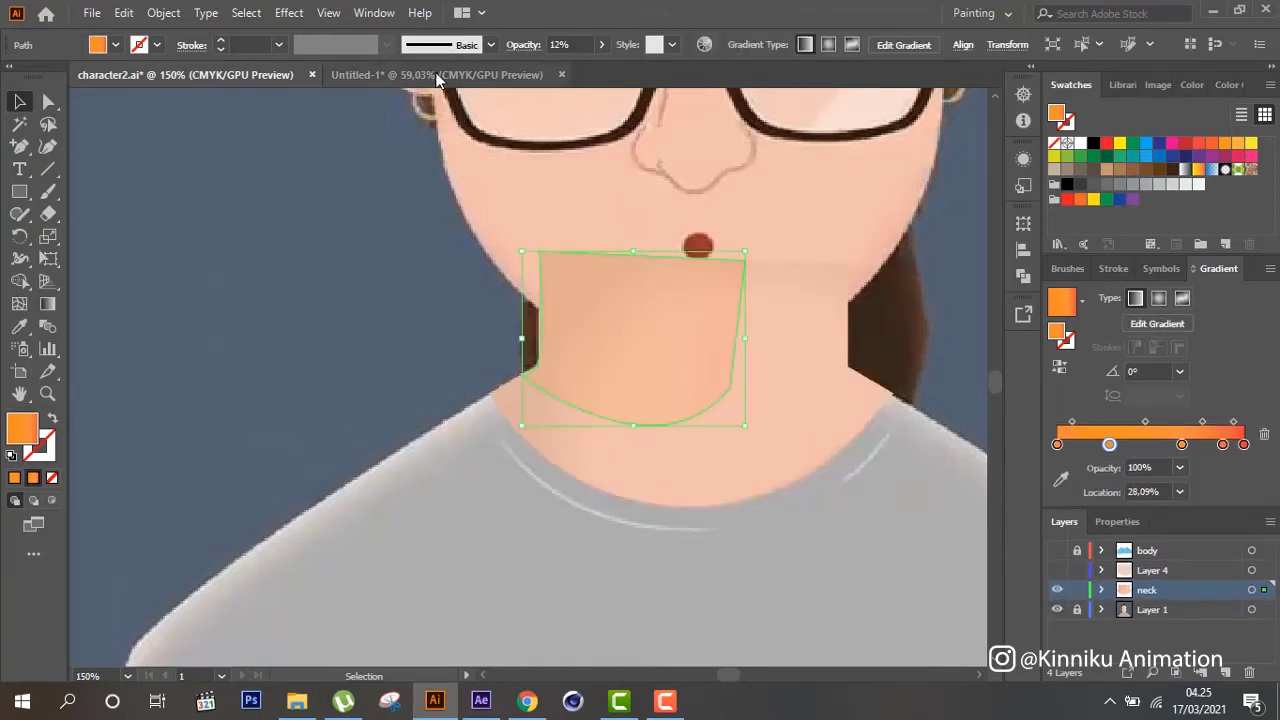
pyautogui.scroll(-4, 579, 45)
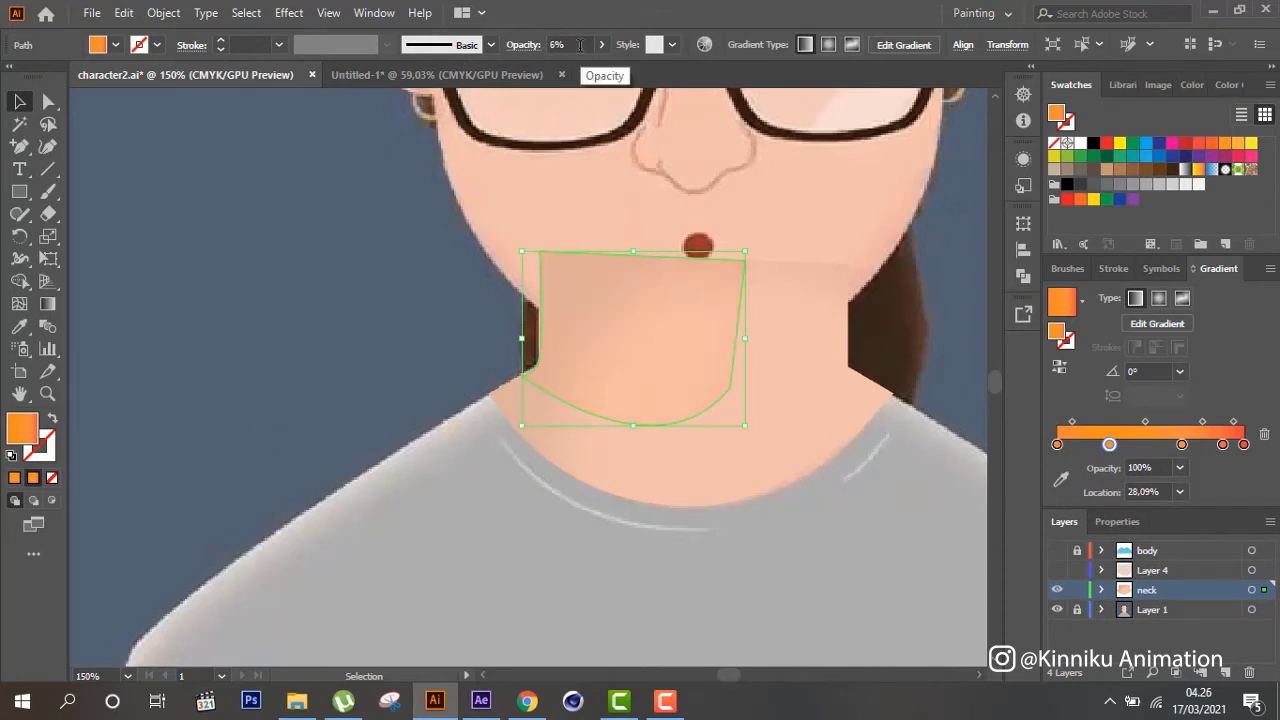
pyautogui.click(279, 377)
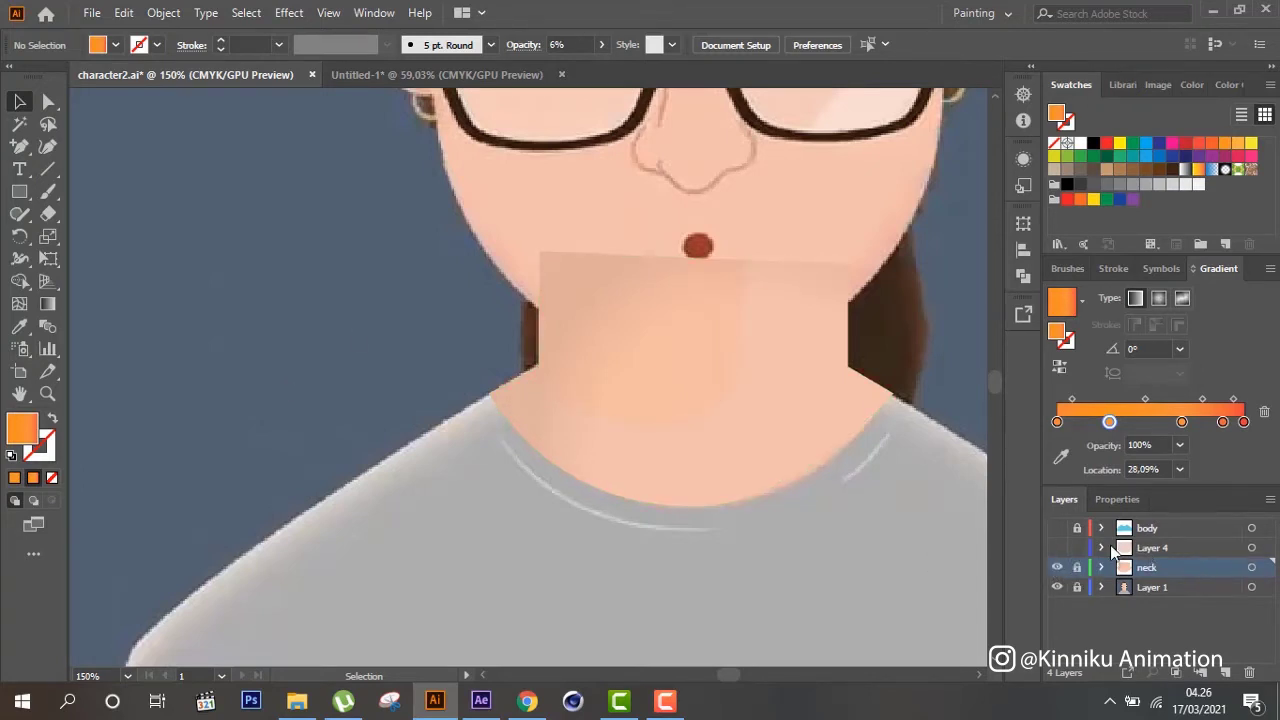
# Delete the chin shape from Layer 4 and hide the neck layer
pyautogui.click(1057, 548)
pyautogui.click(1251, 547)
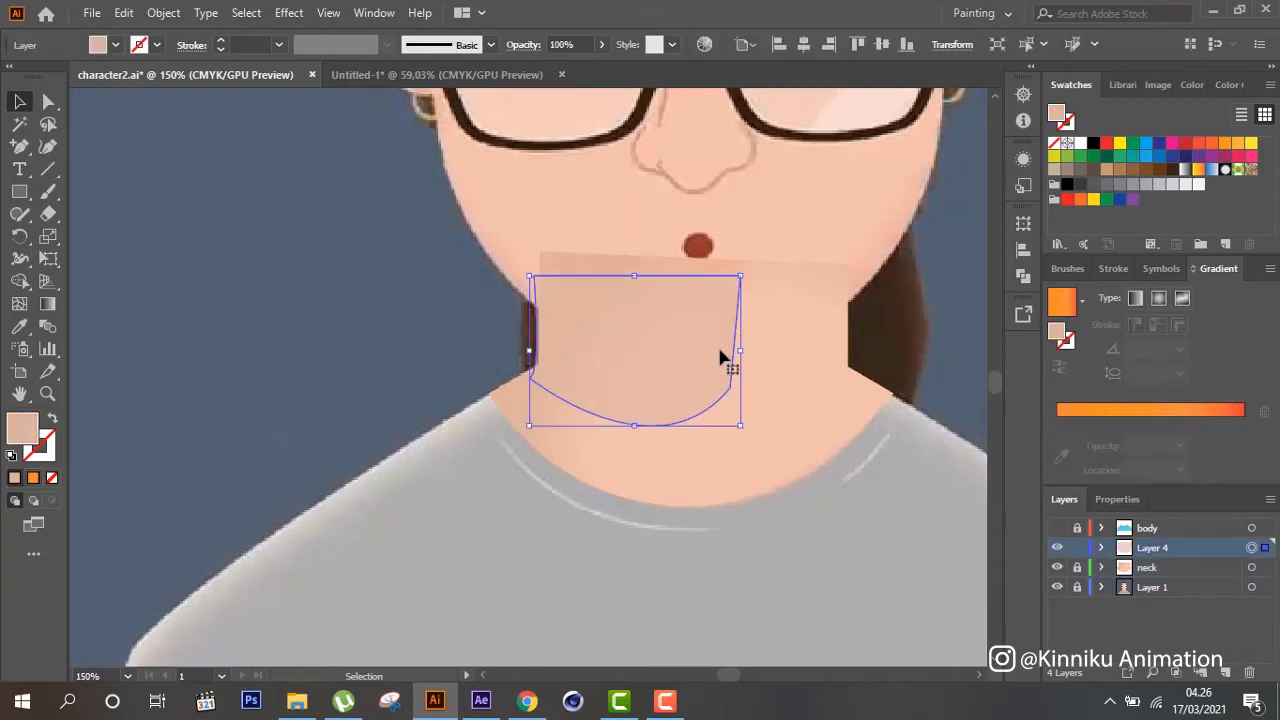
pyautogui.press('Delete')
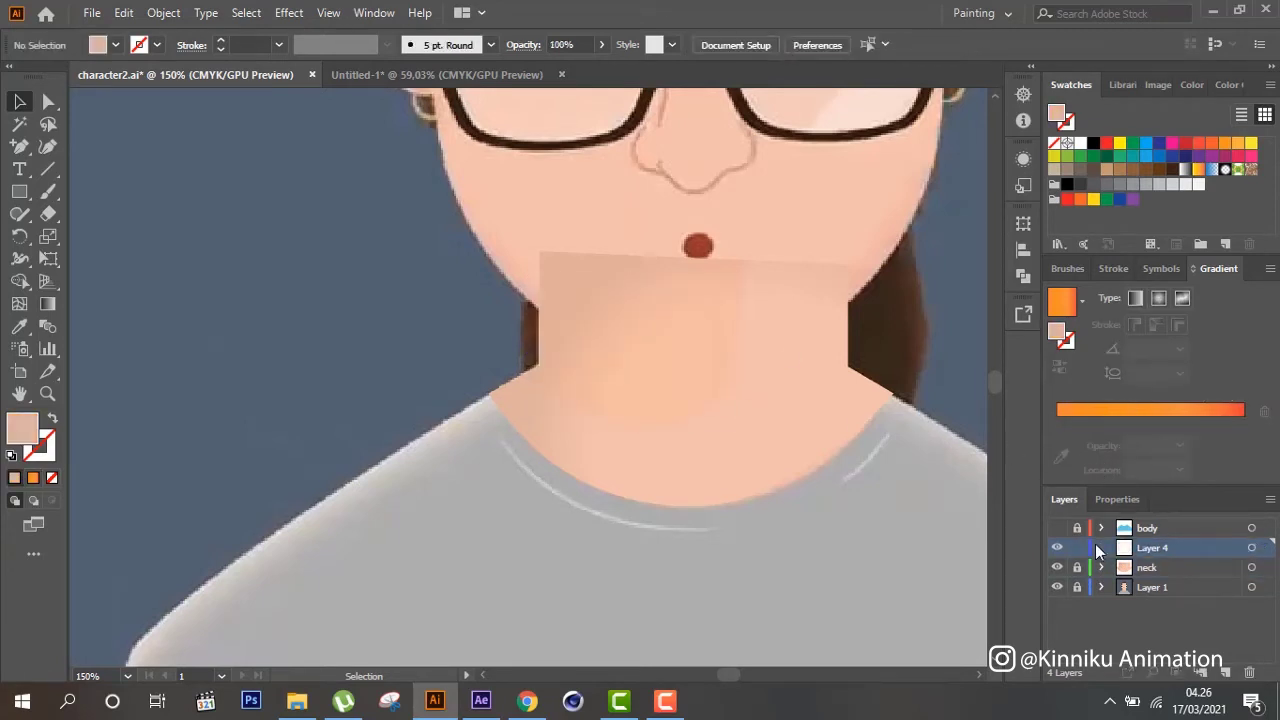
pyautogui.click(1057, 567)
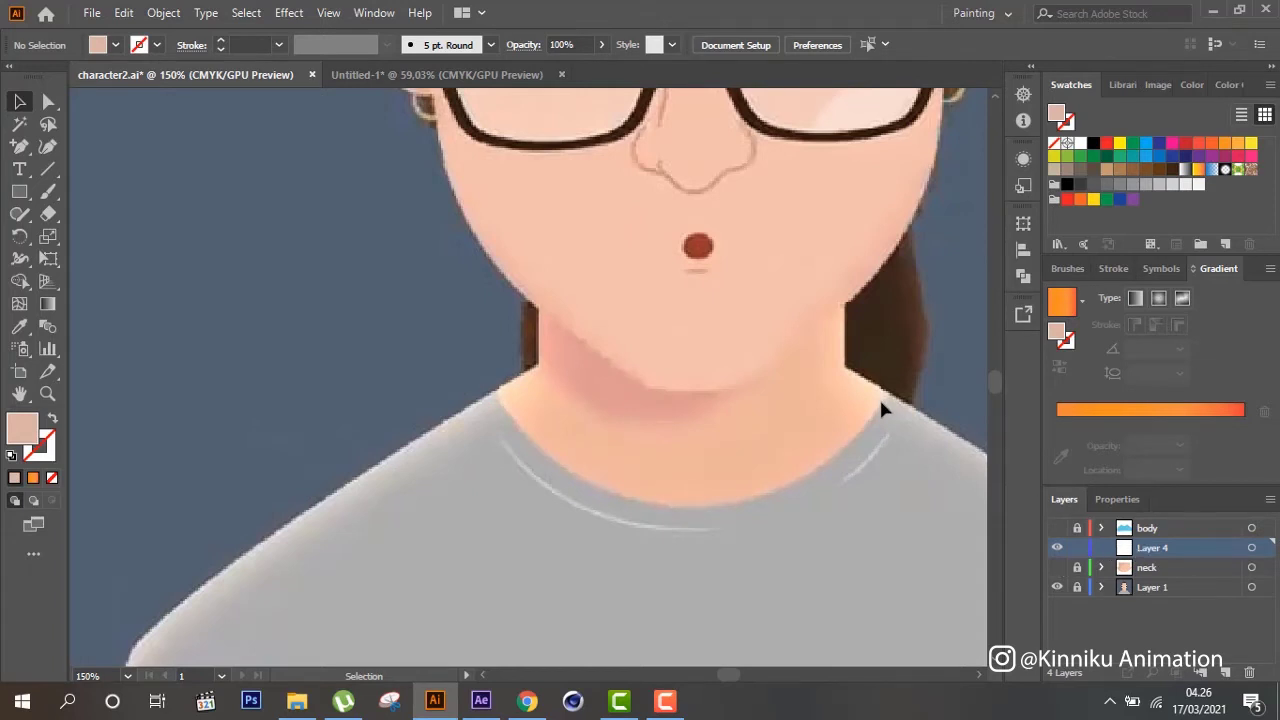
# Fit the whole artboard in the window and rename Layer 4 to 'face'
pyautogui.hotkey('ctrl', '0')
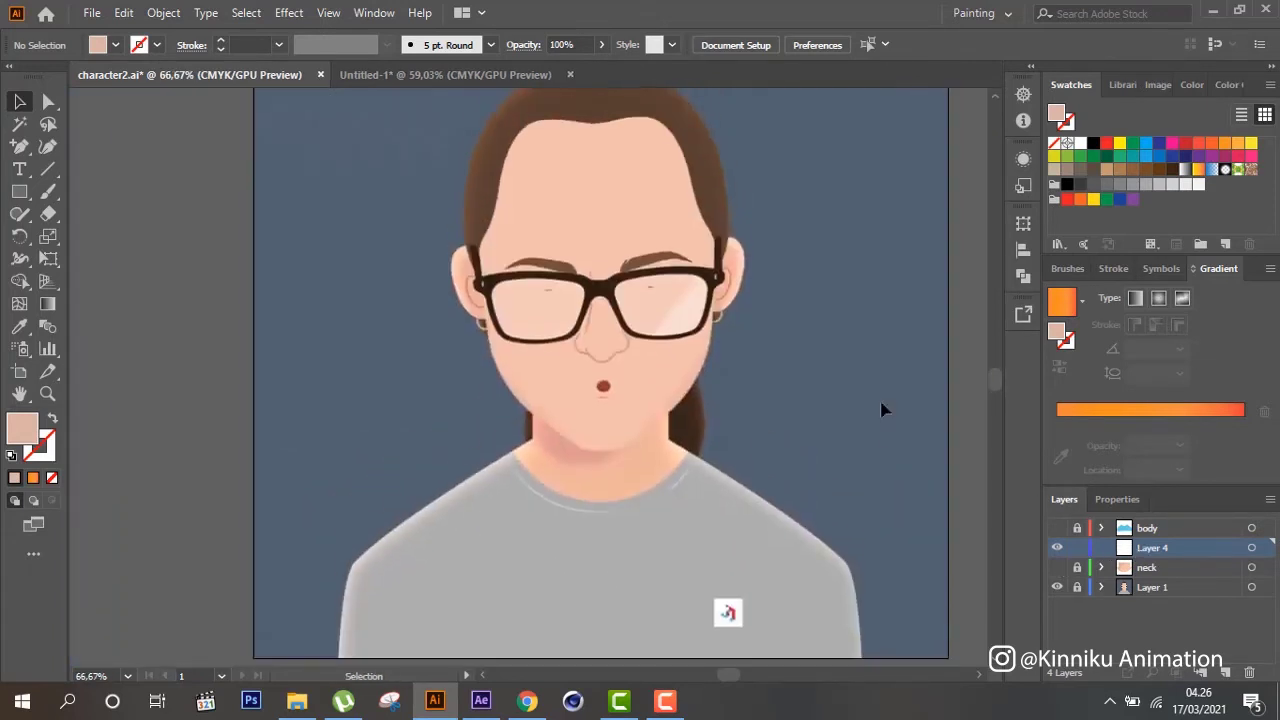
pyautogui.scroll(1, 882, 409)
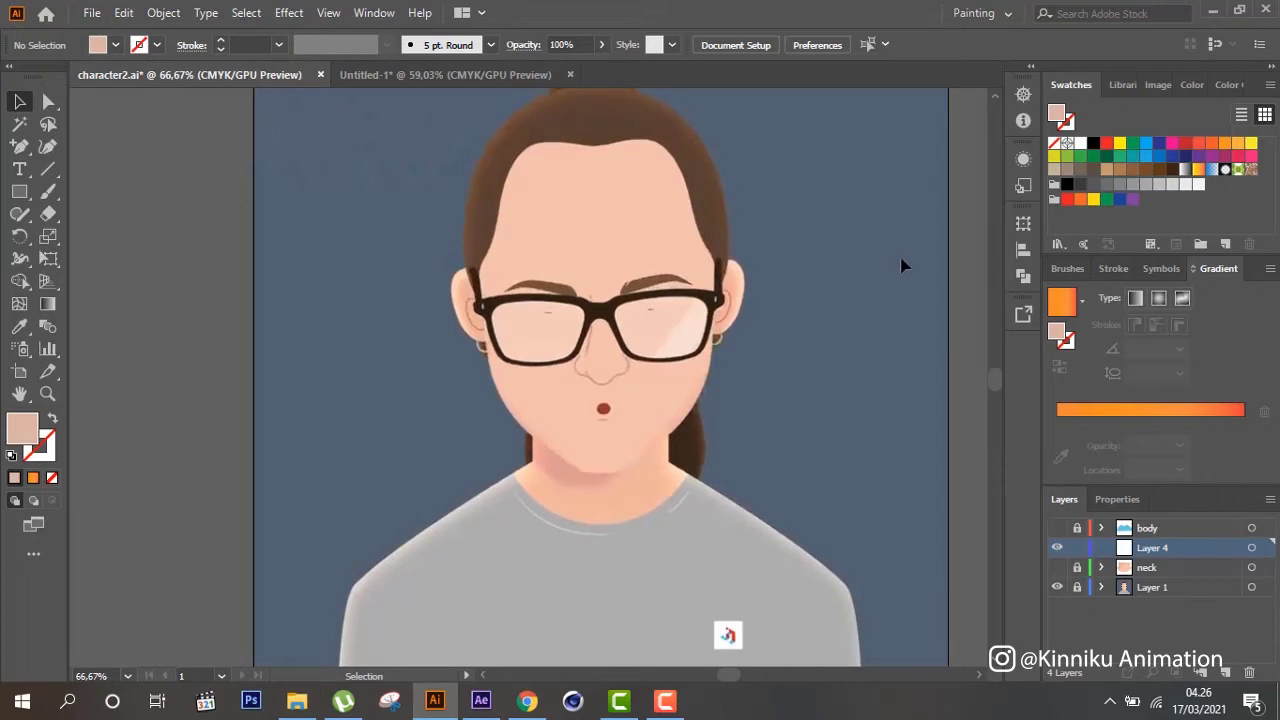
pyautogui.doubleClick(1151, 548)
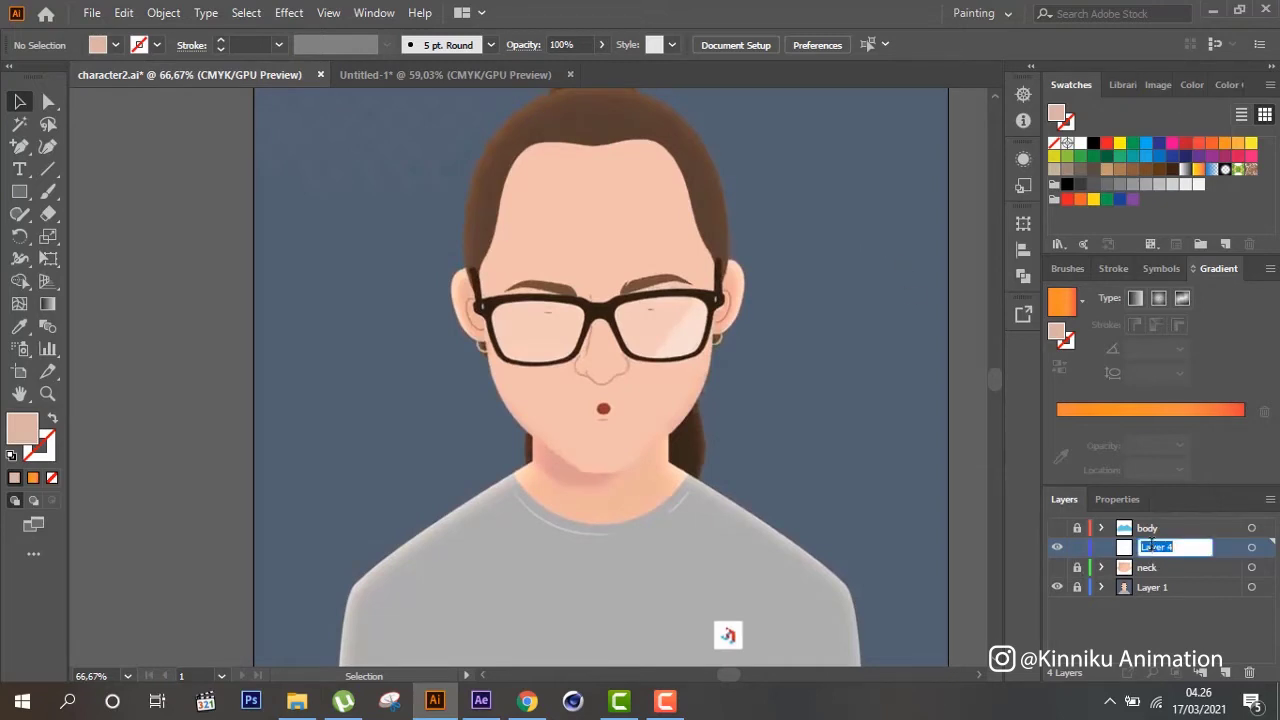
pyautogui.write('g')
pyautogui.press('Return')
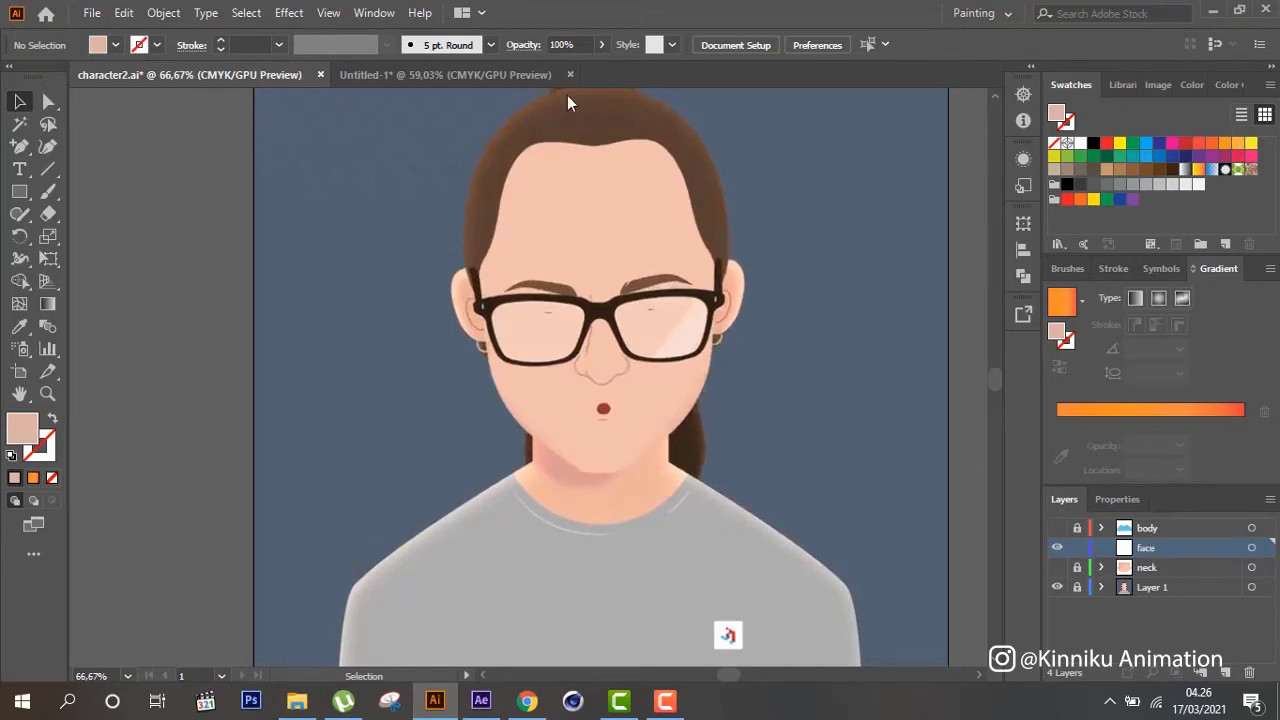
pyautogui.moveTo(19, 146); pyautogui.dragTo(90, 146)
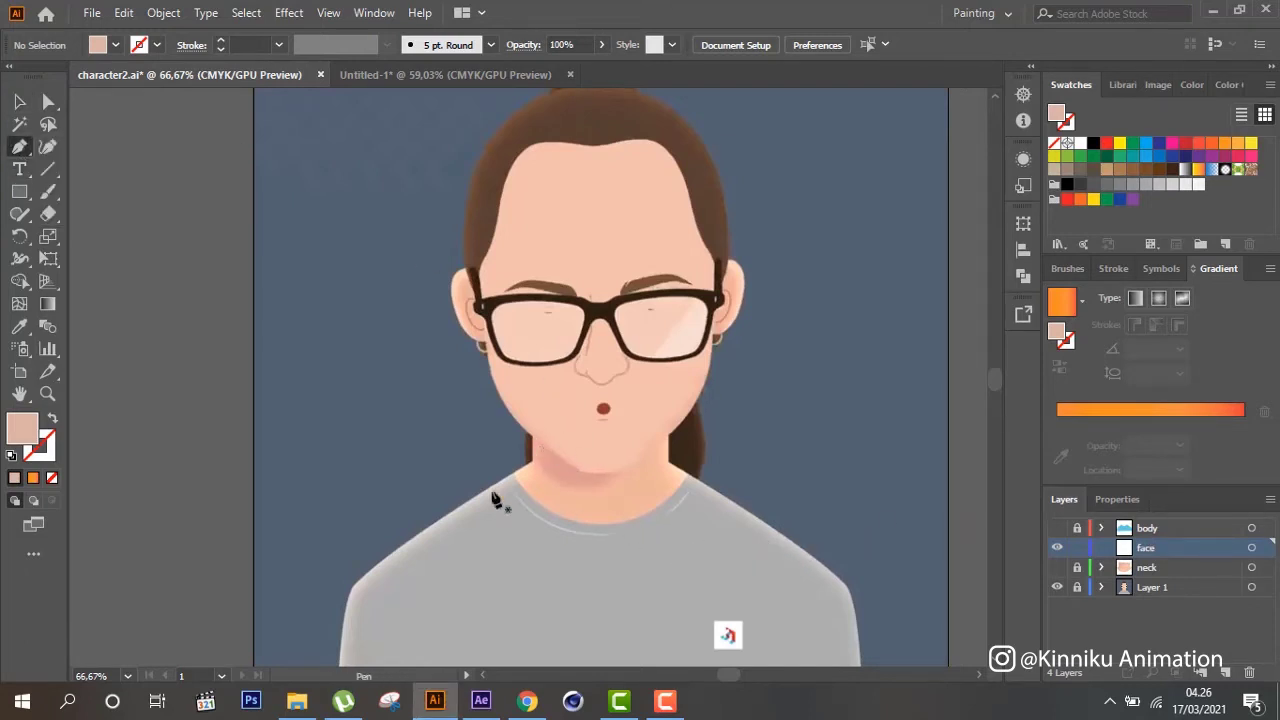
# Start the face outline along the chin with no fill and a #000000 black stroke
pyautogui.click(531, 435)
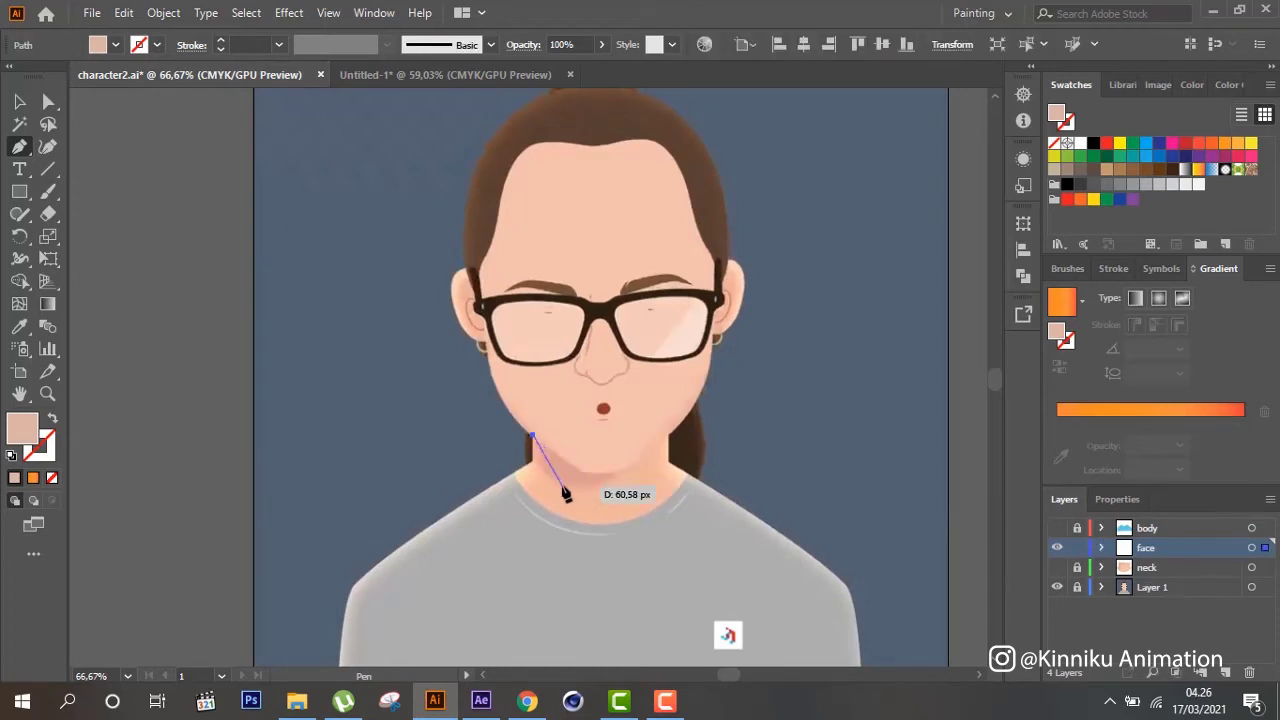
pyautogui.click(578, 468)
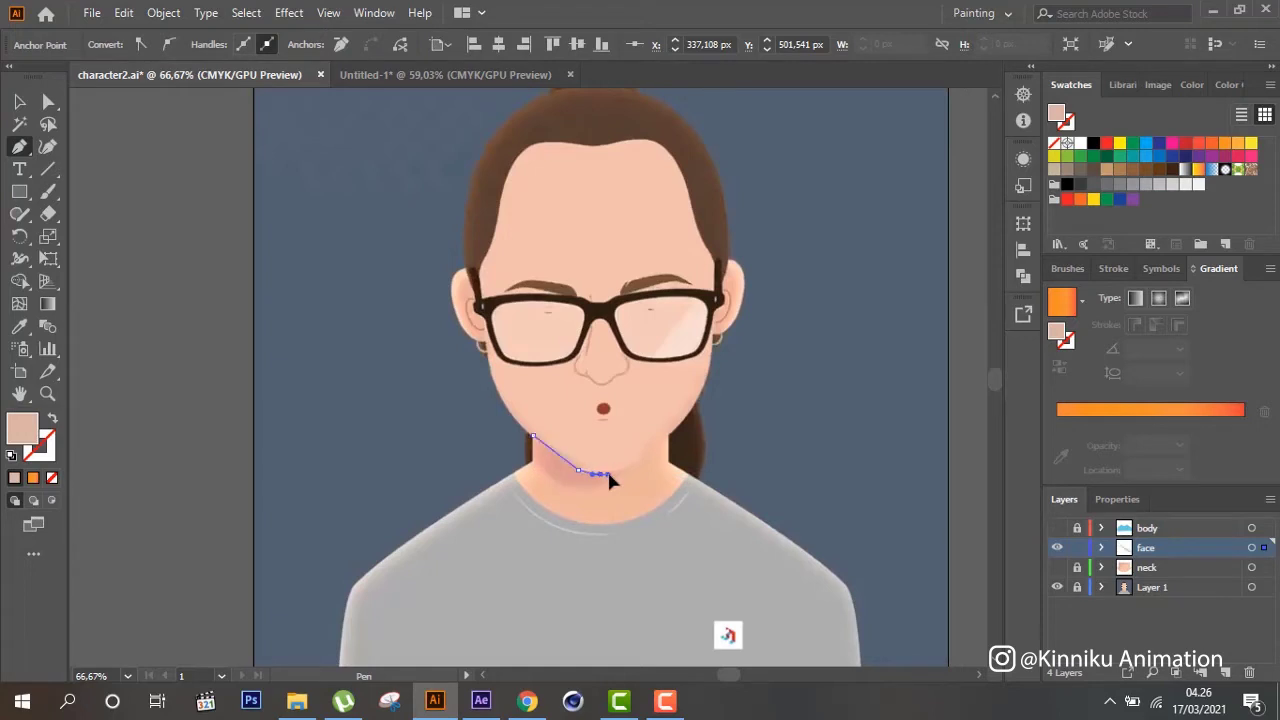
pyautogui.click(600, 473)
pyautogui.click(53, 418)
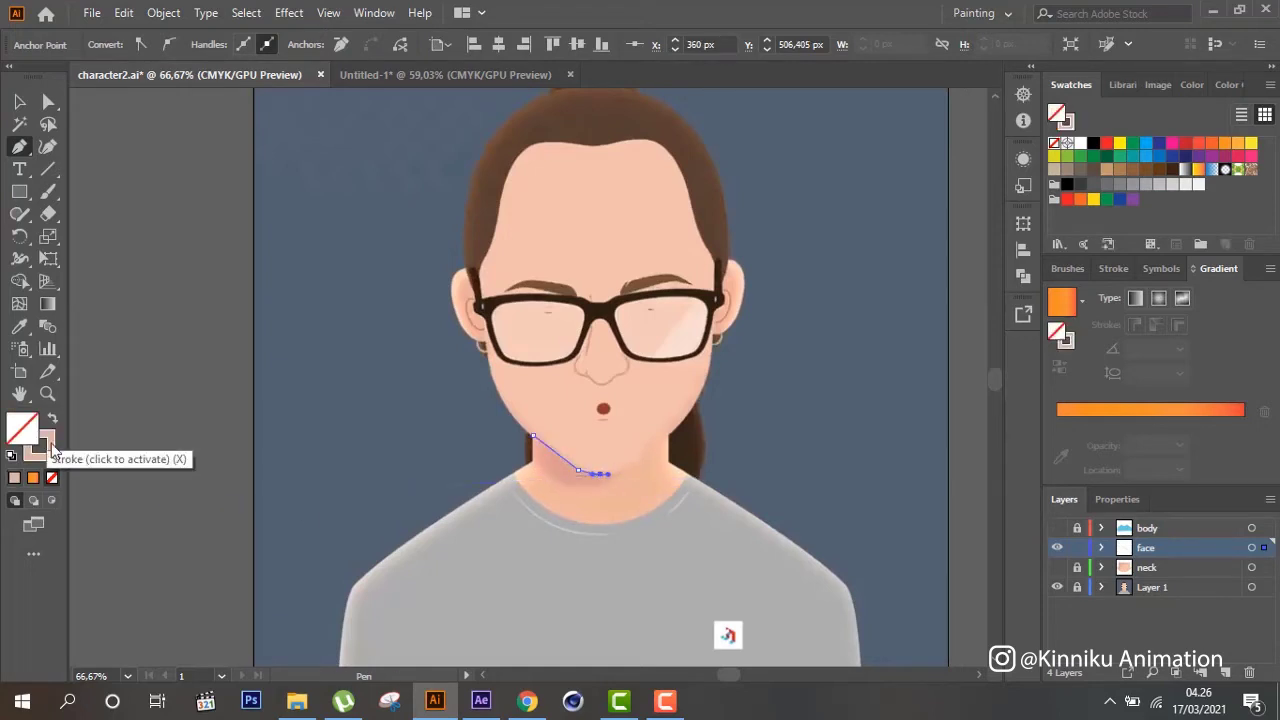
pyautogui.doubleClick(39, 446)
pyautogui.write('000000')
pyautogui.click(838, 231)
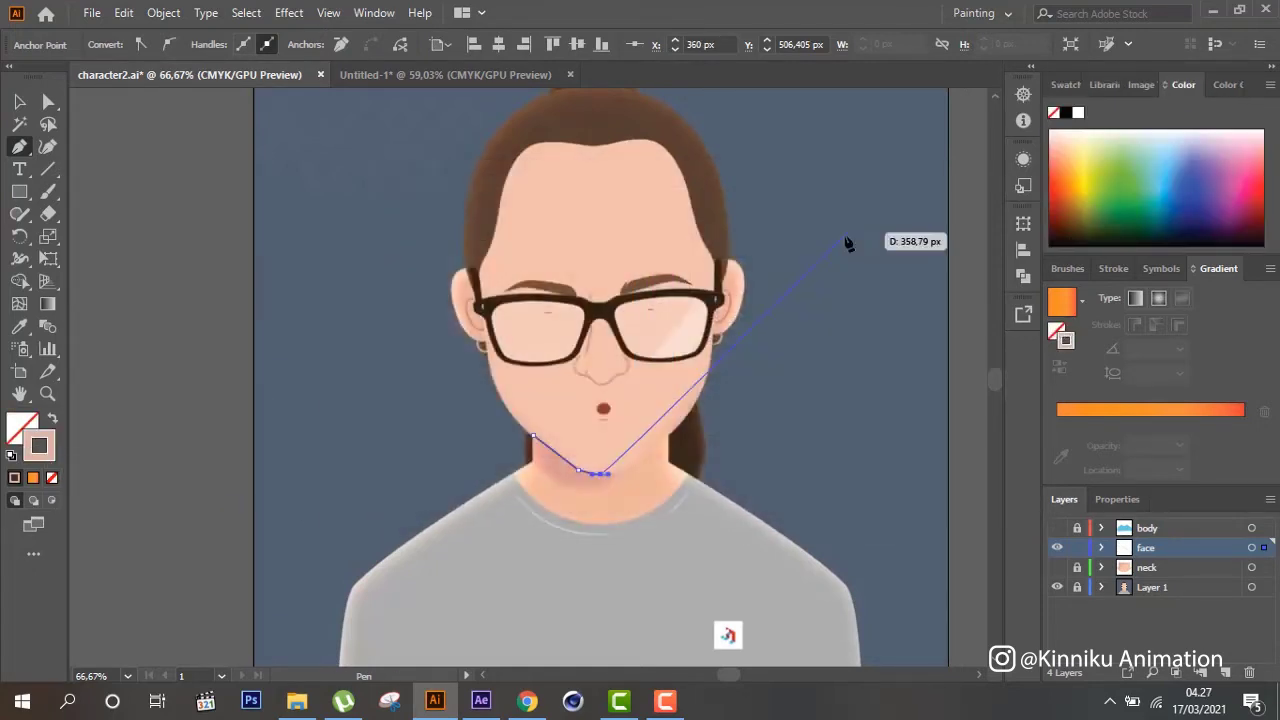
# Continue the outline up the right jaw and cheek, curving along the temple toward the hairline
pyautogui.click(600, 473)
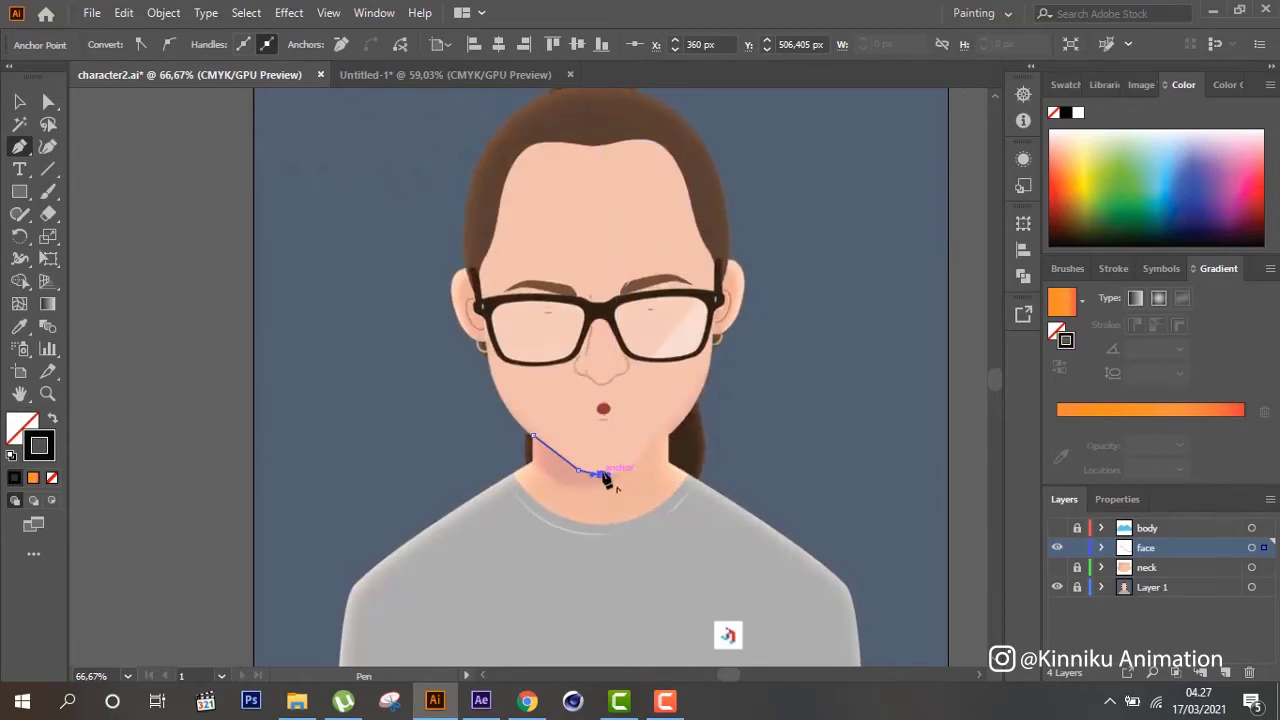
pyautogui.scroll(2, 595, 110)
pyautogui.scroll(1, 596, 150)
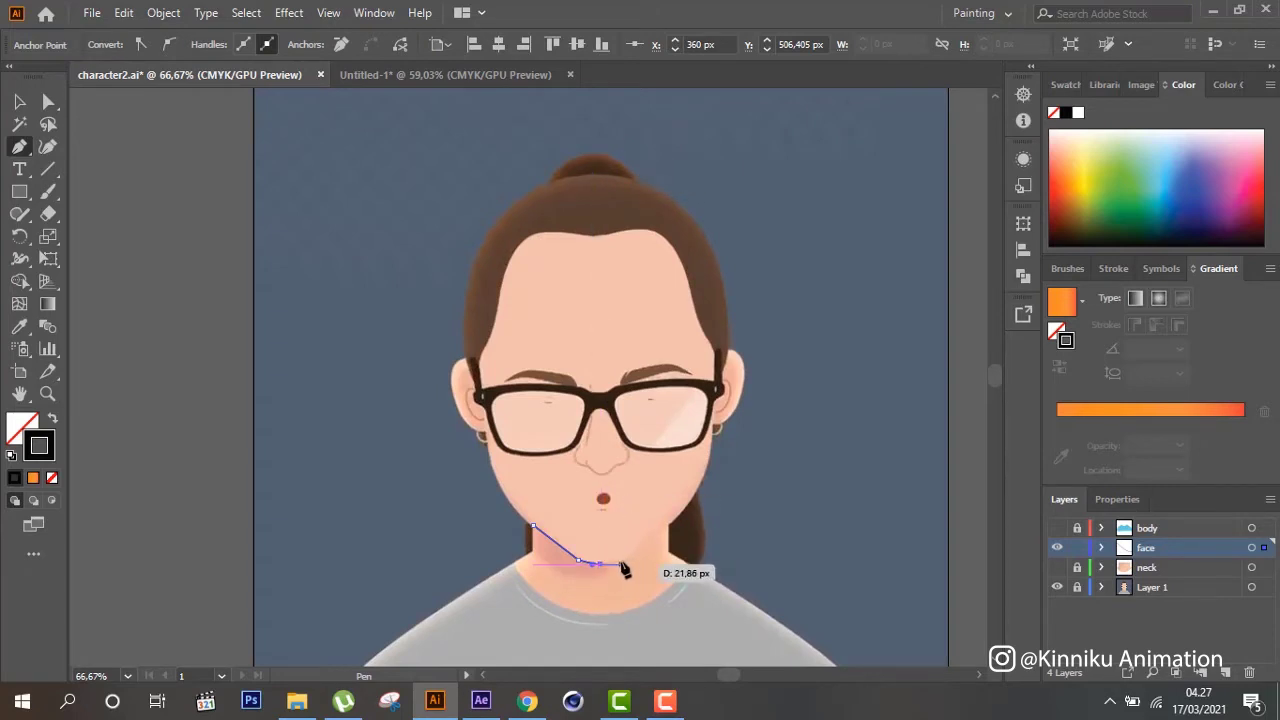
pyautogui.click(617, 564)
pyautogui.click(664, 528)
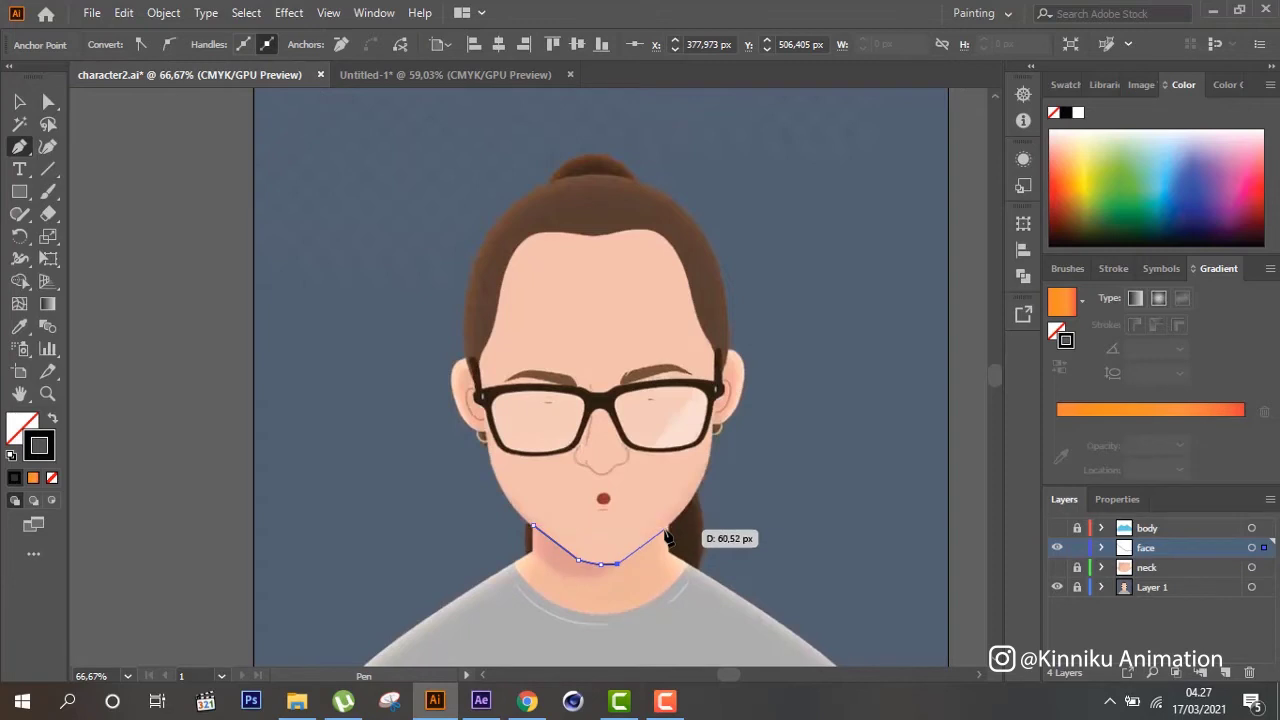
pyautogui.moveTo(702, 480); pyautogui.dragTo(707, 463)
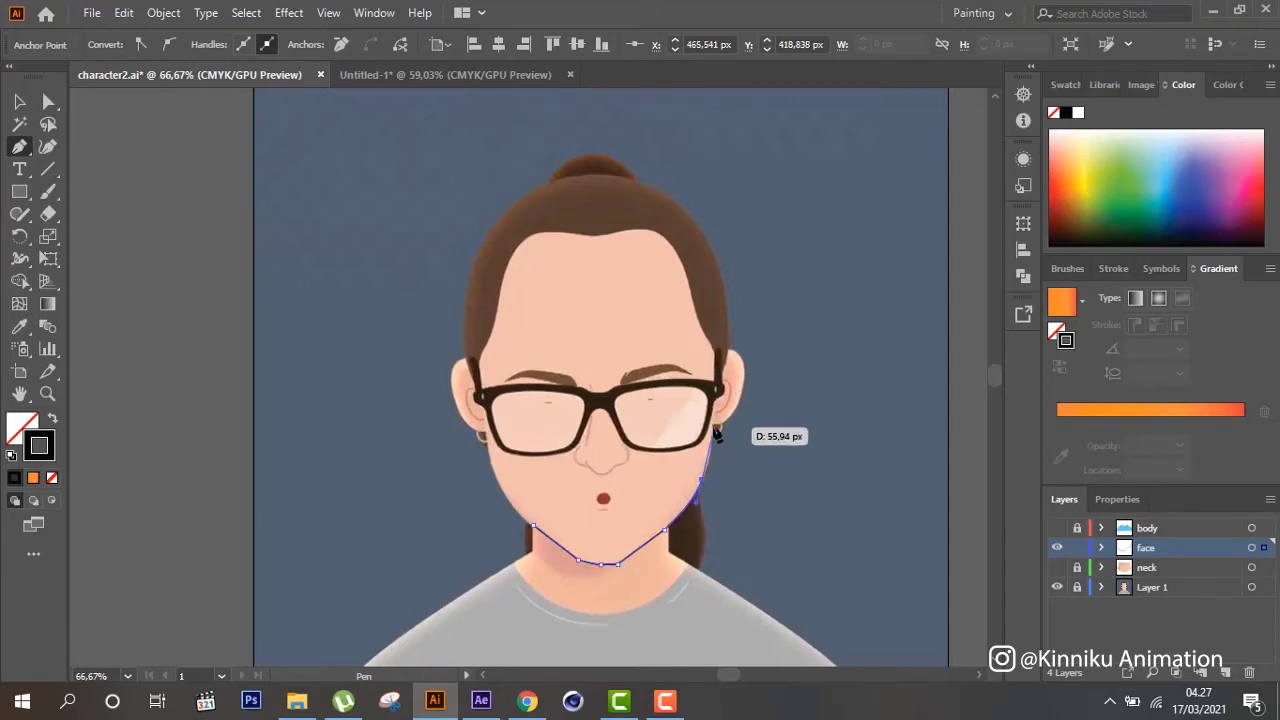
pyautogui.click(716, 432)
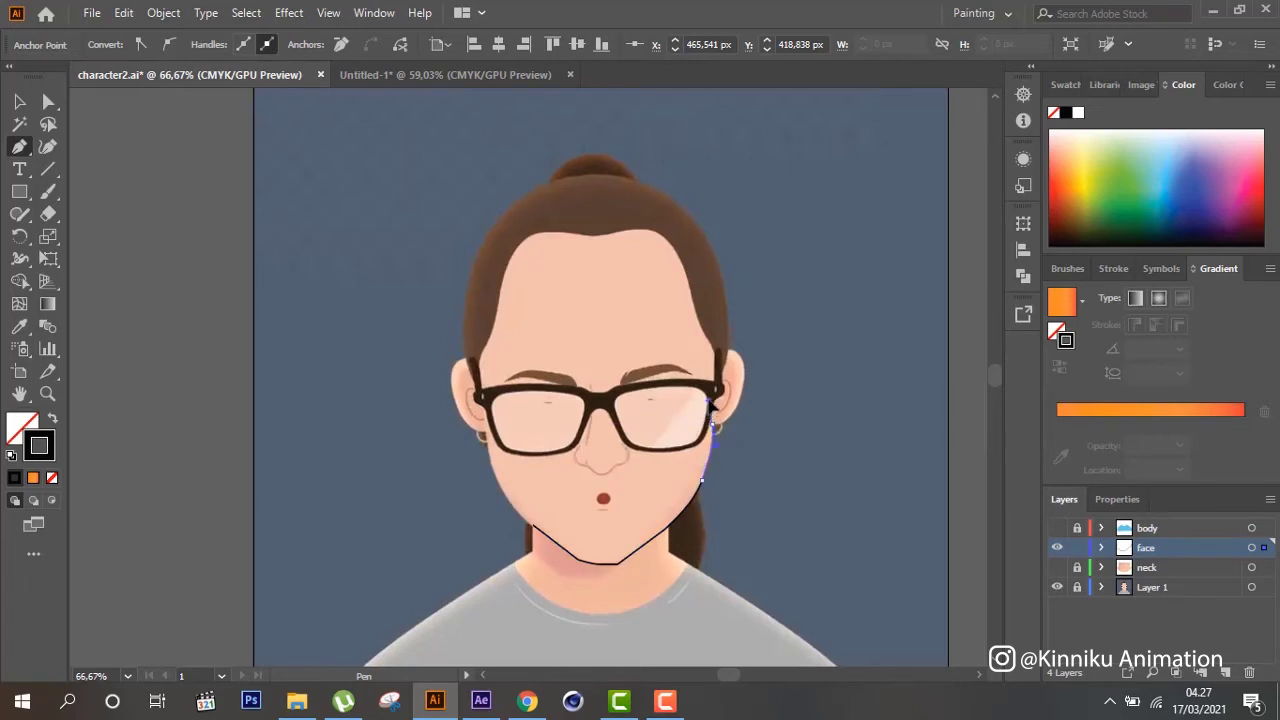
pyautogui.click(714, 428)
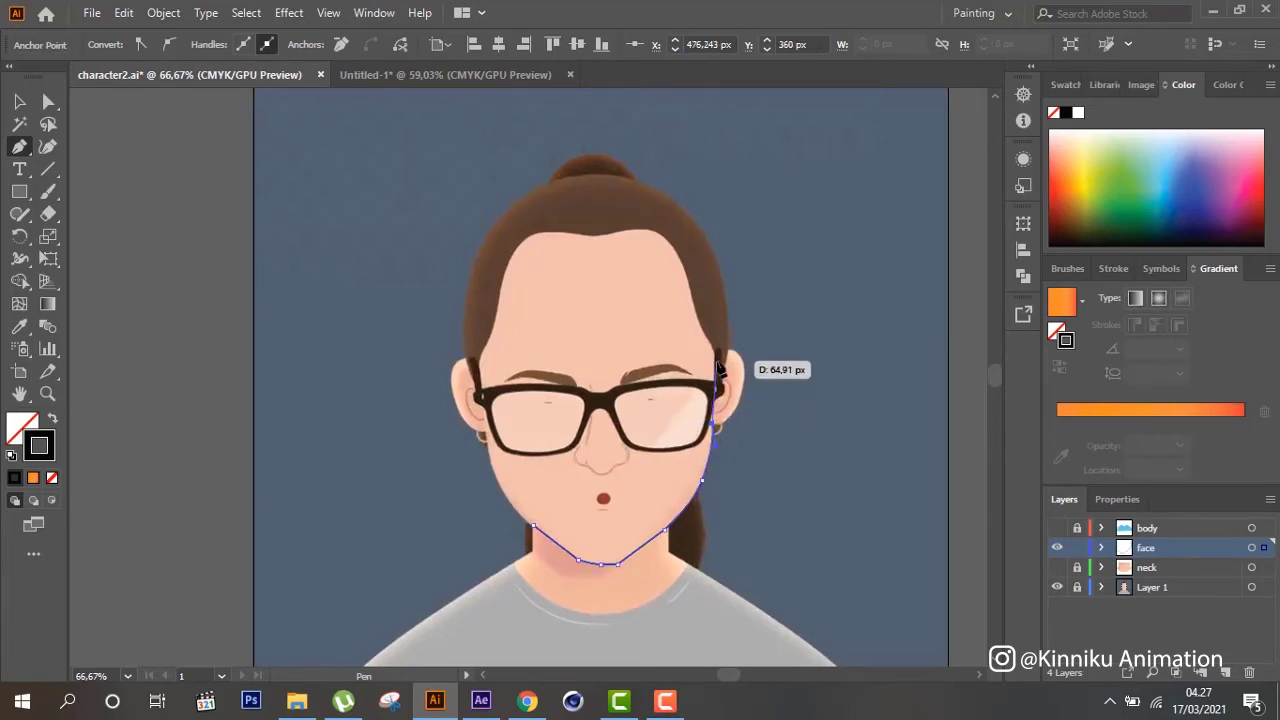
pyautogui.click(692, 287)
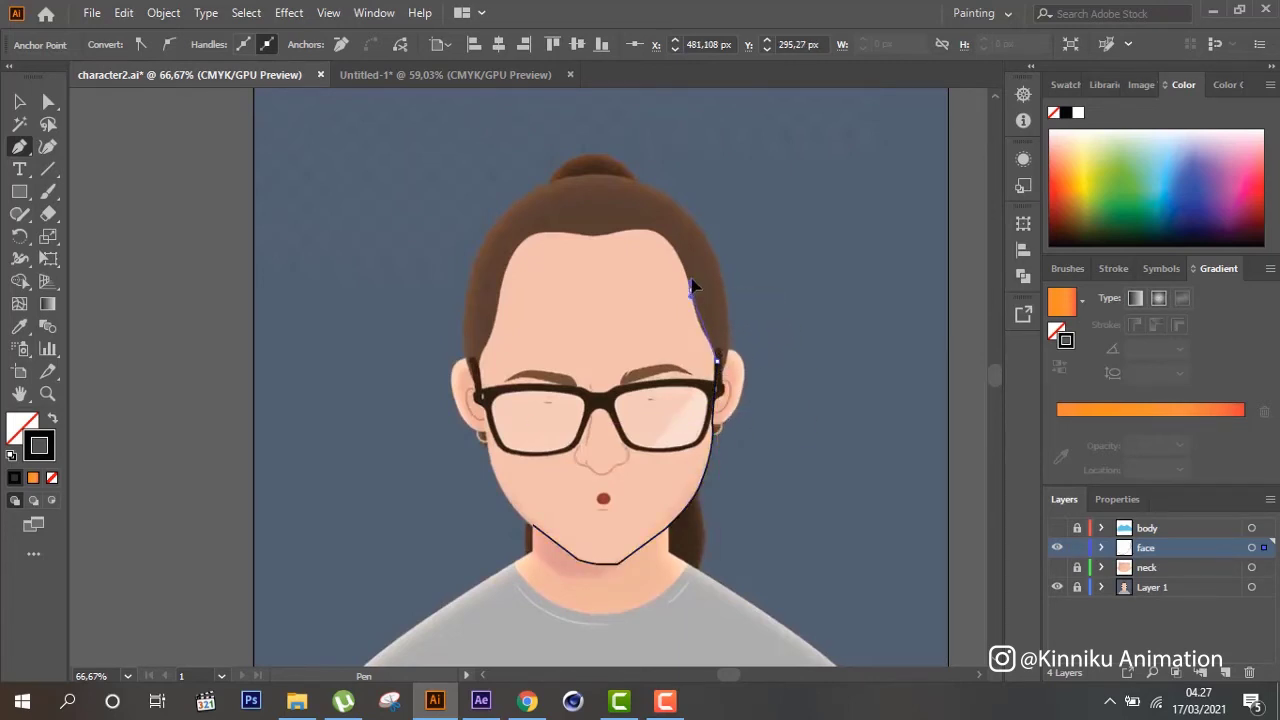
pyautogui.click(694, 285)
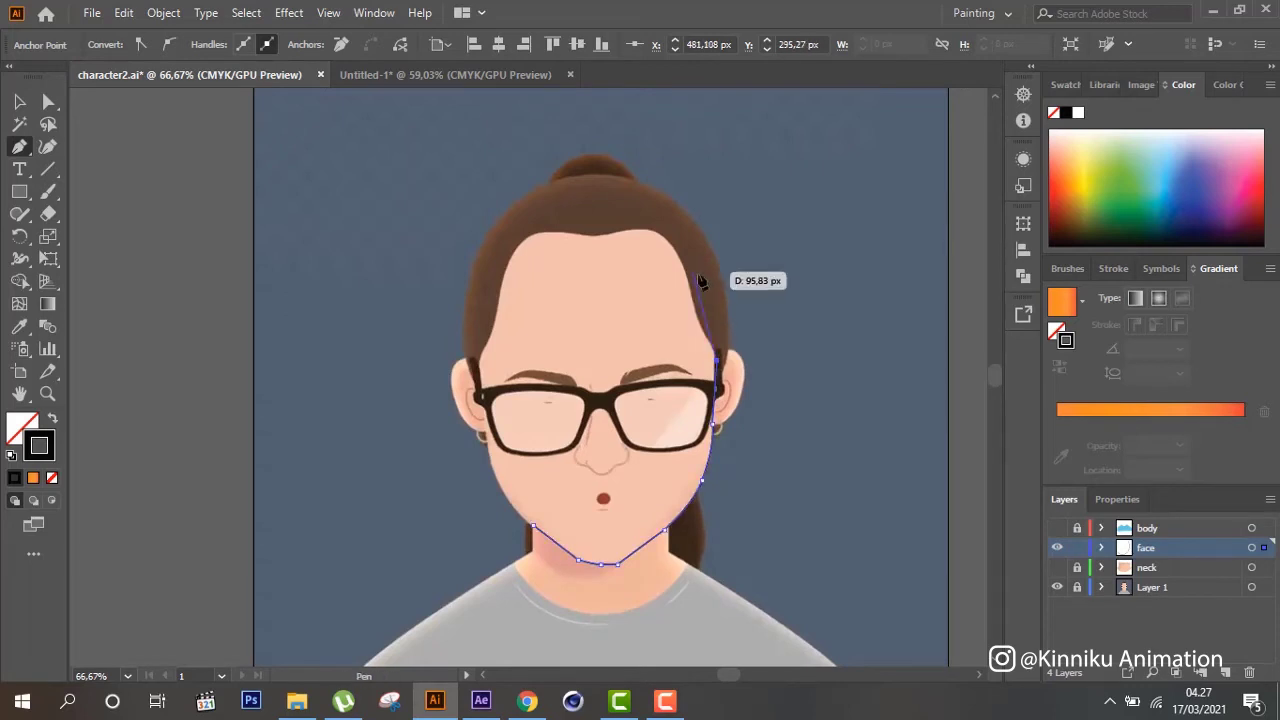
pyautogui.moveTo(700, 283); pyautogui.dragTo(717, 264)
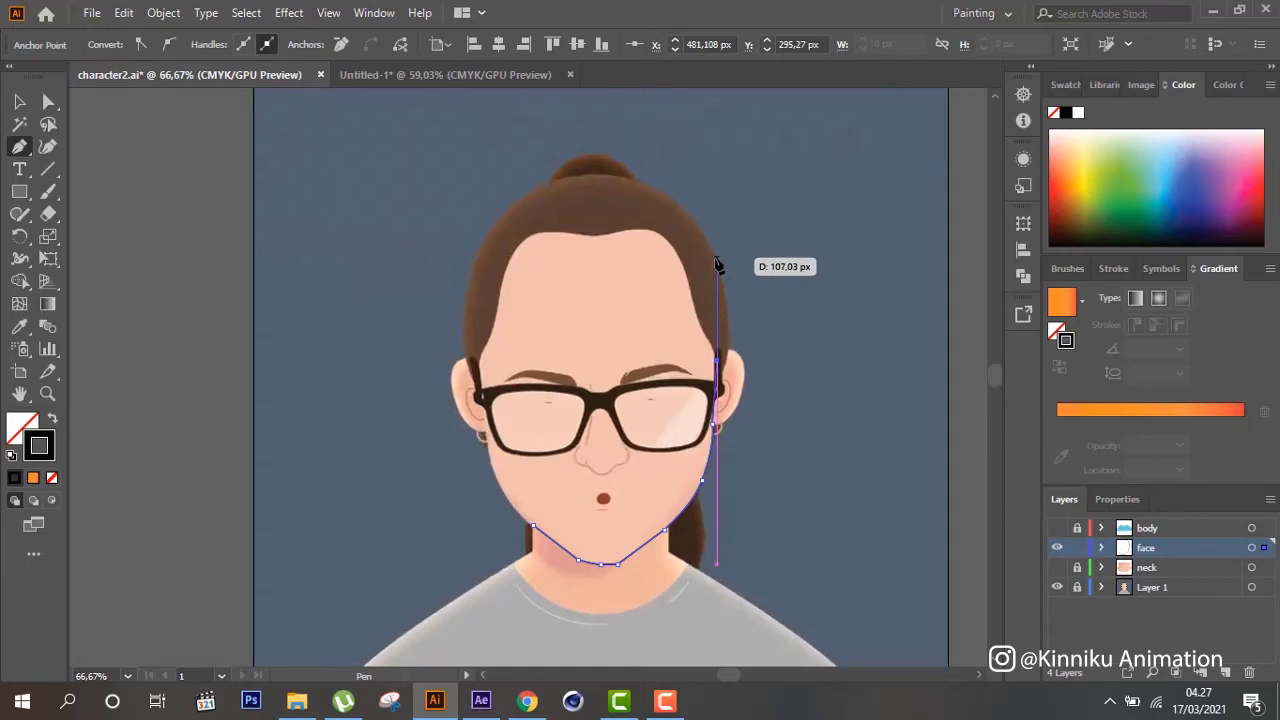
pyautogui.moveTo(717, 264); pyautogui.dragTo(717, 264)
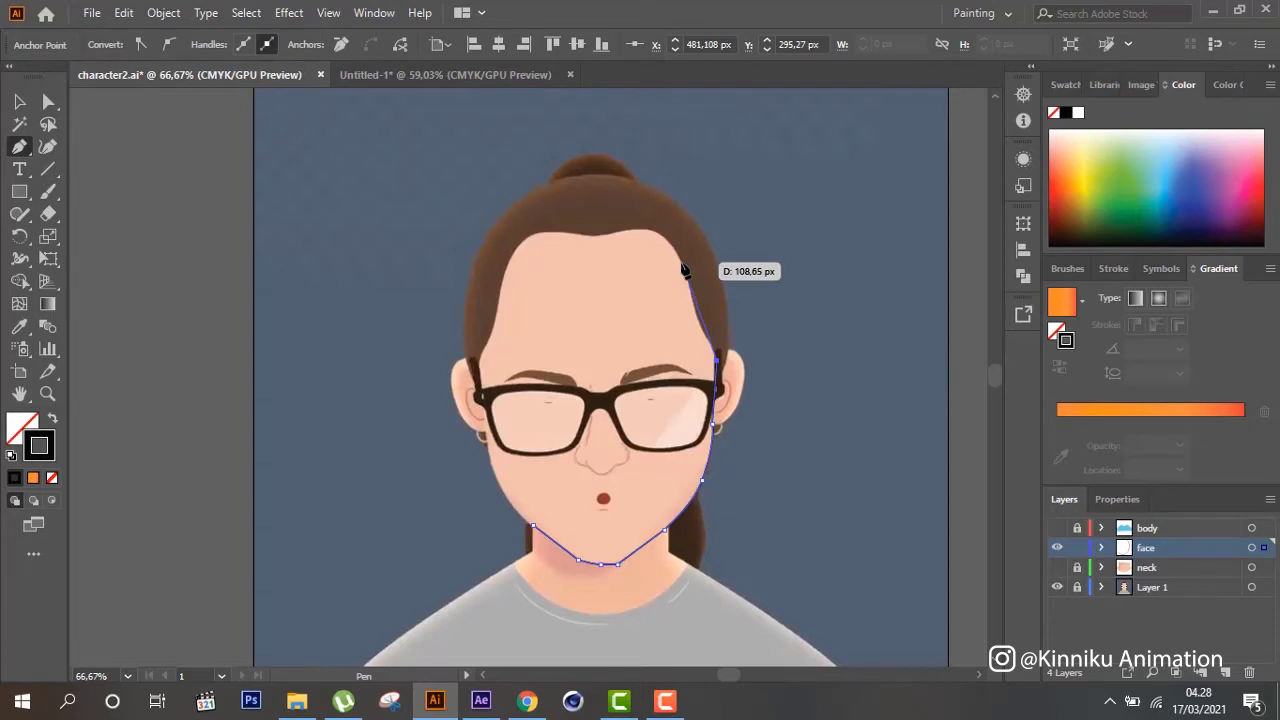
# Trace the face outline up the right side, right temple and along the hairline, redoing misplaced forehead points
pyautogui.moveTo(683, 262)
pyautogui.mouseDown()
pyautogui.moveTo(664, 224)
pyautogui.moveTo(693, 274)
pyautogui.mouseUp()
pyautogui.moveTo(710, 345); pyautogui.dragTo(697, 280)
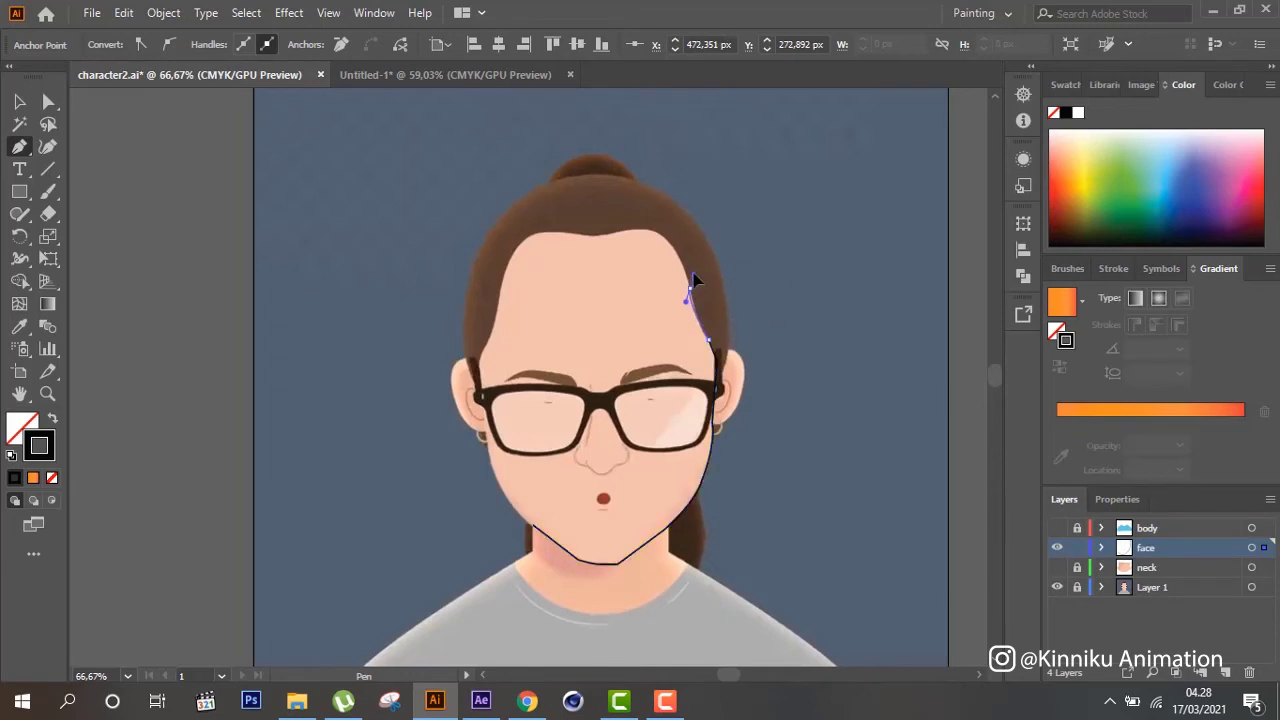
pyautogui.moveTo(637, 229)
pyautogui.mouseDown()
pyautogui.moveTo(532, 230)
pyautogui.moveTo(538, 218)
pyautogui.mouseUp()
pyautogui.hotkey('ctrl', 'z')
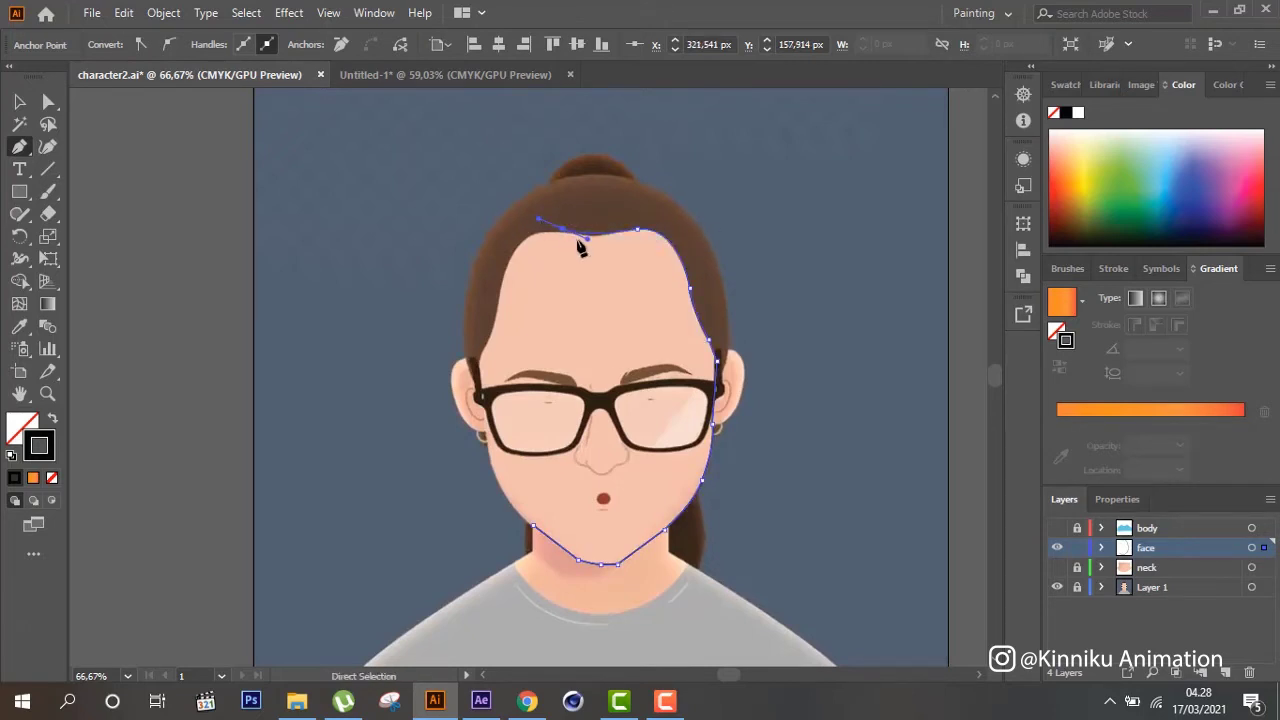
pyautogui.hotkey('ctrl', '+')
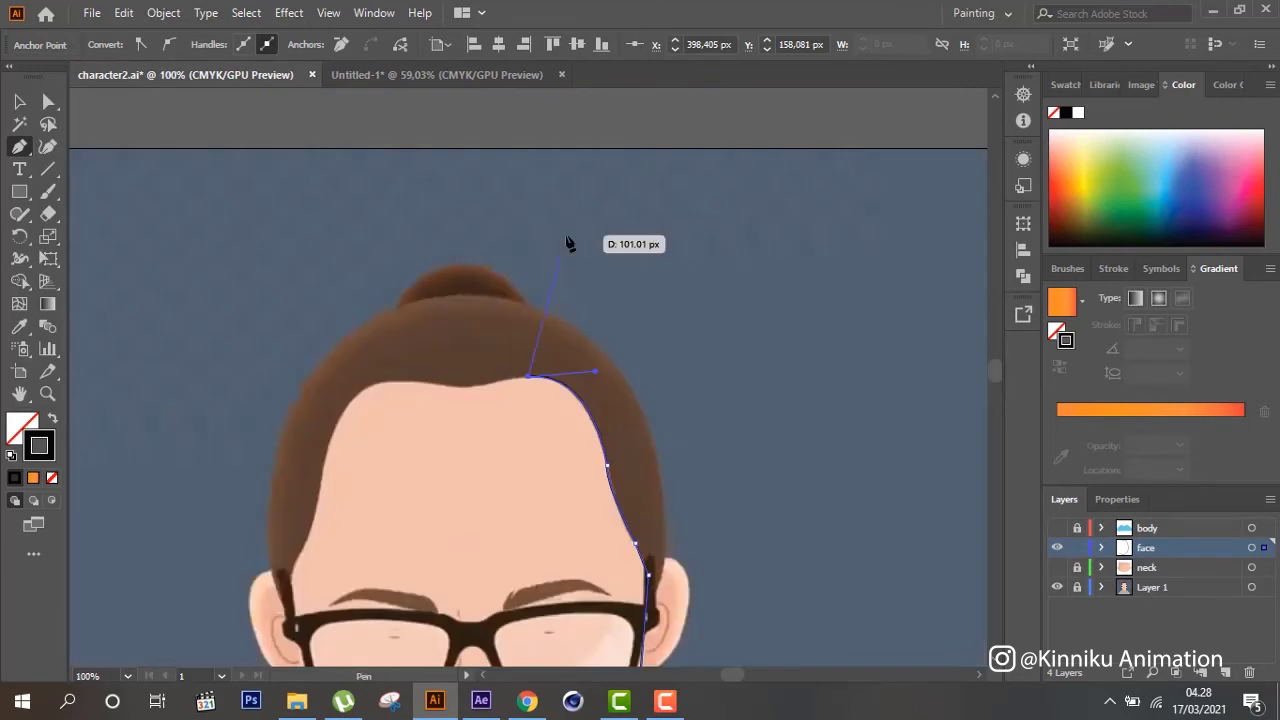
pyautogui.hscroll(-5, 574, 260)
pyautogui.moveTo(737, 357); pyautogui.dragTo(643, 345)
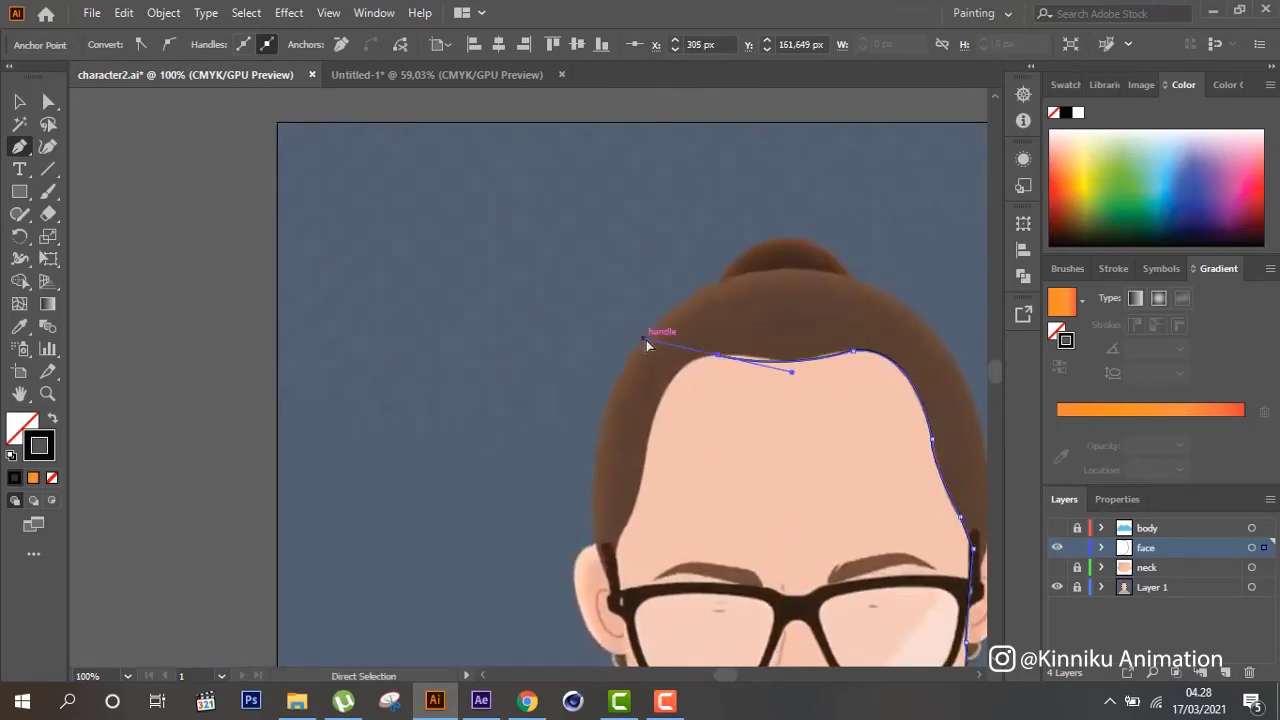
pyautogui.hotkey('ctrl', 'z')
pyautogui.click(798, 360)
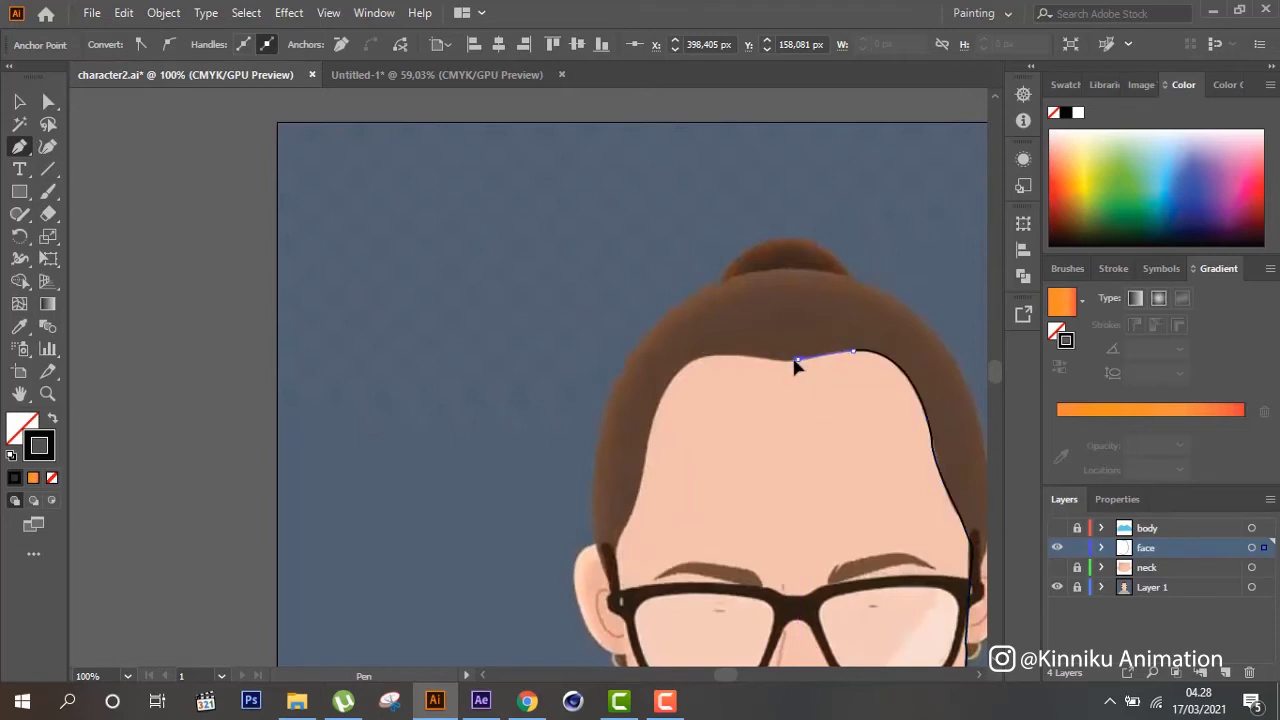
pyautogui.moveTo(829, 363); pyautogui.dragTo(808, 368)
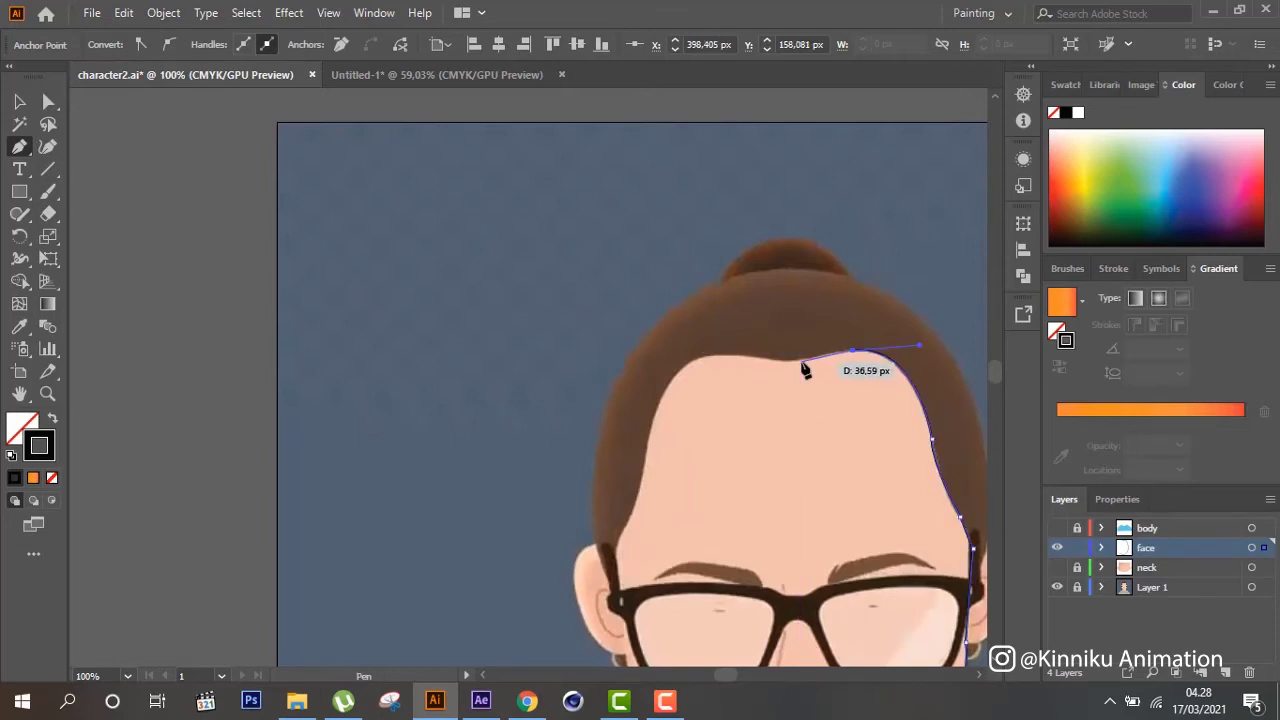
# Carry the outline down the left temple and cheek to the pointed chin, closing the face path
pyautogui.click(740, 353)
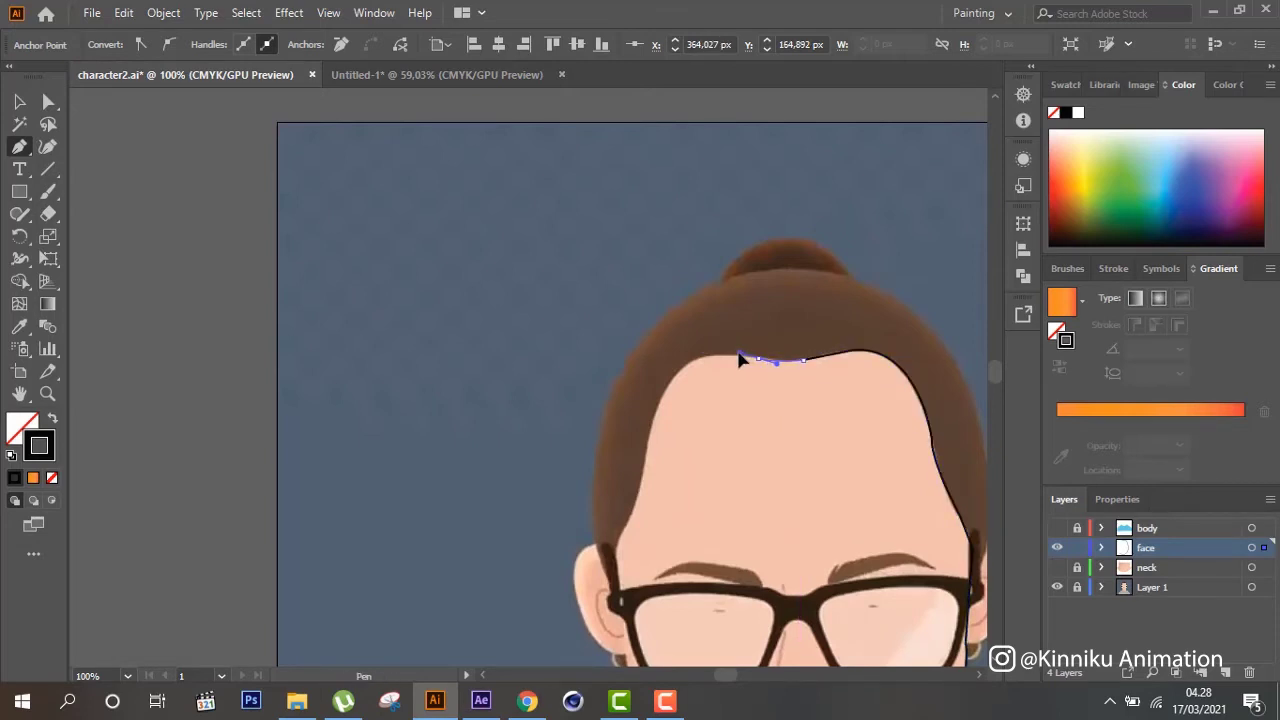
pyautogui.moveTo(690, 370); pyautogui.dragTo(666, 380)
pyautogui.moveTo(650, 440); pyautogui.dragTo(657, 436)
pyautogui.click(640, 498)
pyautogui.moveTo(643, 488)
pyautogui.mouseDown()
pyautogui.moveTo(620, 483)
pyautogui.moveTo(623, 463)
pyautogui.mouseUp()
pyautogui.scroll(-1, 606, 494)
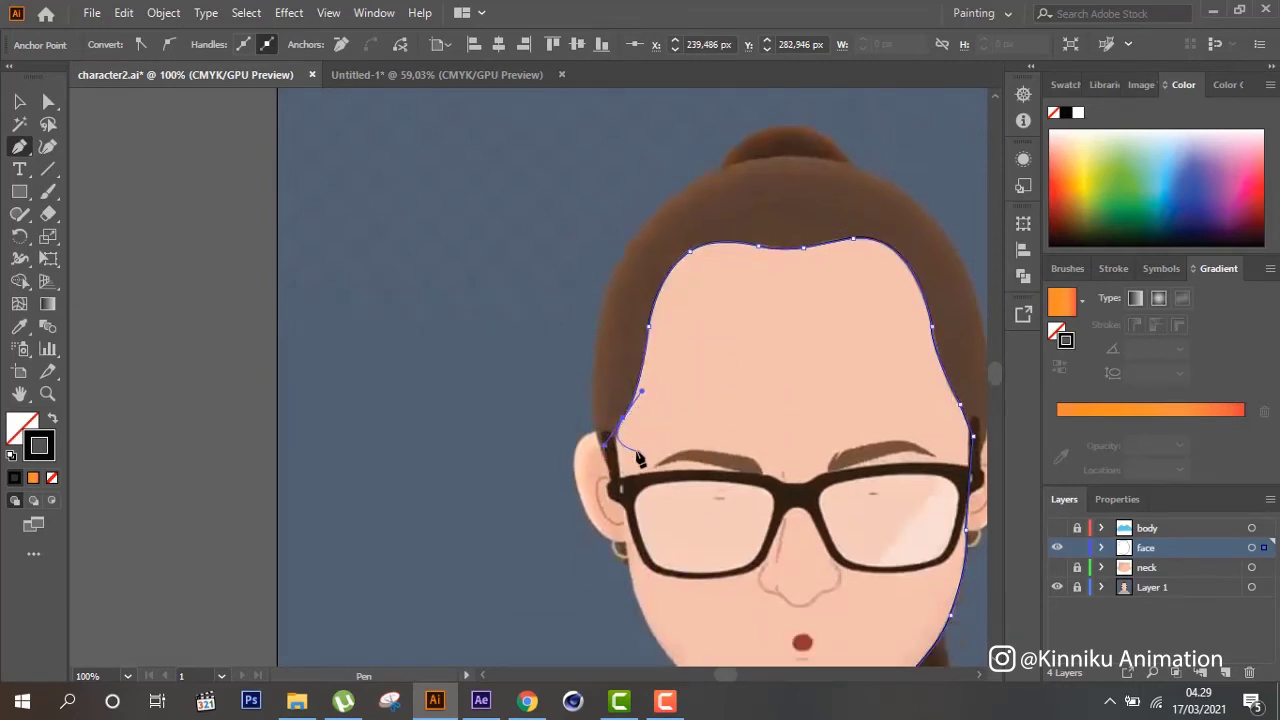
pyautogui.scroll(-1, 606, 494)
pyautogui.moveTo(620, 392)
pyautogui.mouseDown()
pyautogui.moveTo(632, 527)
pyautogui.moveTo(700, 596)
pyautogui.mouseUp()
pyautogui.scroll(-1, 632, 527)
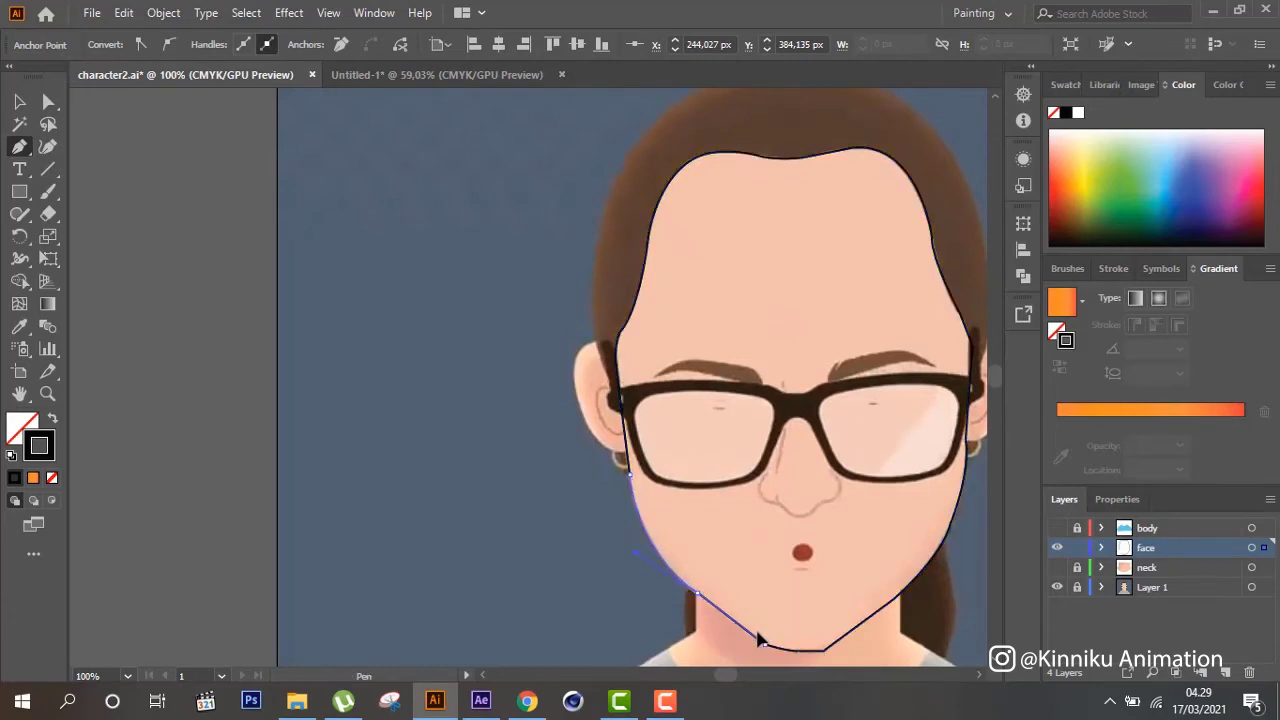
pyautogui.keyDown('ctrl'); pyautogui.click(760, 640); pyautogui.keyUp('ctrl')
pyautogui.scroll(-1, 766, 600)
pyautogui.scroll(-2, 771, 575)
pyautogui.scroll(2, 766, 580)
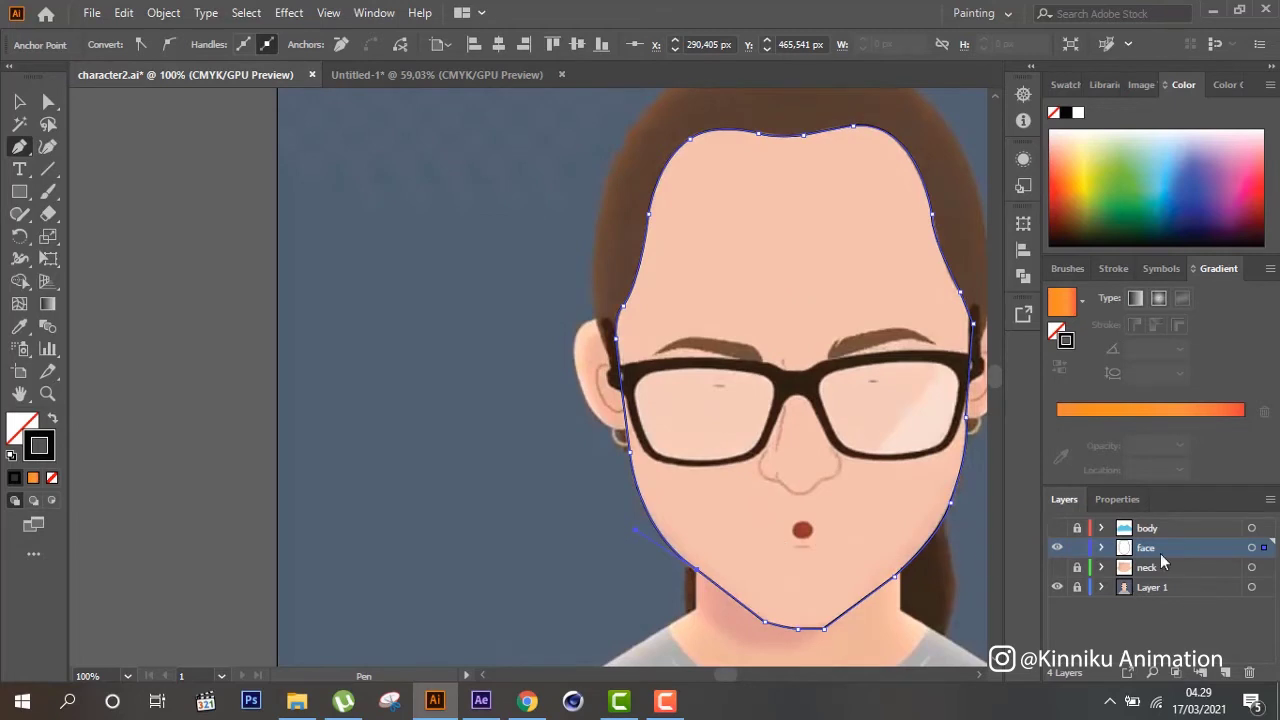
pyautogui.scroll(-4, 385, 420)
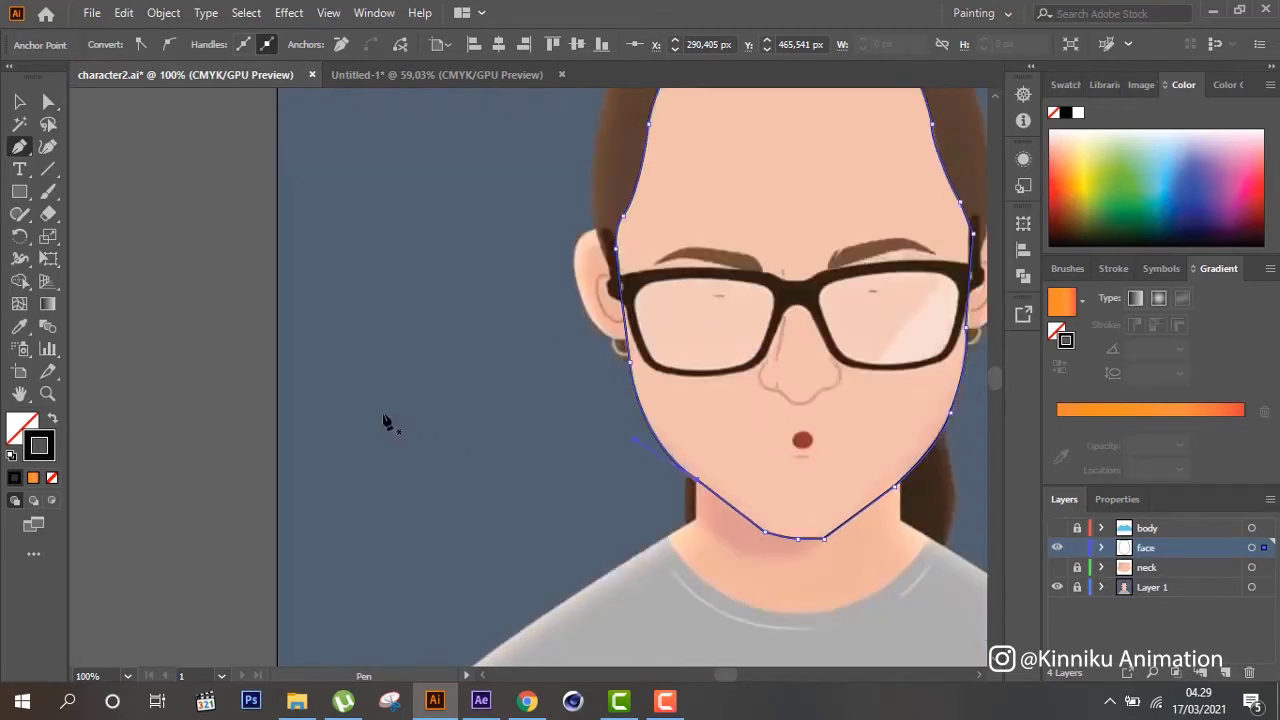
pyautogui.click(20, 101)
pyautogui.scroll(-4, 460, 335)
# Show the body layer with the blue shirt and eyedrop the shirt's blue into the face fill
pyautogui.scroll(-4, 471, 349)
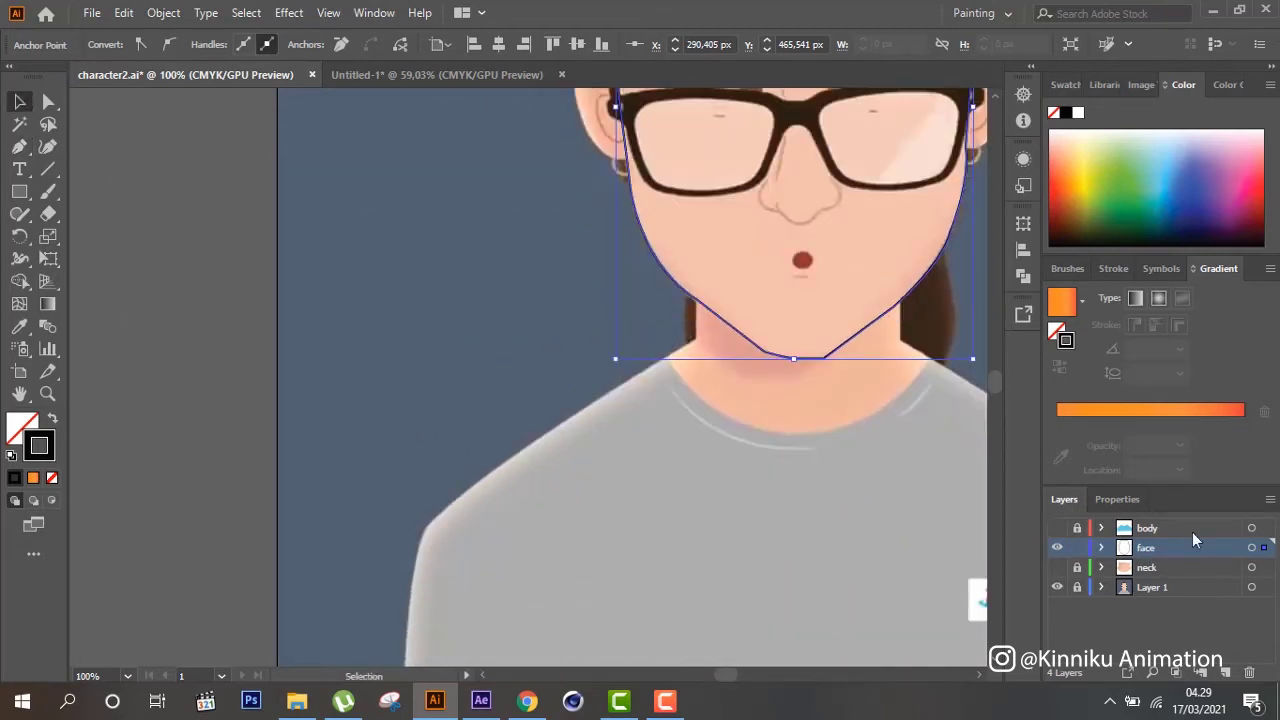
pyautogui.click(1057, 528)
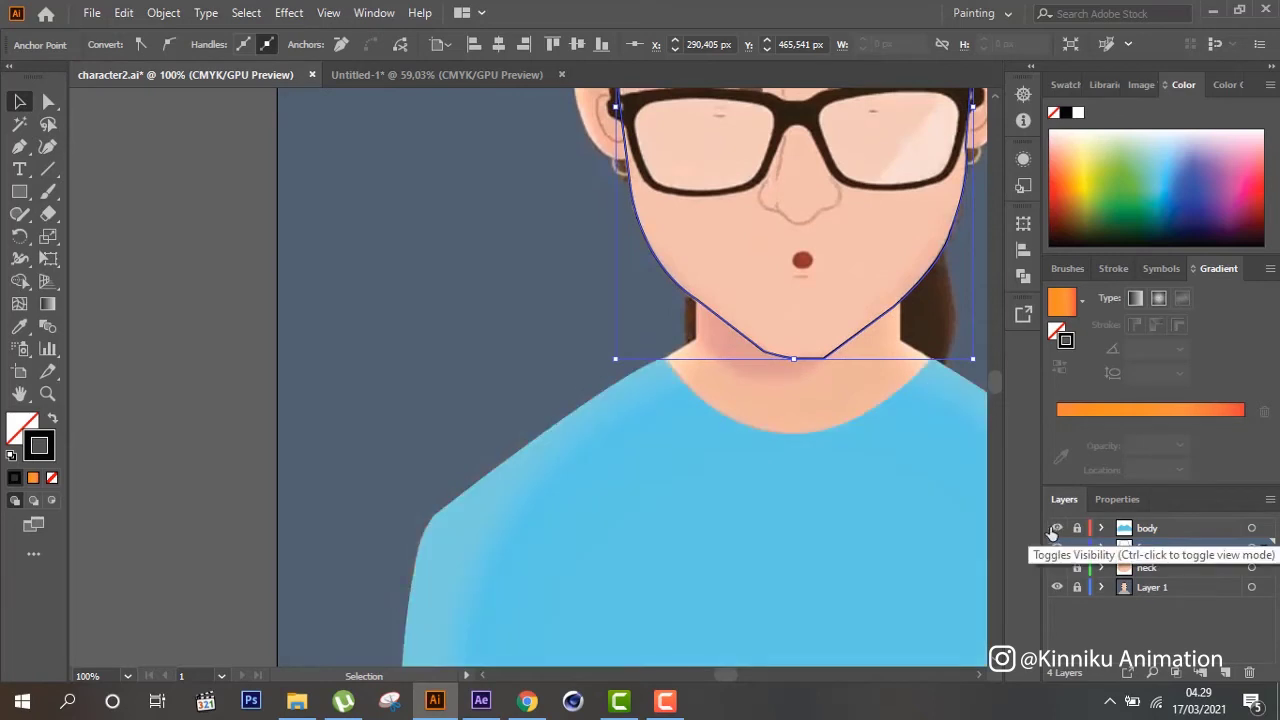
pyautogui.click(19, 326)
pyautogui.click(722, 511)
pyautogui.scroll(5, 722, 511)
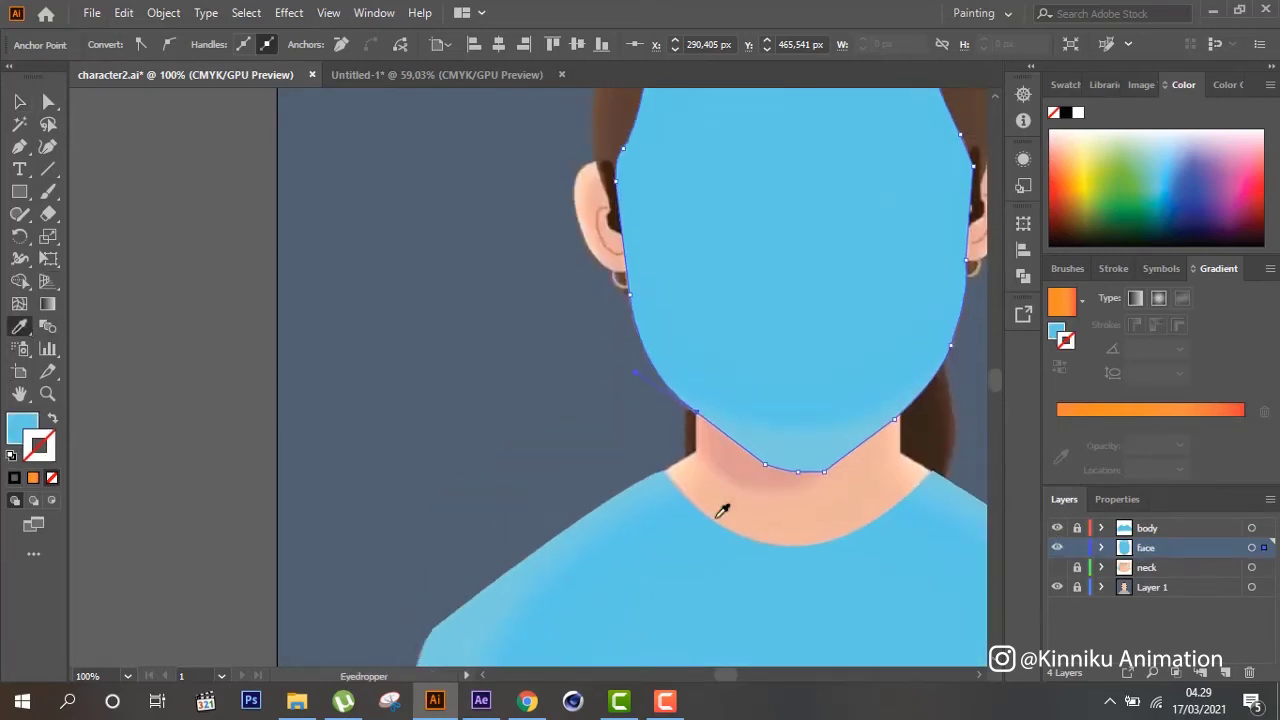
pyautogui.scroll(-1, 722, 511)
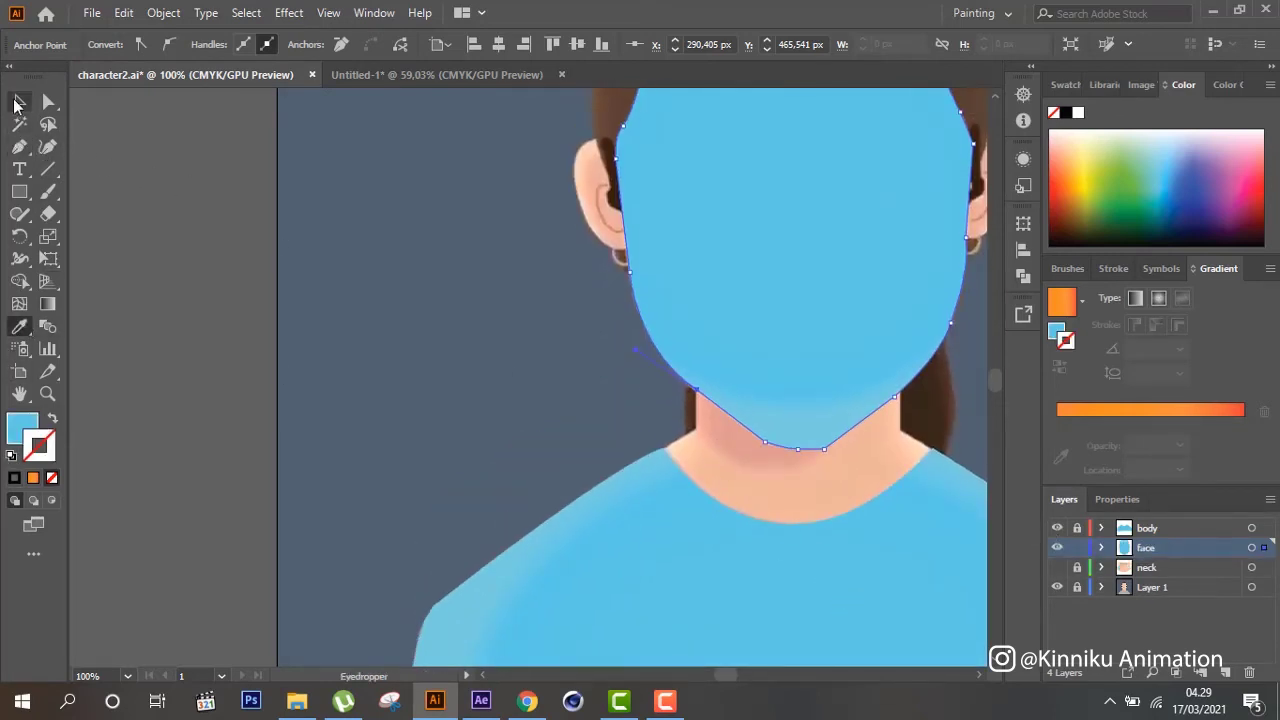
# Reselect the face outline and inspect its anchor points before sampling colour again
pyautogui.click(18, 102)
pyautogui.click(49, 308)
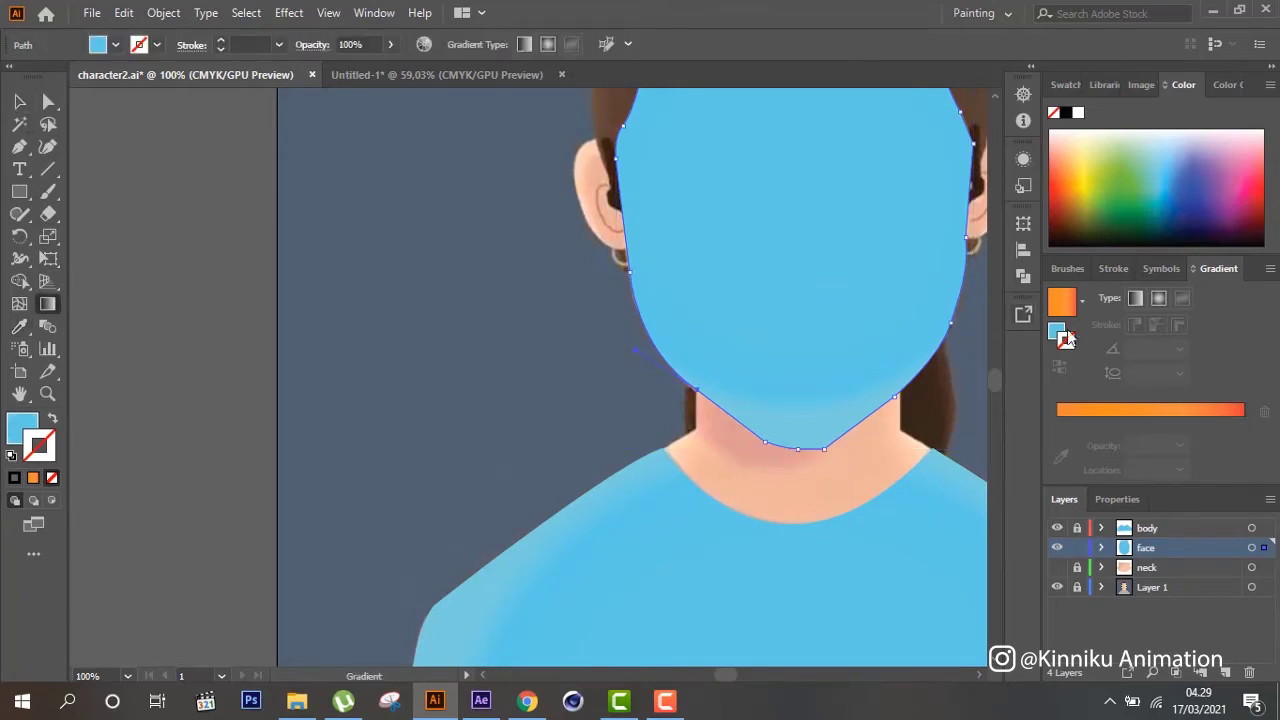
pyautogui.press('a')
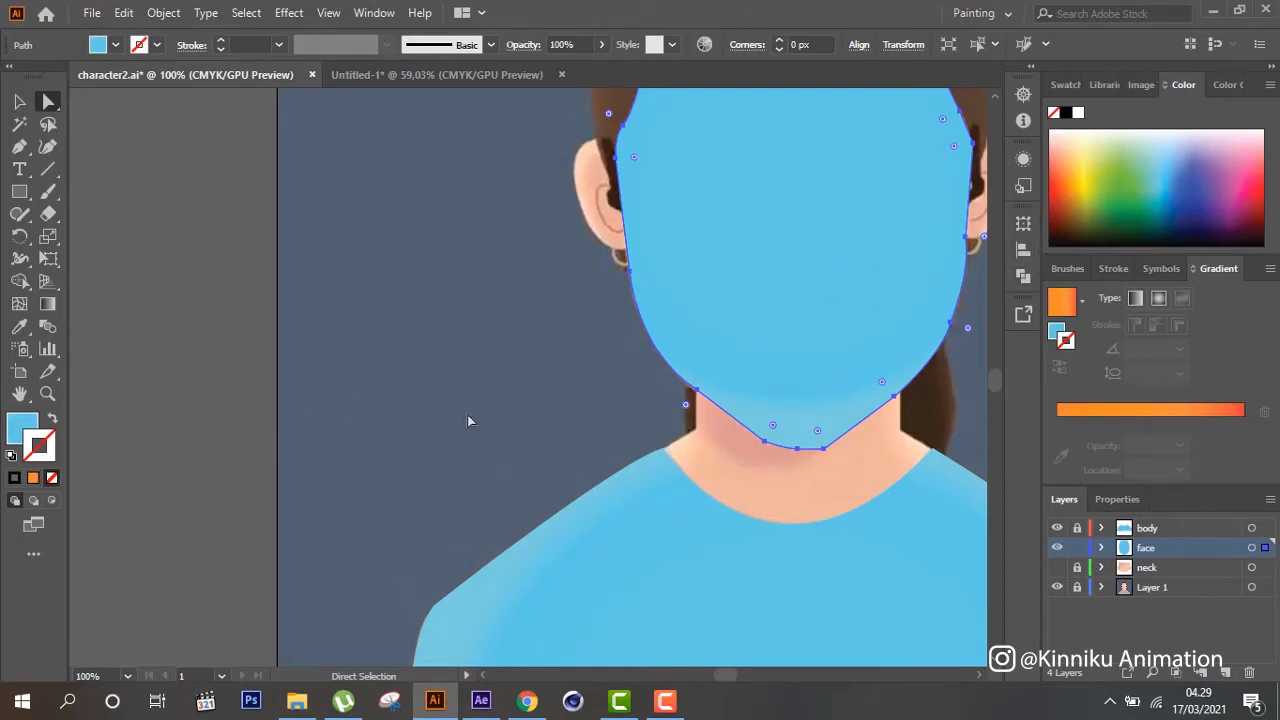
pyautogui.scroll(-5, 490, 427)
pyautogui.scroll(-1, 511, 434)
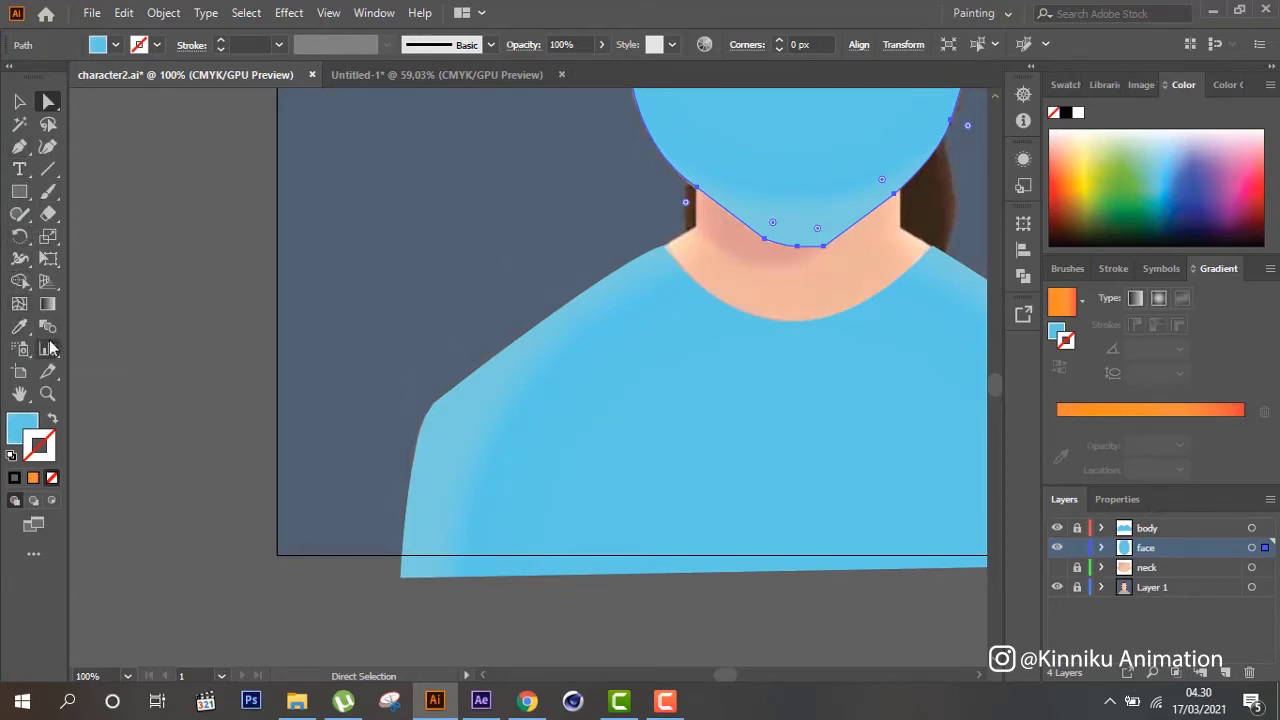
pyautogui.click(19, 326)
# Sample the neck's skin tone into the face, then apply the Orange, Yellow gradient swatch
pyautogui.click(789, 285)
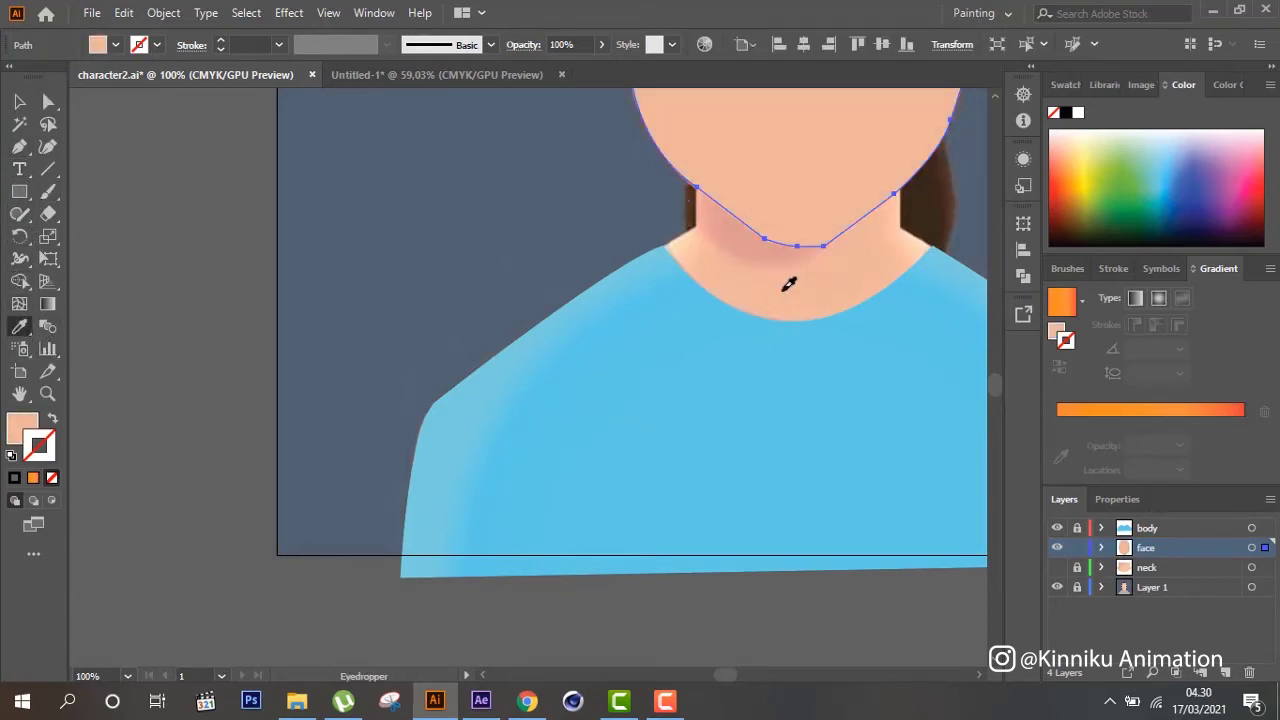
pyautogui.scroll(5, 789, 285)
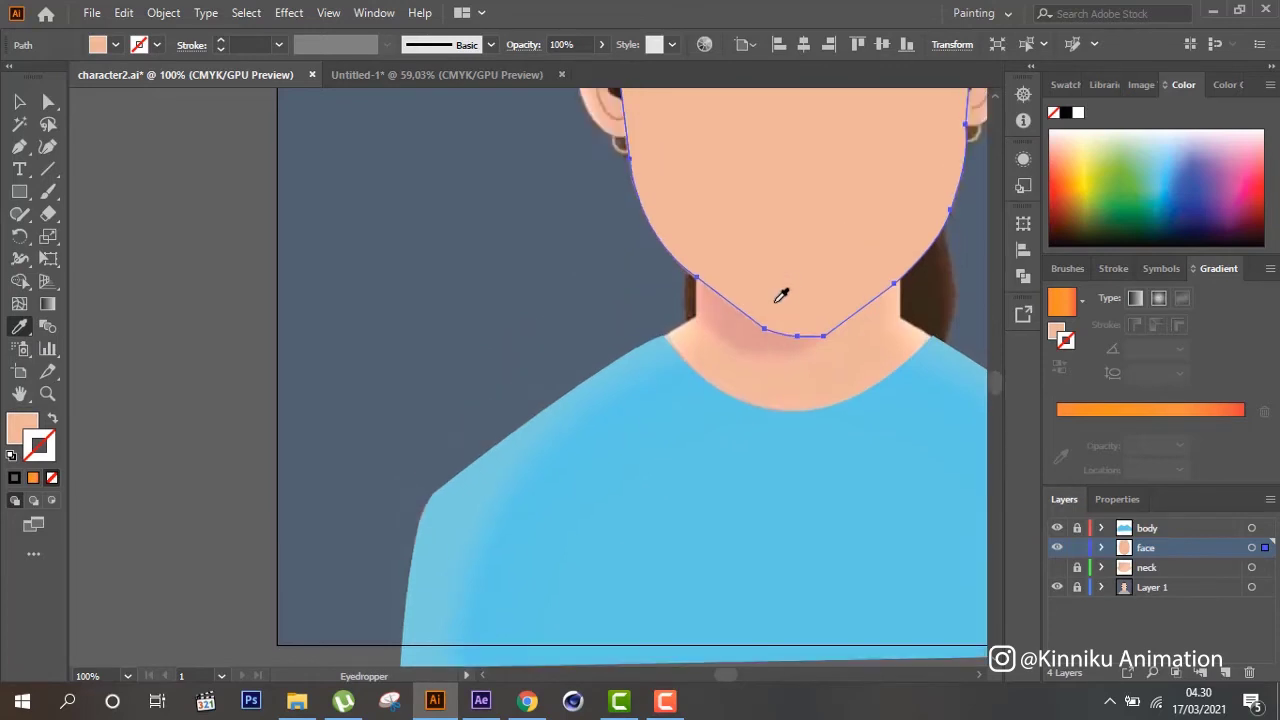
pyautogui.click(116, 45)
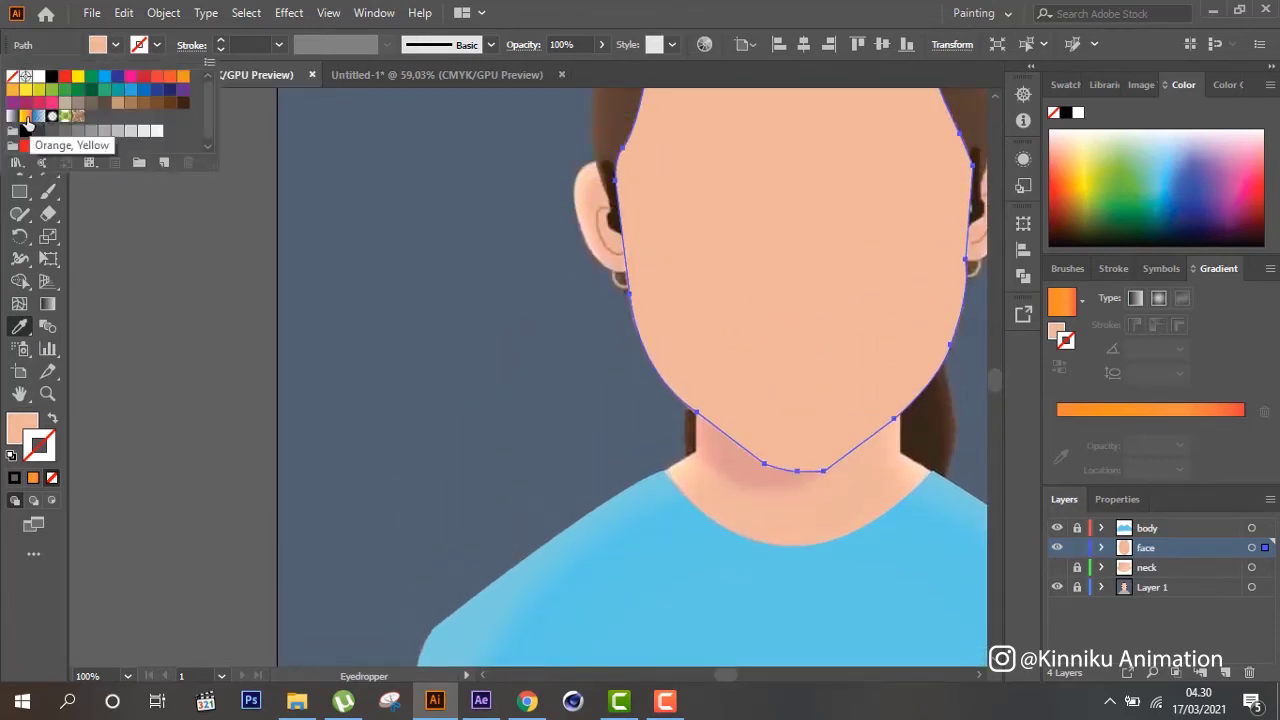
pyautogui.click(27, 117)
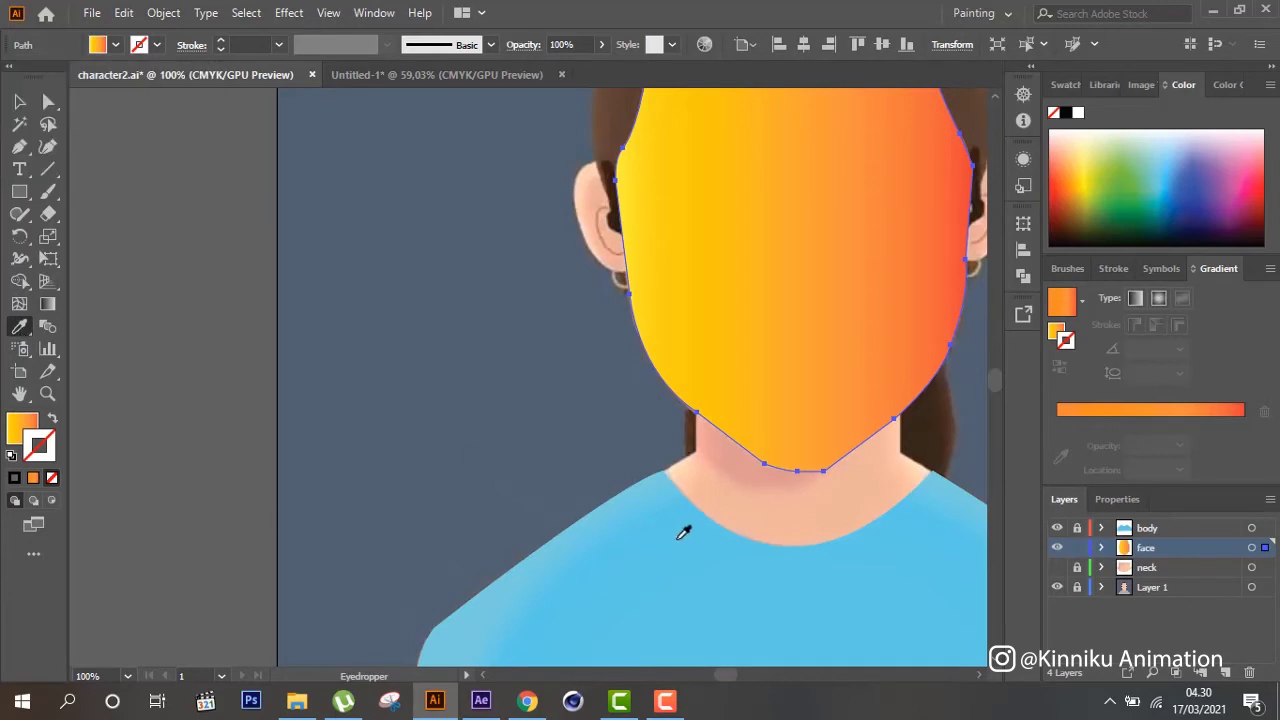
pyautogui.click(686, 531)
pyautogui.click(770, 496)
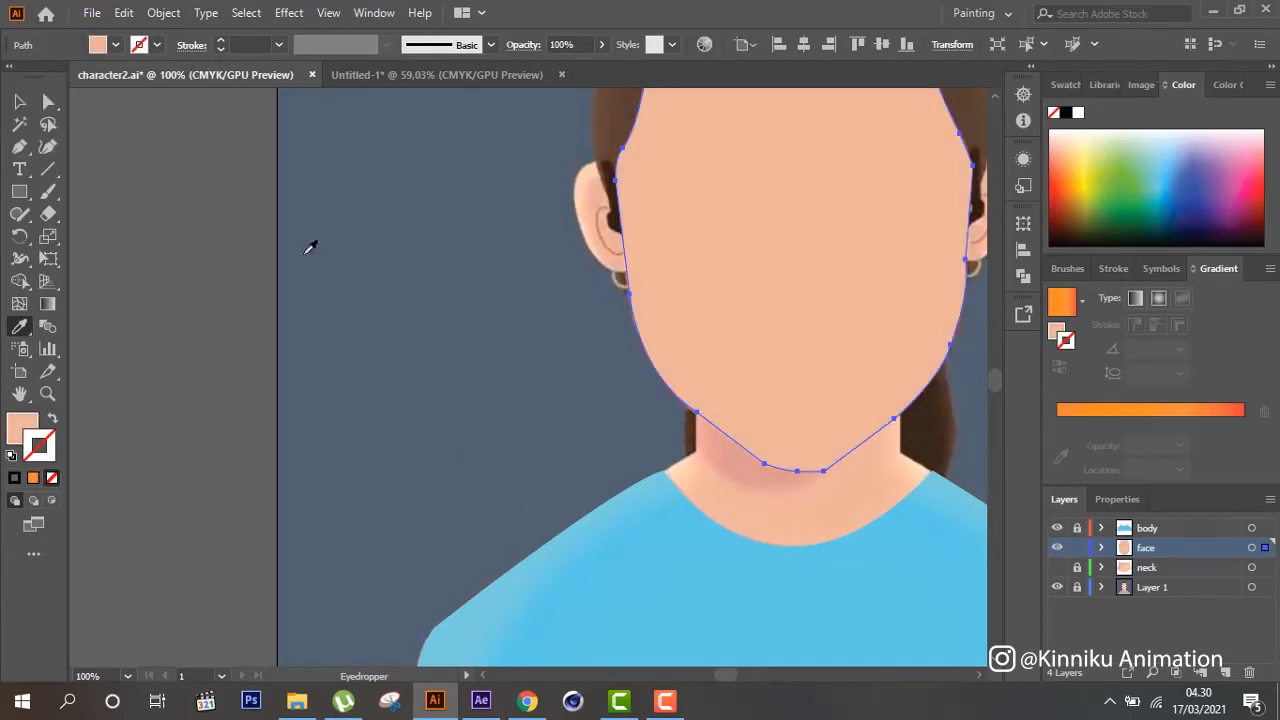
pyautogui.click(113, 47)
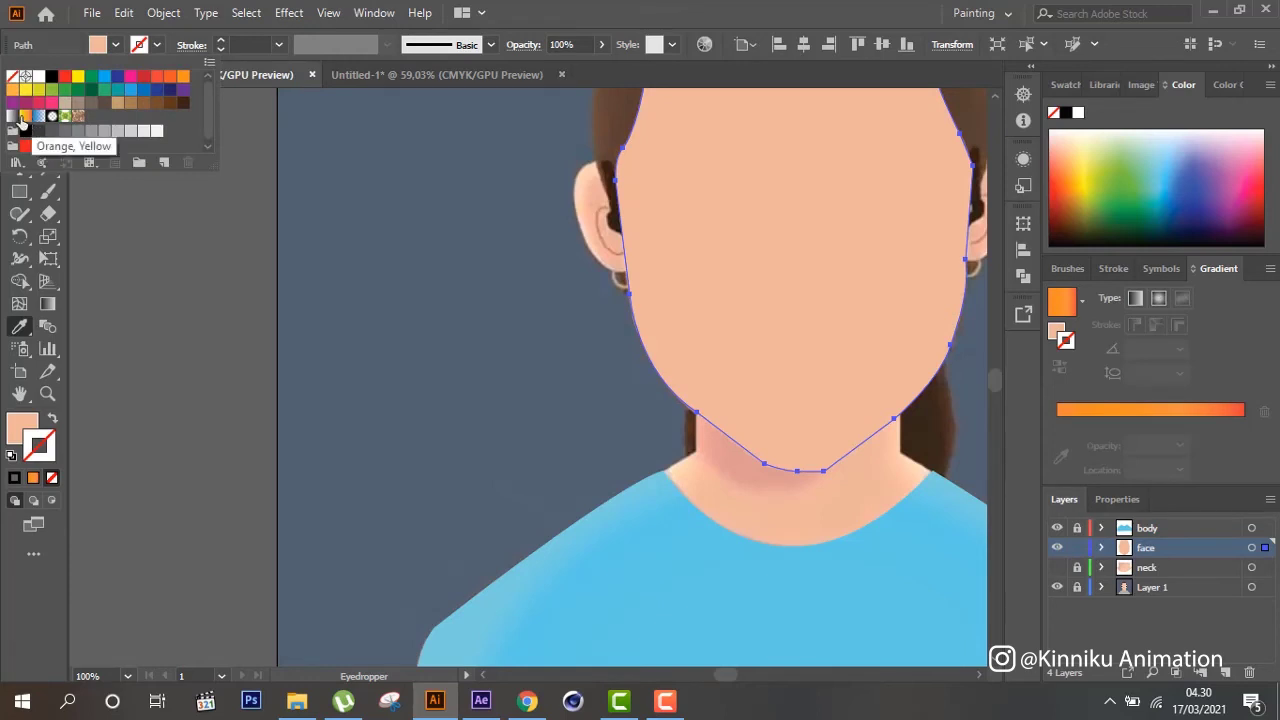
pyautogui.click(22, 118)
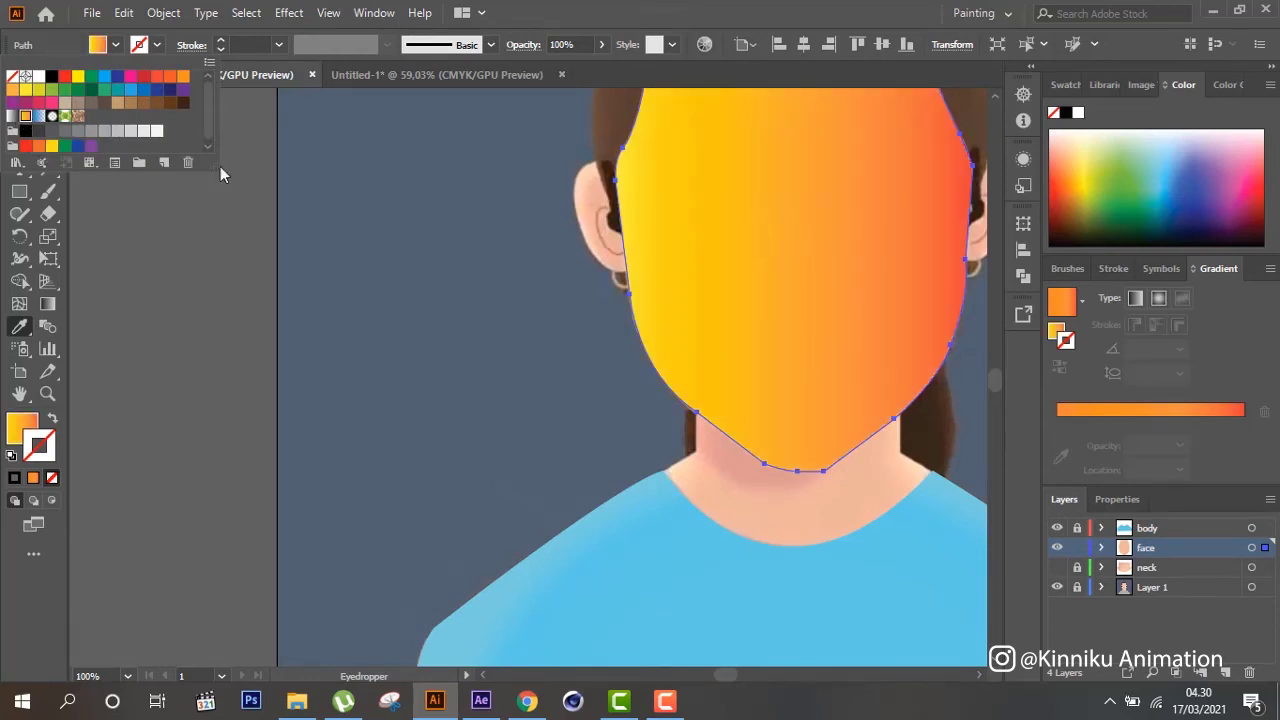
pyautogui.click(873, 412)
# Remove an extra gradient stop, set the left stop to a light skin tone, and nudge the yellow stop inward
pyautogui.click(48, 305)
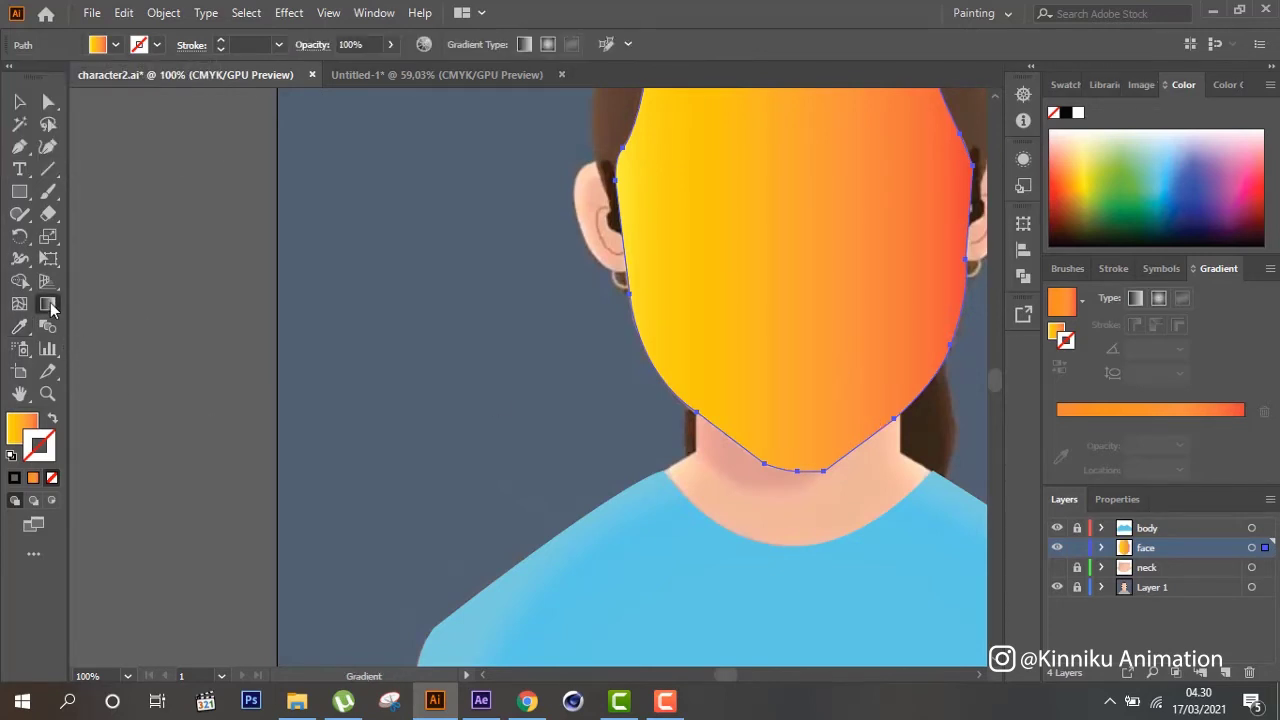
pyautogui.moveTo(527, 386); pyautogui.dragTo(220, 441)
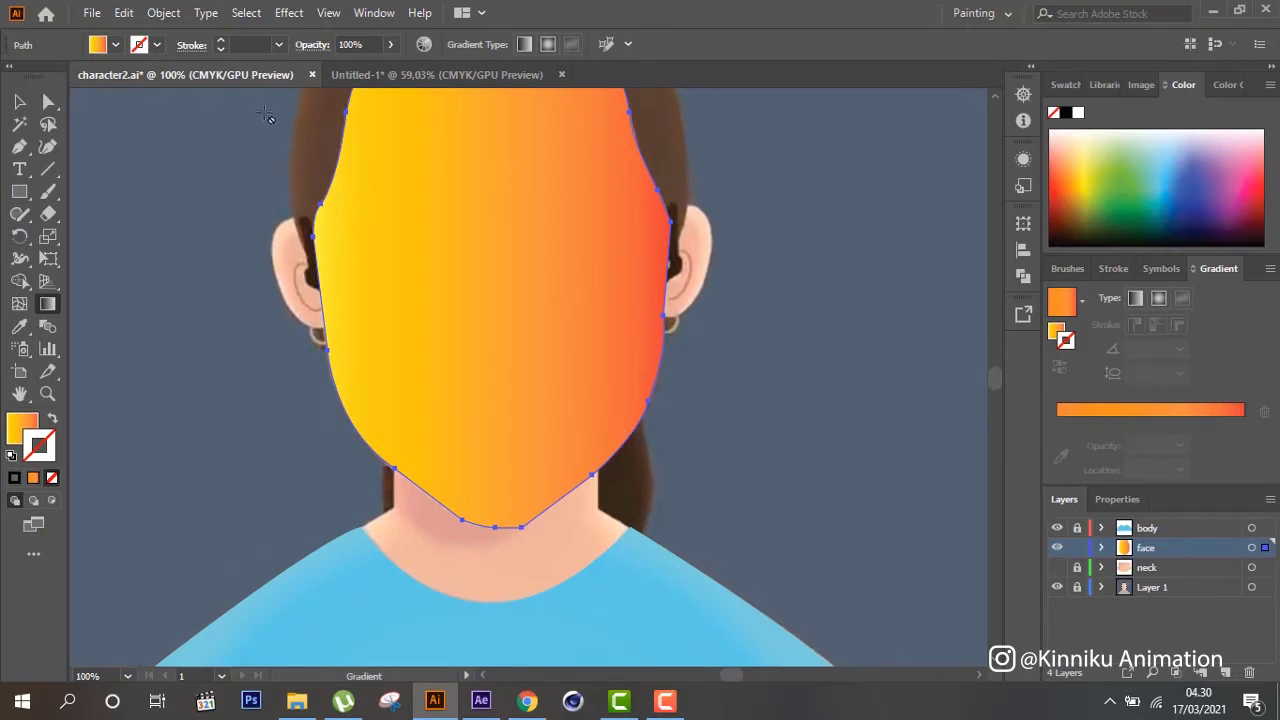
pyautogui.click(19, 101)
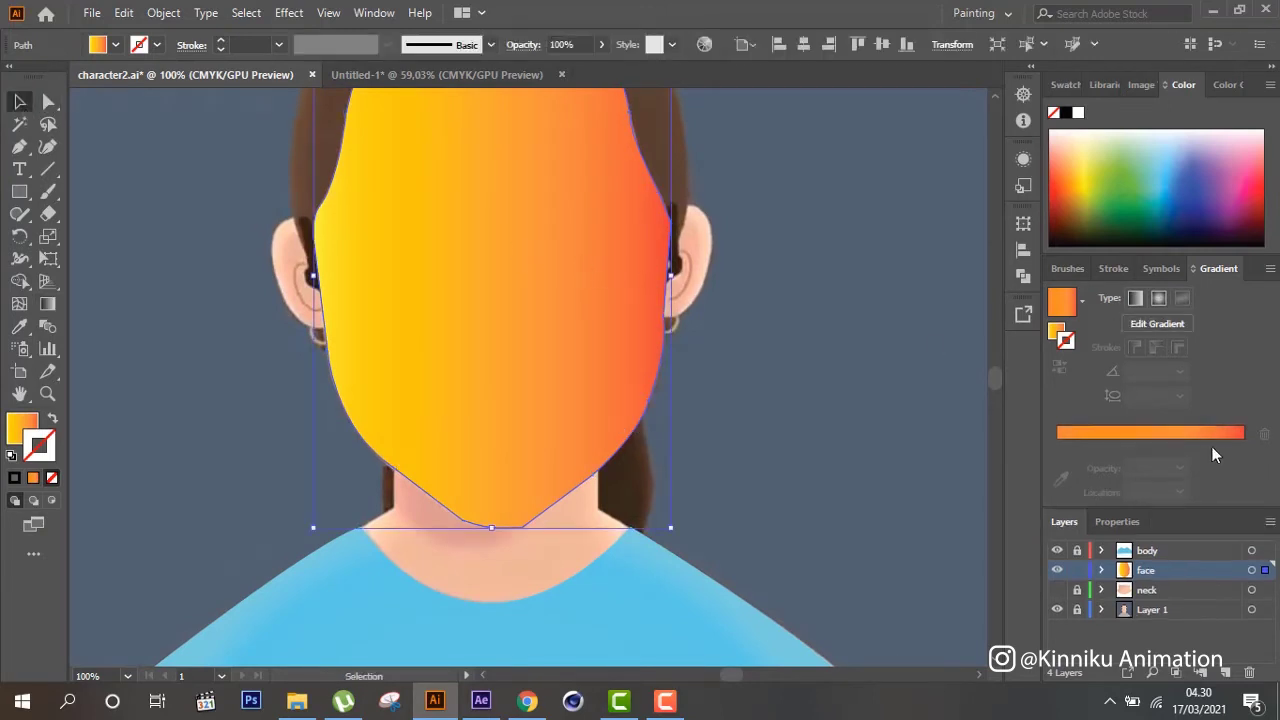
pyautogui.click(1211, 446)
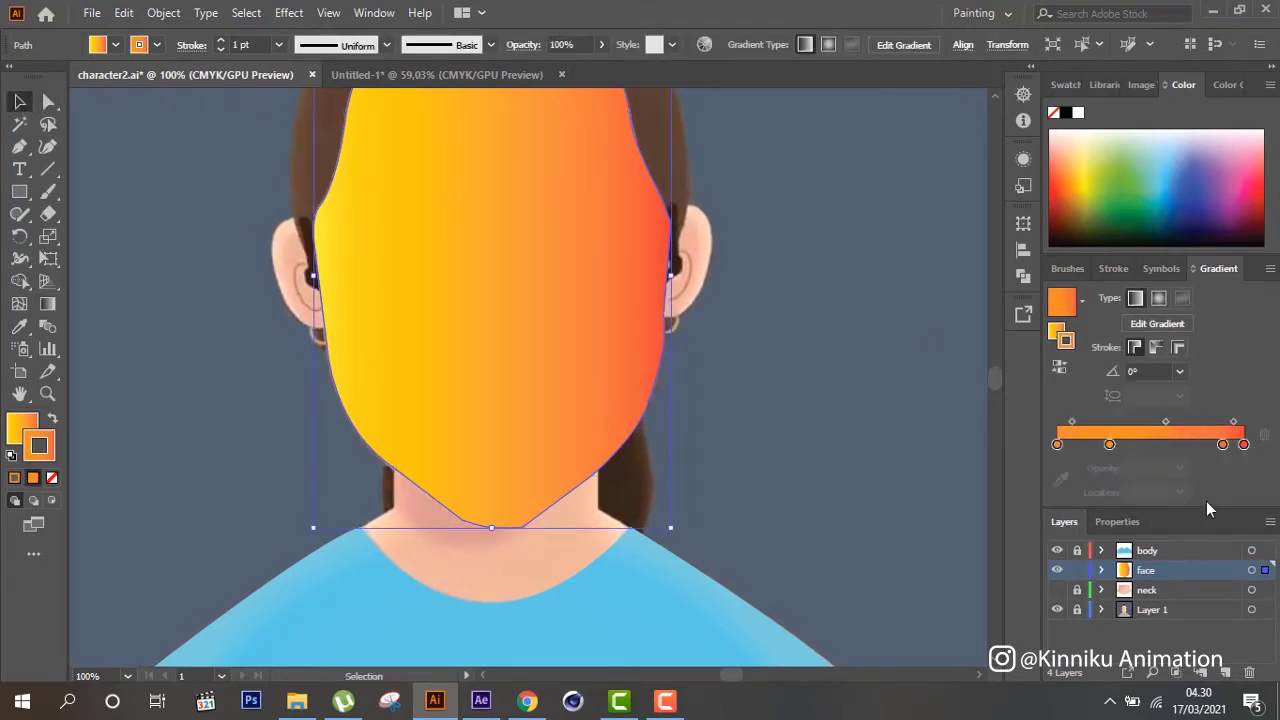
pyautogui.moveTo(1108, 446)
pyautogui.mouseDown()
pyautogui.moveTo(1146, 446)
pyautogui.moveTo(1161, 505)
pyautogui.mouseUp()
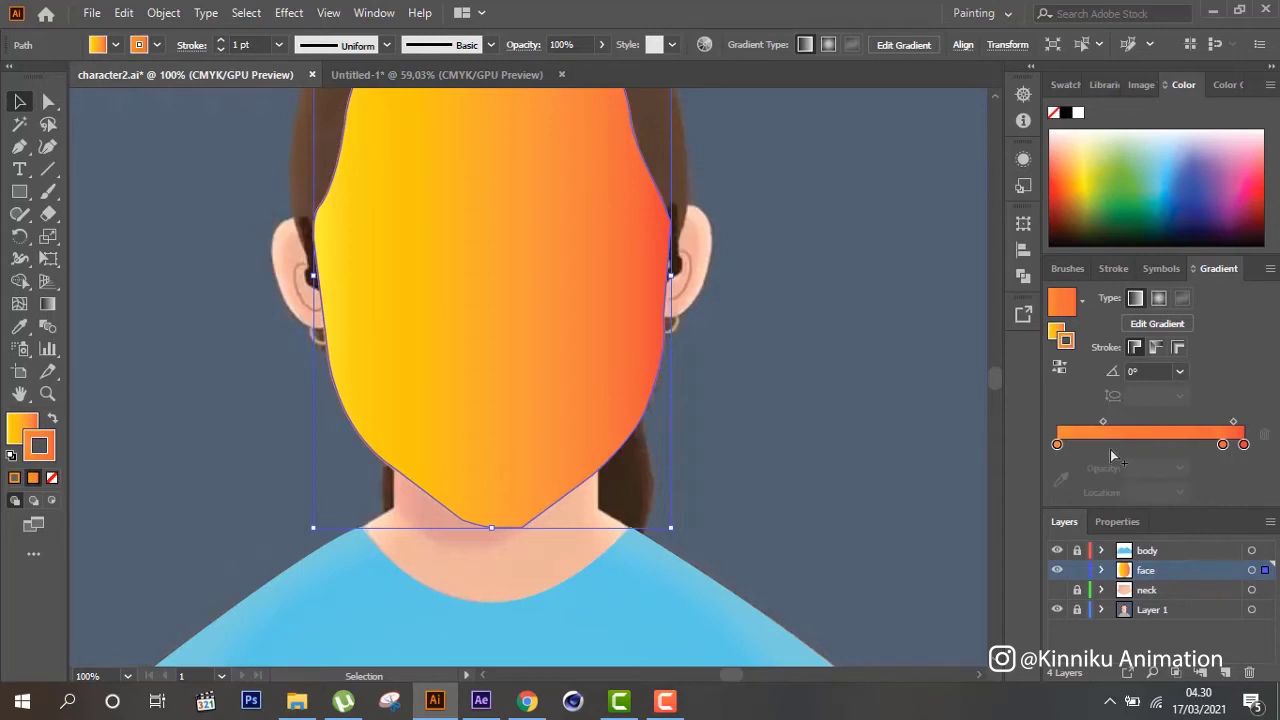
pyautogui.click(1058, 444)
pyautogui.click(1062, 480)
pyautogui.click(537, 551)
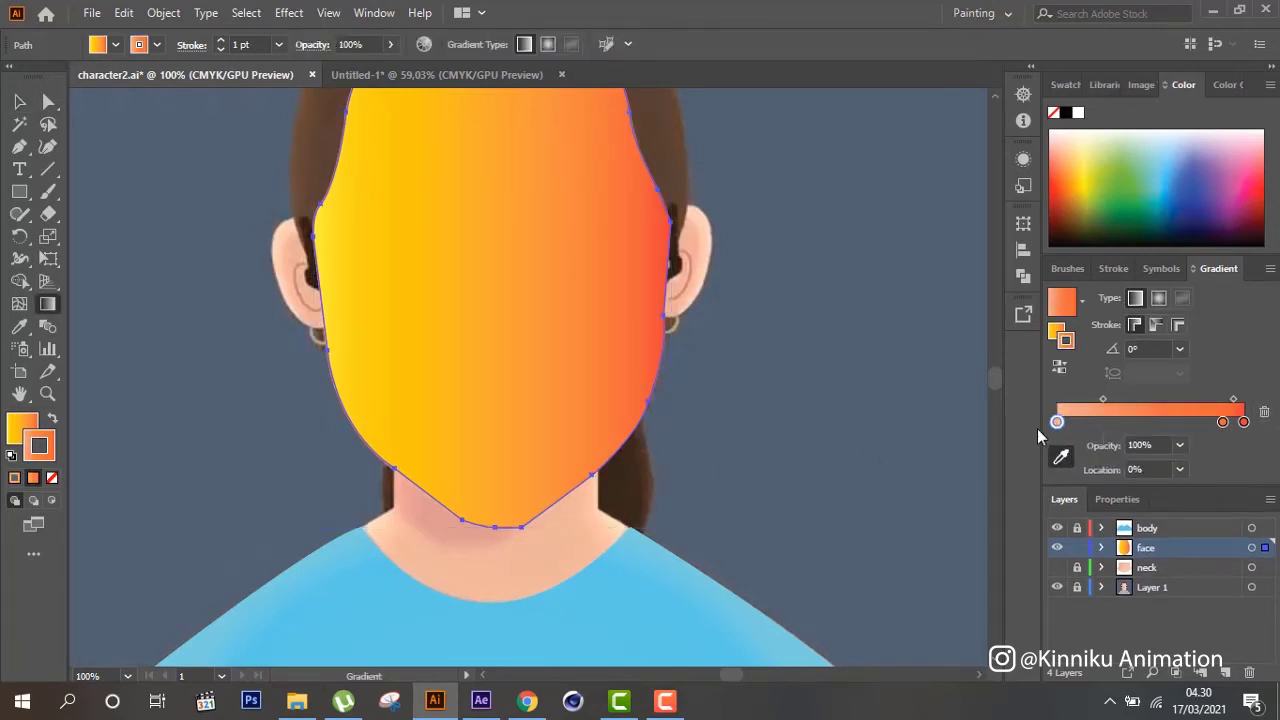
pyautogui.moveTo(1057, 422); pyautogui.dragTo(1095, 422)
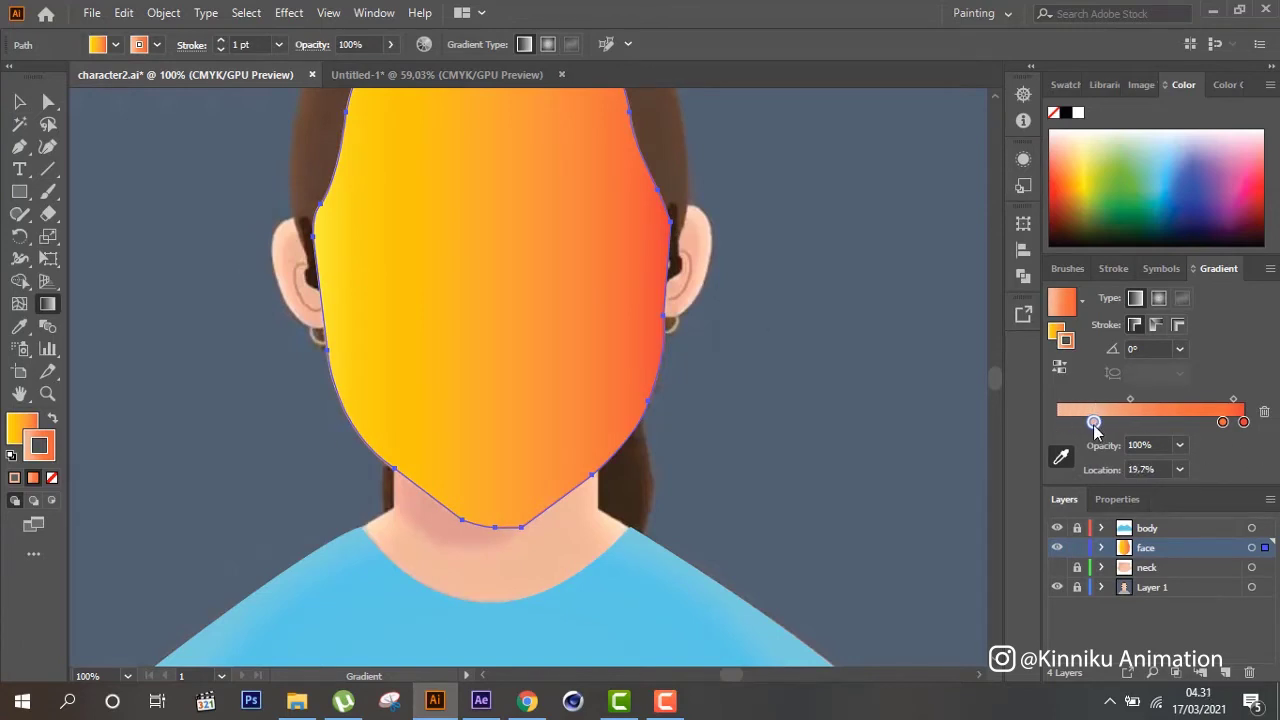
# Swap the face's fill and stroke and set the stroke to None, accidentally sampling the shirt's light blue
pyautogui.click(52, 420)
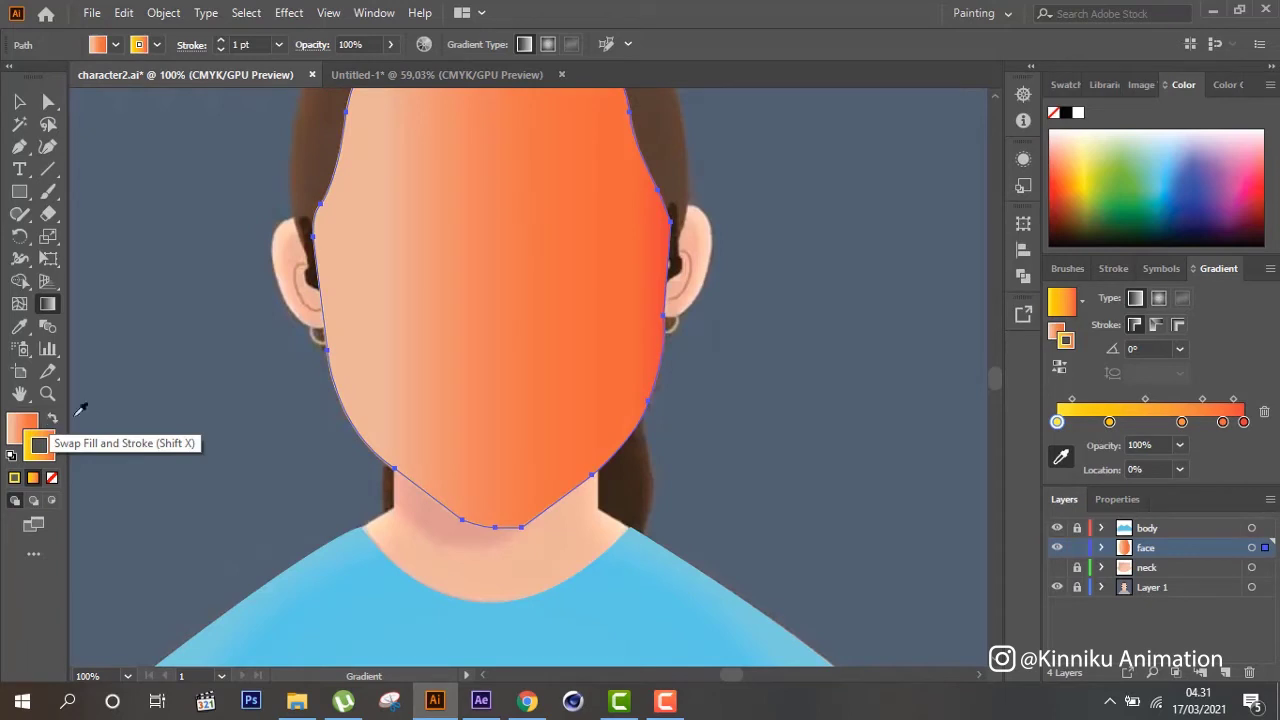
pyautogui.click(52, 478)
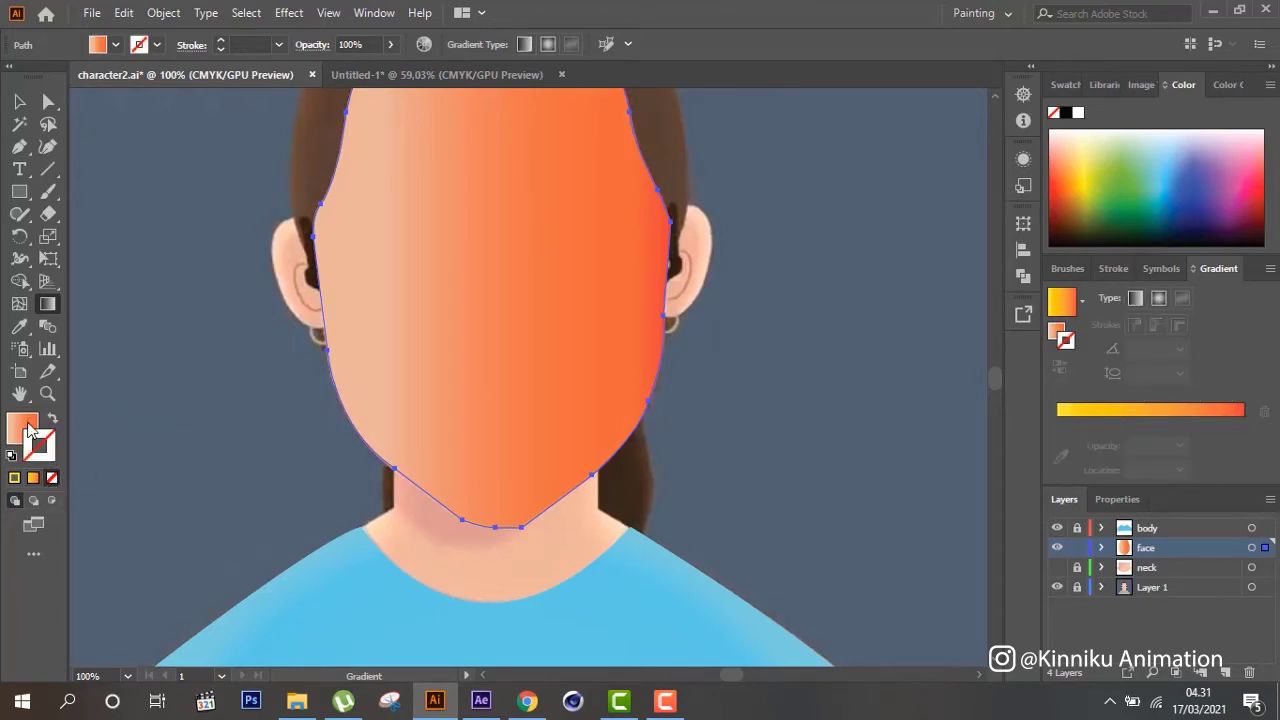
pyautogui.click(19, 101)
pyautogui.click(19, 326)
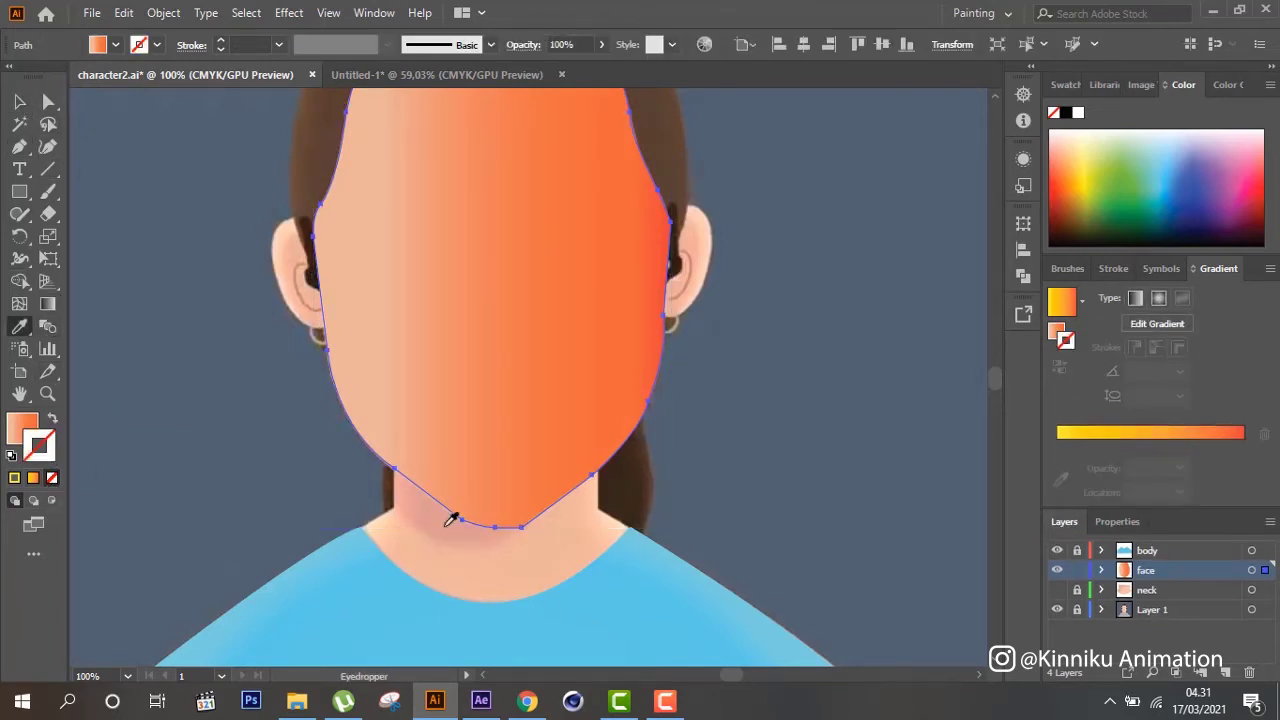
pyautogui.click(476, 625)
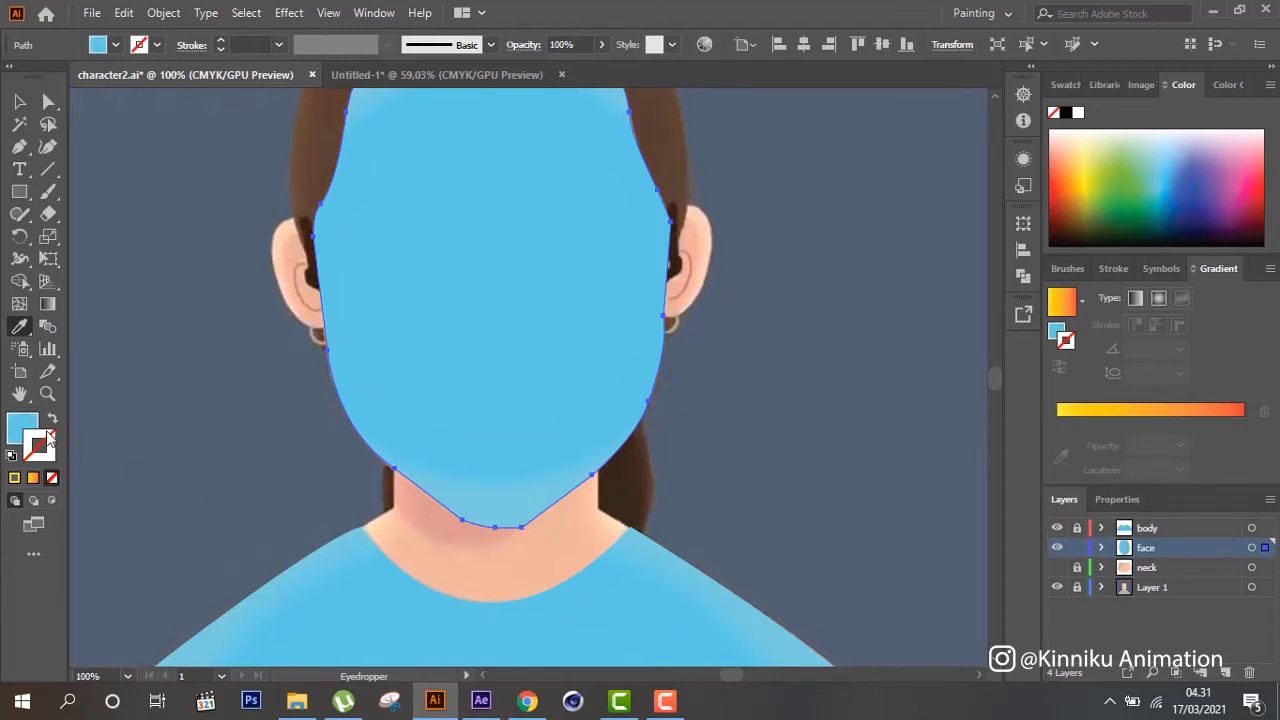
pyautogui.click(19, 101)
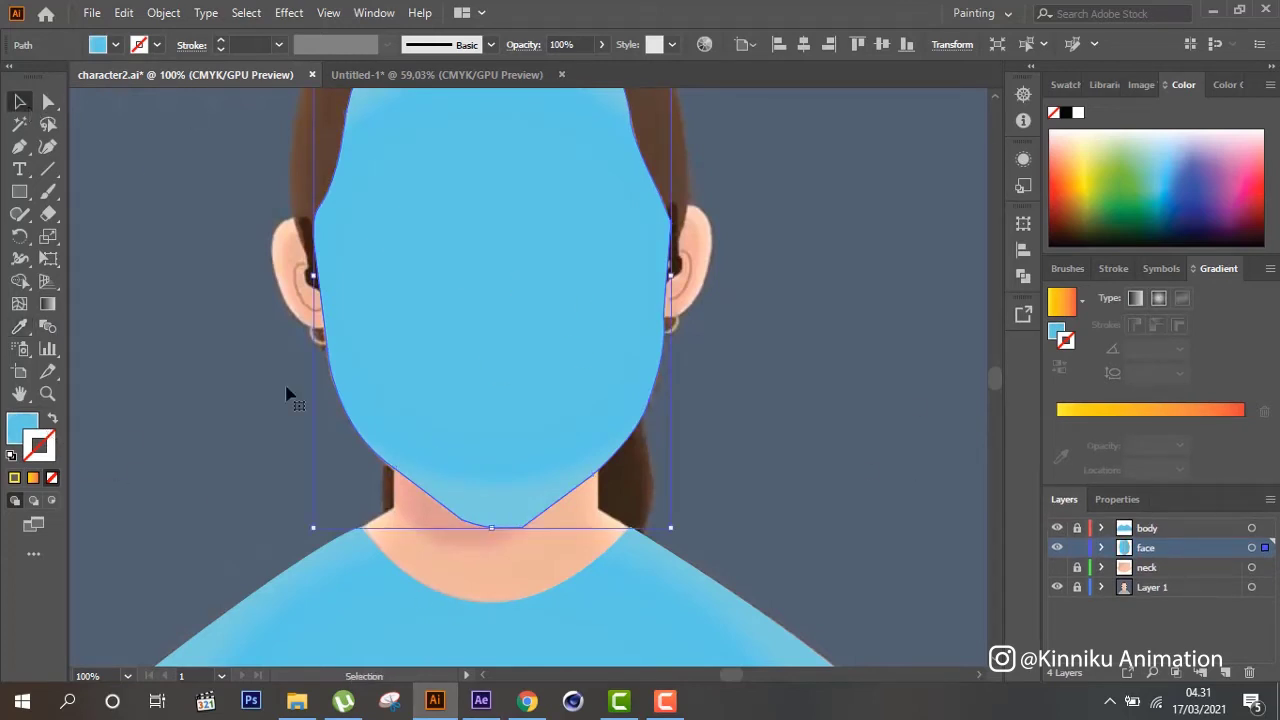
pyautogui.click(47, 304)
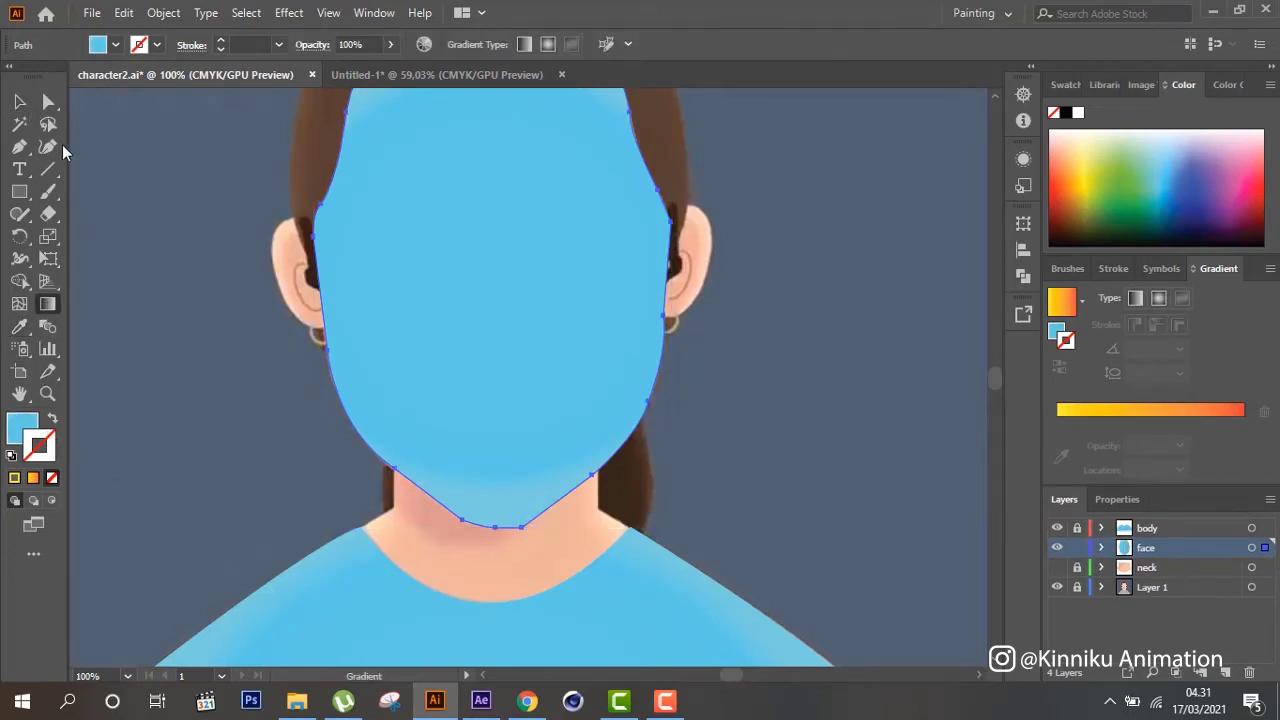
pyautogui.press('v')
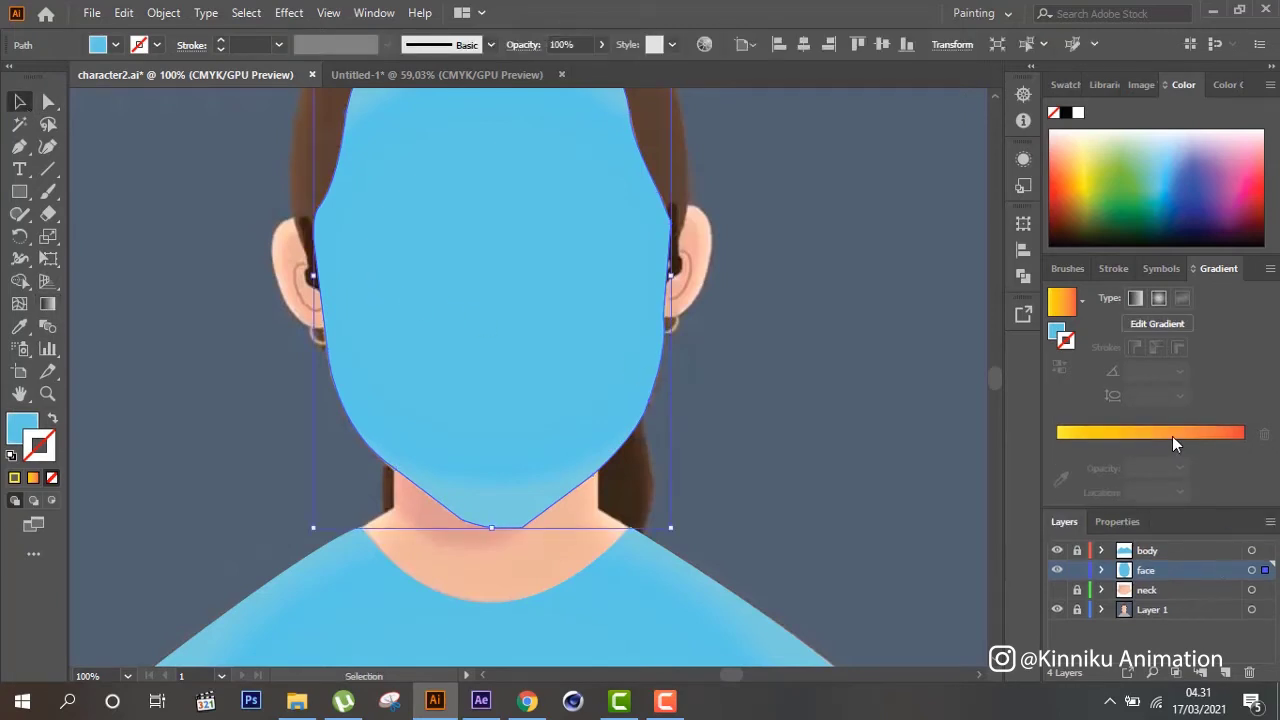
# Reapply the yellow-orange gradient as the face fill with no outline
pyautogui.click(1172, 440)
pyautogui.click(54, 422)
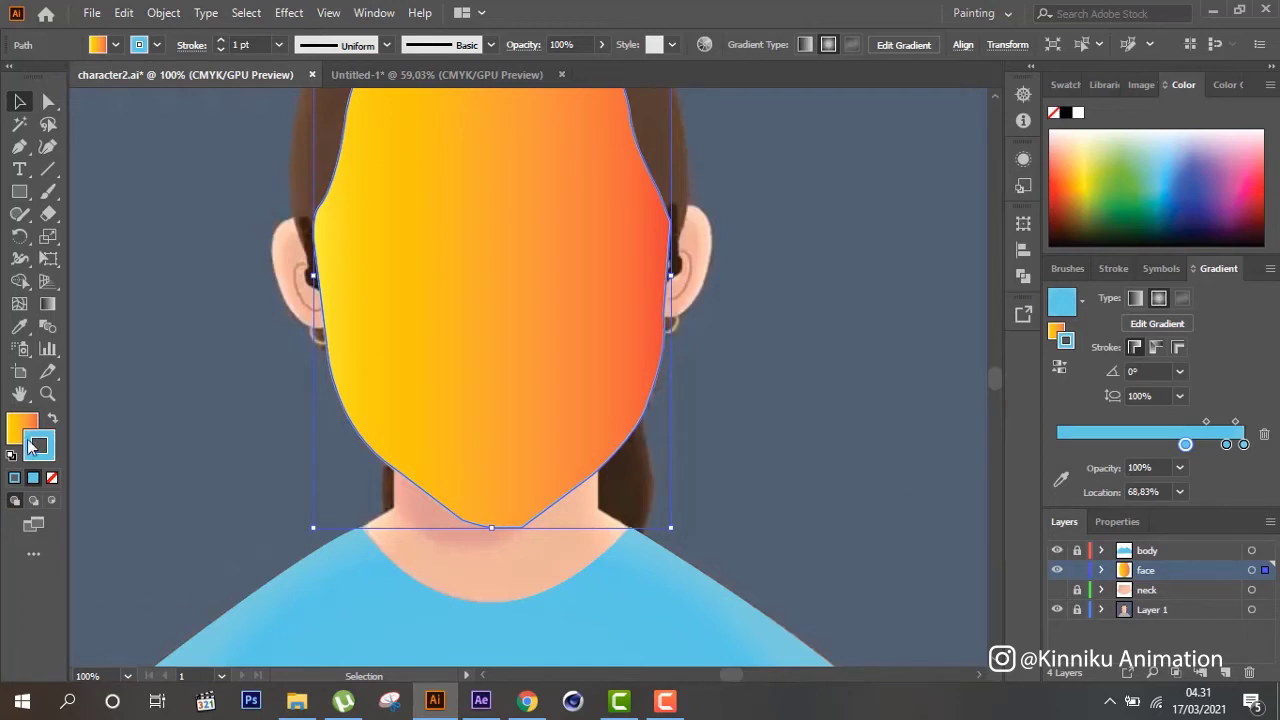
pyautogui.click(54, 422)
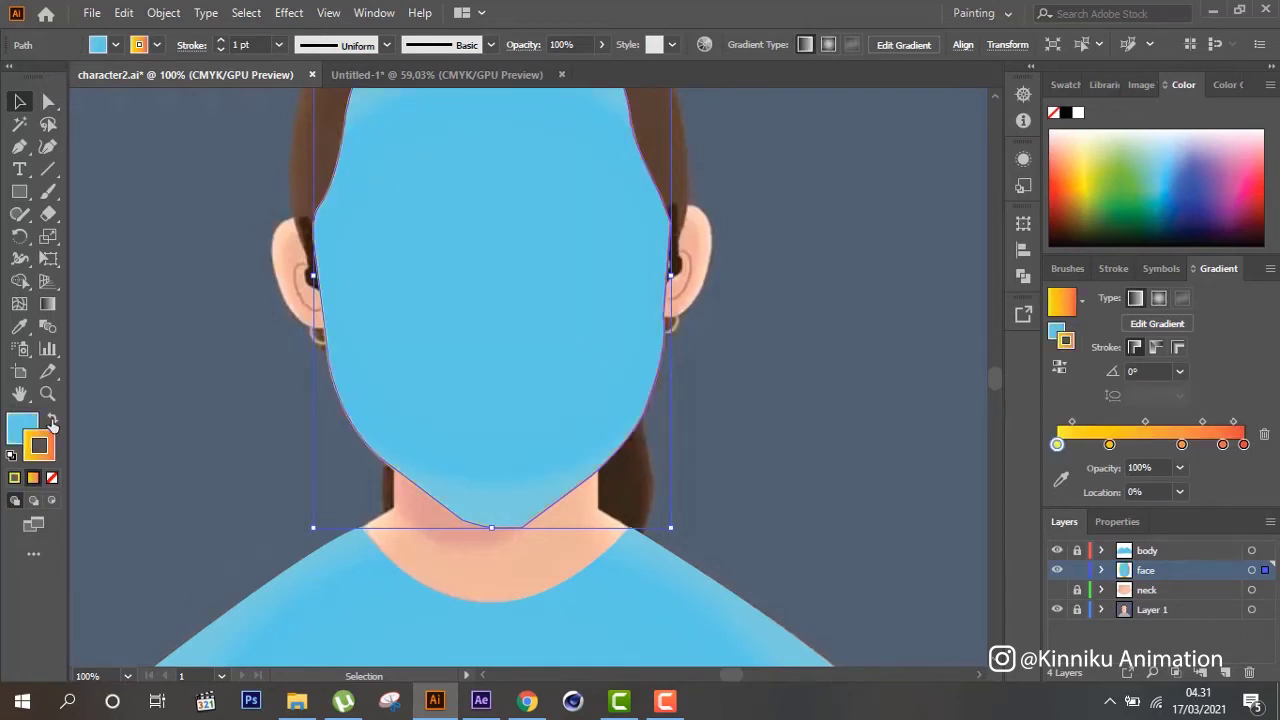
pyautogui.click(52, 477)
pyautogui.scroll(-3, 612, 400)
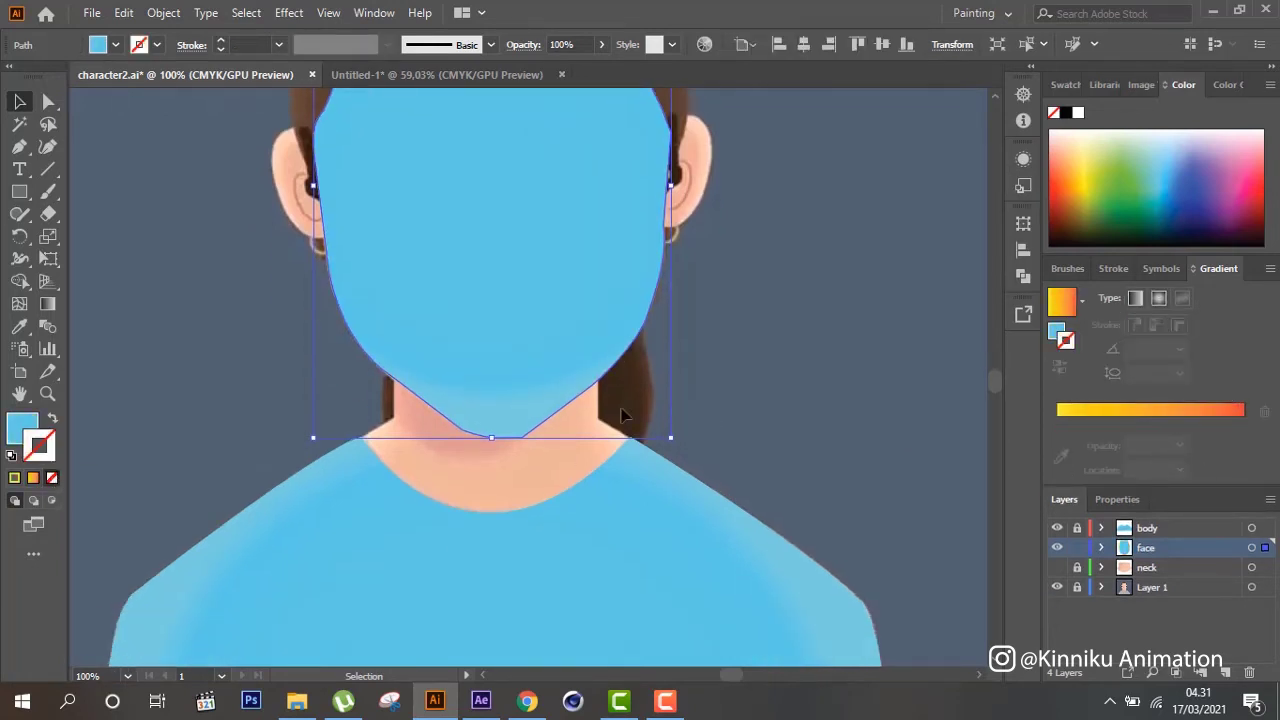
pyautogui.click(1098, 414)
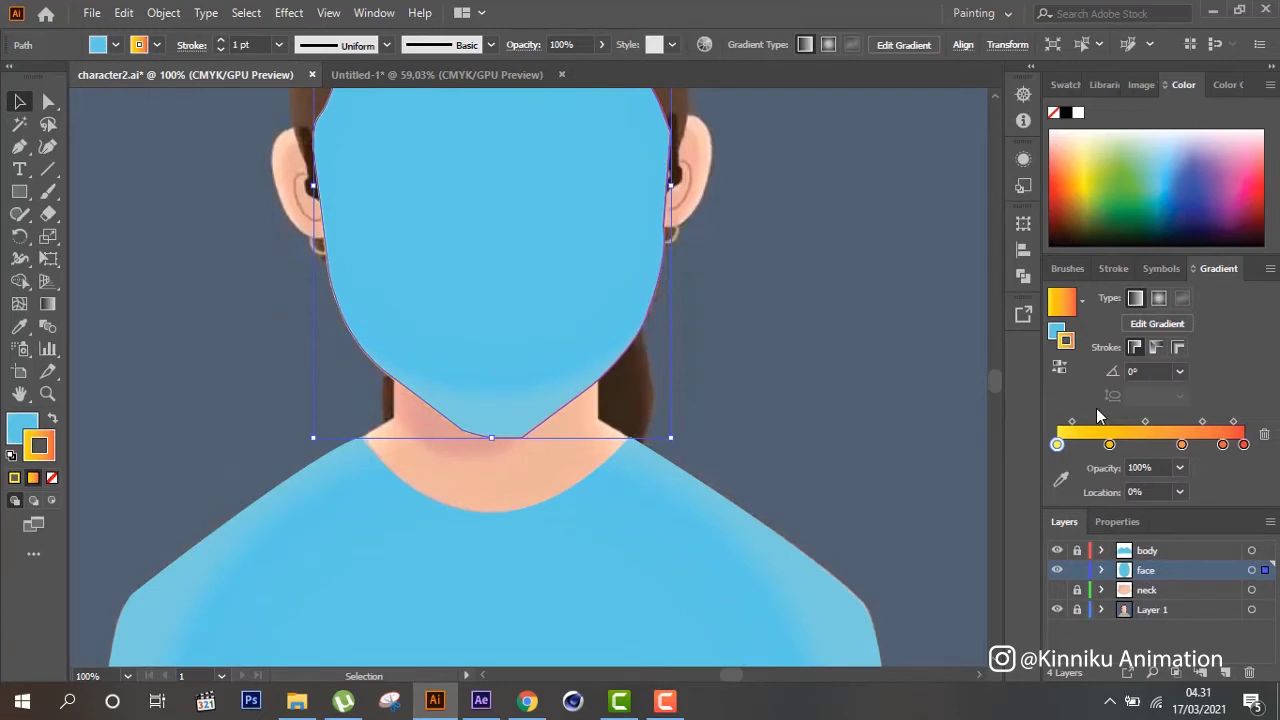
pyautogui.click(55, 422)
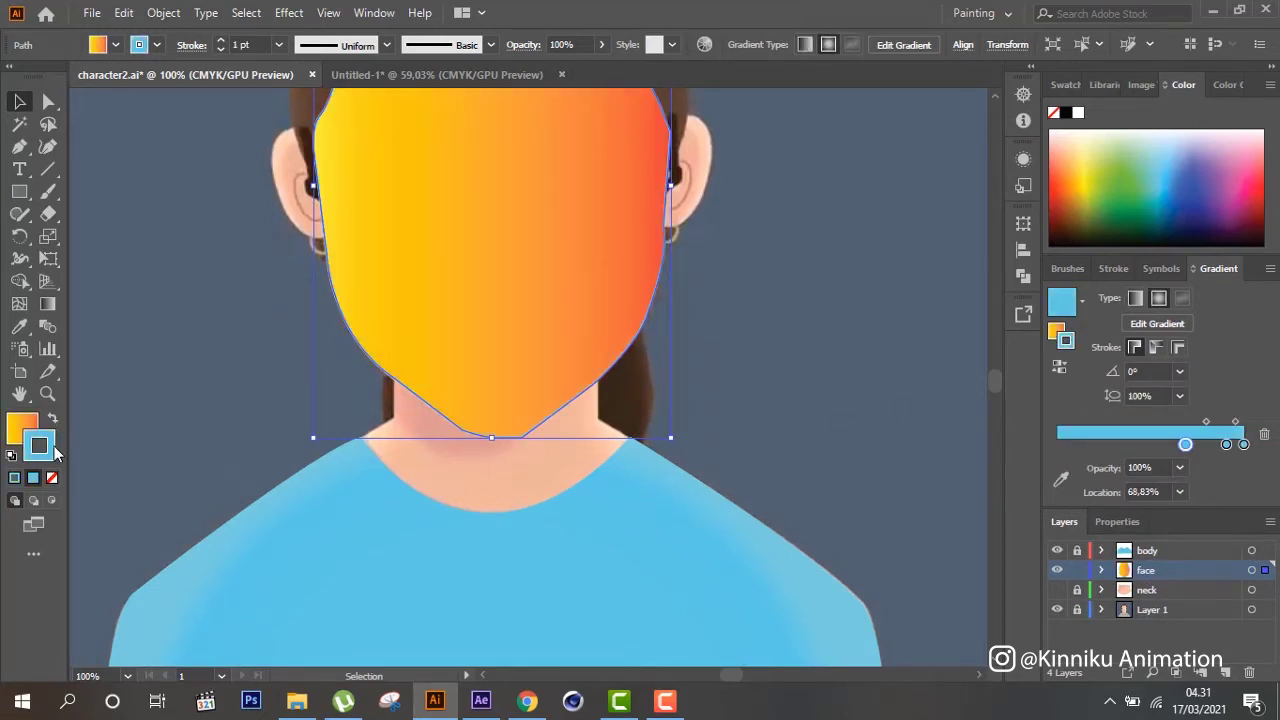
pyautogui.click(52, 478)
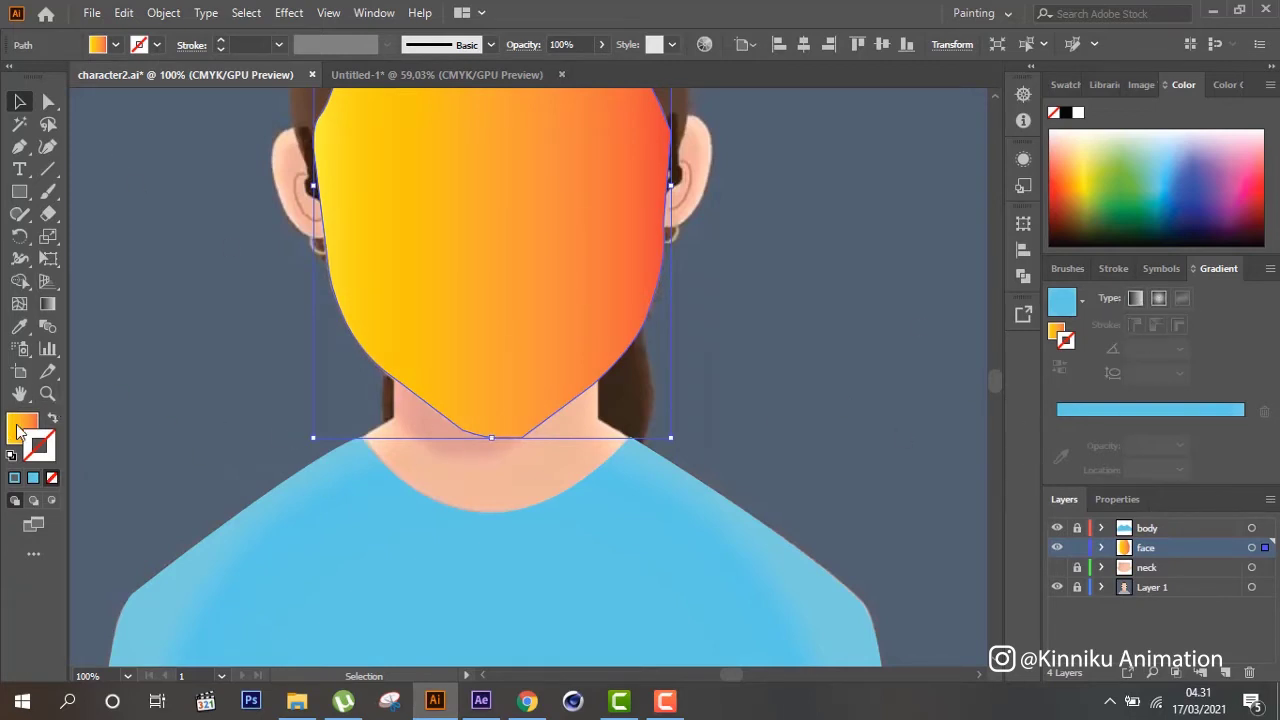
# Delete two inner gradient stops, leaving a three-stop gradient
pyautogui.doubleClick(20, 430)
pyautogui.click(839, 259)
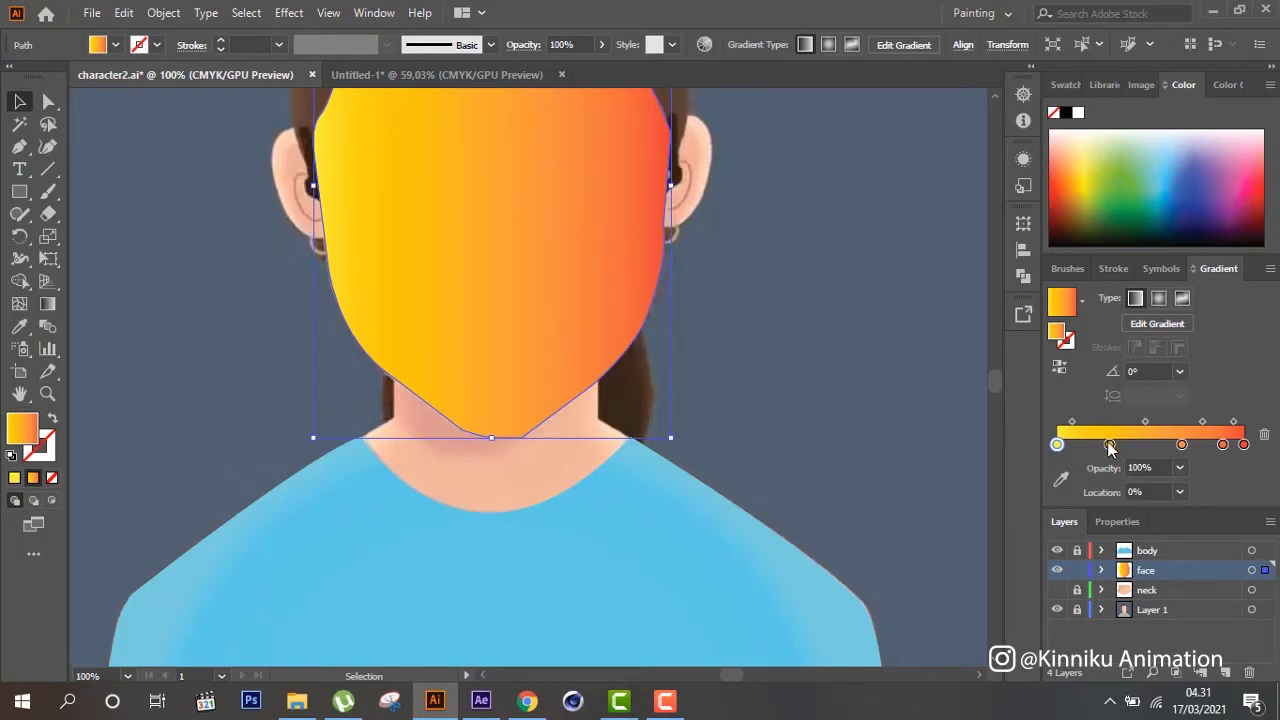
pyautogui.moveTo(1109, 444); pyautogui.dragTo(1120, 496)
pyautogui.moveTo(1182, 444); pyautogui.dragTo(1186, 482)
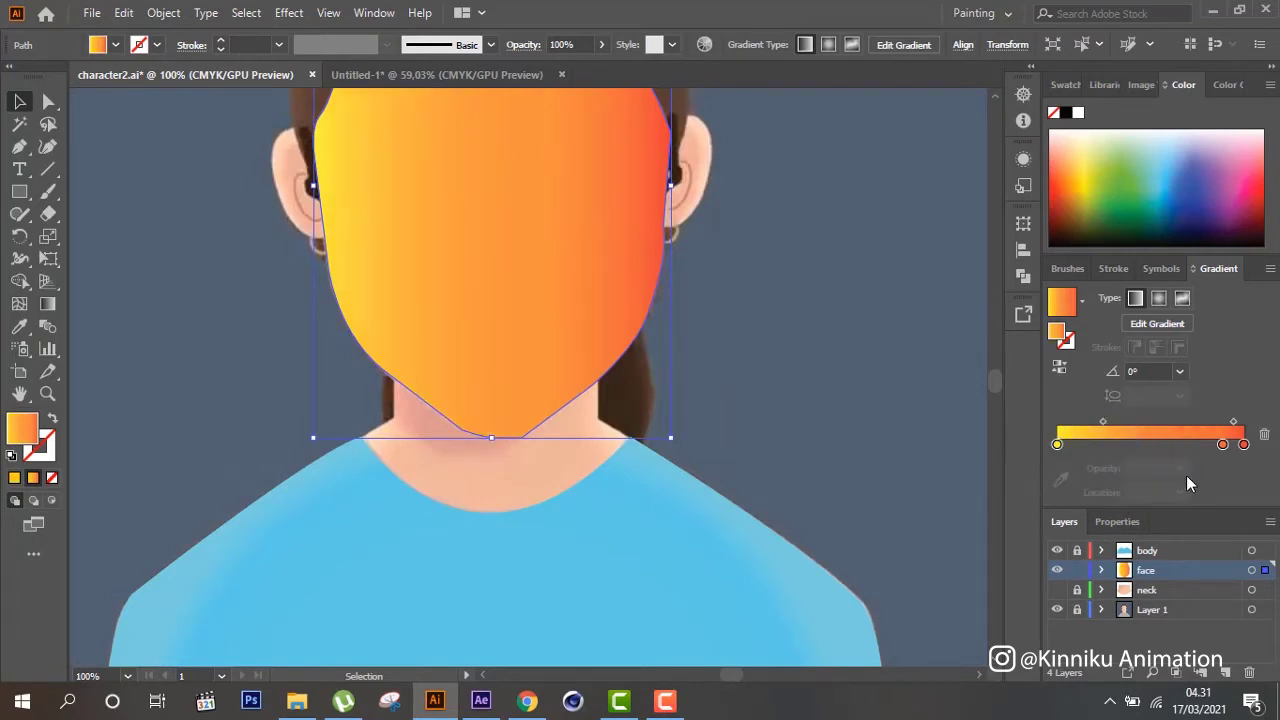
pyautogui.click(1058, 444)
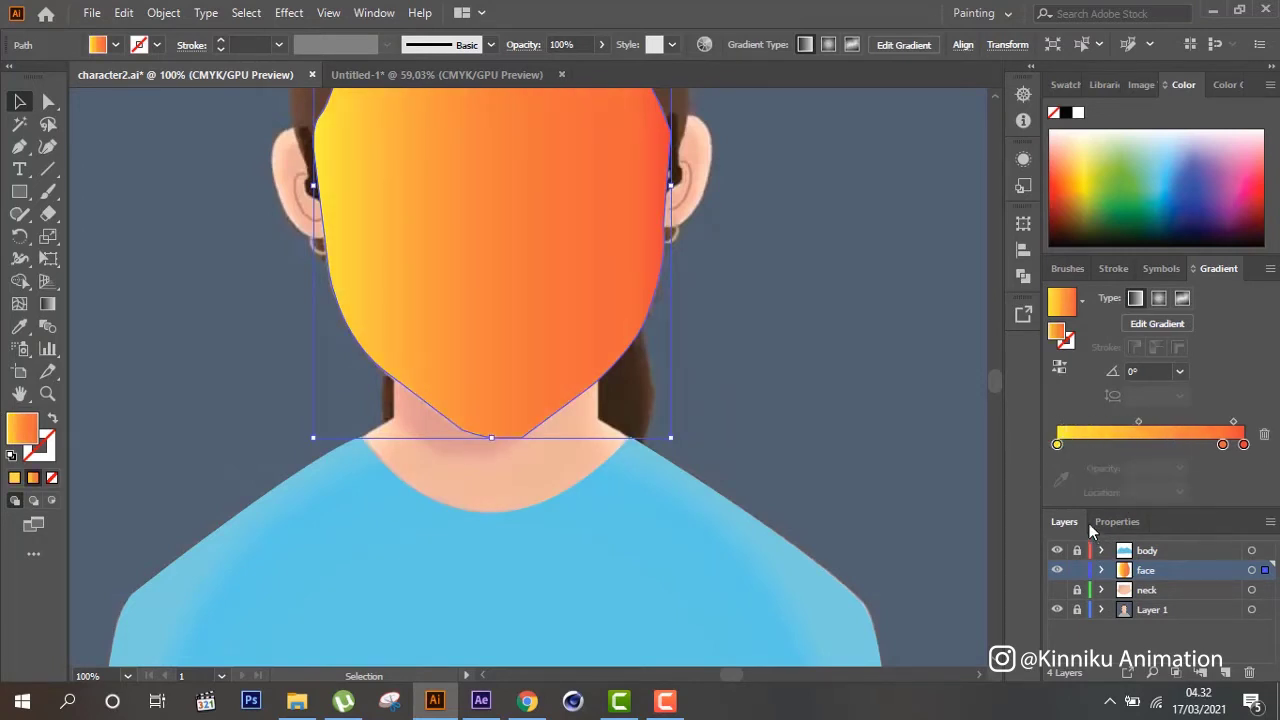
pyautogui.doubleClick(1058, 444)
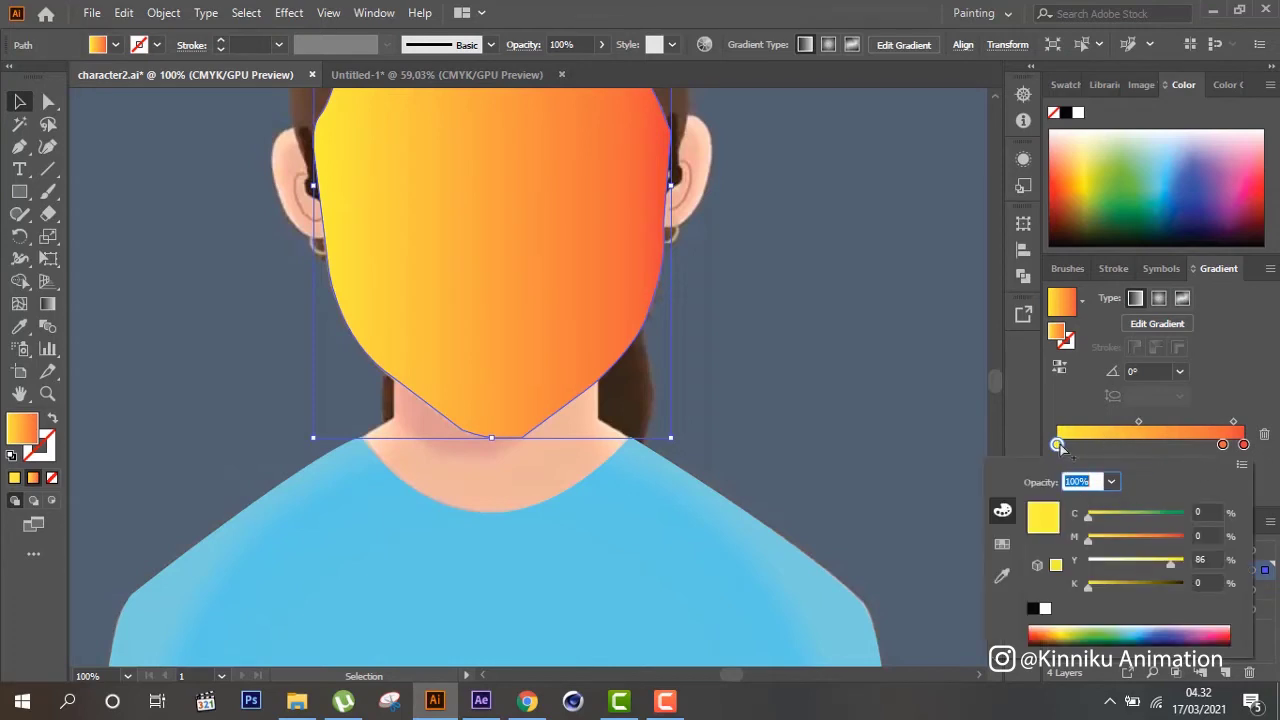
pyautogui.click(1058, 446)
pyautogui.doubleClick(1058, 445)
# Set the left stop to the neck's peach, make the gradient Radial, and push peach to about 86%
pyautogui.click(1002, 575)
pyautogui.click(526, 489)
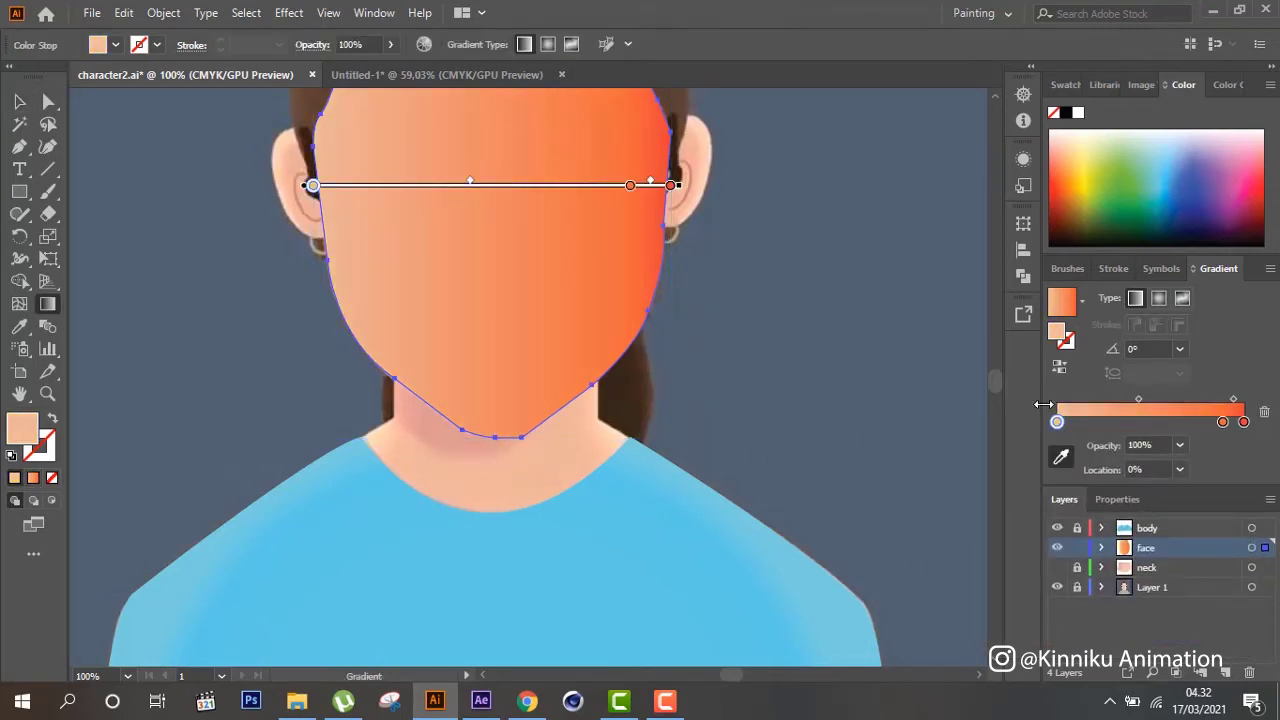
pyautogui.moveTo(1057, 422); pyautogui.dragTo(1153, 422)
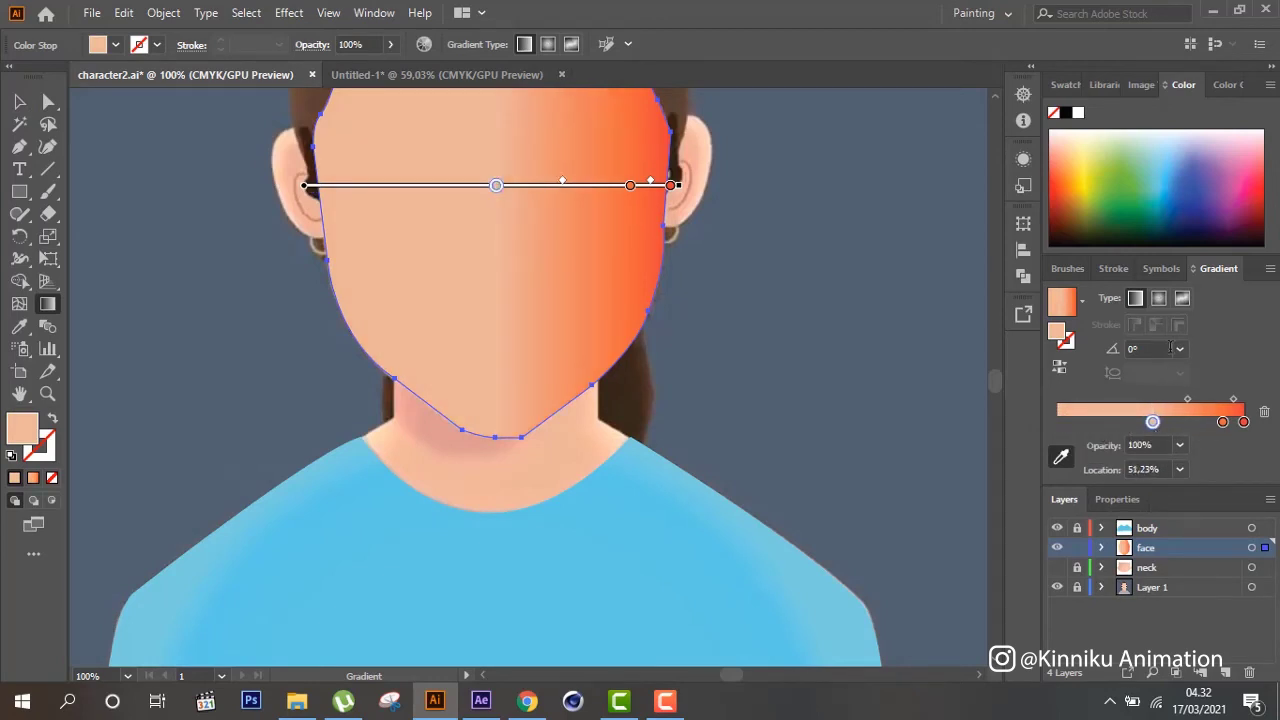
pyautogui.click(1158, 298)
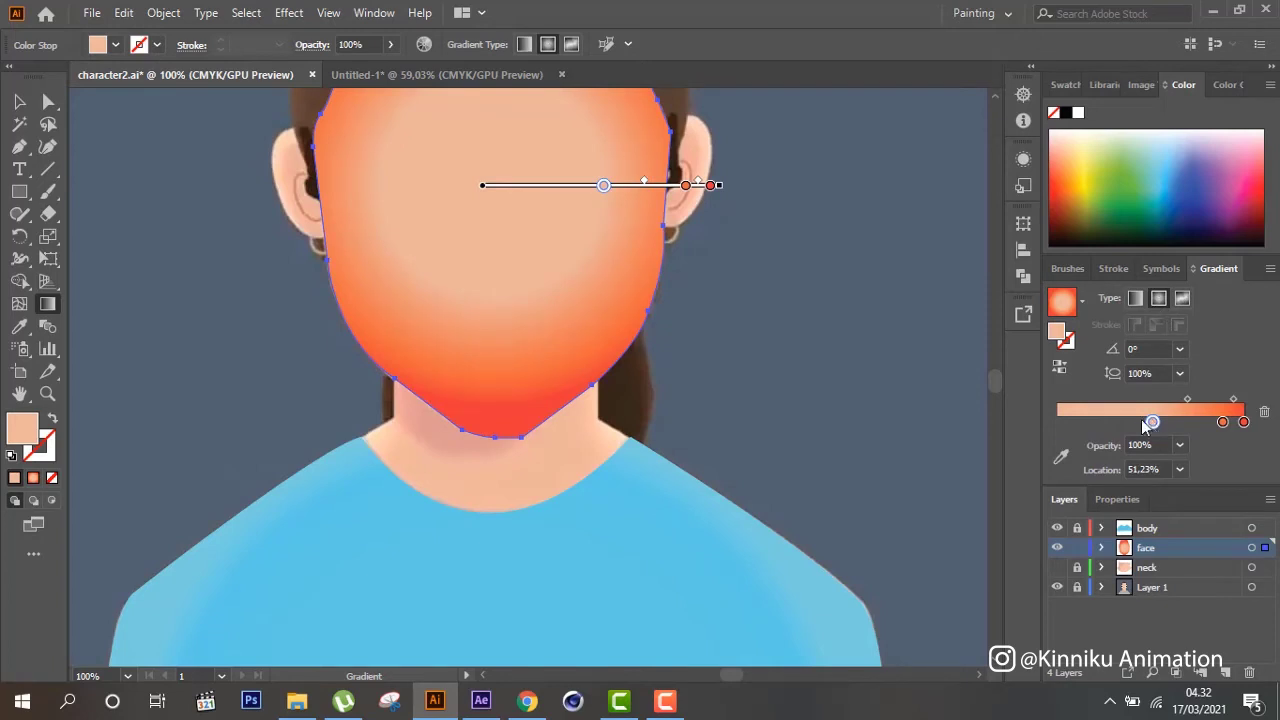
pyautogui.moveTo(1143, 422)
pyautogui.mouseDown()
pyautogui.moveTo(1090, 422)
pyautogui.moveTo(1187, 422)
pyautogui.mouseUp()
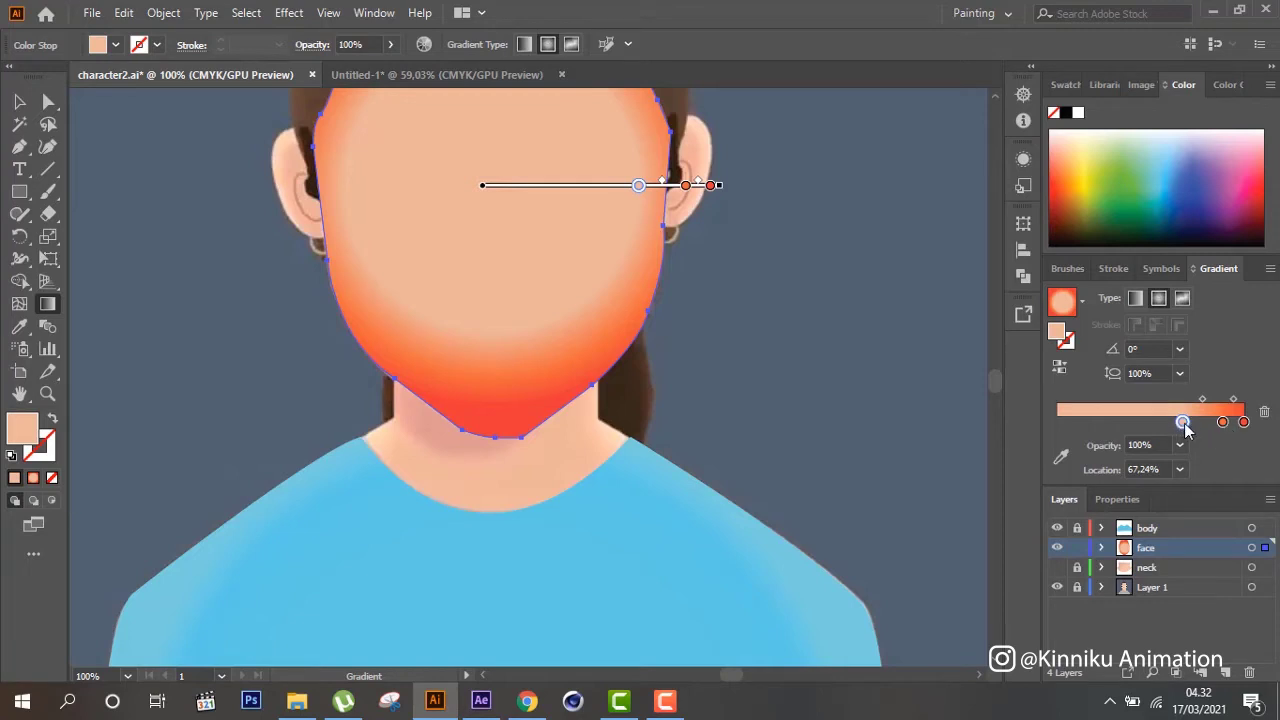
pyautogui.moveTo(1182, 422)
pyautogui.mouseDown()
pyautogui.moveTo(1230, 423)
pyautogui.moveTo(1219, 422)
pyautogui.mouseUp()
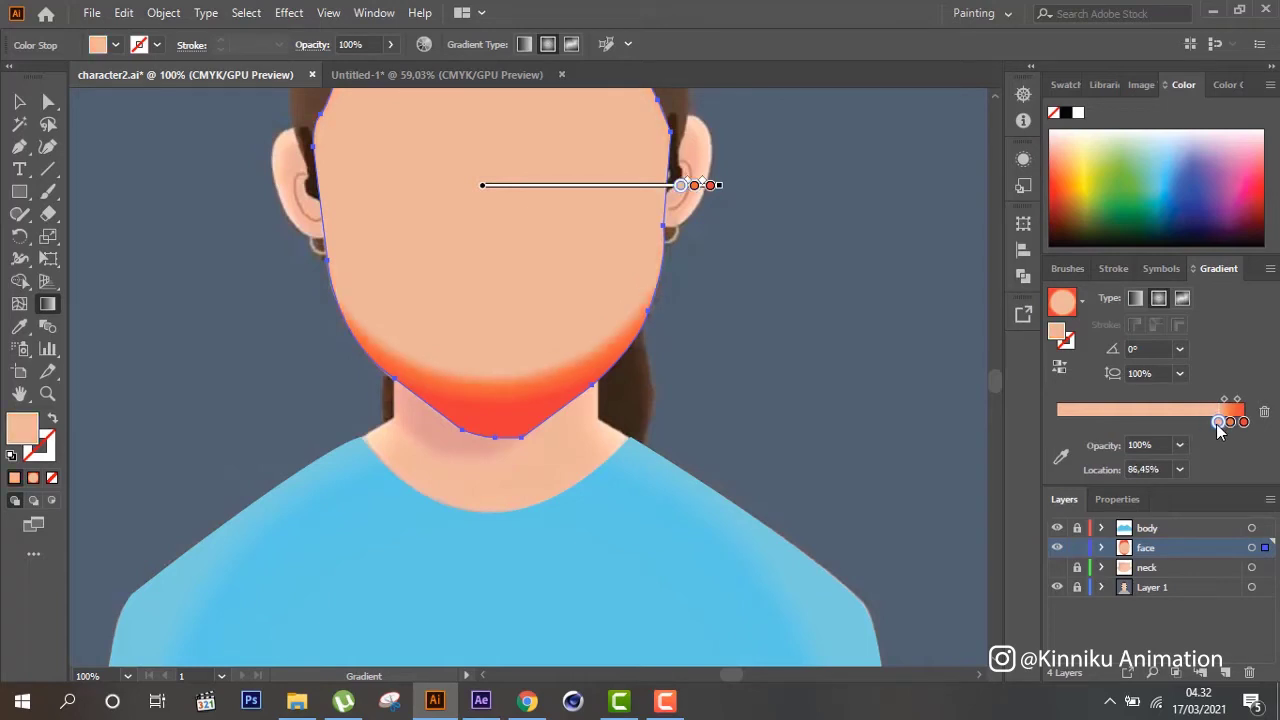
pyautogui.click(1231, 422)
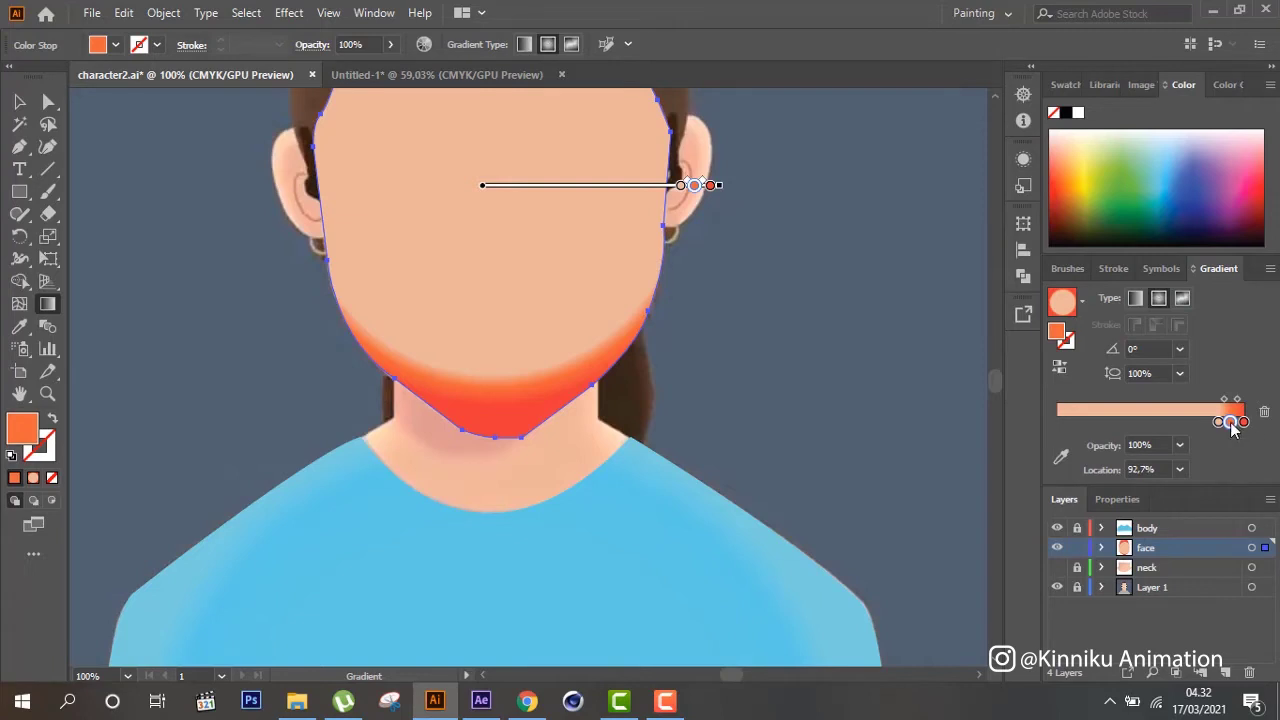
# Give the orange gradient stop the neck's skin colour, darkened to K 14
pyautogui.doubleClick(1231, 422)
pyautogui.click(1002, 553)
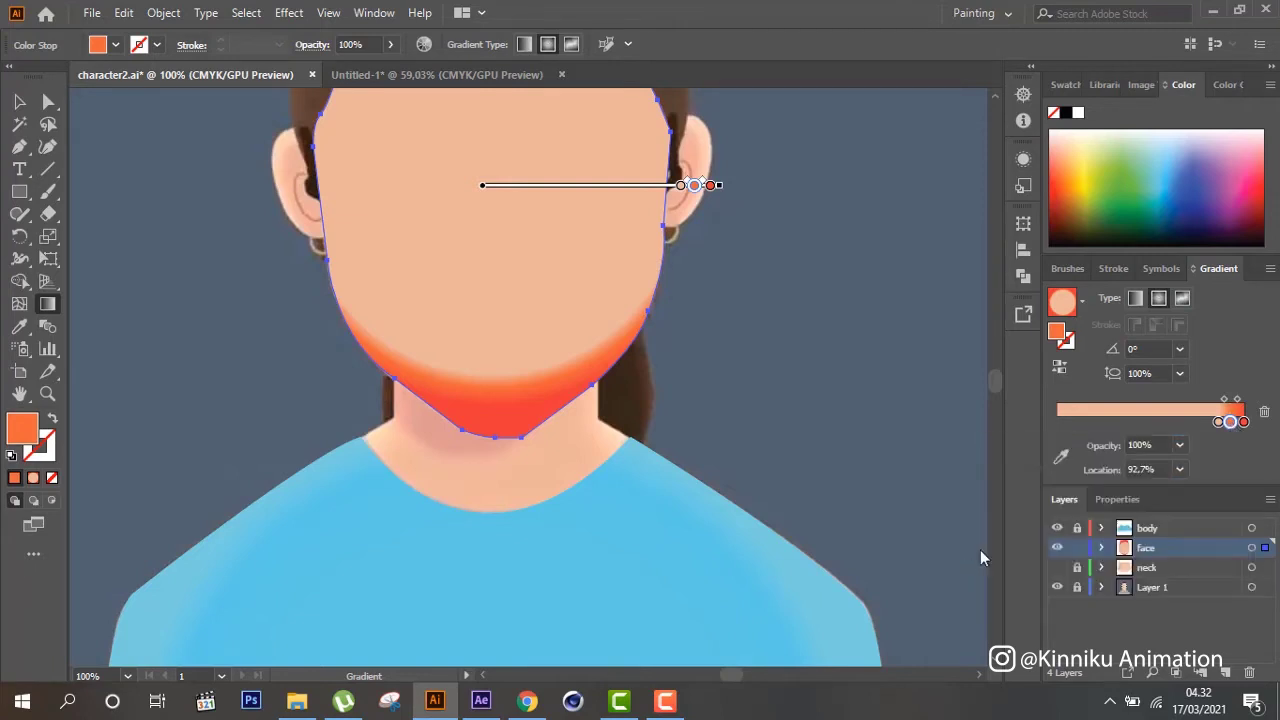
pyautogui.click(540, 487)
pyautogui.doubleClick(1230, 422)
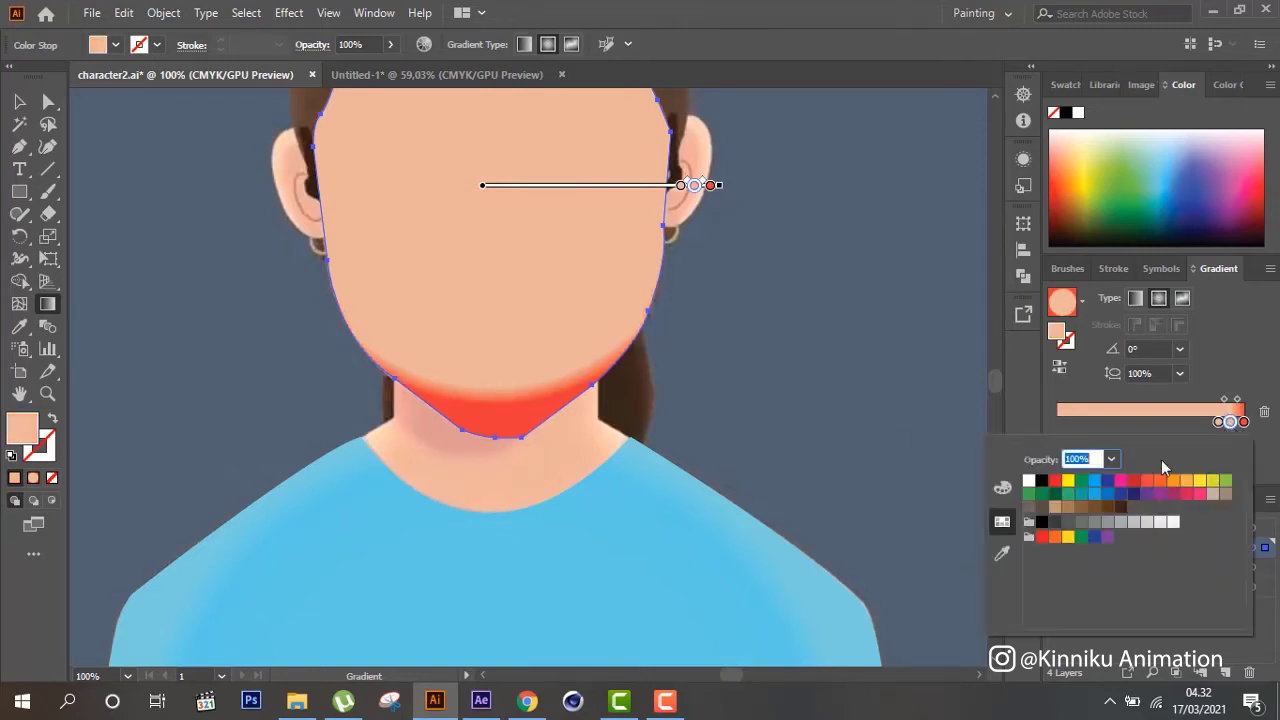
pyautogui.click(999, 491)
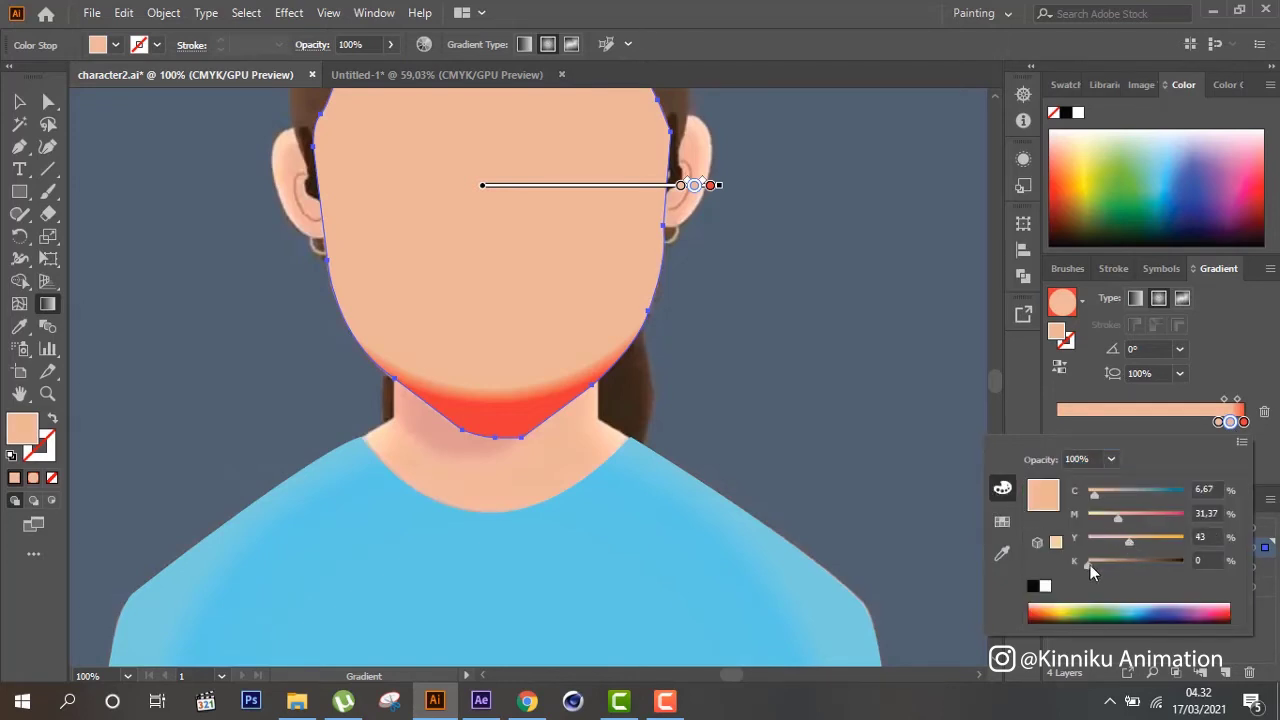
pyautogui.moveTo(1090, 565)
pyautogui.mouseDown()
pyautogui.moveTo(1103, 566)
pyautogui.moveTo(1087, 566)
pyautogui.mouseUp()
# Give the red end stop the skin tone, darkened to K 24
pyautogui.doubleClick(1243, 421)
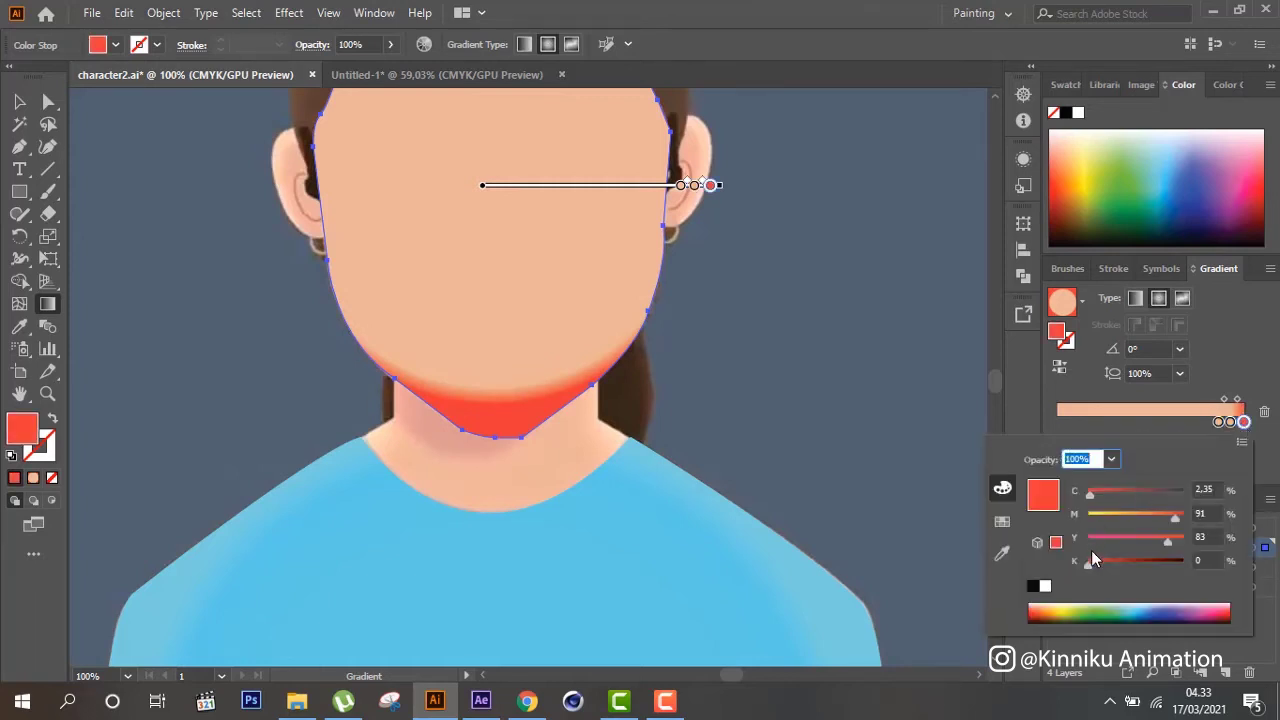
pyautogui.click(1002, 553)
pyautogui.click(530, 485)
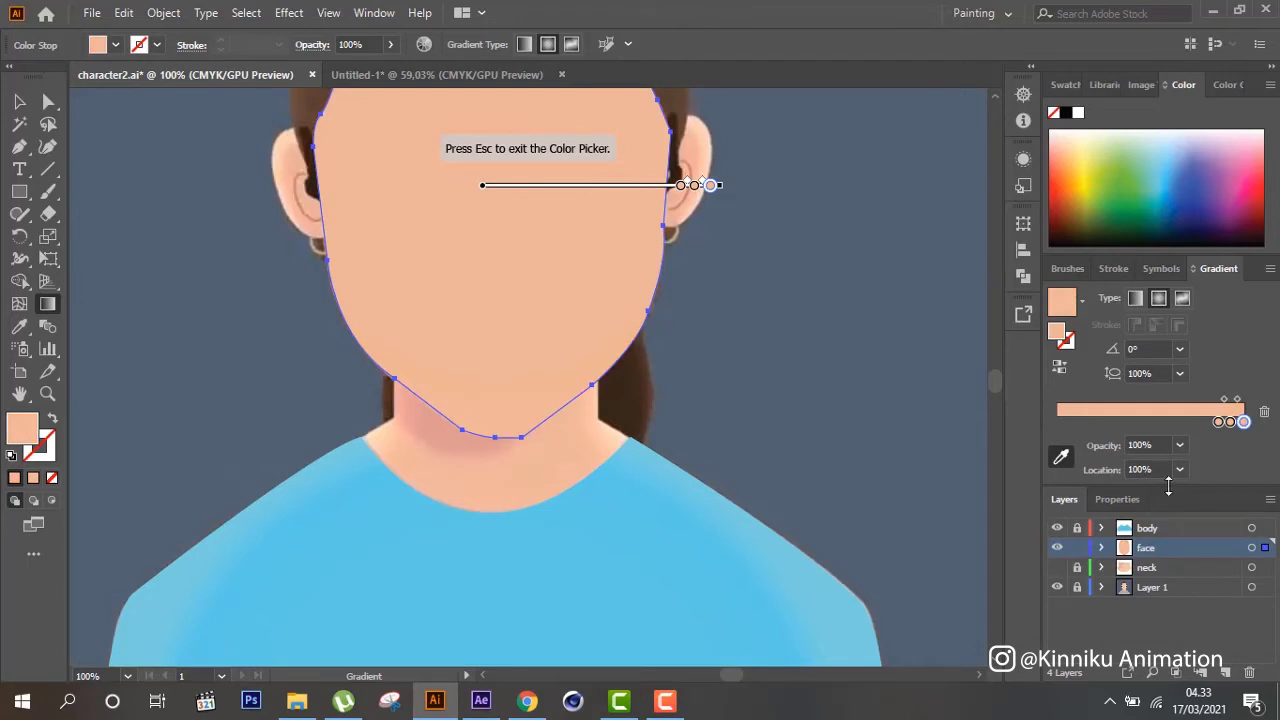
pyautogui.doubleClick(1243, 421)
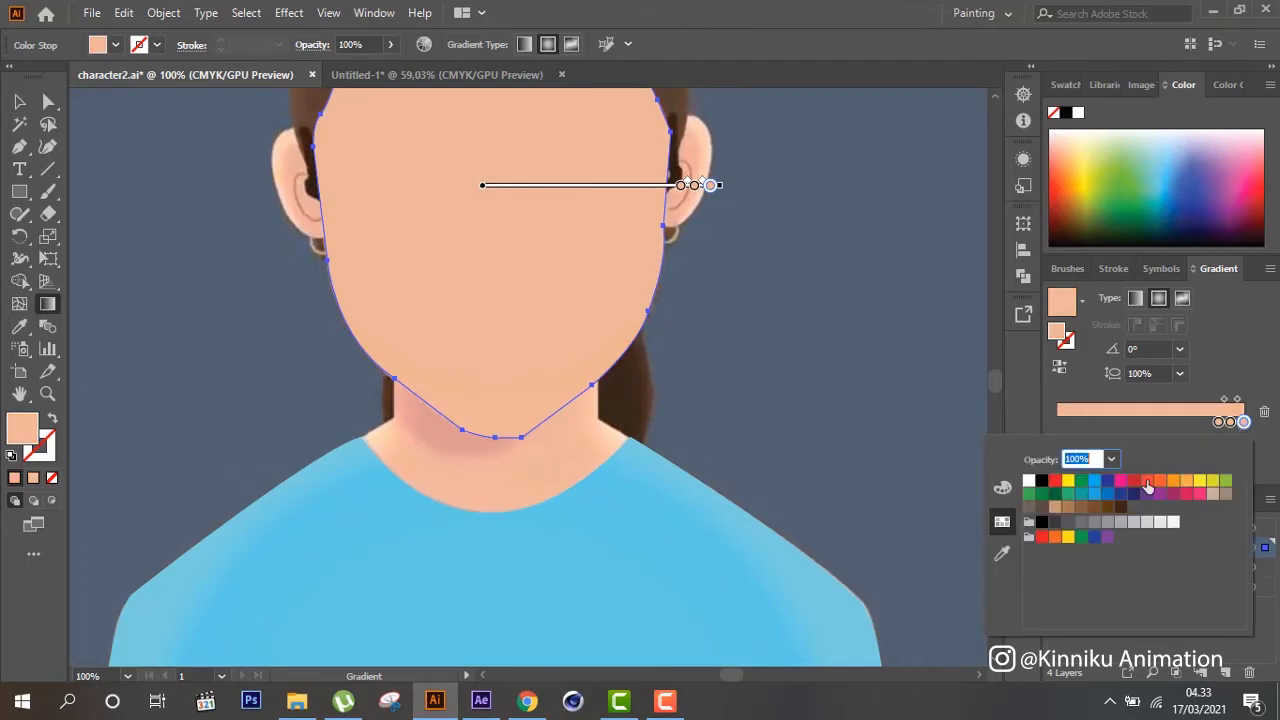
pyautogui.click(1003, 489)
pyautogui.moveTo(1087, 566); pyautogui.dragTo(1128, 548)
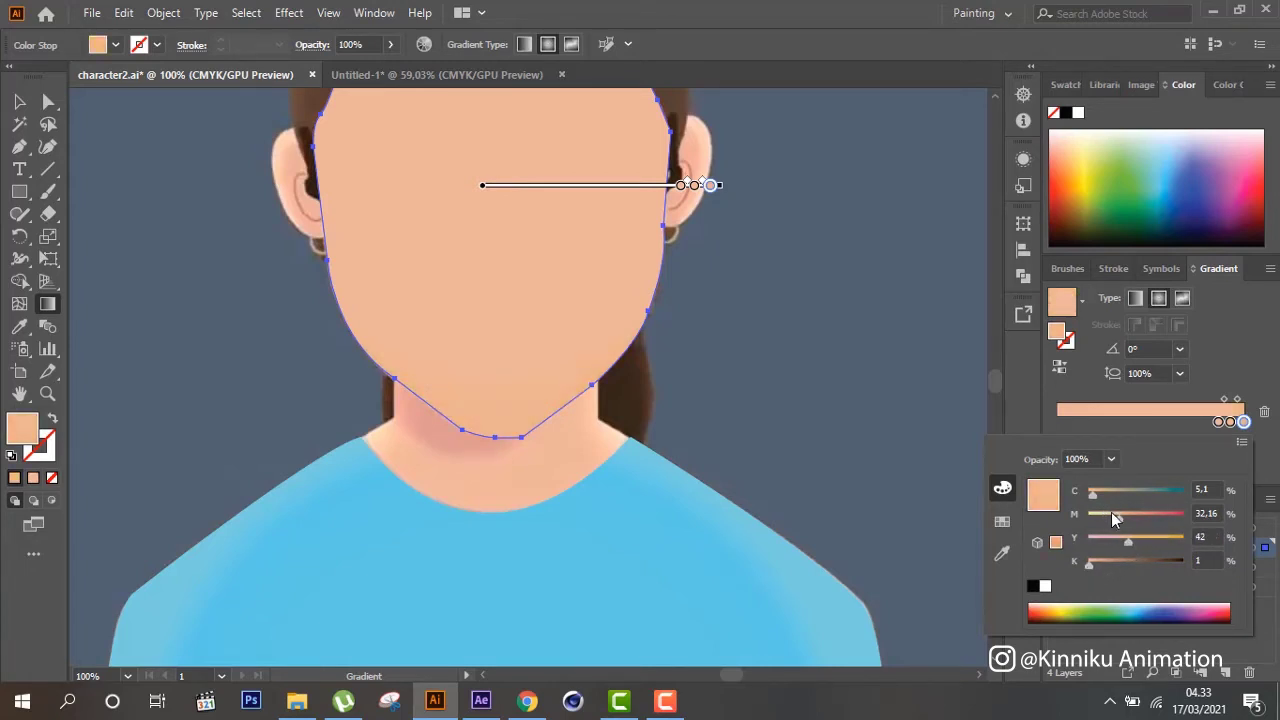
# Lower the yellow and slightly darken the stop colours, including the middle stop
pyautogui.moveTo(1129, 542); pyautogui.dragTo(1122, 542)
pyautogui.moveTo(1094, 565)
pyautogui.mouseDown()
pyautogui.moveTo(1081, 569)
pyautogui.moveTo(1093, 566)
pyautogui.mouseUp()
pyautogui.moveTo(1131, 541); pyautogui.dragTo(1106, 523)
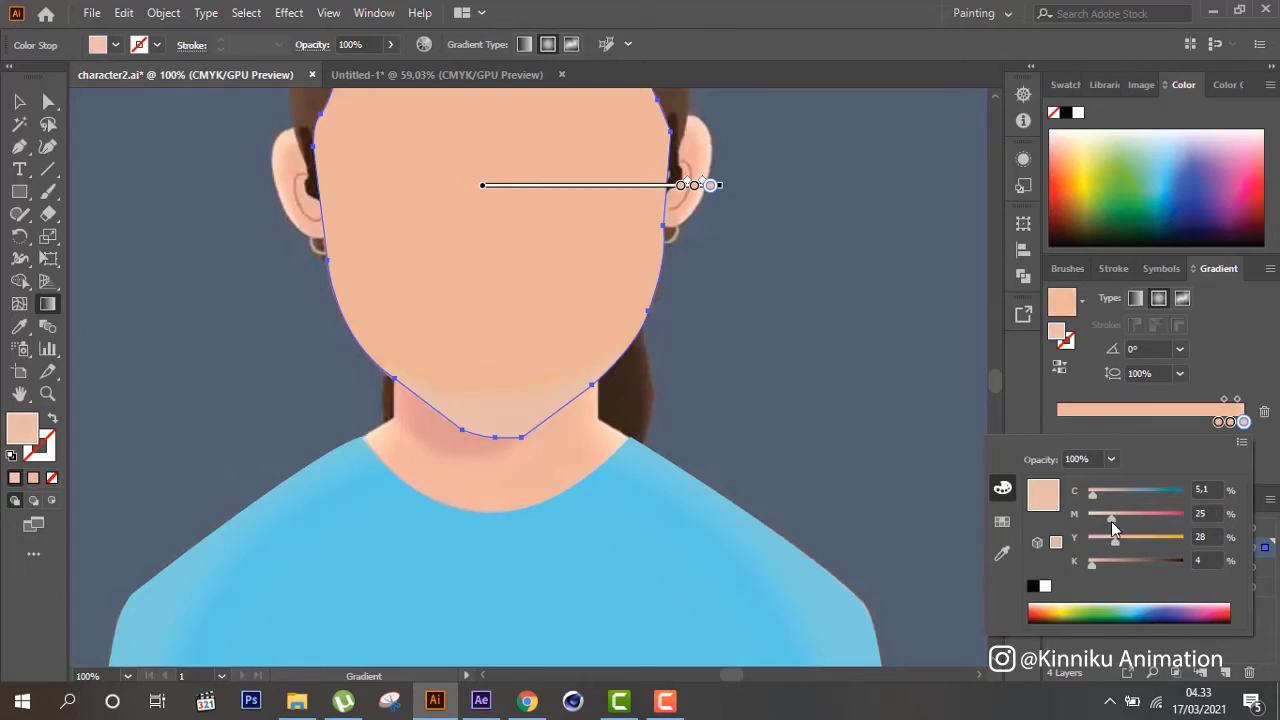
pyautogui.click(1230, 422)
pyautogui.doubleClick(1230, 422)
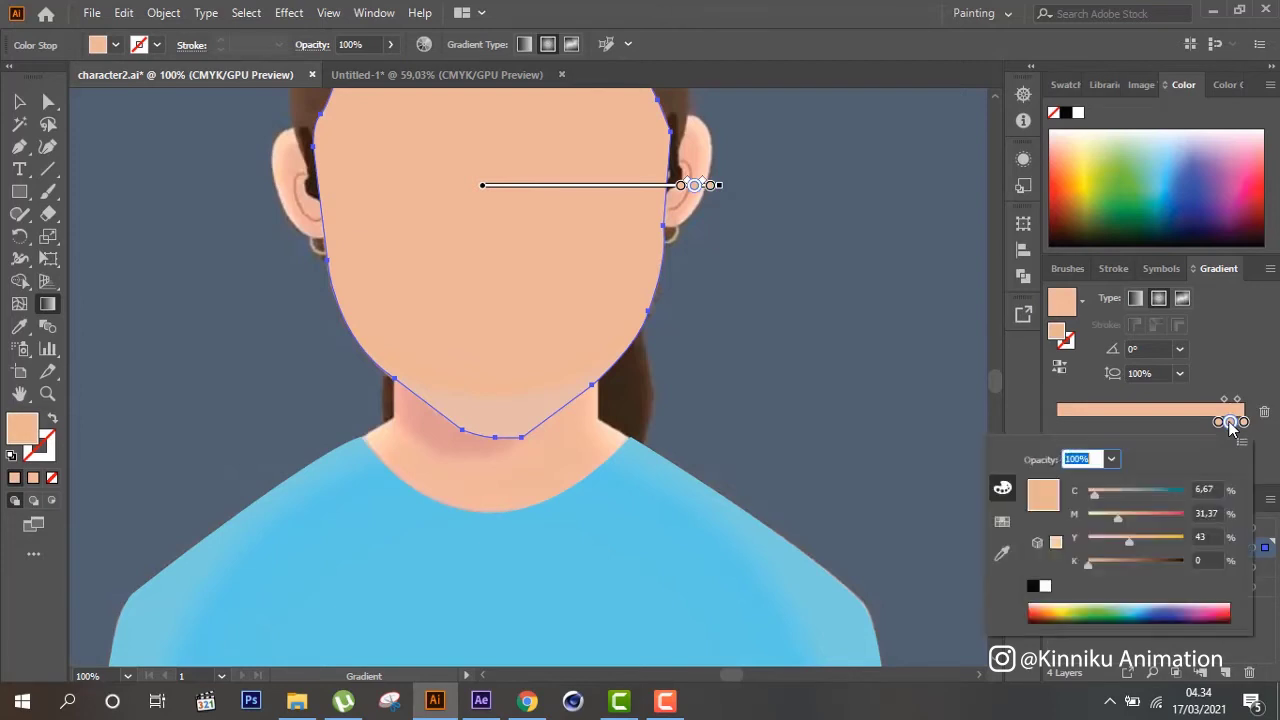
pyautogui.moveTo(1131, 540); pyautogui.dragTo(1124, 541)
# Deselect the face and hide the face layer to reveal the reference drawing
pyautogui.click(19, 101)
pyautogui.click(245, 402)
pyautogui.scroll(3, 245, 402)
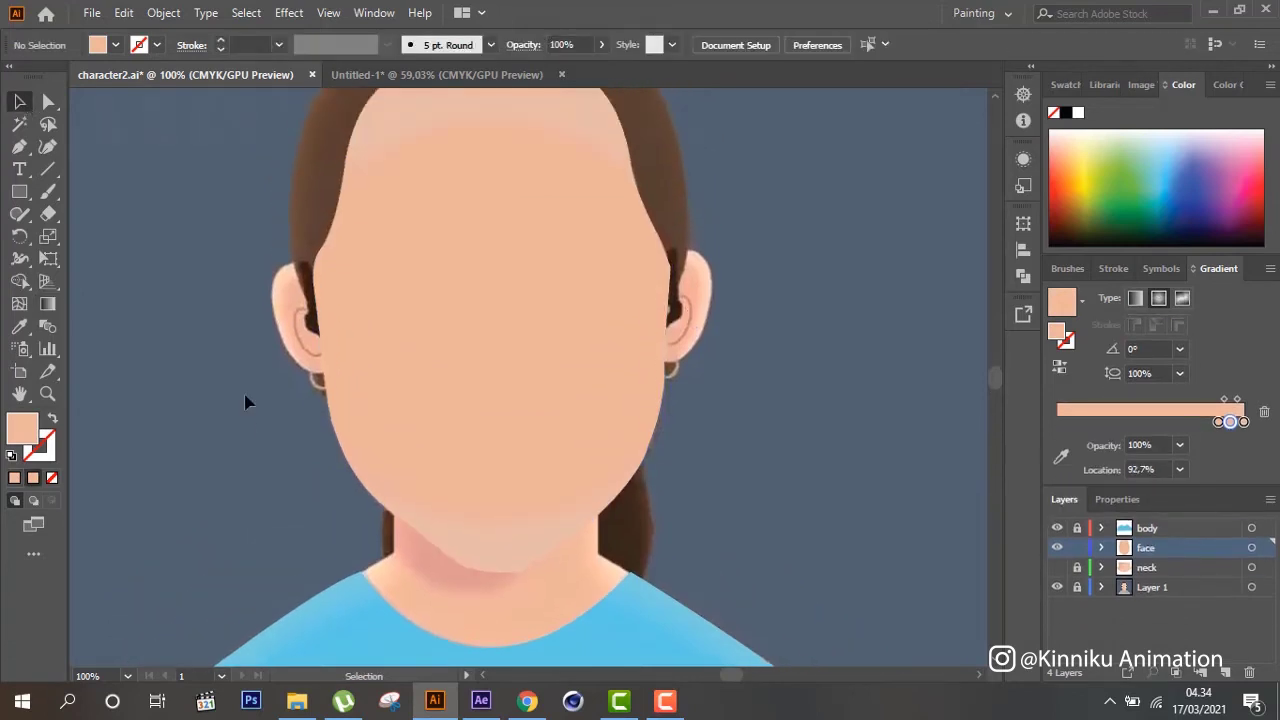
pyautogui.scroll(2, 245, 402)
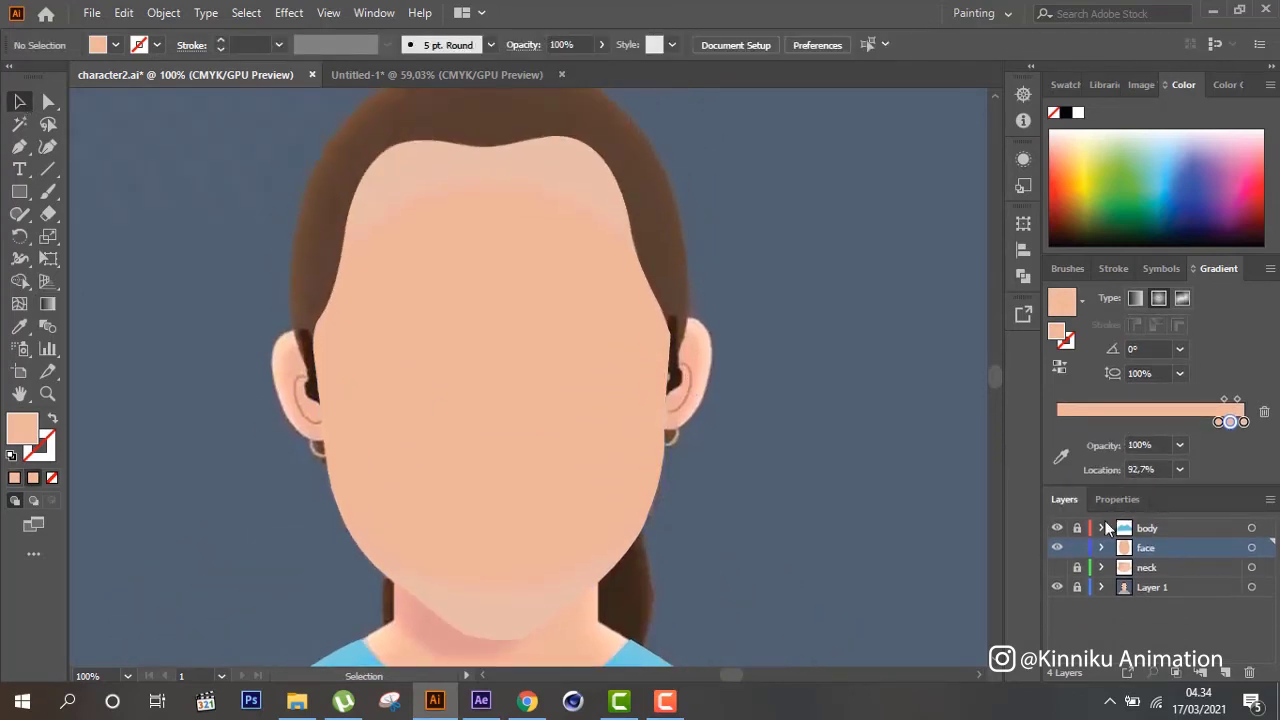
pyautogui.click(1057, 547)
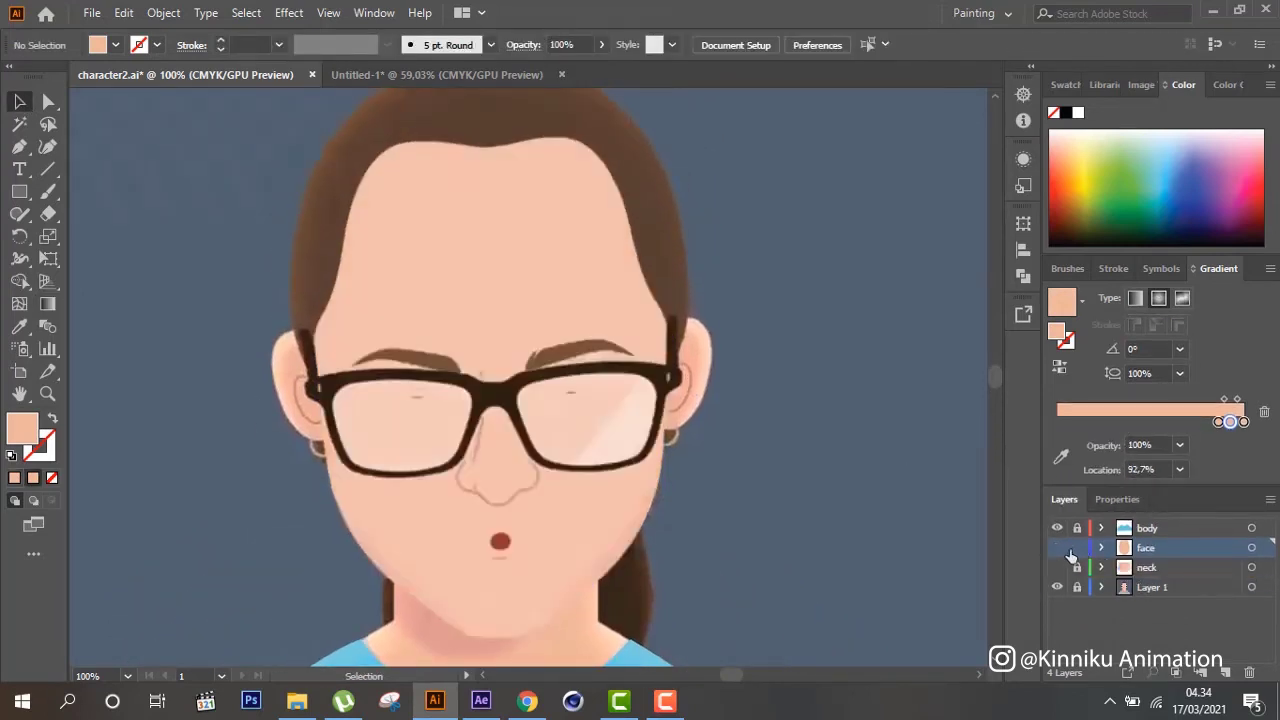
# Create a new layer named 'eyebrow left'
pyautogui.click(1225, 672)
pyautogui.write('eyebrow')
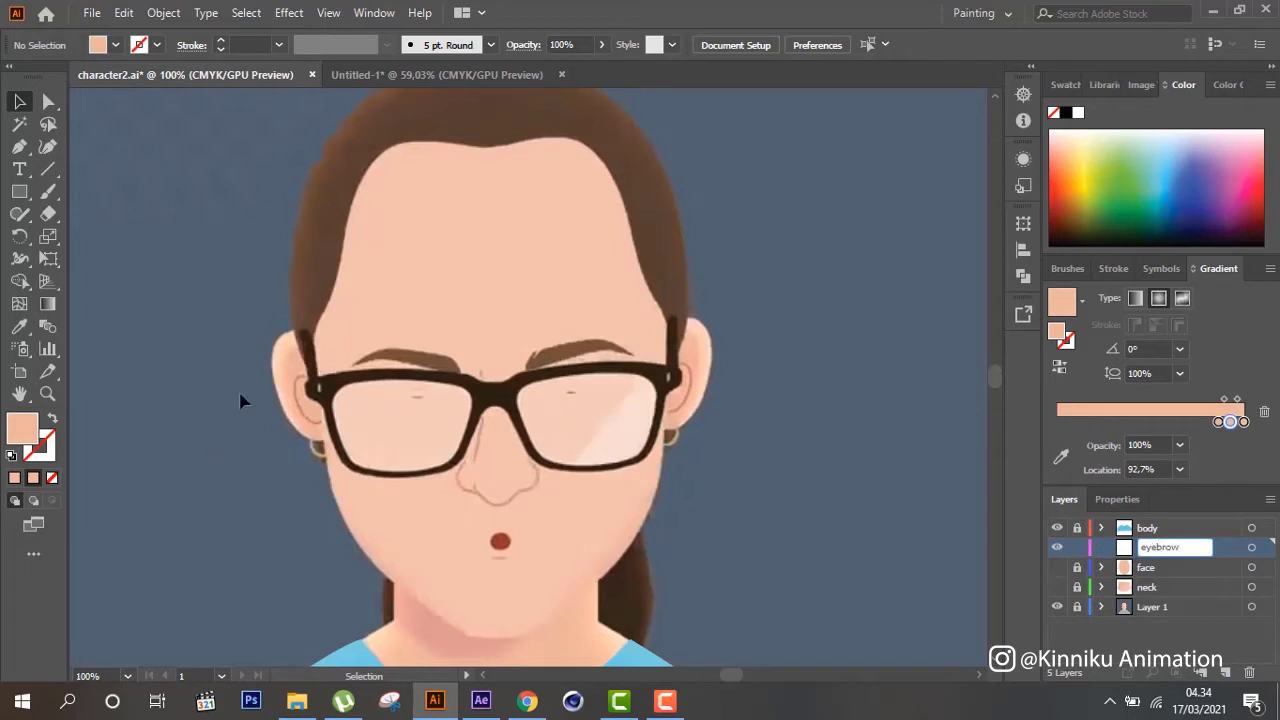
pyautogui.doubleClick(1184, 548)
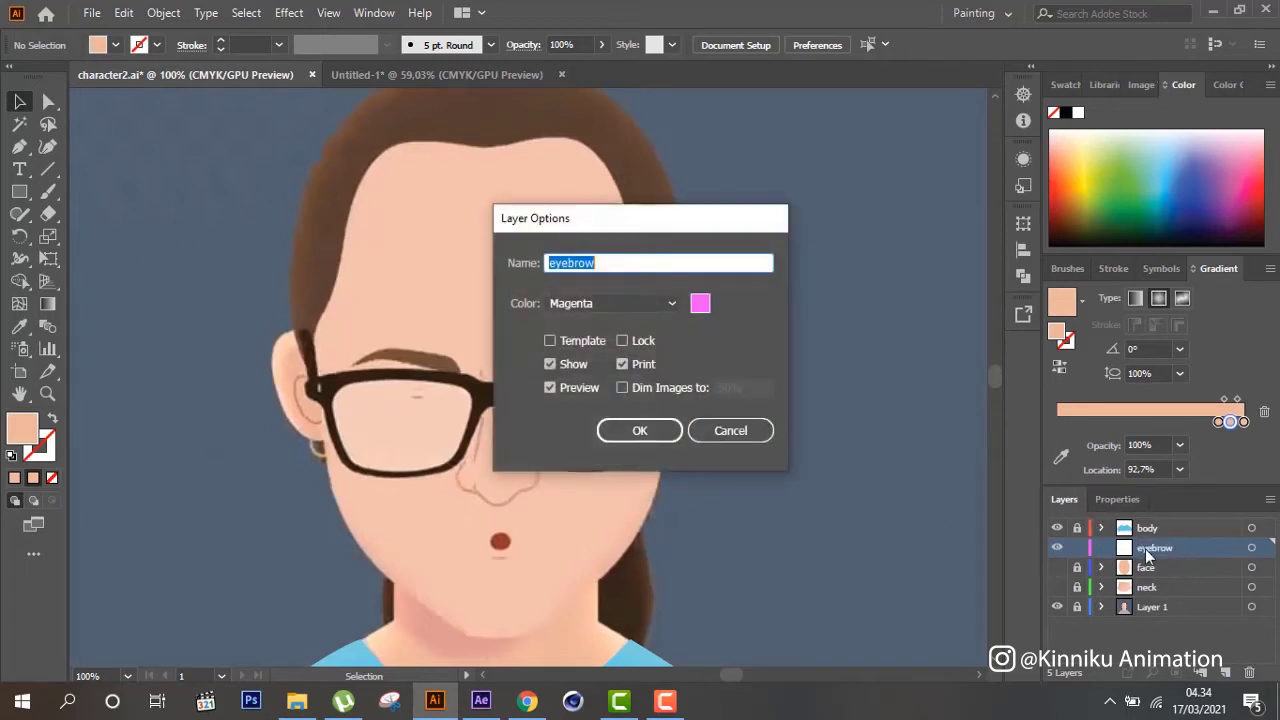
pyautogui.click(683, 262)
pyautogui.write('left')
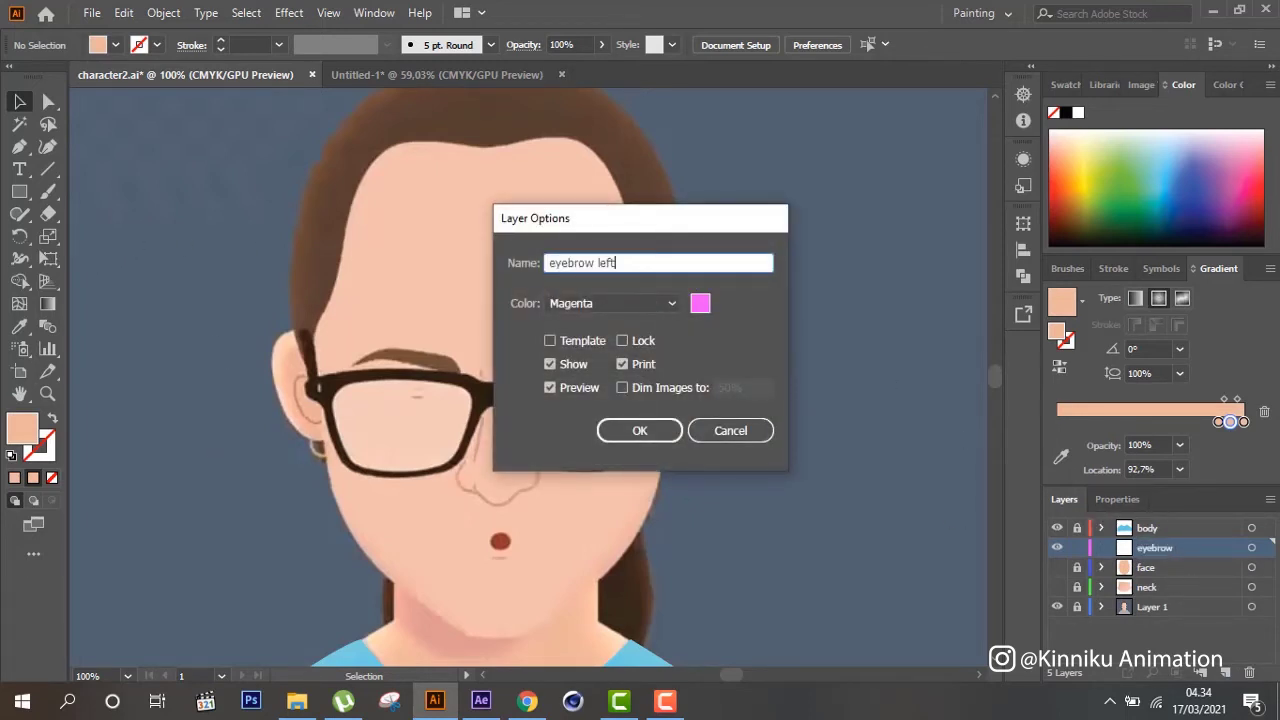
pyautogui.press('Return')
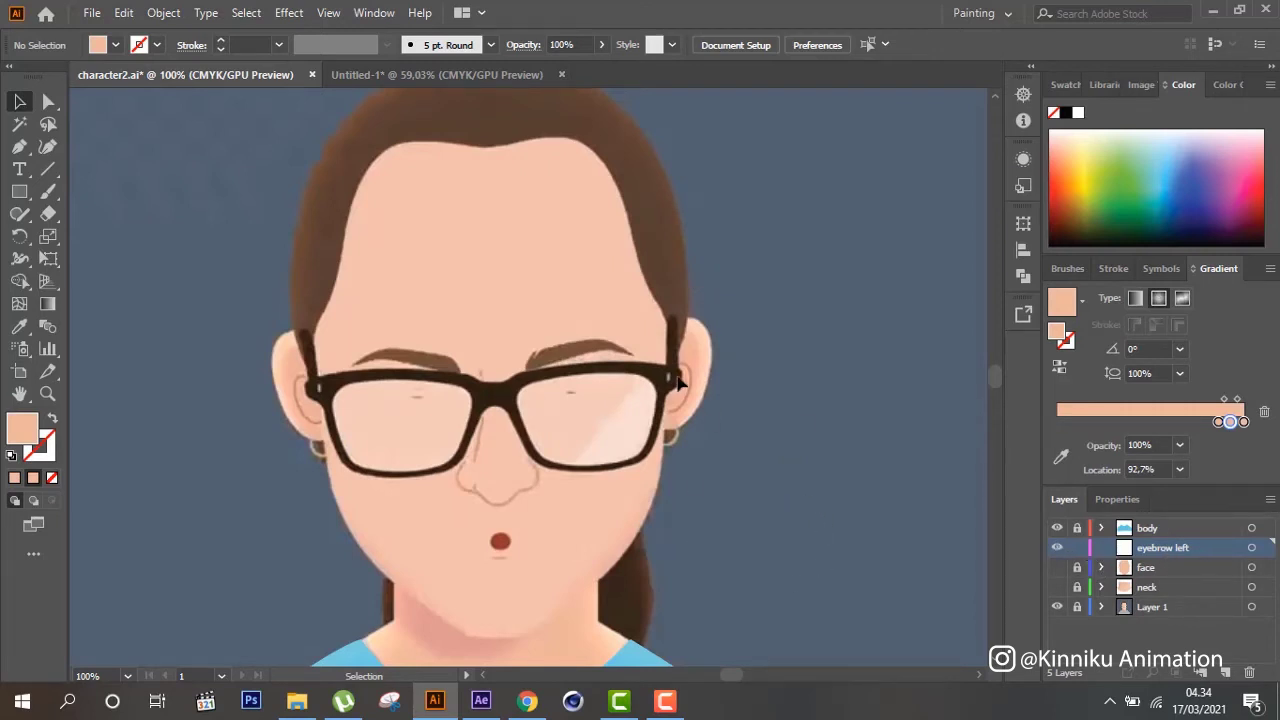
# Zoom in on the eyebrows and begin tracing the right eyebrow with fill set to none
pyautogui.click(19, 146)
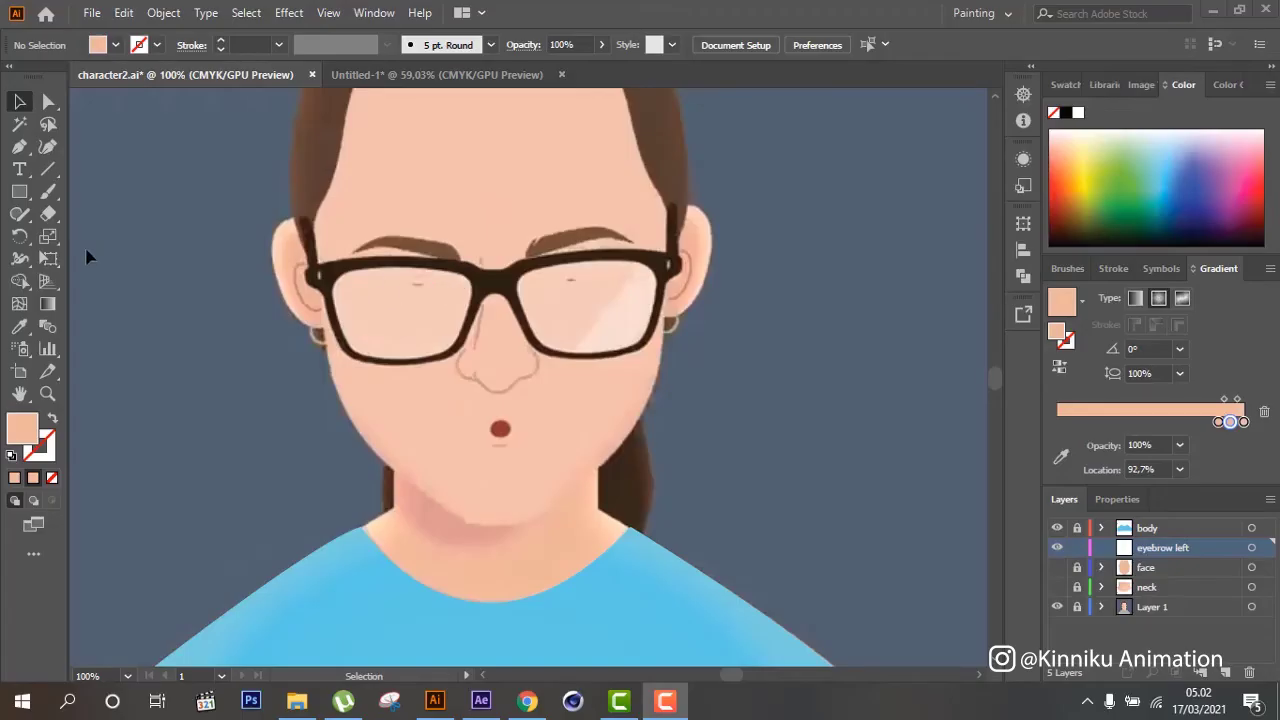
pyautogui.click(47, 393)
pyautogui.moveTo(505, 225)
pyautogui.mouseDown()
pyautogui.moveTo(597, 288)
pyautogui.moveTo(562, 256)
pyautogui.moveTo(640, 230)
pyautogui.moveTo(740, 245)
pyautogui.mouseUp()
pyautogui.click(19, 146)
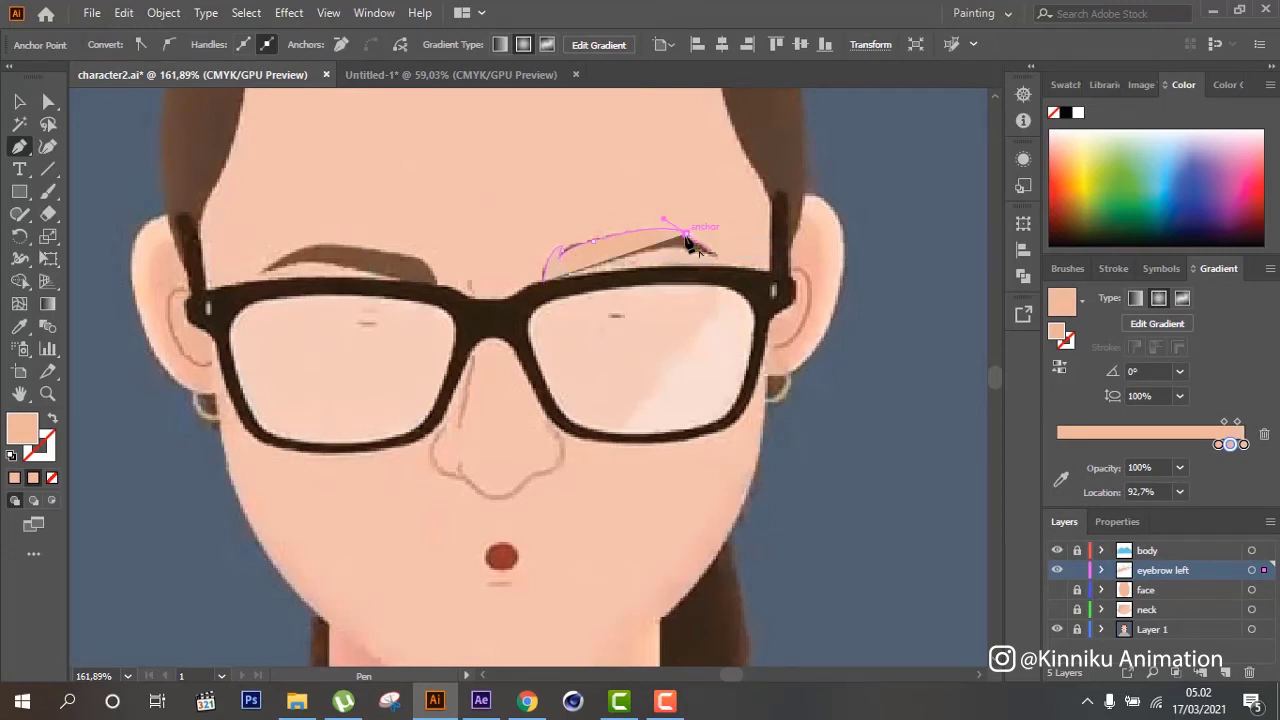
pyautogui.click(714, 254)
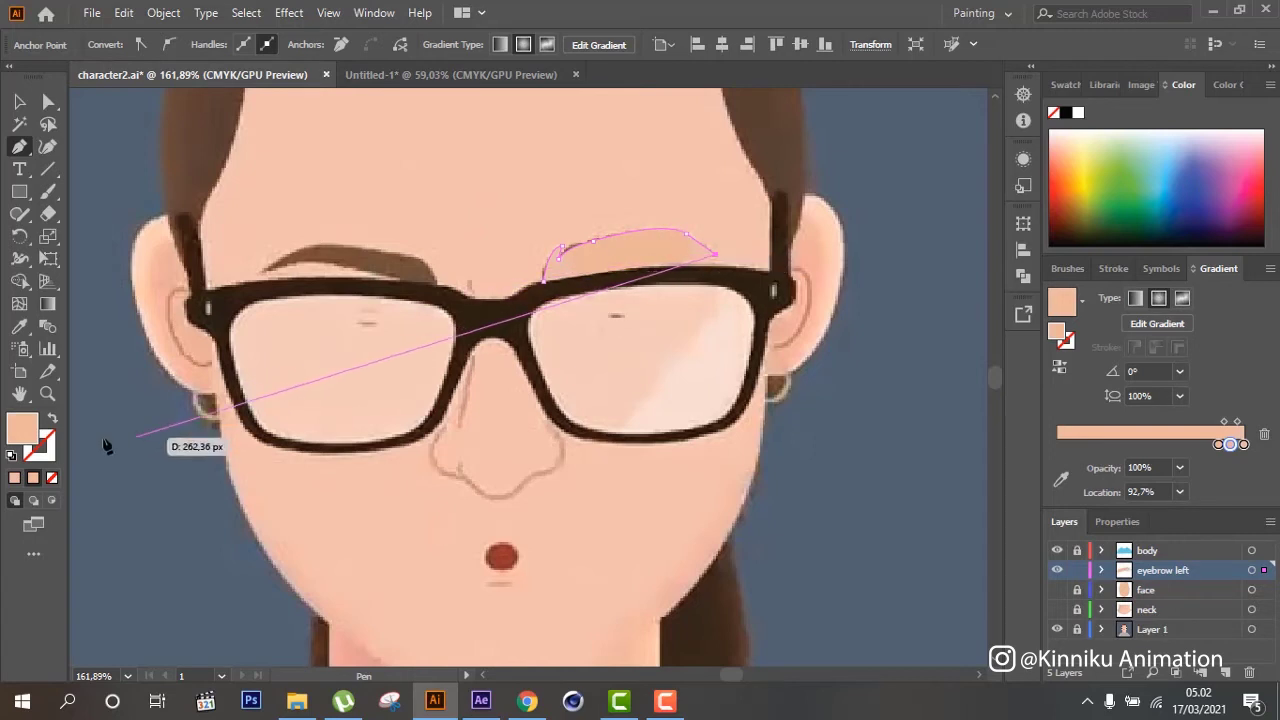
pyautogui.hotkey('shift', 'x')
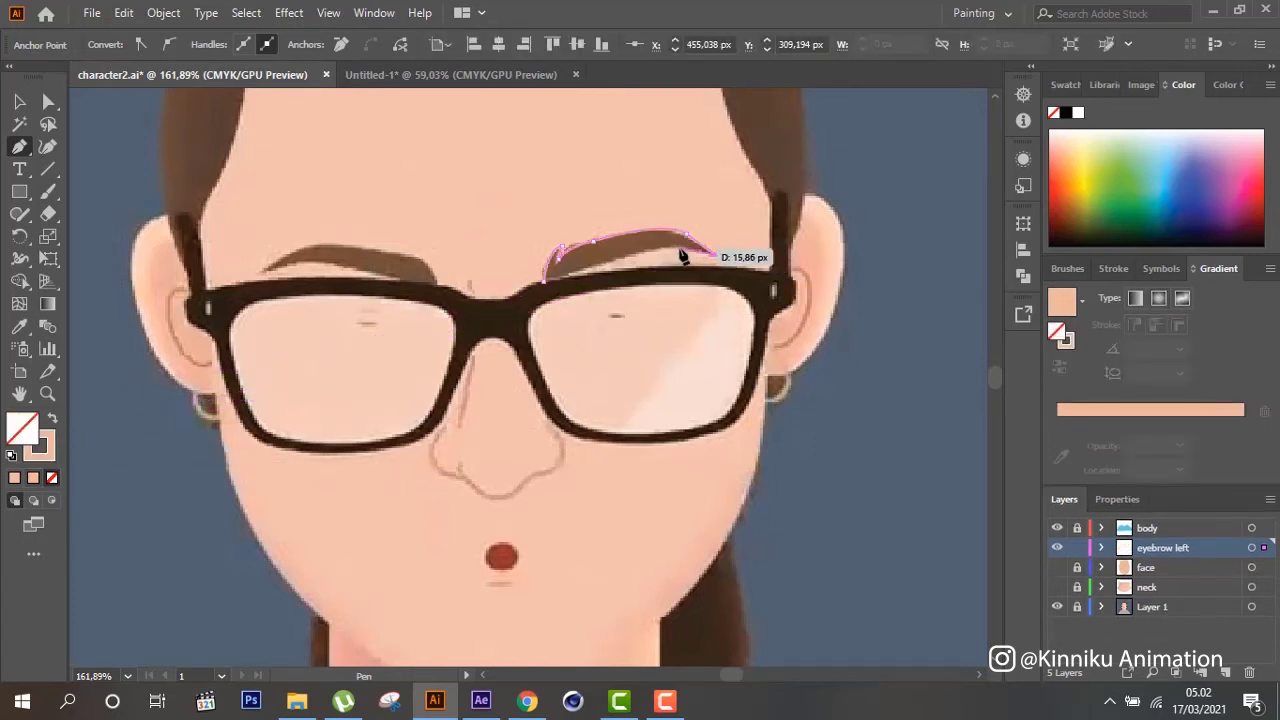
# Finish the right eyebrow outline and start tracing the left eyebrow's top edge
pyautogui.click(629, 254)
pyautogui.moveTo(683, 257)
pyautogui.mouseDown()
pyautogui.moveTo(671, 277)
pyautogui.moveTo(632, 262)
pyautogui.mouseUp()
pyautogui.click(545, 276)
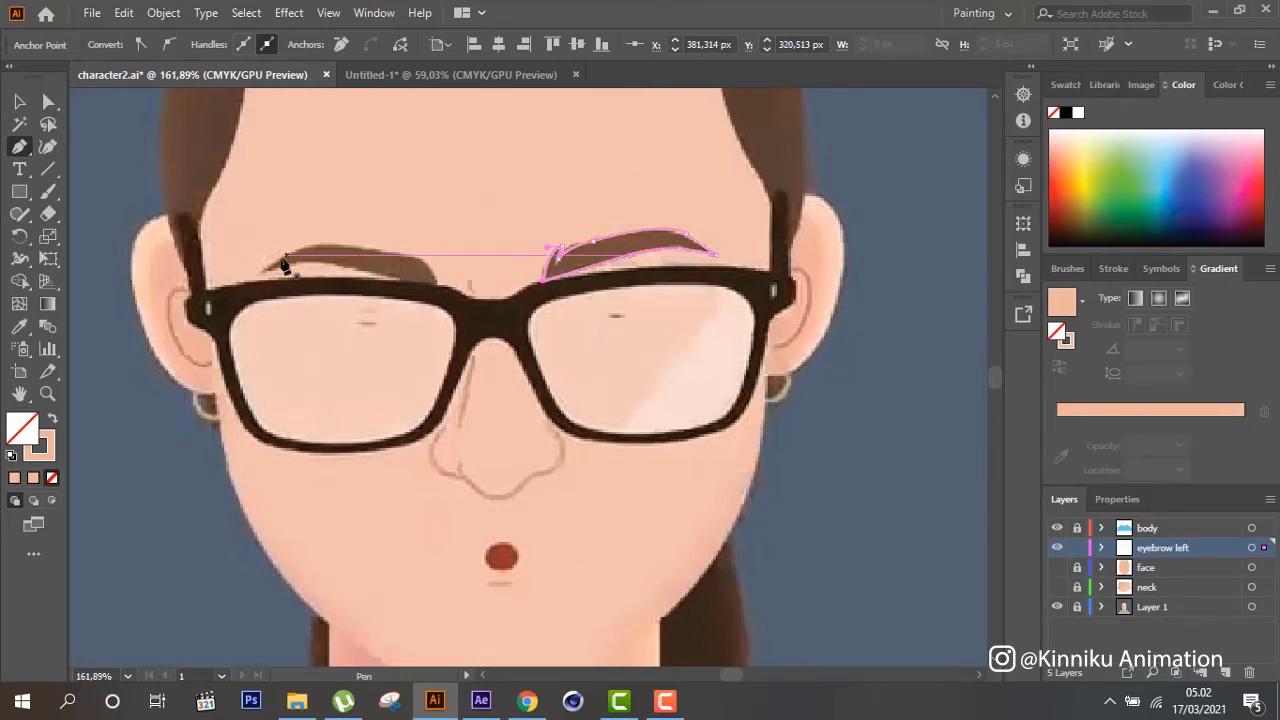
pyautogui.press('Escape')
pyautogui.click(259, 271)
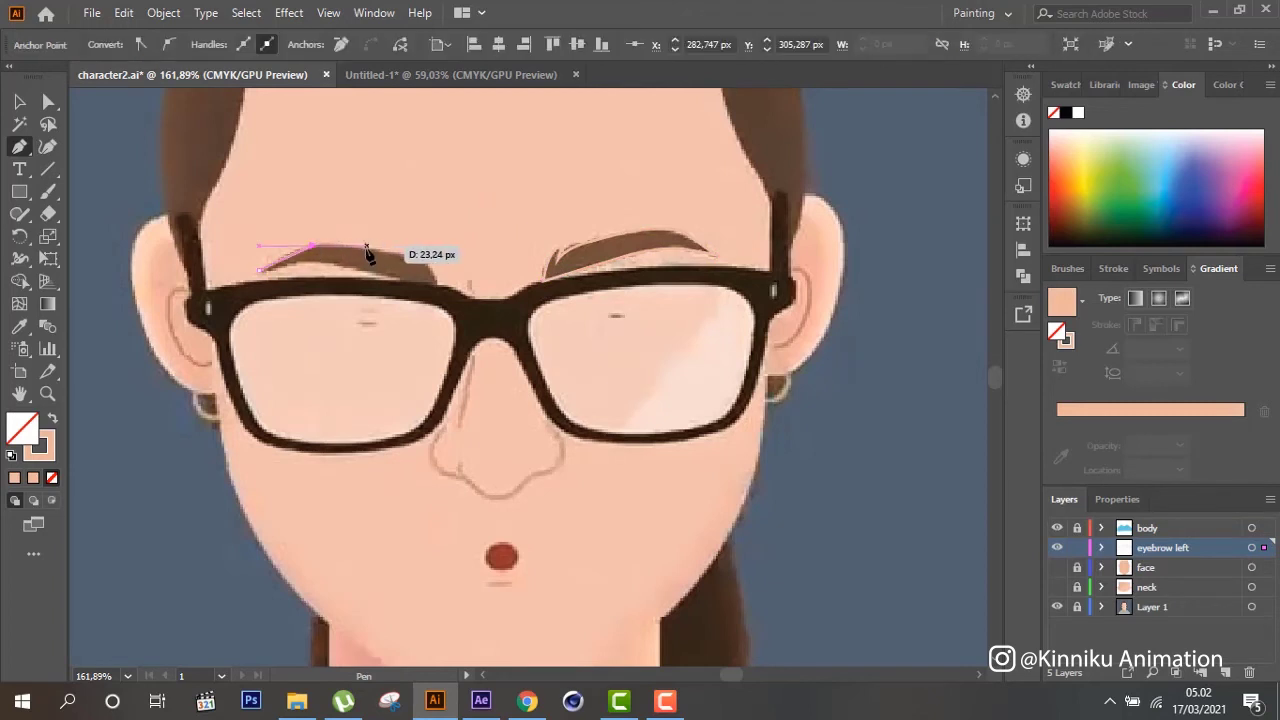
pyautogui.moveTo(364, 246)
pyautogui.mouseDown()
pyautogui.moveTo(468, 276)
pyautogui.moveTo(433, 290)
pyautogui.moveTo(437, 310)
pyautogui.moveTo(395, 285)
pyautogui.moveTo(315, 269)
pyautogui.moveTo(258, 275)
pyautogui.mouseUp()
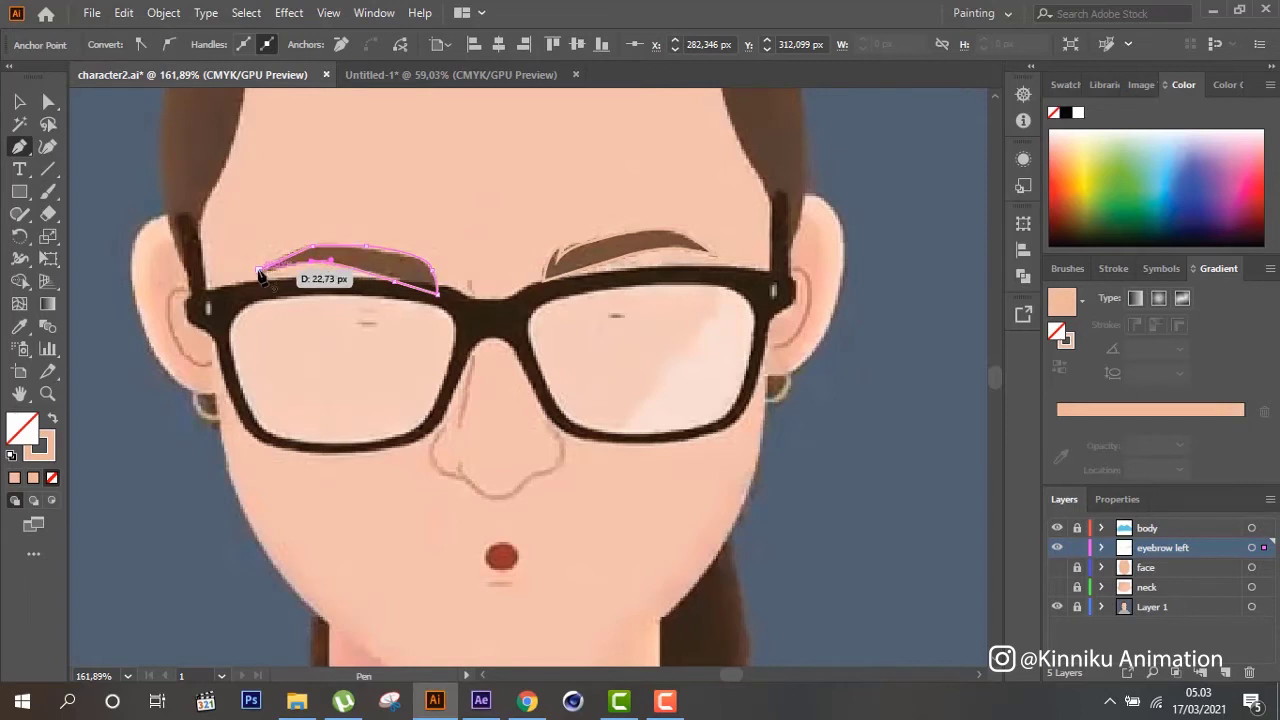
# Fill the left and right eyebrow paths with the reference brow's brown using the Eyedropper
pyautogui.click(19, 101)
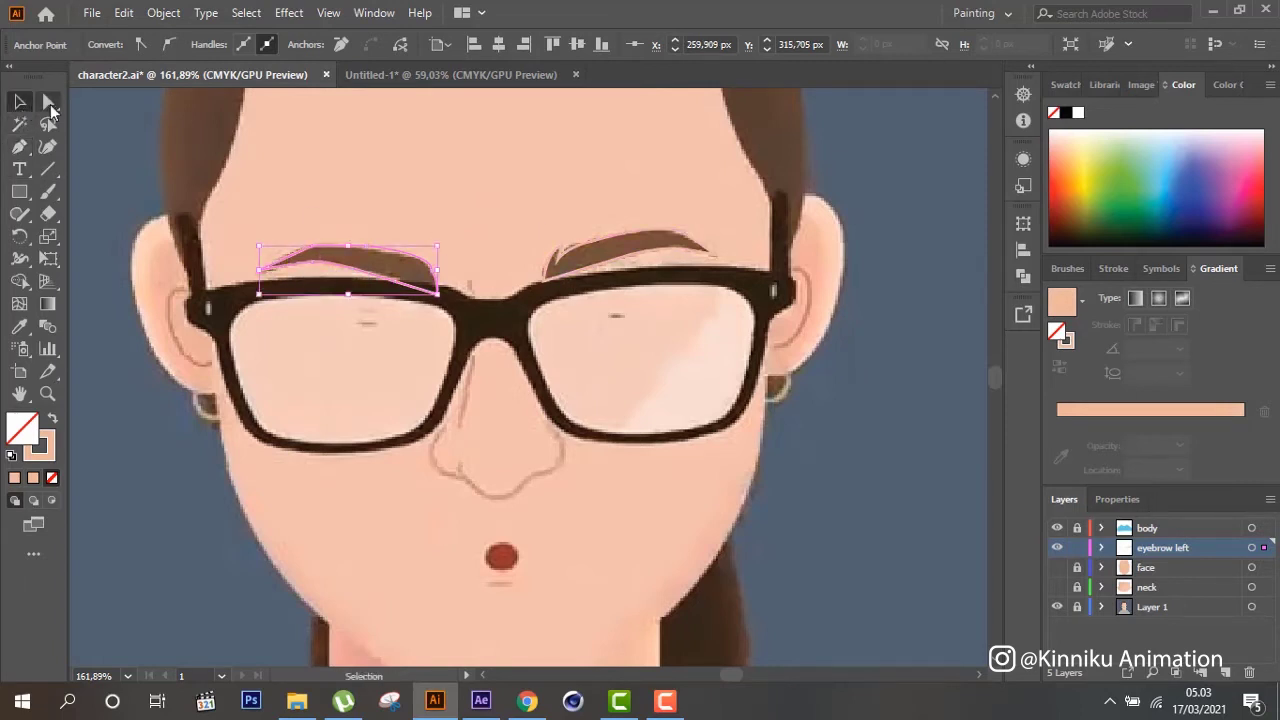
pyautogui.click(862, 512)
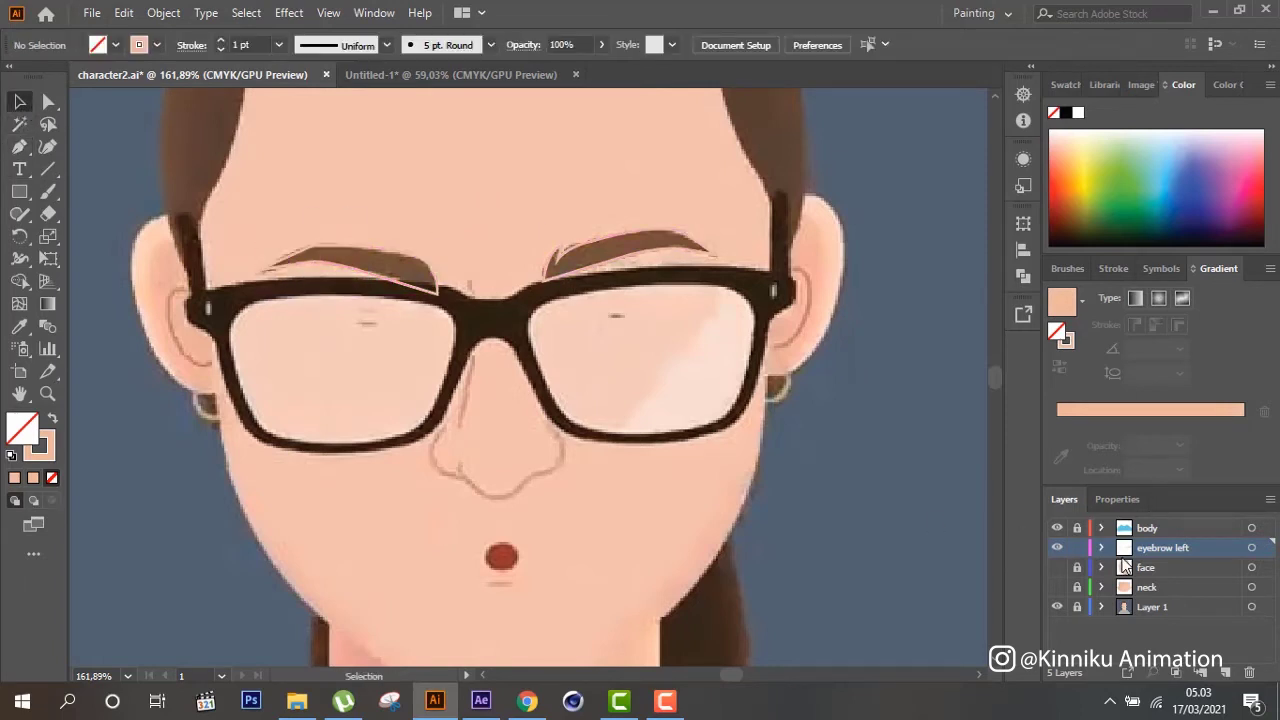
pyautogui.click(418, 287)
pyautogui.click(21, 327)
pyautogui.click(389, 253)
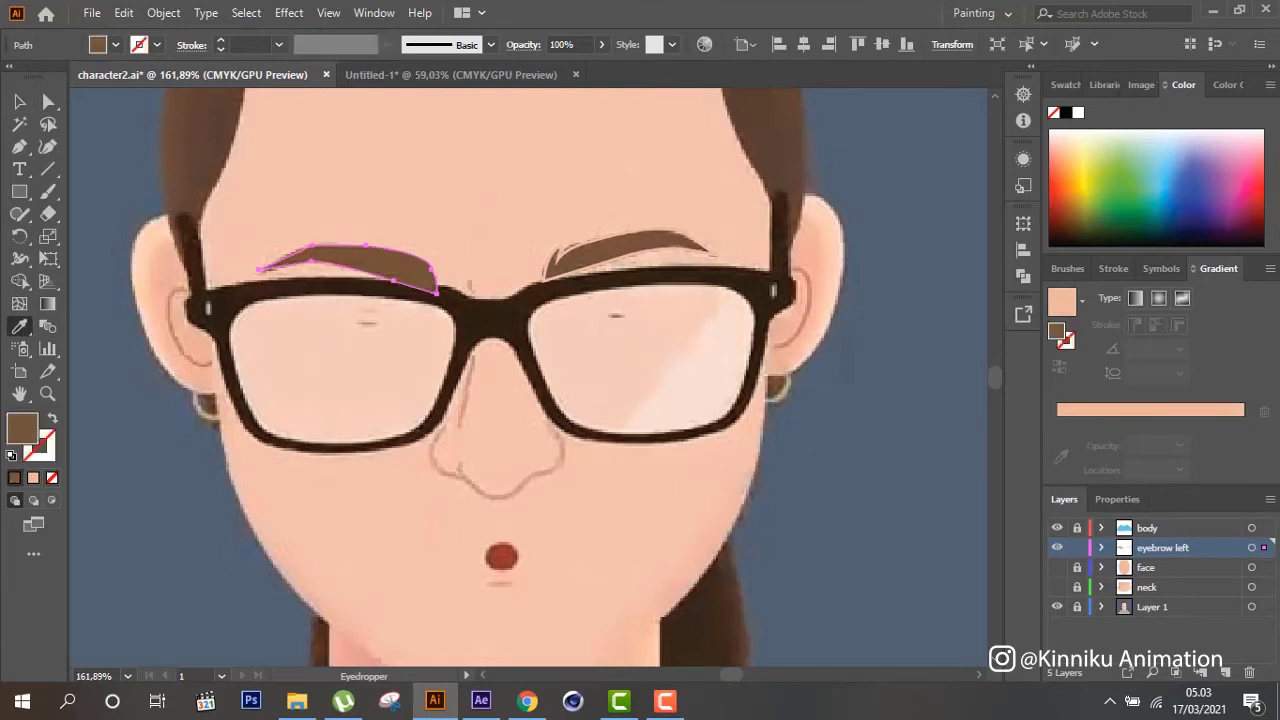
pyautogui.click(19, 101)
pyautogui.click(637, 258)
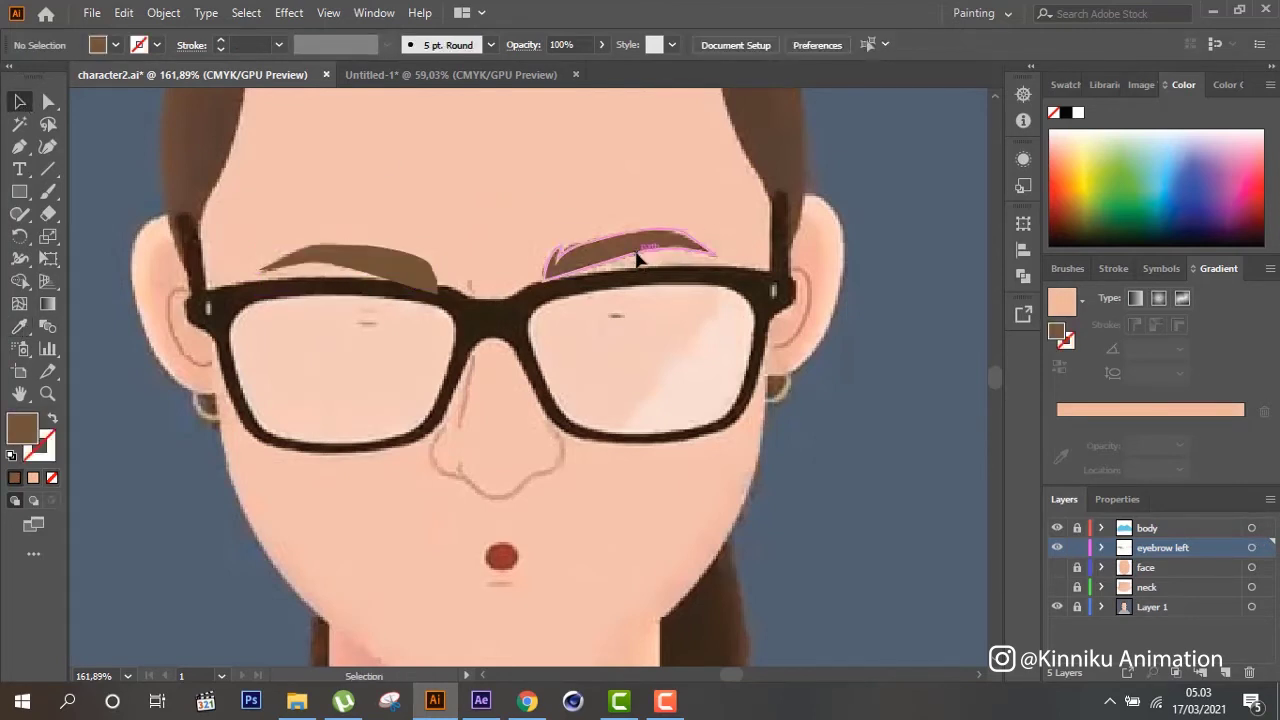
pyautogui.click(22, 330)
pyautogui.click(380, 260)
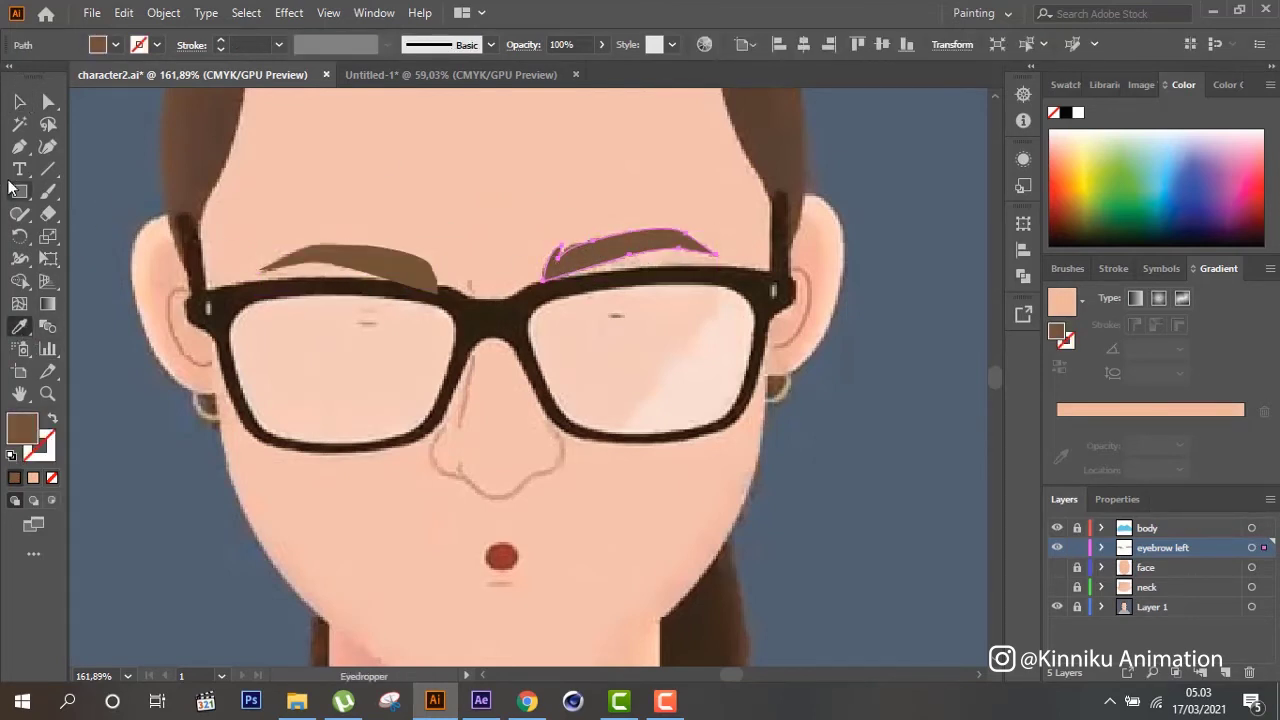
pyautogui.click(19, 101)
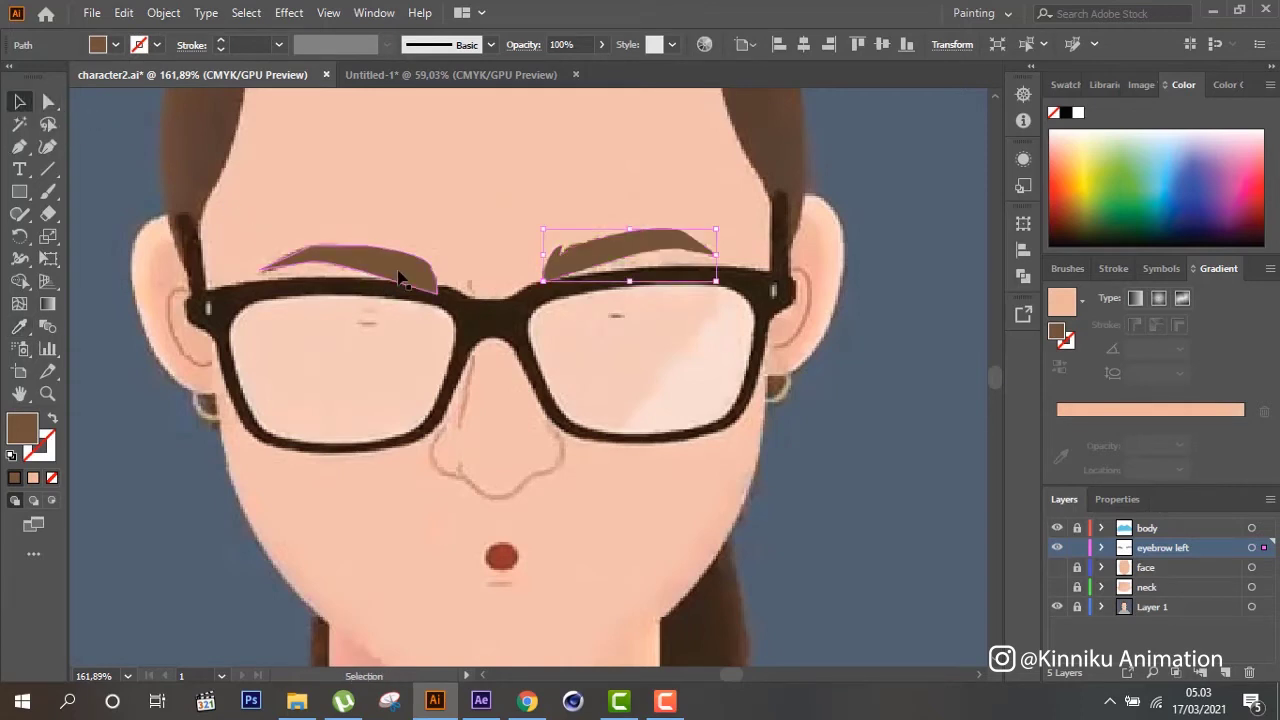
pyautogui.click(340, 263)
pyautogui.click(360, 200)
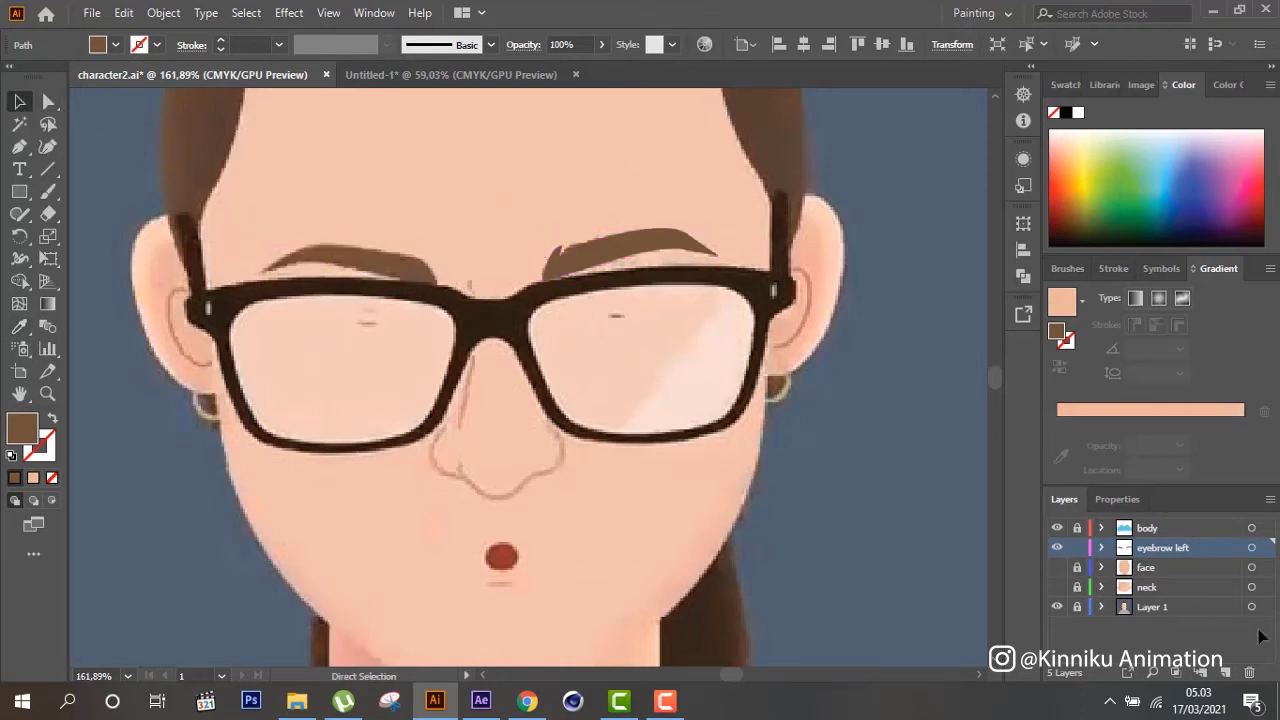
# Add a new layer and begin naming it eyebrow right
pyautogui.click(1227, 673)
pyautogui.doubleClick(1160, 548)
pyautogui.write('eyebrow right')
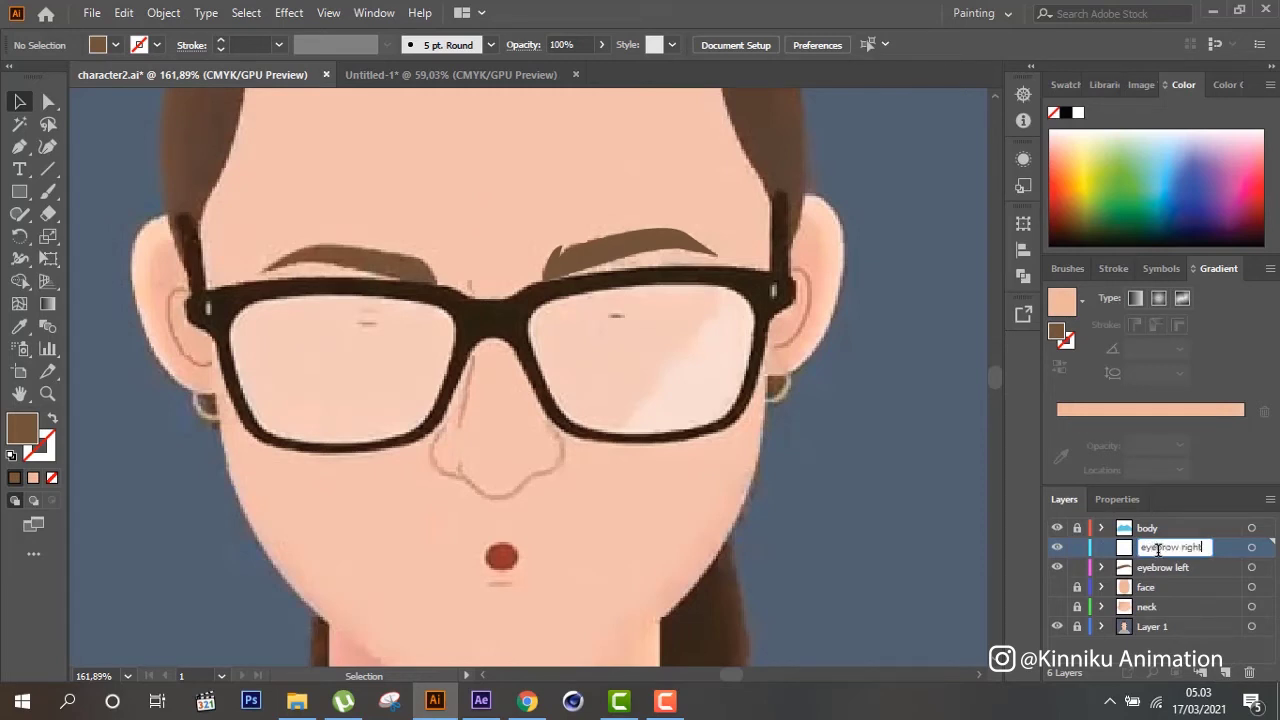
# Confirm the eyebrow right layer name, paste an eyebrow in place, and hide the eyebrow layers
pyautogui.press('Return')
pyautogui.hotkey('ctrl', 'f')
pyautogui.hotkey('ctrl', 'shift', 'a')
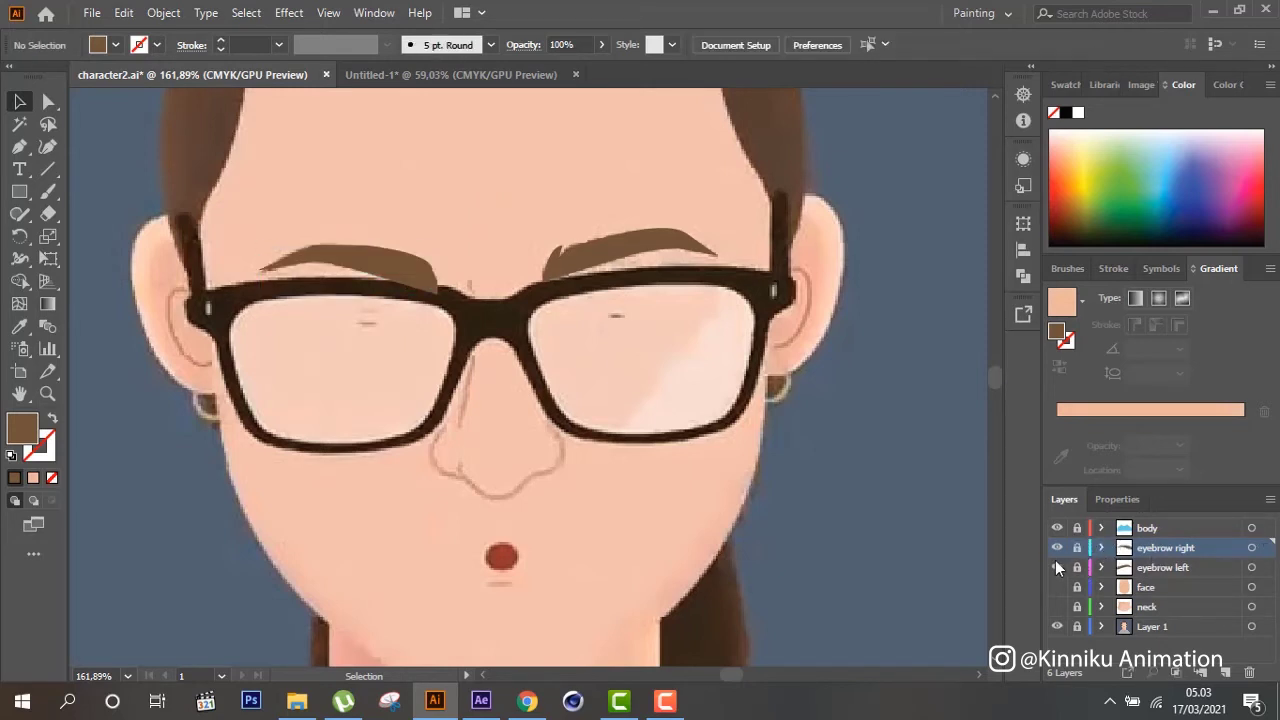
pyautogui.click(1057, 548)
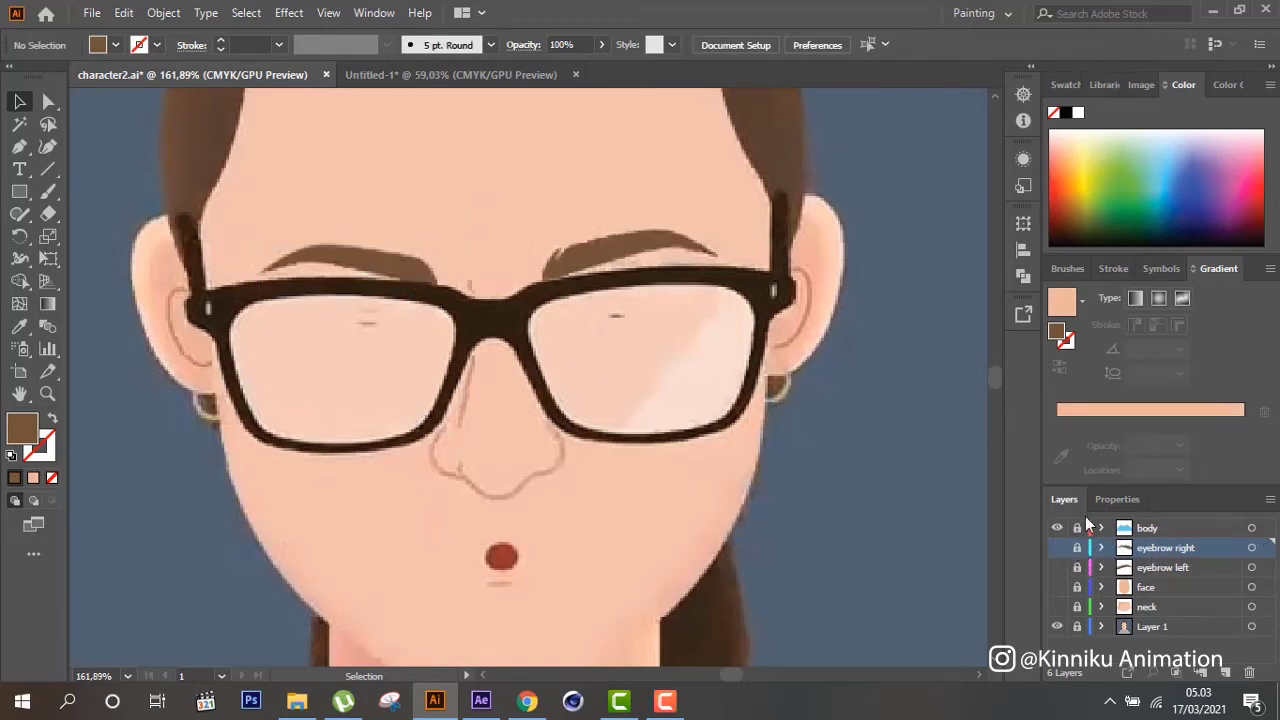
# Add a new layer named eye left
pyautogui.click(1227, 673)
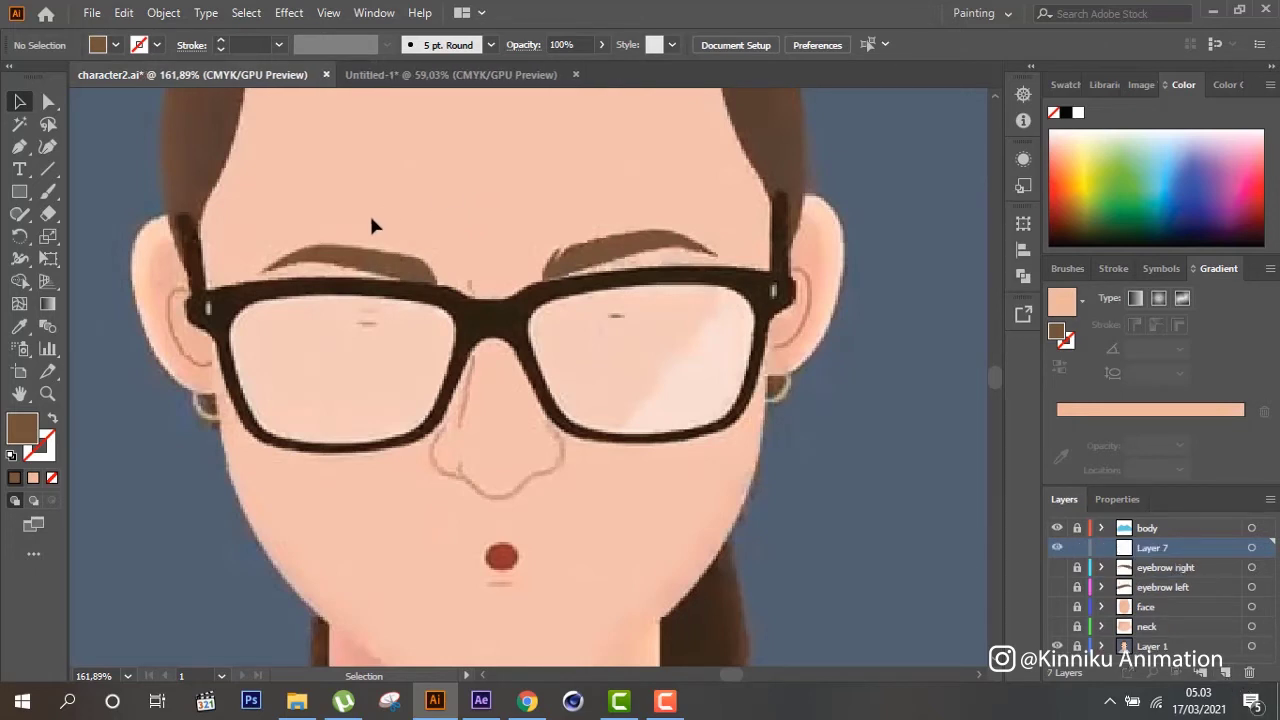
pyautogui.doubleClick(1152, 551)
pyautogui.write('eye left')
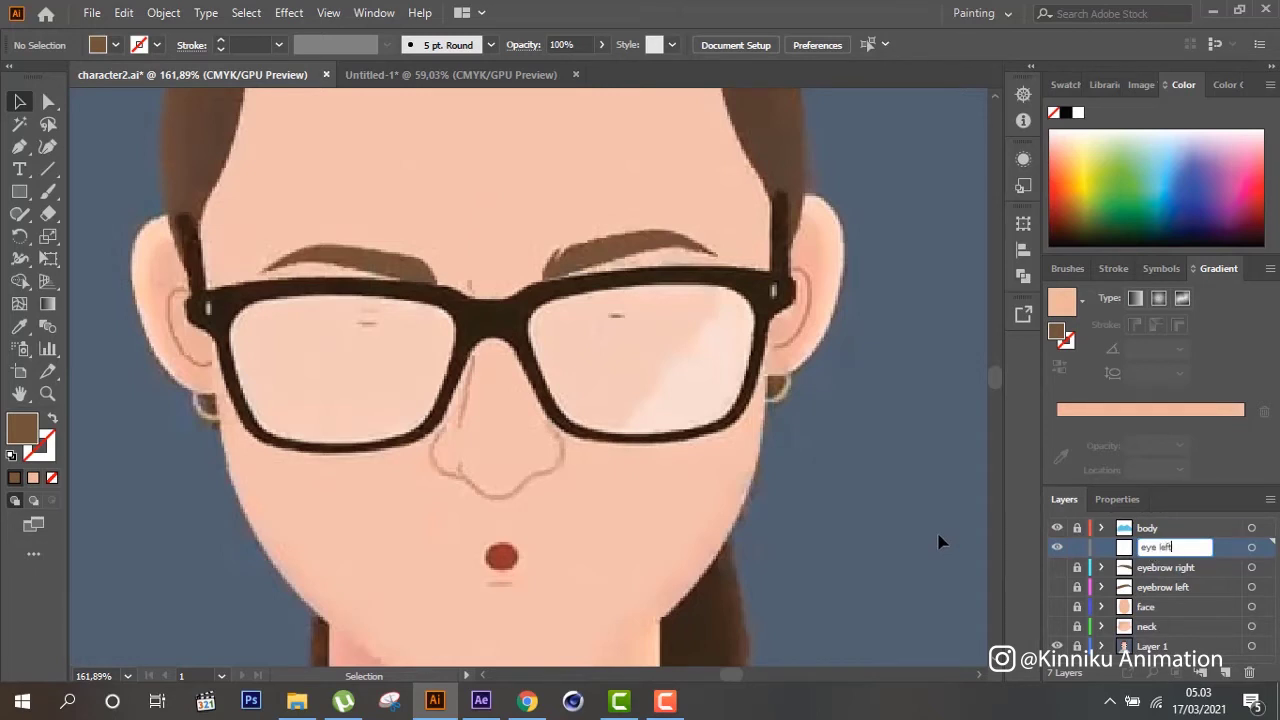
pyautogui.press('Return')
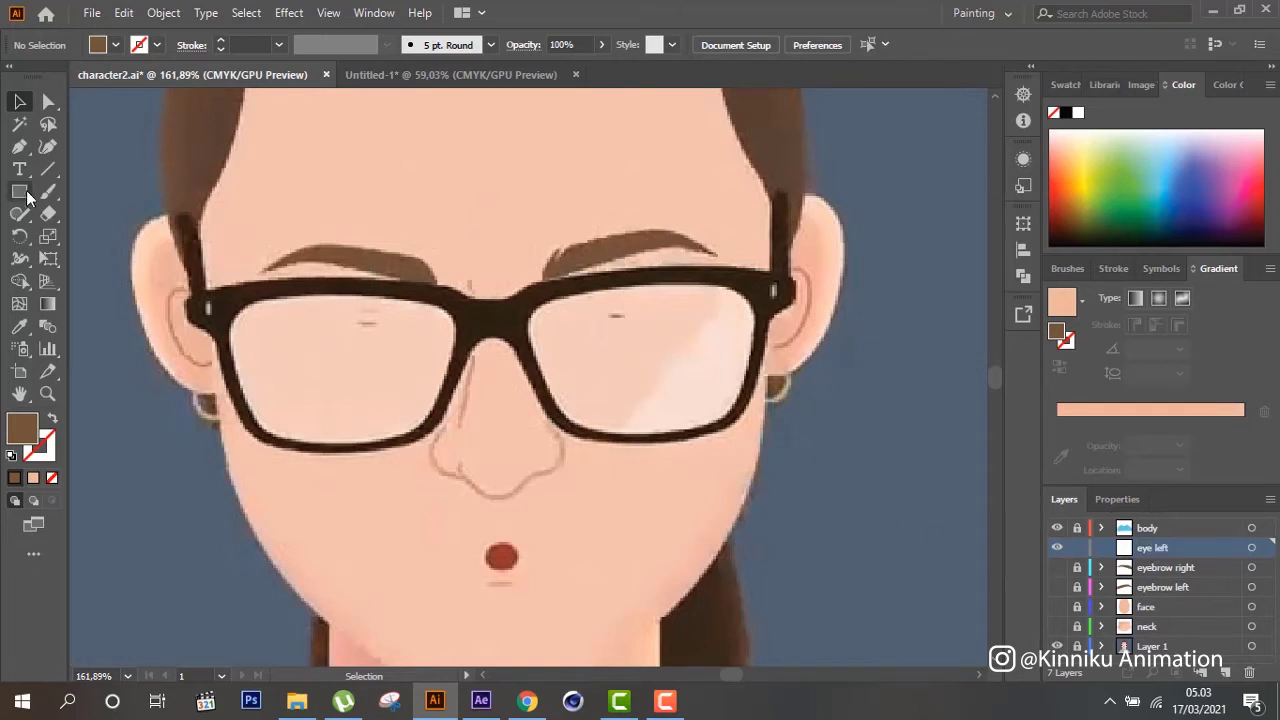
# Draw an oval eye over the right lens and fill it dark brown #2d231d
pyautogui.moveTo(19, 191)
pyautogui.mouseDown()
pyautogui.moveTo(115, 252)
pyautogui.moveTo(104, 237)
pyautogui.mouseUp()
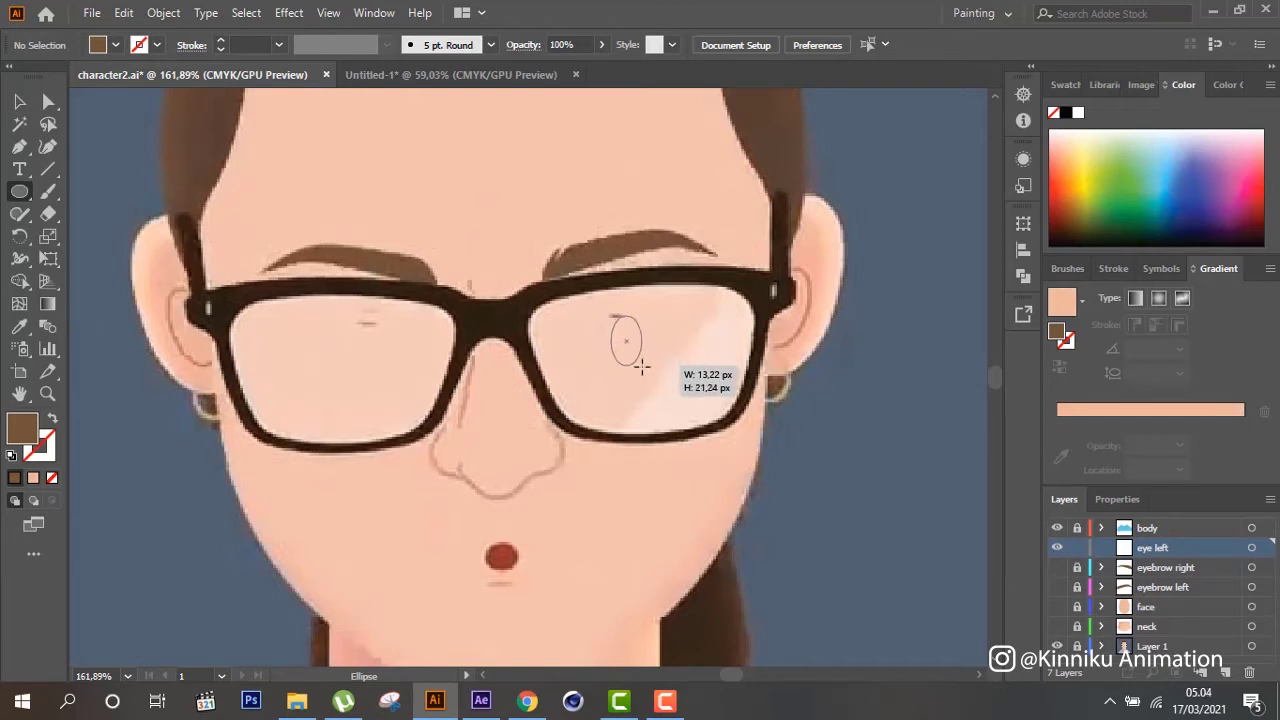
pyautogui.moveTo(610, 316)
pyautogui.mouseDown()
pyautogui.moveTo(645, 365)
pyautogui.moveTo(618, 346)
pyautogui.mouseUp()
pyautogui.click(20, 102)
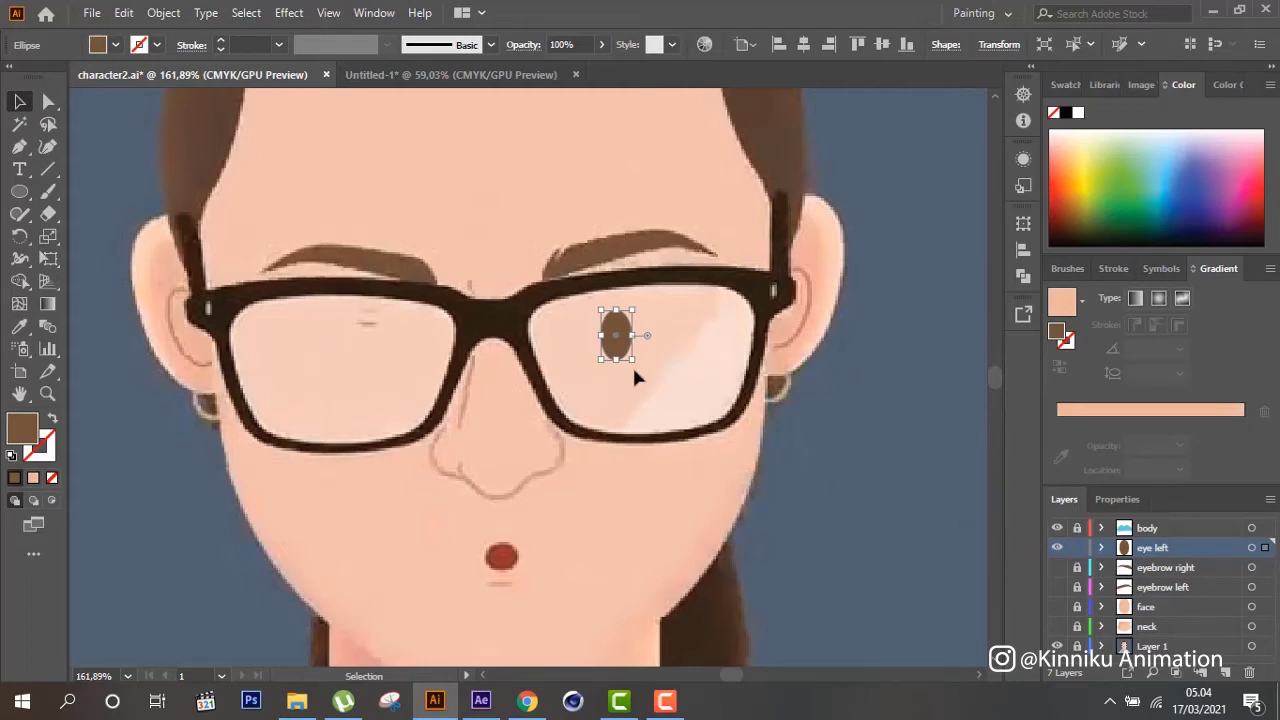
pyautogui.doubleClick(24, 428)
pyautogui.click(479, 420)
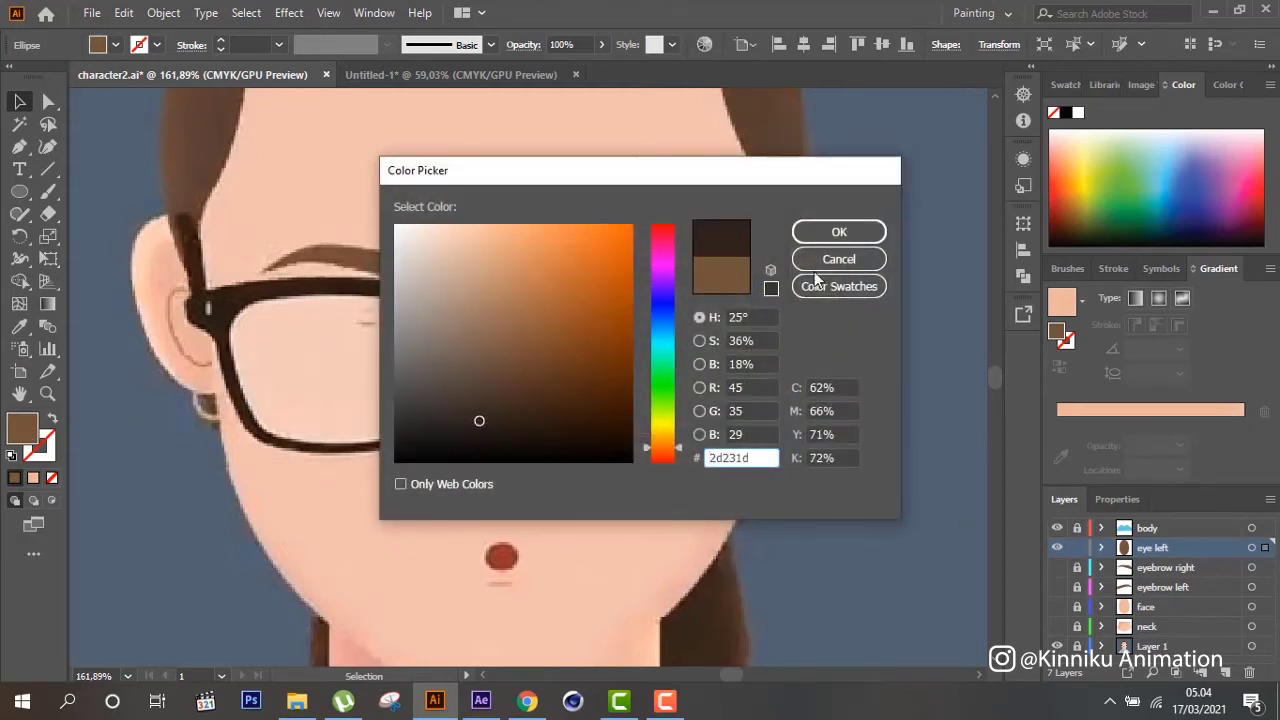
pyautogui.click(836, 232)
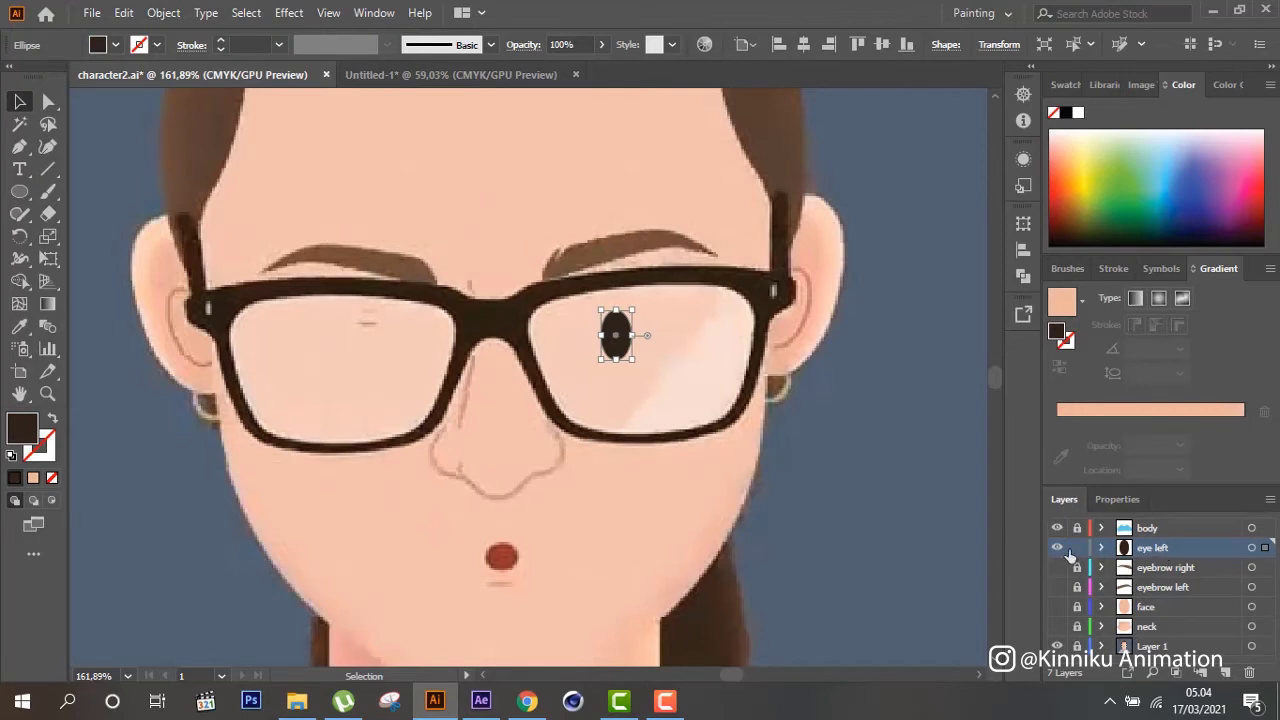
# Add a new empty layer and place a duplicate of the eye in the left lens
pyautogui.click(1226, 672)
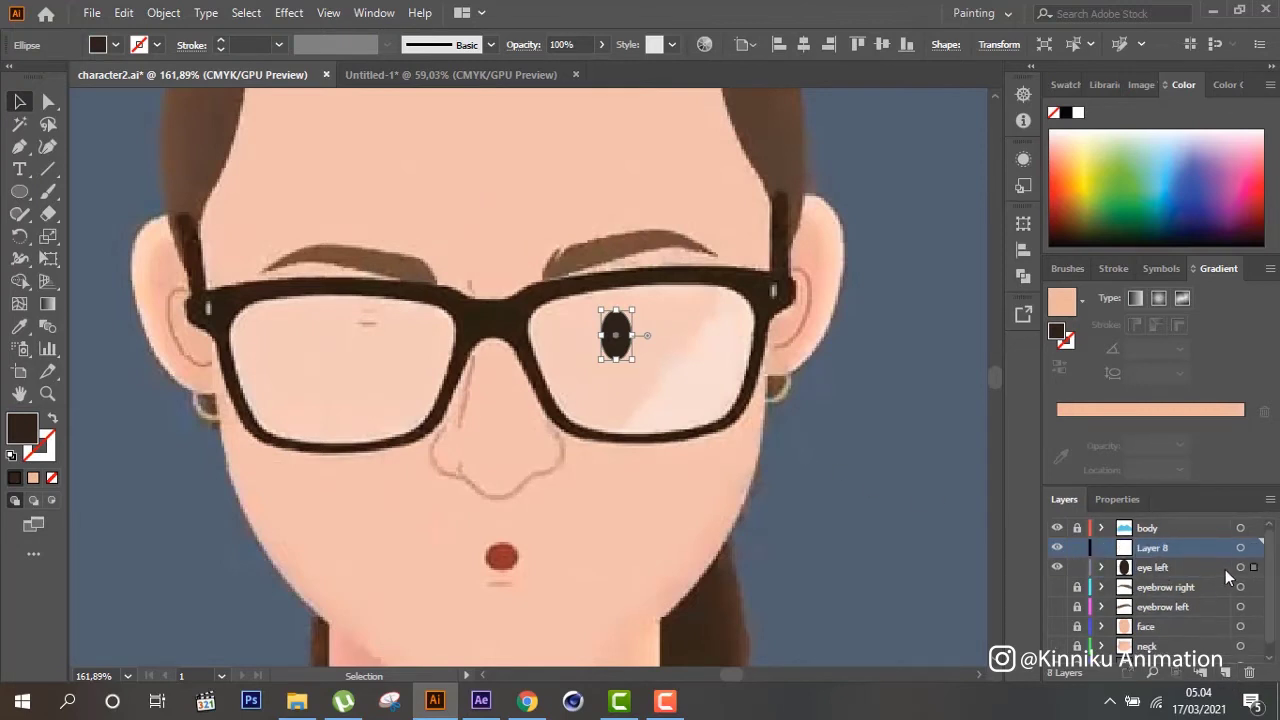
pyautogui.click(1165, 567)
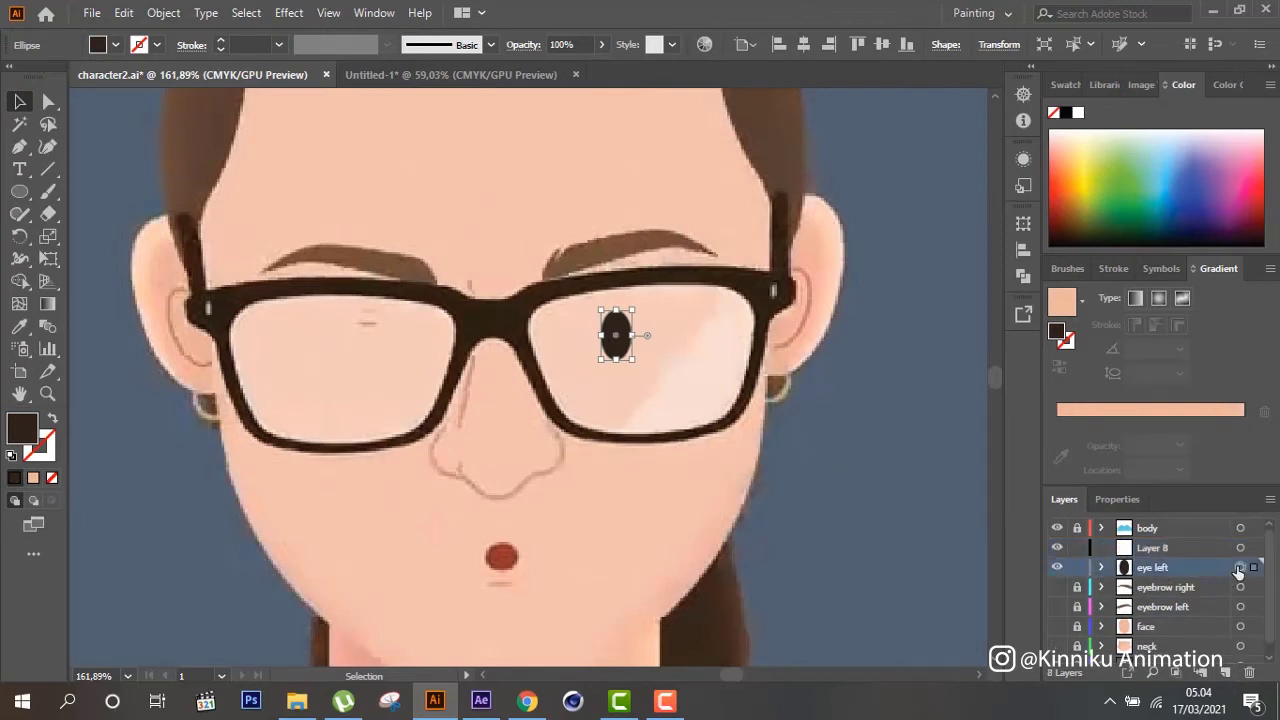
pyautogui.click(1161, 550)
pyautogui.hotkey('ctrl', 'v')
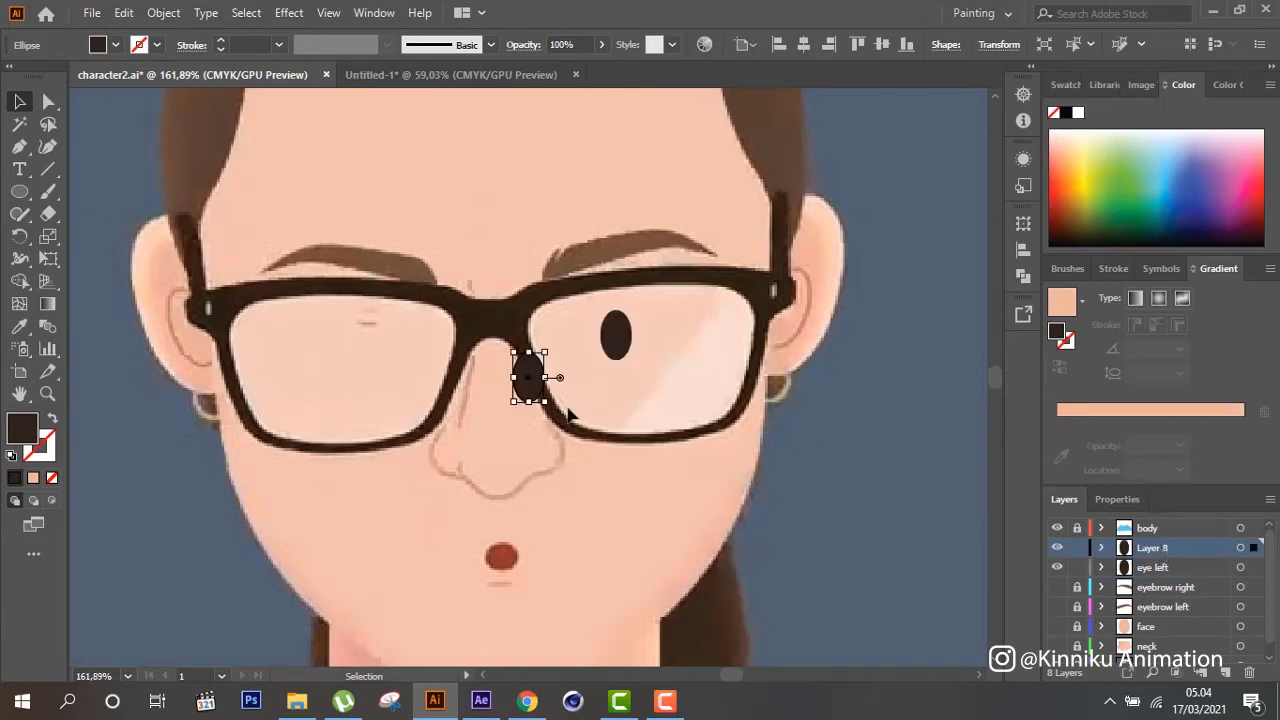
pyautogui.hotkey('ctrl', 'z')
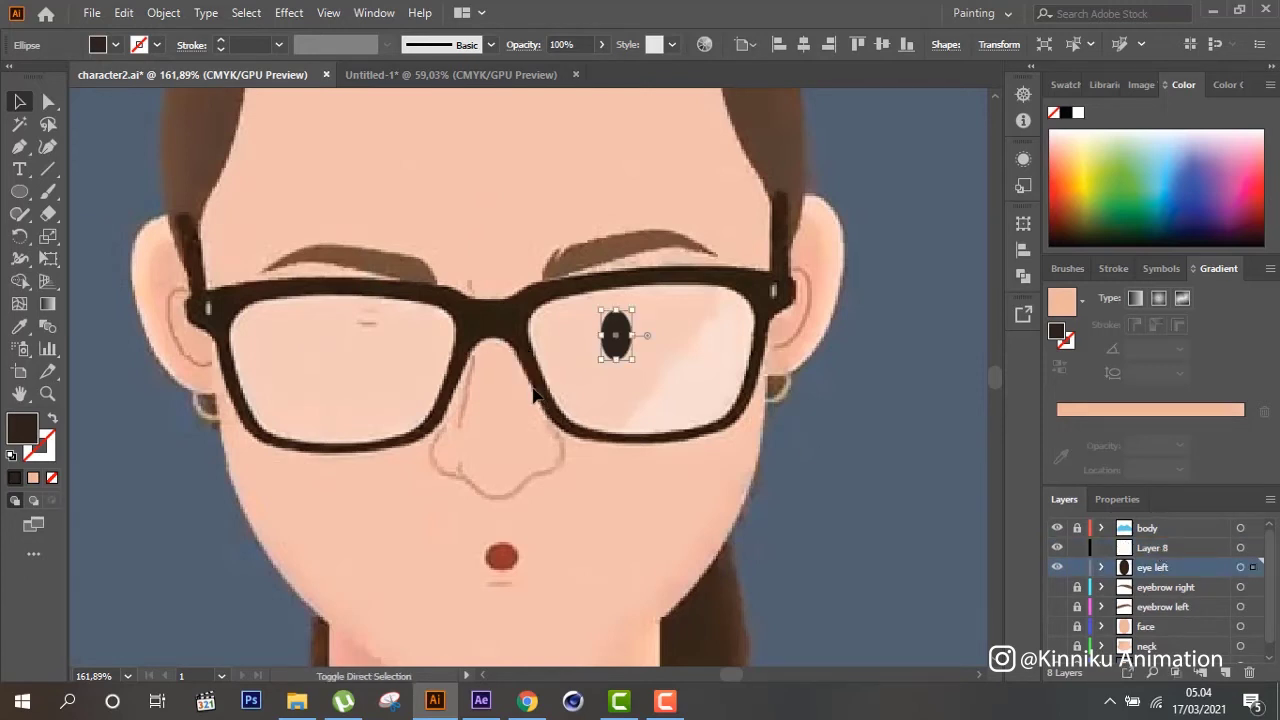
pyautogui.hotkey('ctrl', 'z')
pyautogui.hotkey('ctrl', 'z')
pyautogui.hotkey('ctrl', 'z')
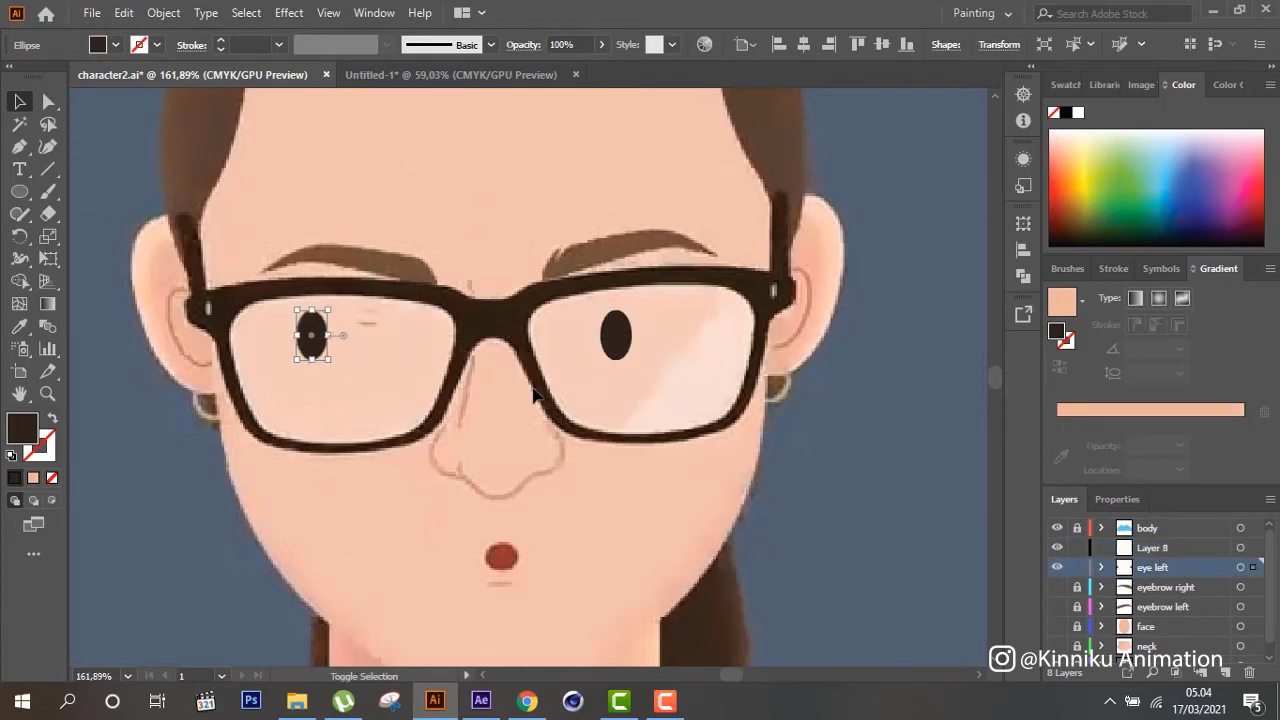
# Nudge the duplicated eye right and down into position within the left lens
pyautogui.hotkey('shift', 'Right')
pyautogui.hotkey('shift', 'Right')
pyautogui.press('Right')
pyautogui.press('Right')
pyautogui.press('Down')
pyautogui.press('Down')
pyautogui.press('Down')
pyautogui.press('Right')
pyautogui.press('Right')
pyautogui.press('Right')
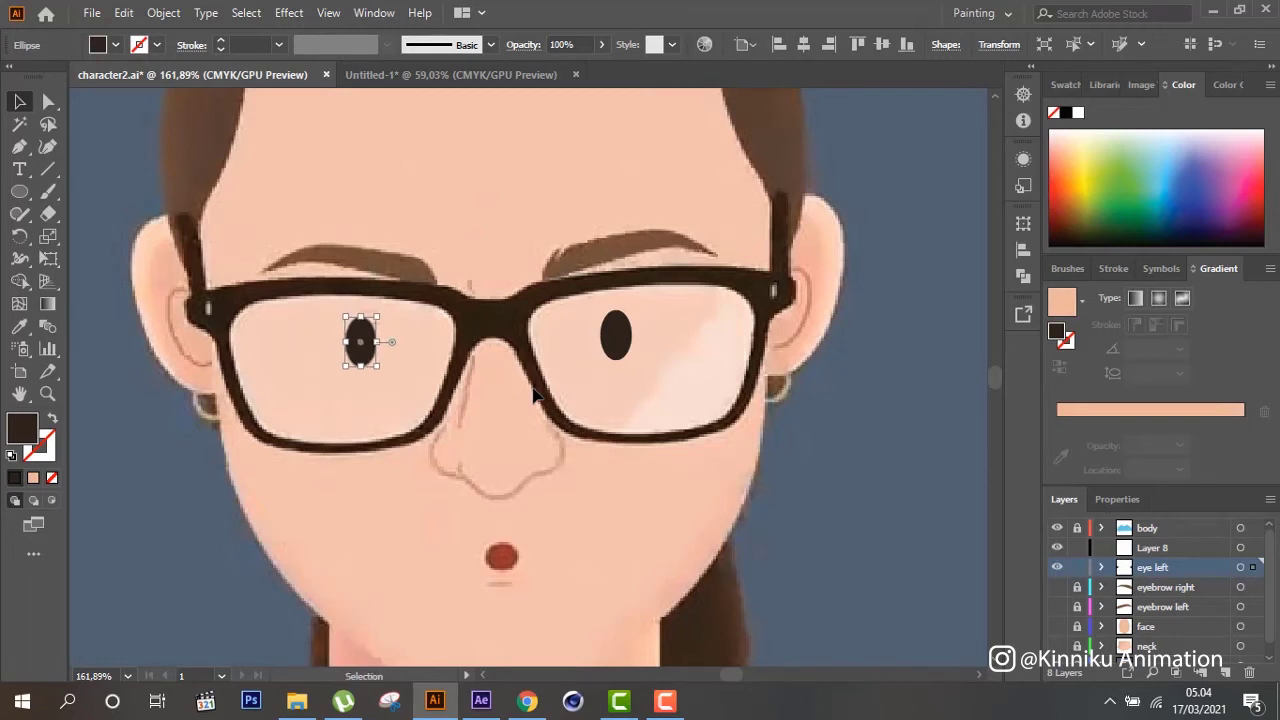
pyautogui.press('Down')
pyautogui.press('Down')
pyautogui.press('Right')
pyautogui.press('Right')
pyautogui.press('Right')
pyautogui.press('Right')
pyautogui.press('Right')
pyautogui.click(896, 510)
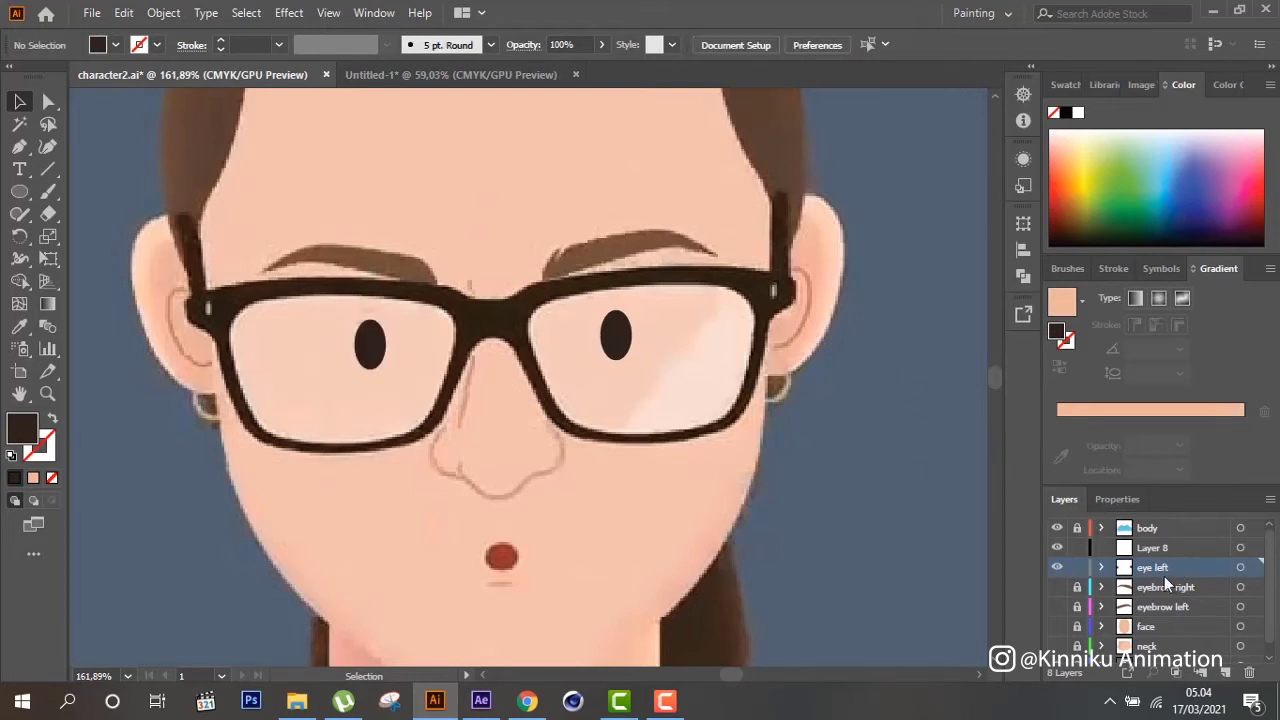
pyautogui.click(369, 345)
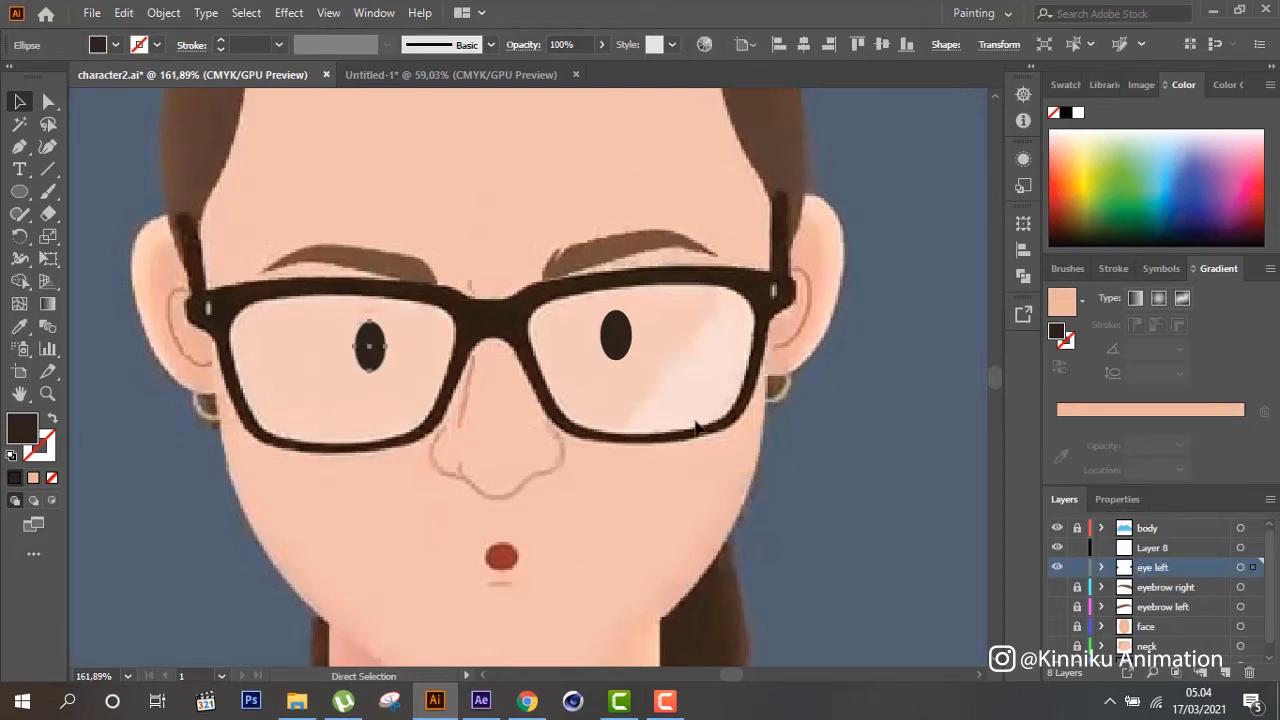
# Move the left-lens eye onto a layer named 'eye right', then lock and hide both eye layers
pyautogui.hotkey('ctrl', 'x')
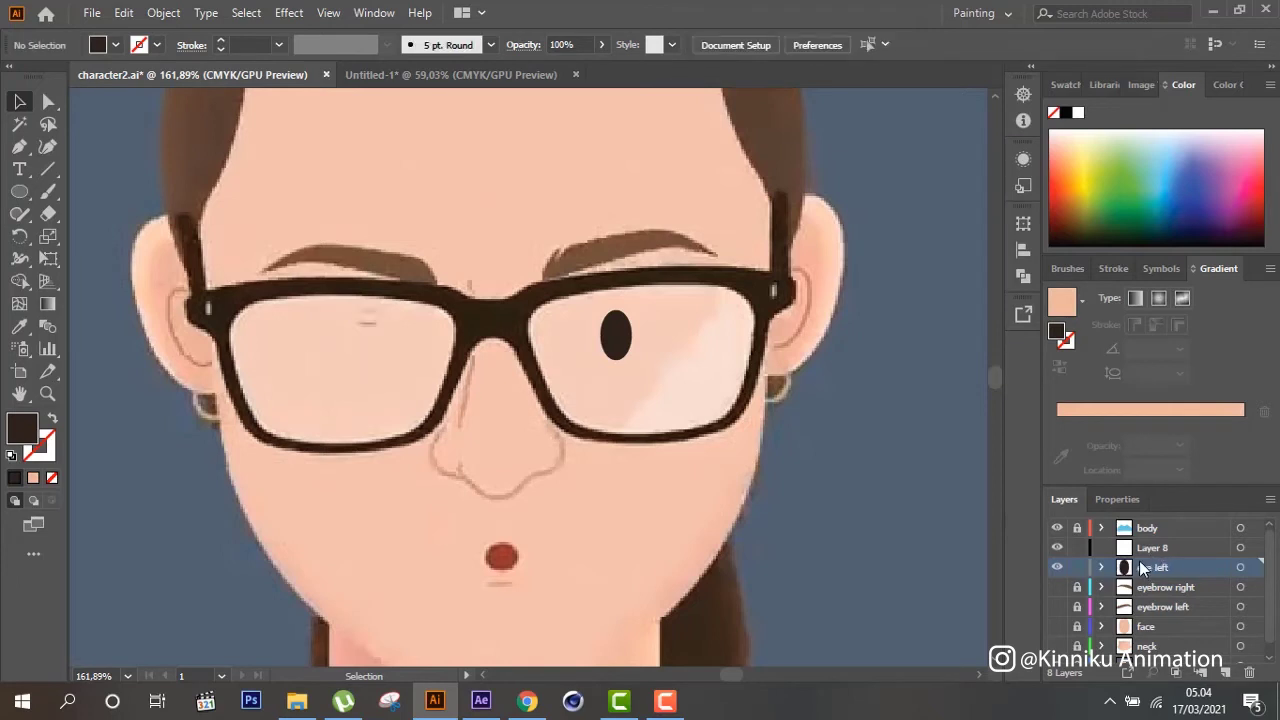
pyautogui.doubleClick(1152, 548)
pyautogui.write('eye ri')
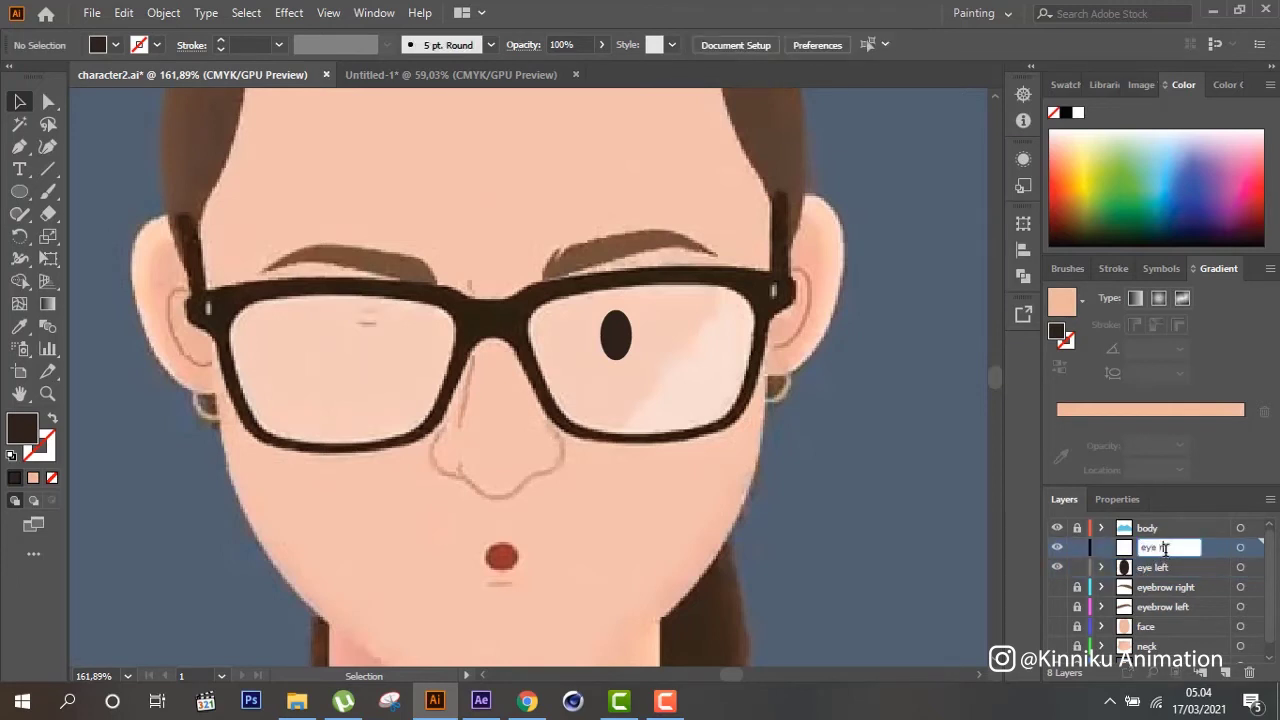
pyautogui.write('ght')
pyautogui.press('Return')
pyautogui.hotkey('ctrl', 'f')
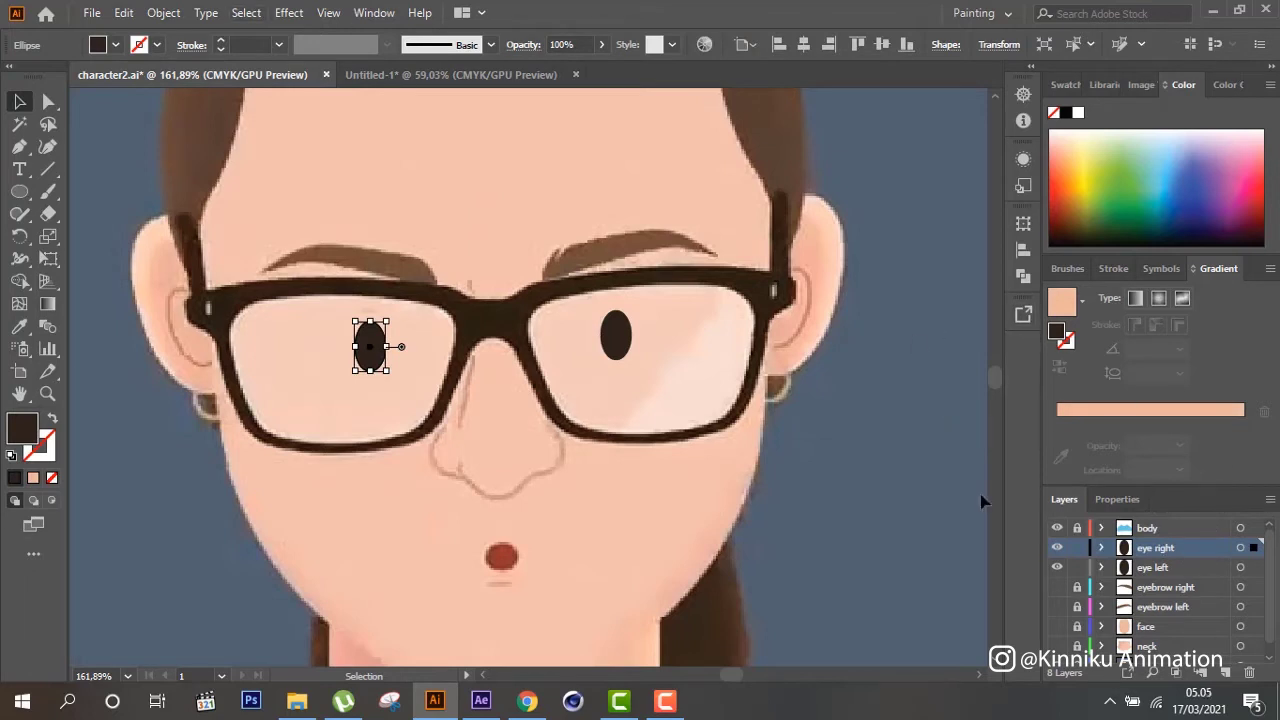
pyautogui.moveTo(1077, 547)
pyautogui.mouseDown()
pyautogui.moveTo(1077, 567)
pyautogui.moveTo(1057, 567)
pyautogui.mouseUp()
pyautogui.click(1225, 672)
# Name the new layer 'nose' and trace the curved nose outline with the Pen
pyautogui.doubleClick(1155, 548)
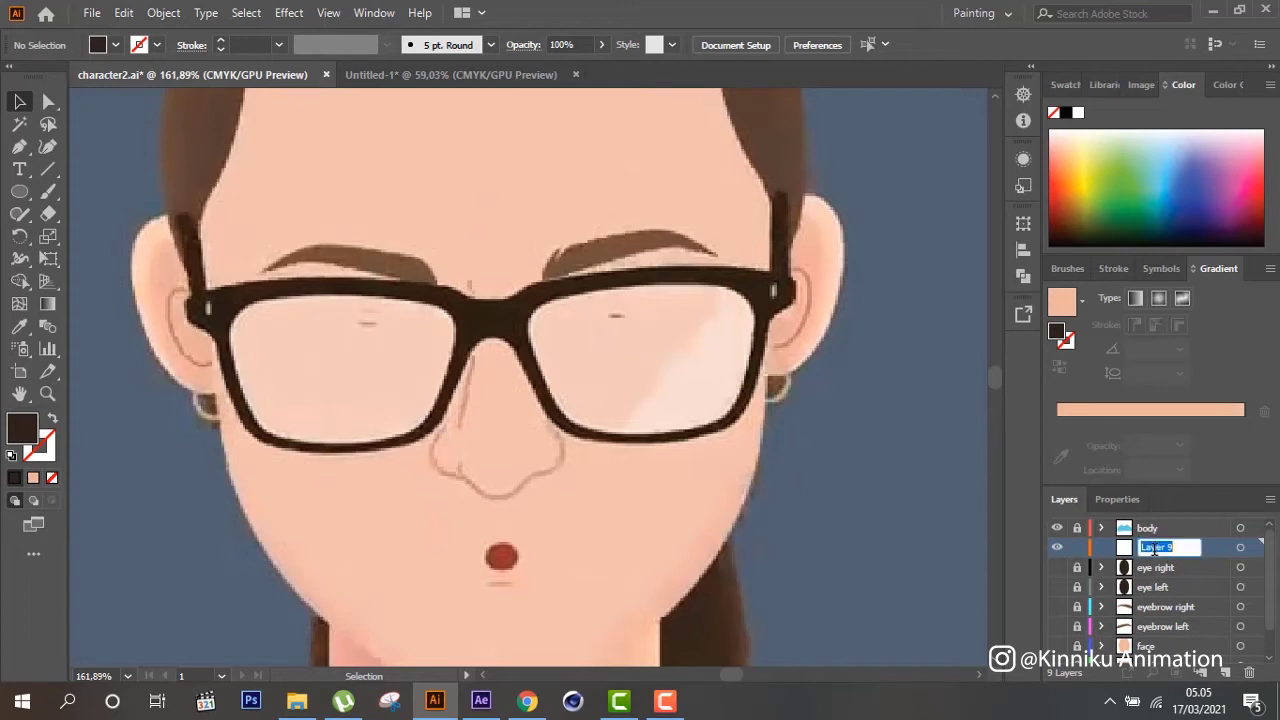
pyautogui.write('nose')
pyautogui.press('Return')
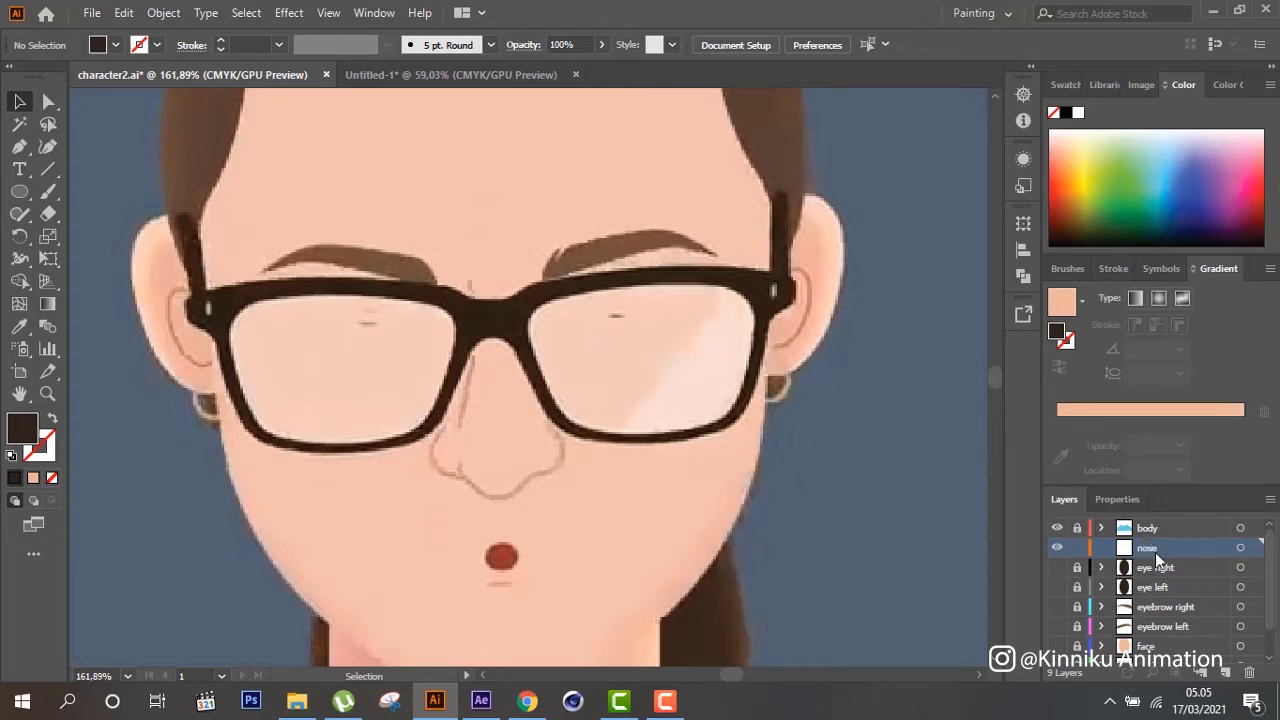
pyautogui.click(19, 146)
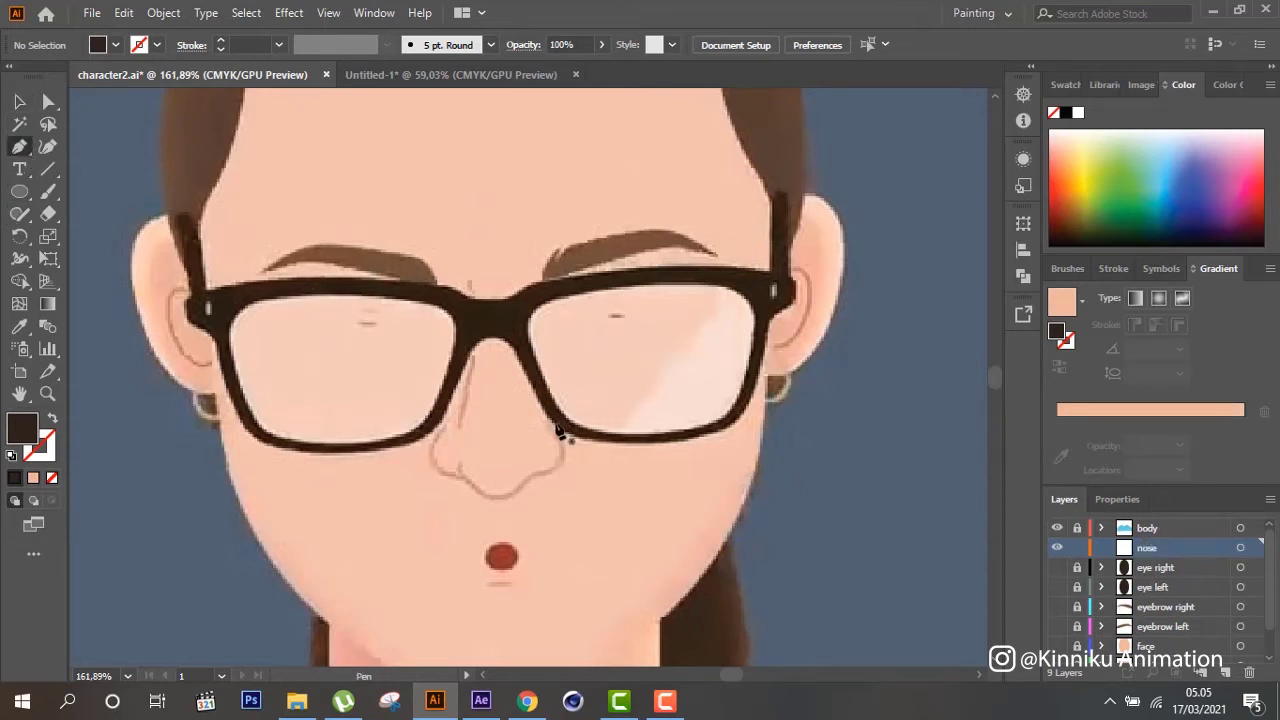
pyautogui.click(540, 417)
pyautogui.moveTo(554, 464)
pyautogui.mouseDown()
pyautogui.moveTo(554, 479)
pyautogui.moveTo(505, 512)
pyautogui.moveTo(428, 486)
pyautogui.moveTo(466, 416)
pyautogui.mouseUp()
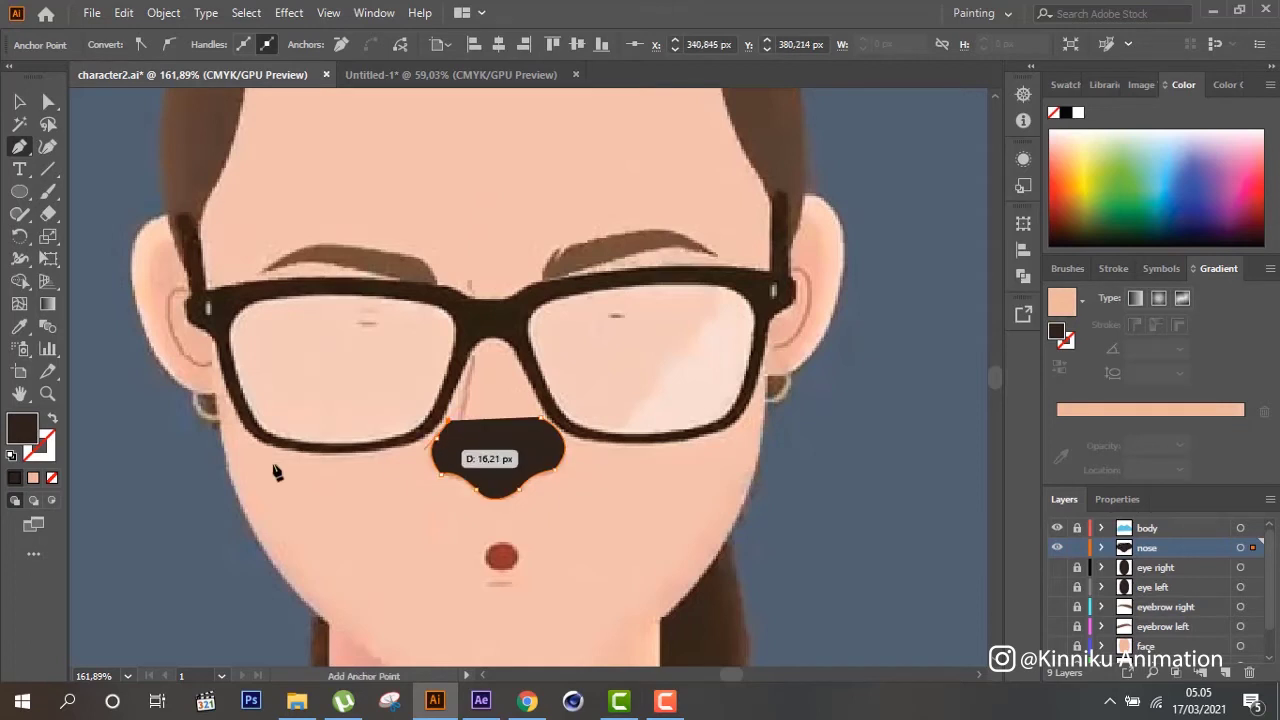
# Turn the nose into an unfilled outline stroked with the eyebrow brown
pyautogui.click(52, 418)
pyautogui.click(19, 101)
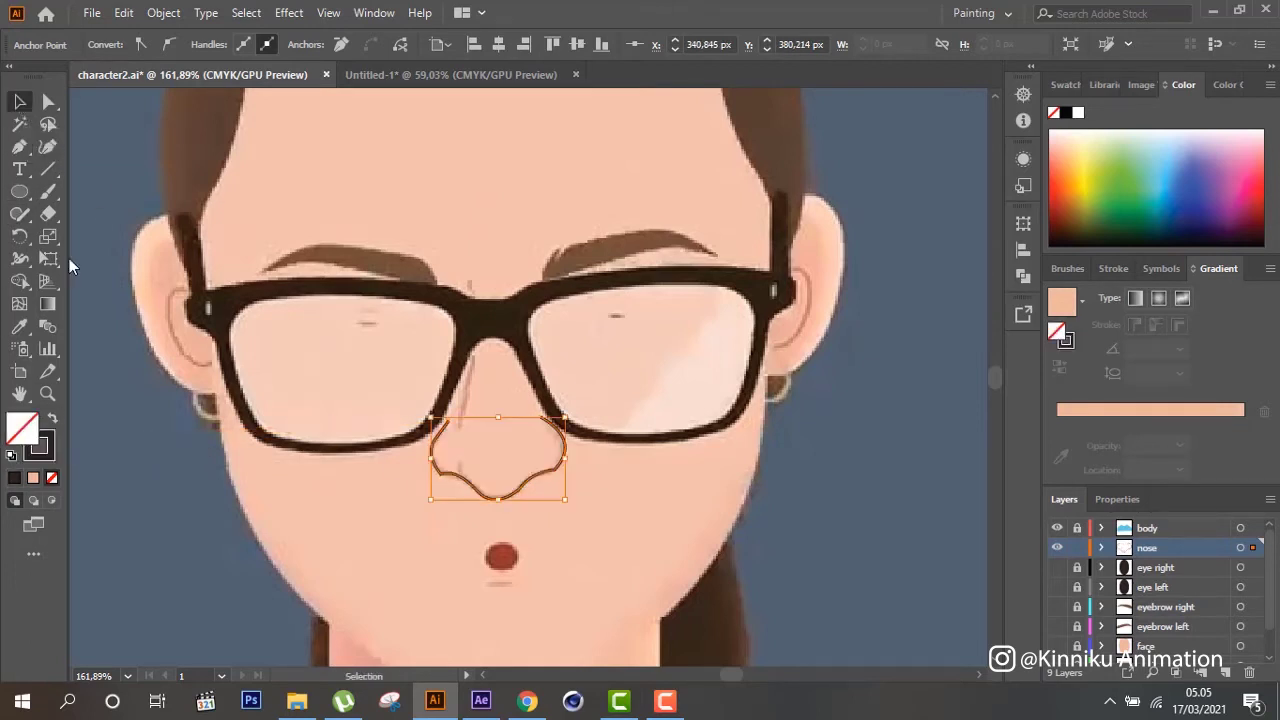
pyautogui.click(200, 546)
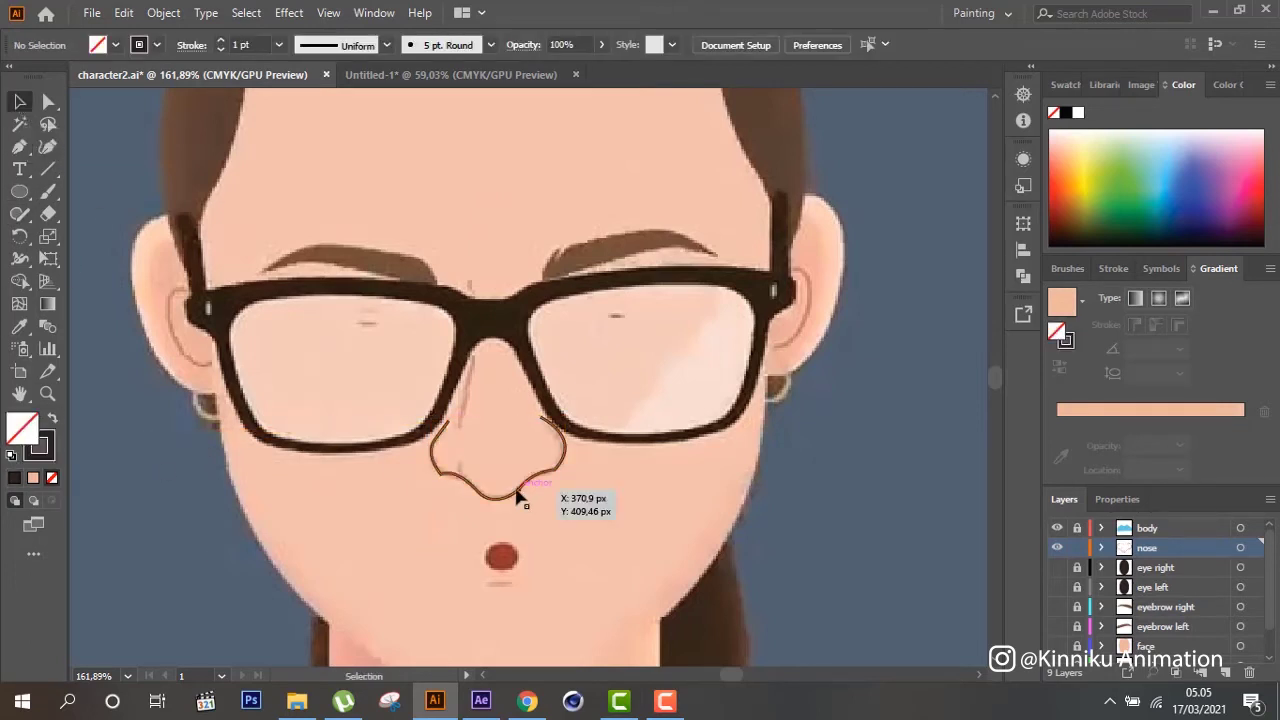
pyautogui.moveTo(530, 505); pyautogui.dragTo(428, 414)
pyautogui.click(20, 327)
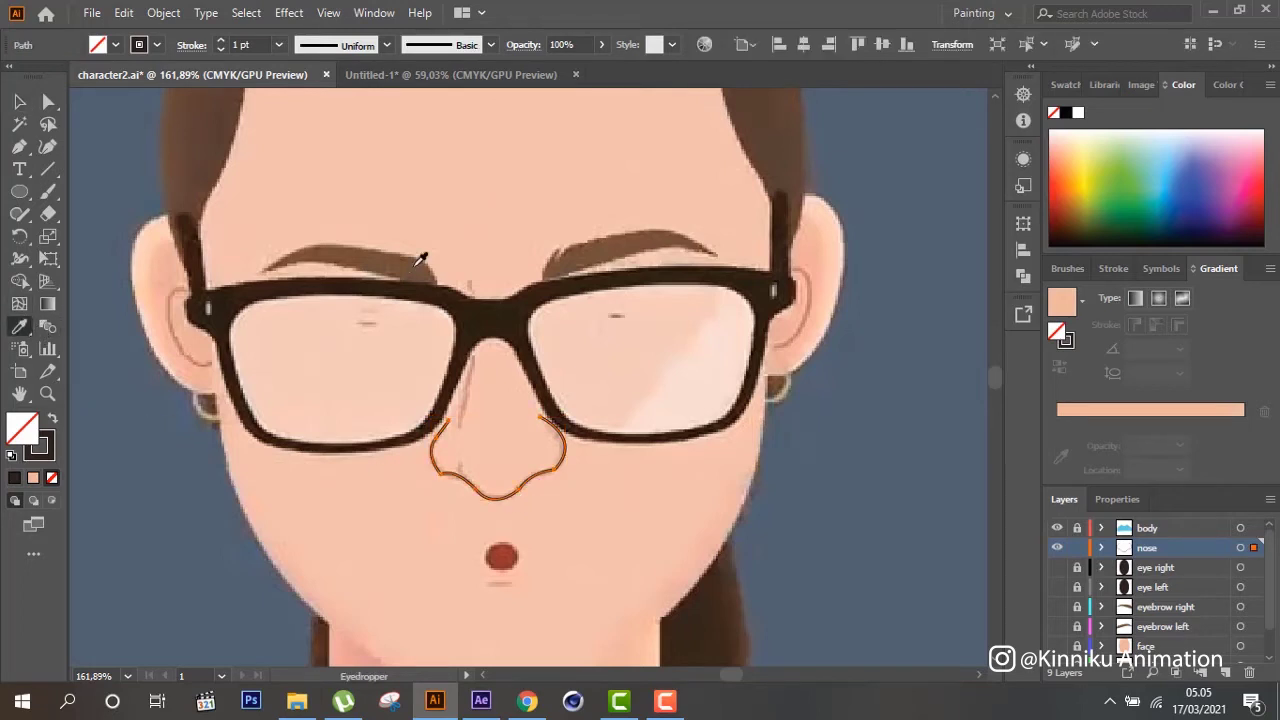
pyautogui.click(417, 265)
pyautogui.click(52, 420)
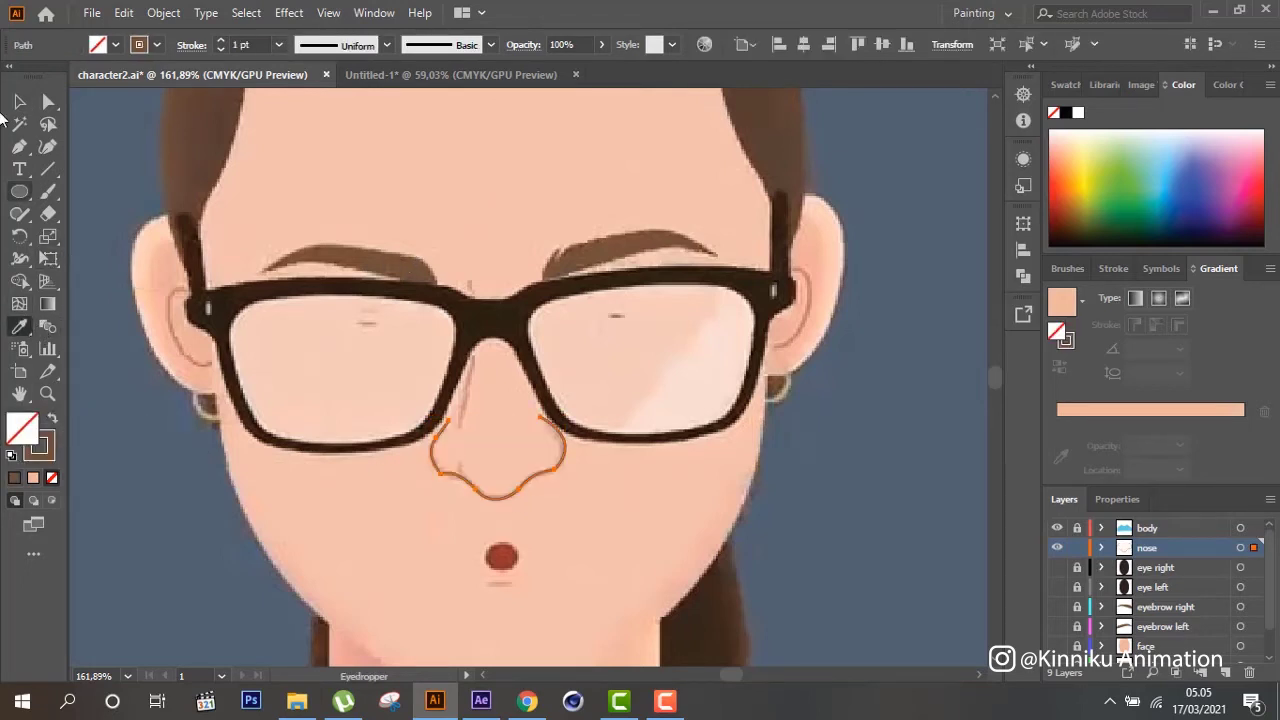
pyautogui.click(17, 100)
# Set the nose outline's stroke weight to 1.5 pt
pyautogui.click(221, 41)
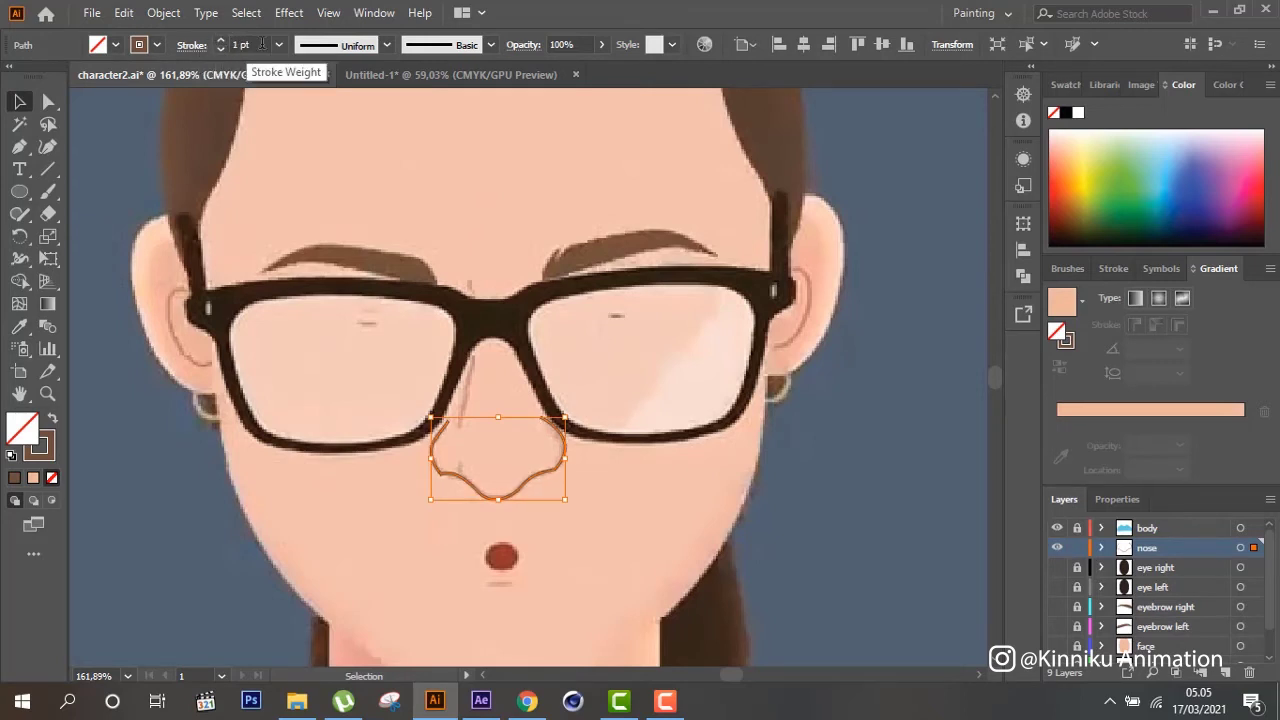
pyautogui.click(219, 48)
pyautogui.write('1.5')
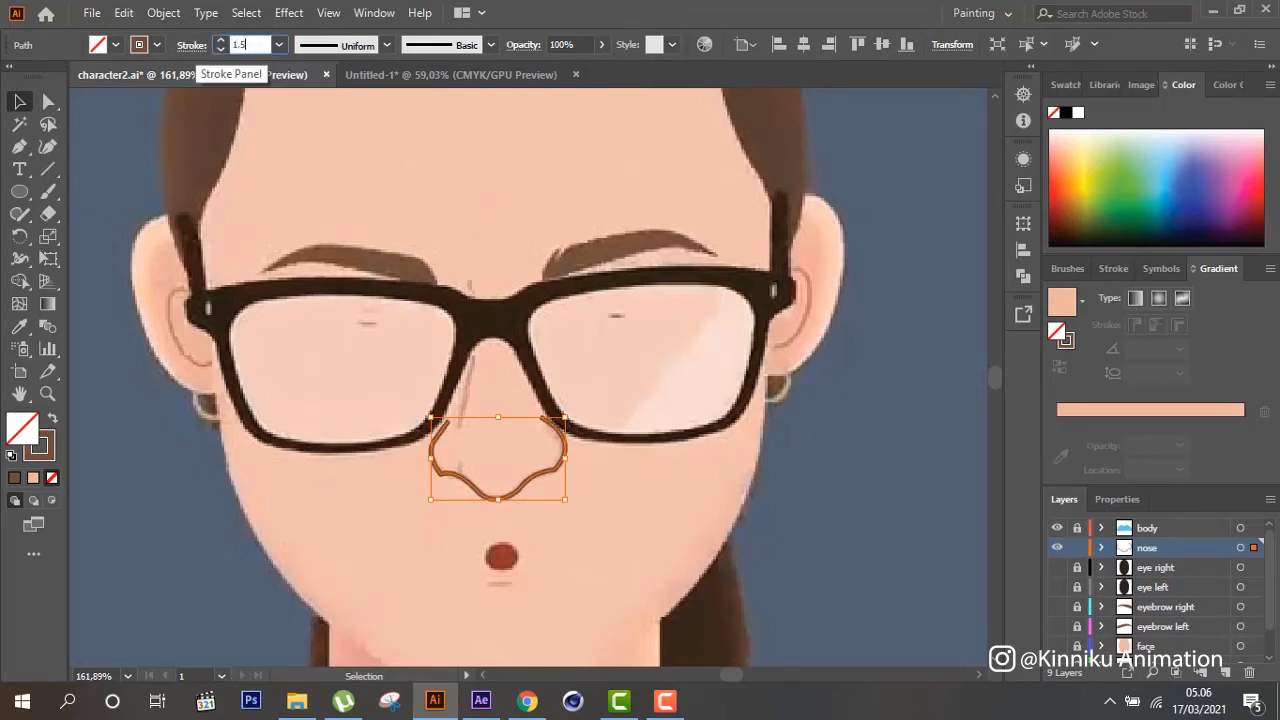
pyautogui.press('Return')
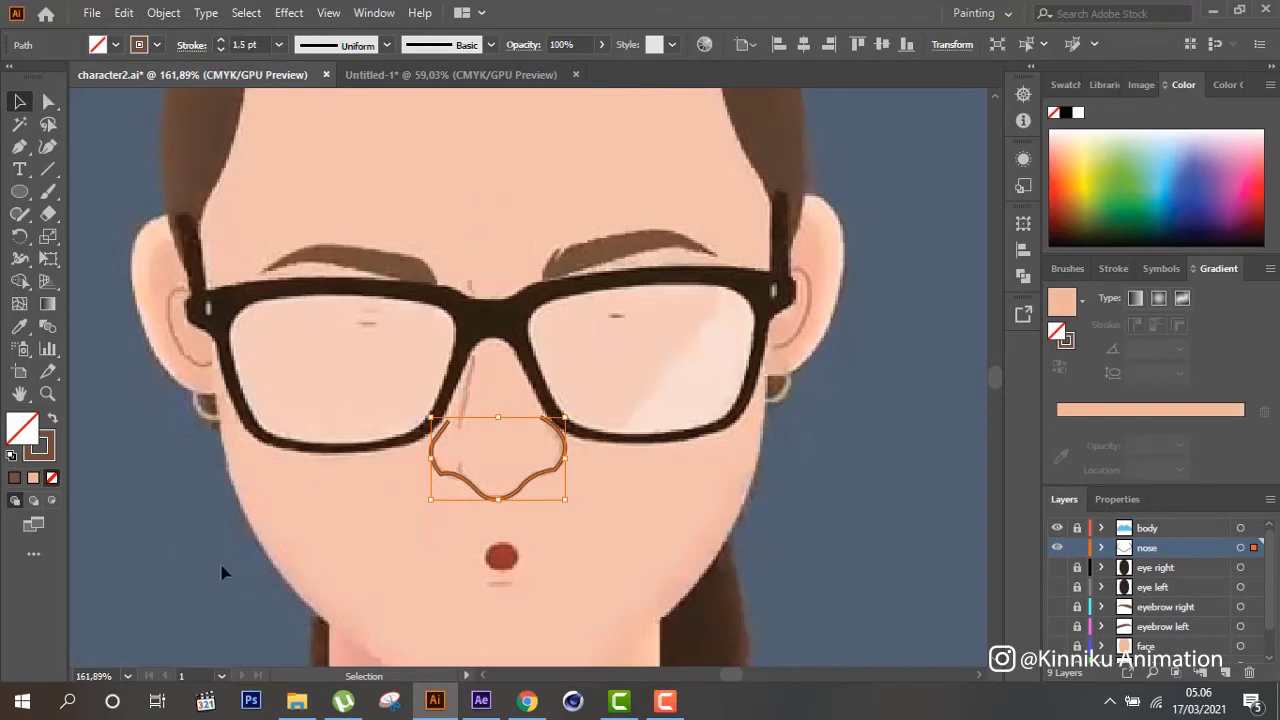
pyautogui.click(195, 583)
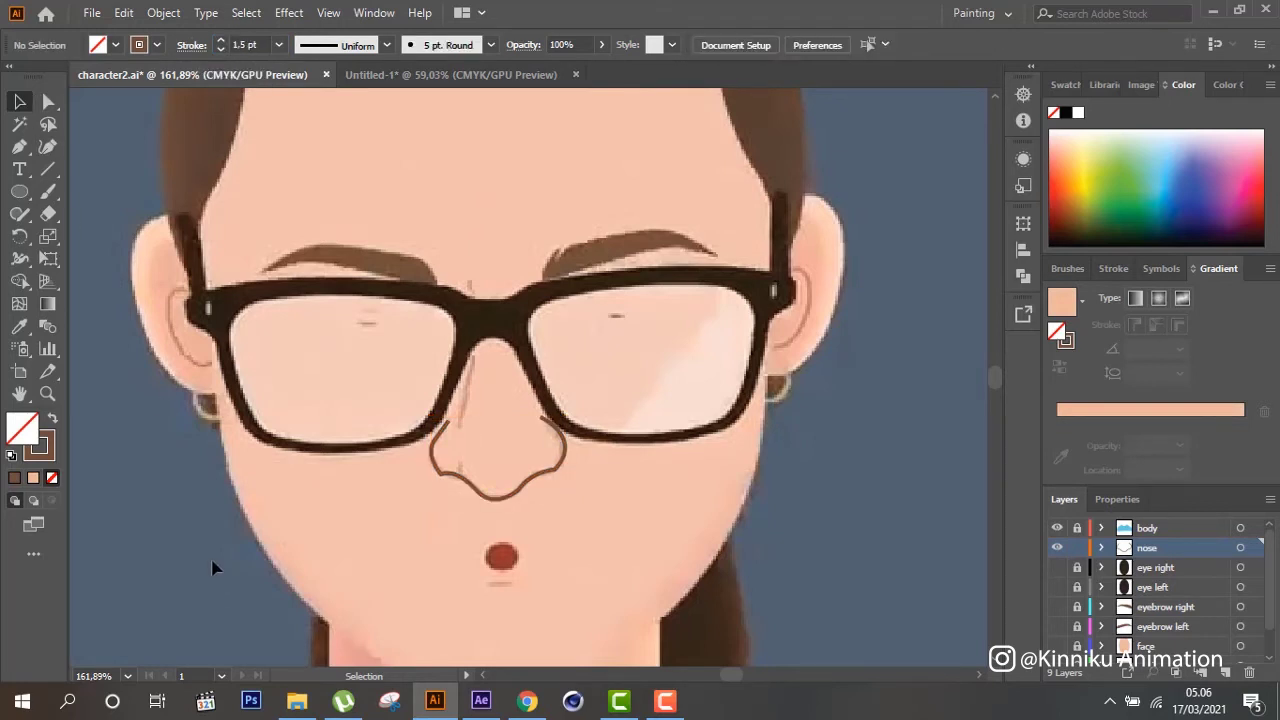
# Draw a straight nose-bridge line up toward the glasses and hide the nose layer
pyautogui.press('p')
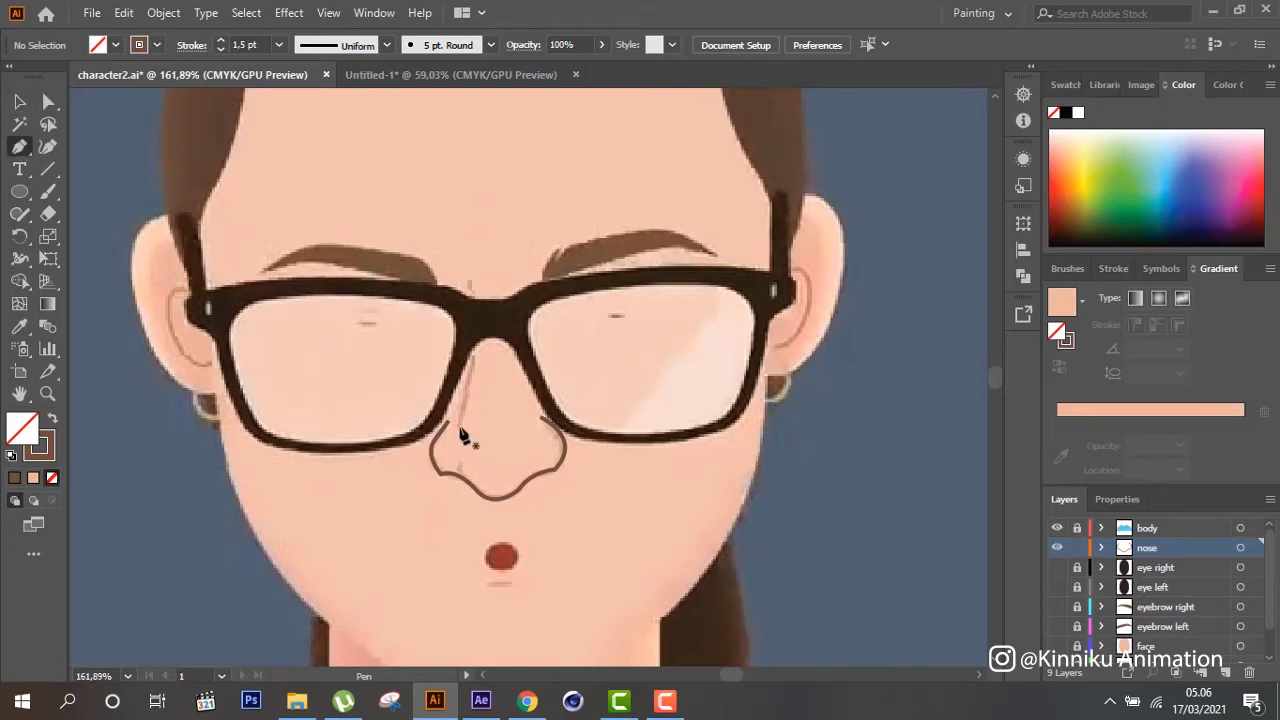
pyautogui.click(458, 425)
pyautogui.click(472, 355)
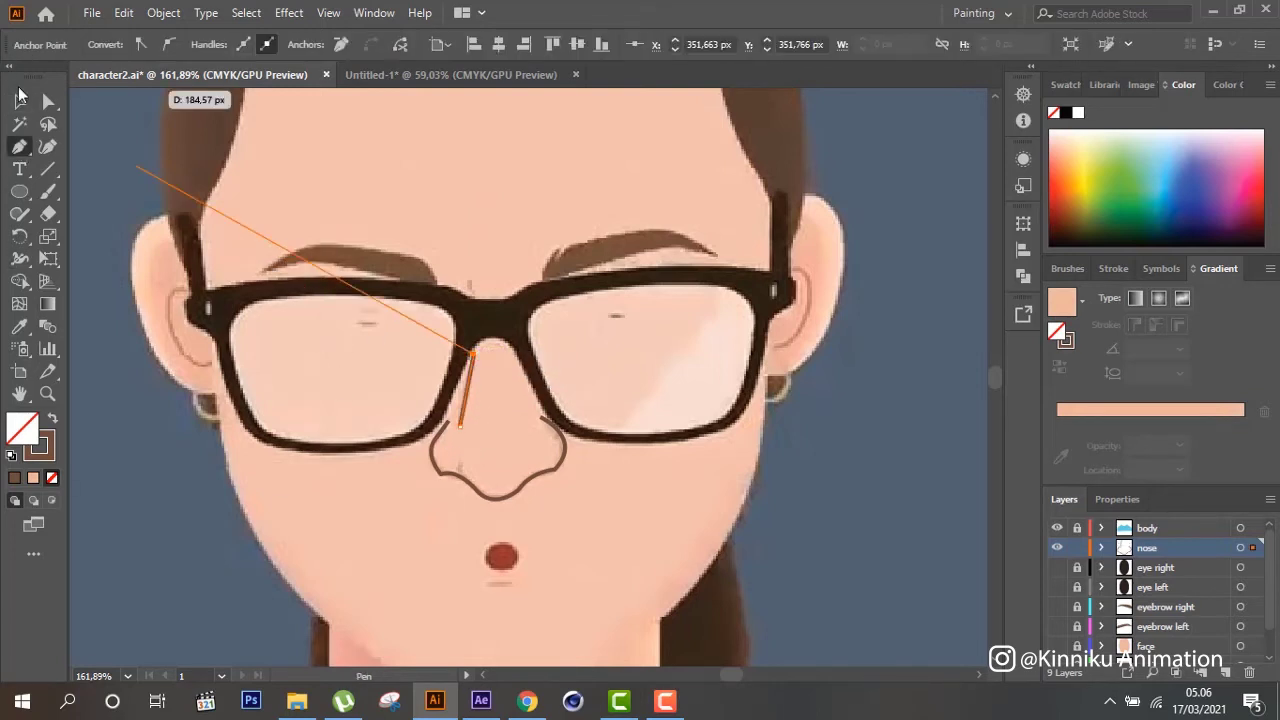
pyautogui.press('v')
pyautogui.click(882, 607)
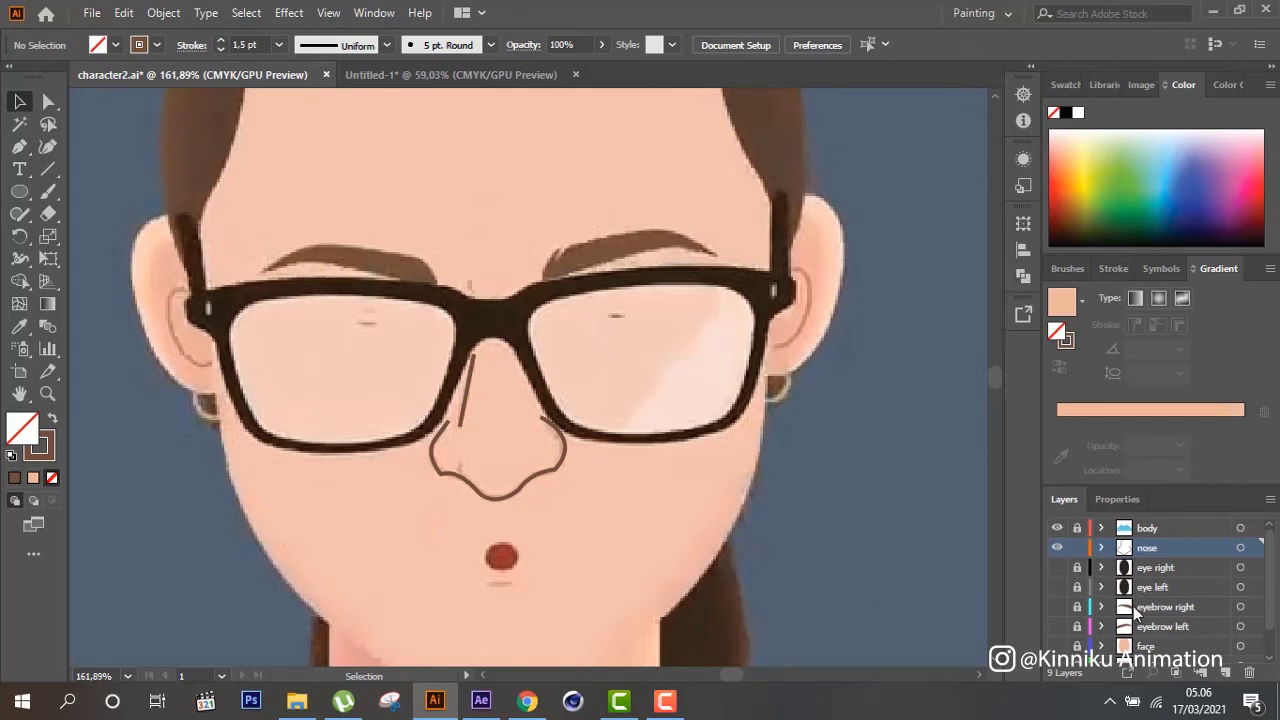
pyautogui.click(1057, 547)
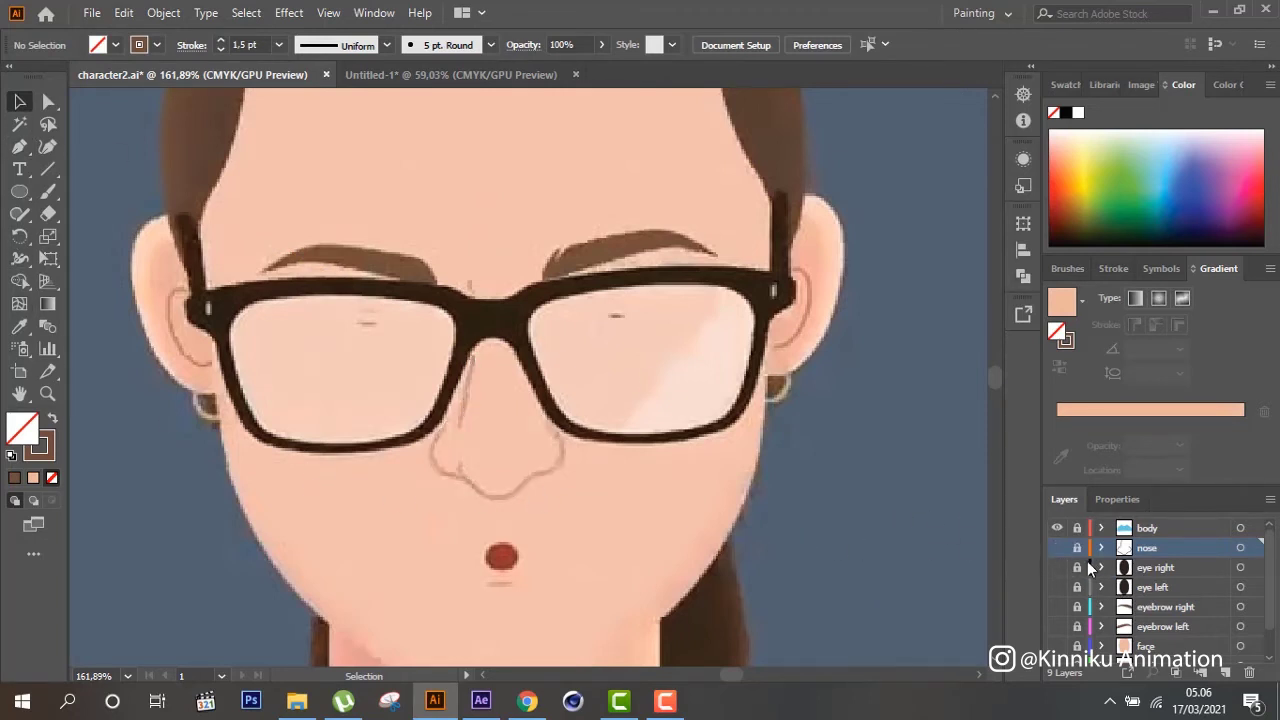
# Add a new layer above nose named mouth
pyautogui.click(1225, 672)
pyautogui.doubleClick(1165, 547)
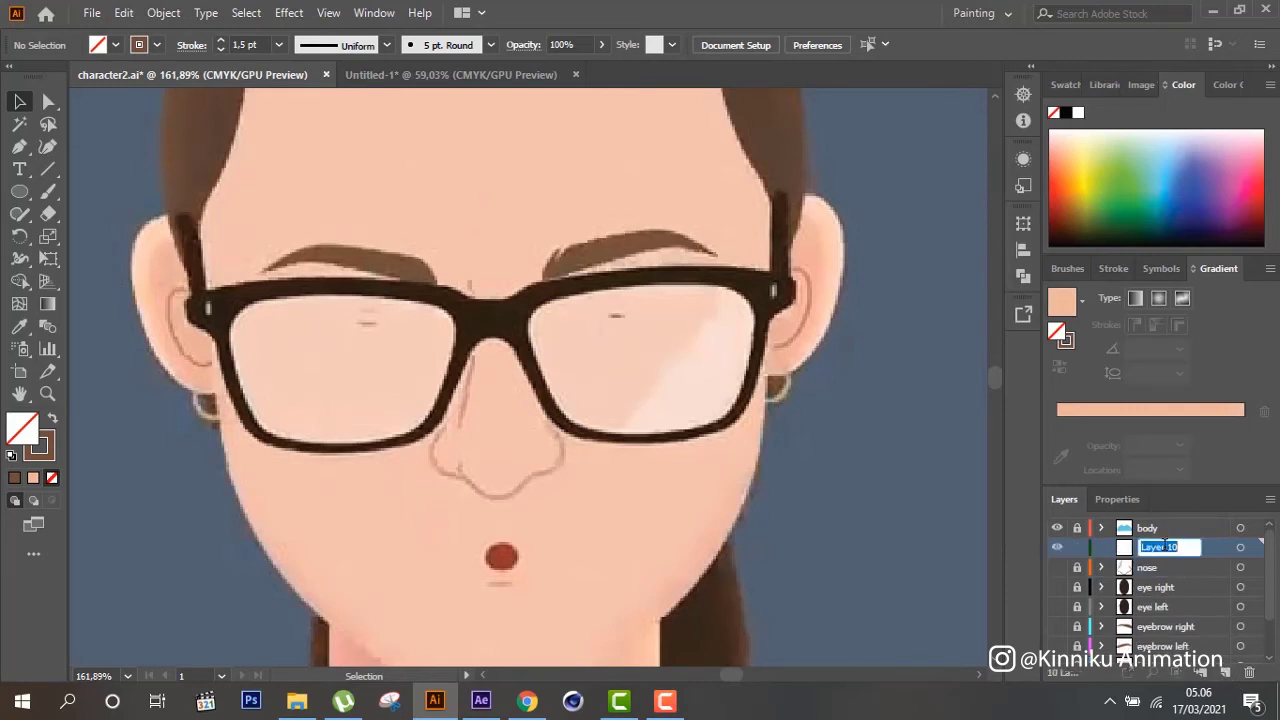
pyautogui.write('mouth')
pyautogui.press('Return')
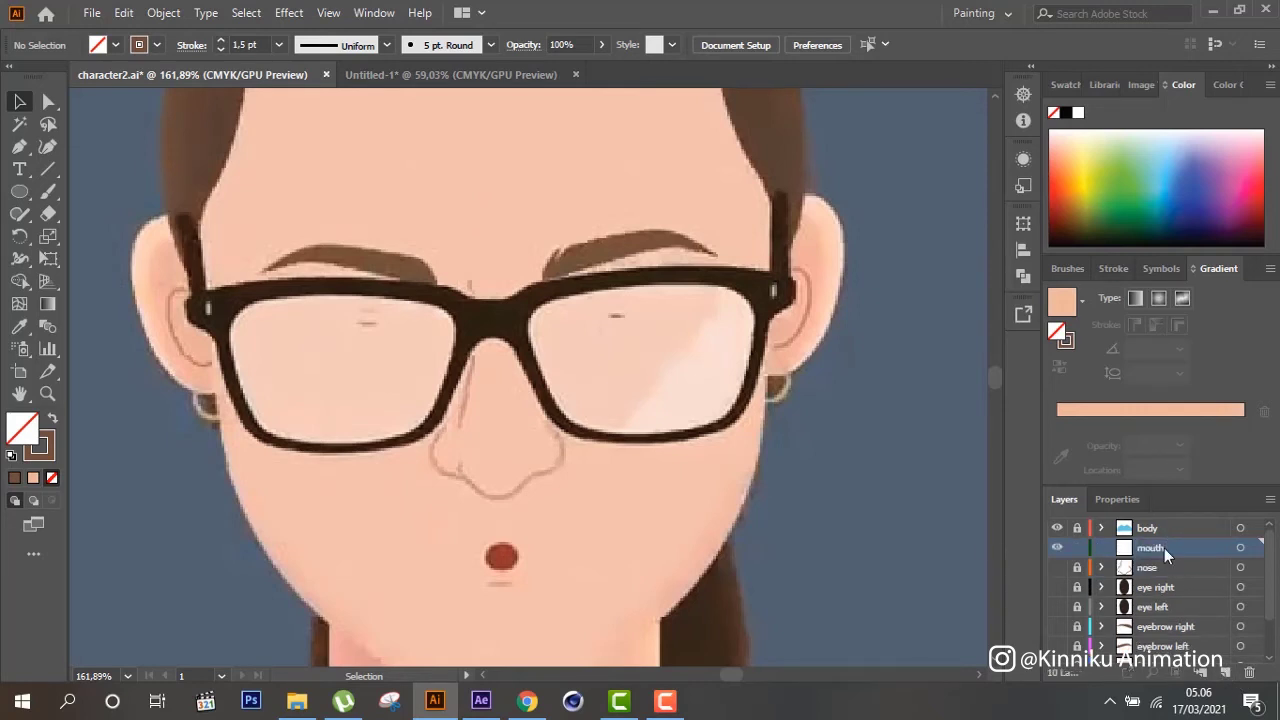
# Zoom in and draw an oval mouth filled with the reference's red-brown colour
pyautogui.click(47, 395)
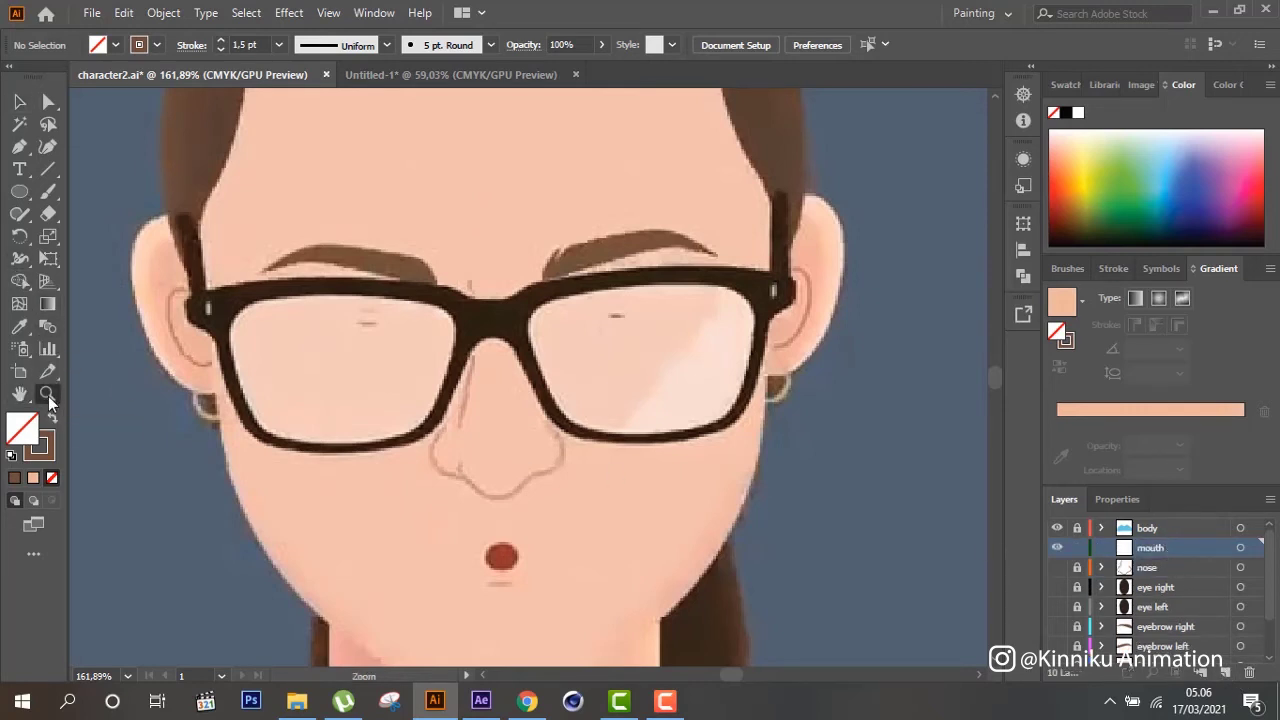
pyautogui.click(501, 553)
pyautogui.click(19, 191)
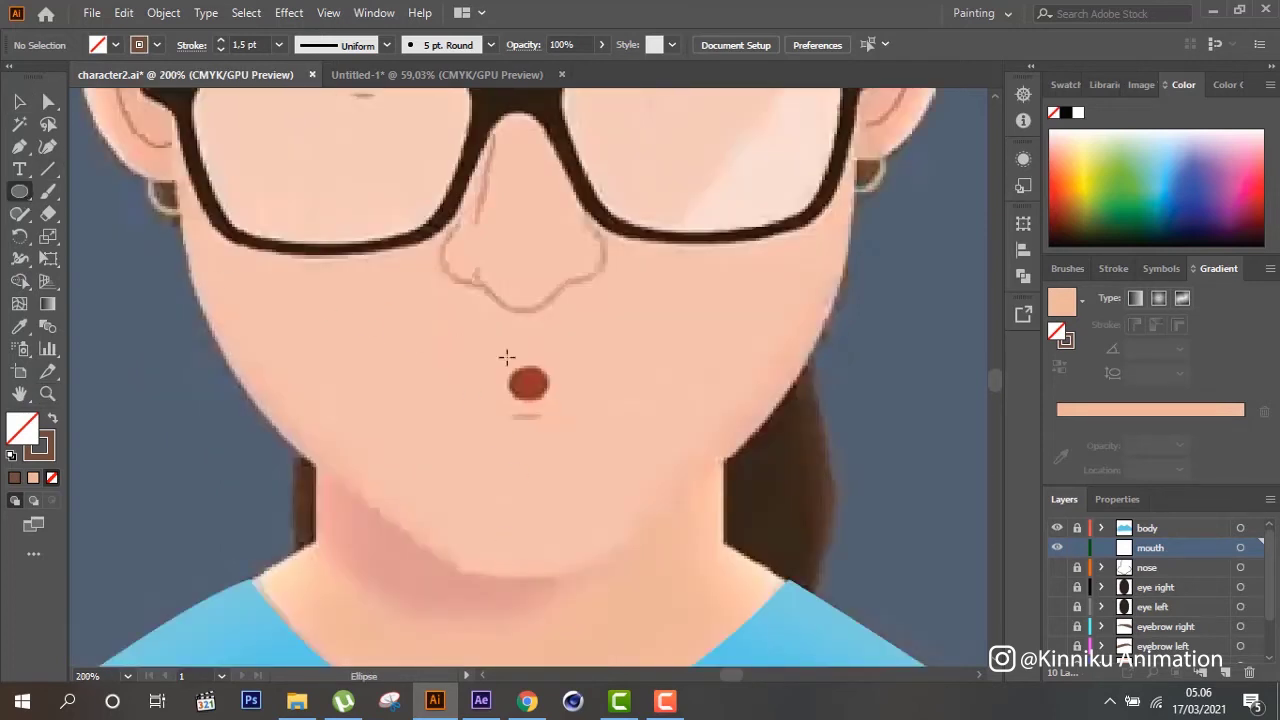
pyautogui.moveTo(515, 362); pyautogui.dragTo(557, 399)
pyautogui.moveTo(560, 400); pyautogui.dragTo(560, 400)
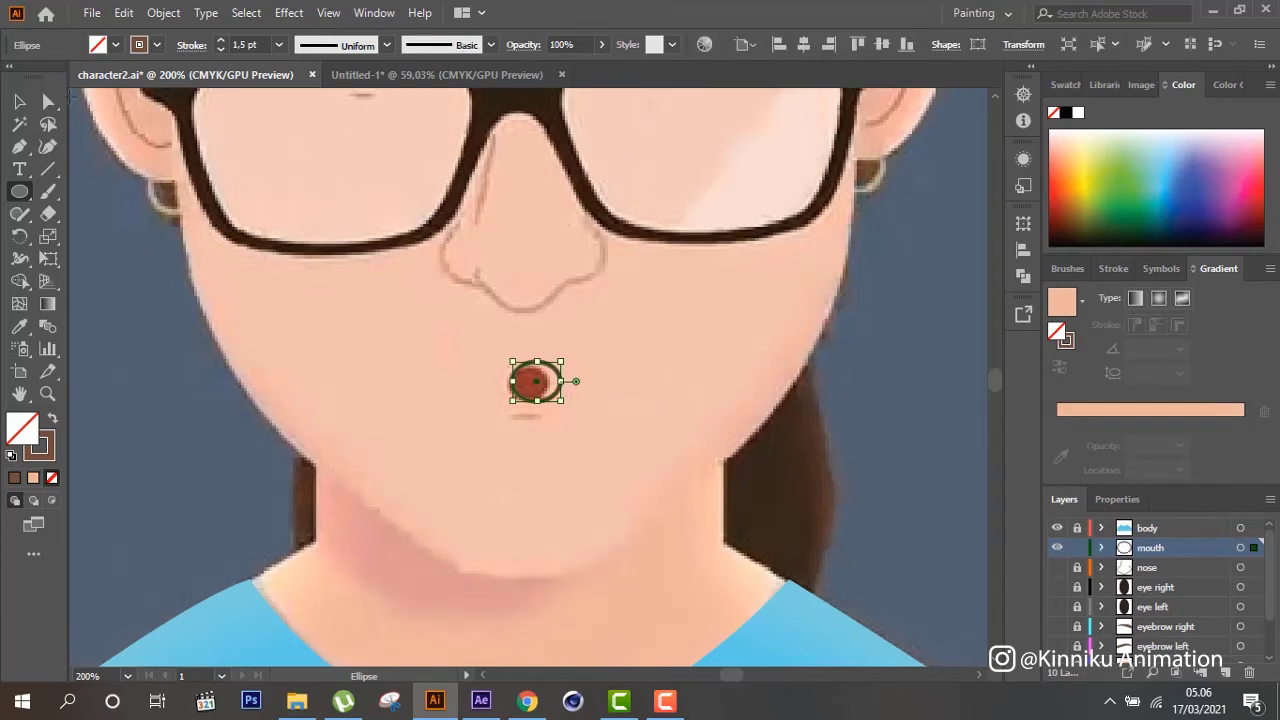
pyautogui.click(20, 102)
pyautogui.click(29, 324)
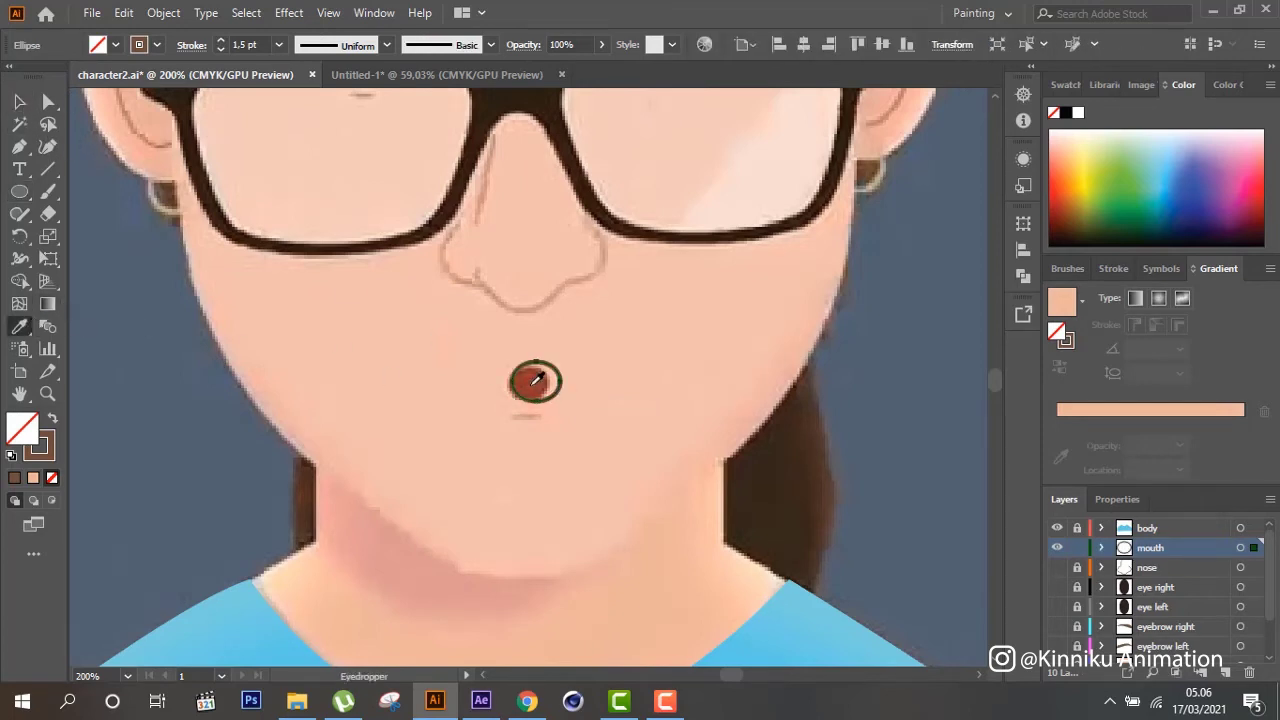
pyautogui.click(536, 378)
pyautogui.click(20, 102)
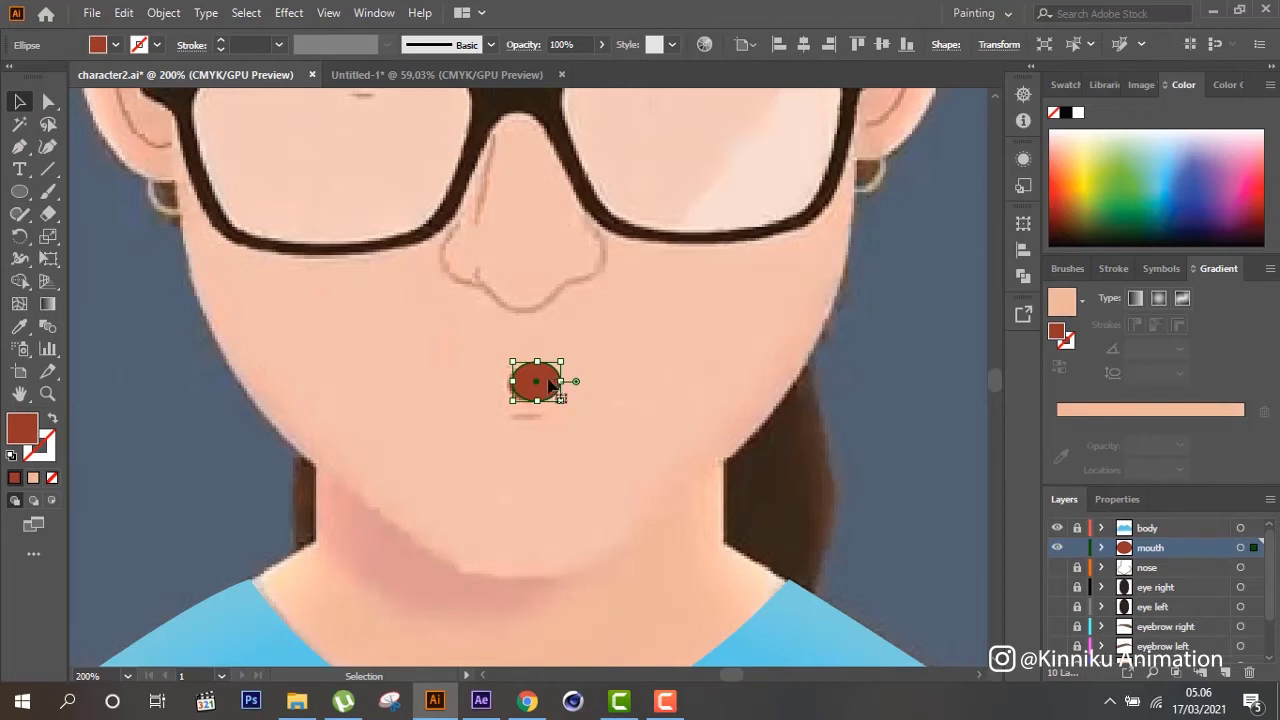
pyautogui.moveTo(553, 397); pyautogui.dragTo(548, 397)
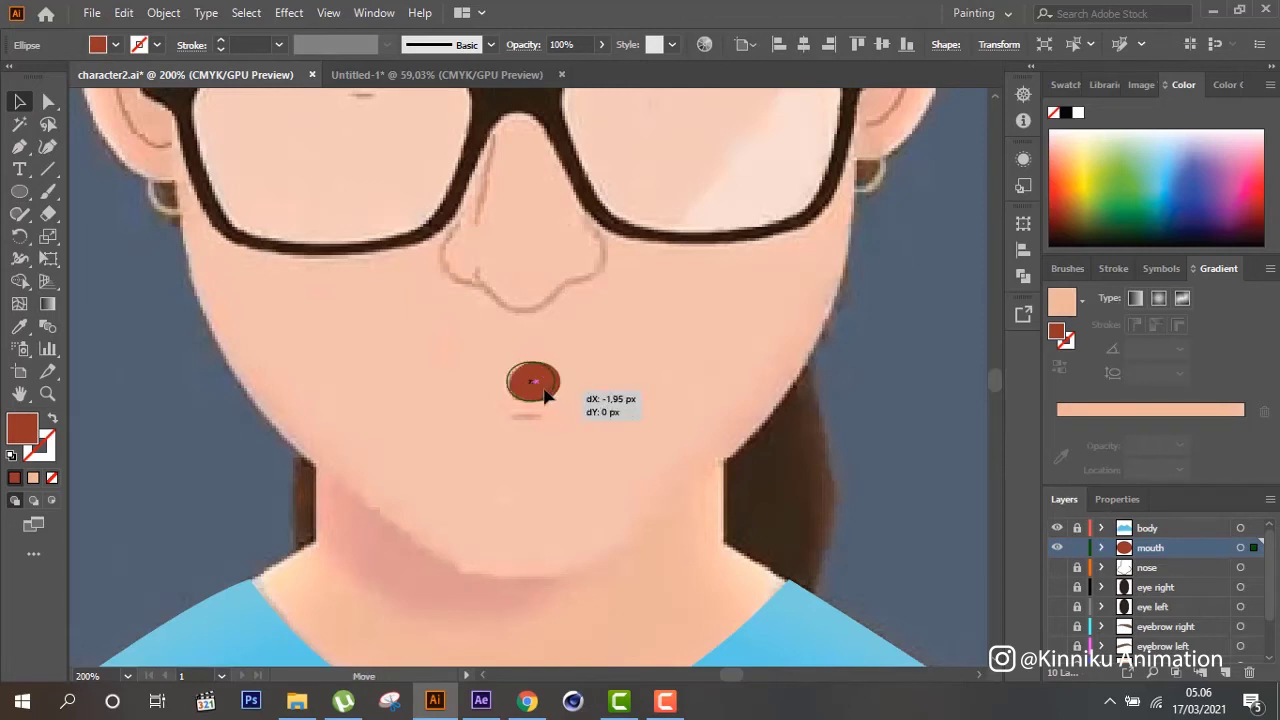
pyautogui.click(634, 412)
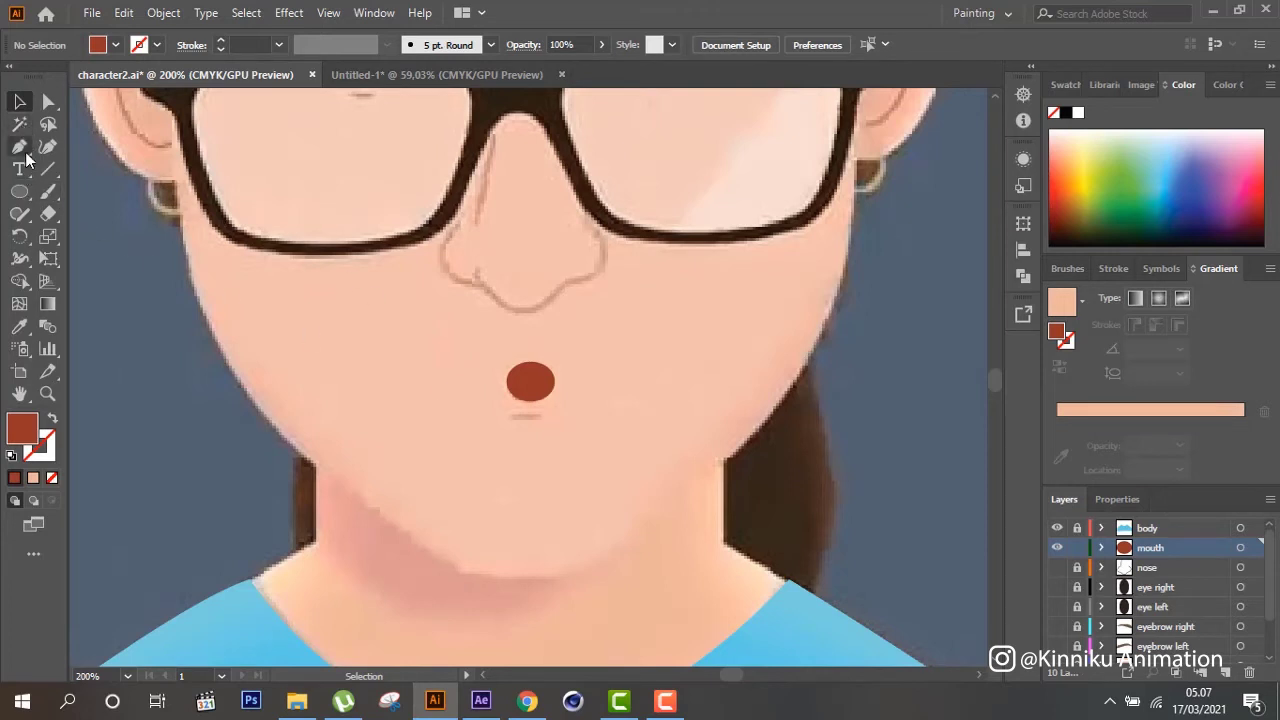
# Draw a short curved lower-lip line beneath the mouth with the Pen
pyautogui.click(19, 146)
pyautogui.click(513, 416)
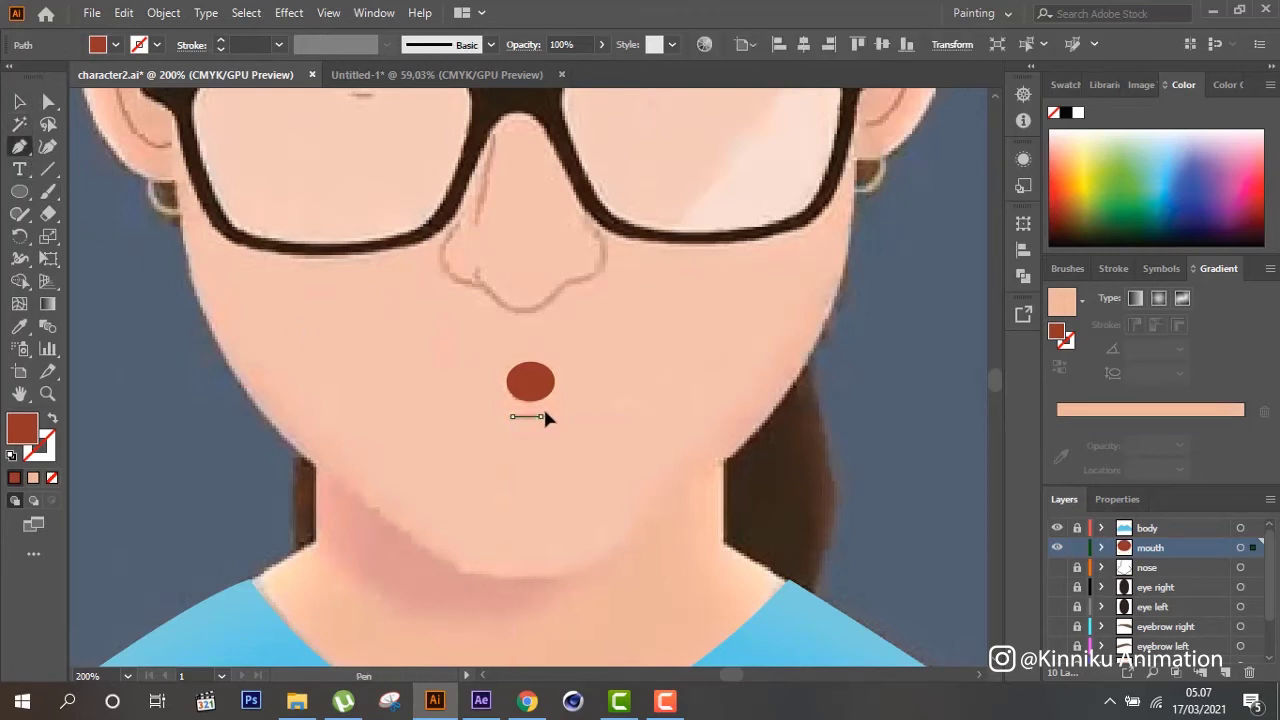
pyautogui.click(526, 419)
pyautogui.moveTo(556, 409); pyautogui.dragTo(560, 420)
pyautogui.click(20, 103)
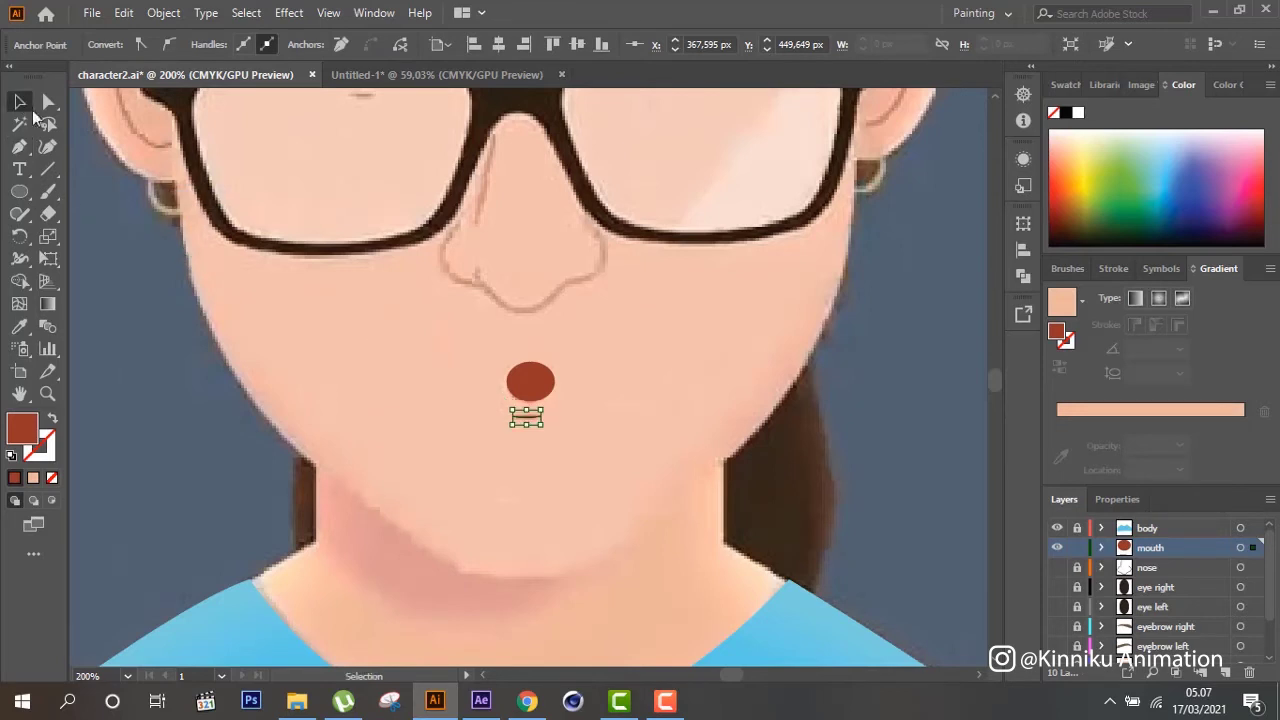
pyautogui.click(638, 439)
# Give the lip line a 1 pt stroke with no fill, then lock the mouth layer
pyautogui.click(533, 390)
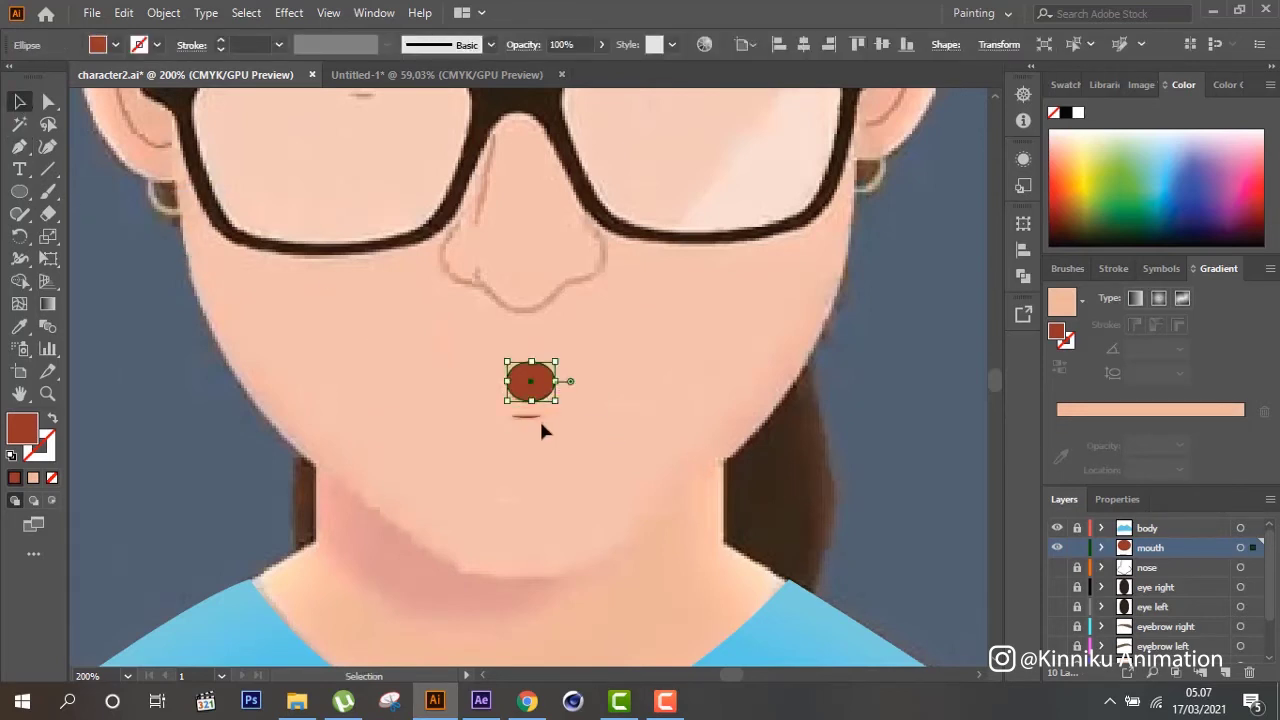
pyautogui.click(797, 467)
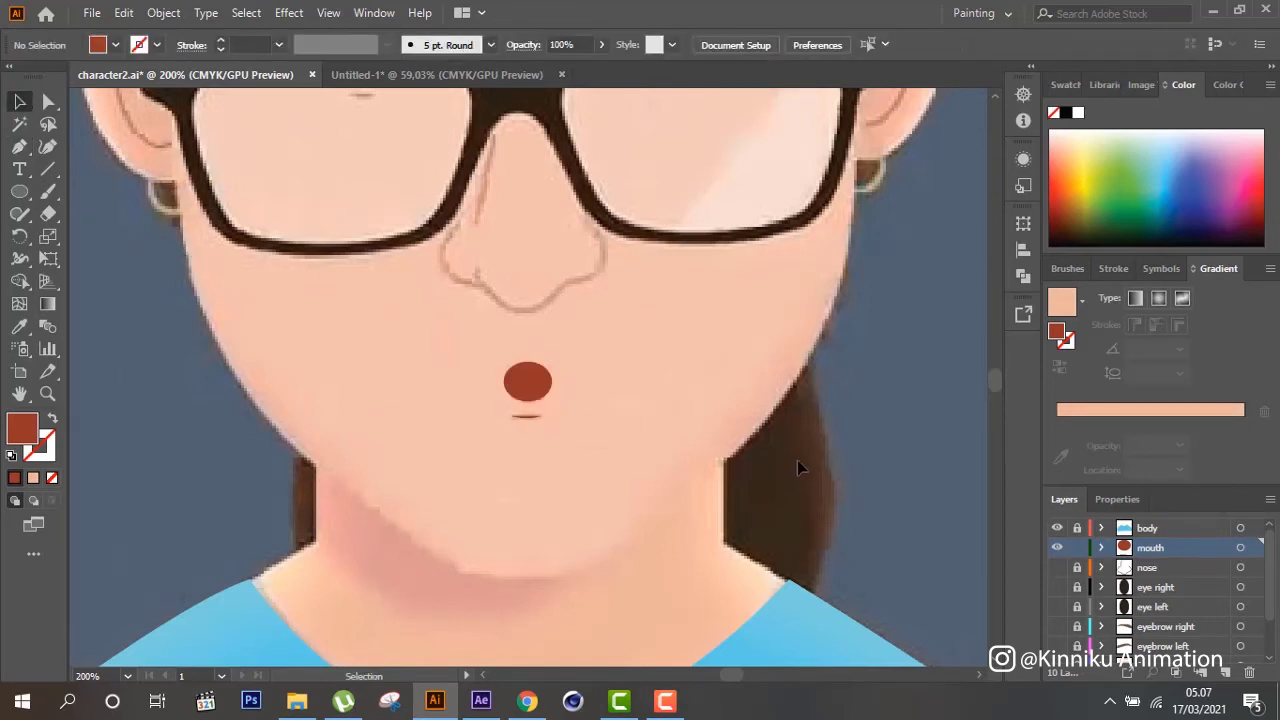
pyautogui.click(528, 417)
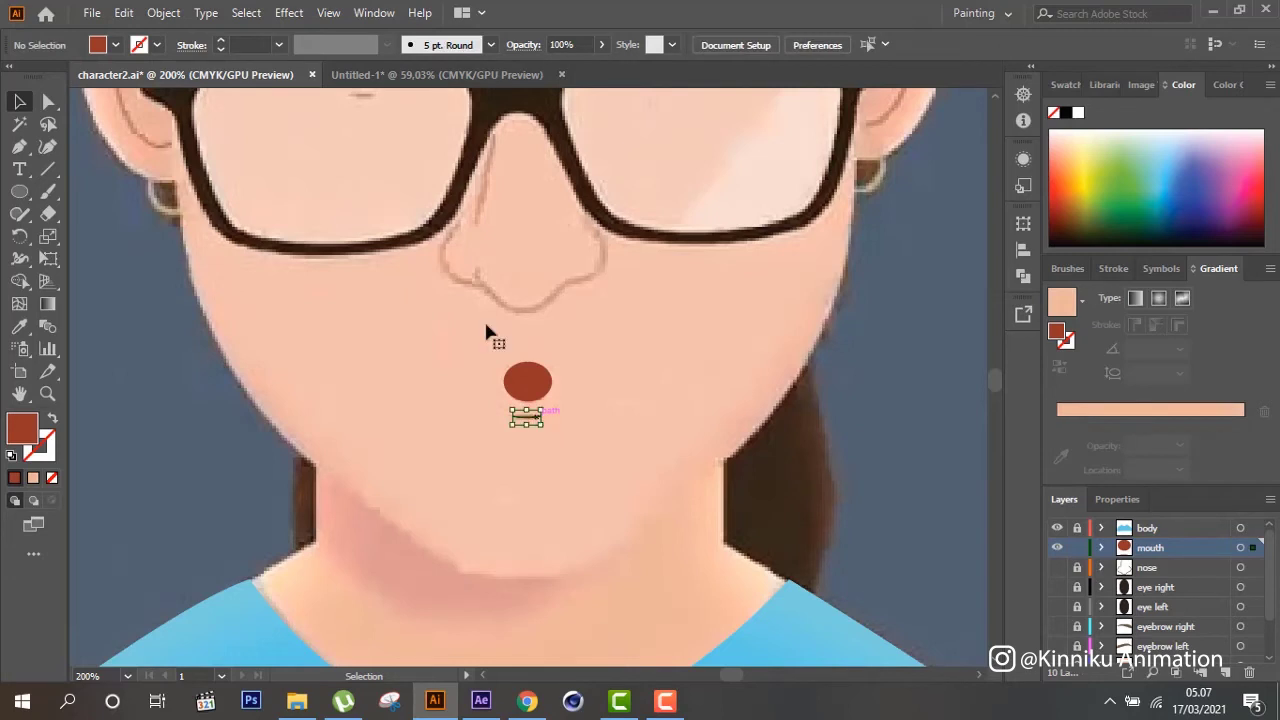
pyautogui.click(255, 45)
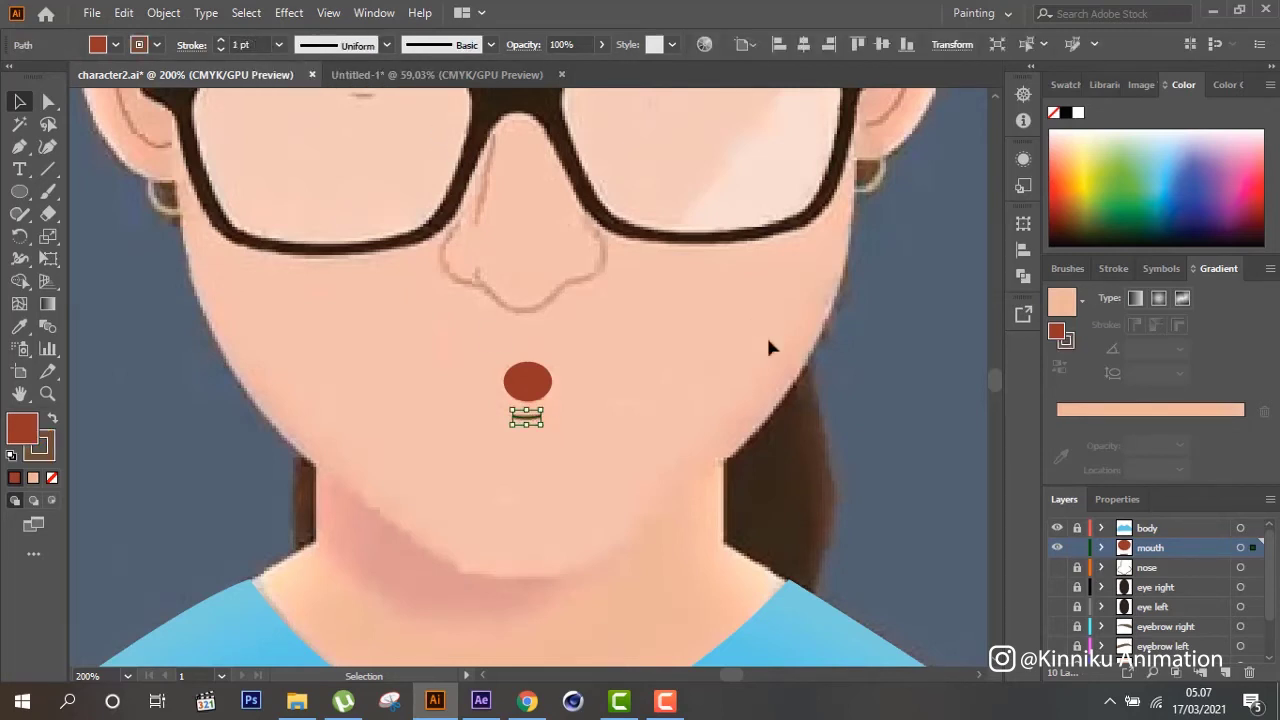
pyautogui.click(721, 398)
pyautogui.click(530, 414)
pyautogui.click(155, 439)
pyautogui.click(529, 418)
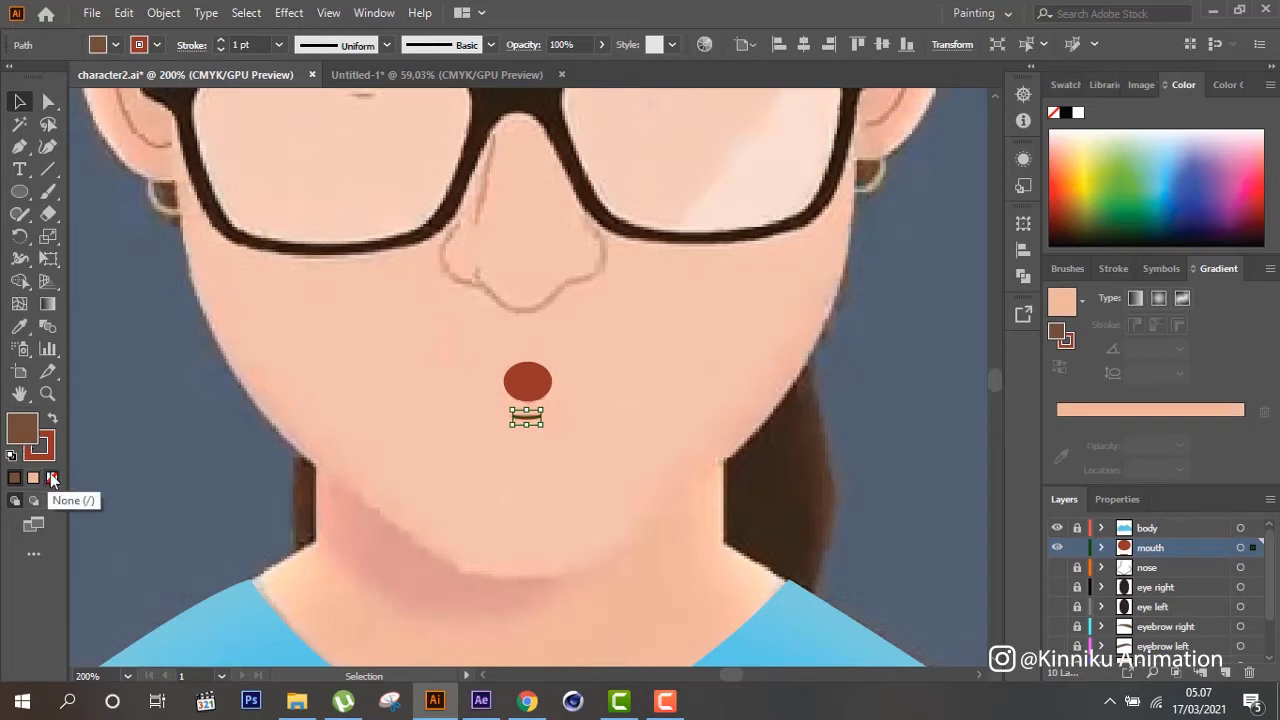
pyautogui.click(52, 477)
pyautogui.click(202, 448)
pyautogui.scroll(3, 211, 447)
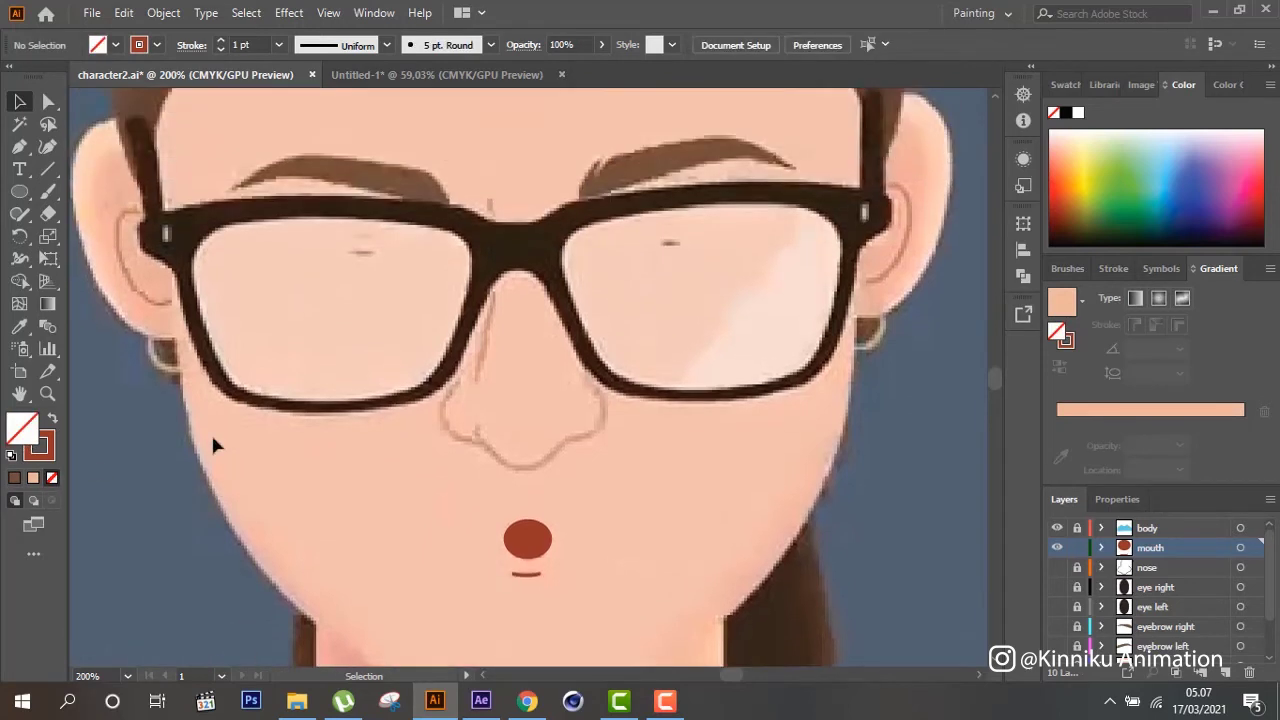
pyautogui.scroll(2, 215, 440)
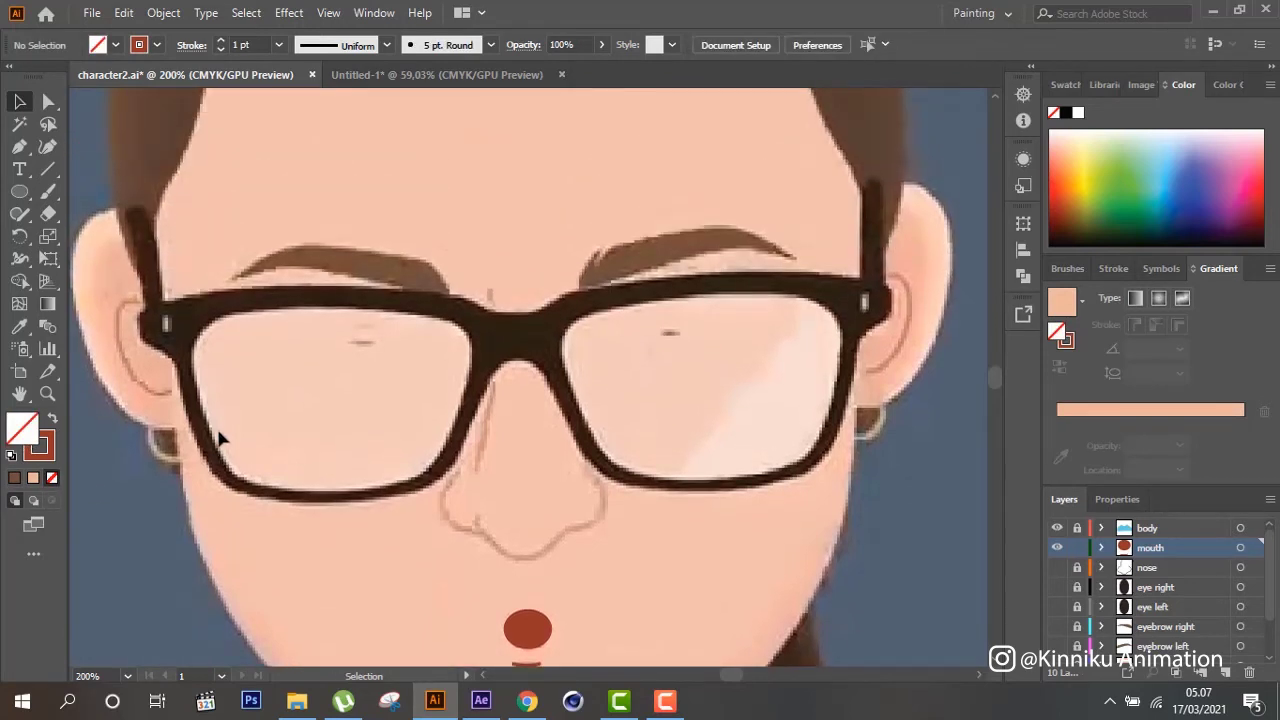
pyautogui.click(1058, 549)
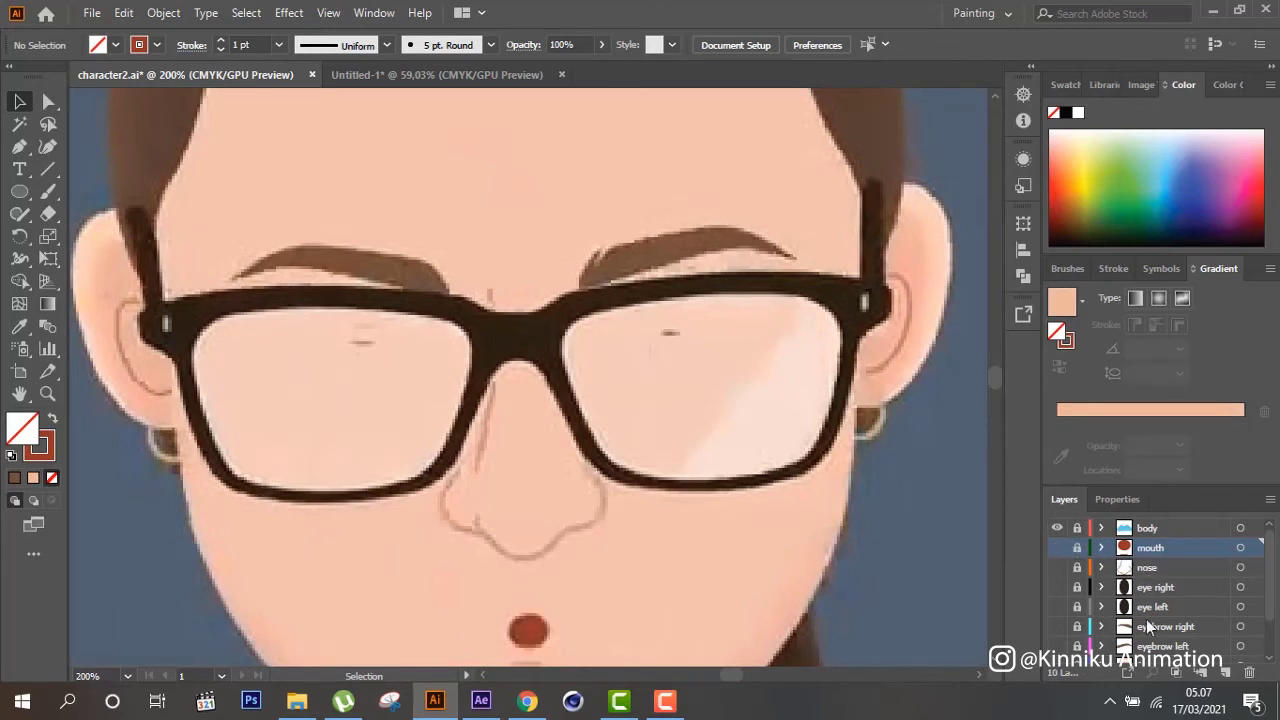
# Create Layer 11 above mouth and rename it 'glasses'
pyautogui.click(1225, 672)
pyautogui.doubleClick(1158, 547)
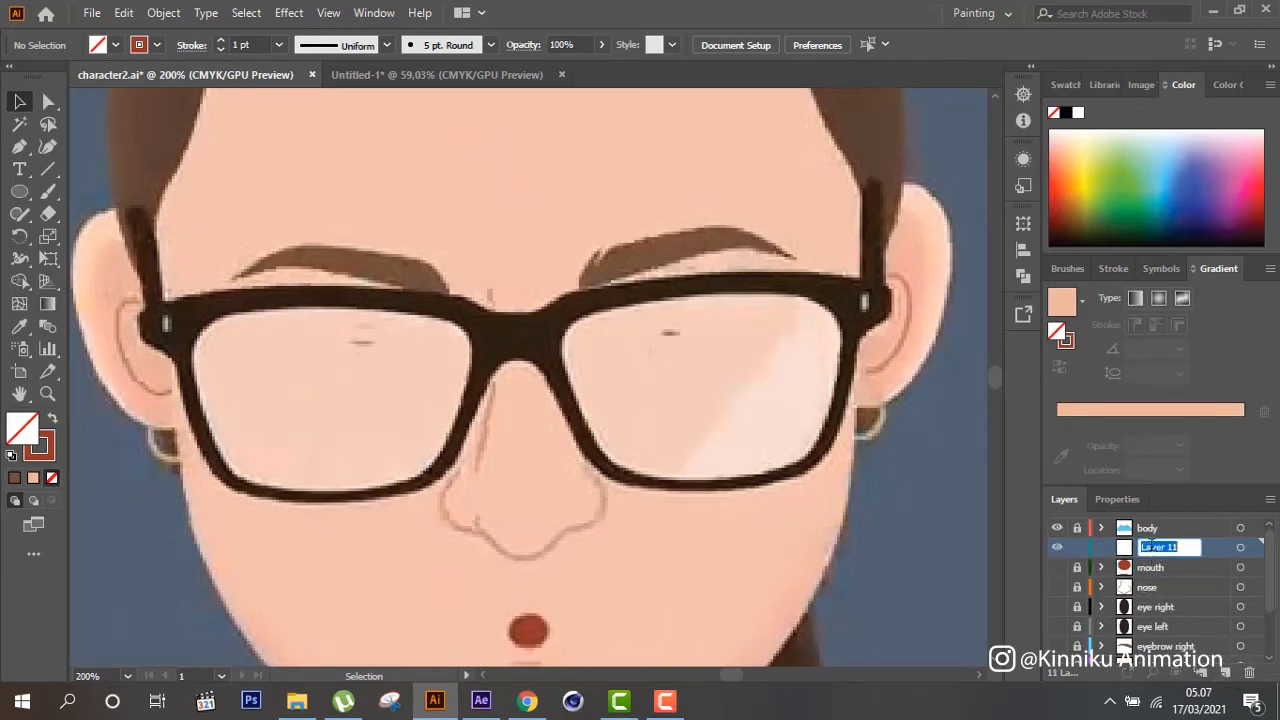
pyautogui.write('glasses')
pyautogui.press('Return')
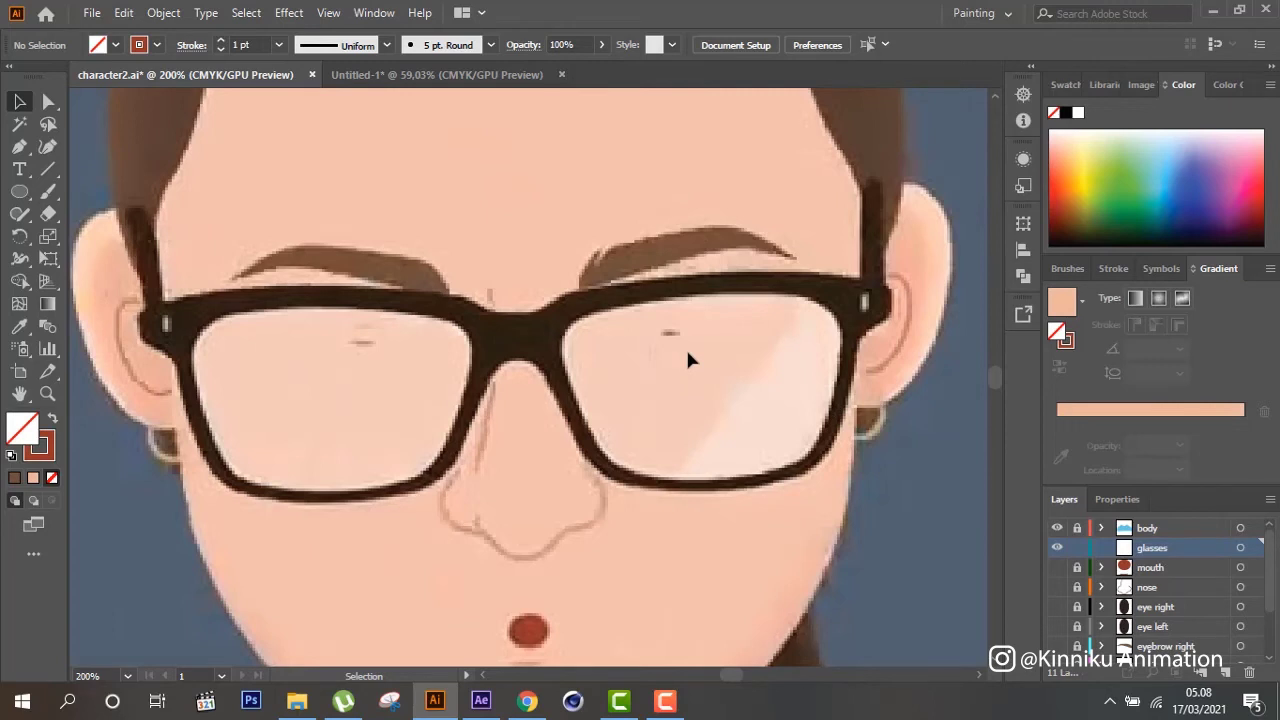
# Trace a curved Pen outline around the right lens of the reference glasses
pyautogui.click(19, 146)
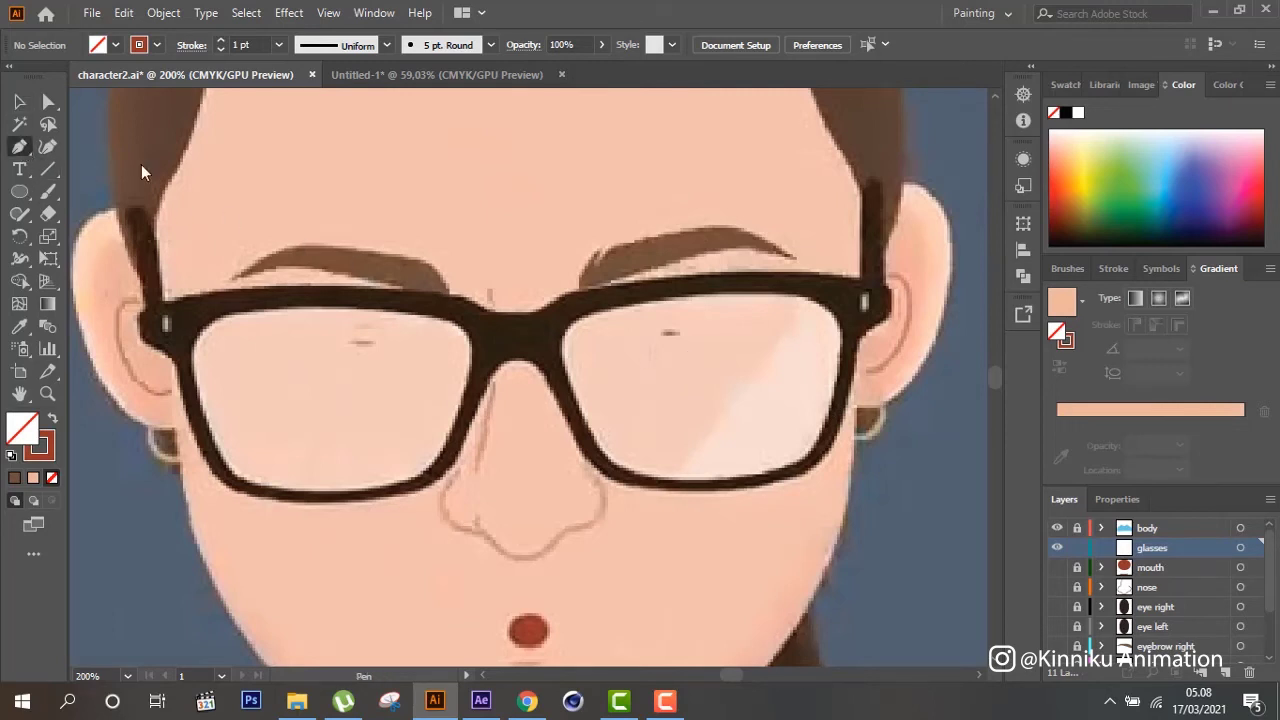
pyautogui.click(561, 354)
pyautogui.moveTo(570, 318); pyautogui.dragTo(606, 318)
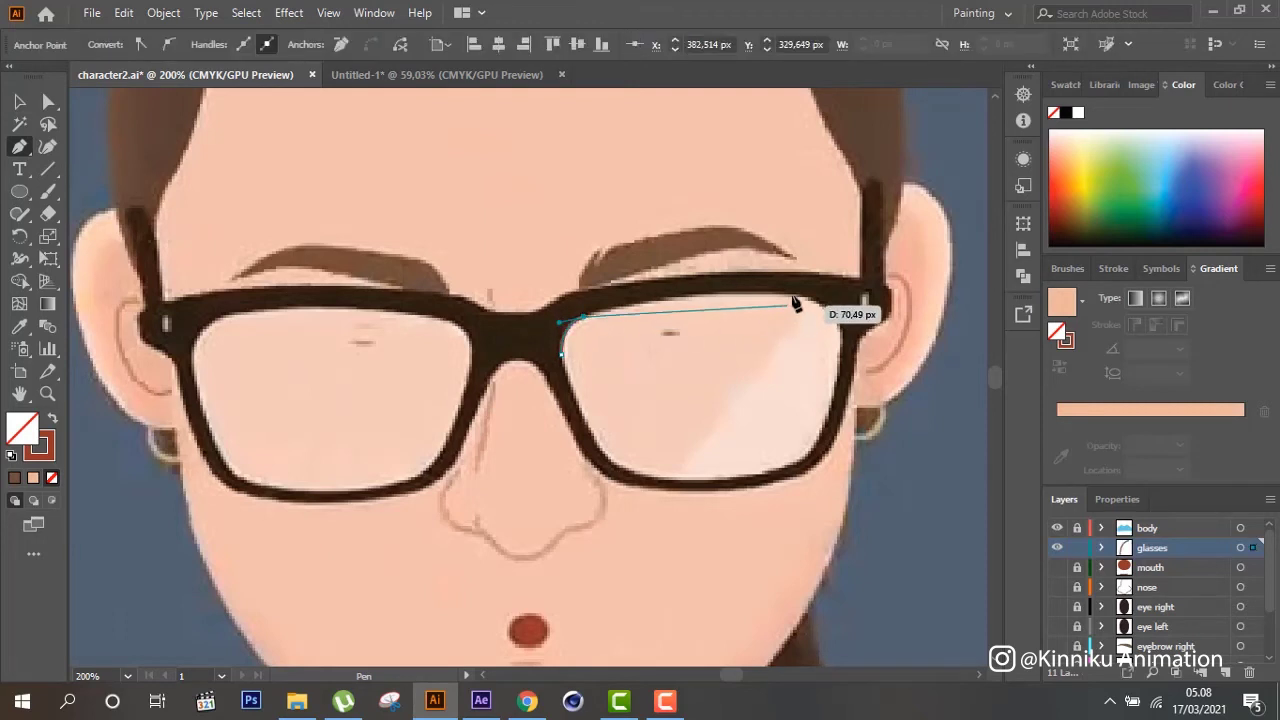
pyautogui.moveTo(800, 300); pyautogui.dragTo(911, 314)
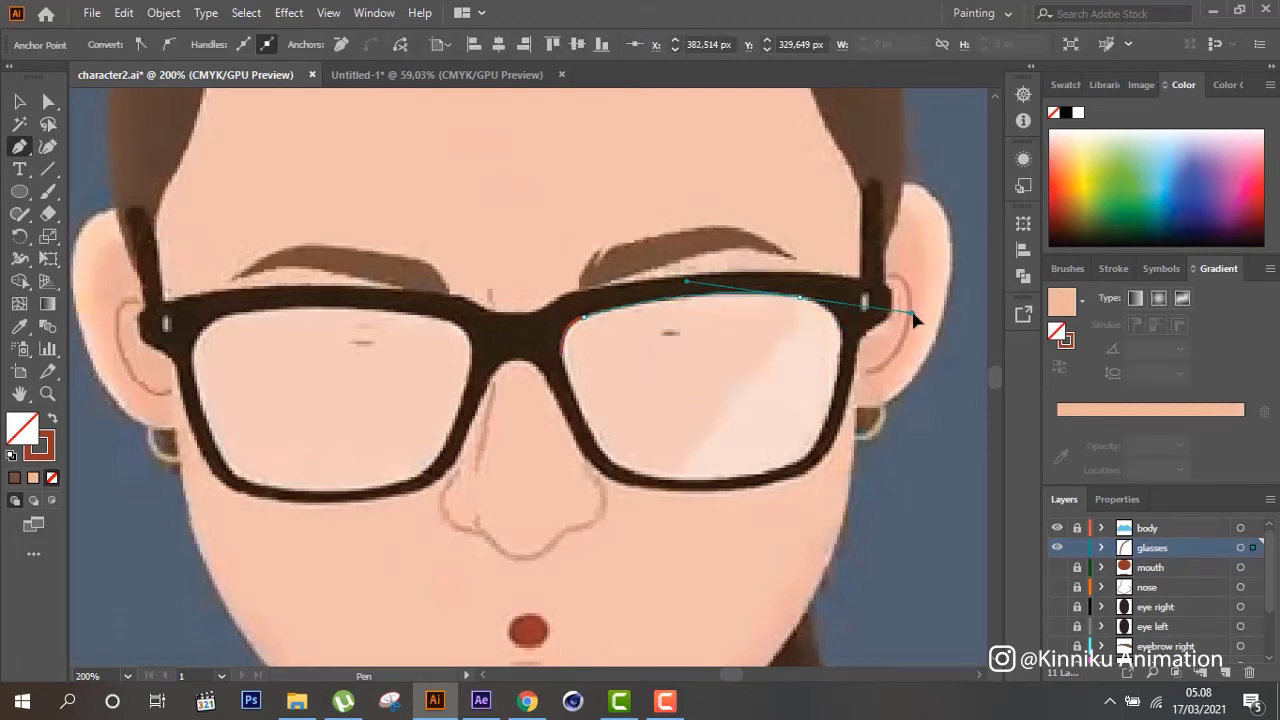
pyautogui.moveTo(840, 343)
pyautogui.mouseDown()
pyautogui.moveTo(843, 390)
pyautogui.moveTo(841, 352)
pyautogui.mouseUp()
pyautogui.keyDown('alt'); pyautogui.click(840, 343); pyautogui.keyUp('alt')
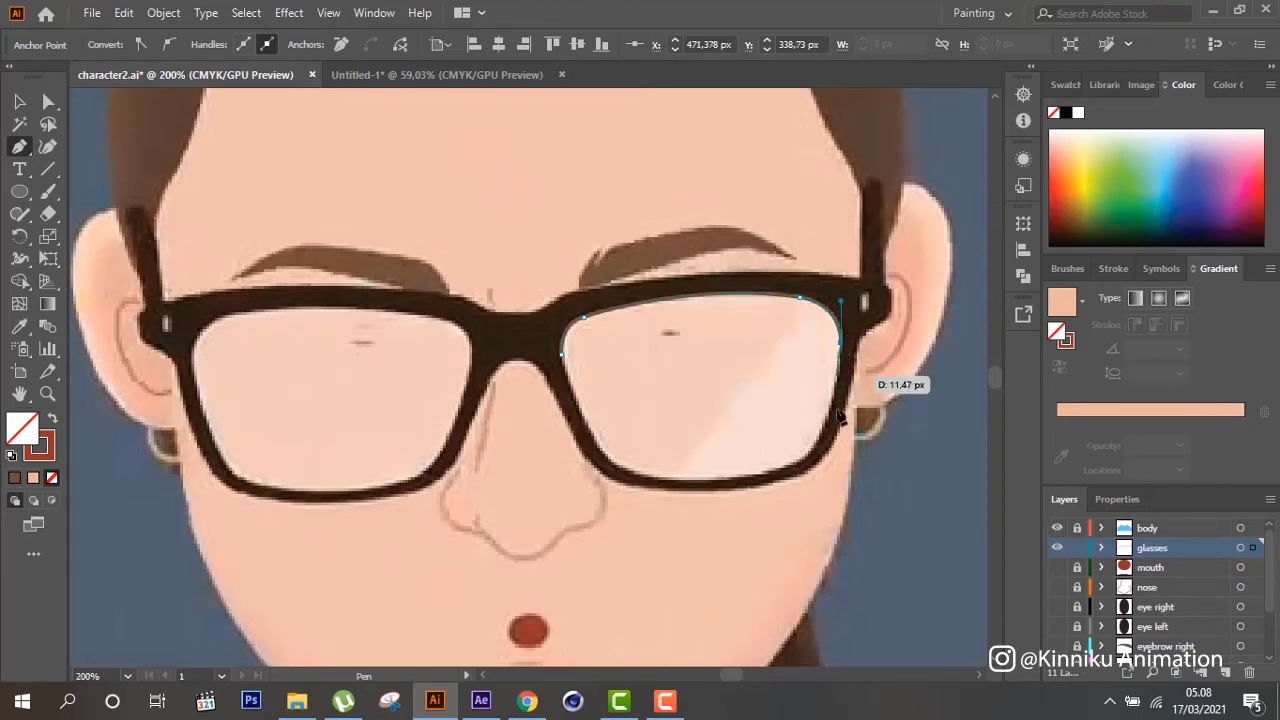
pyautogui.moveTo(795, 472); pyautogui.dragTo(788, 478)
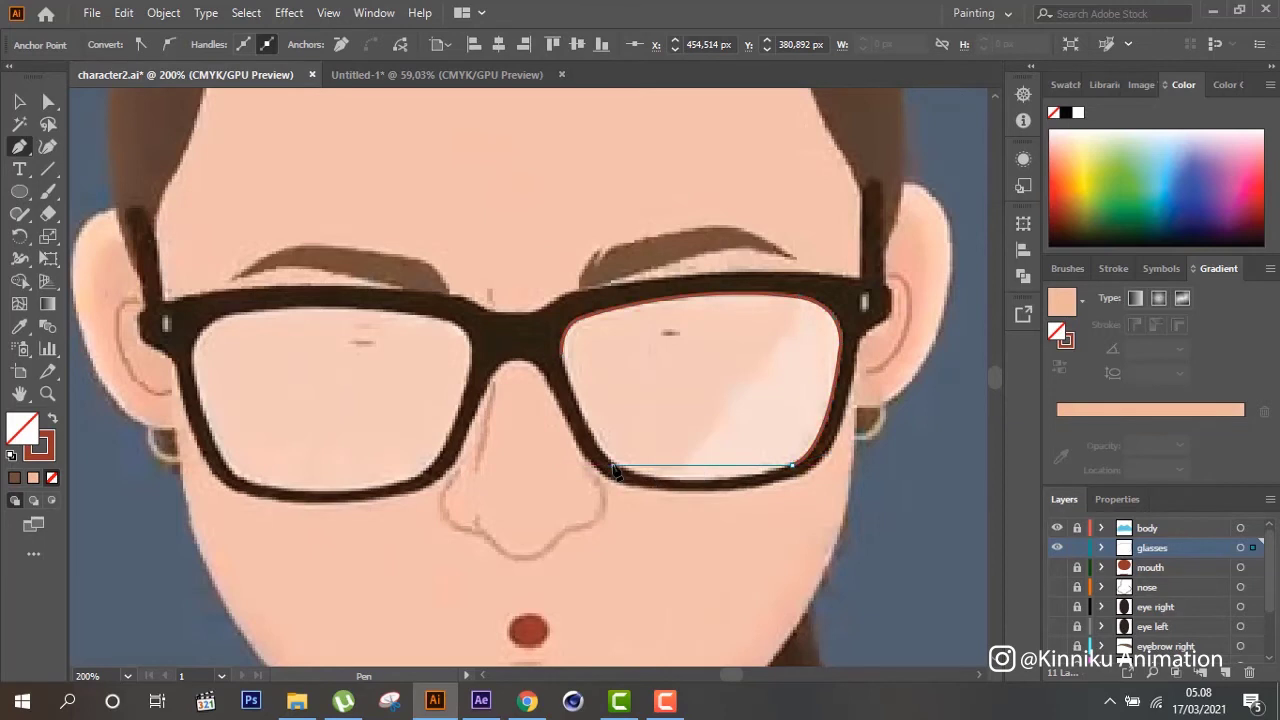
pyautogui.moveTo(612, 466); pyautogui.dragTo(522, 431)
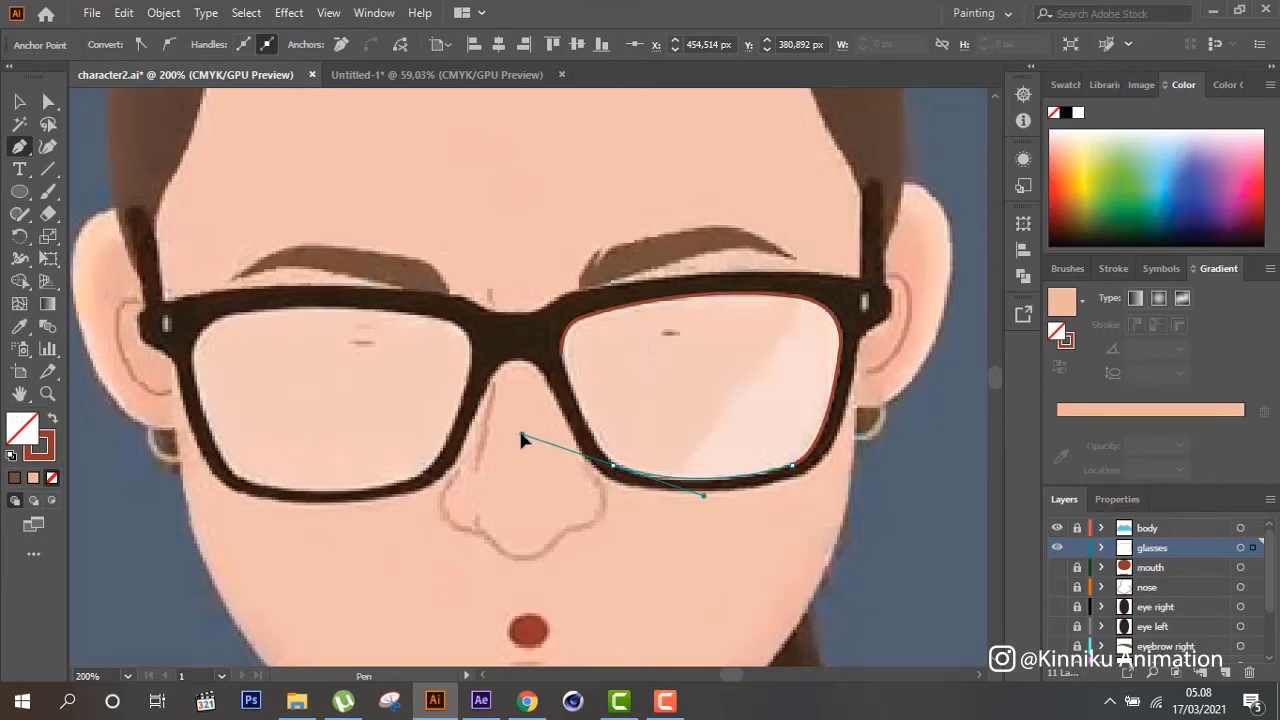
pyautogui.click(612, 466)
pyautogui.moveTo(561, 354); pyautogui.dragTo(600, 357)
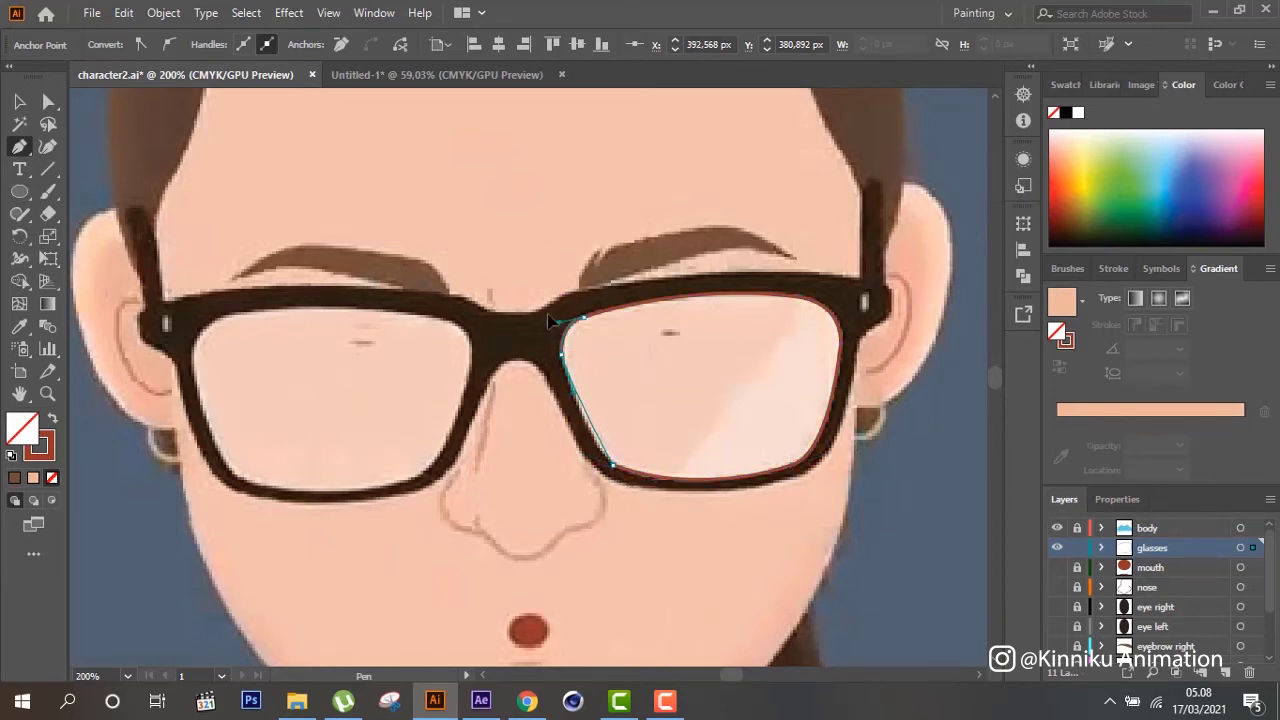
pyautogui.hotkey('ctrl', 'z')
# Trace a closed Pen path along the left lens's inner rim
pyautogui.click(190, 358)
pyautogui.moveTo(229, 316); pyautogui.dragTo(270, 313)
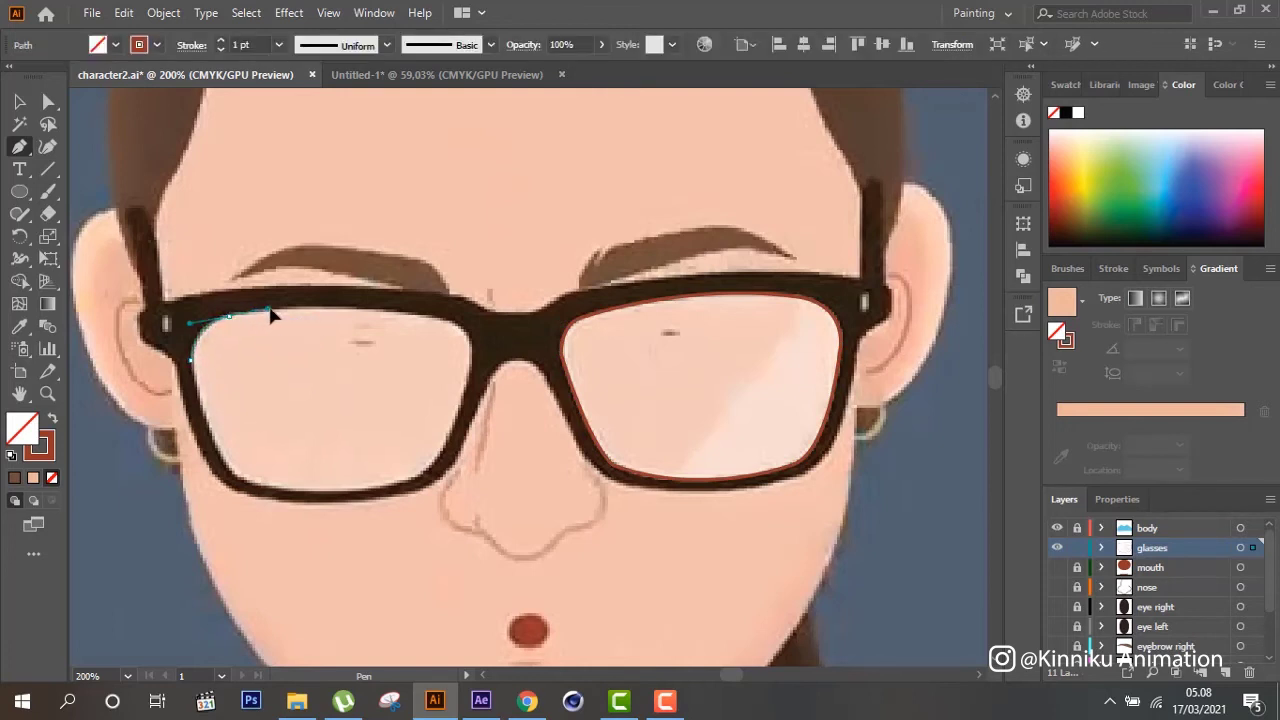
pyautogui.click(450, 323)
pyautogui.moveTo(463, 338); pyautogui.dragTo(465, 421)
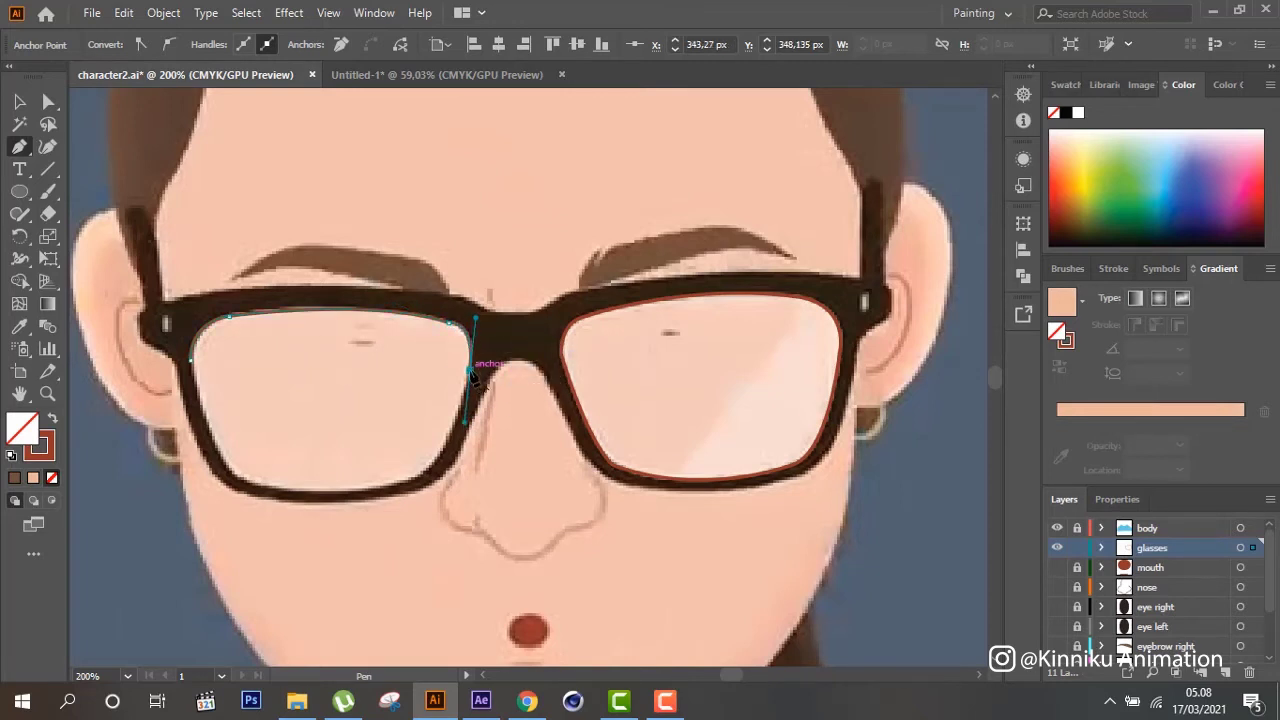
pyautogui.moveTo(447, 466); pyautogui.dragTo(392, 488)
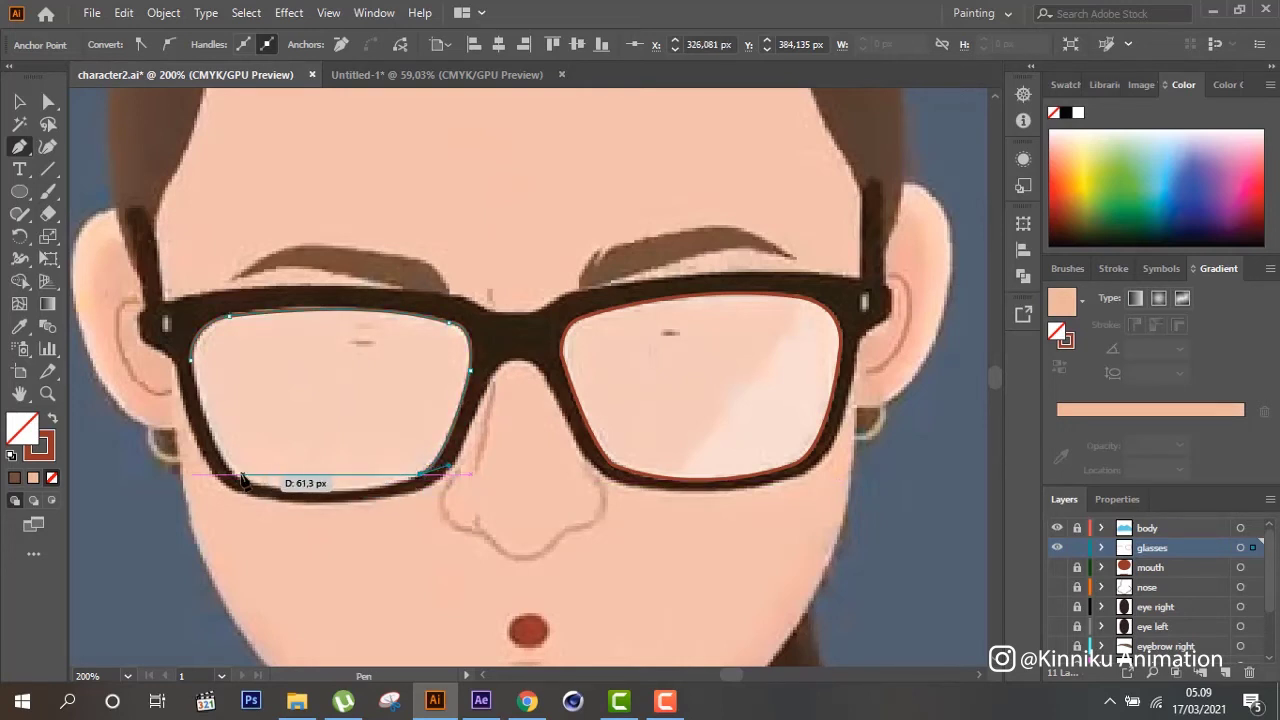
pyautogui.moveTo(238, 476); pyautogui.dragTo(141, 438)
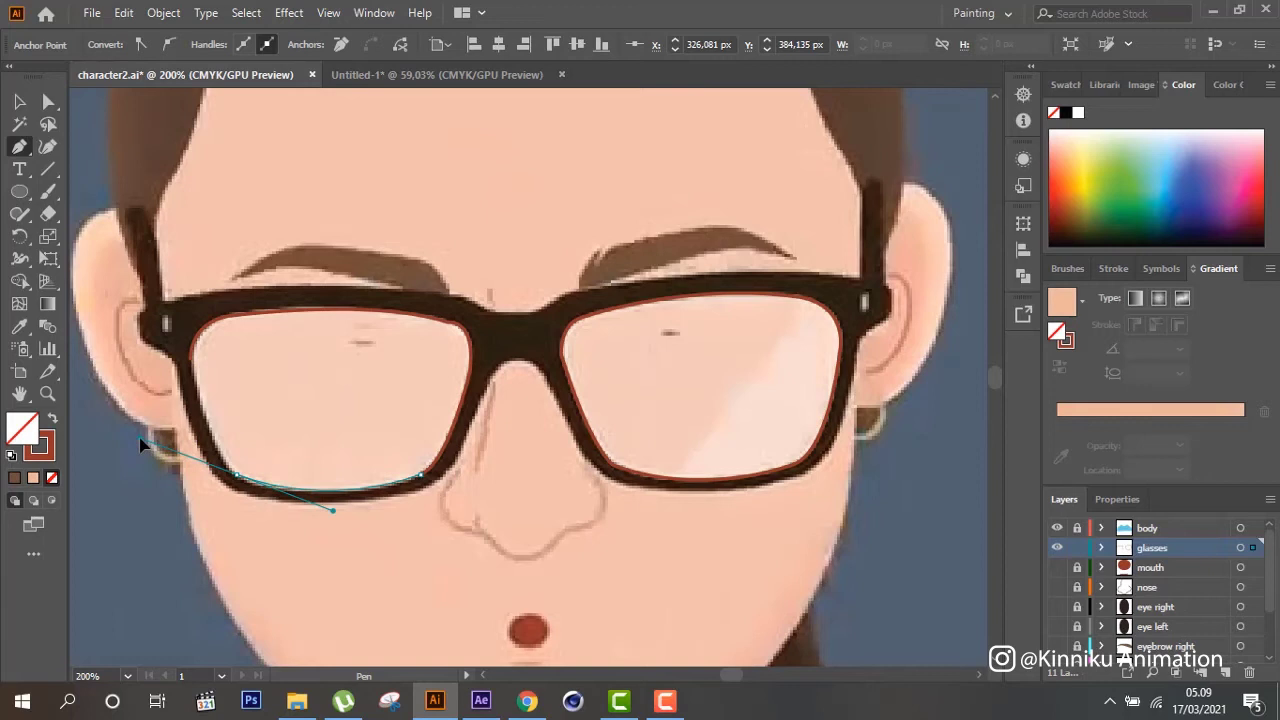
pyautogui.click(240, 482)
pyautogui.click(187, 323)
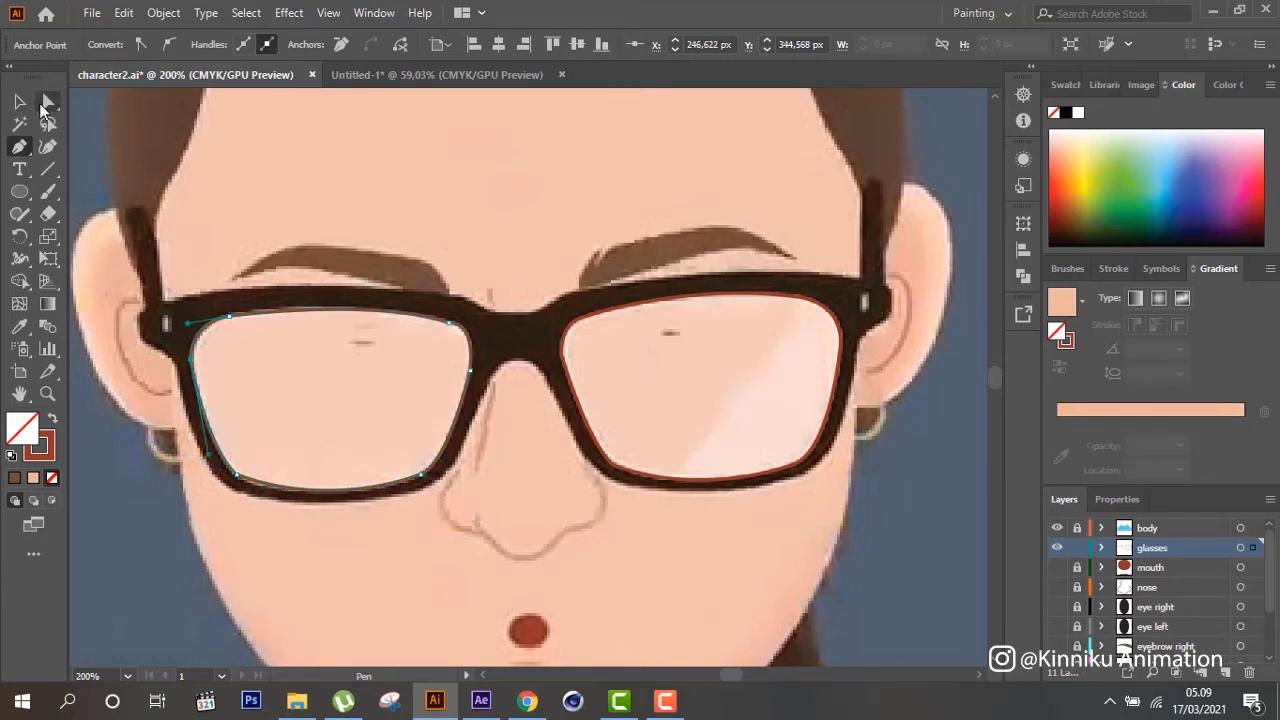
# Lower the outline's bottom-left anchor and shorten its curve handle
pyautogui.click(47, 101)
pyautogui.moveTo(237, 480); pyautogui.dragTo(238, 484)
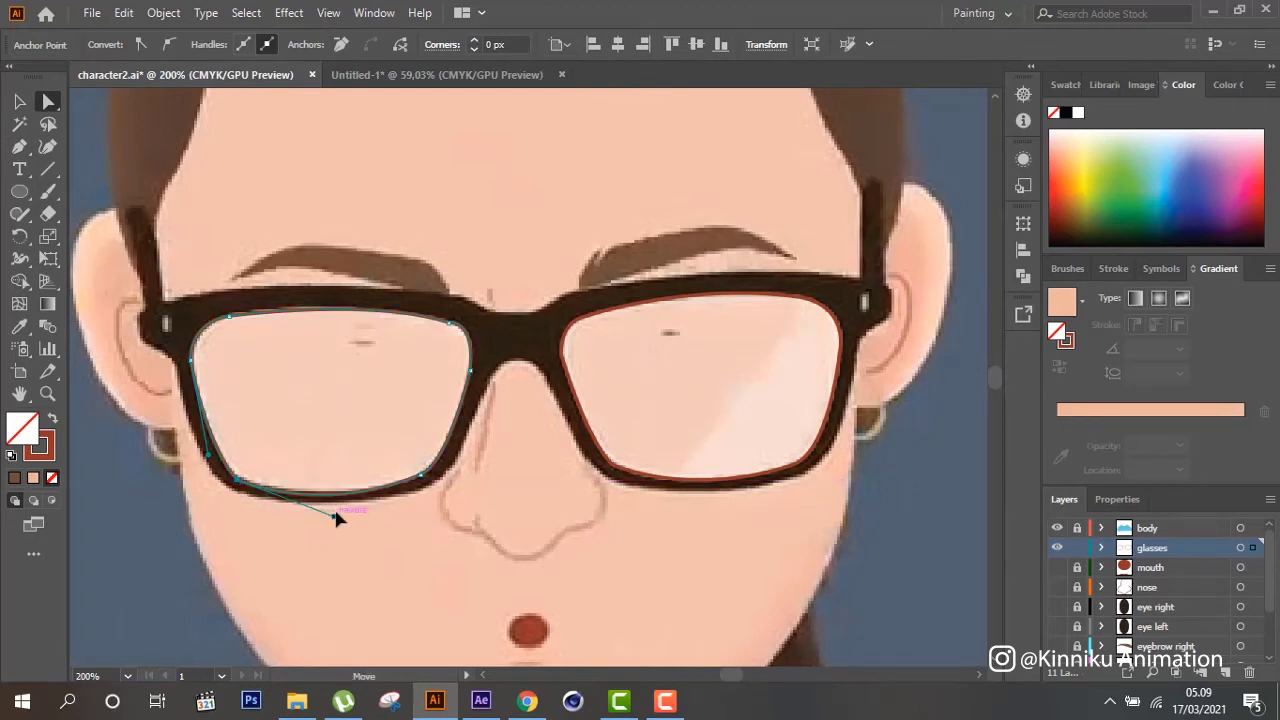
pyautogui.moveTo(335, 516); pyautogui.dragTo(335, 508)
pyautogui.click(383, 532)
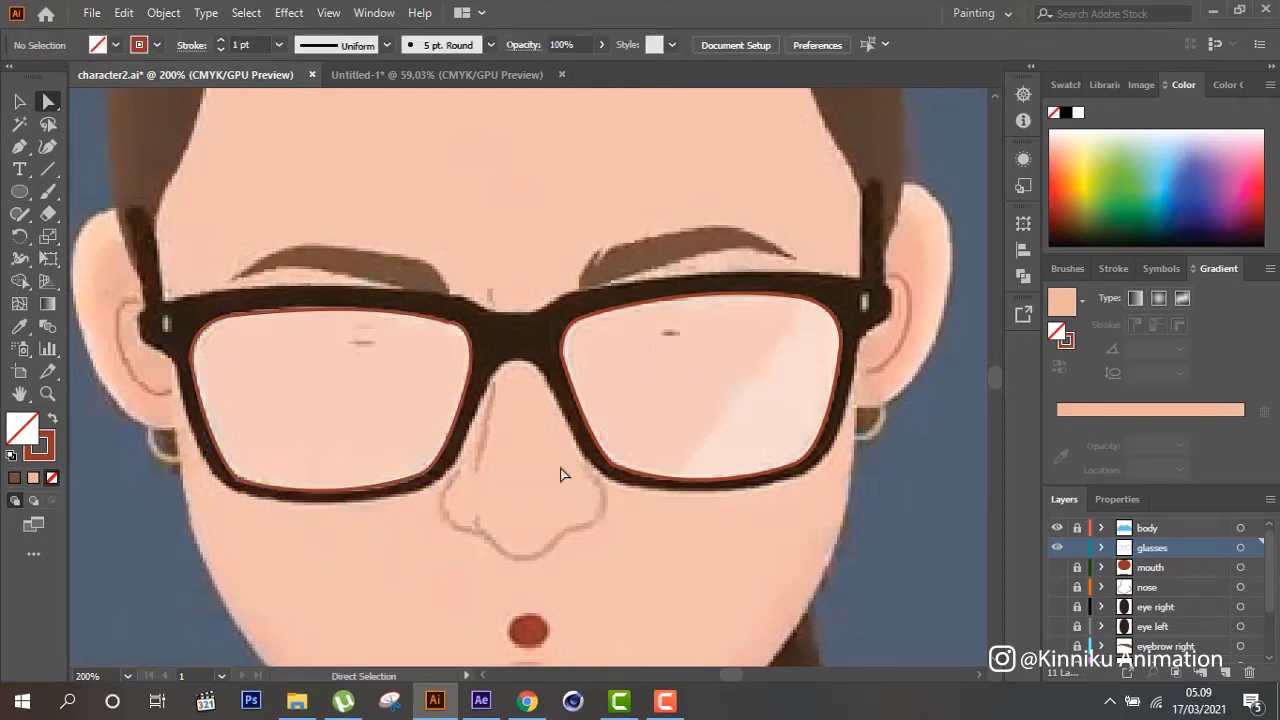
pyautogui.click(440, 470)
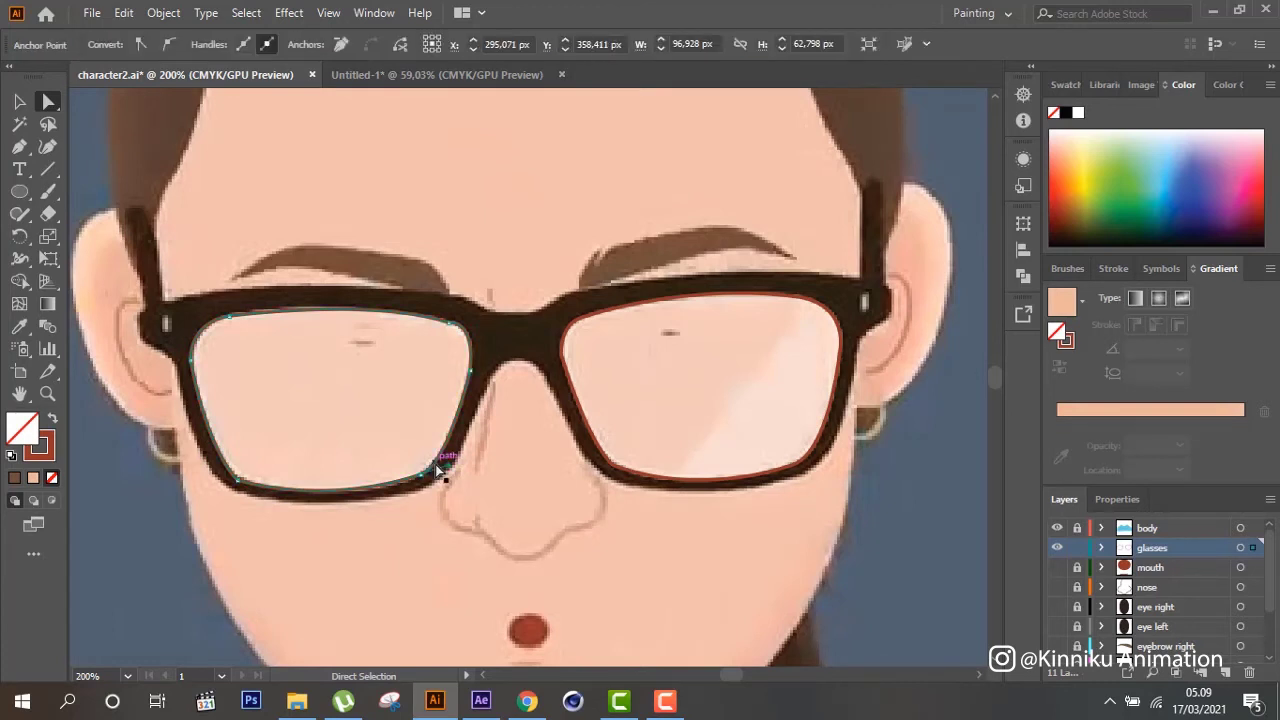
pyautogui.press('v')
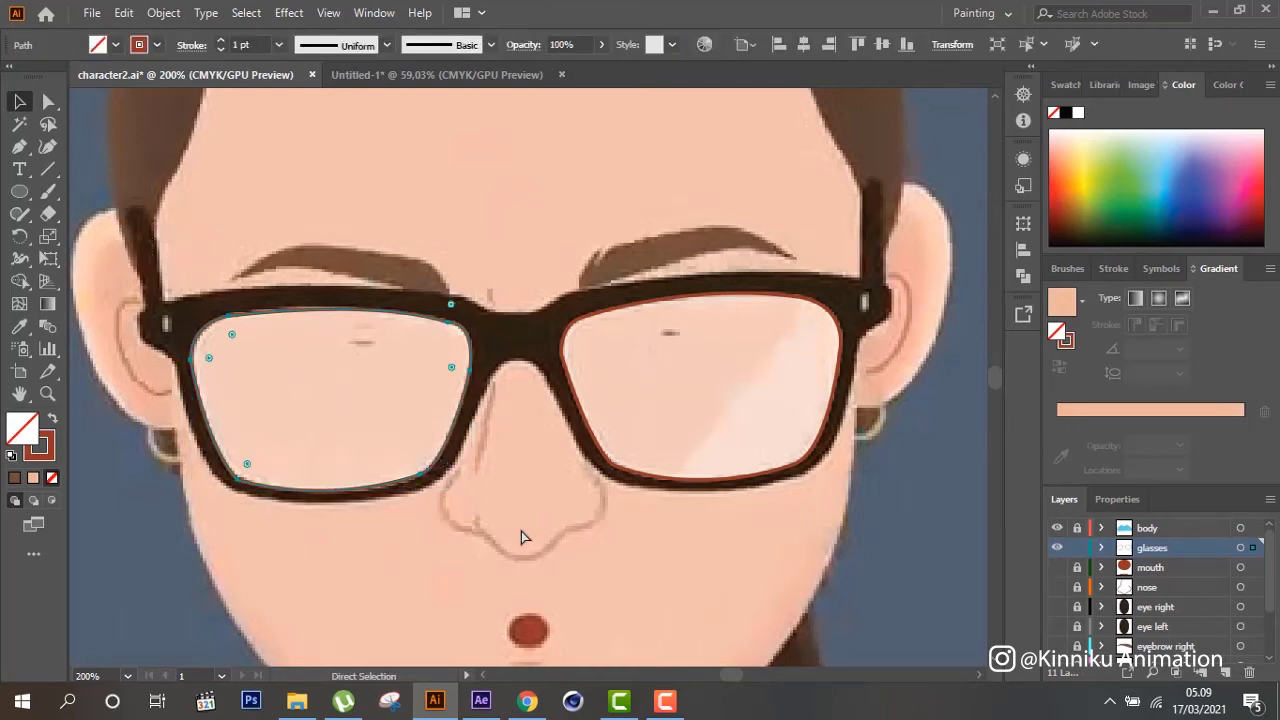
pyautogui.hotkey('ctrl', 'shift', 'a')
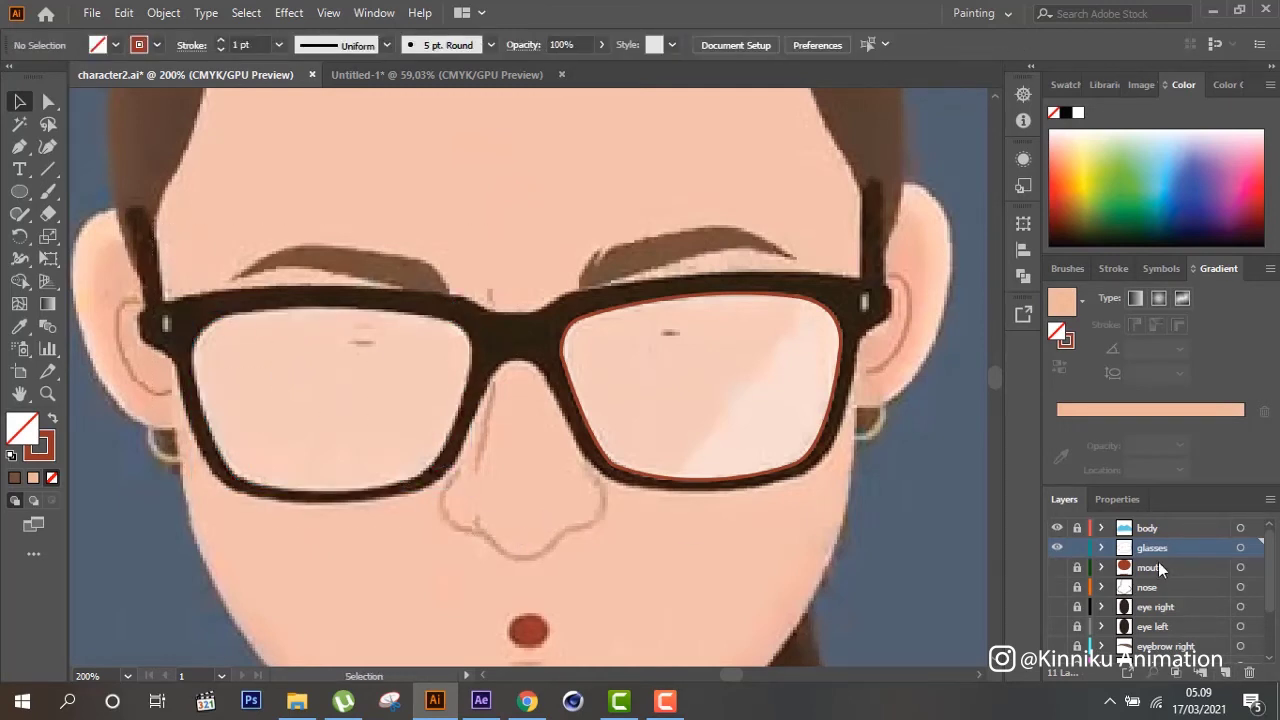
# Paste the lens outline in front onto a new layer named 'glasses right'
pyautogui.click(1222, 672)
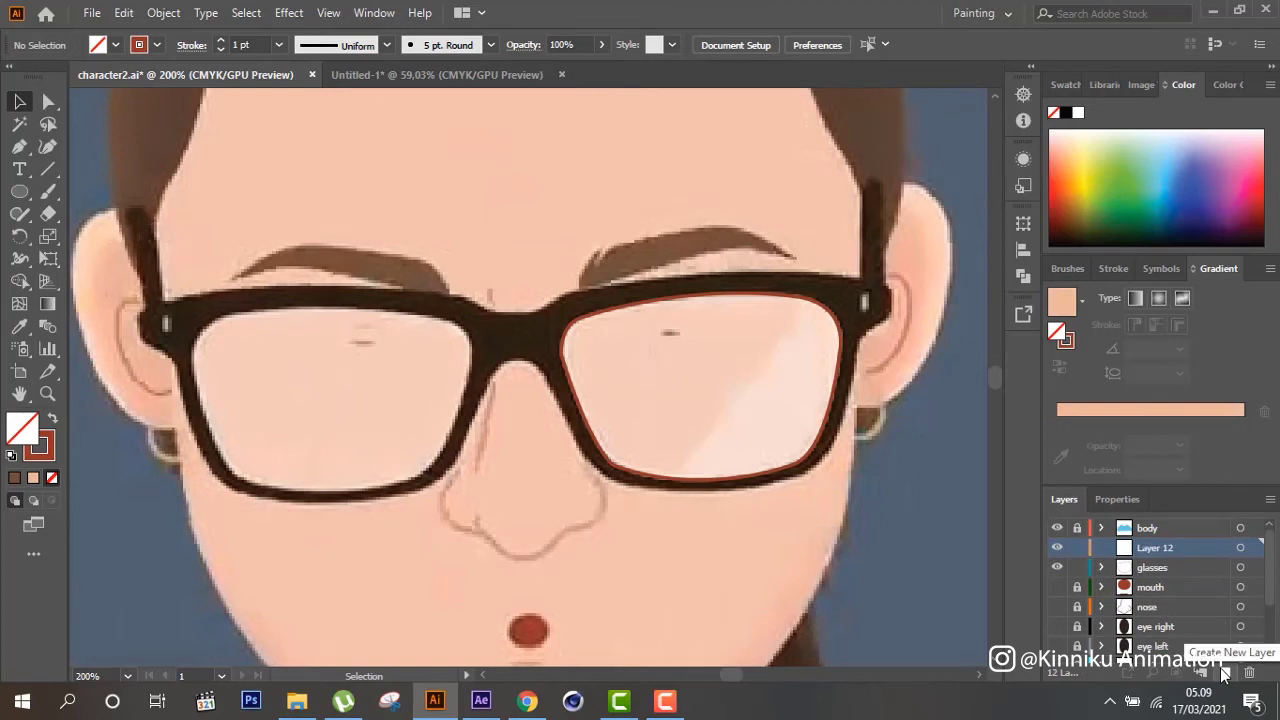
pyautogui.hotkey('ctrl', 'f')
pyautogui.doubleClick(1168, 546)
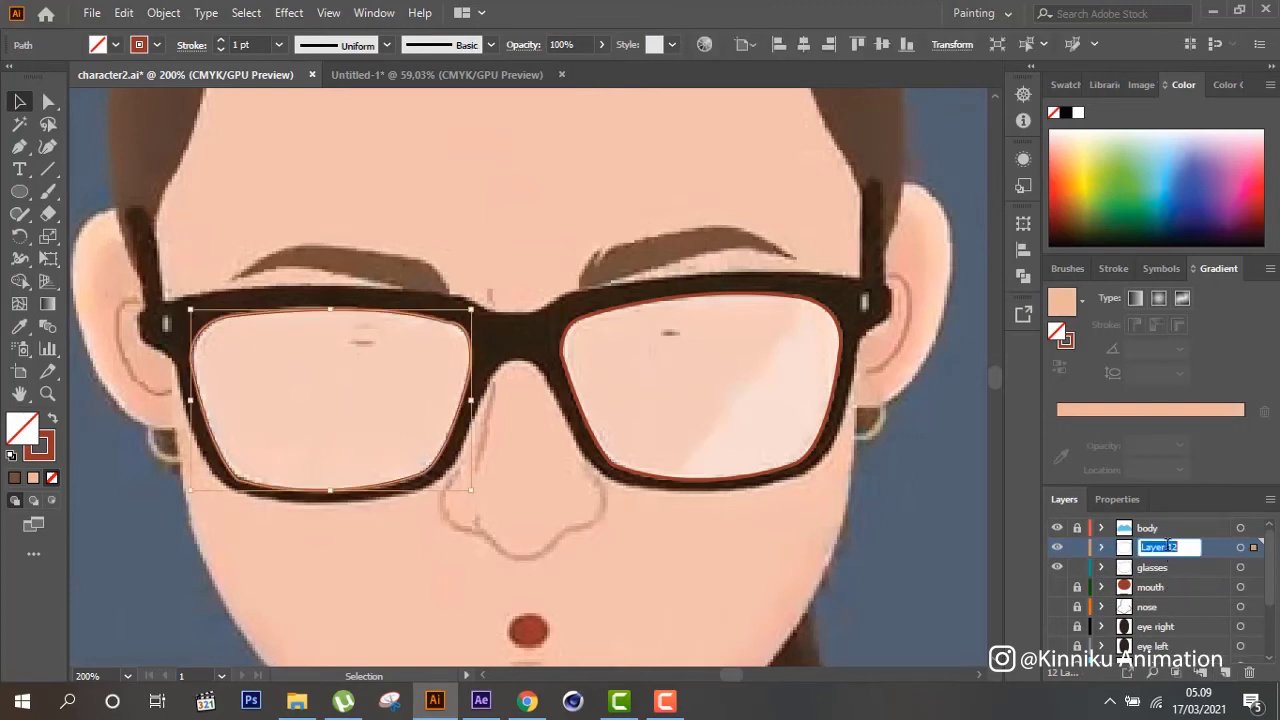
pyautogui.write('glasses right')
# Rename the original glasses layer to 'glasses left' and select its lens
pyautogui.doubleClick(1160, 567)
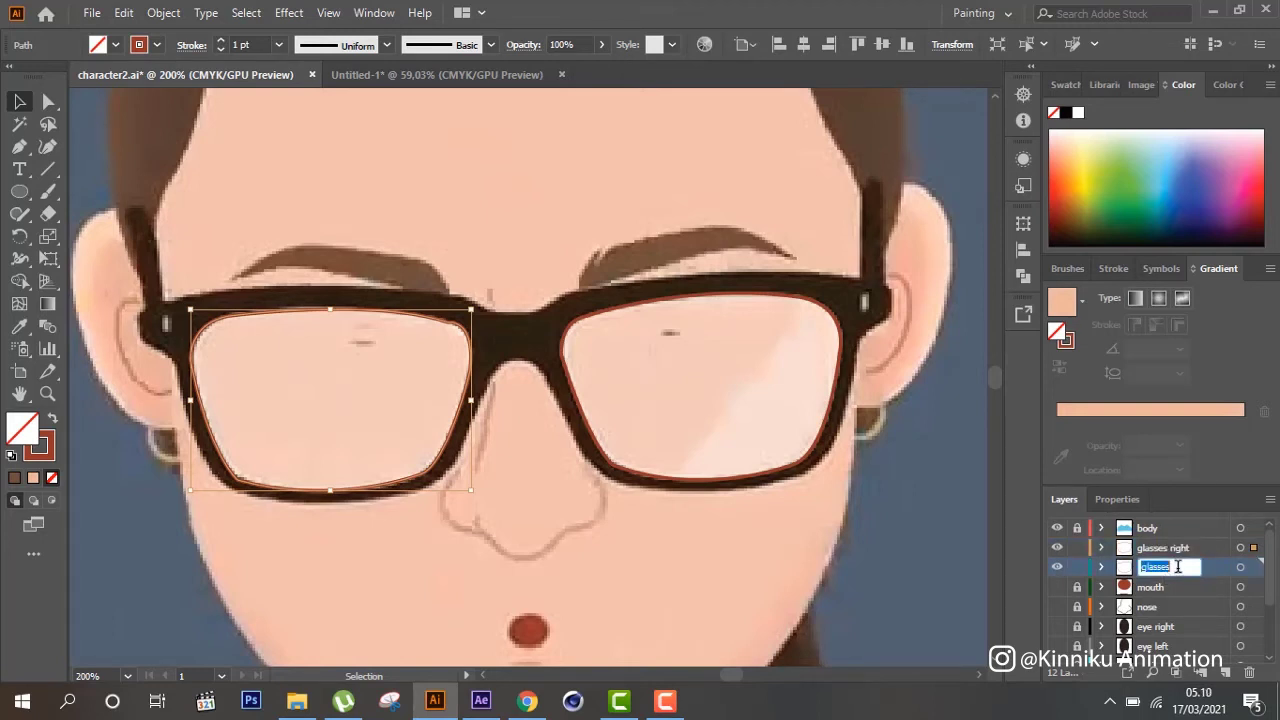
pyautogui.write('le')
pyautogui.press('Return')
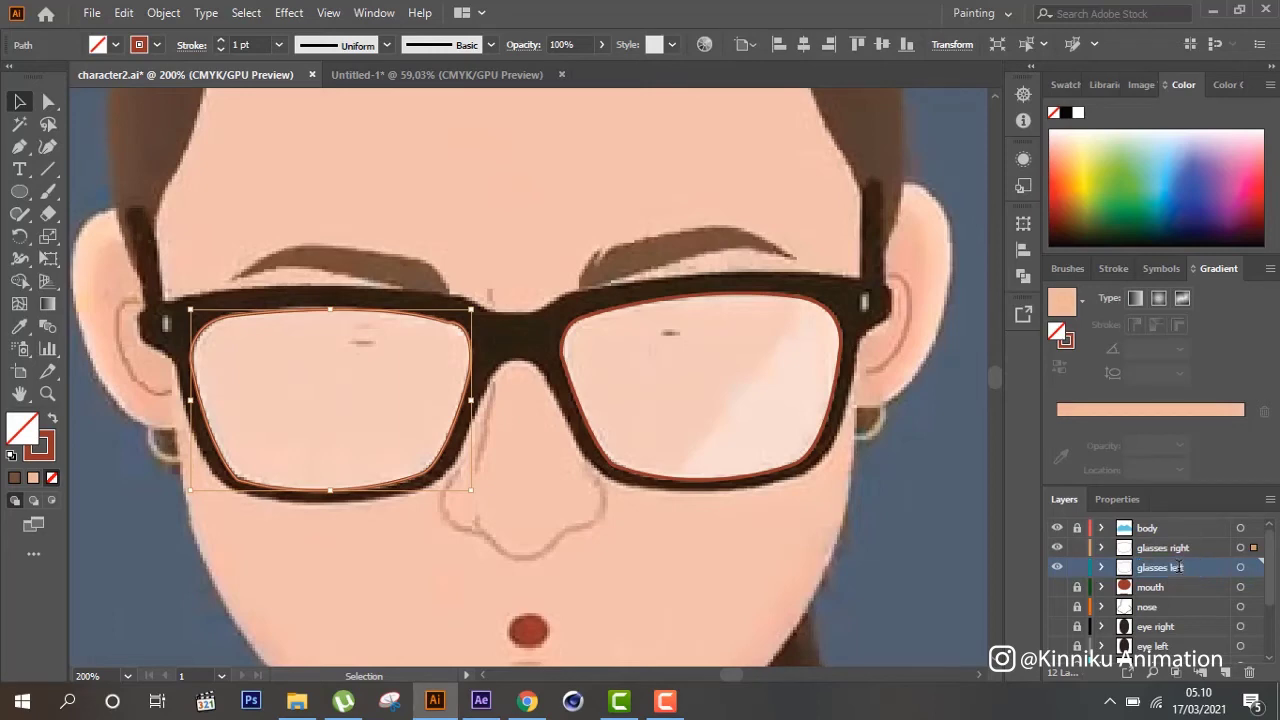
pyautogui.click(1240, 567)
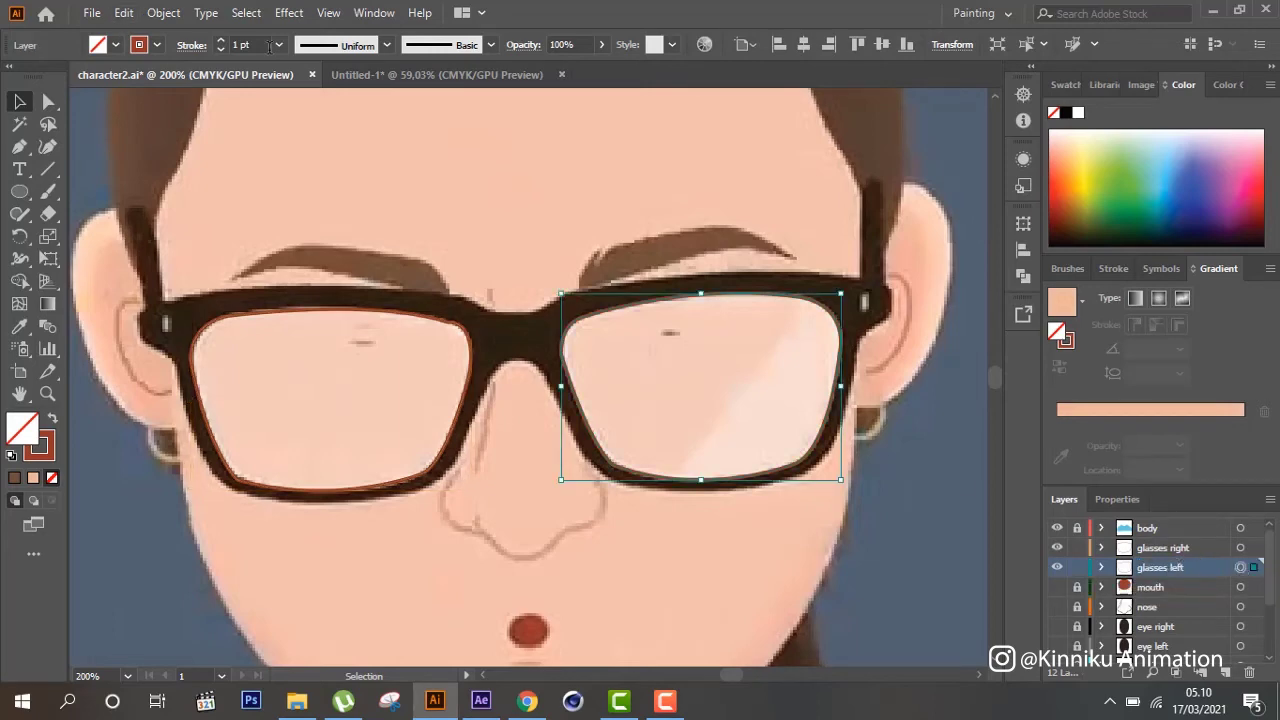
# Swap the right lens's fill and stroke, then set the fill to pale cyan #f3fffe
pyautogui.click(55, 424)
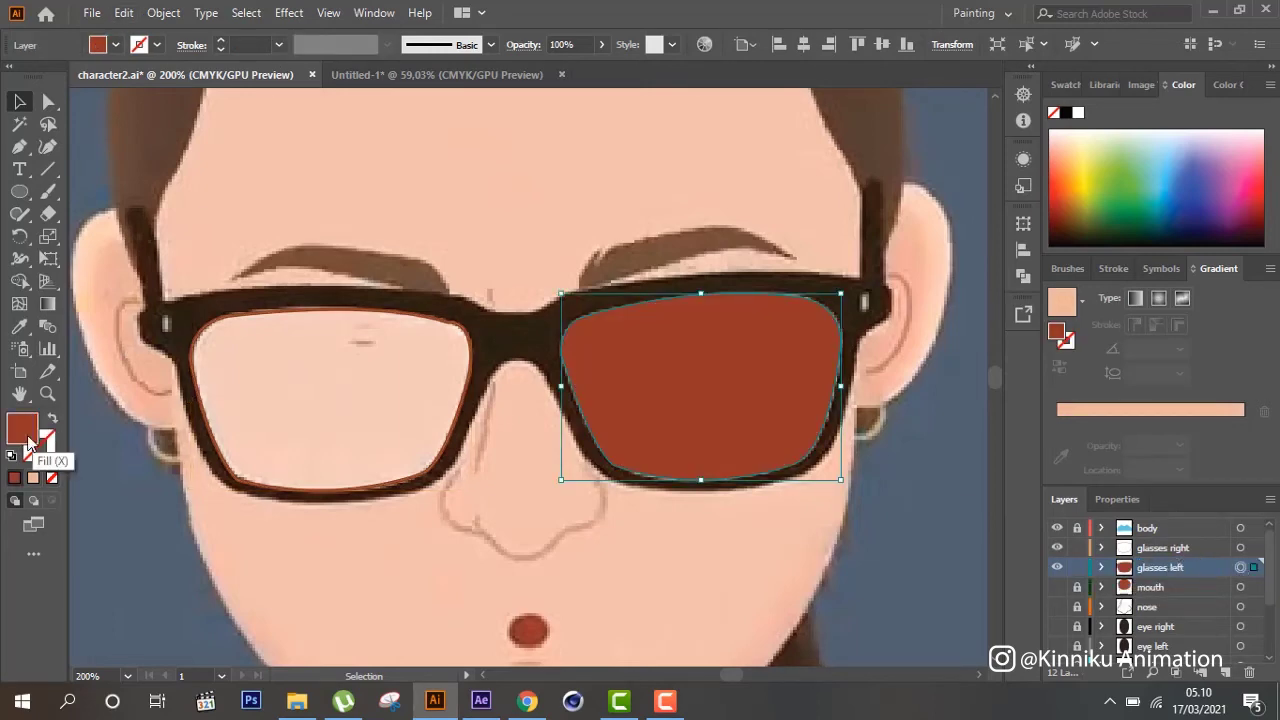
pyautogui.doubleClick(22, 428)
pyautogui.moveTo(449, 329); pyautogui.dragTo(367, 209)
pyautogui.click(667, 347)
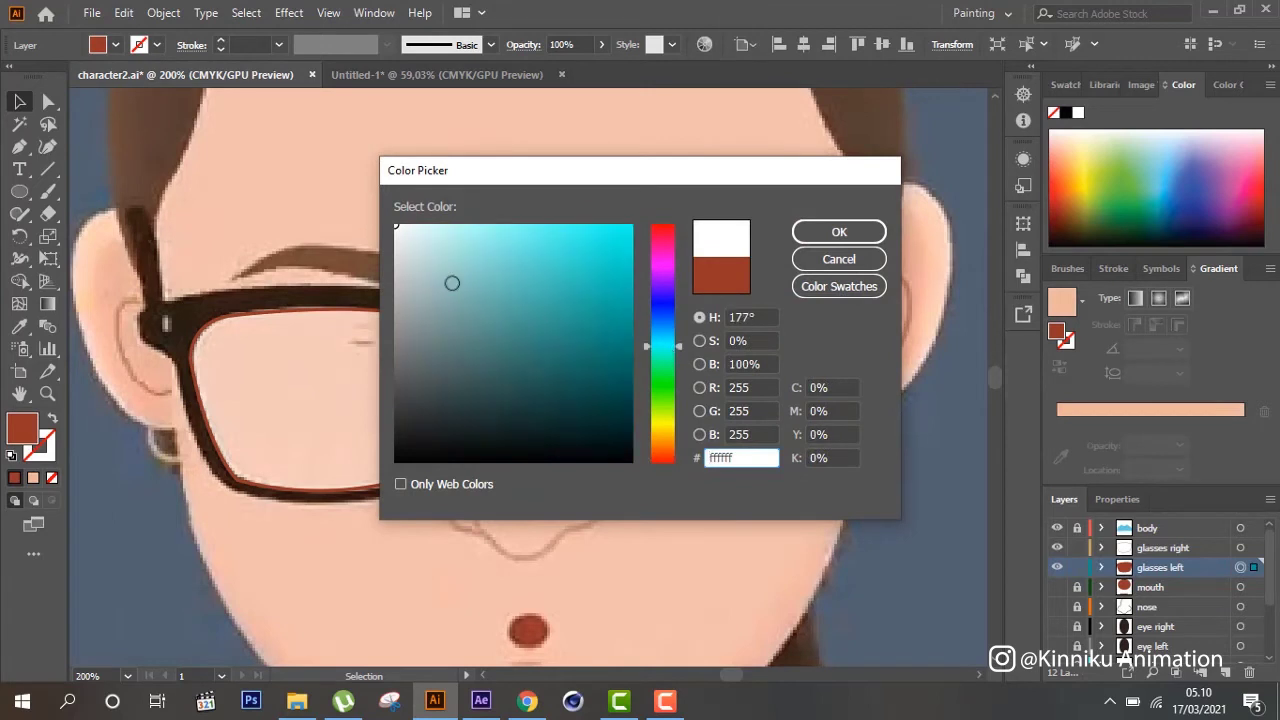
pyautogui.click(427, 225)
pyautogui.click(412, 223)
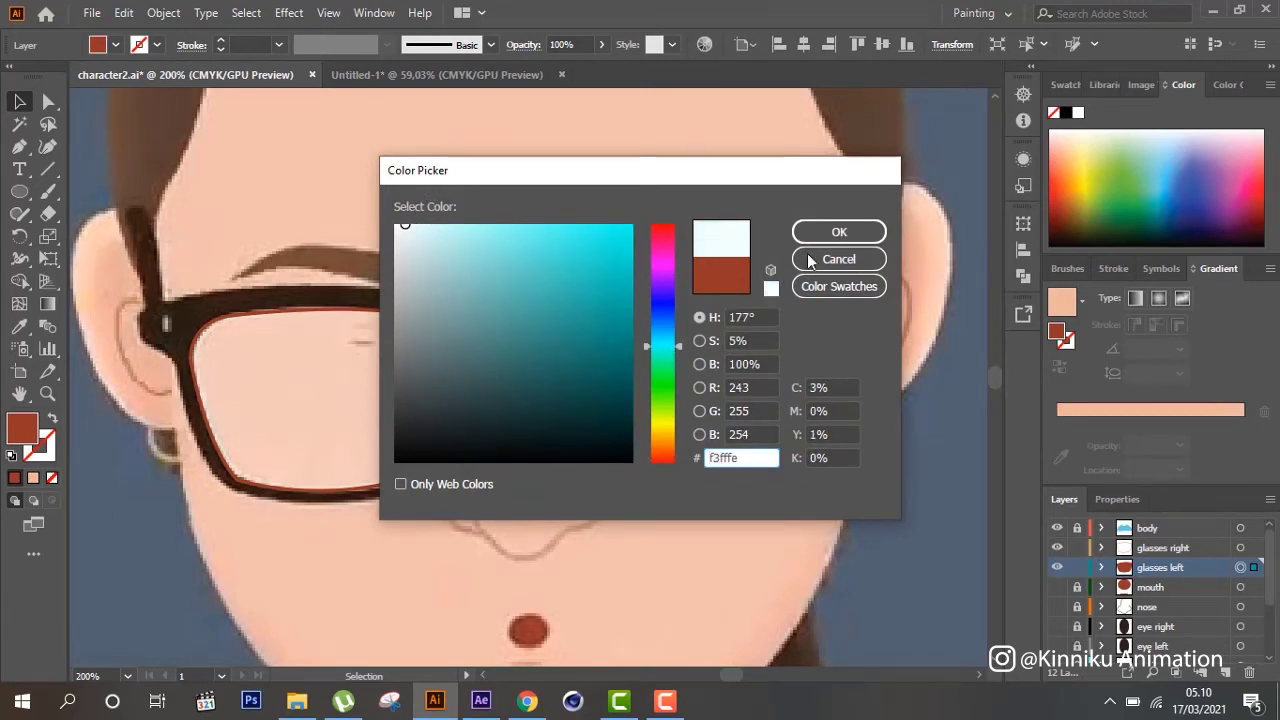
pyautogui.click(839, 232)
# Set the right lens opacity to 22% and check its translucency
pyautogui.click(565, 45)
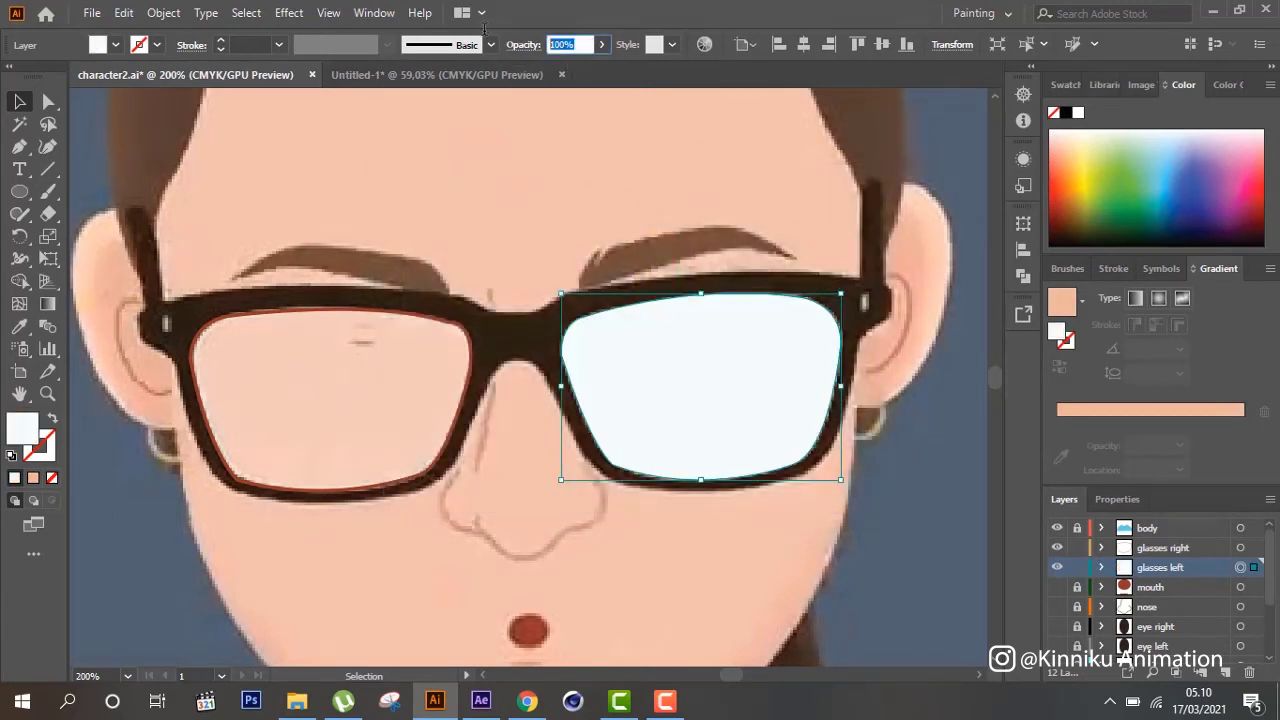
pyautogui.write('22')
pyautogui.press('Return')
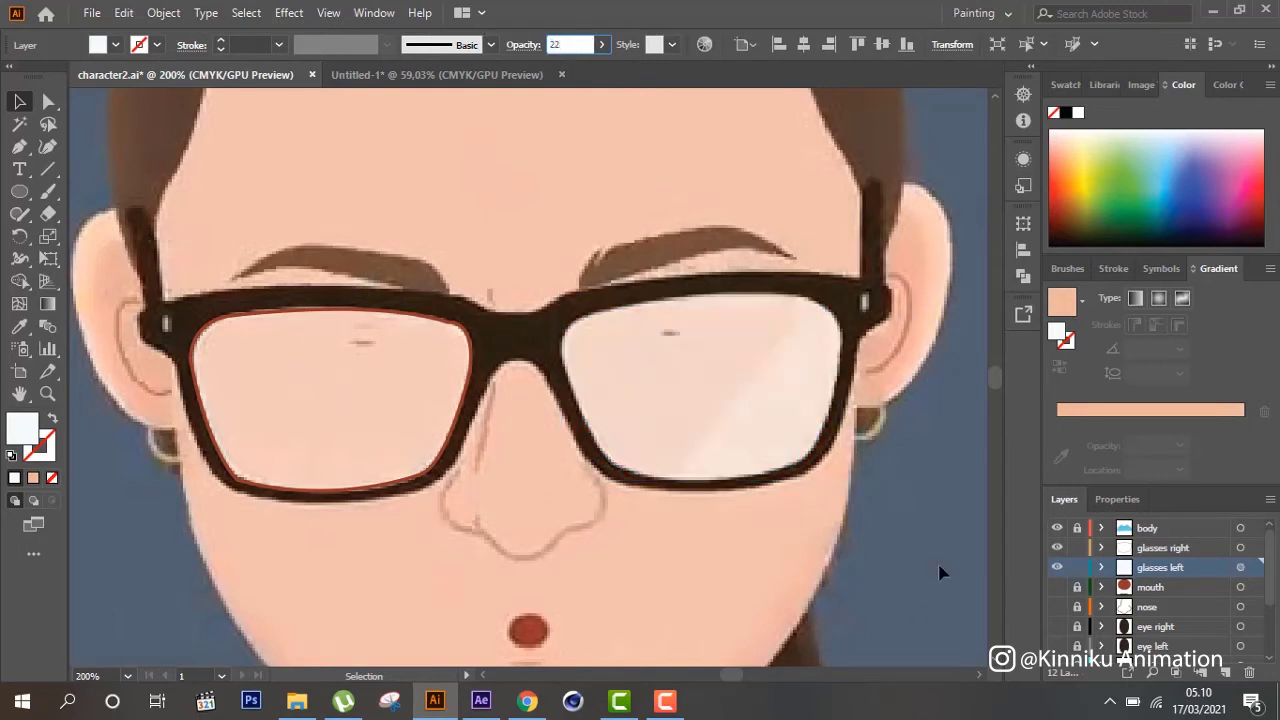
pyautogui.click(940, 570)
pyautogui.click(803, 443)
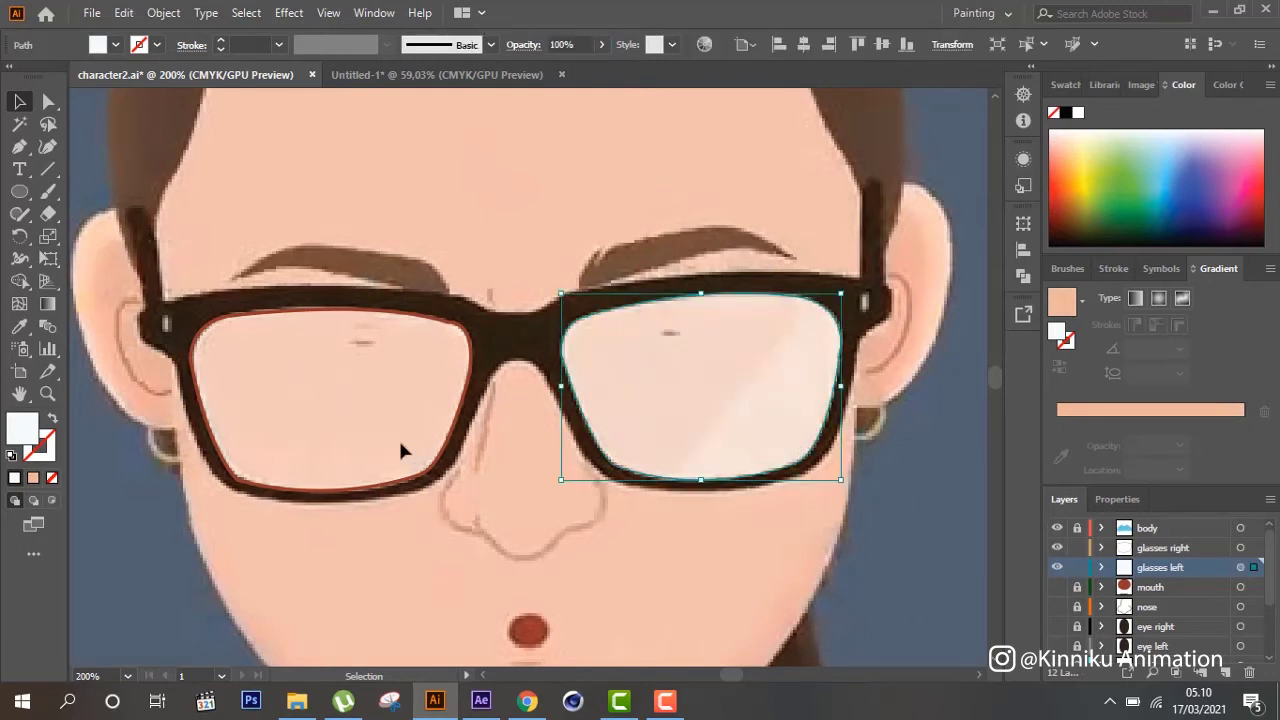
pyautogui.click(365, 432)
# Give the left lens the same pale cyan fill using the Eyedropper, at 22% opacity
pyautogui.click(451, 463)
pyautogui.press('i')
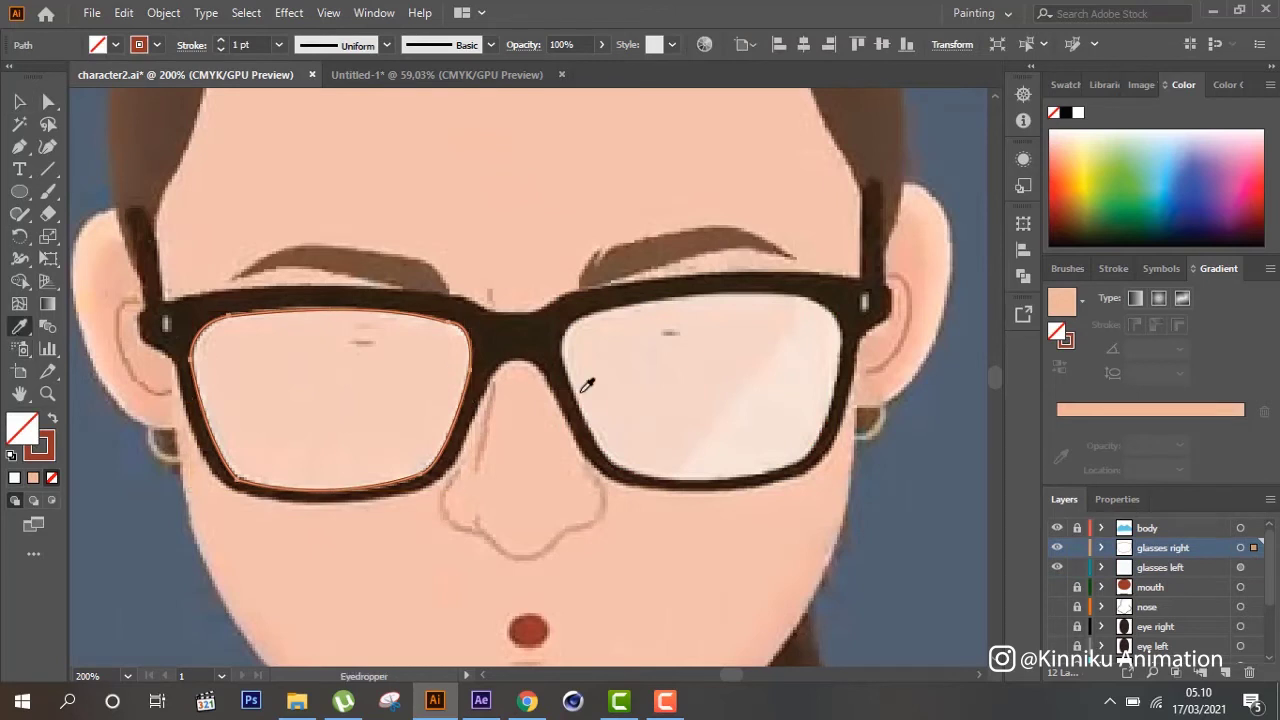
pyautogui.click(582, 391)
pyautogui.click(19, 101)
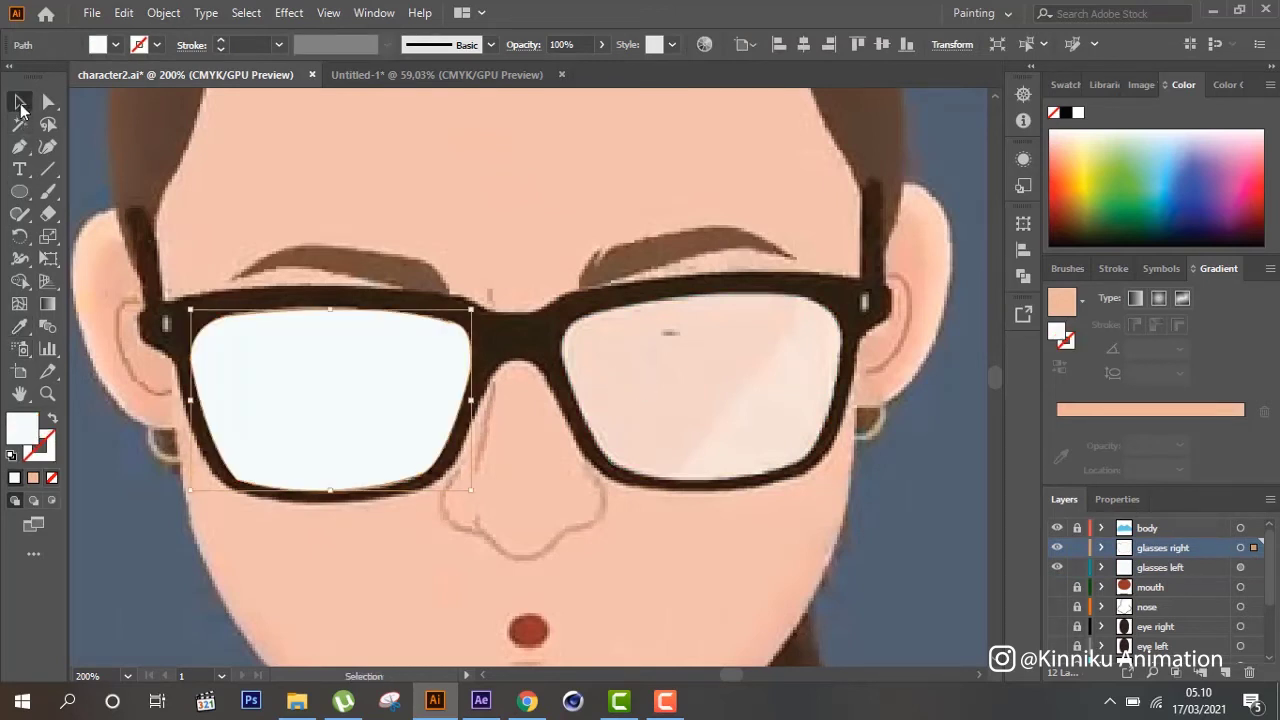
pyautogui.click(562, 44)
pyautogui.write('22')
pyautogui.click(124, 573)
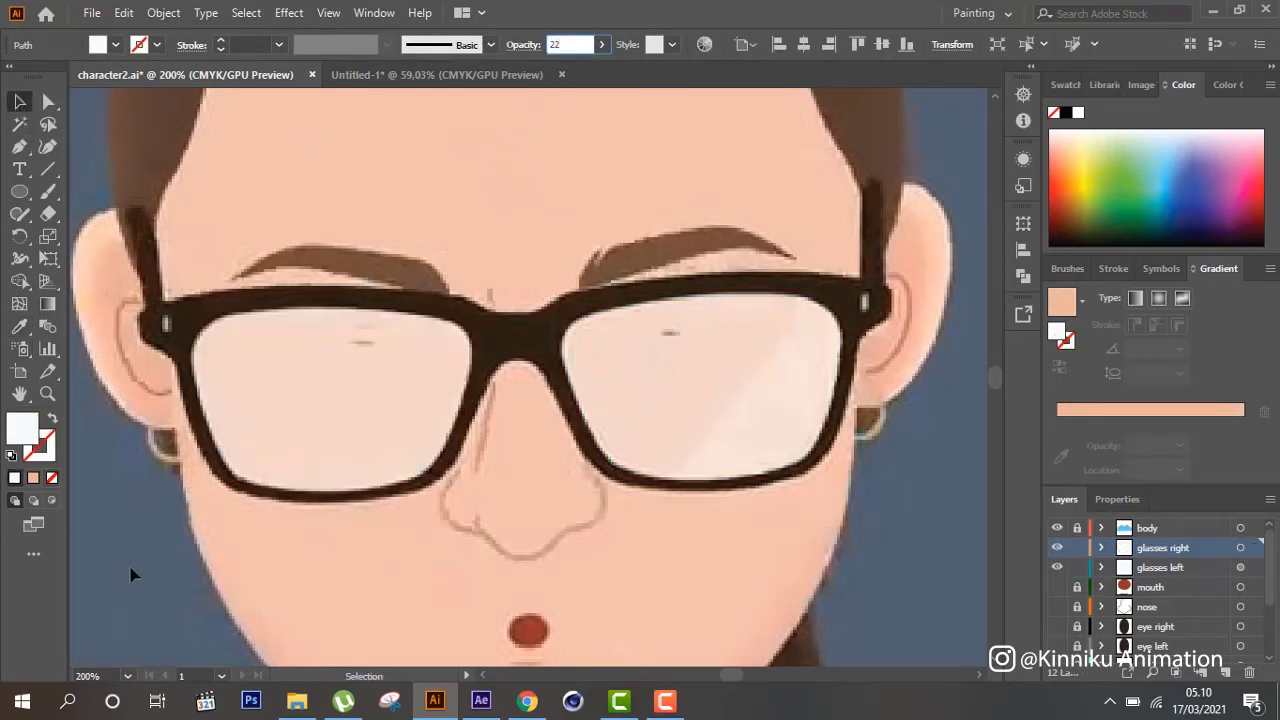
# Reapply 22% opacity to the right lens
pyautogui.click(805, 460)
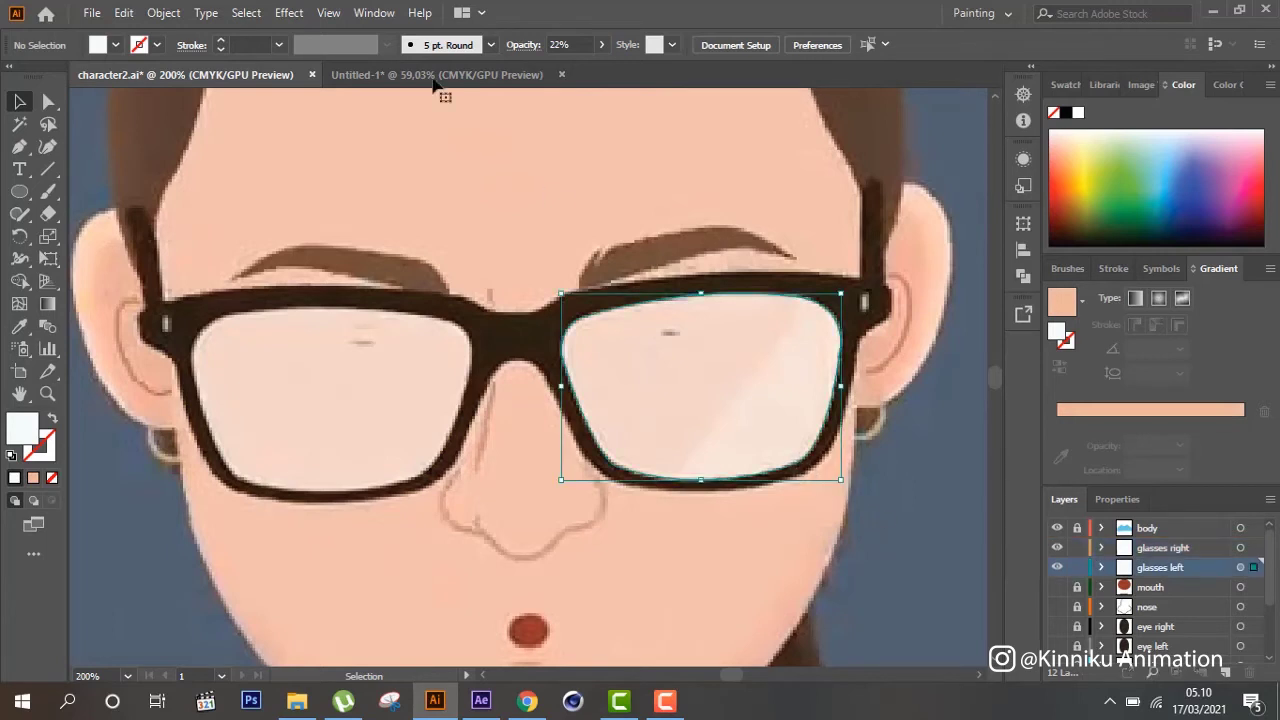
pyautogui.click(930, 486)
pyautogui.click(734, 380)
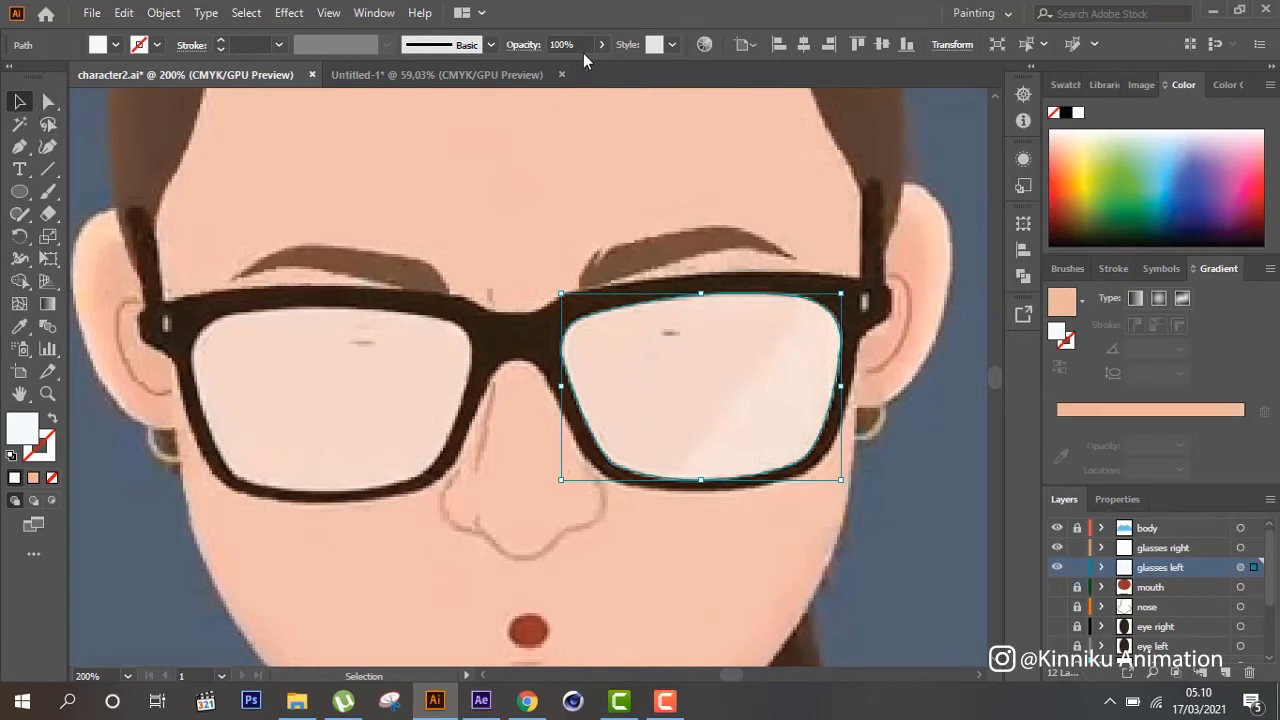
pyautogui.click(424, 366)
pyautogui.click(706, 382)
pyautogui.click(576, 47)
pyautogui.write('22')
pyautogui.click(945, 512)
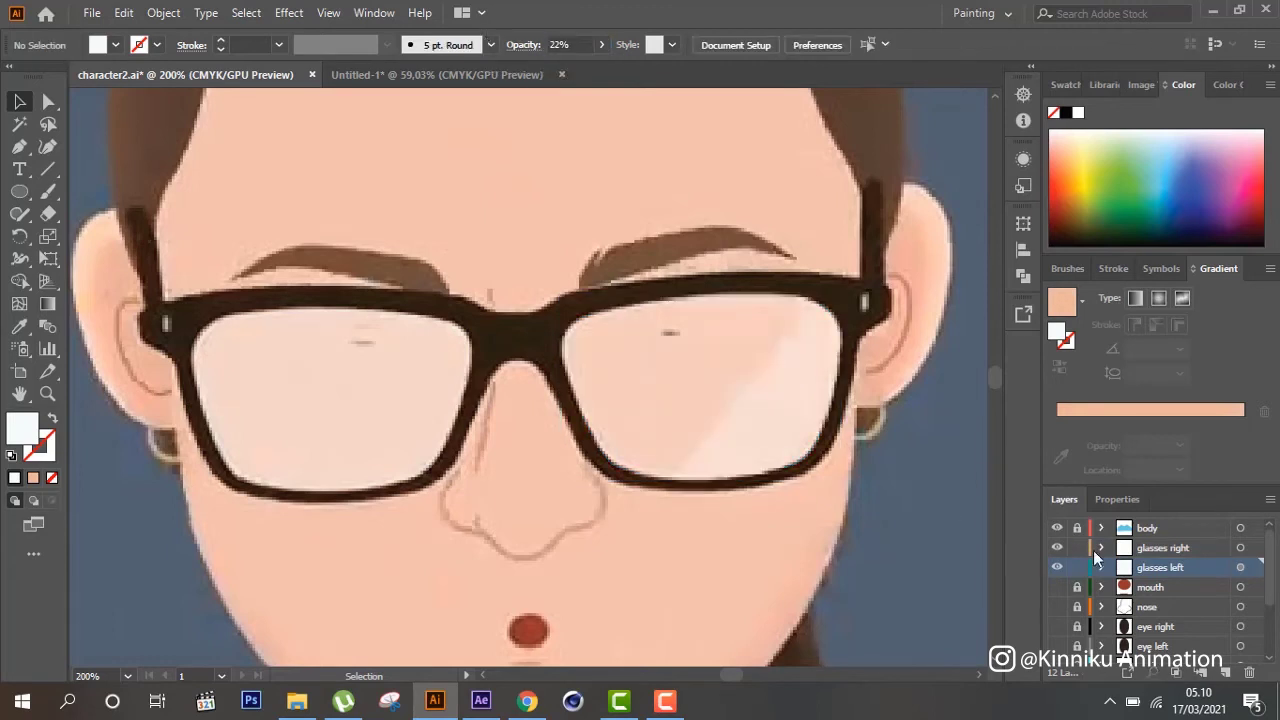
pyautogui.click(756, 391)
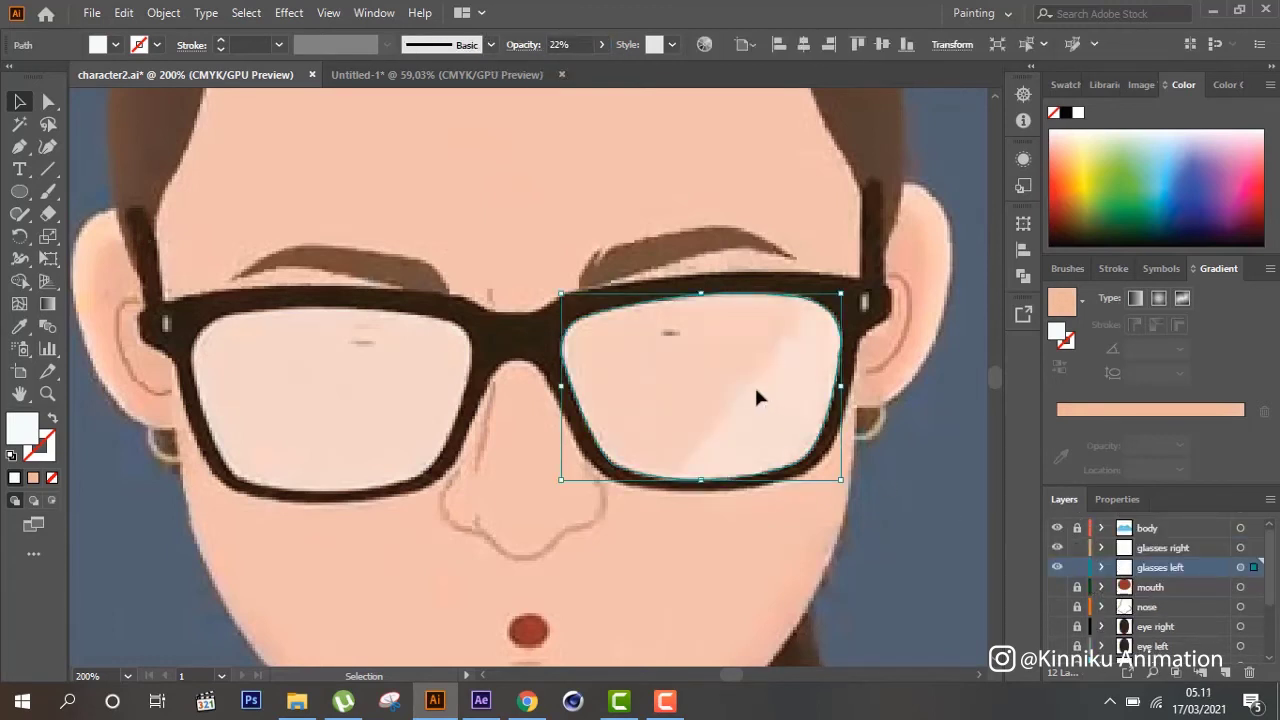
pyautogui.click(931, 530)
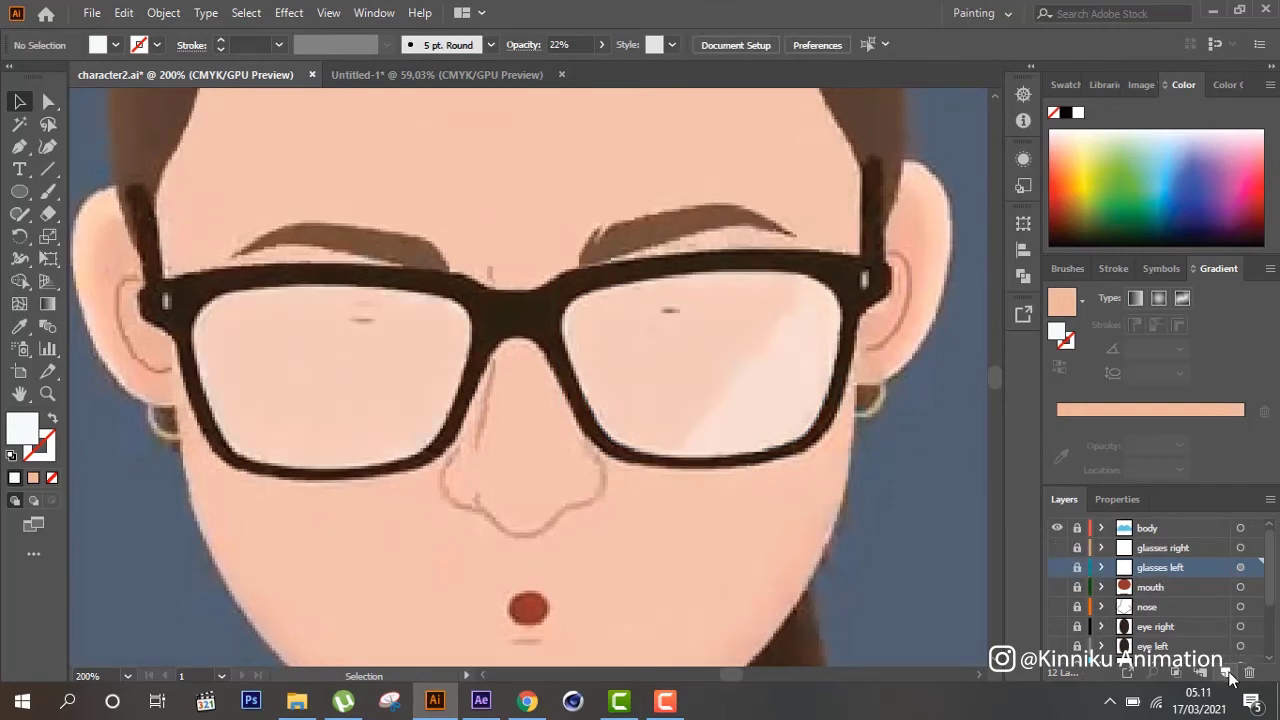
# Add a new layer named 'glasses frame'
pyautogui.click(1226, 672)
pyautogui.doubleClick(1155, 547)
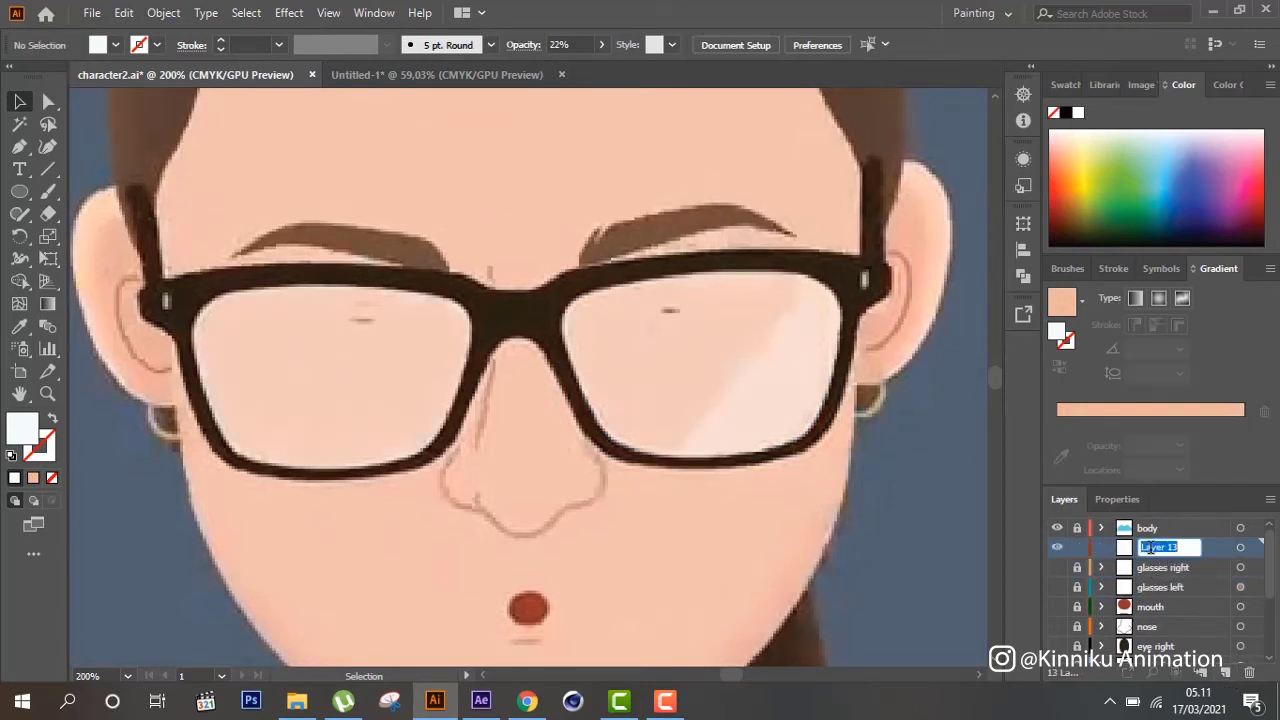
pyautogui.write('glasses frame')
pyautogui.press('Return')
# Pen-trace the frame from the left temple along the lower-left rim and over the bridge
pyautogui.click(19, 146)
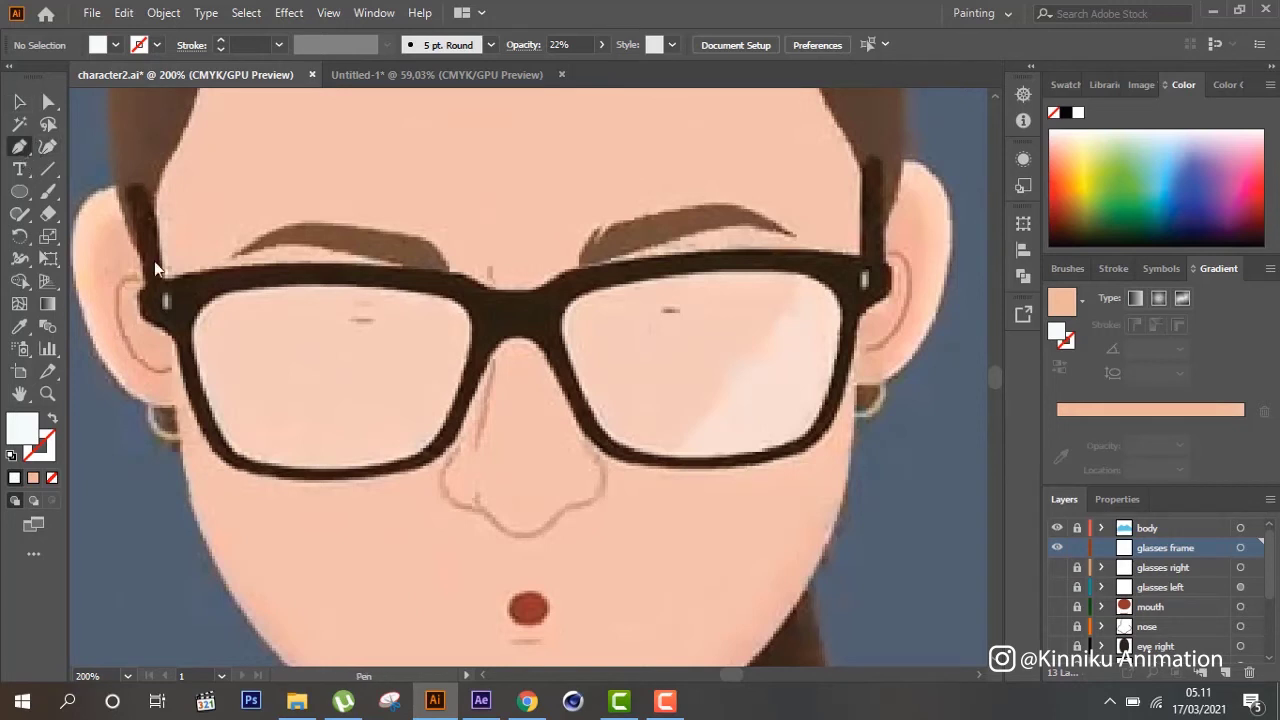
pyautogui.click(141, 316)
pyautogui.click(173, 337)
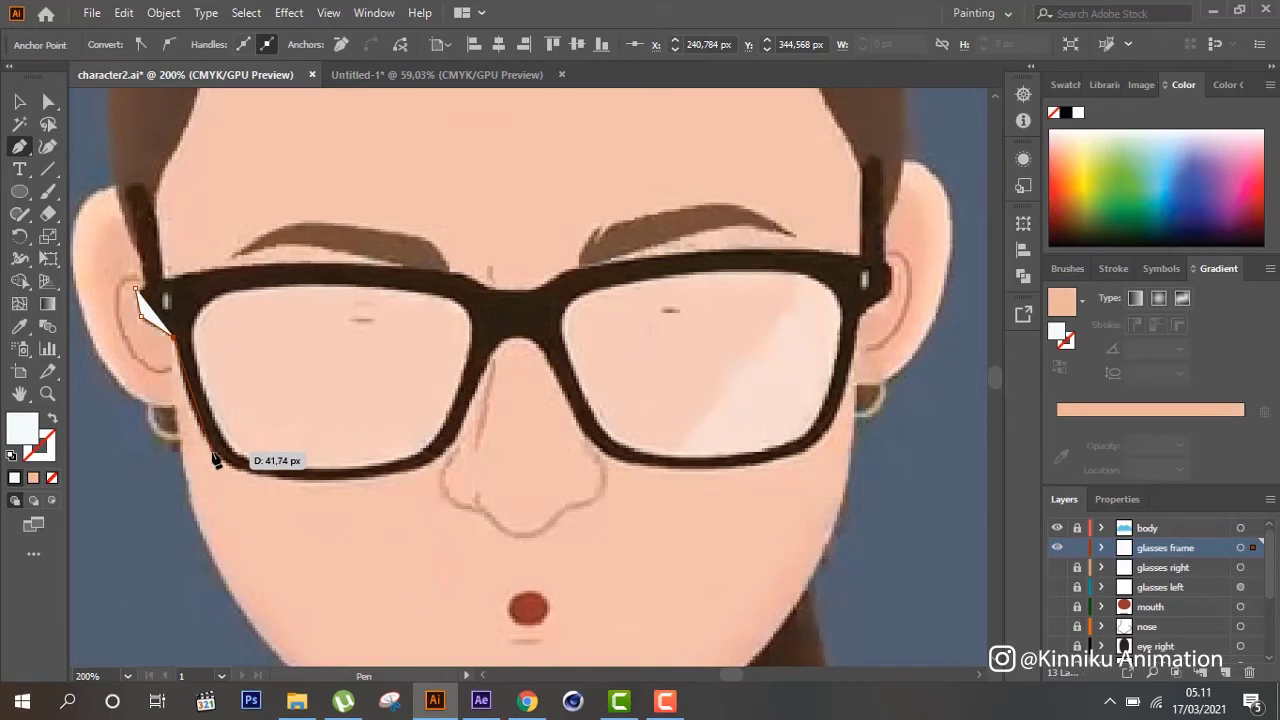
pyautogui.moveTo(214, 457); pyautogui.dragTo(220, 466)
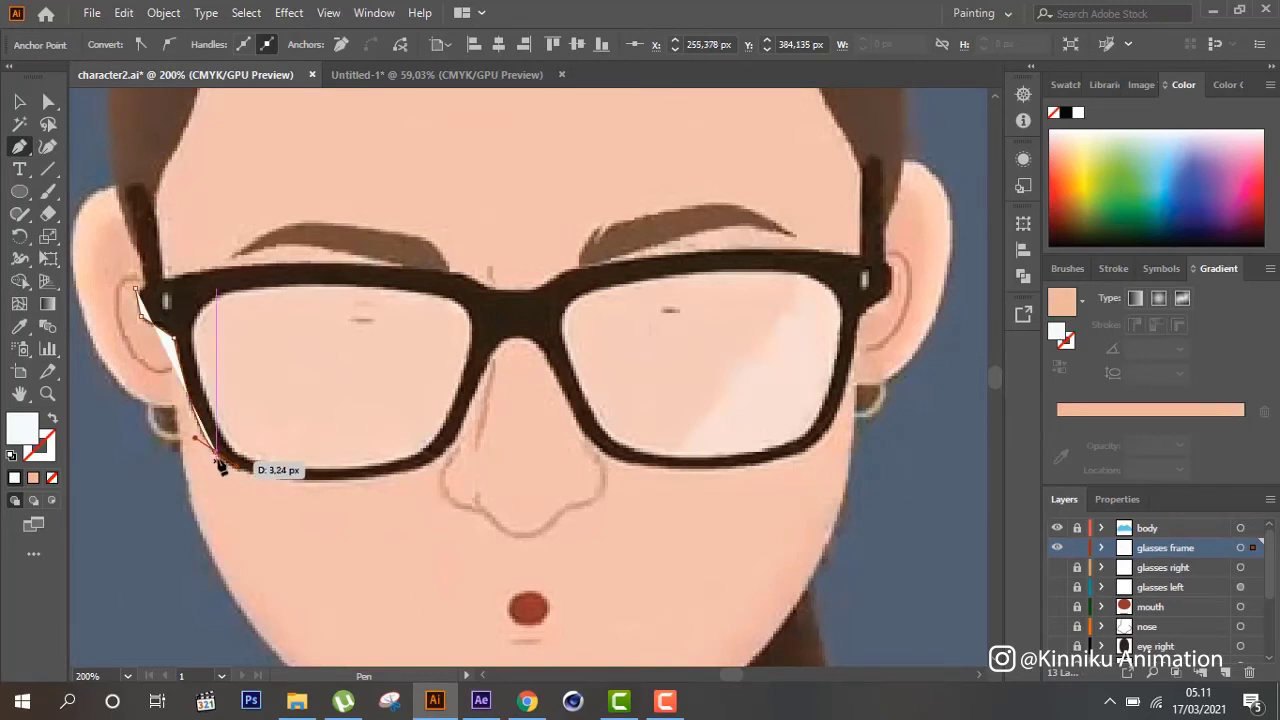
pyautogui.moveTo(311, 481)
pyautogui.mouseDown()
pyautogui.moveTo(407, 485)
pyautogui.moveTo(463, 437)
pyautogui.mouseUp()
pyautogui.click(312, 482)
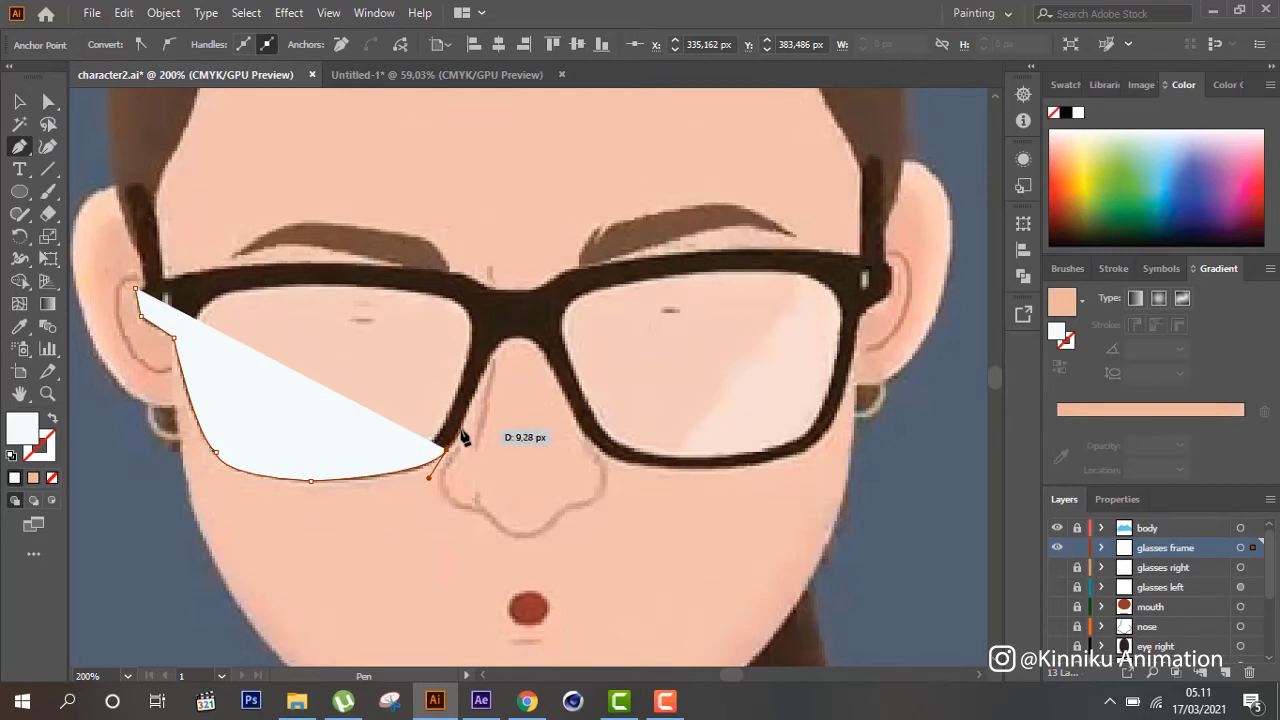
pyautogui.moveTo(489, 359)
pyautogui.mouseDown()
pyautogui.moveTo(558, 362)
pyautogui.moveTo(513, 313)
pyautogui.mouseUp()
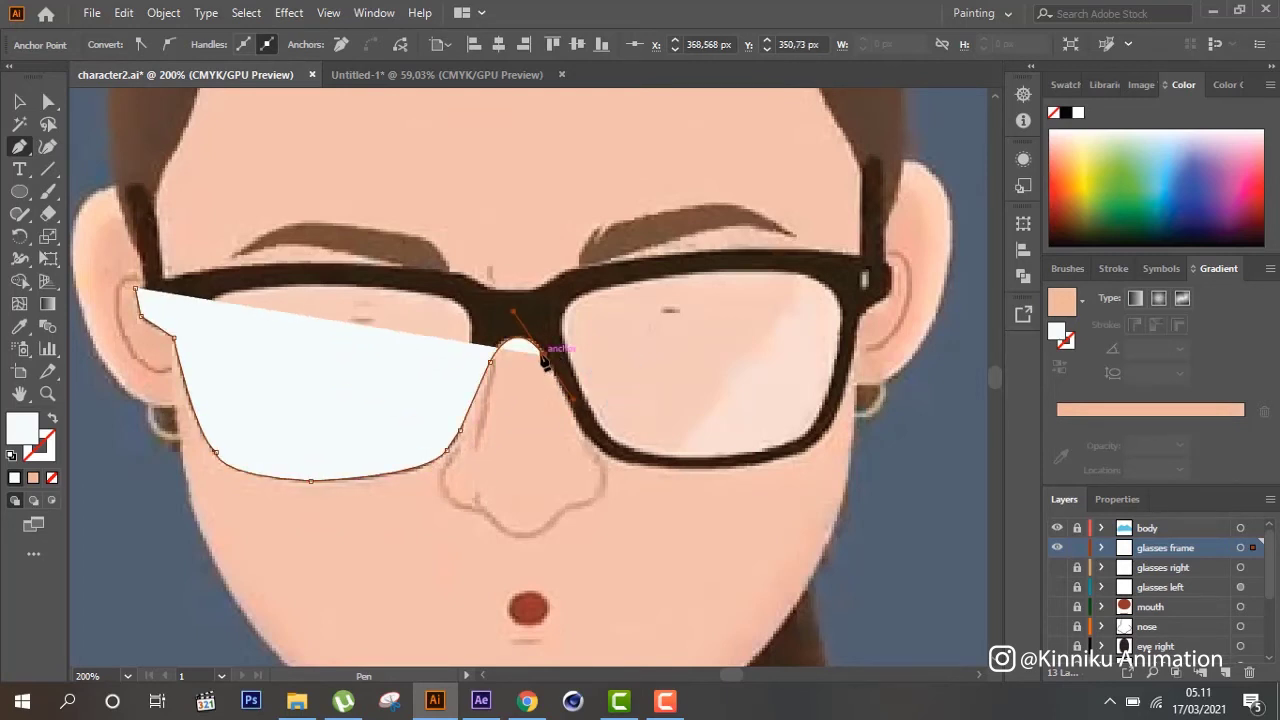
pyautogui.moveTo(585, 437); pyautogui.dragTo(673, 478)
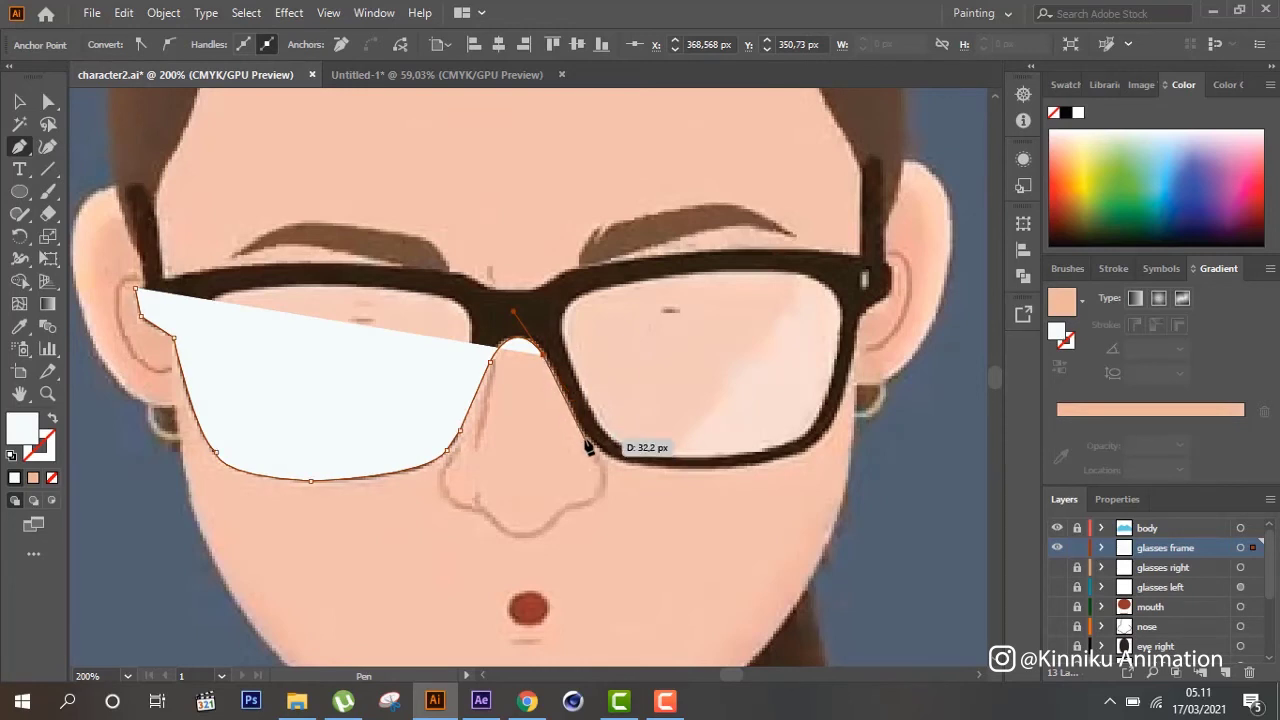
# Continue the path along the lower-right rim and up the right side, leaving it unfilled
pyautogui.moveTo(669, 467); pyautogui.dragTo(736, 468)
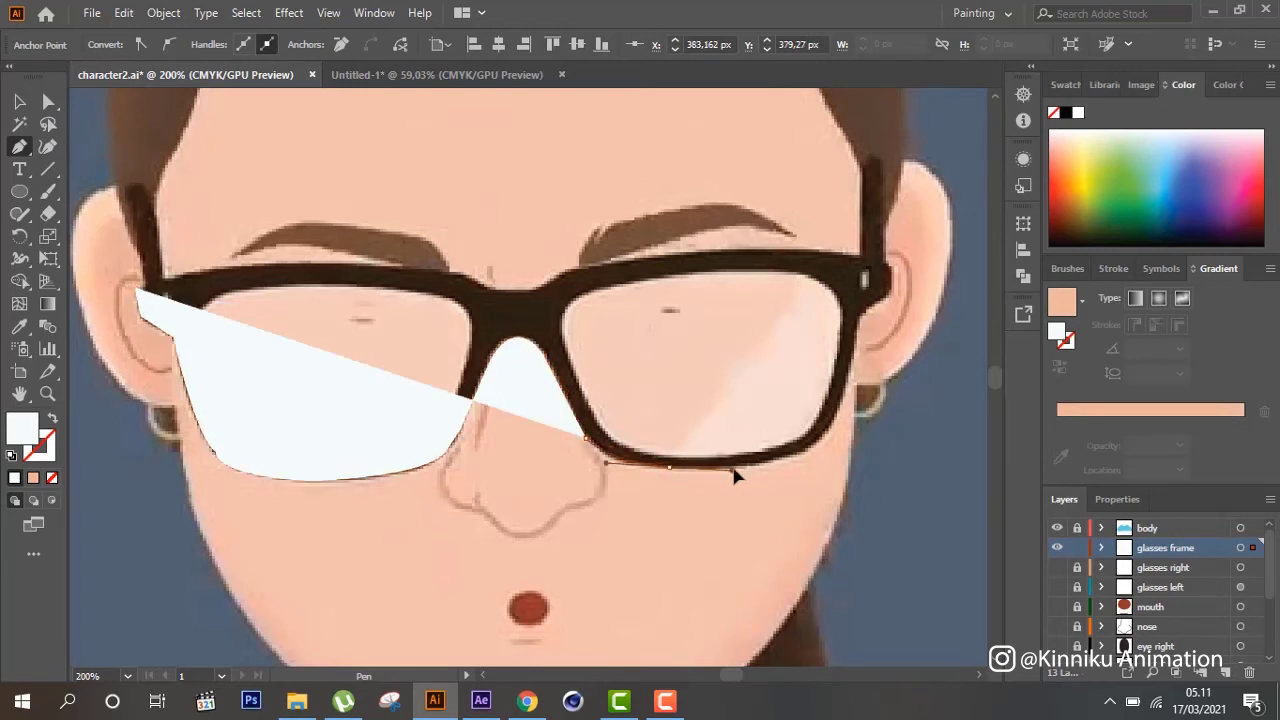
pyautogui.click(670, 467)
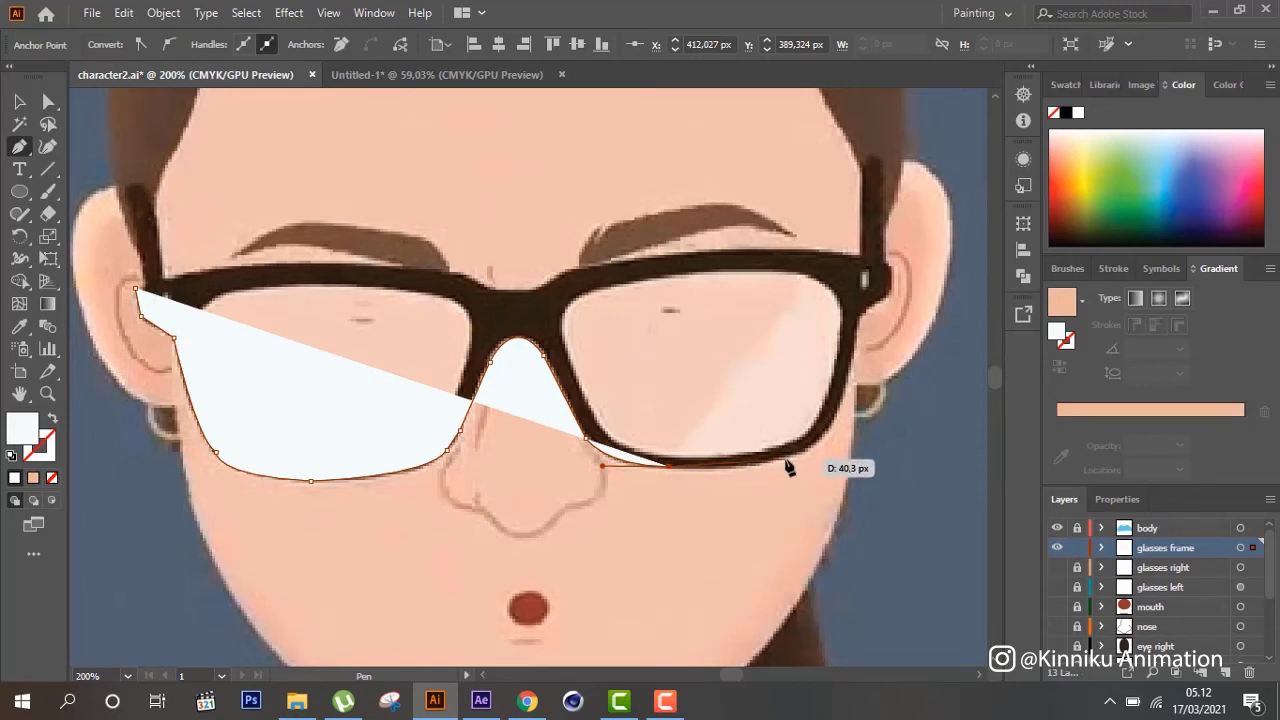
pyautogui.moveTo(776, 466)
pyautogui.mouseDown()
pyautogui.moveTo(800, 456)
pyautogui.moveTo(789, 463)
pyautogui.mouseUp()
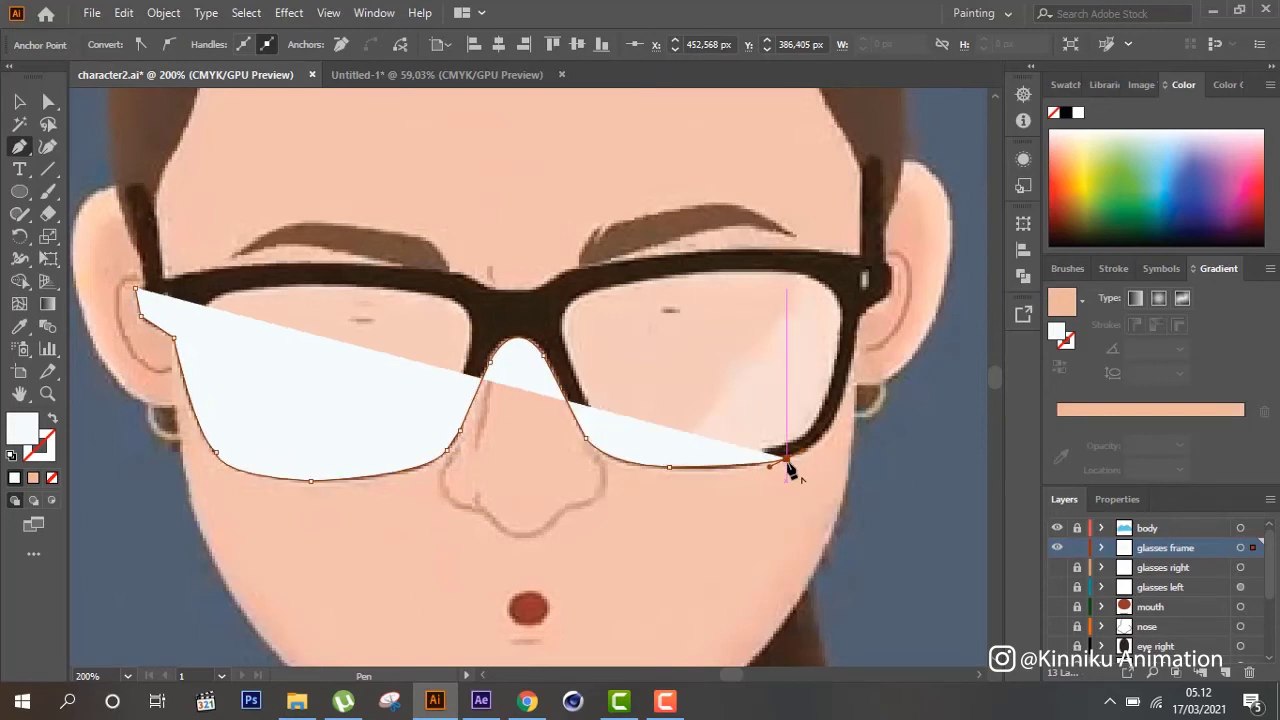
pyautogui.click(771, 466)
pyautogui.moveTo(849, 376); pyautogui.dragTo(860, 305)
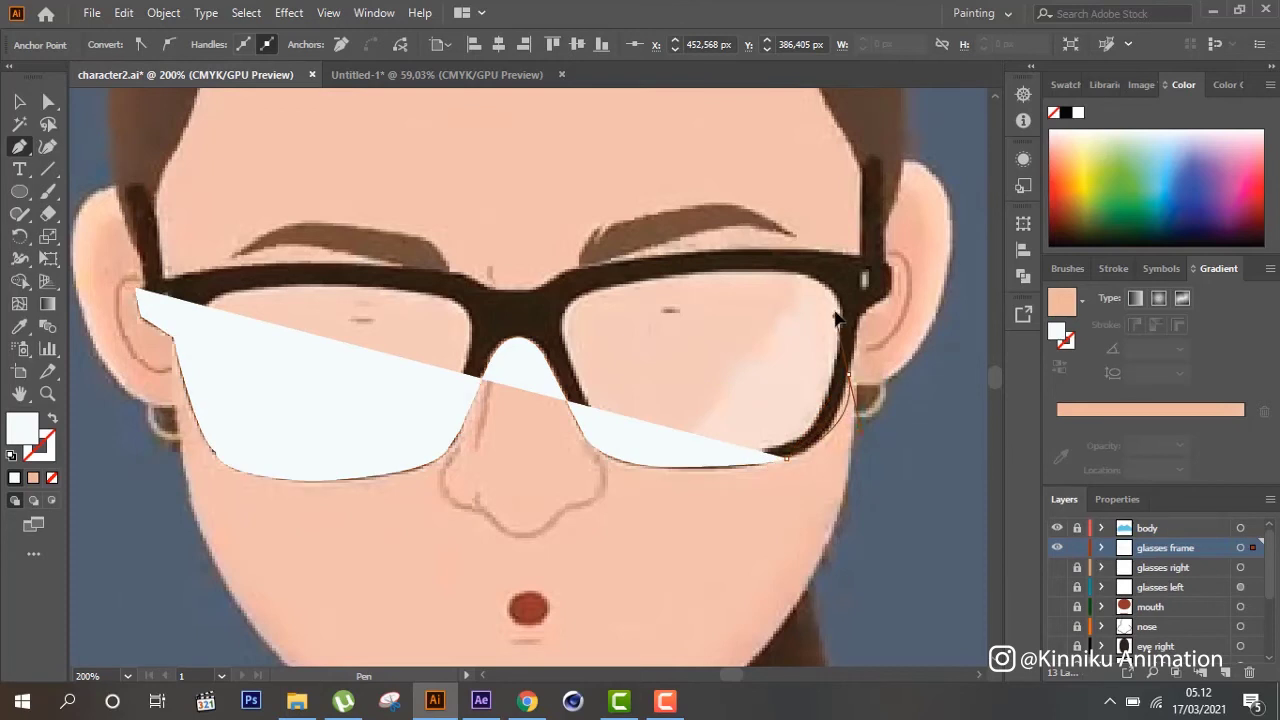
pyautogui.scroll(2, 858, 335)
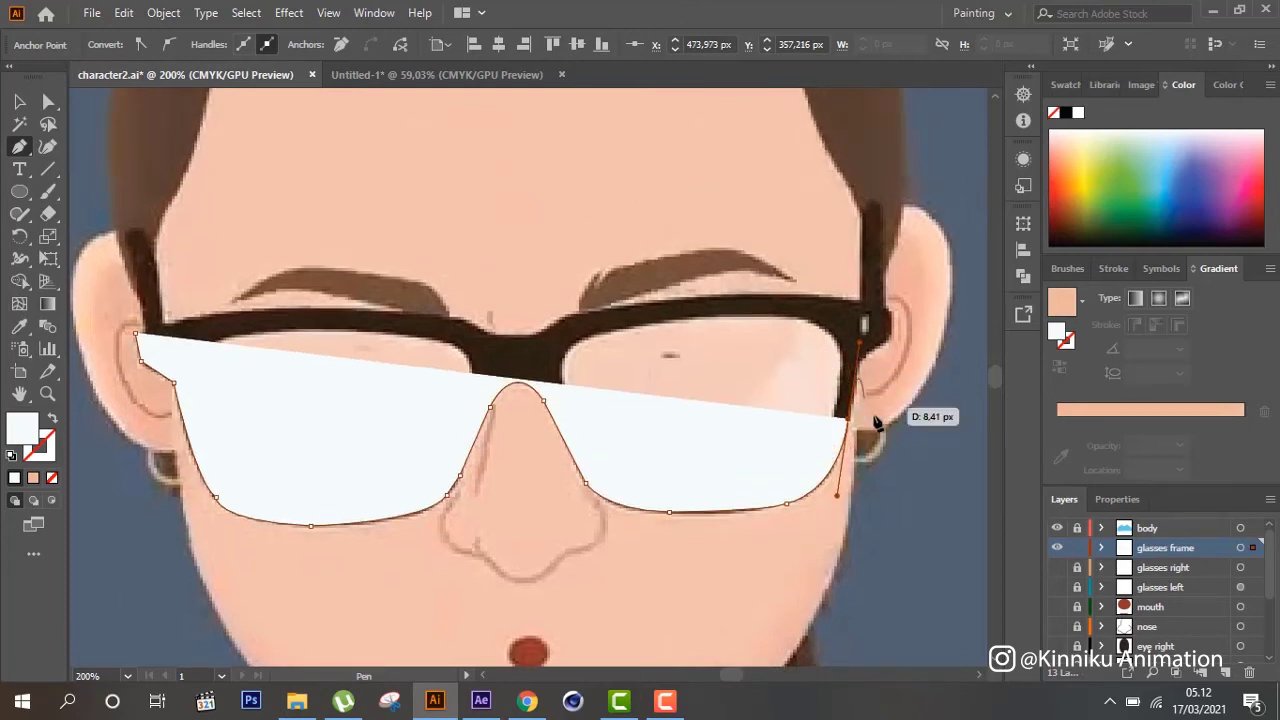
pyautogui.click(860, 355)
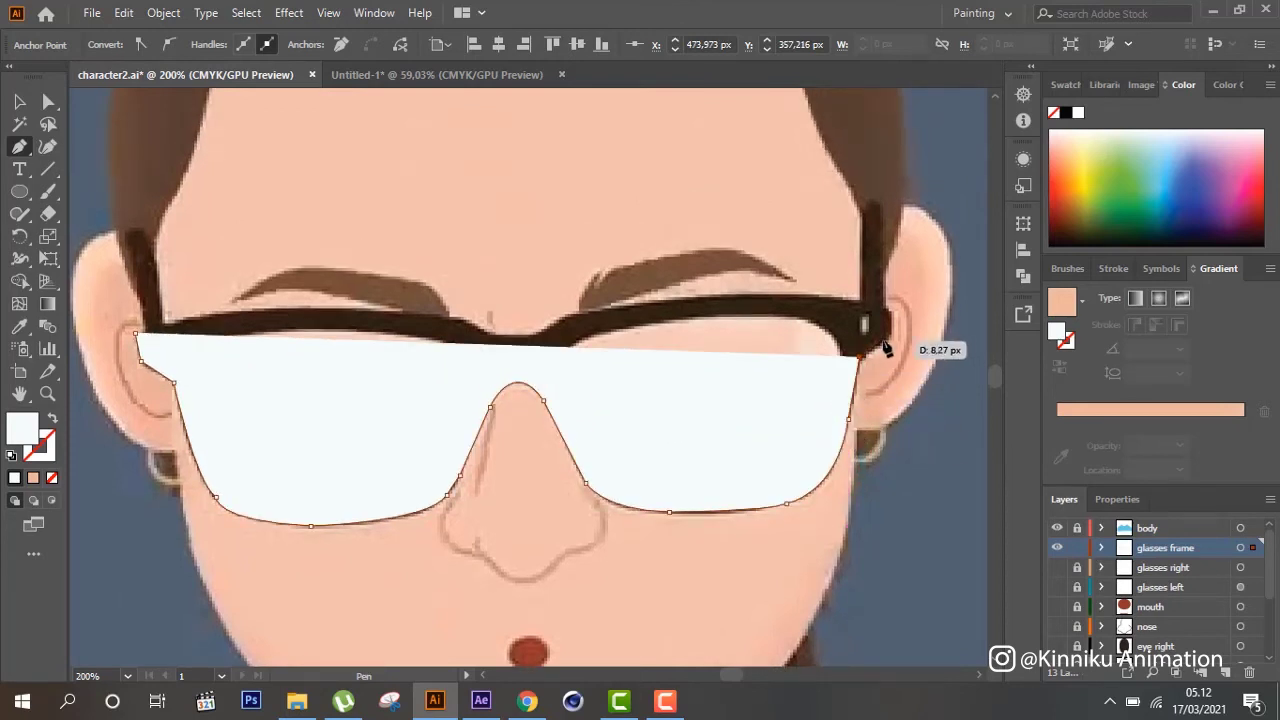
pyautogui.click(890, 339)
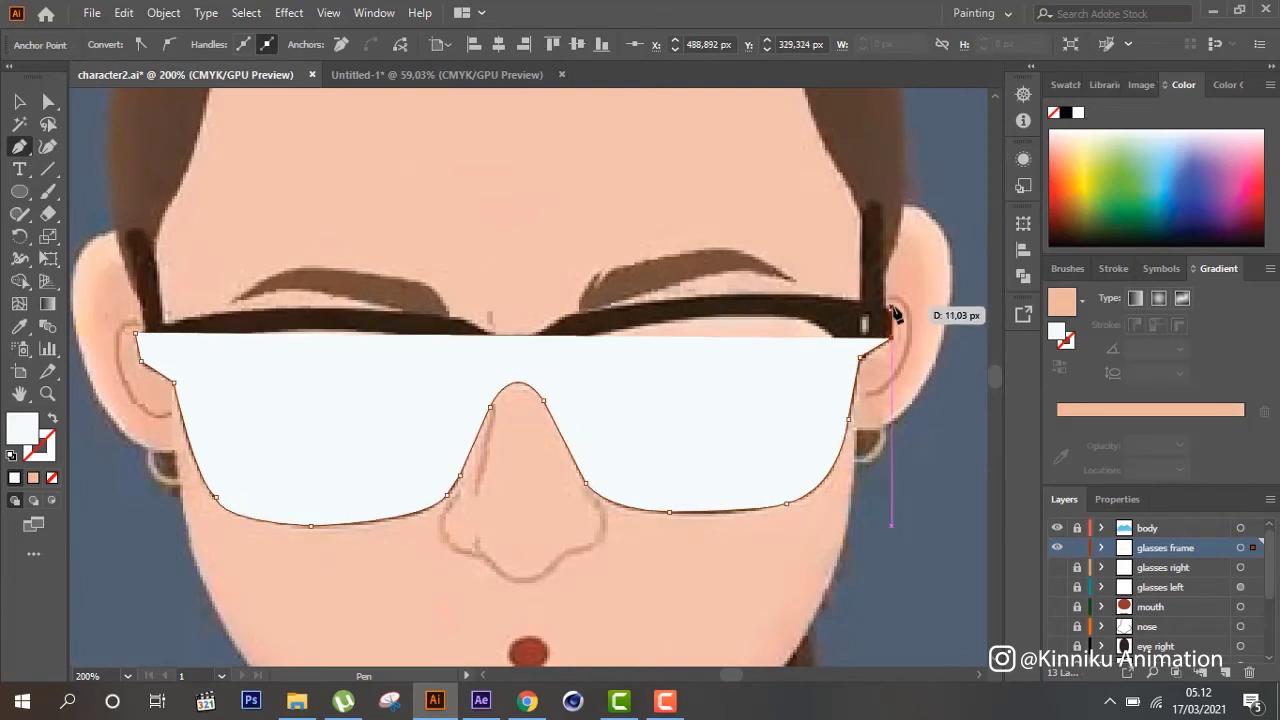
pyautogui.click(890, 308)
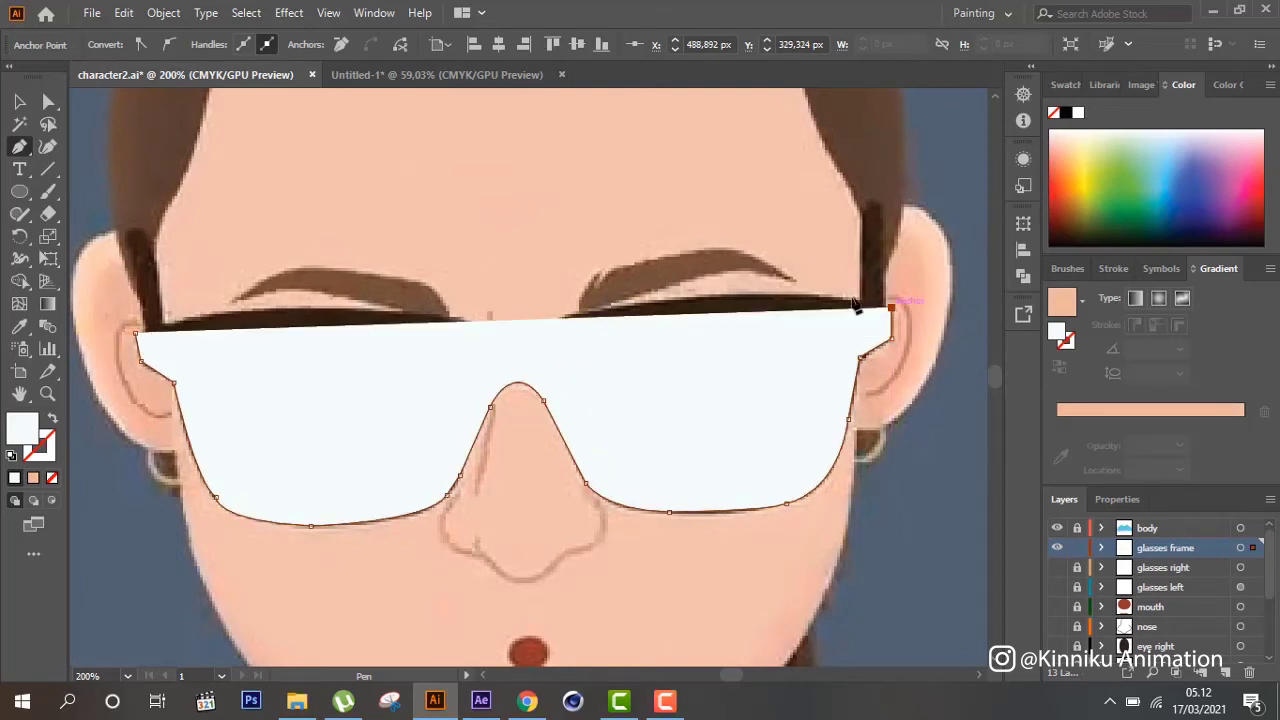
pyautogui.click(55, 419)
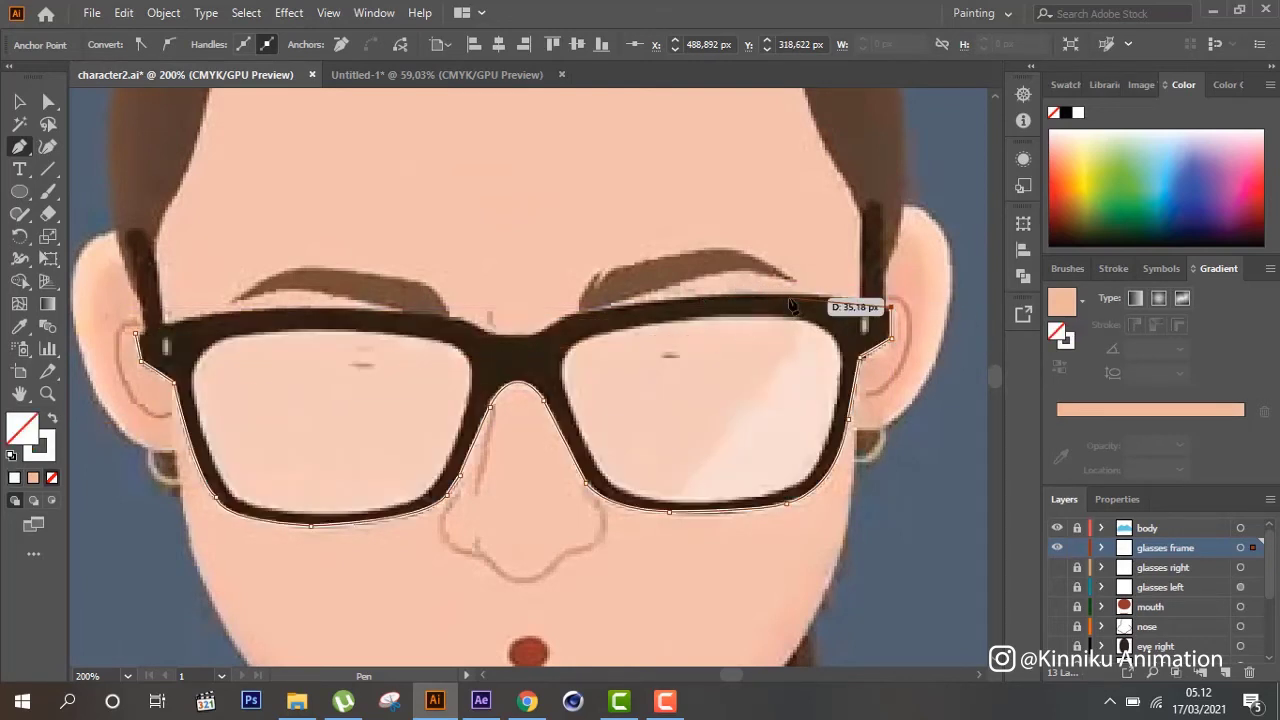
# Trace the frame's top edge over the bridge and close the path at its start point
pyautogui.moveTo(787, 293); pyautogui.dragTo(612, 312)
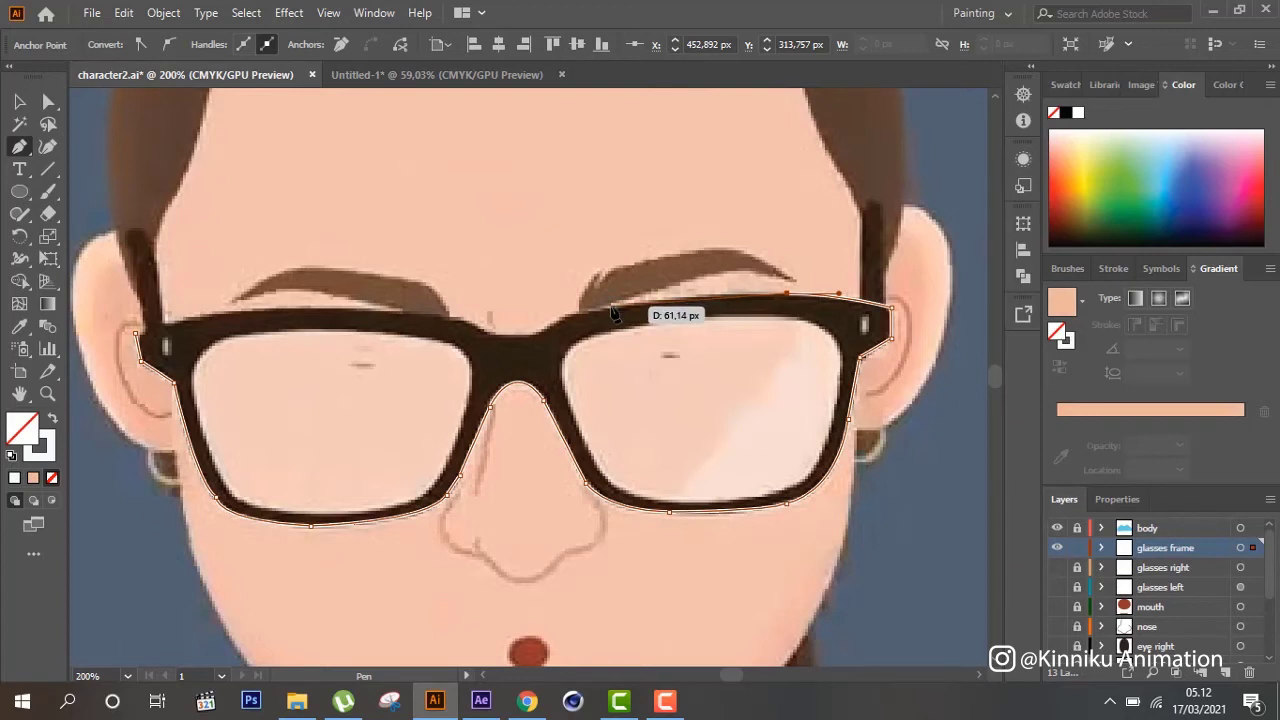
pyautogui.moveTo(612, 312)
pyautogui.mouseDown()
pyautogui.moveTo(517, 365)
pyautogui.moveTo(497, 344)
pyautogui.mouseUp()
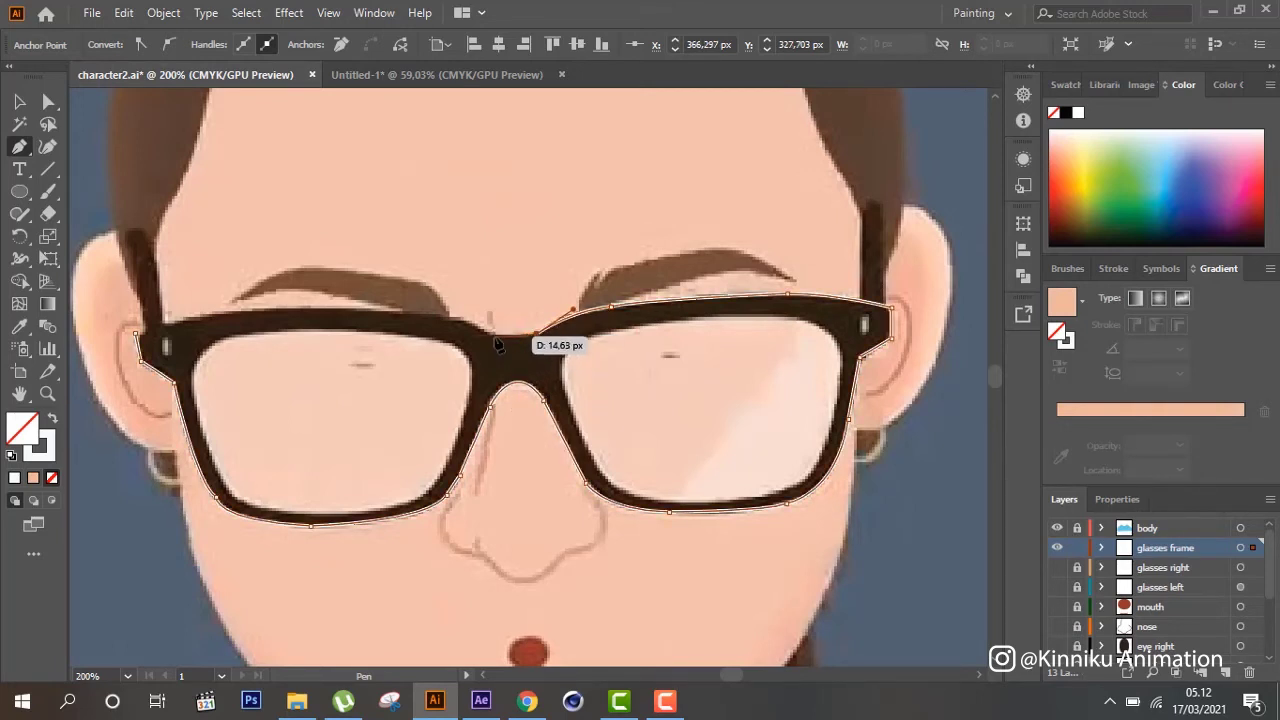
pyautogui.moveTo(497, 344); pyautogui.dragTo(437, 318)
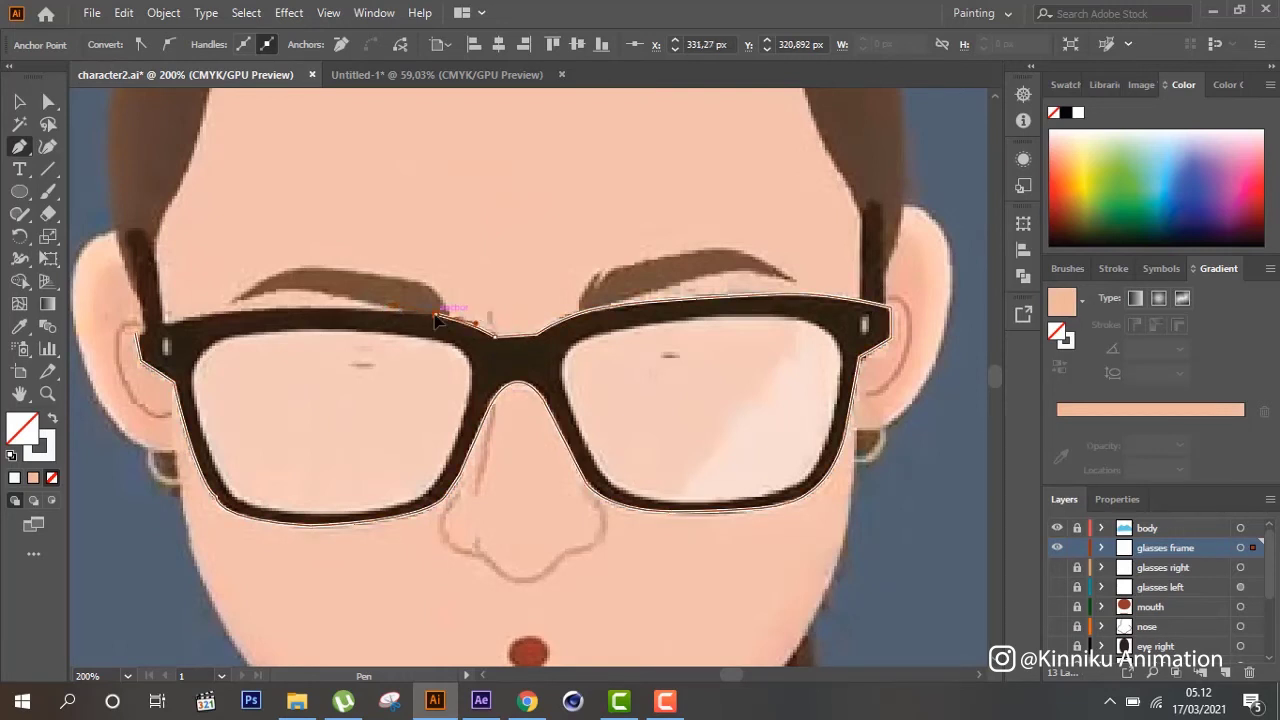
pyautogui.moveTo(228, 316); pyautogui.dragTo(150, 334)
pyautogui.click(135, 332)
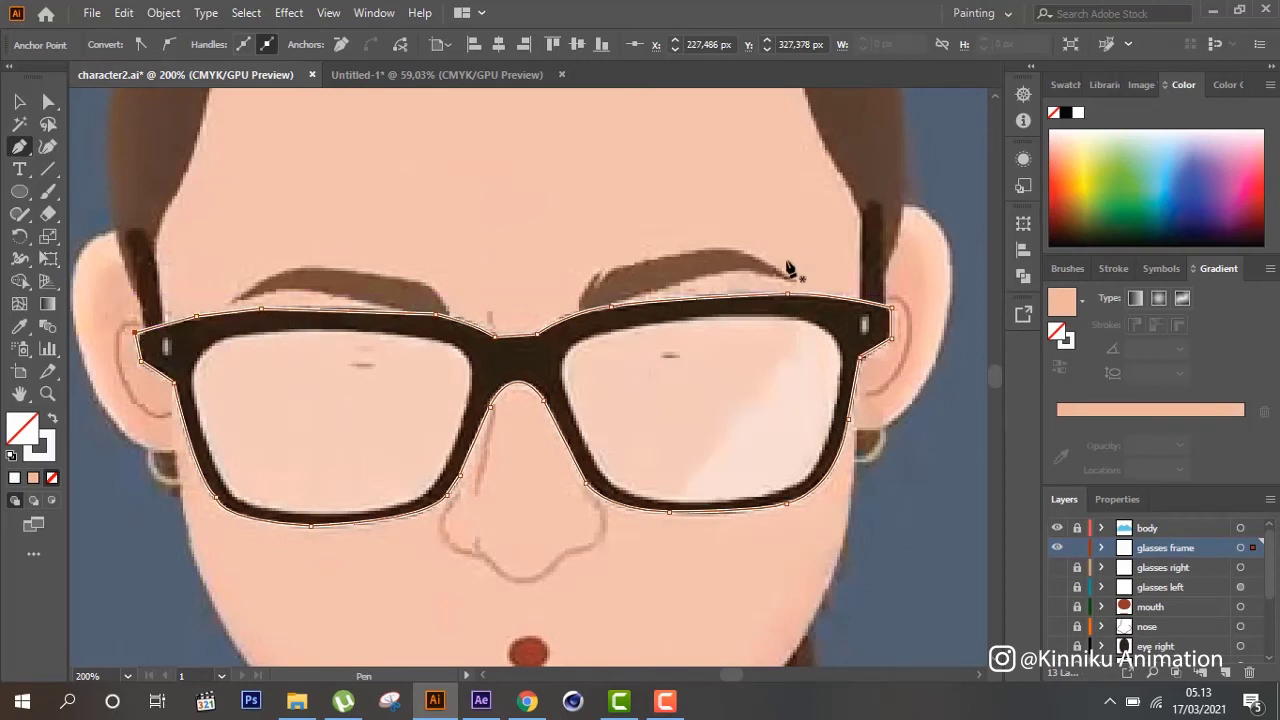
# Select the finished glasses frame outline with the Selection tool
pyautogui.click(19, 101)
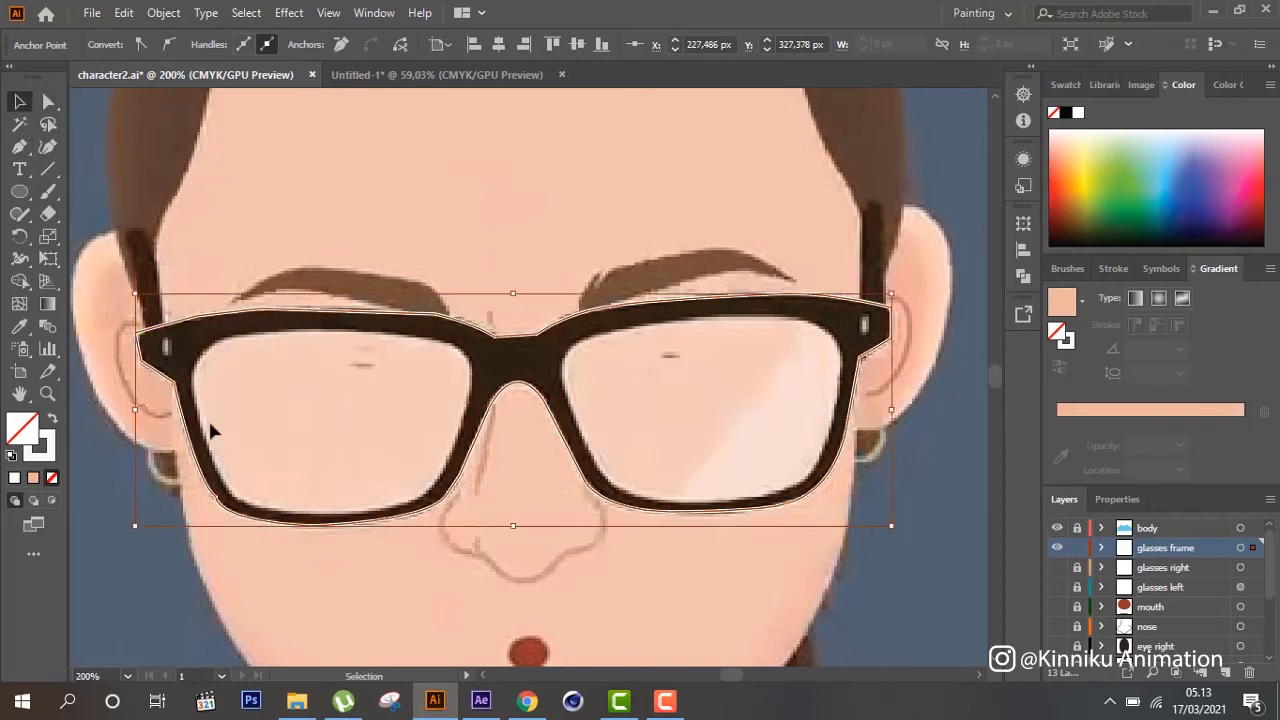
pyautogui.click(293, 552)
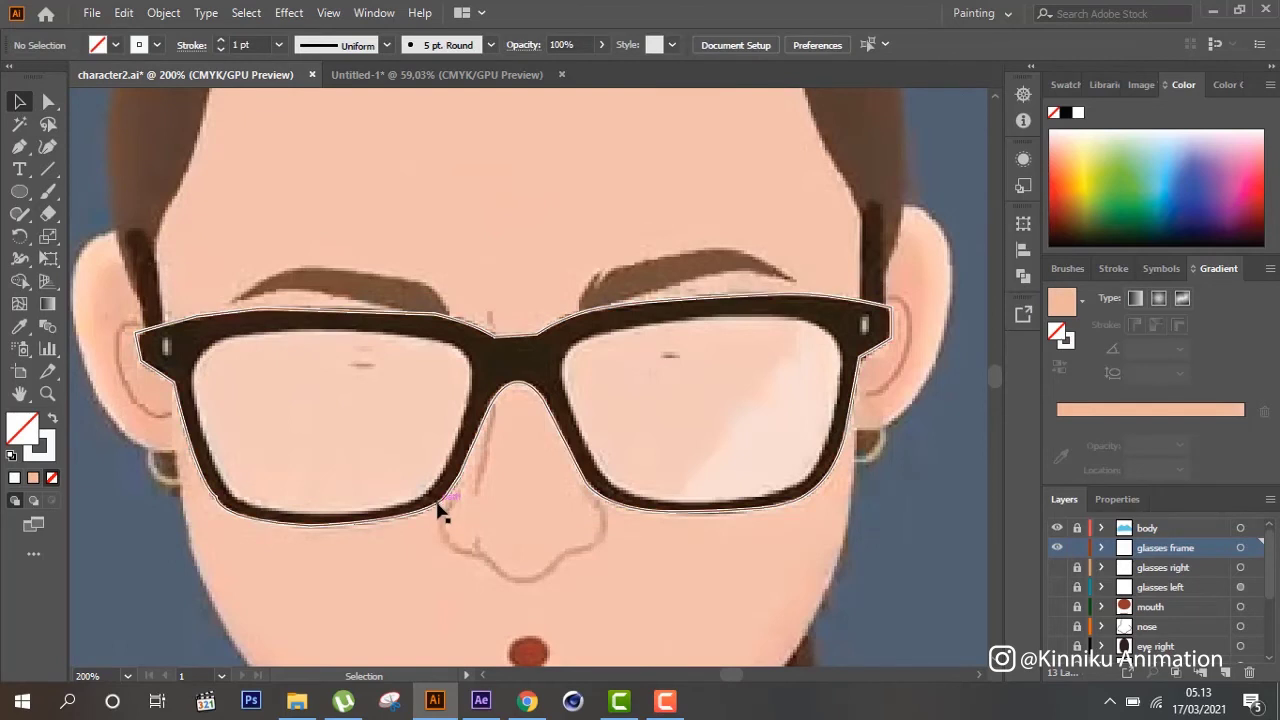
pyautogui.click(437, 508)
pyautogui.click(19, 326)
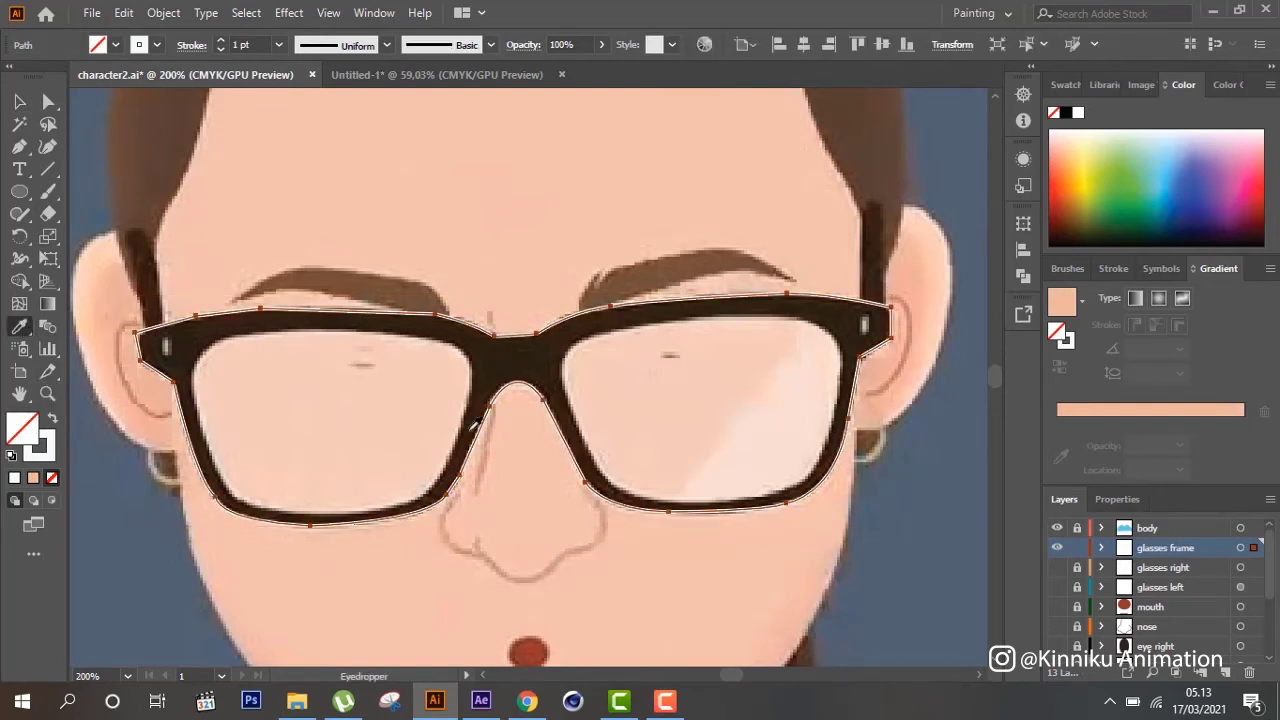
# Fill the frame outline with the sampled dark brown and show the glasses right layer
pyautogui.click(478, 410)
pyautogui.click(21, 103)
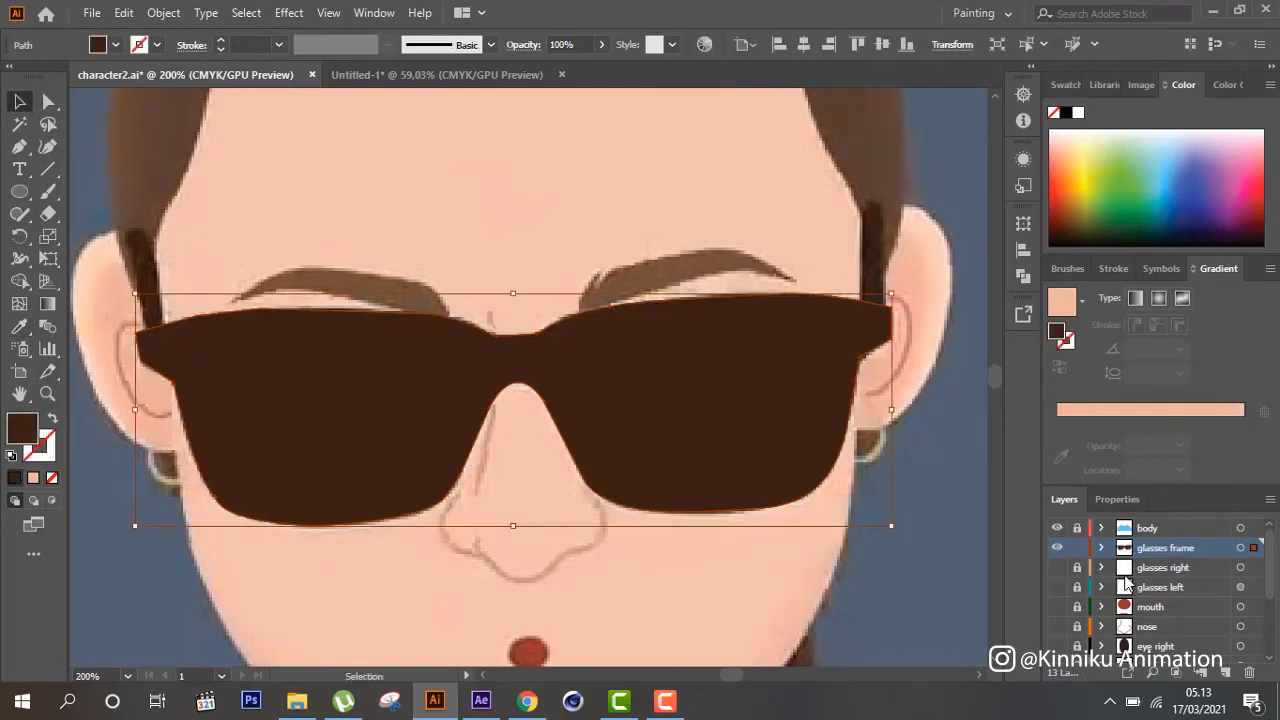
pyautogui.click(1057, 567)
# Toggle the frame layer's lock and visibility, then select the 22% left lens
pyautogui.click(1077, 548)
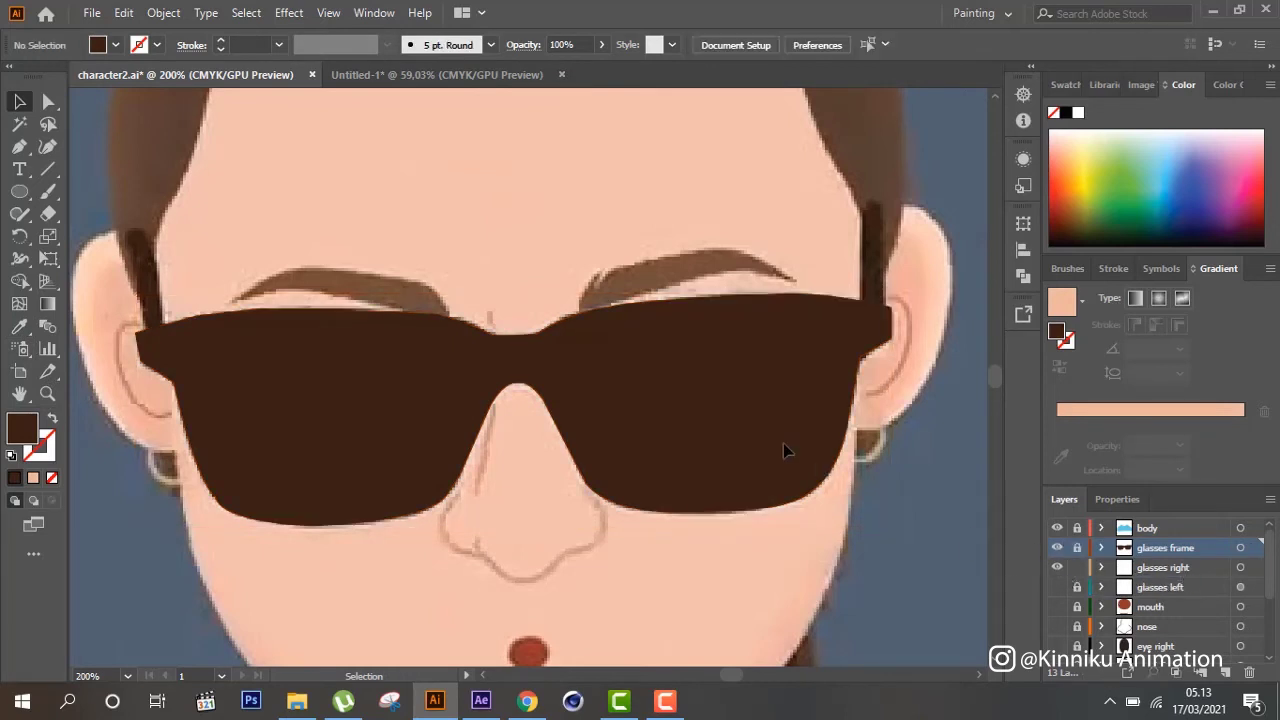
pyautogui.click(1057, 548)
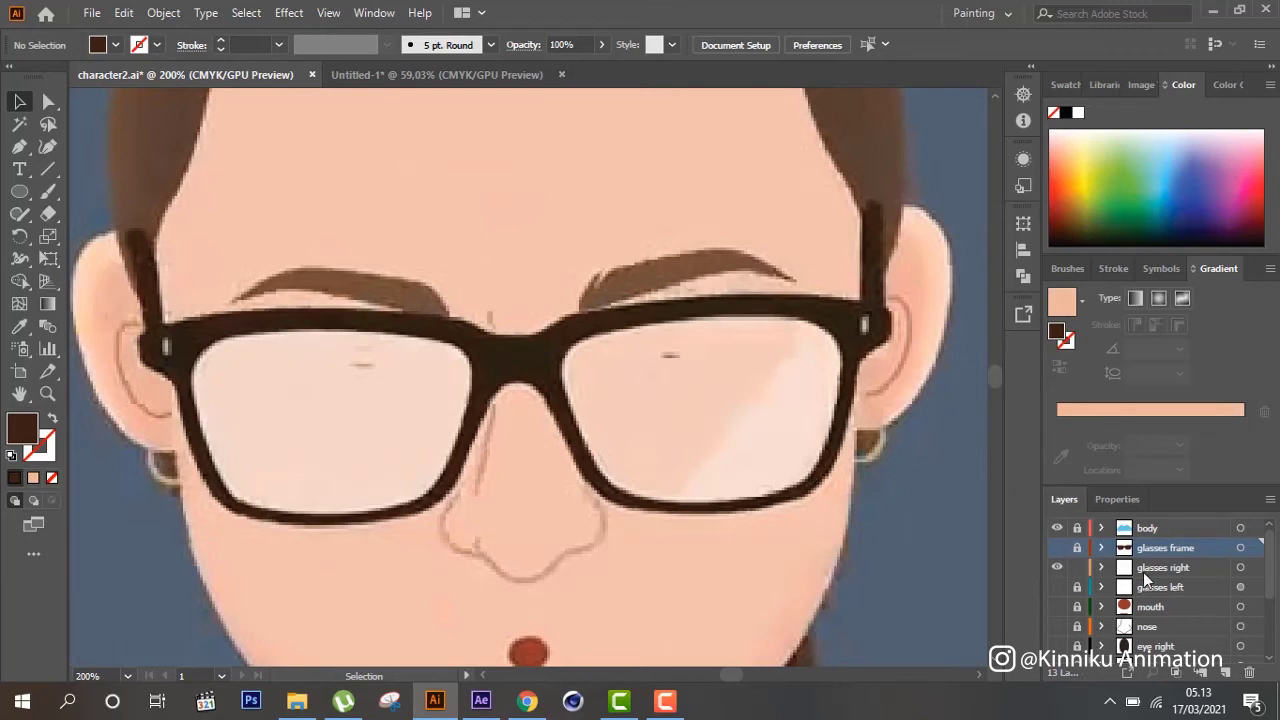
pyautogui.click(1241, 567)
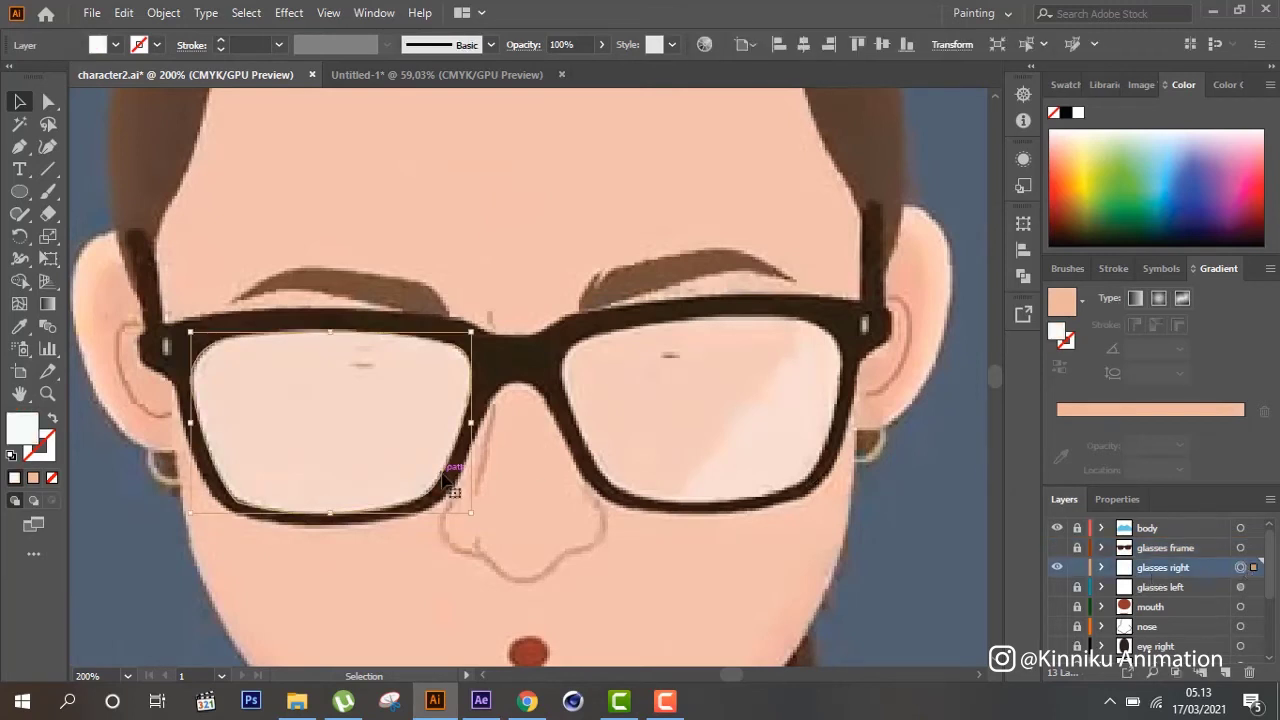
pyautogui.click(1079, 548)
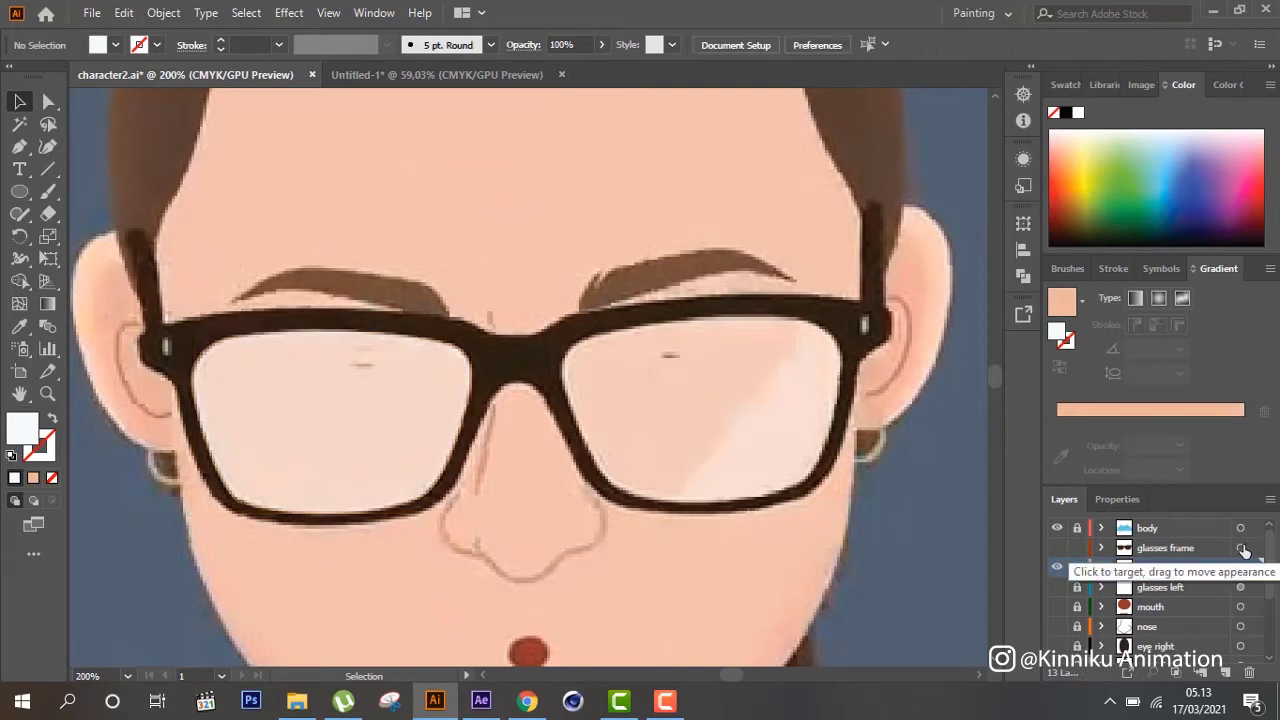
pyautogui.click(1057, 548)
pyautogui.click(1240, 548)
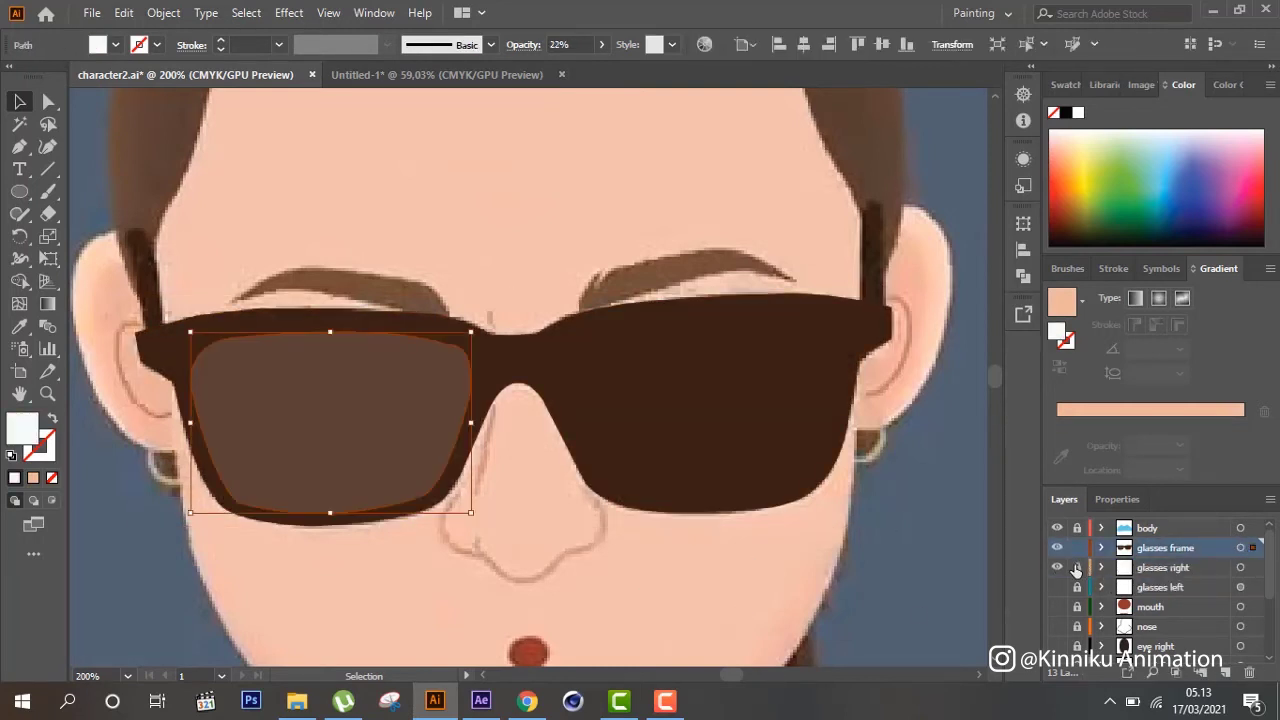
# Subtract the left lens from the brown frame with Pathfinder's Minus Front
pyautogui.scroll(-3, 1150, 590)
pyautogui.scroll(3, 1150, 590)
pyautogui.keyDown('shift'); pyautogui.click(580, 416); pyautogui.keyUp('shift')
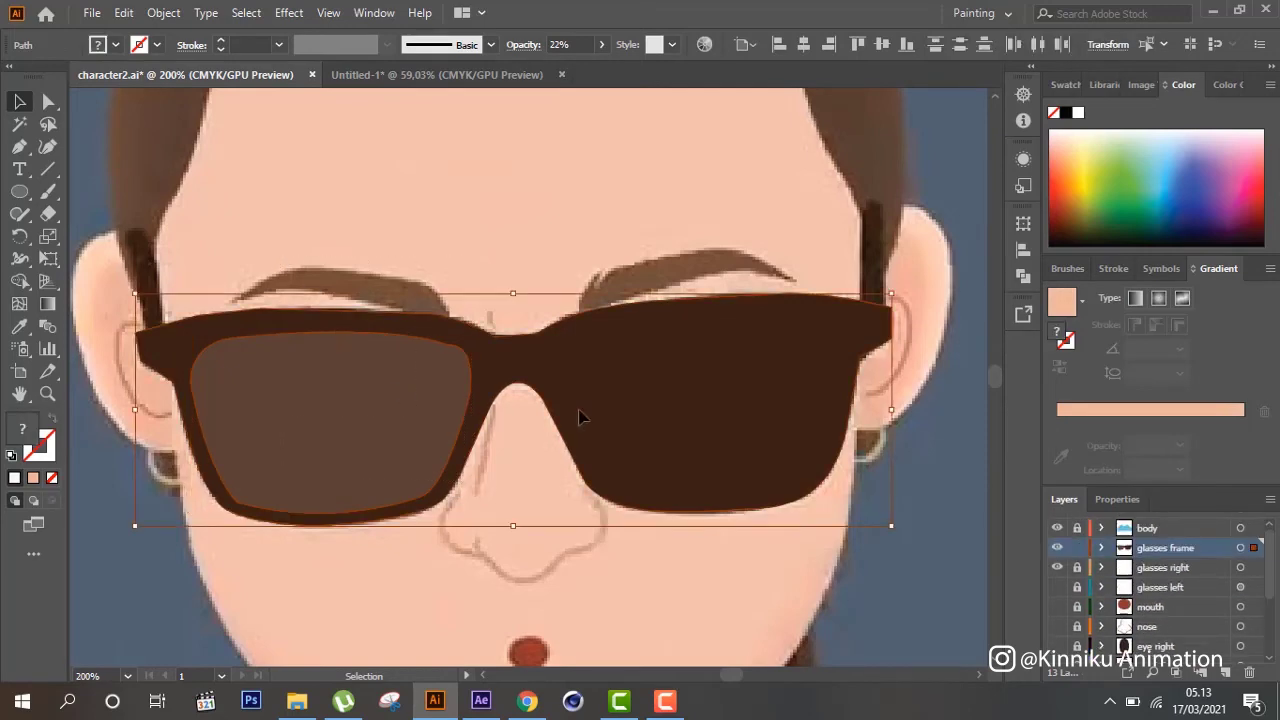
pyautogui.click(376, 14)
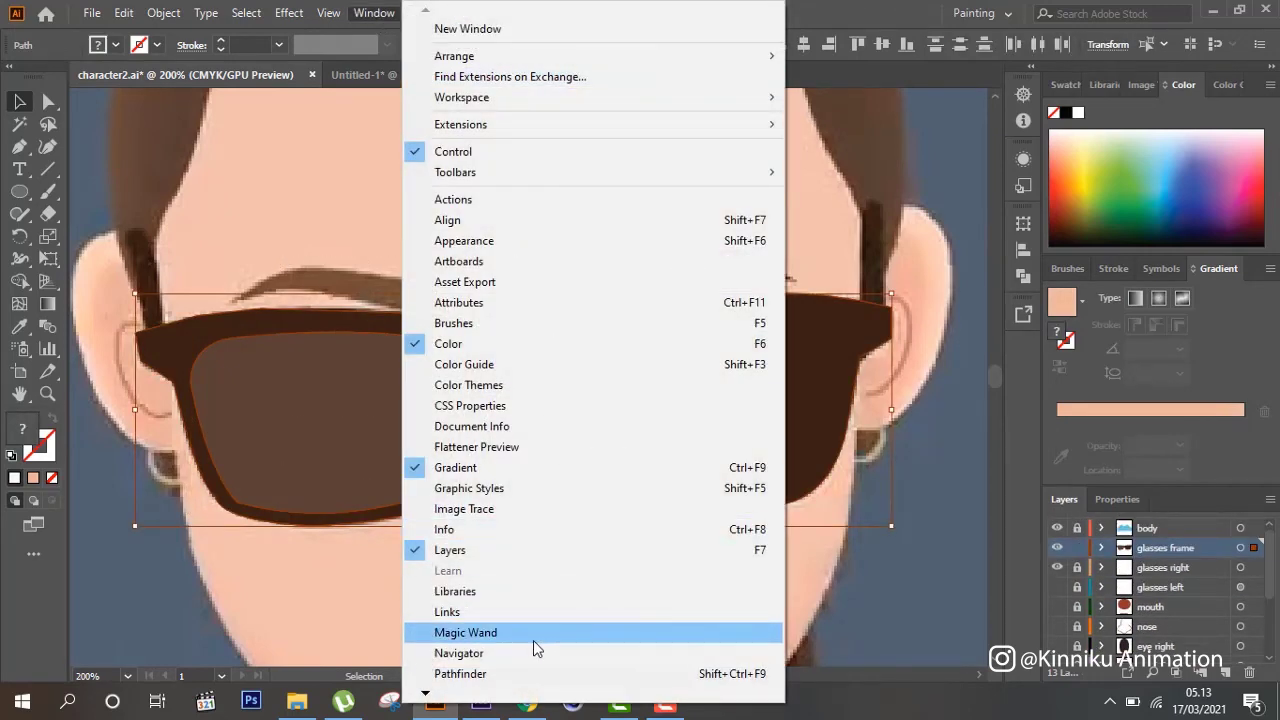
pyautogui.click(523, 670)
pyautogui.click(839, 265)
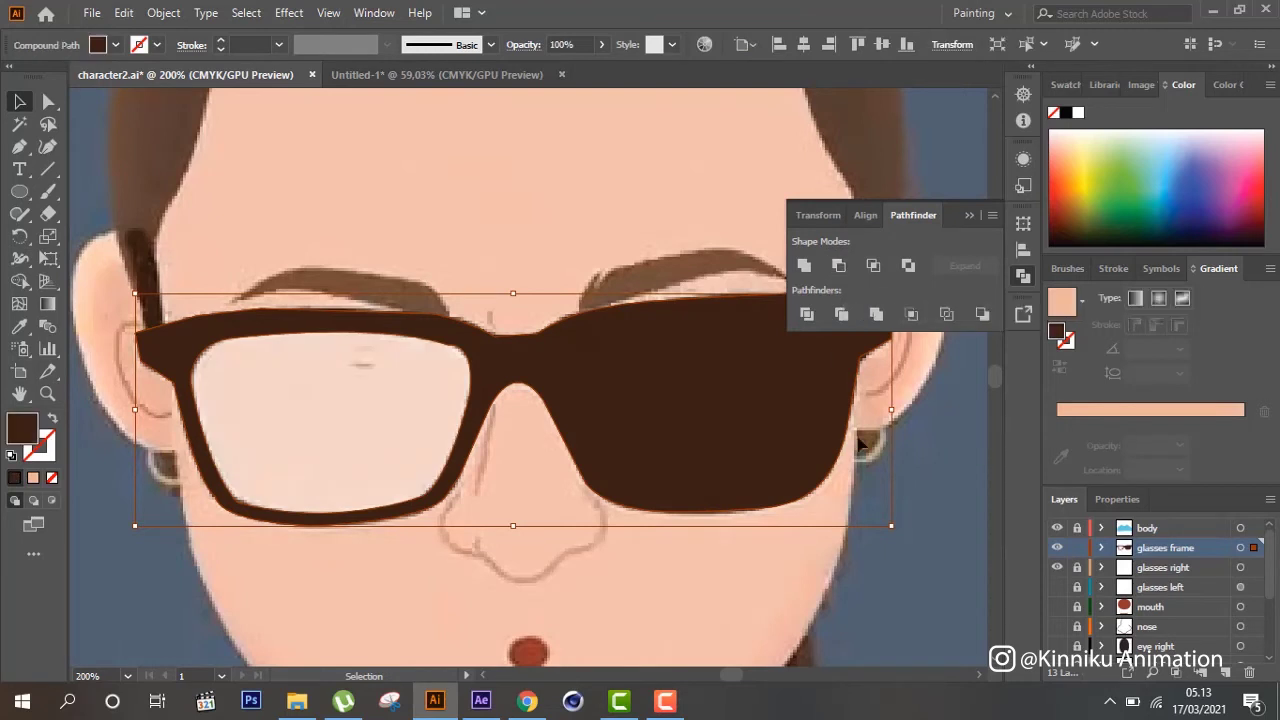
pyautogui.click(930, 549)
pyautogui.click(968, 216)
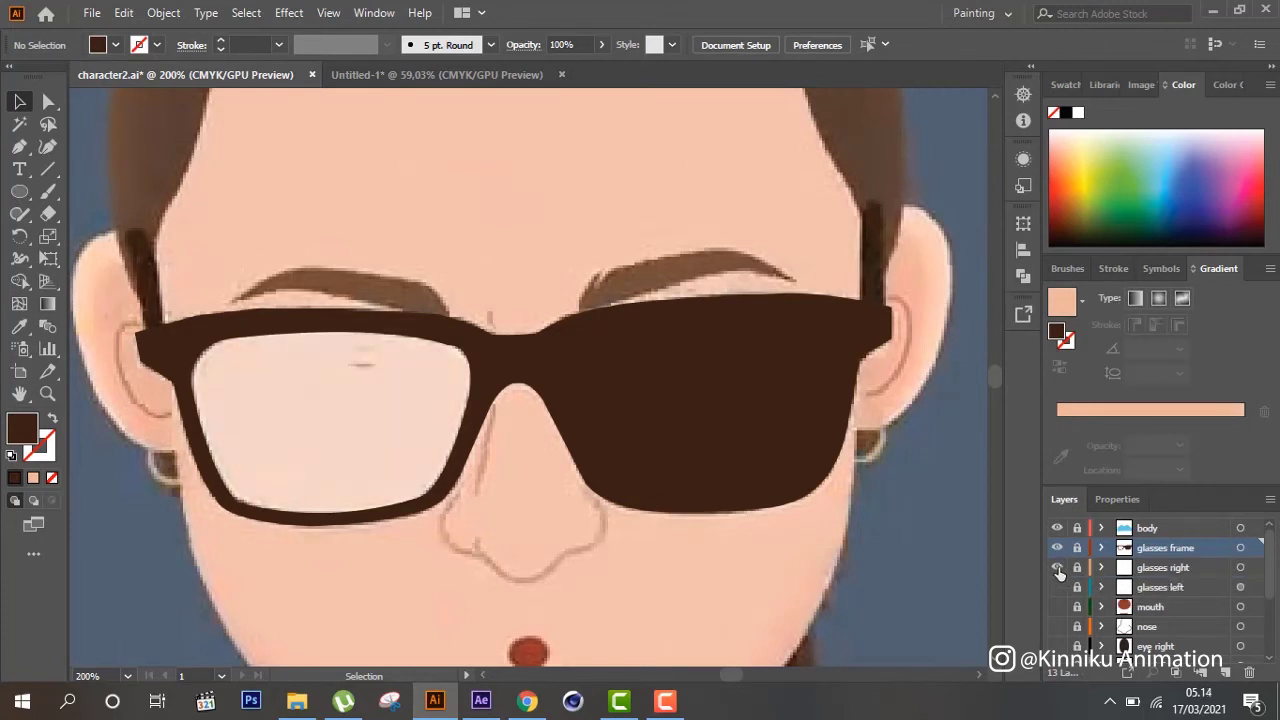
# Lock the glasses left layer and select the glasses frame together with the dark right lens
pyautogui.click(1240, 588)
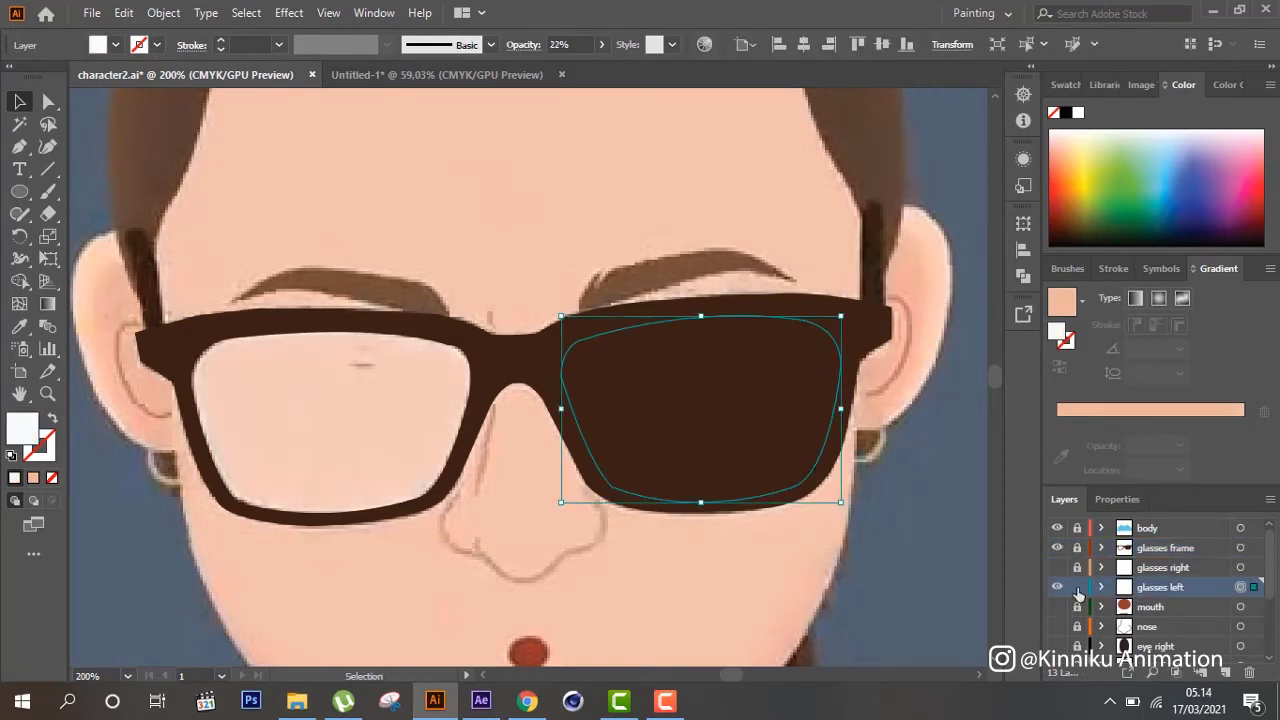
pyautogui.click(1077, 588)
pyautogui.click(1240, 548)
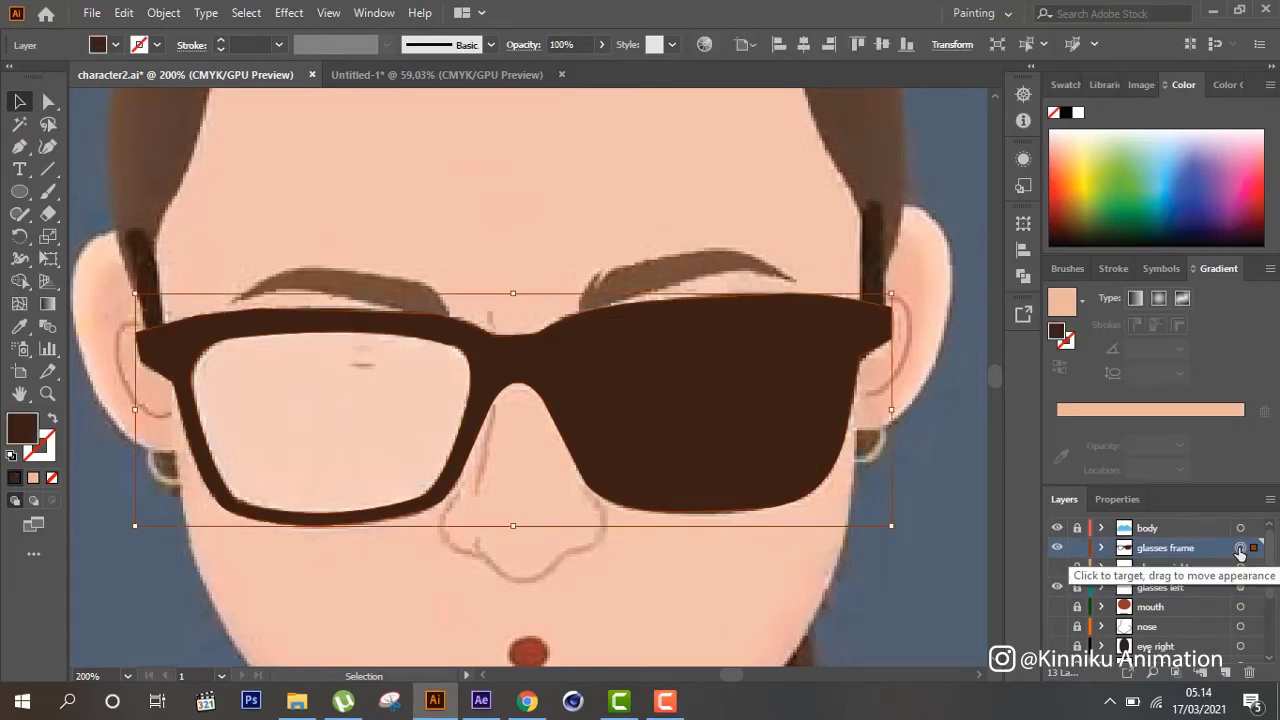
pyautogui.click(937, 517)
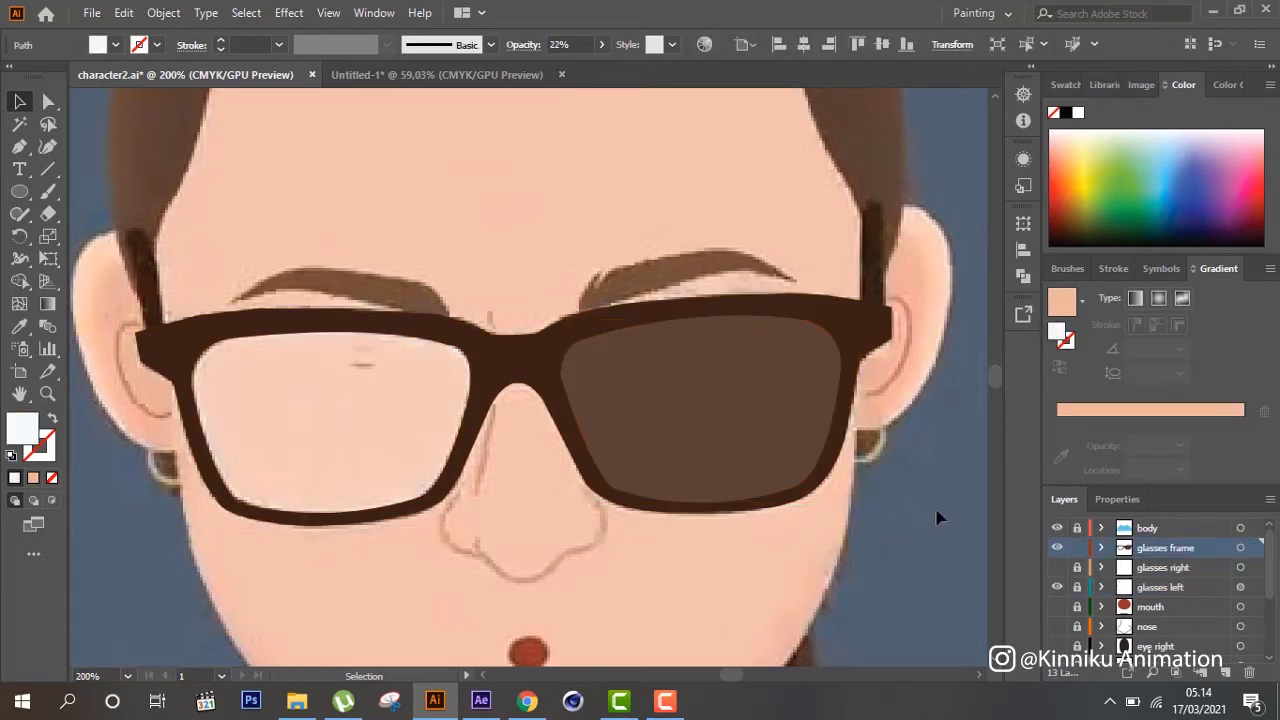
pyautogui.click(743, 380)
# Cut the lens out of the frame with Pathfinder Minus Front, then add a new layer
pyautogui.click(373, 14)
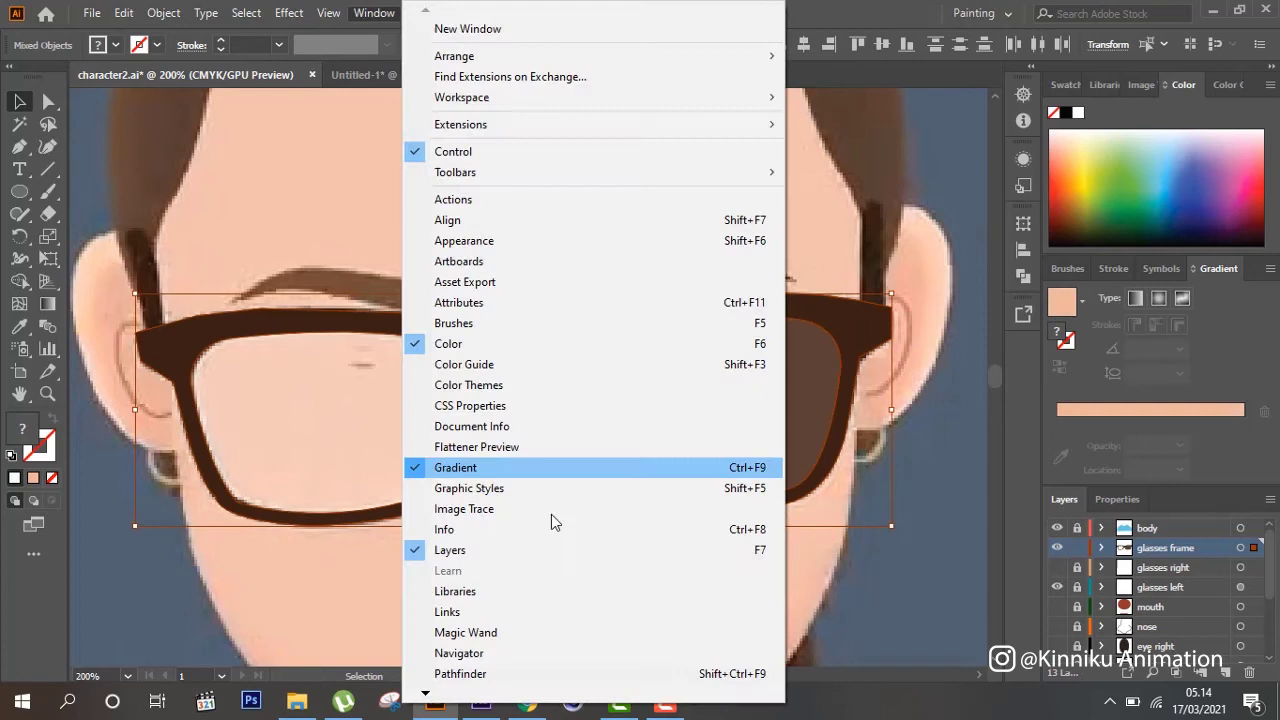
pyautogui.click(529, 677)
pyautogui.click(840, 267)
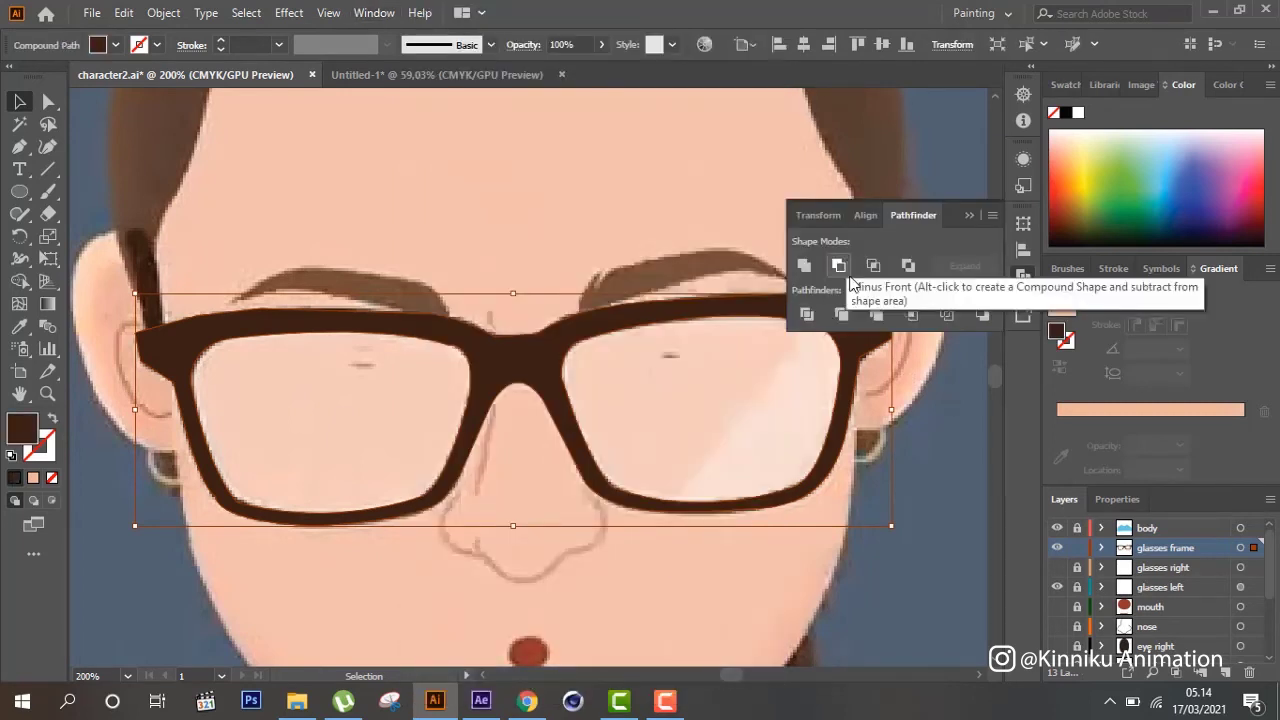
pyautogui.click(931, 603)
pyautogui.click(968, 216)
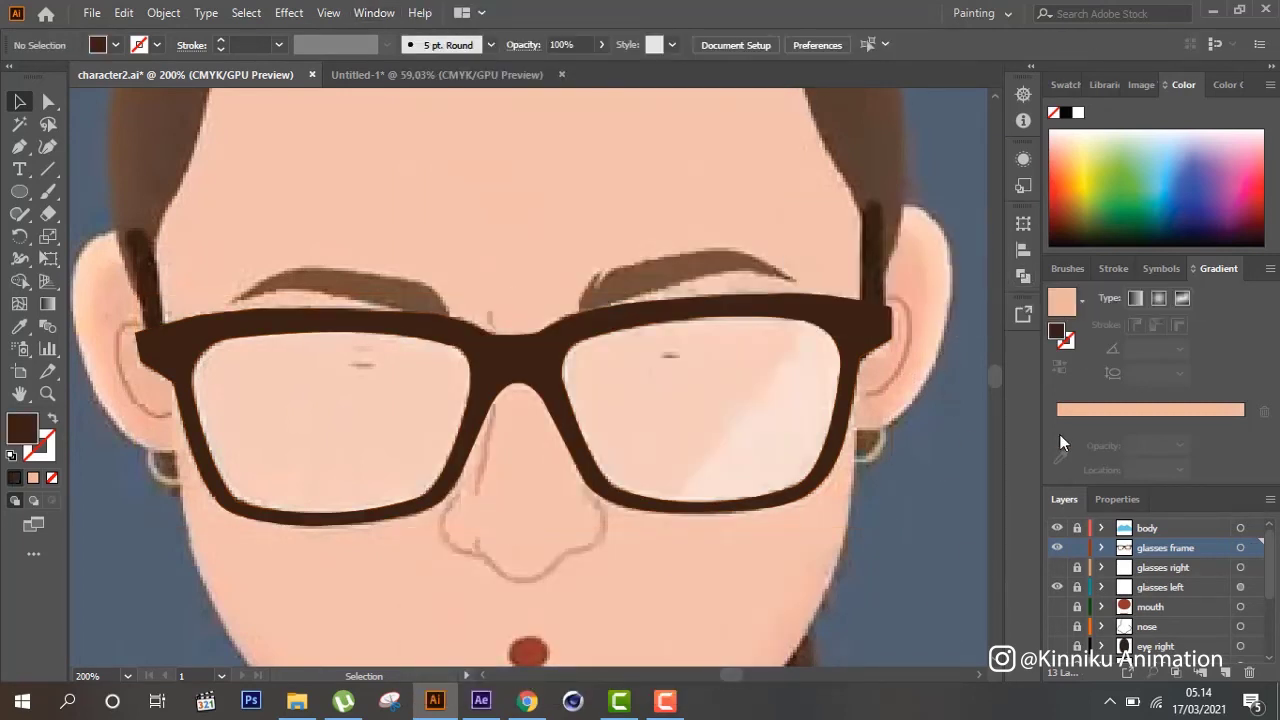
pyautogui.click(1057, 549)
pyautogui.click(1226, 672)
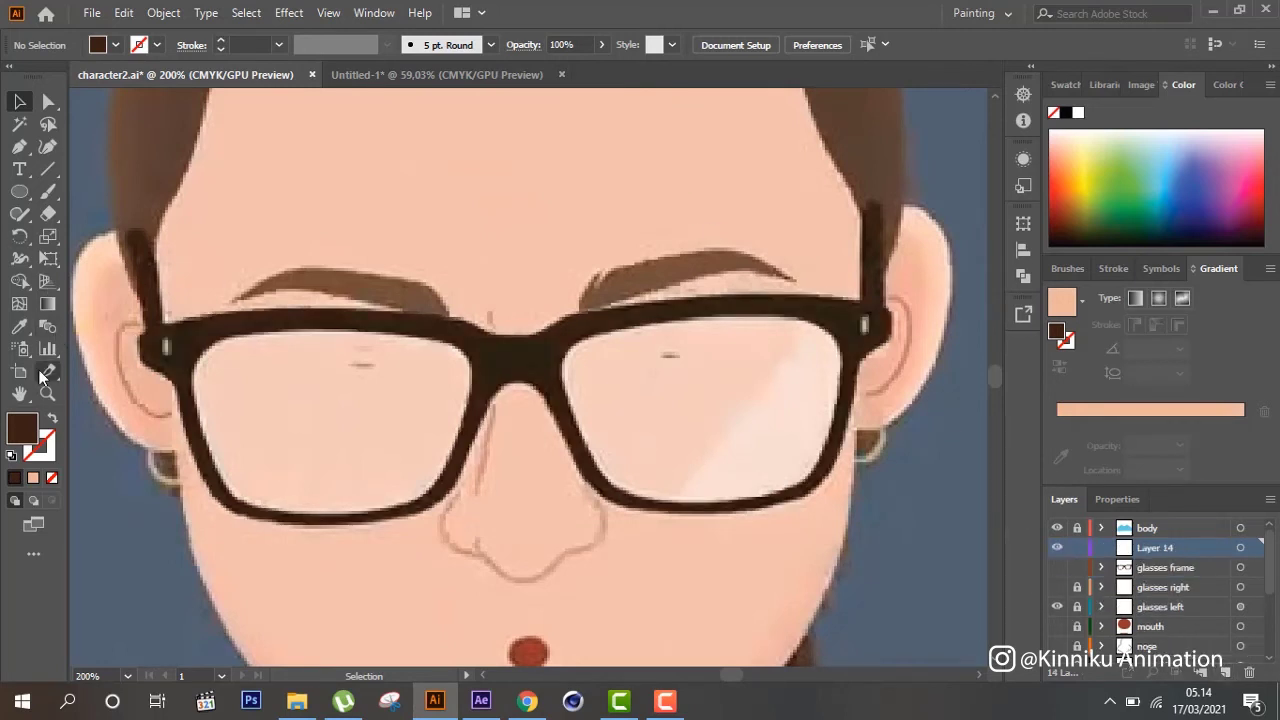
# Draw a small white (#ffffff) highlight shape on the right end of the glasses frame
pyautogui.click(47, 393)
pyautogui.moveTo(846, 301)
pyautogui.mouseDown()
pyautogui.moveTo(872, 355)
pyautogui.moveTo(871, 322)
pyautogui.mouseUp()
pyautogui.click(19, 146)
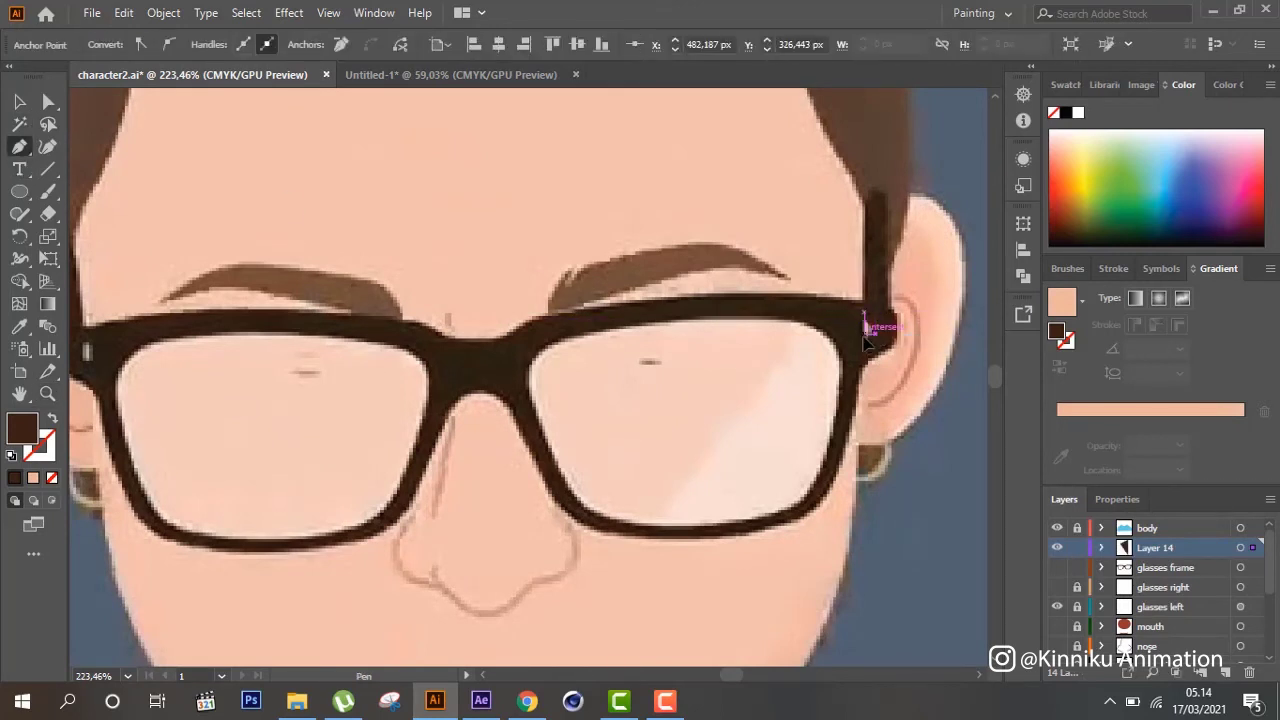
pyautogui.click(877, 311)
pyautogui.click(877, 334)
pyautogui.click(865, 334)
pyautogui.click(864, 316)
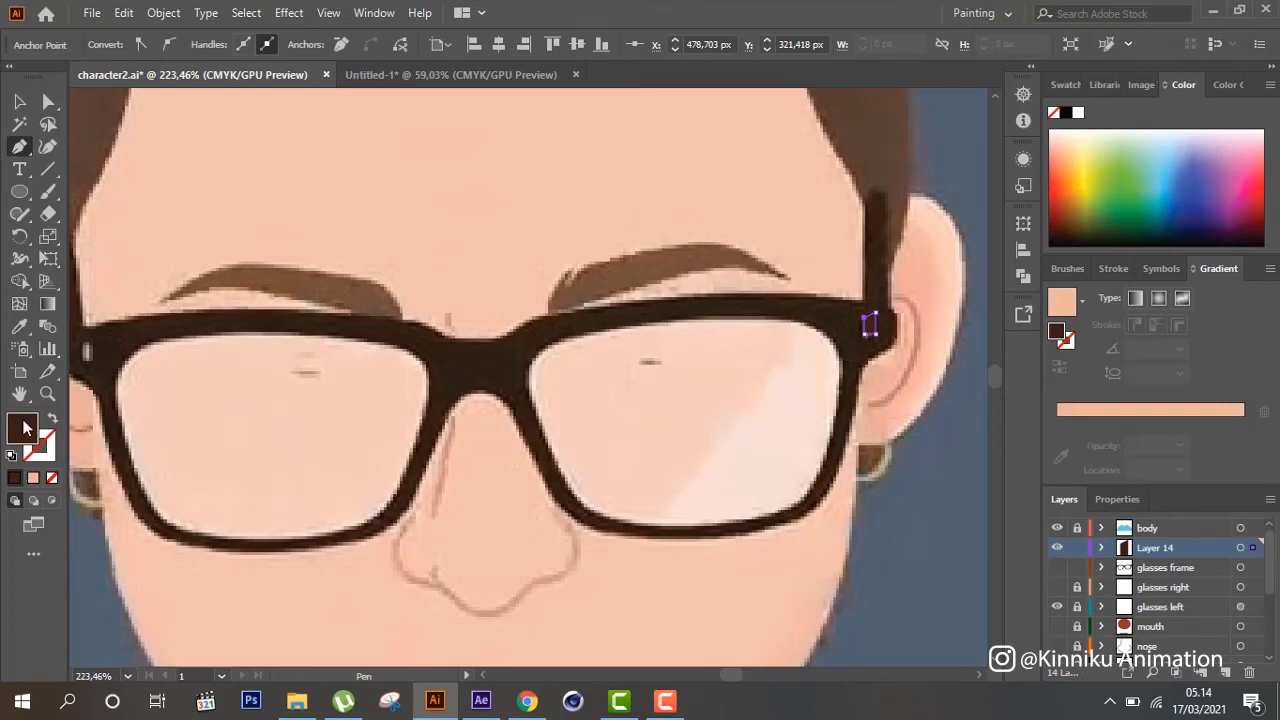
pyautogui.doubleClick(25, 428)
pyautogui.click(394, 224)
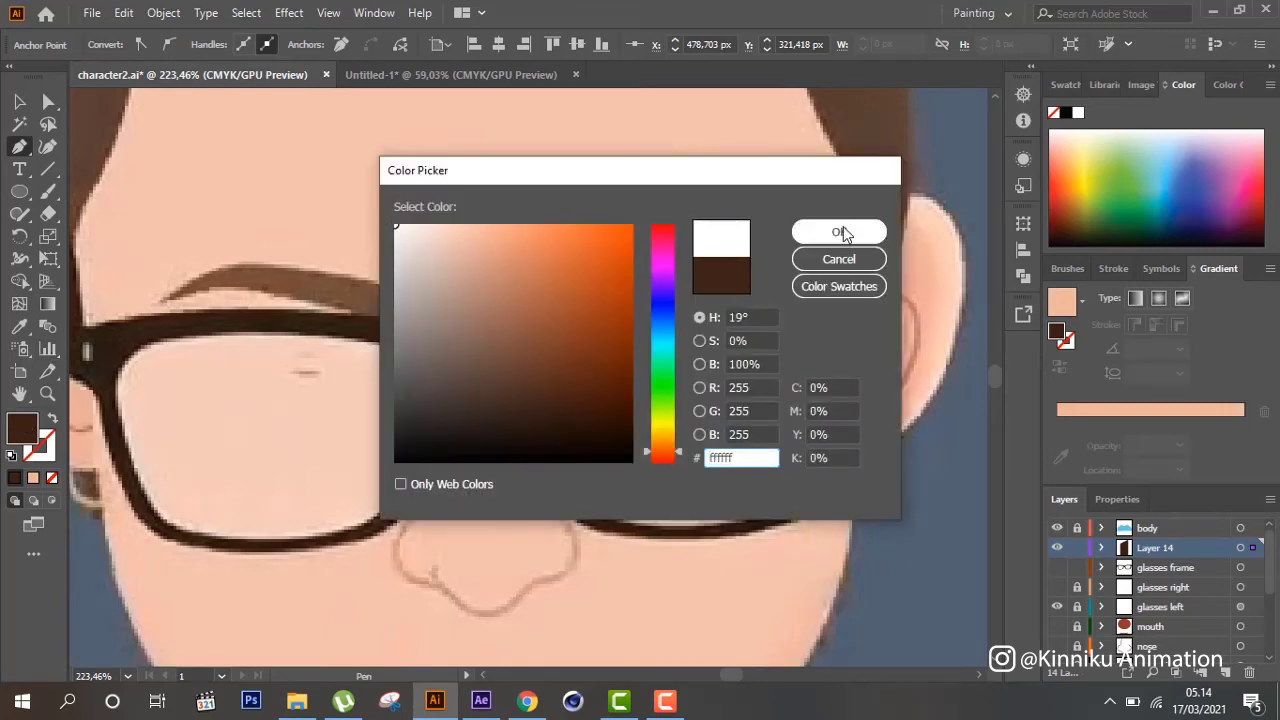
pyautogui.click(839, 231)
# Draw a matching small white highlight shape at the frame's left hinge
pyautogui.click(19, 101)
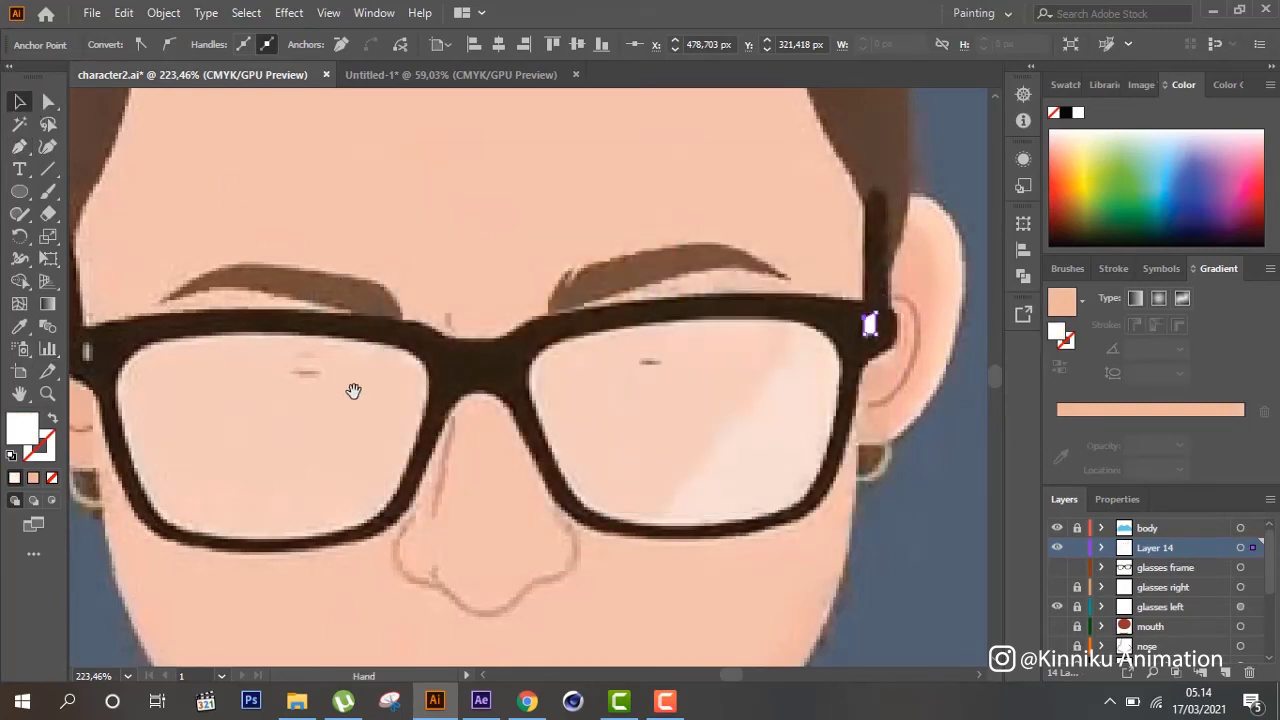
pyautogui.moveTo(351, 391); pyautogui.dragTo(597, 403)
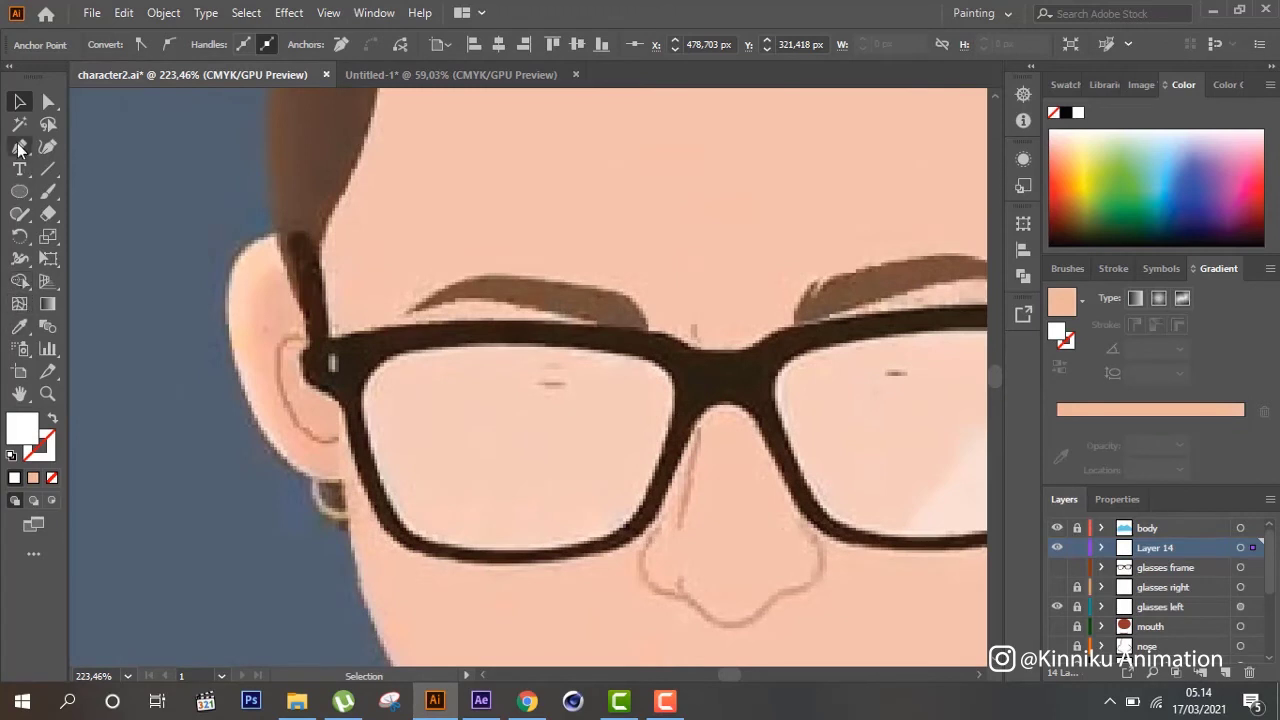
pyautogui.click(19, 146)
pyautogui.moveTo(333, 360); pyautogui.dragTo(338, 376)
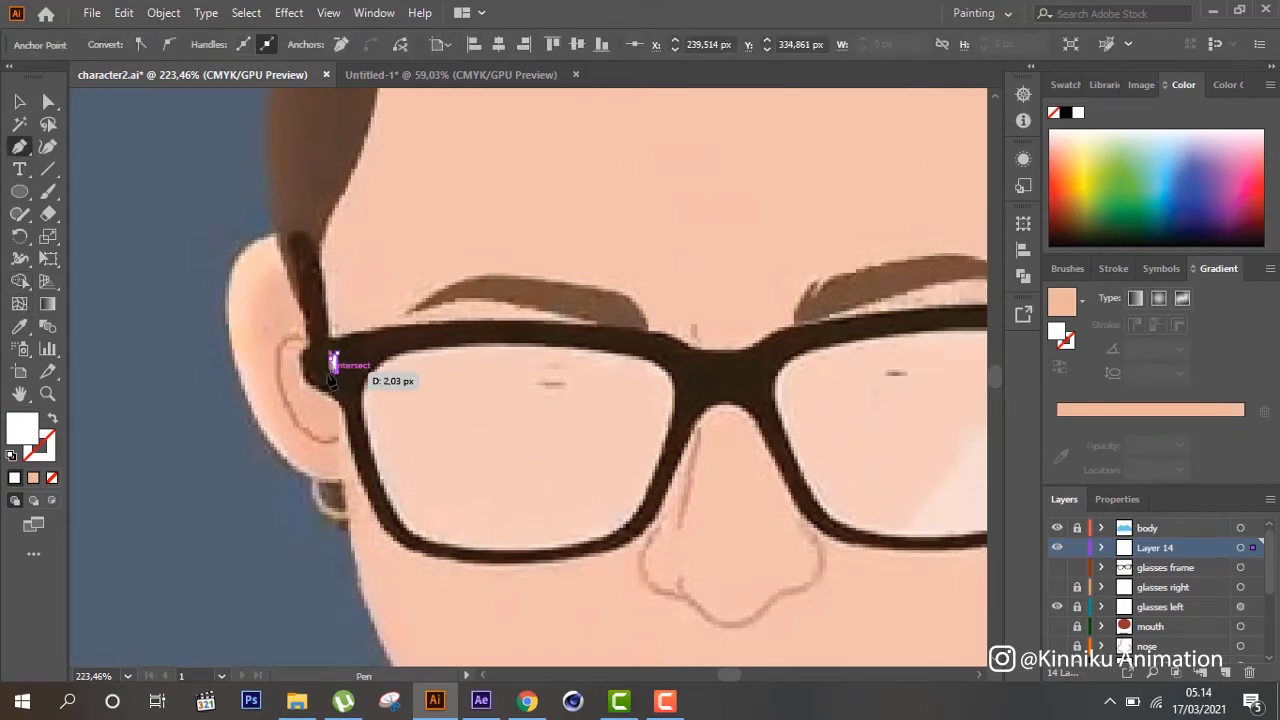
pyautogui.moveTo(338, 376); pyautogui.dragTo(336, 358)
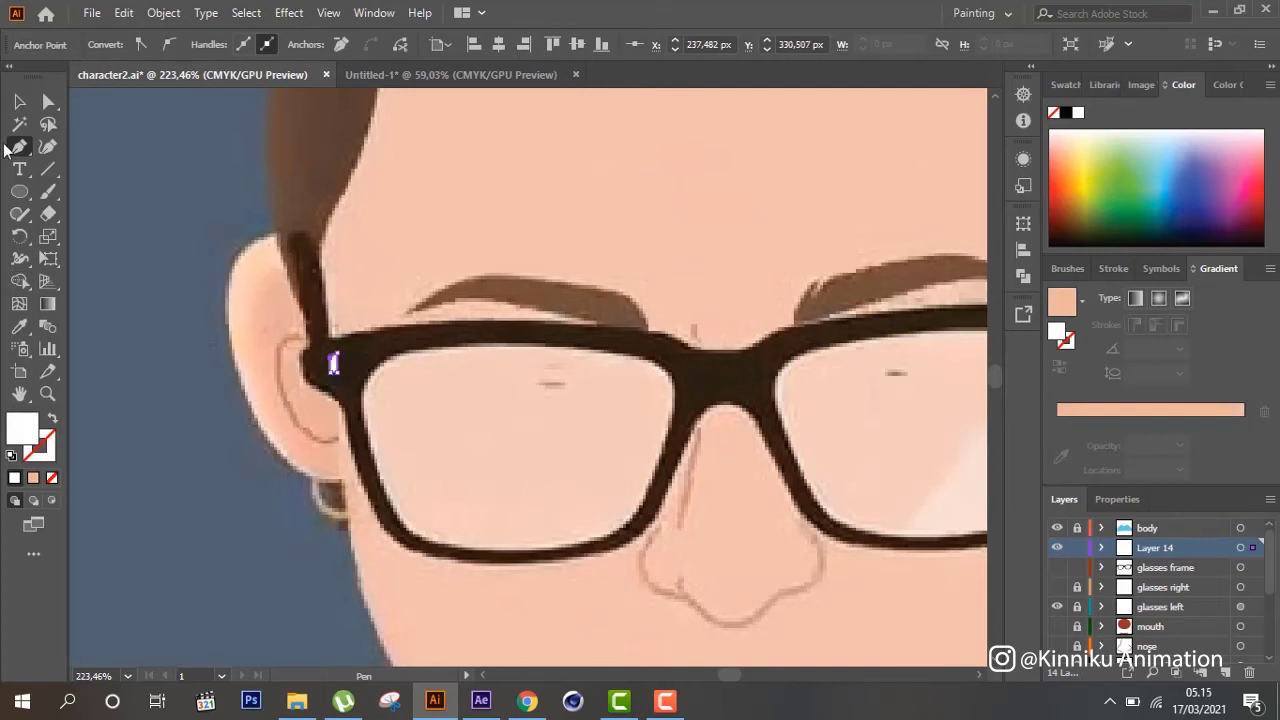
pyautogui.press('v')
pyautogui.click(232, 564)
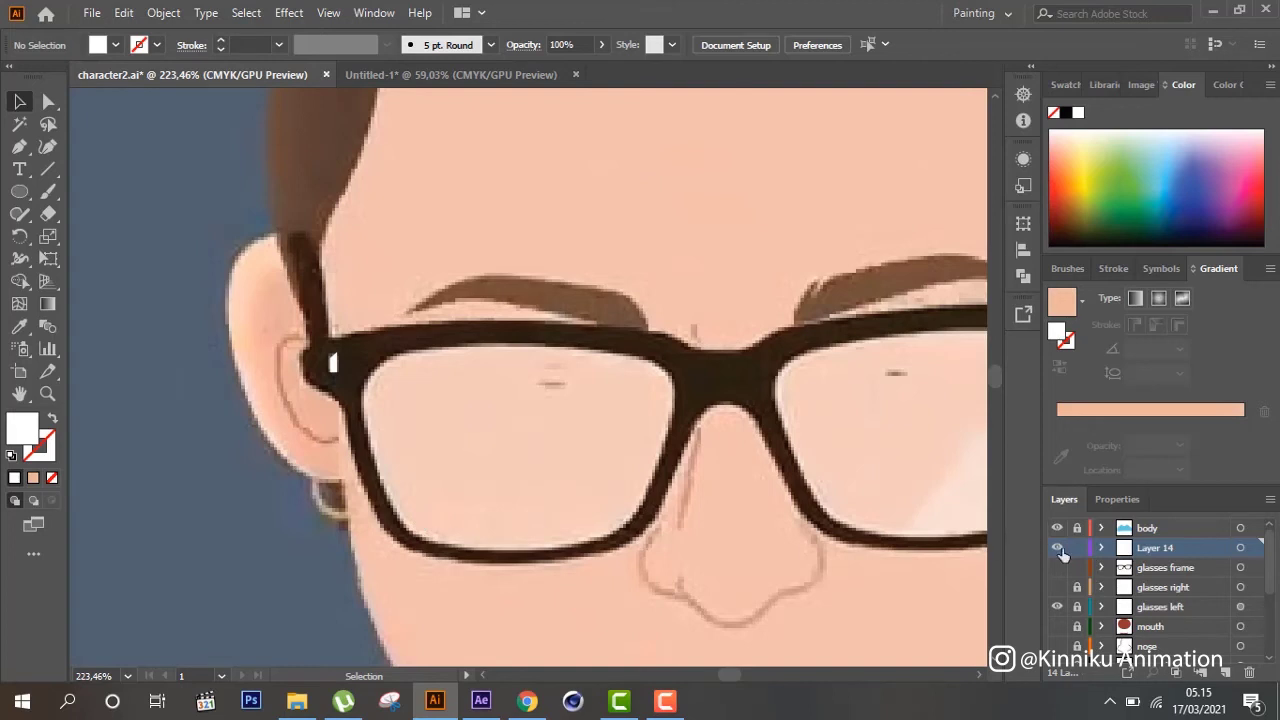
# Lock the glasses frame layer, hide it, and make the new layer active
pyautogui.click(1242, 549)
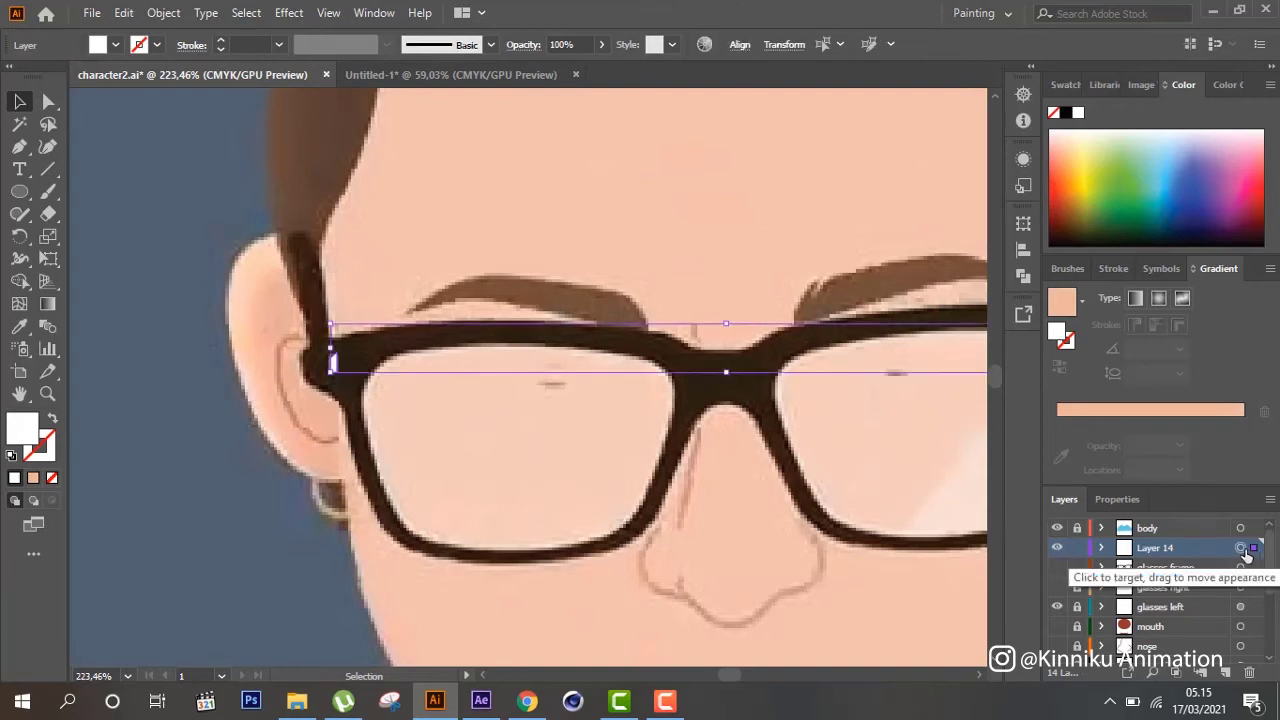
pyautogui.click(1160, 569)
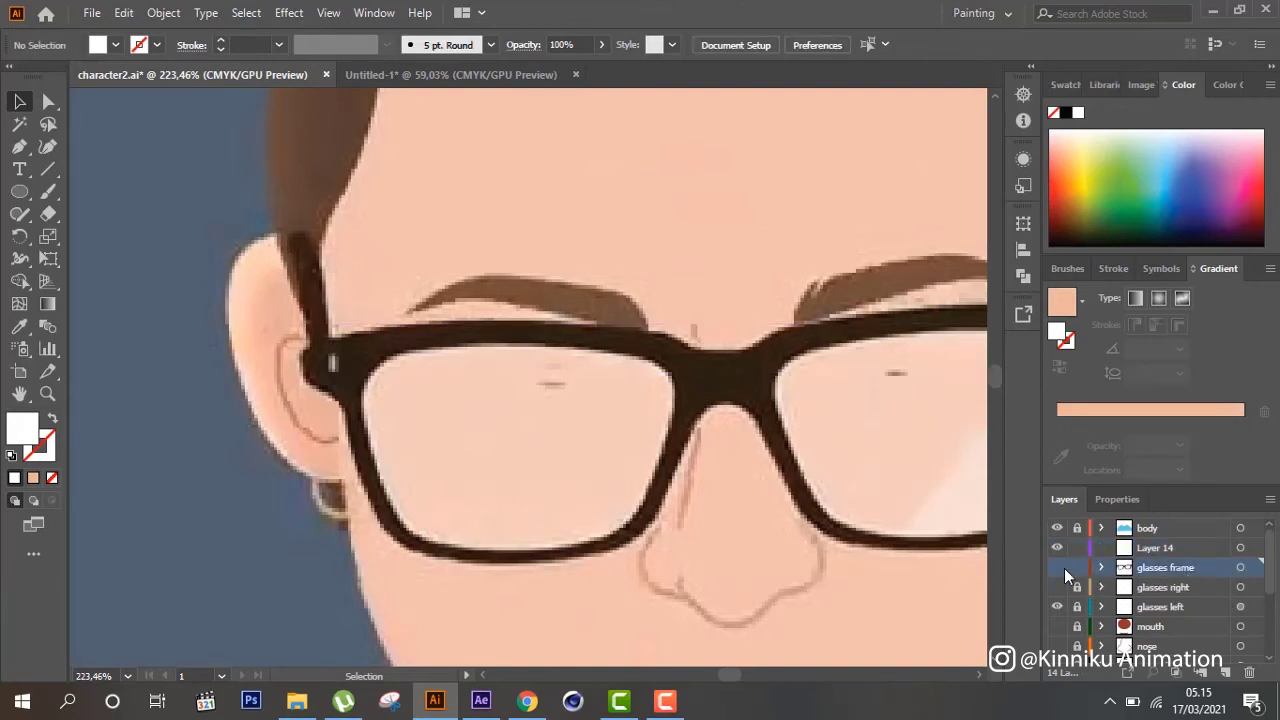
pyautogui.click(1058, 567)
pyautogui.click(1241, 568)
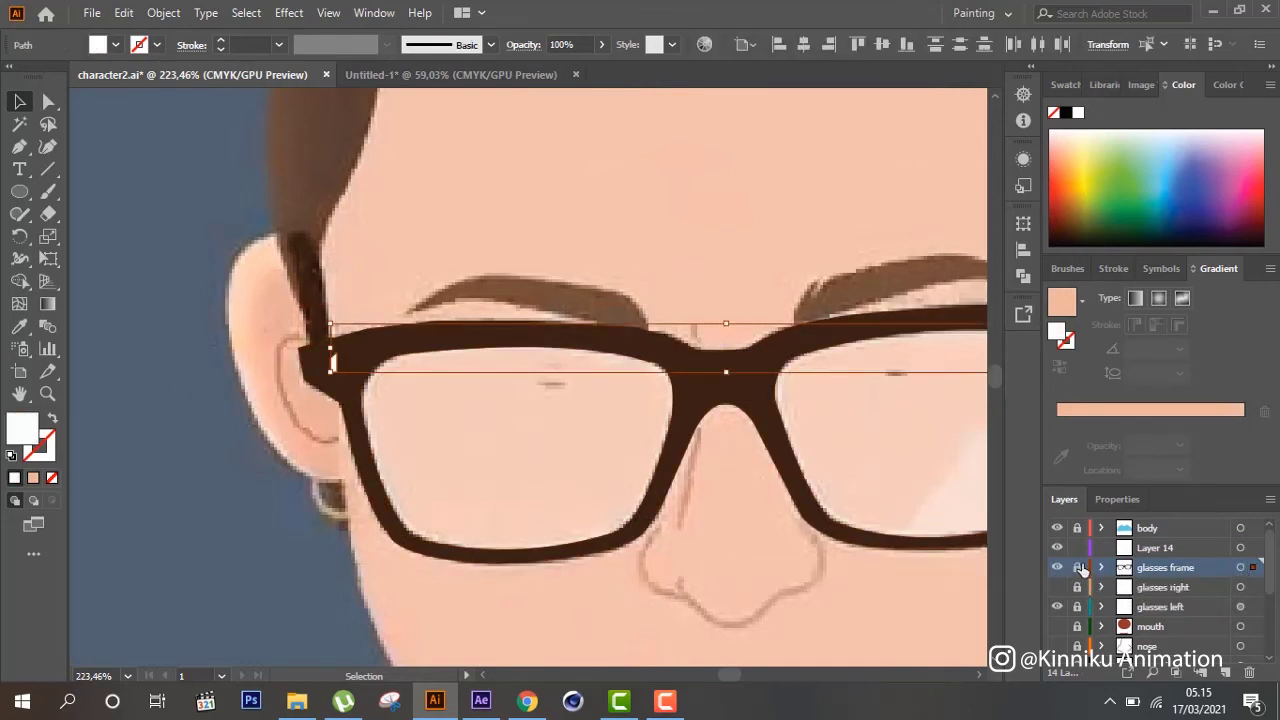
pyautogui.click(1078, 567)
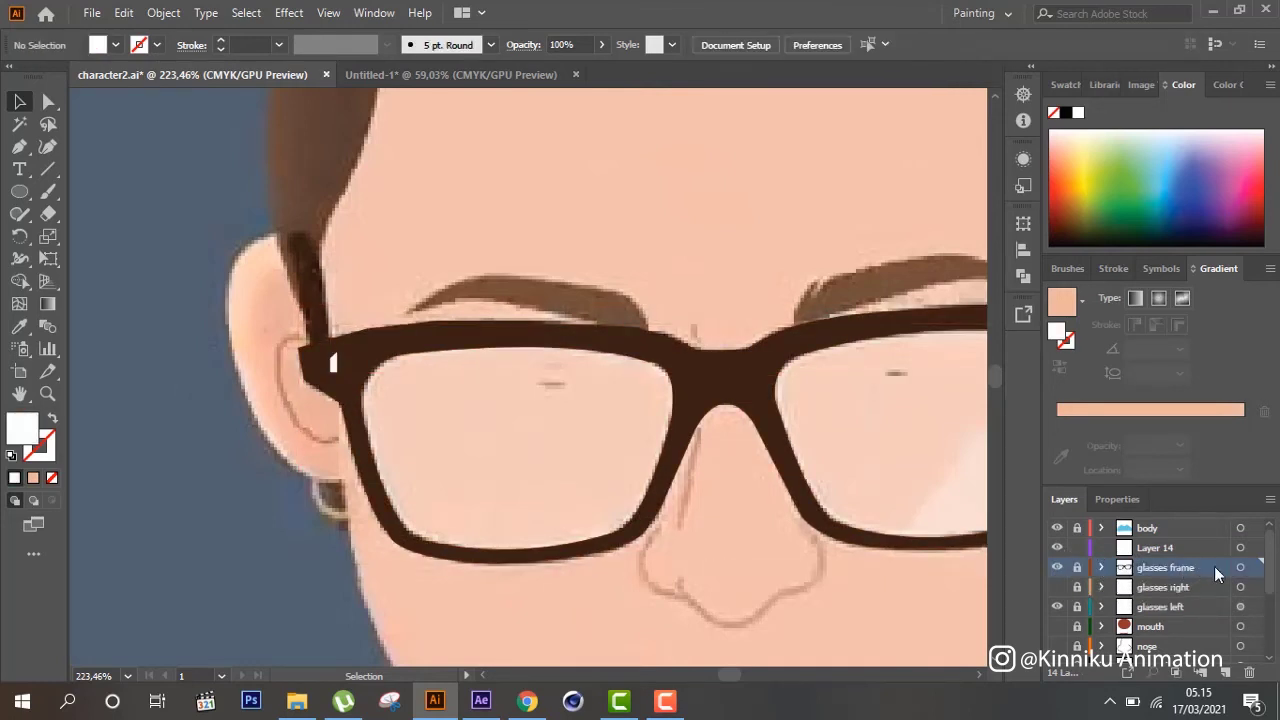
pyautogui.click(1240, 548)
pyautogui.click(1058, 567)
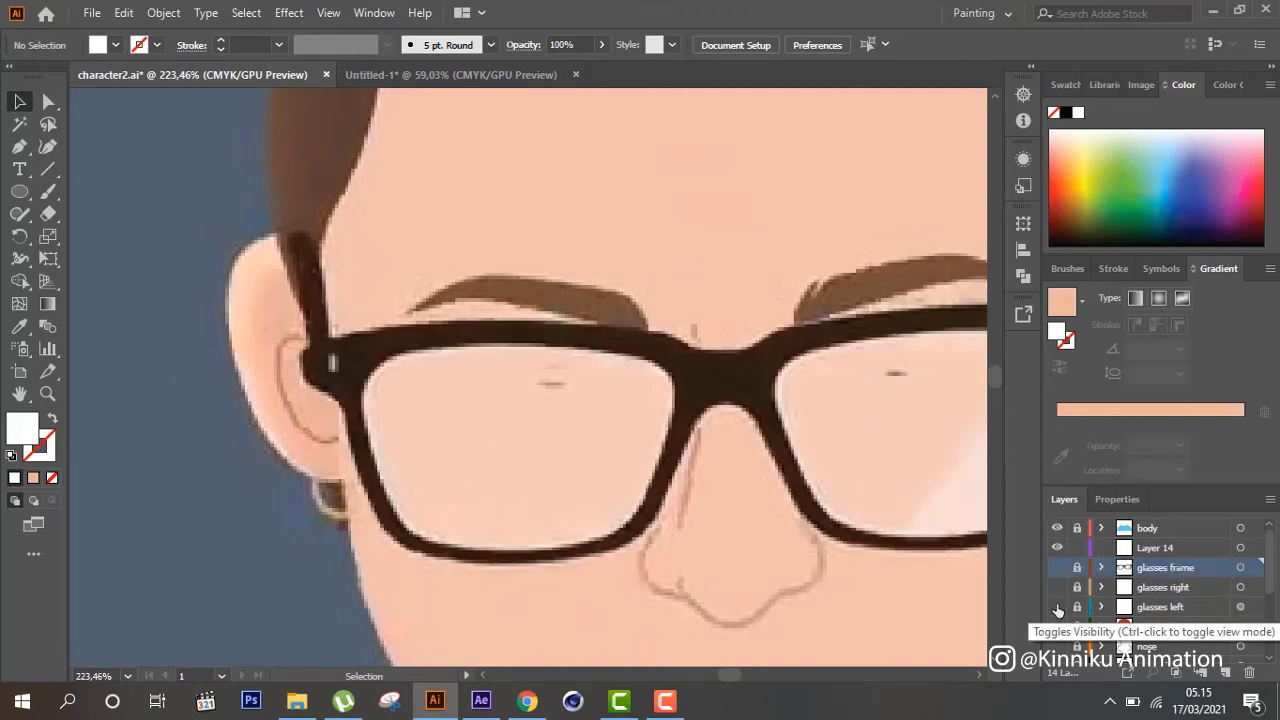
pyautogui.click(1160, 558)
# Zoom out to the whole head and rename Layer 14 to 'hair'
pyautogui.moveTo(863, 506)
pyautogui.mouseDown()
pyautogui.moveTo(713, 718)
pyautogui.moveTo(748, 719)
pyautogui.mouseUp()
pyautogui.hotkey('ctrl', '-')
pyautogui.hotkey('ctrl', '-')
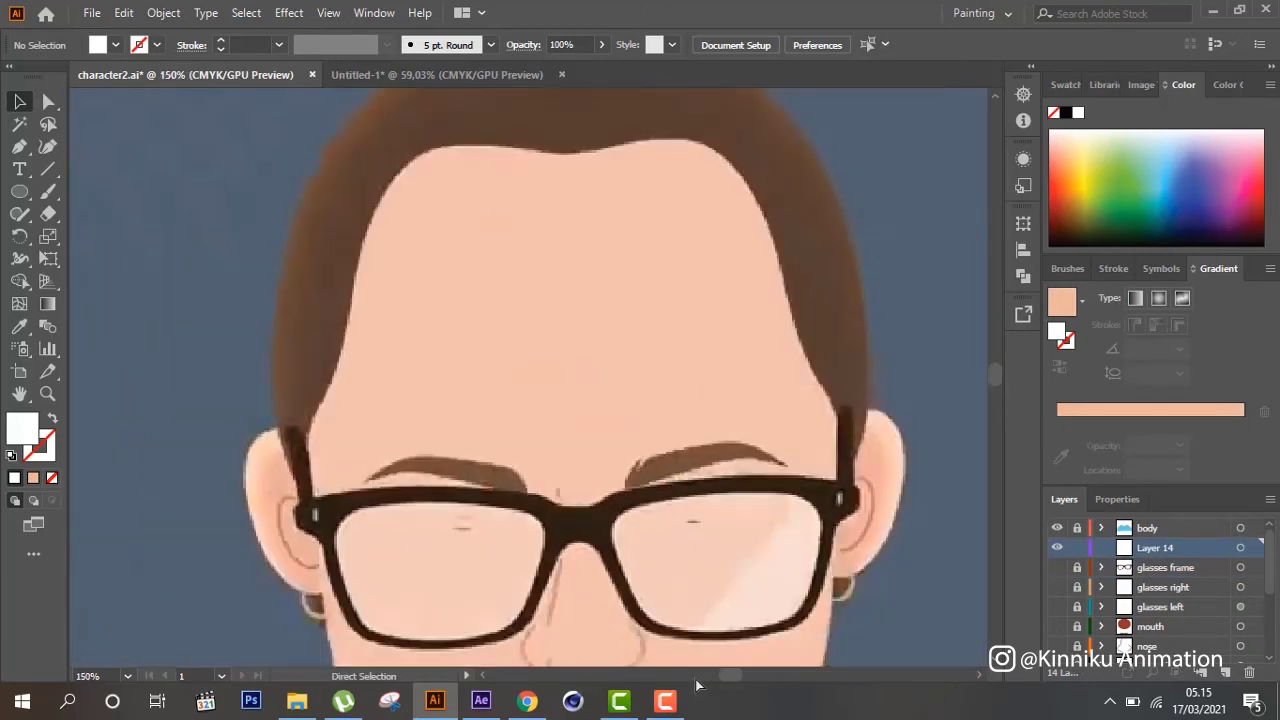
pyautogui.doubleClick(1141, 555)
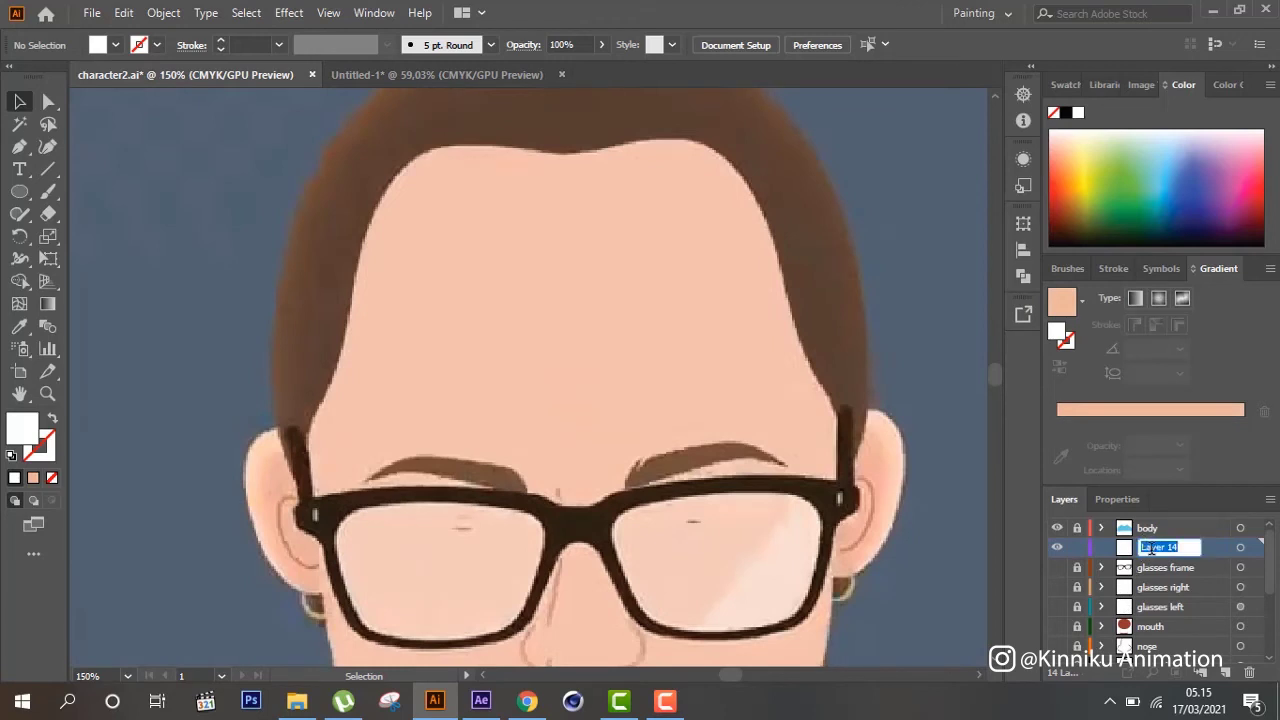
pyautogui.write('ha')
pyautogui.press('Return')
pyautogui.scroll(3, 300, 302)
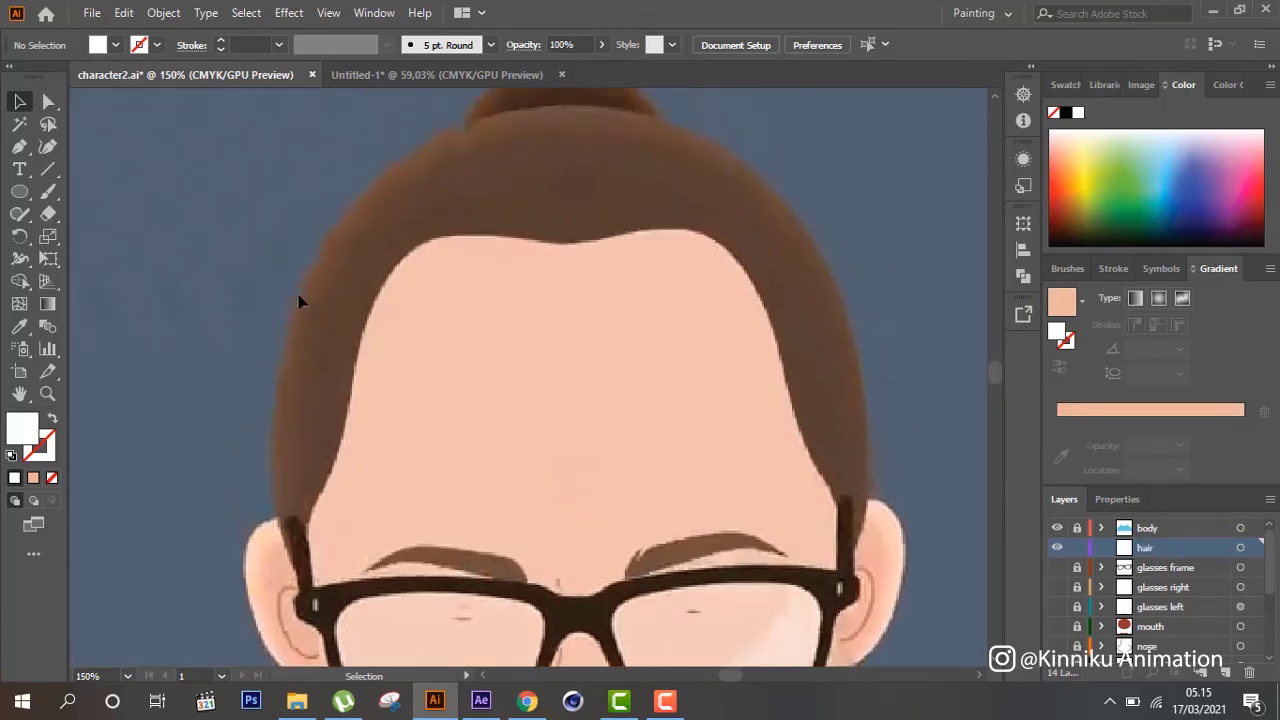
# Show the glasses frame and the other layers again and select the frame artwork
pyautogui.click(19, 146)
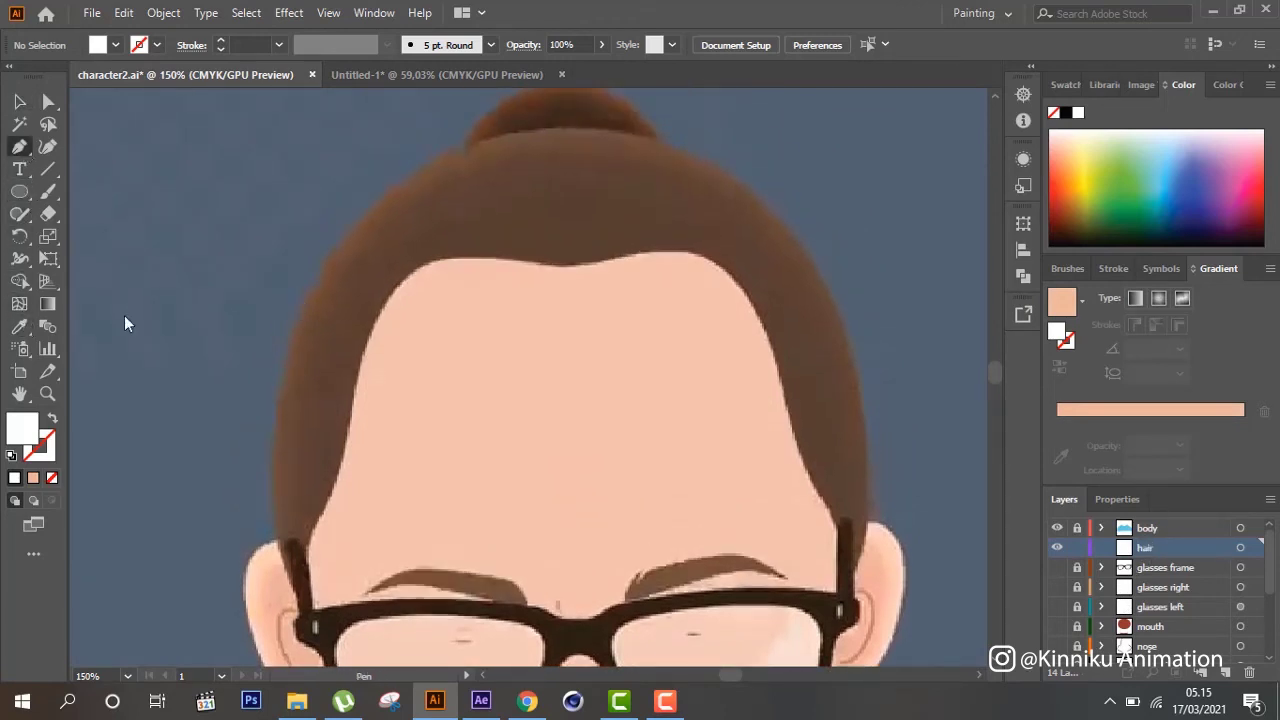
pyautogui.scroll(-1, 300, 600)
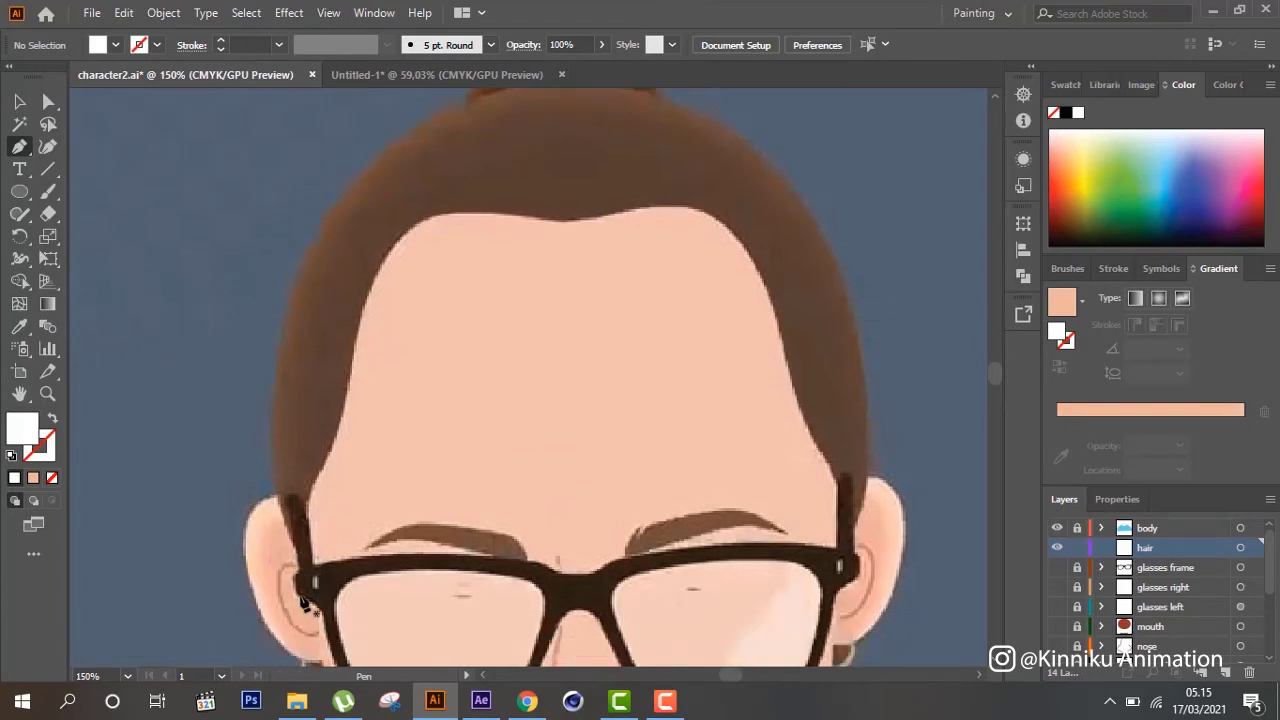
pyautogui.keyDown('alt'); pyautogui.click(1056, 567); pyautogui.keyUp('alt')
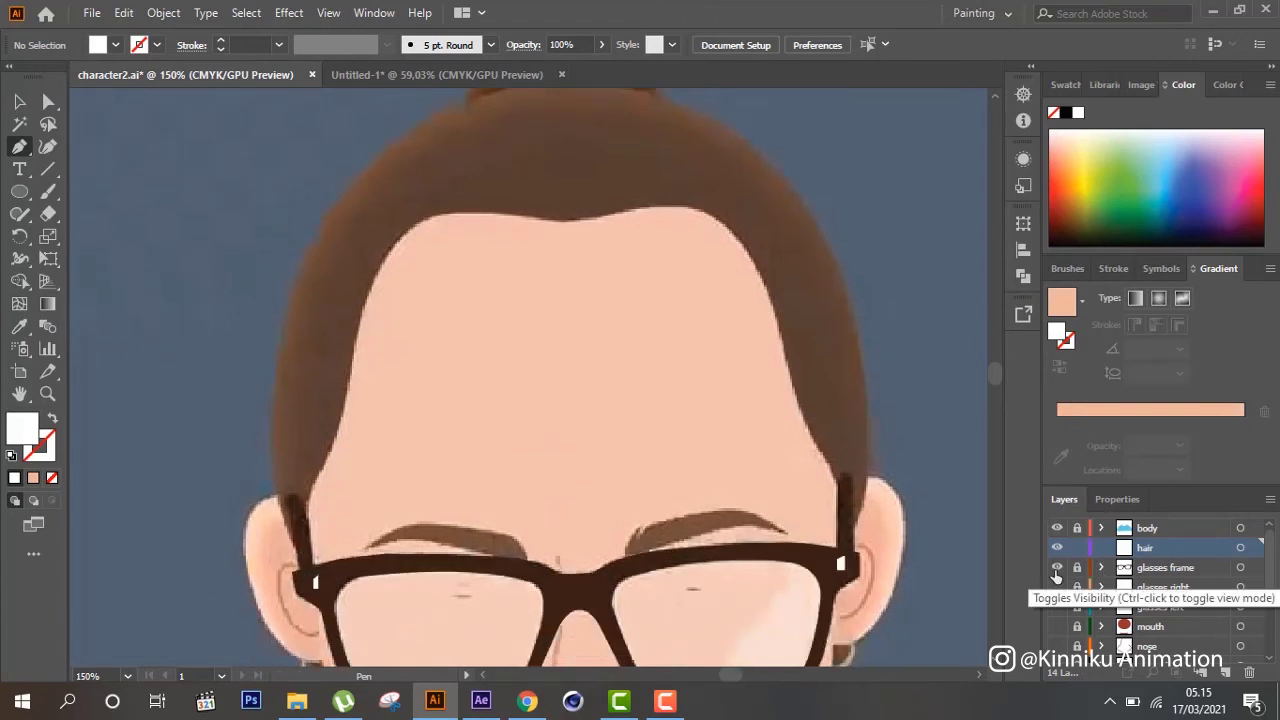
pyautogui.scroll(-3, 1055, 610)
pyautogui.keyDown('alt'); pyautogui.click(1058, 636); pyautogui.keyUp('alt')
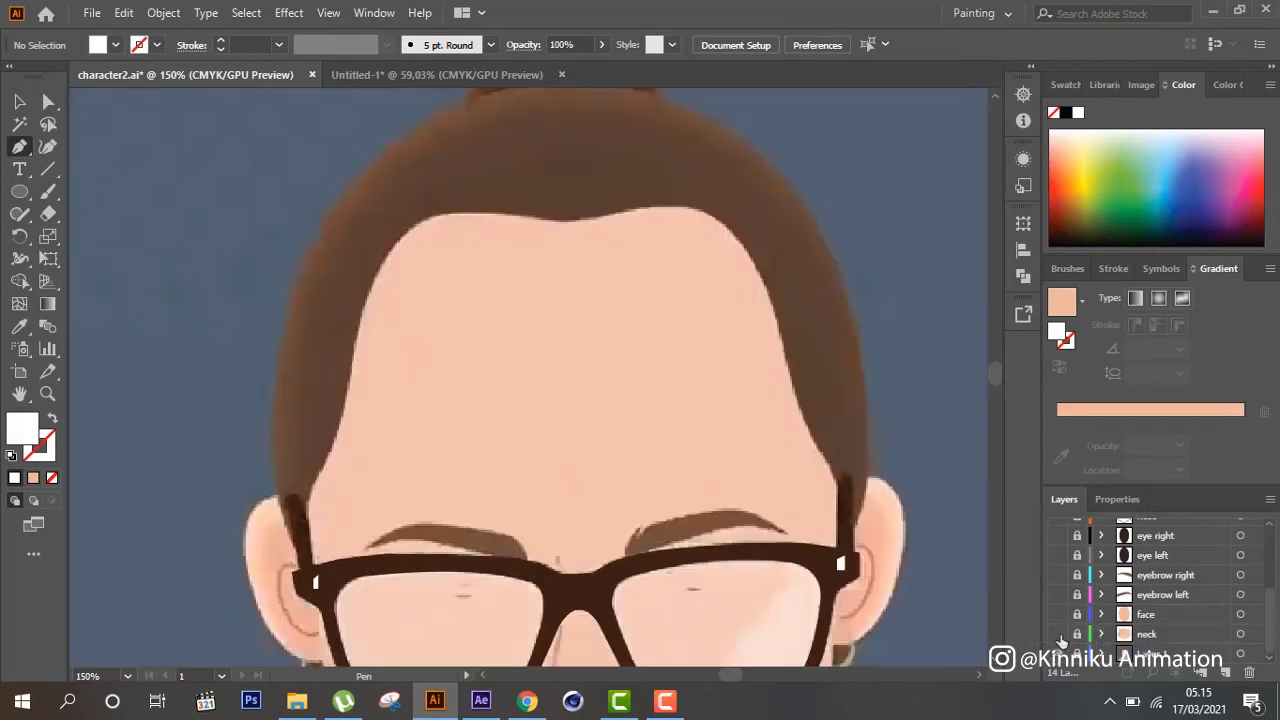
pyautogui.scroll(3, 1063, 565)
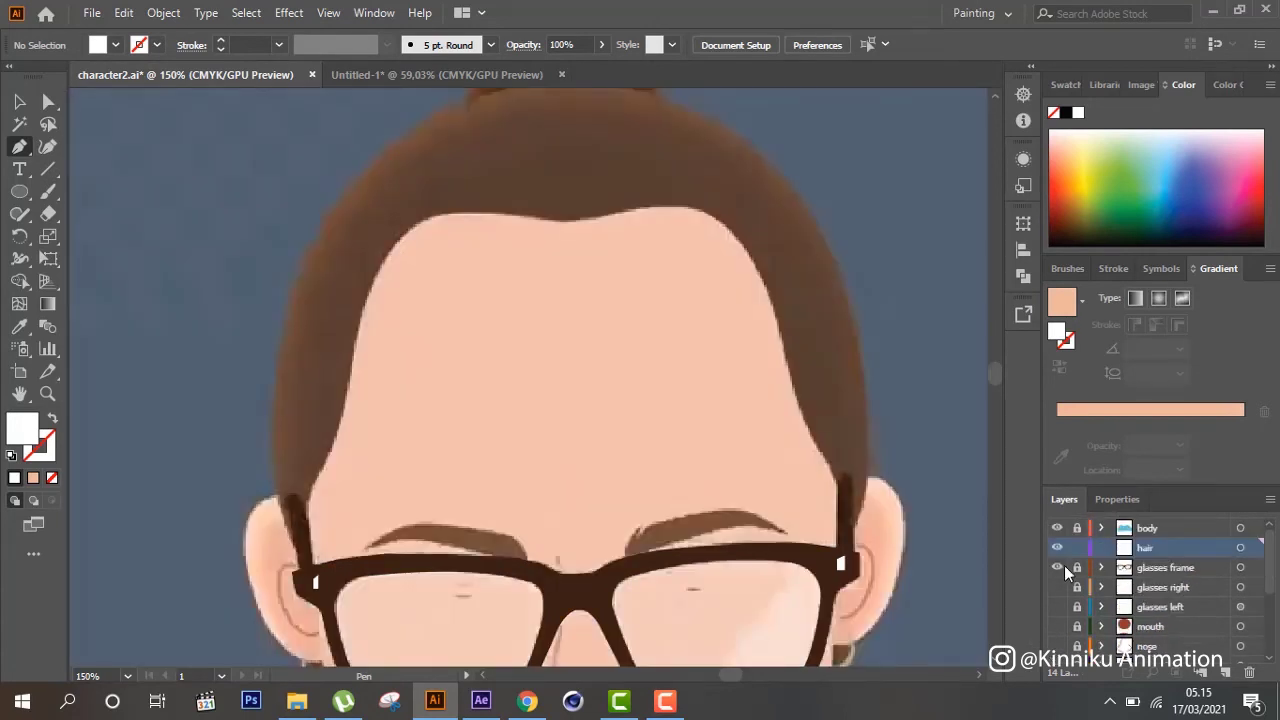
pyautogui.click(1240, 567)
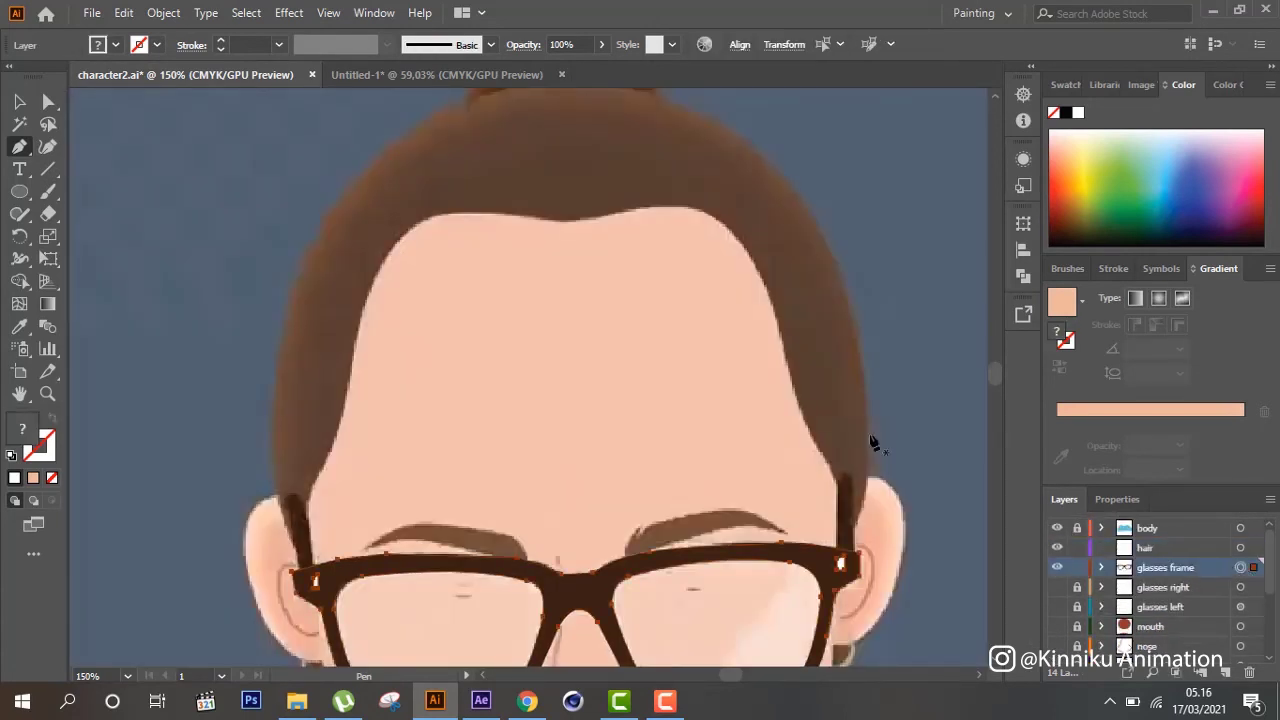
# Draw the right temple arm shape rising from the frame's right hinge
pyautogui.keyDown('ctrl'); pyautogui.click(126, 277); pyautogui.keyUp('ctrl')
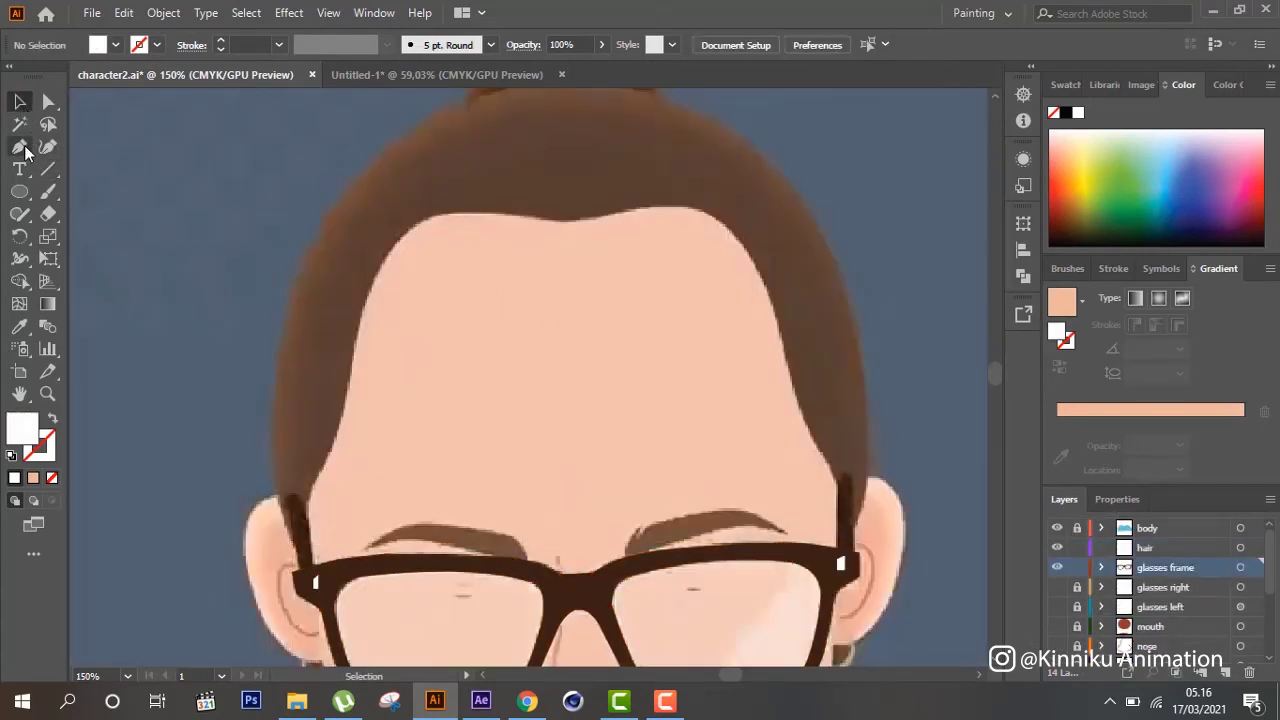
pyautogui.click(840, 560)
pyautogui.click(838, 483)
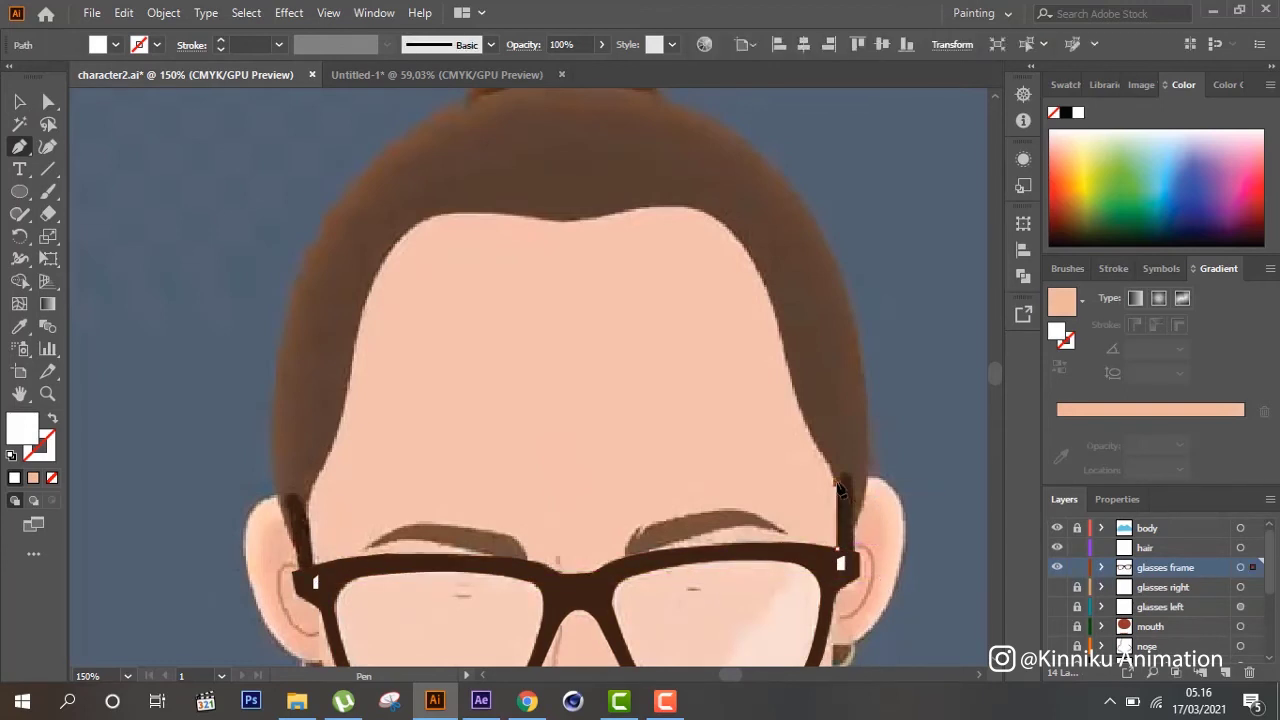
pyautogui.click(850, 477)
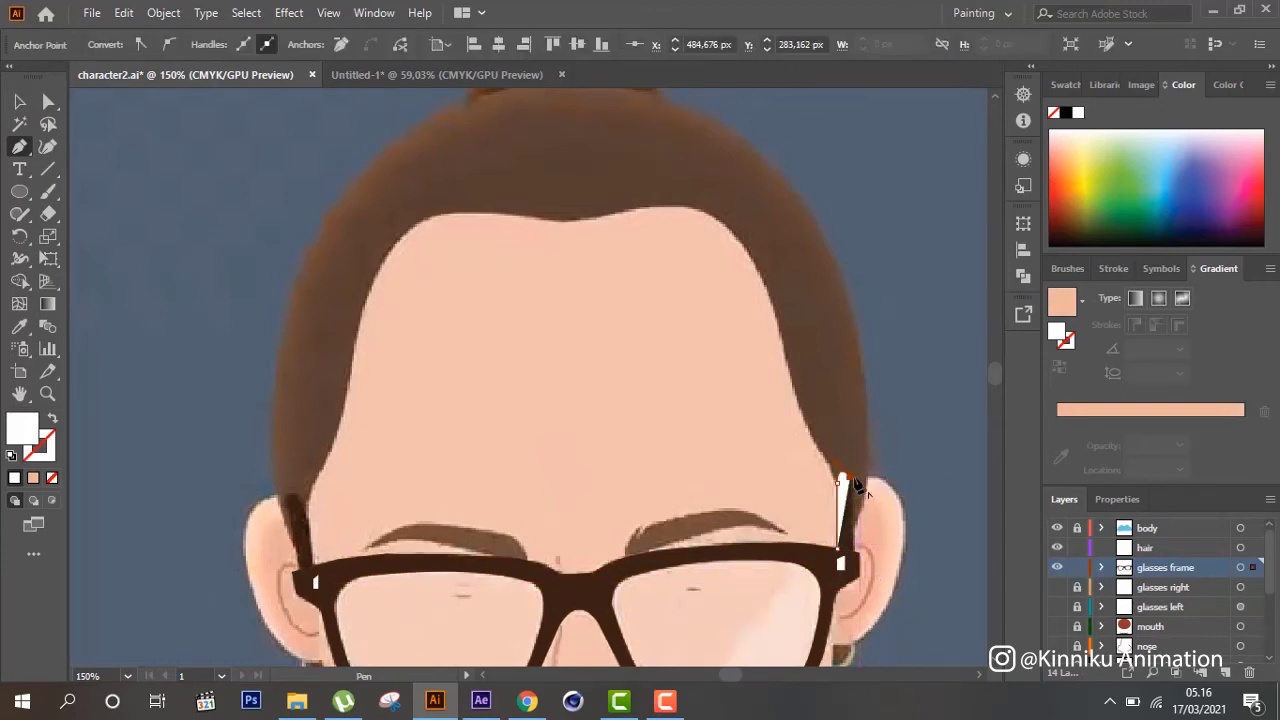
pyautogui.moveTo(846, 491); pyautogui.dragTo(857, 560)
pyautogui.click(856, 558)
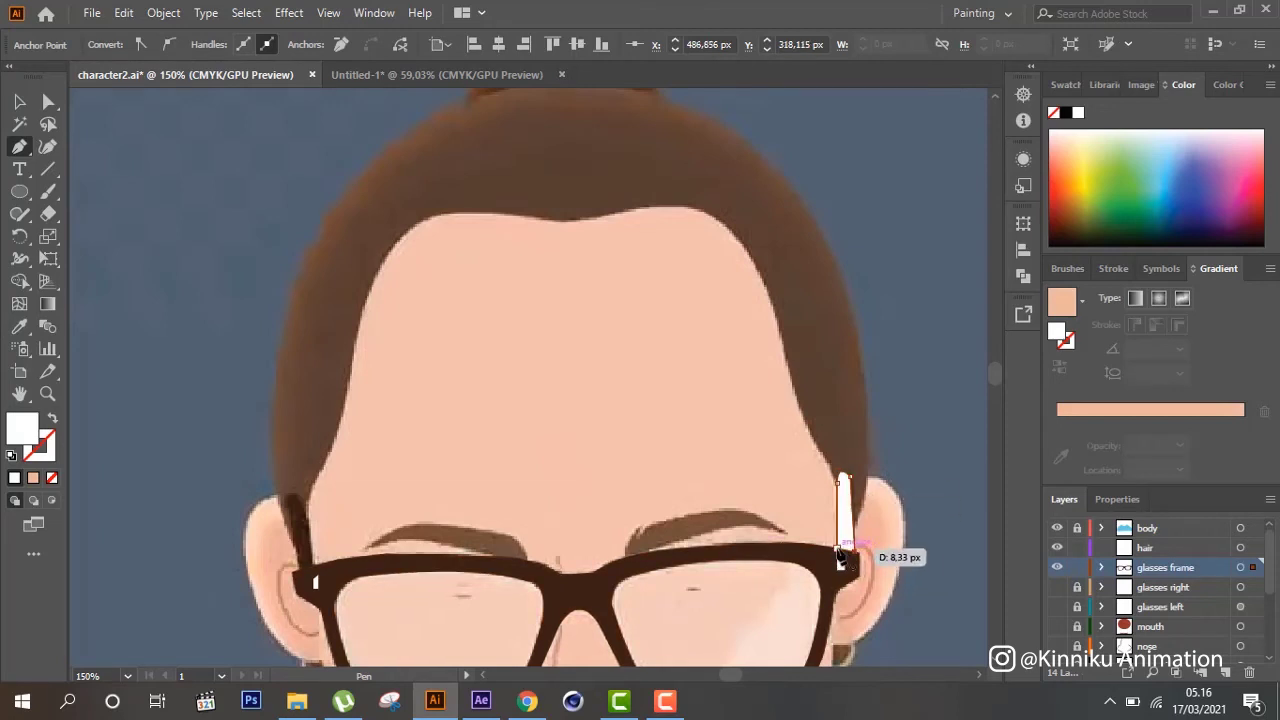
pyautogui.click(843, 559)
pyautogui.click(19, 101)
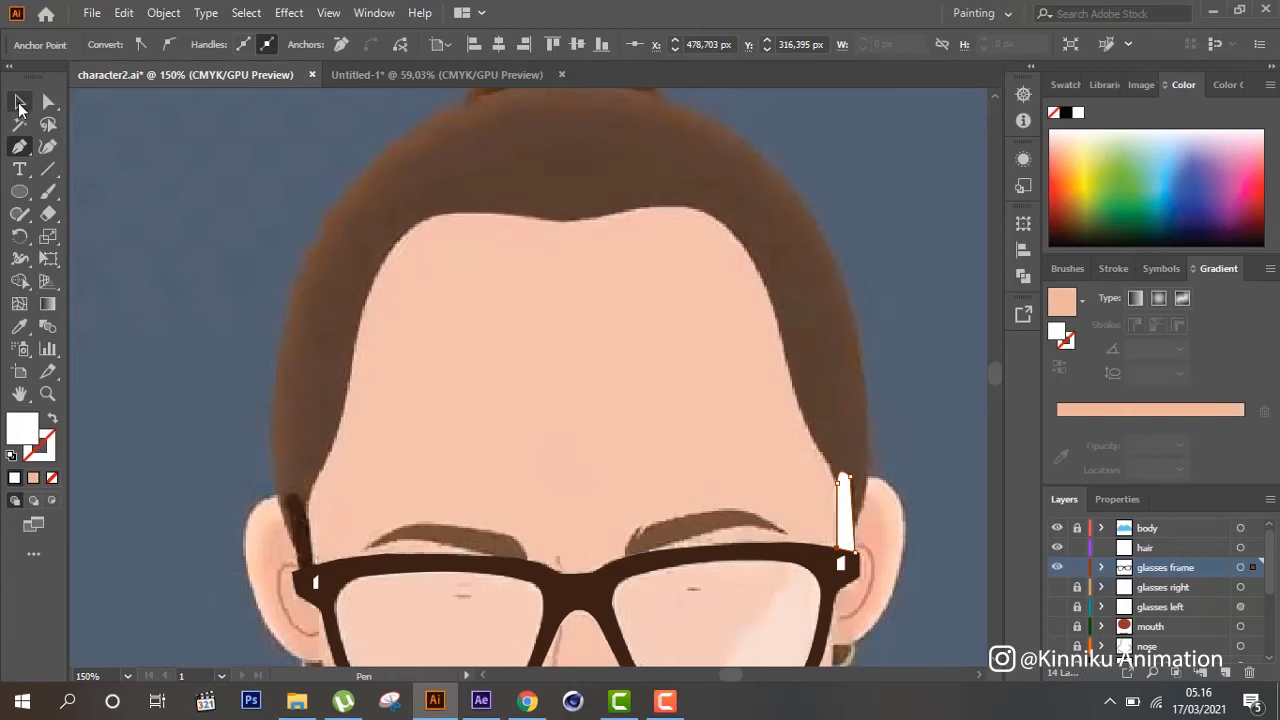
pyautogui.click(210, 393)
pyautogui.scroll(-2, 210, 393)
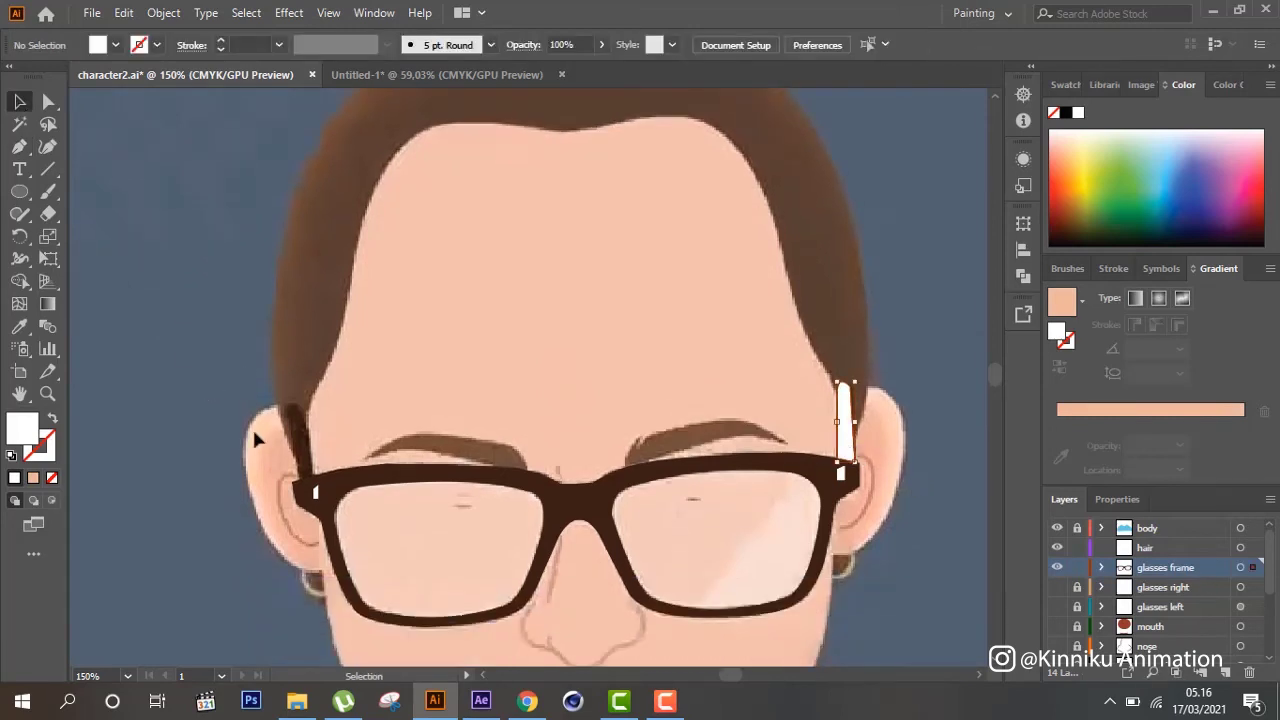
# Colour the right temple with the frame's dark brown using the Eyedropper
pyautogui.click(19, 326)
pyautogui.click(605, 489)
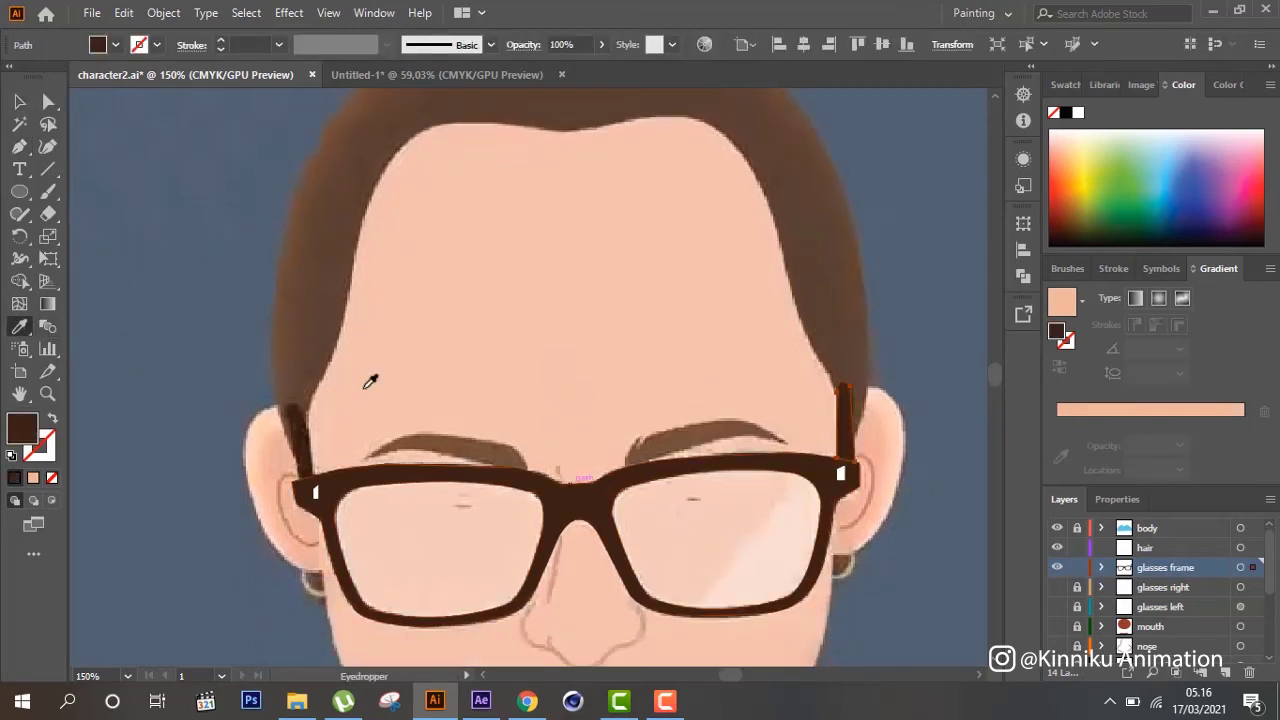
pyautogui.click(19, 101)
pyautogui.click(232, 328)
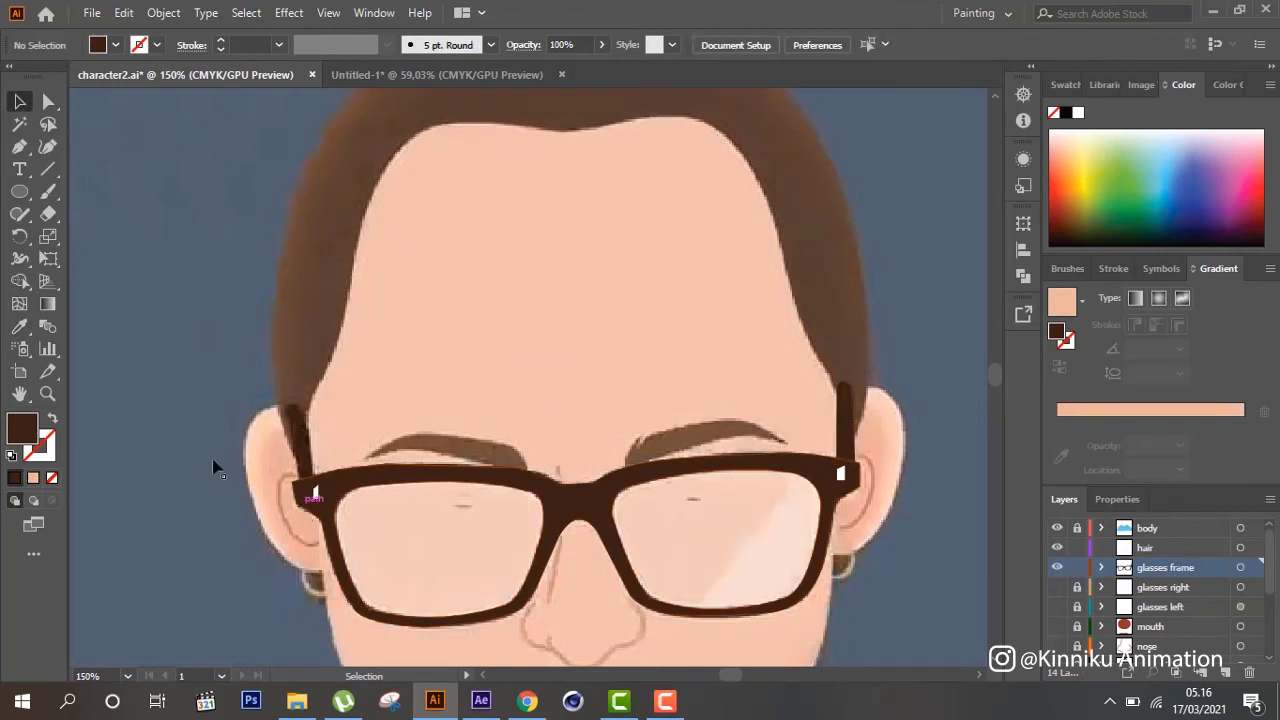
# Draw the left temple arm rising from the frame's left corner
pyautogui.click(19, 146)
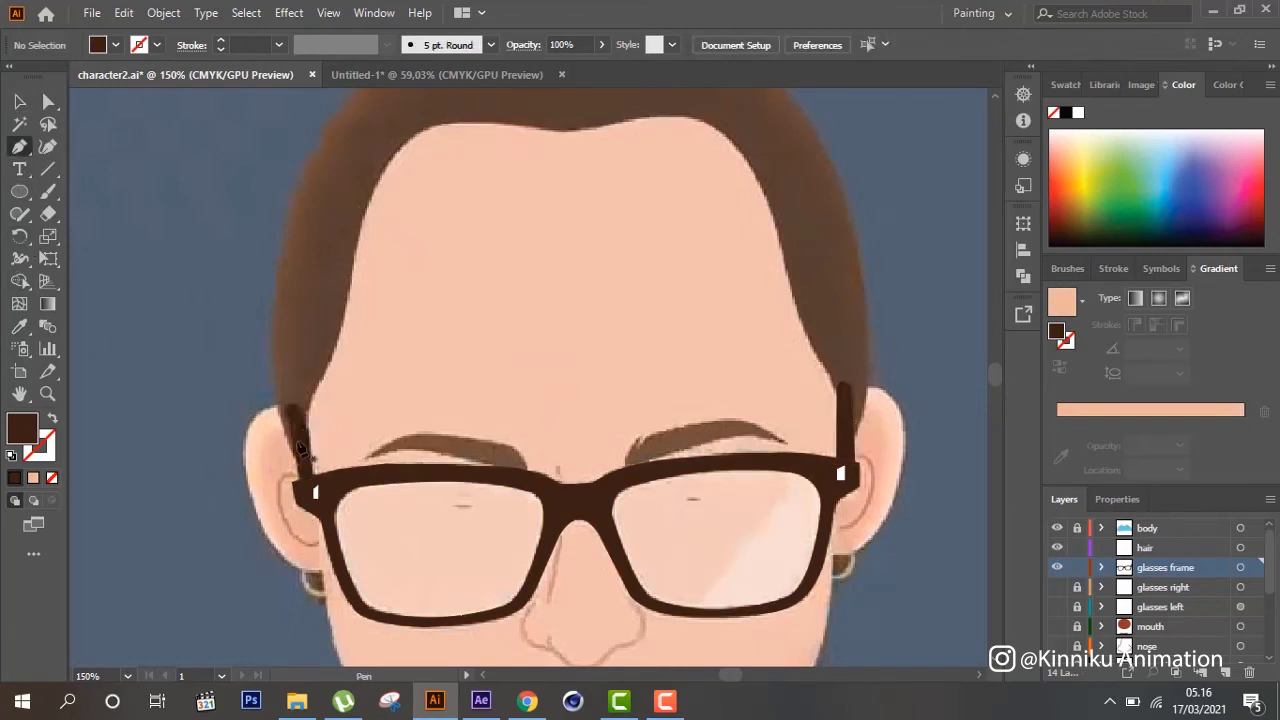
pyautogui.click(293, 481)
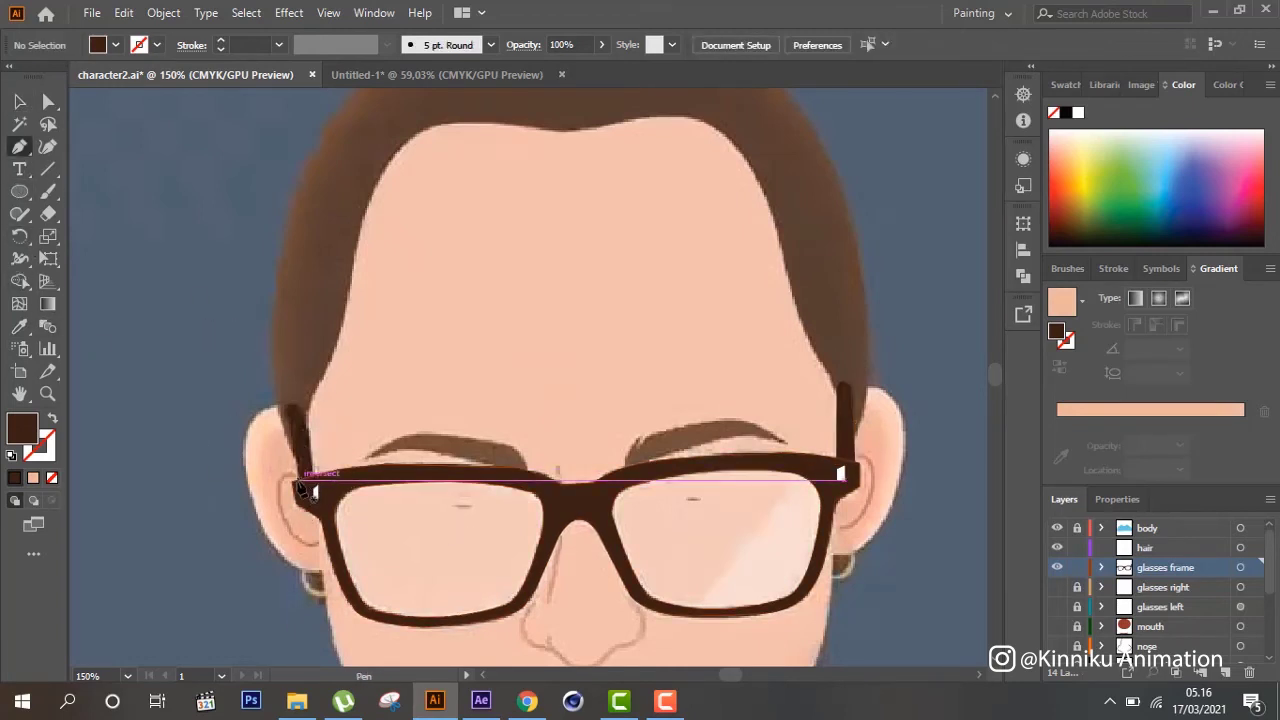
pyautogui.click(297, 481)
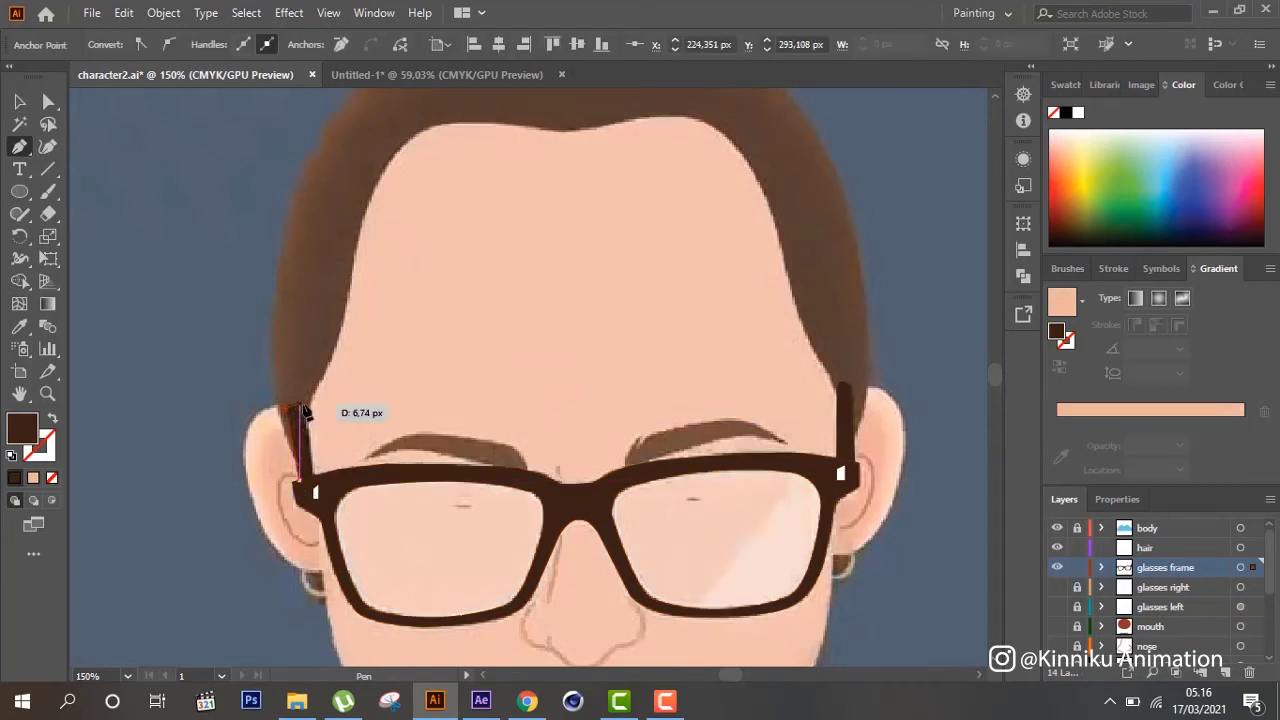
pyautogui.click(301, 409)
pyautogui.click(310, 410)
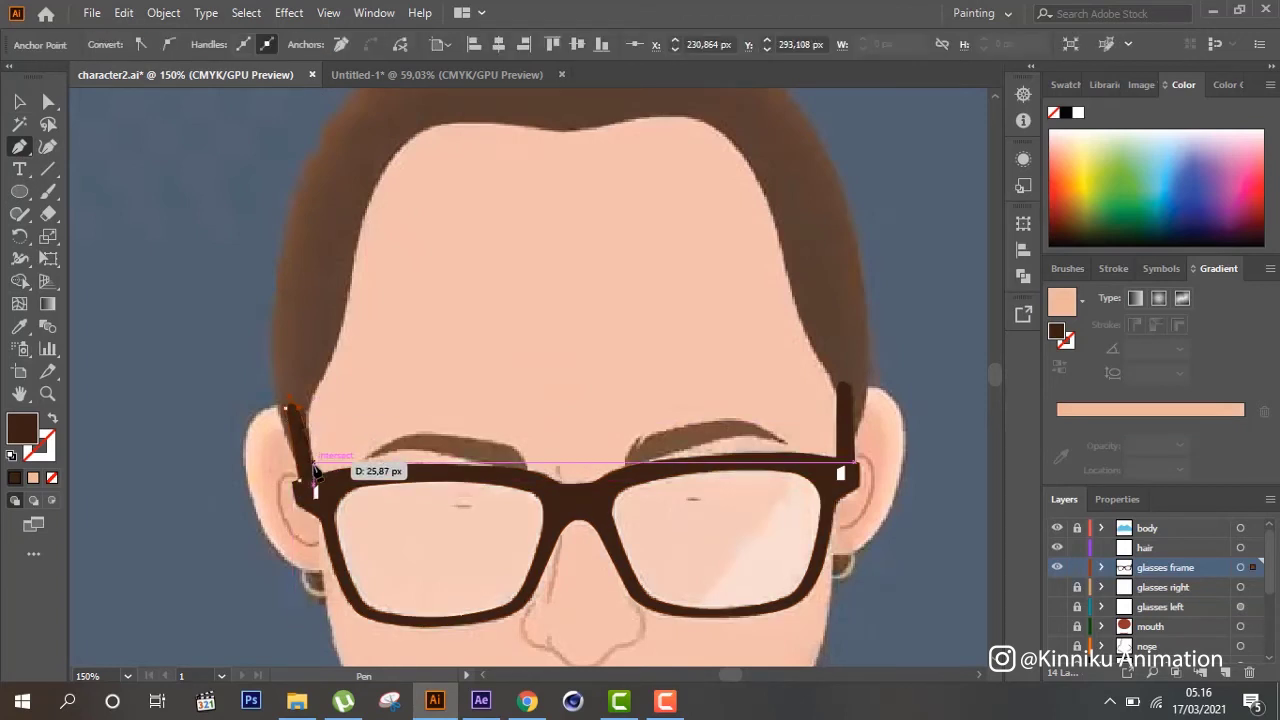
pyautogui.click(313, 438)
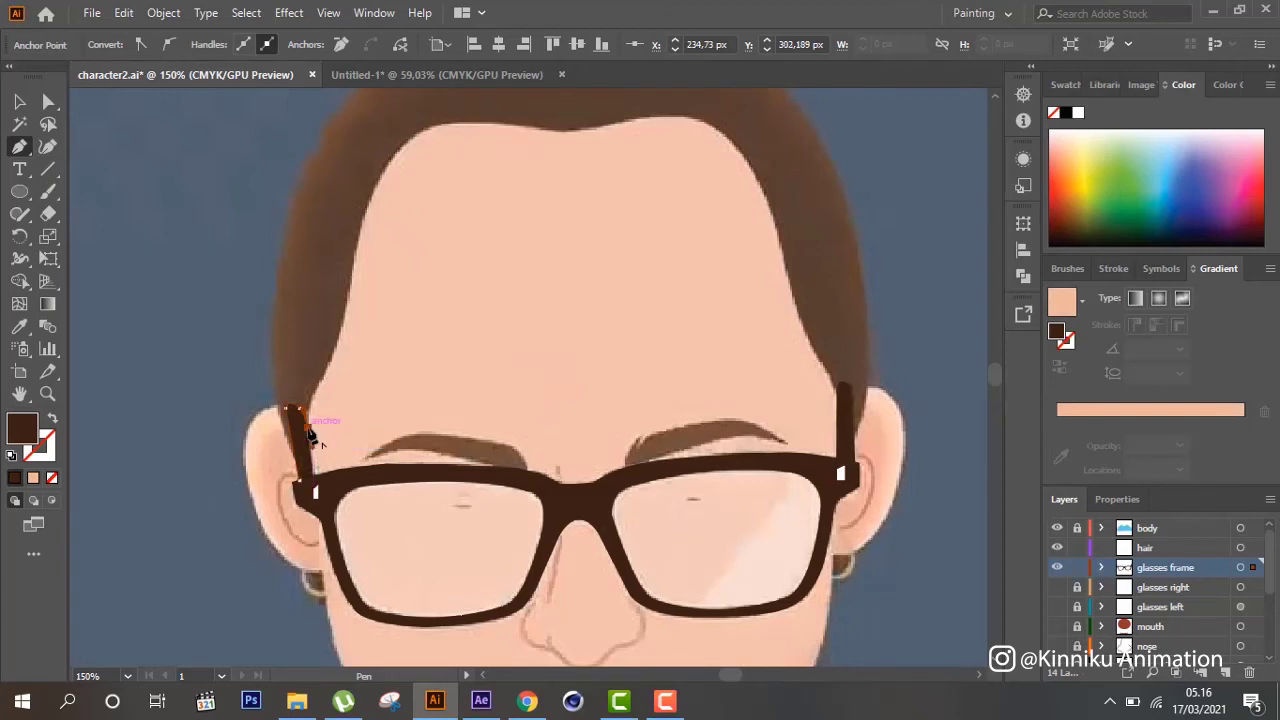
pyautogui.click(296, 480)
pyautogui.press('v')
pyautogui.click(181, 320)
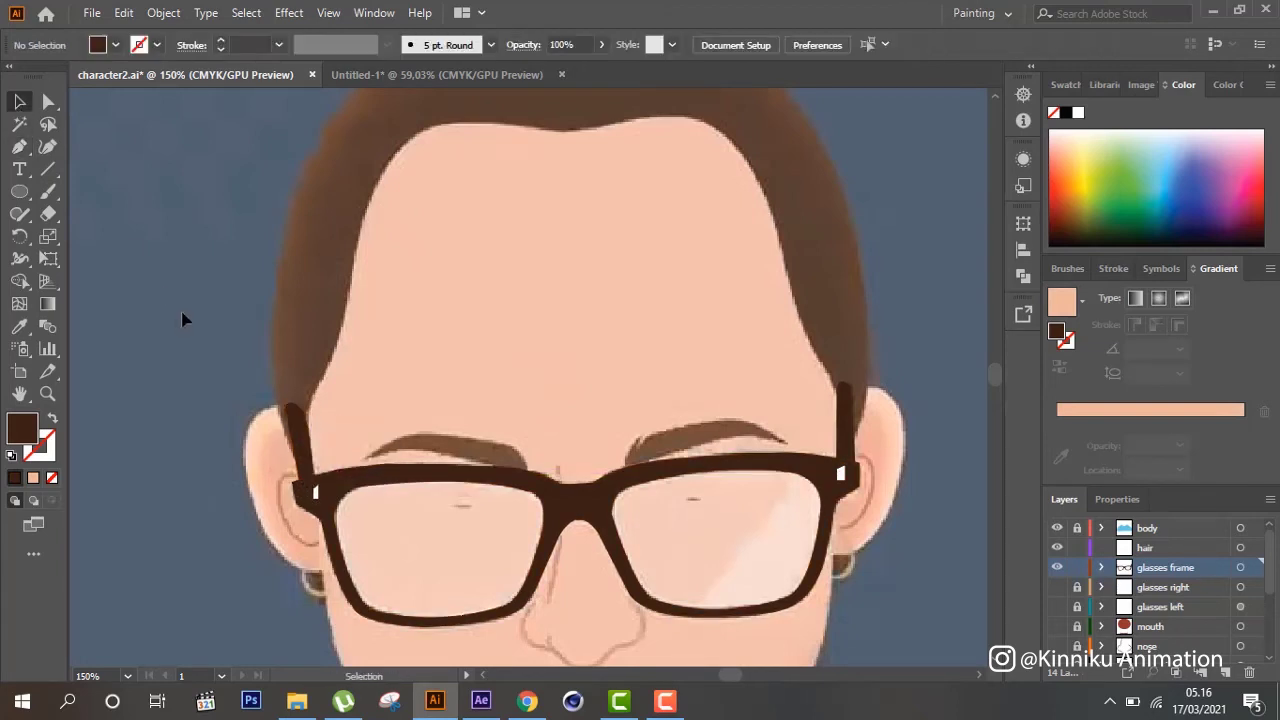
# Move the left temple's lower corner point onto the frame
pyautogui.click(48, 101)
pyautogui.click(300, 440)
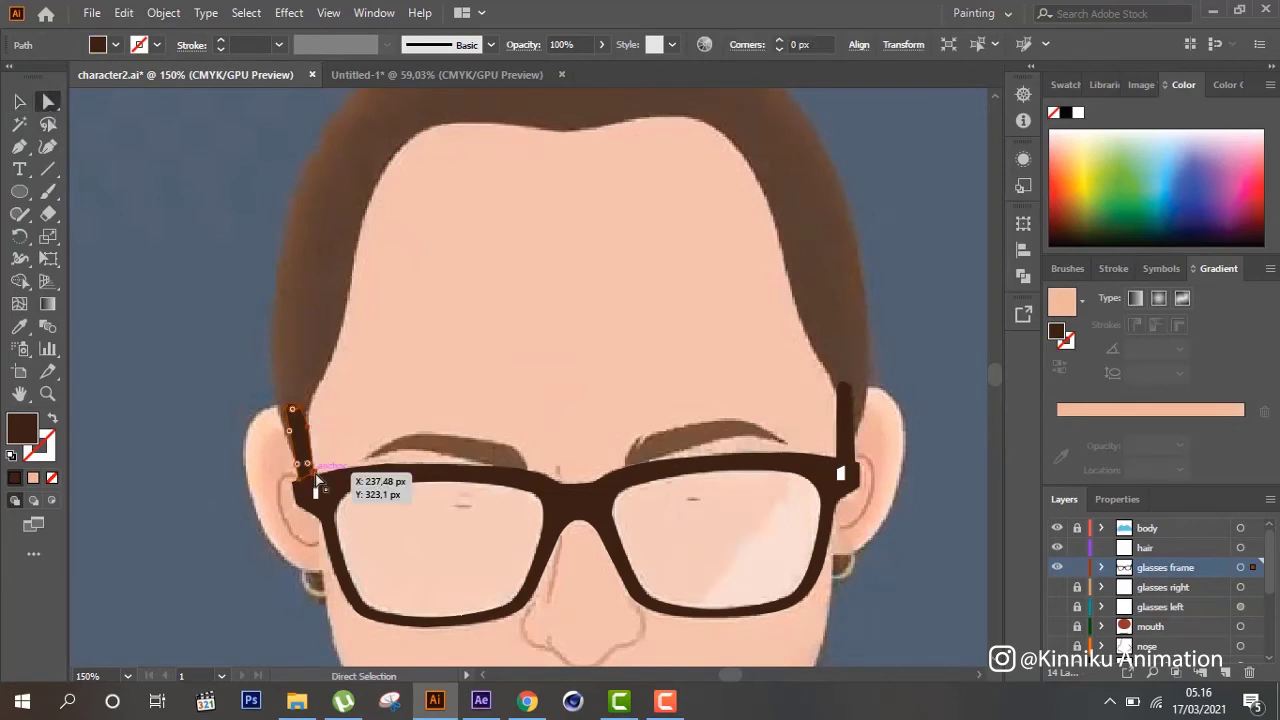
pyautogui.moveTo(315, 475); pyautogui.dragTo(322, 484)
pyautogui.click(188, 455)
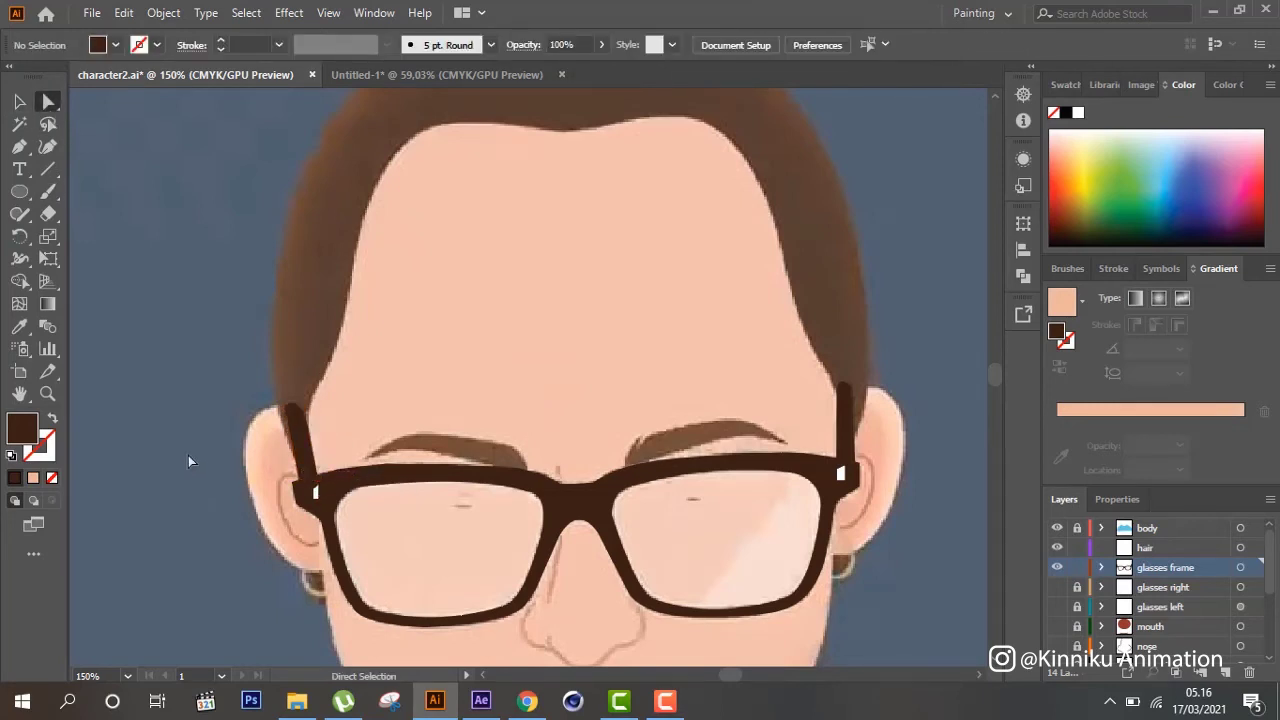
pyautogui.scroll(-2, 200, 448)
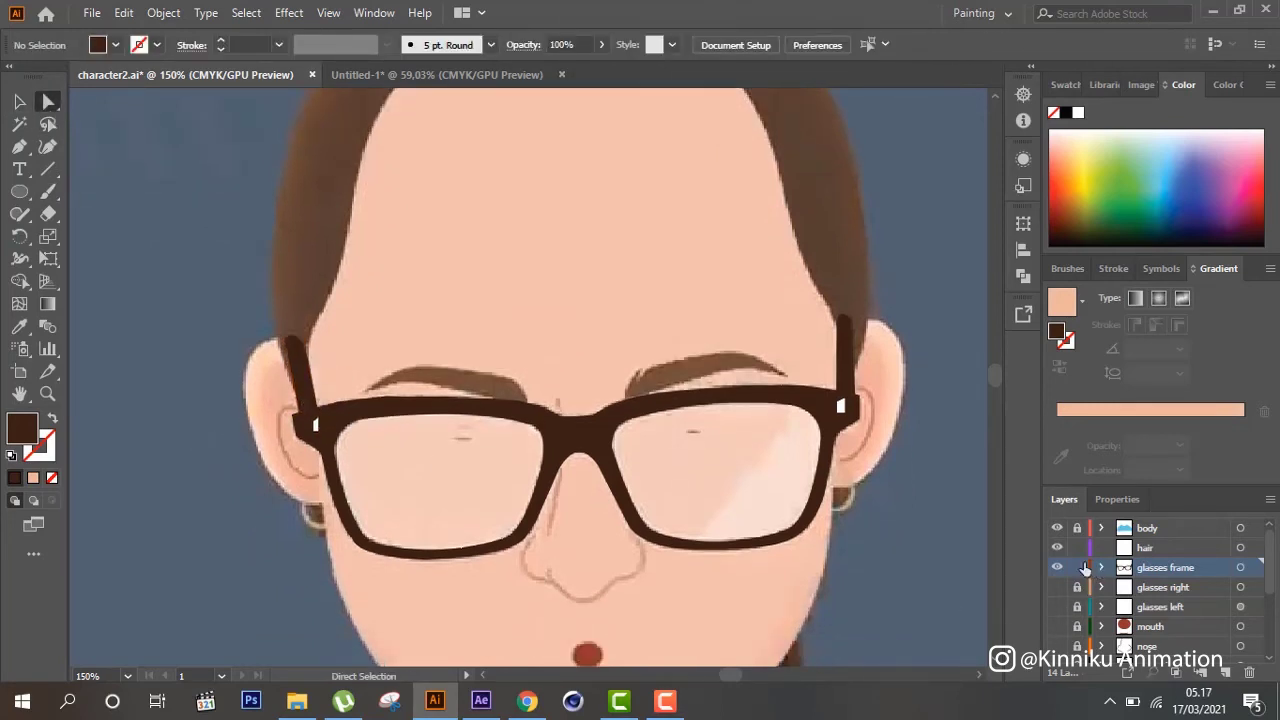
pyautogui.scroll(5, 673, 495)
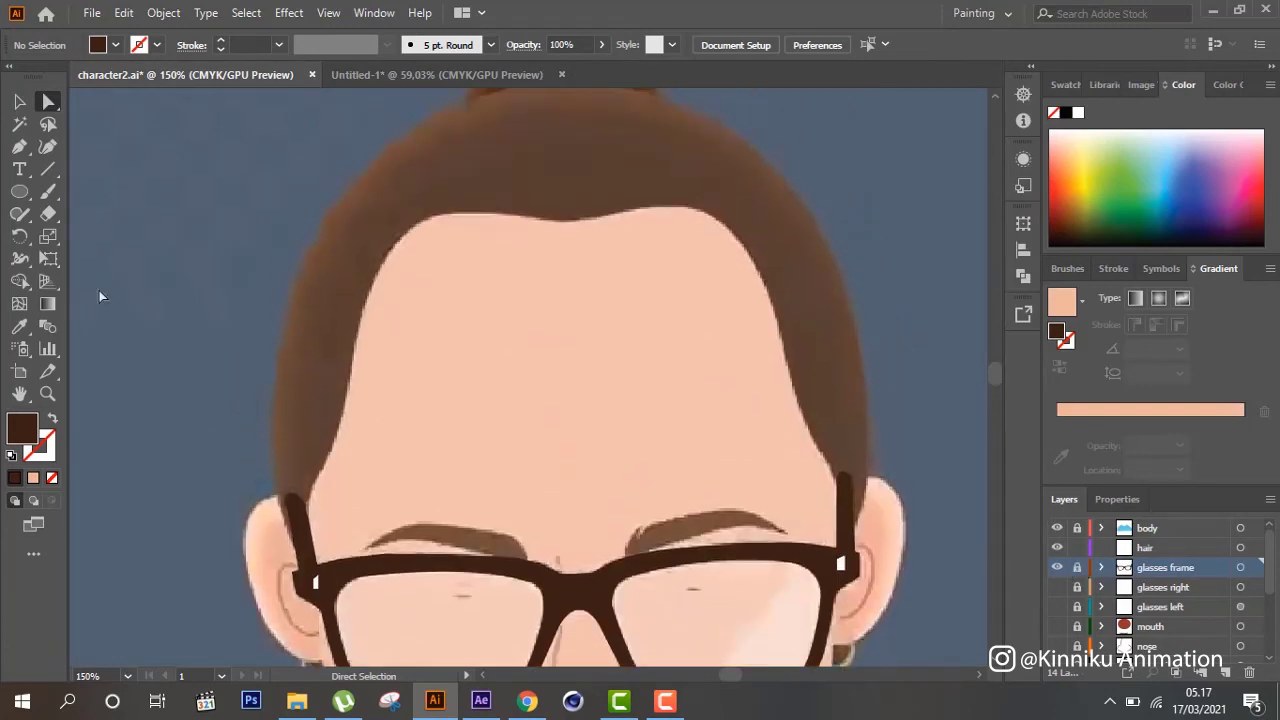
pyautogui.scroll(1, 99, 292)
pyautogui.click(19, 146)
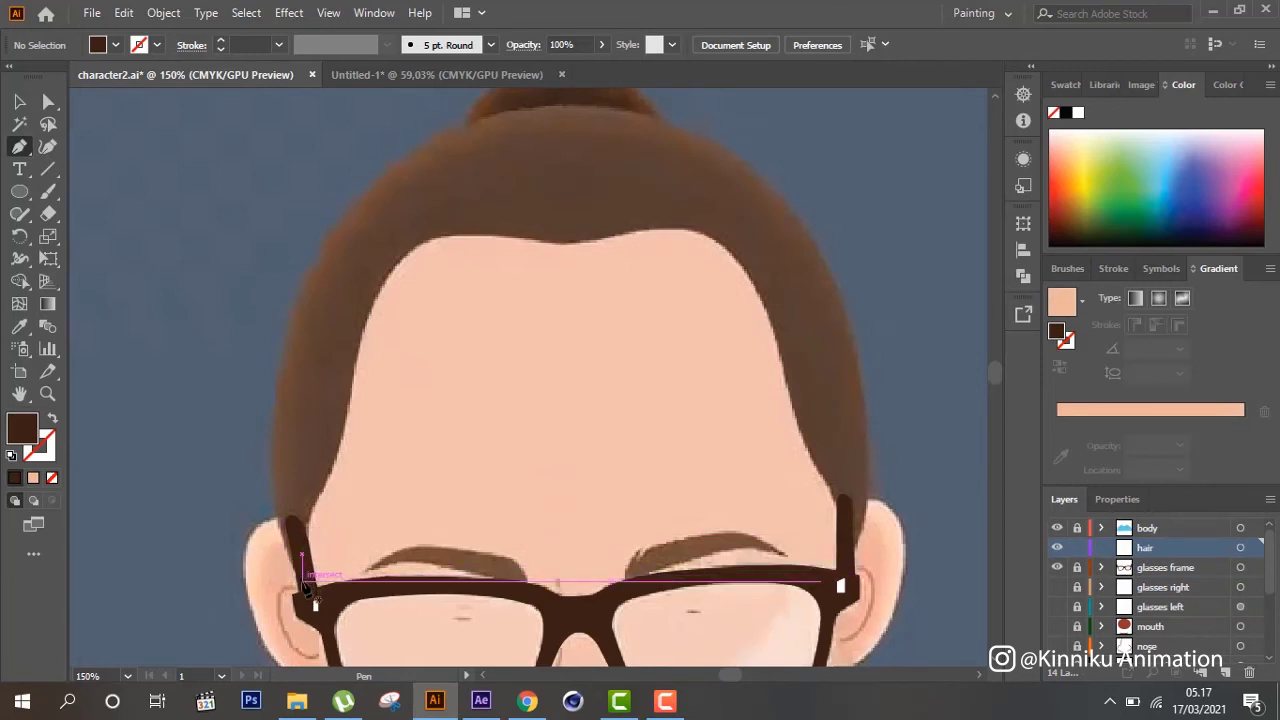
# Trace curved hair outline points over the head down to the right ear, fill set to None
pyautogui.click(301, 580)
pyautogui.moveTo(278, 370)
pyautogui.mouseDown()
pyautogui.moveTo(294, 337)
pyautogui.moveTo(292, 245)
pyautogui.moveTo(311, 217)
pyautogui.mouseUp()
pyautogui.scroll(5, 374, 354)
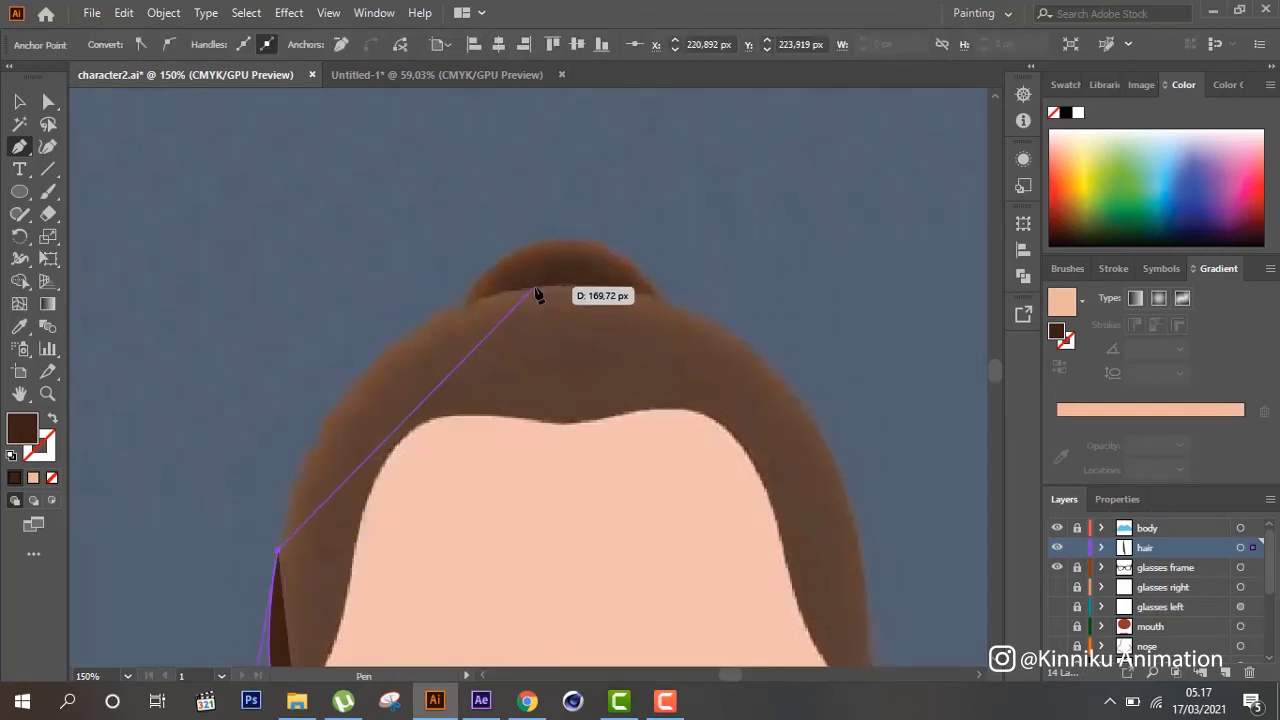
pyautogui.moveTo(535, 288)
pyautogui.mouseDown()
pyautogui.moveTo(731, 343)
pyautogui.moveTo(760, 270)
pyautogui.mouseUp()
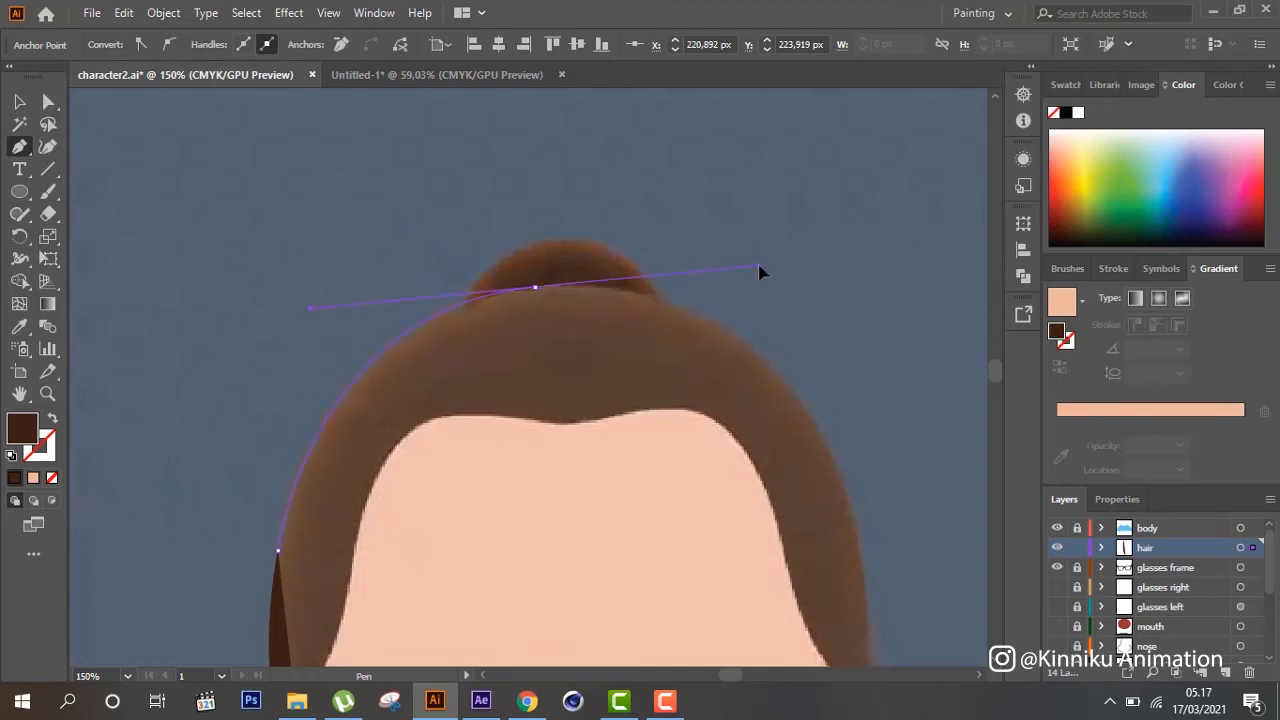
pyautogui.click(536, 288)
pyautogui.moveTo(829, 446); pyautogui.dragTo(903, 630)
pyautogui.scroll(-5, 845, 470)
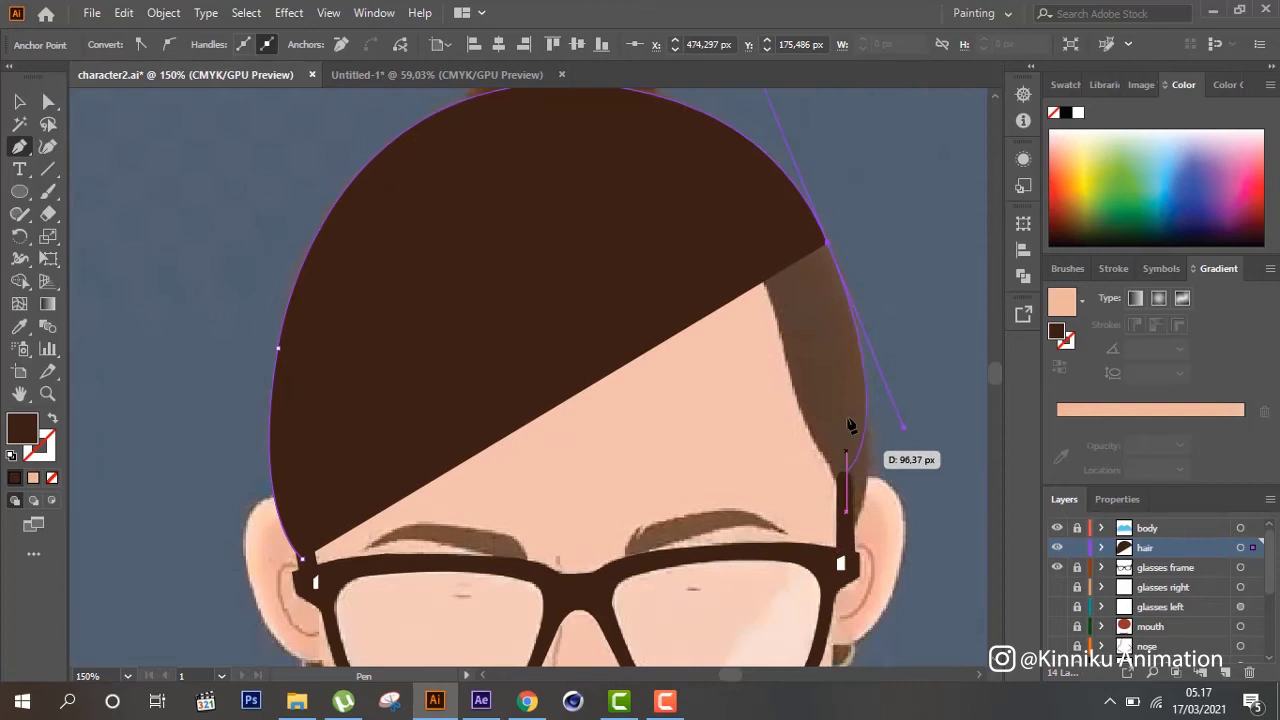
pyautogui.click(826, 243)
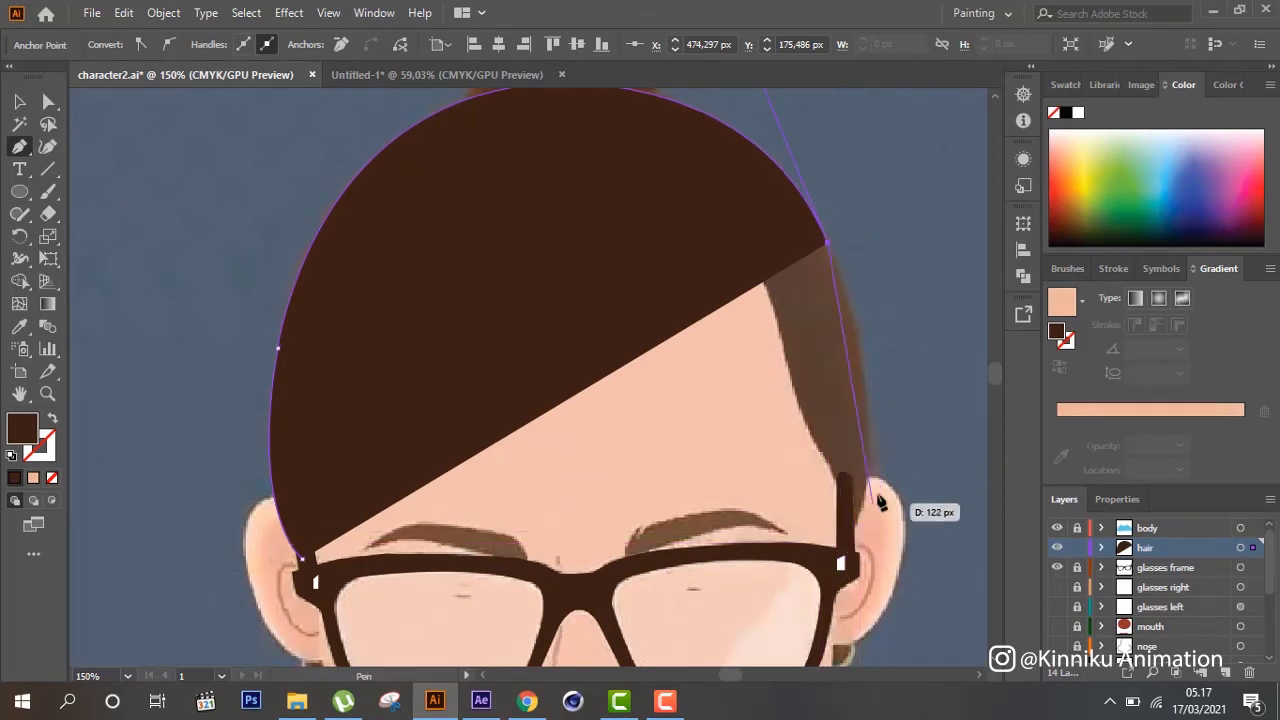
pyautogui.moveTo(860, 512)
pyautogui.mouseDown()
pyautogui.moveTo(814, 598)
pyautogui.moveTo(823, 617)
pyautogui.mouseUp()
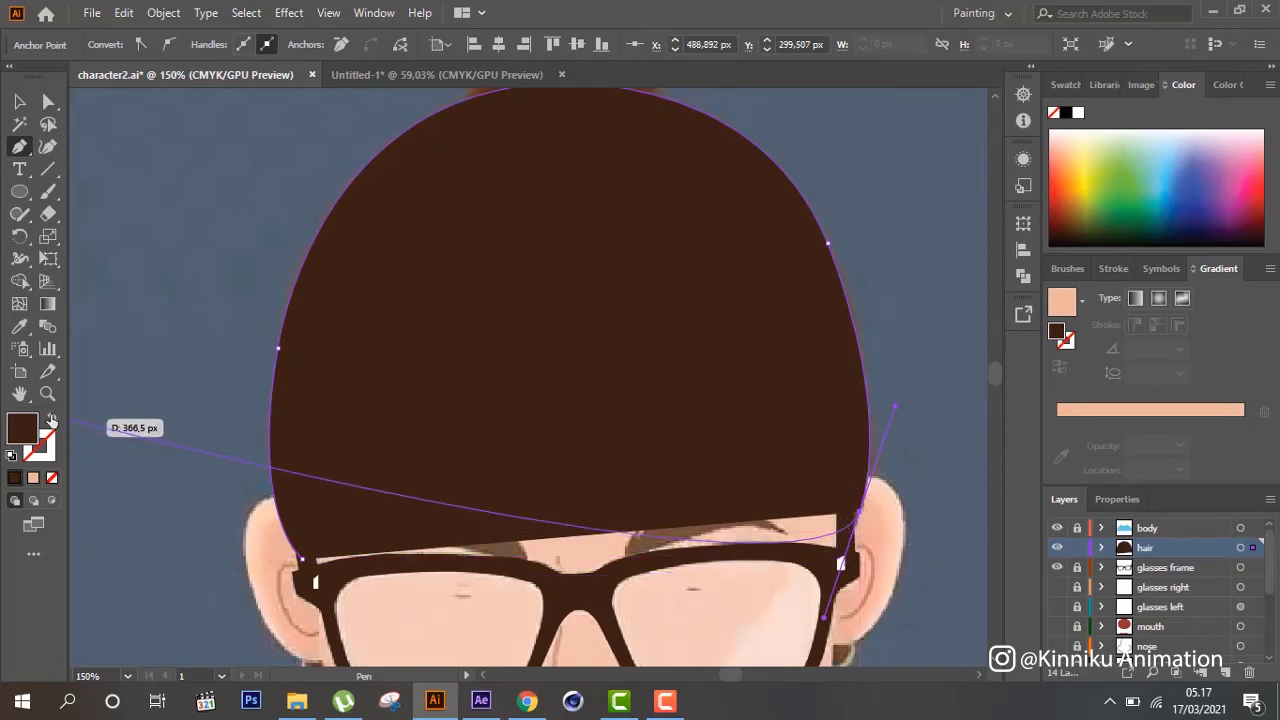
pyautogui.press('/')
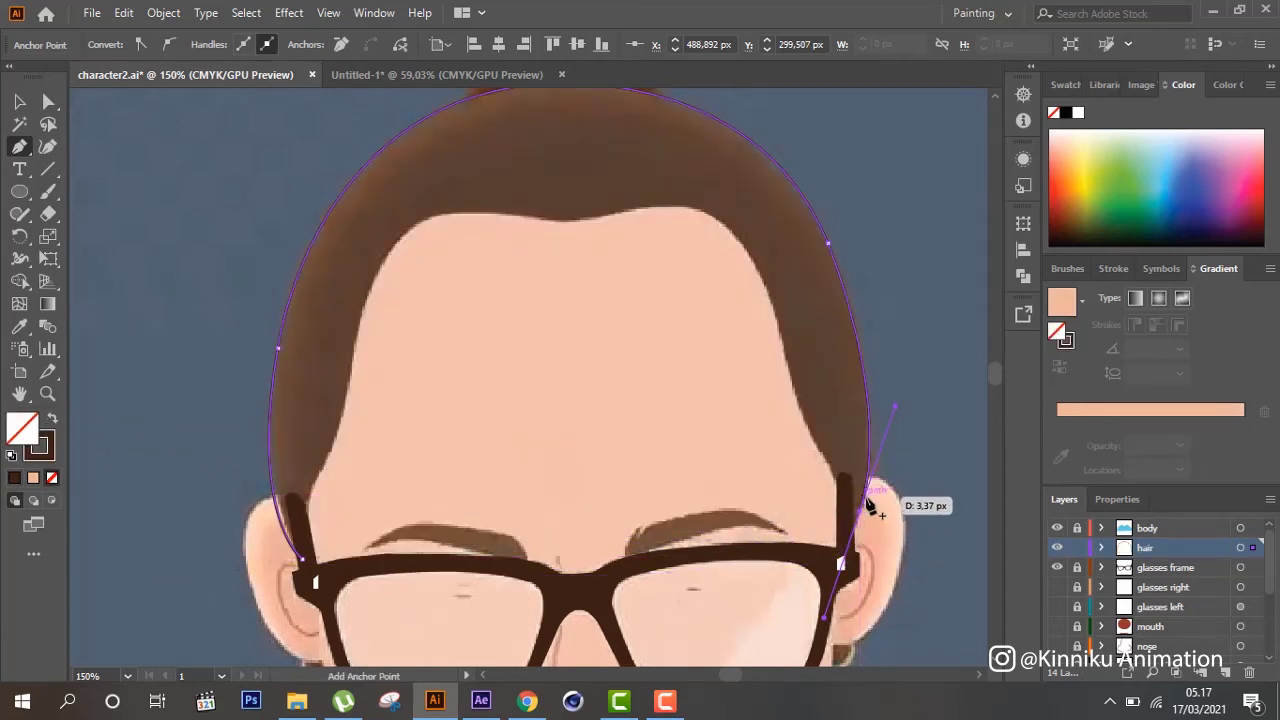
pyautogui.moveTo(869, 491)
pyautogui.mouseDown()
pyautogui.moveTo(848, 565)
pyautogui.moveTo(787, 358)
pyautogui.moveTo(787, 450)
pyautogui.mouseUp()
# Curve the hairline across the forehead and down the left temple to close the outline
pyautogui.scroll(2, 787, 358)
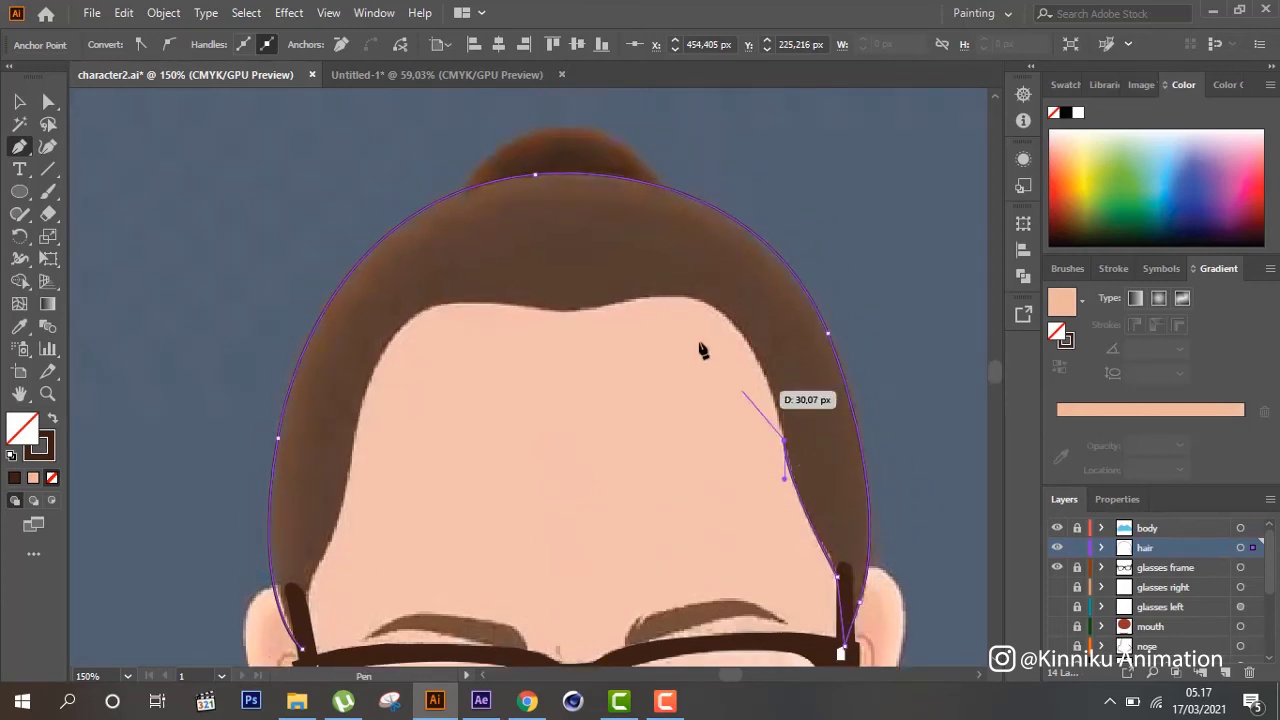
pyautogui.moveTo(677, 297); pyautogui.dragTo(592, 300)
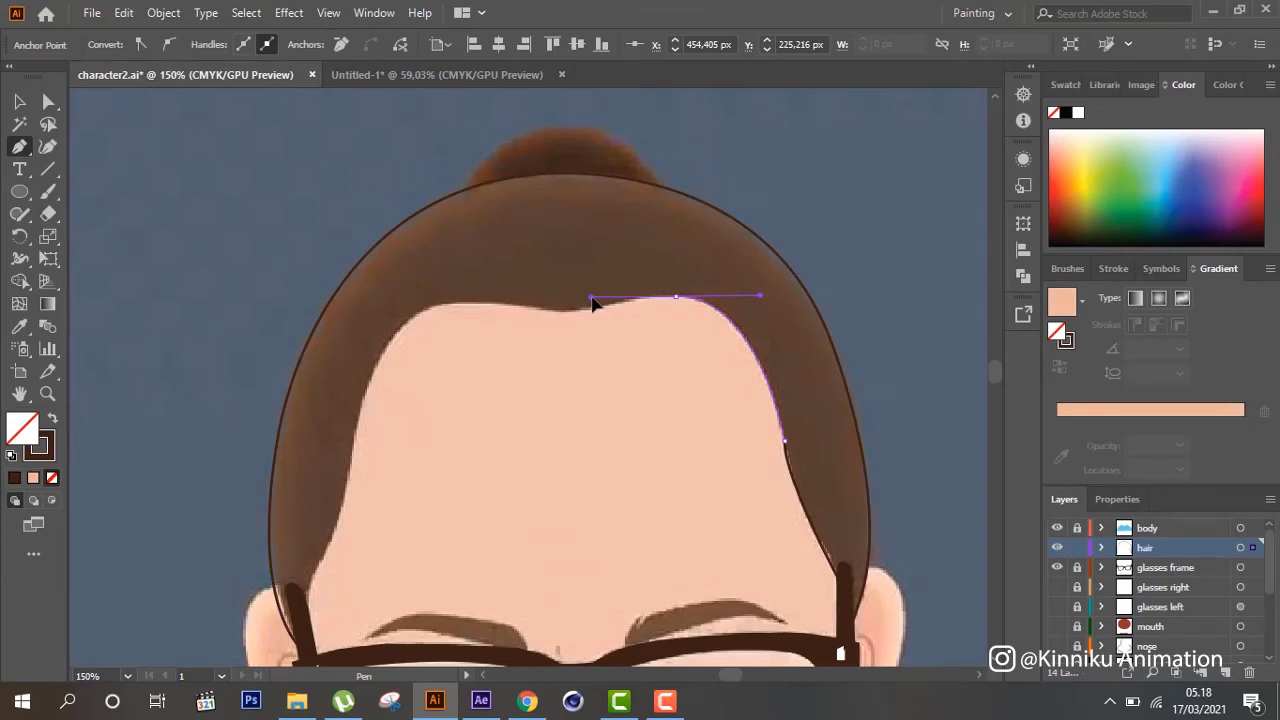
pyautogui.moveTo(498, 305); pyautogui.dragTo(474, 294)
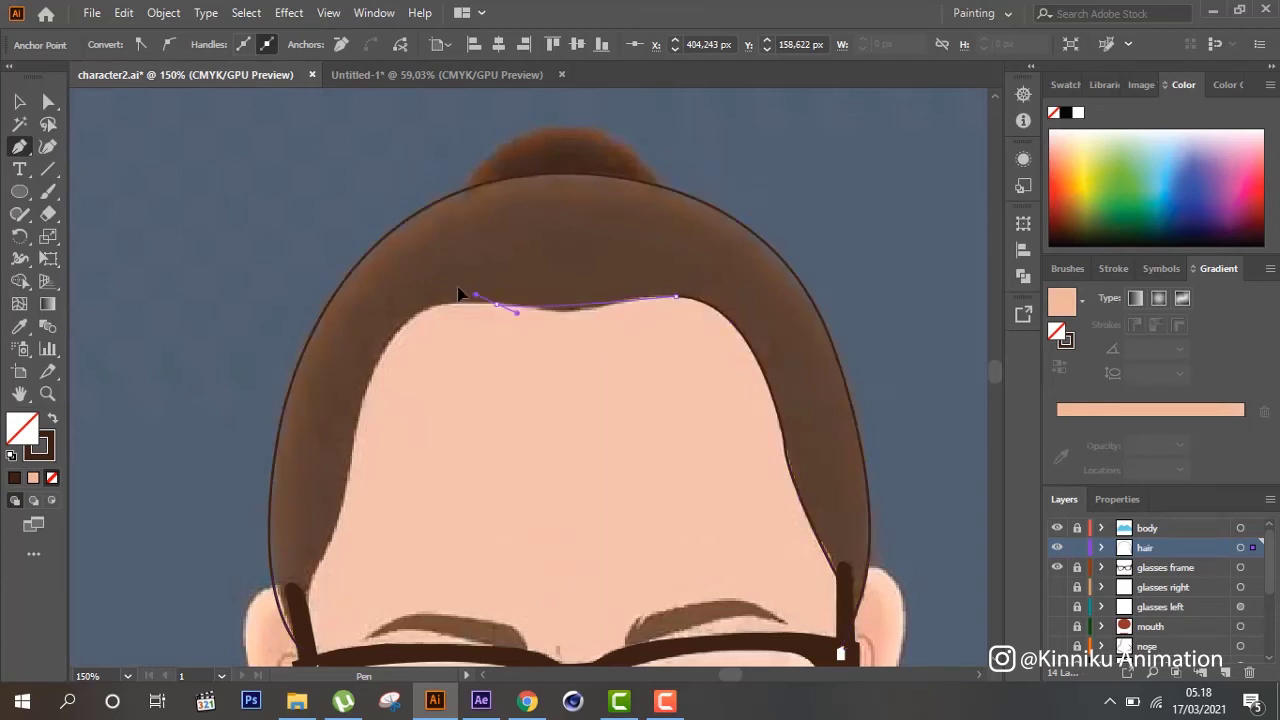
pyautogui.hotkey('ctrl', 'z')
pyautogui.moveTo(676, 297); pyautogui.dragTo(594, 325)
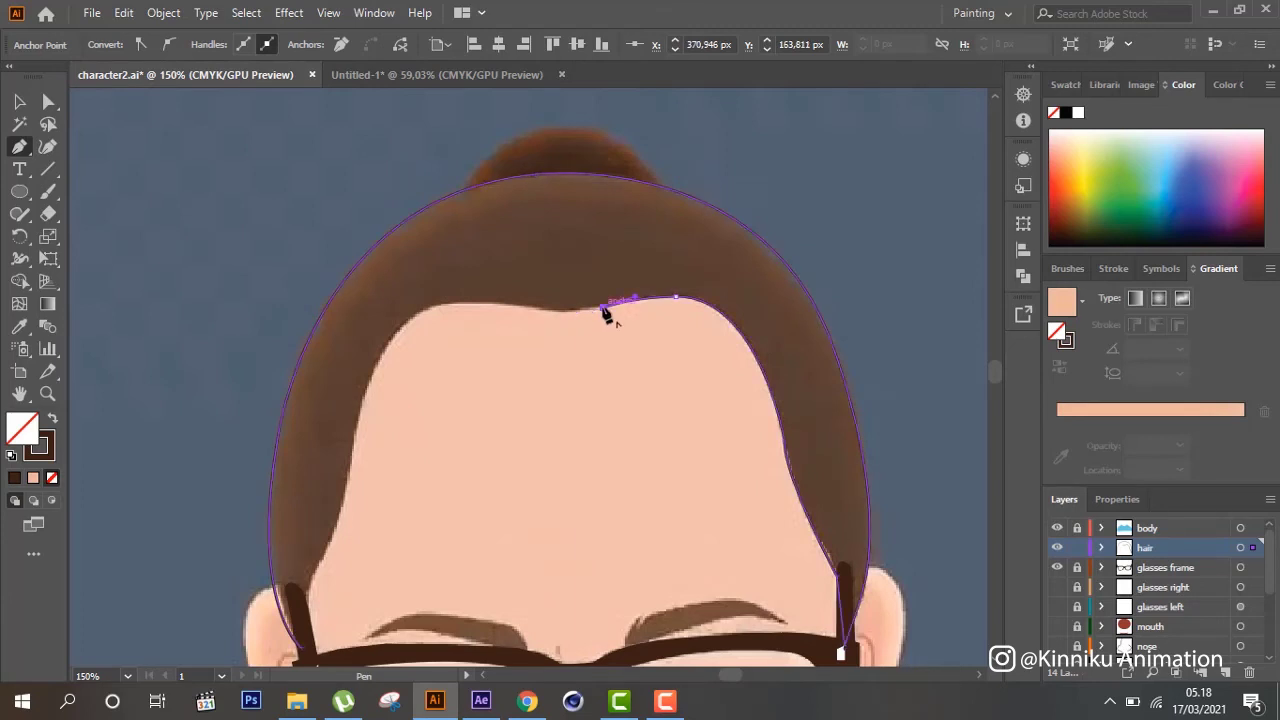
pyautogui.moveTo(498, 303)
pyautogui.mouseDown()
pyautogui.moveTo(434, 286)
pyautogui.moveTo(518, 310)
pyautogui.moveTo(483, 293)
pyautogui.mouseUp()
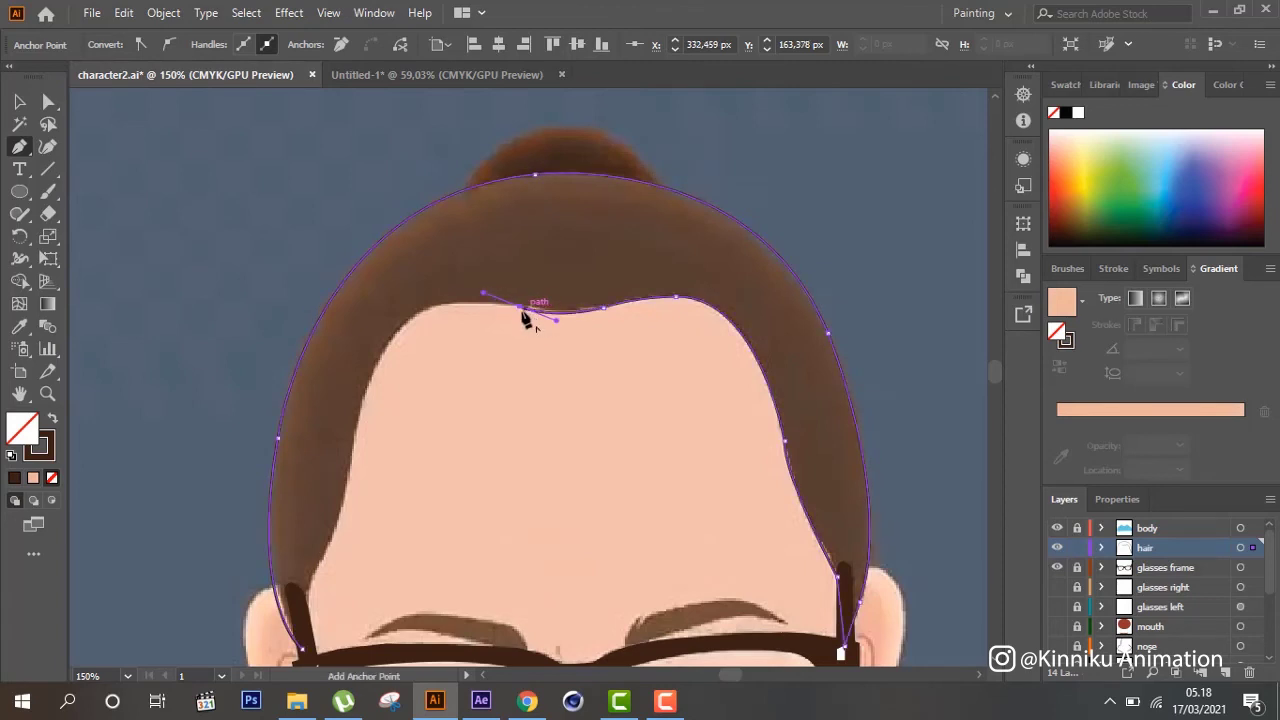
pyautogui.moveTo(405, 326)
pyautogui.mouseDown()
pyautogui.moveTo(370, 366)
pyautogui.moveTo(349, 498)
pyautogui.mouseUp()
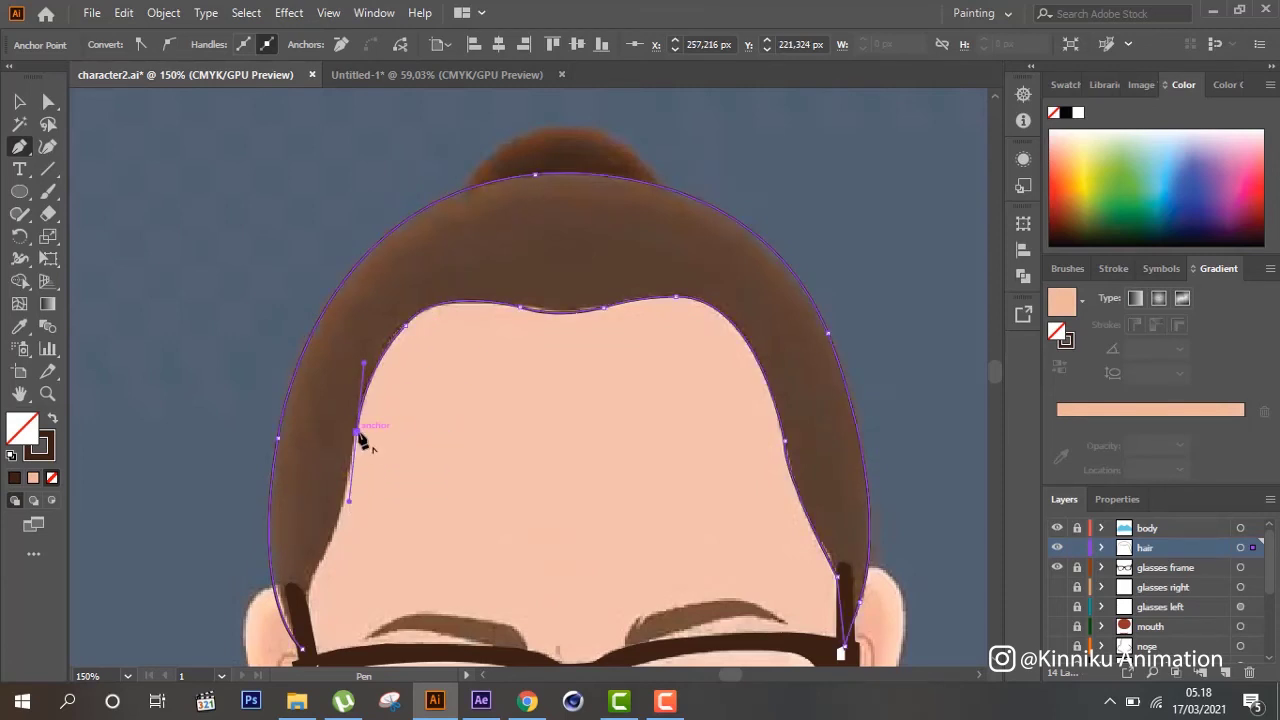
pyautogui.moveTo(359, 434)
pyautogui.mouseDown()
pyautogui.moveTo(343, 528)
pyautogui.moveTo(290, 600)
pyautogui.mouseUp()
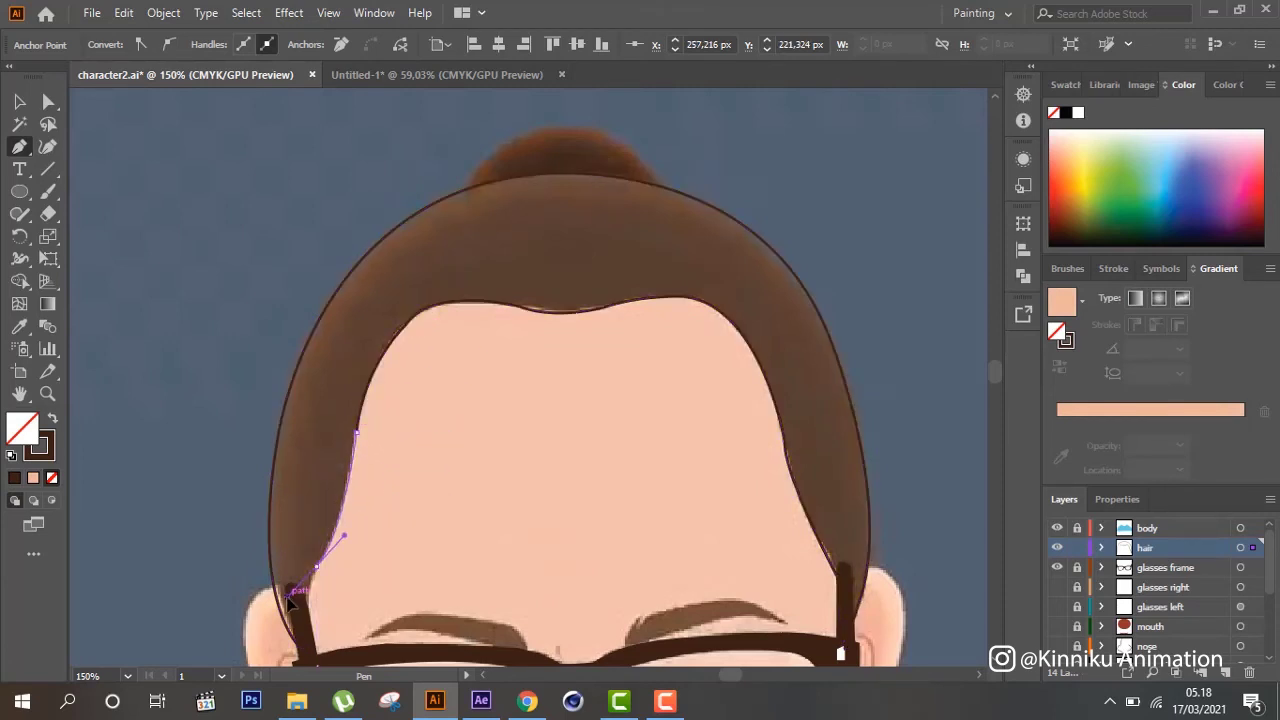
pyautogui.moveTo(302, 648); pyautogui.dragTo(305, 655)
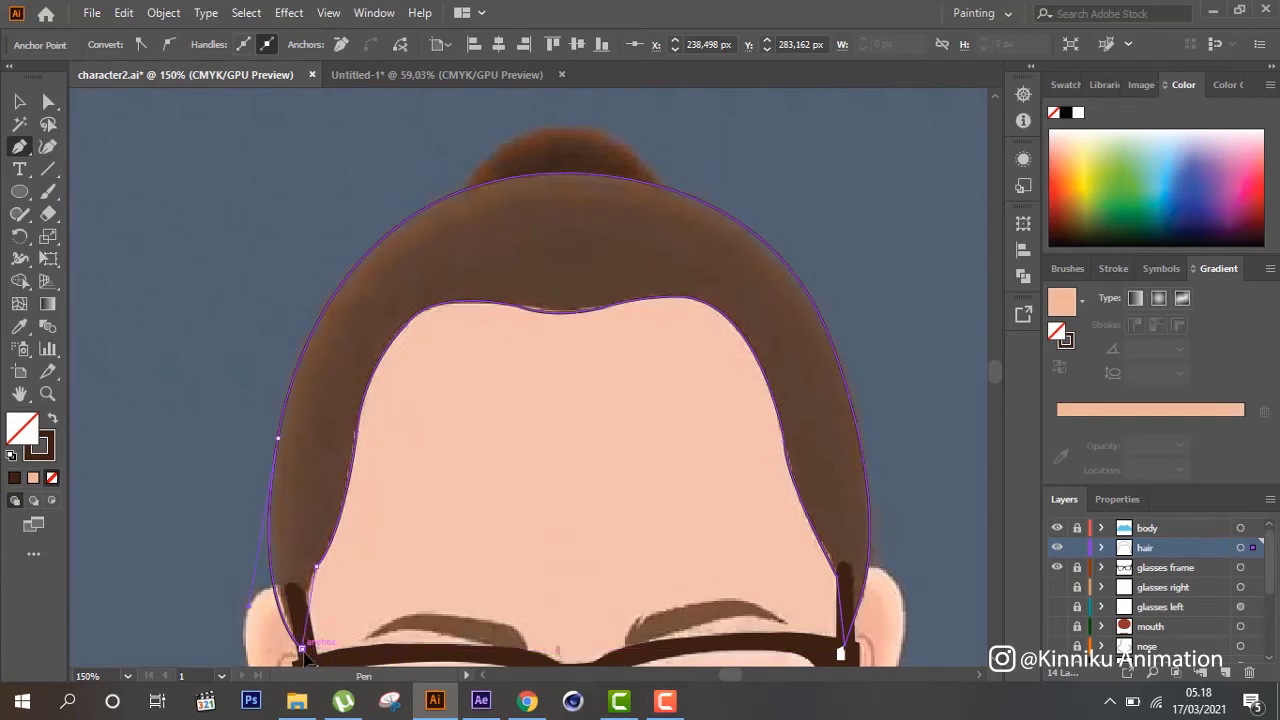
pyautogui.moveTo(316, 567); pyautogui.dragTo(302, 603)
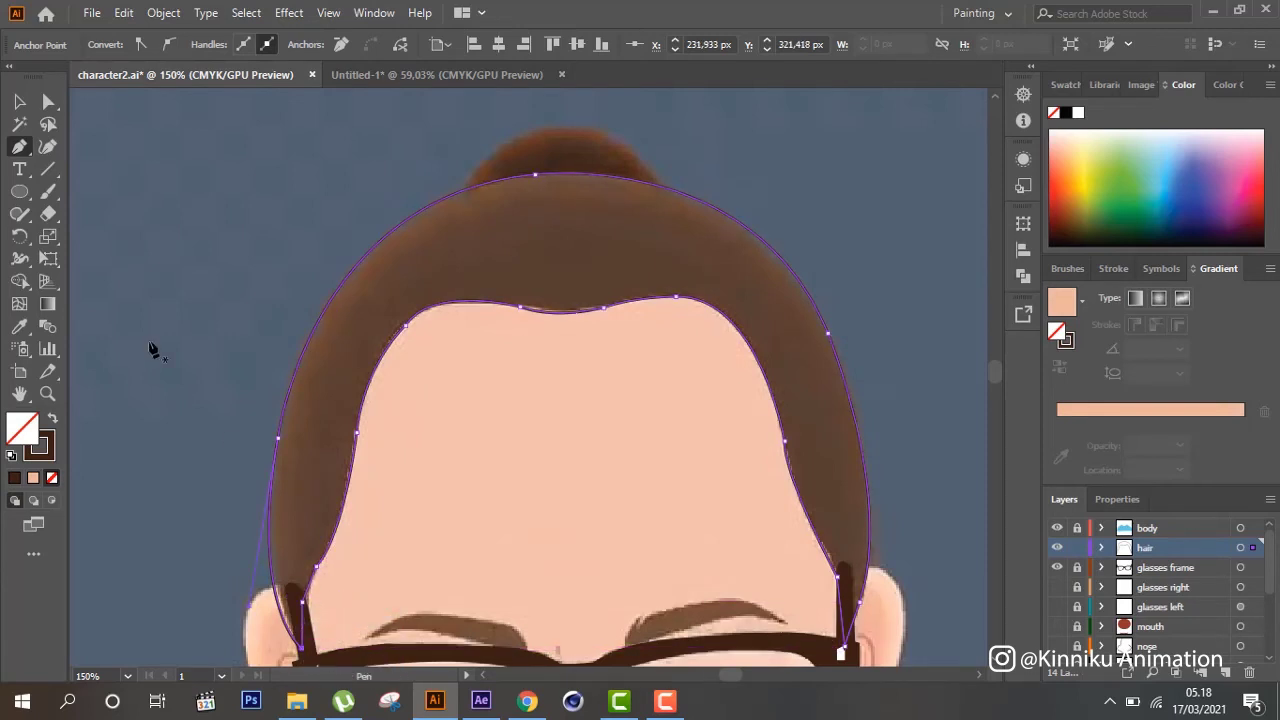
pyautogui.click(19, 101)
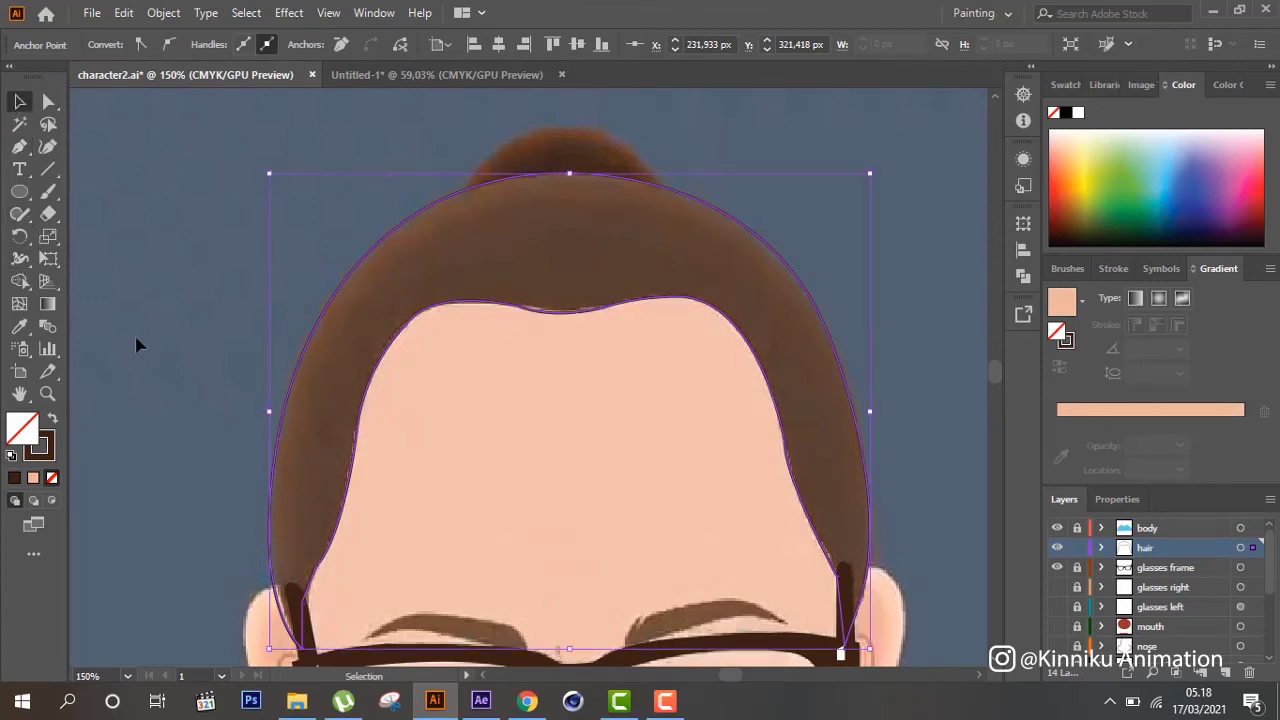
# Fill the hair with sampled brown, then switch its fill to a gradient
pyautogui.click(20, 327)
pyautogui.click(398, 289)
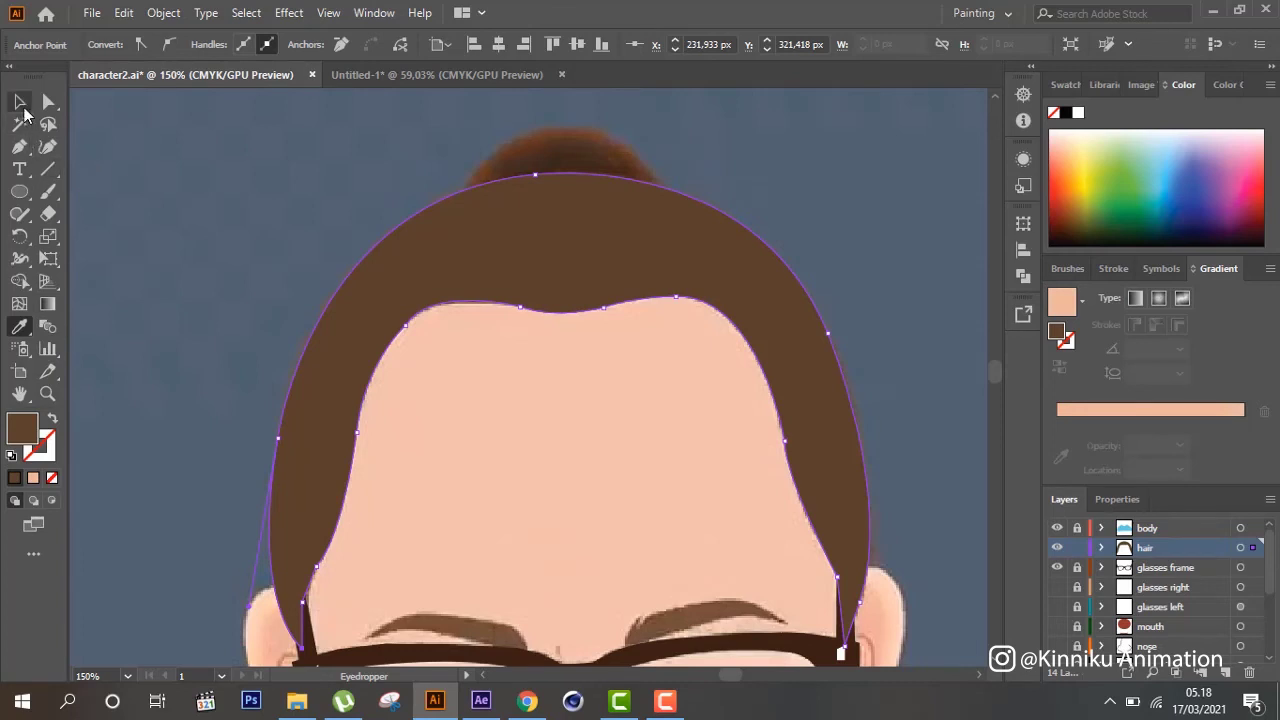
pyautogui.click(19, 101)
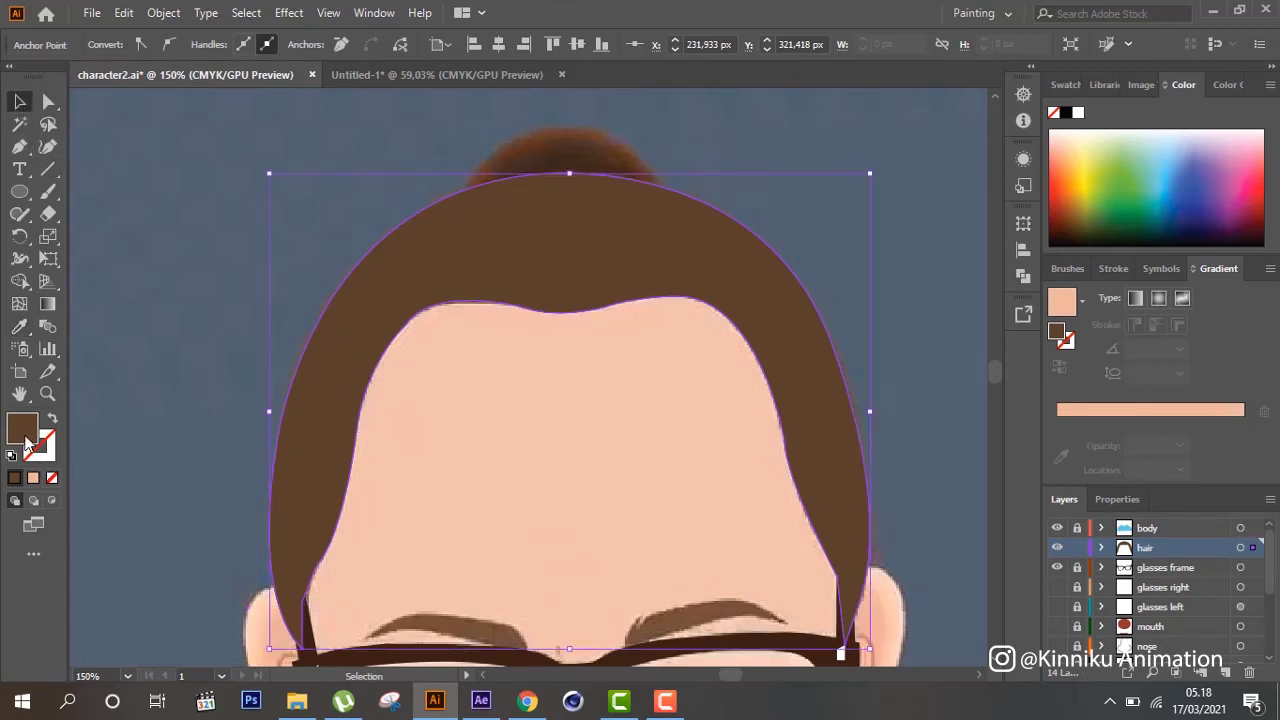
pyautogui.click(31, 479)
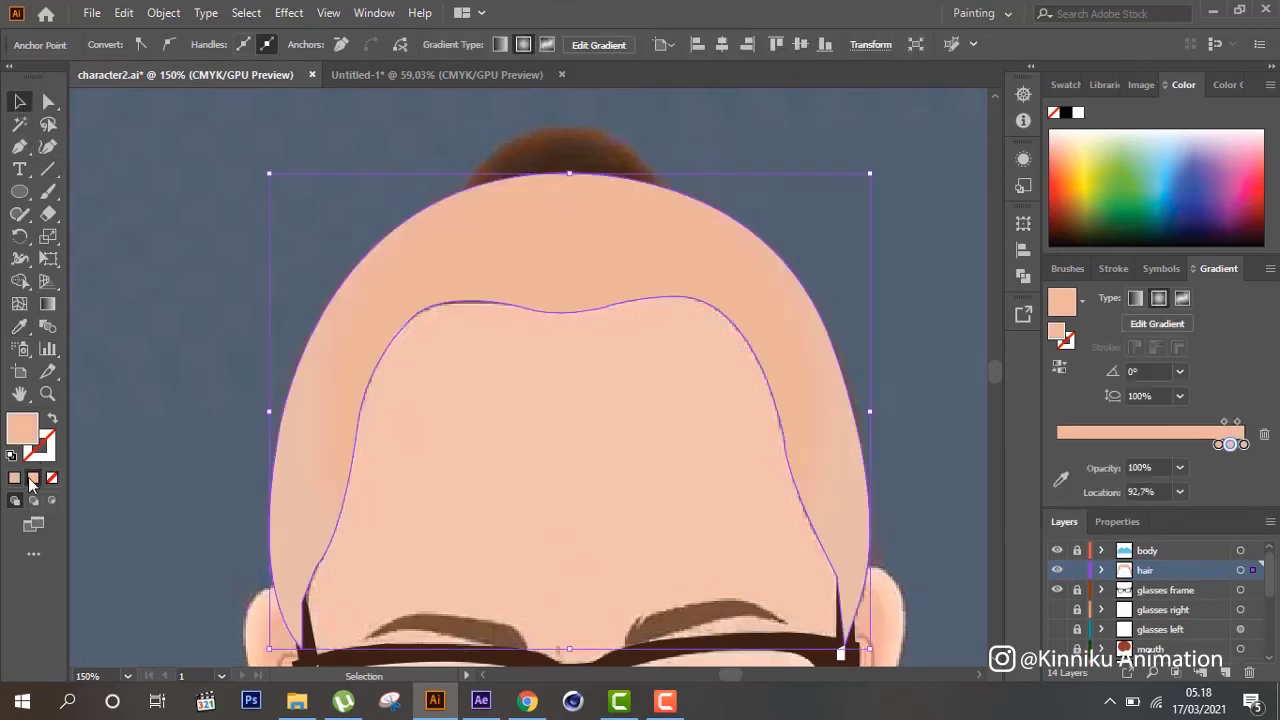
pyautogui.click(1021, 250)
# Set the first two gradient stops to hair brown and darker brown sampled from the sketch
pyautogui.click(1220, 444)
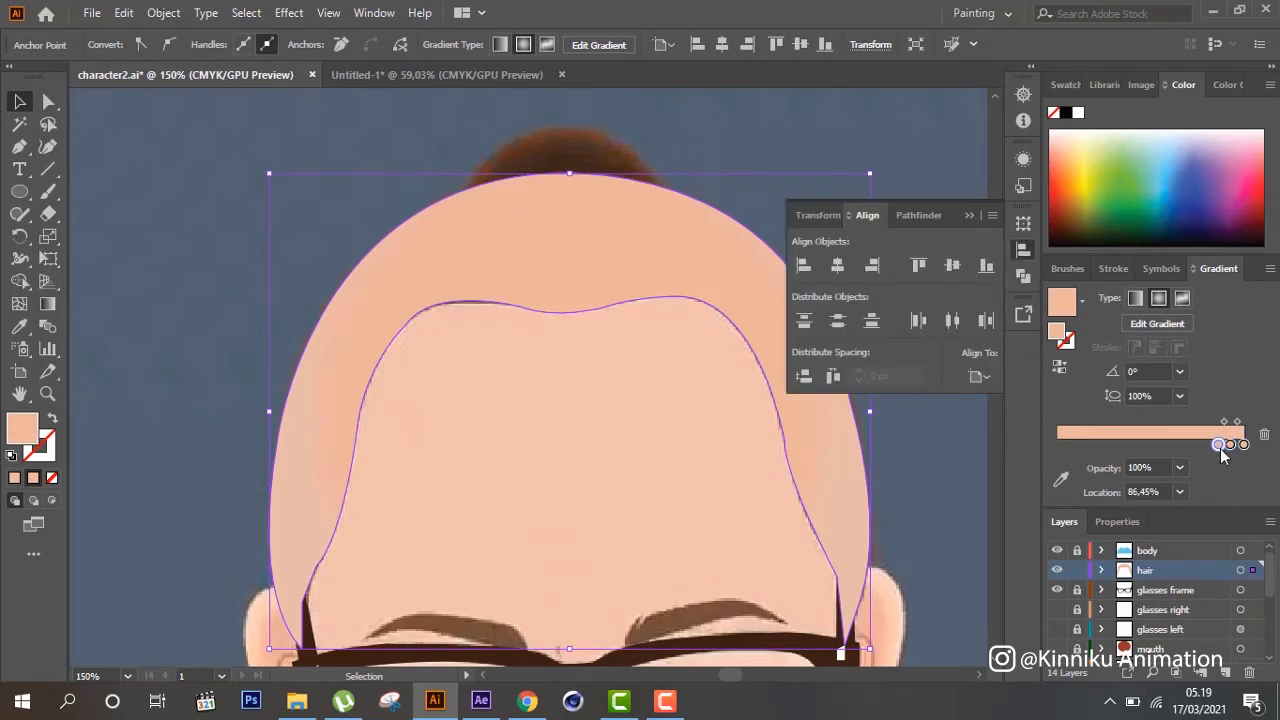
pyautogui.doubleClick(1220, 444)
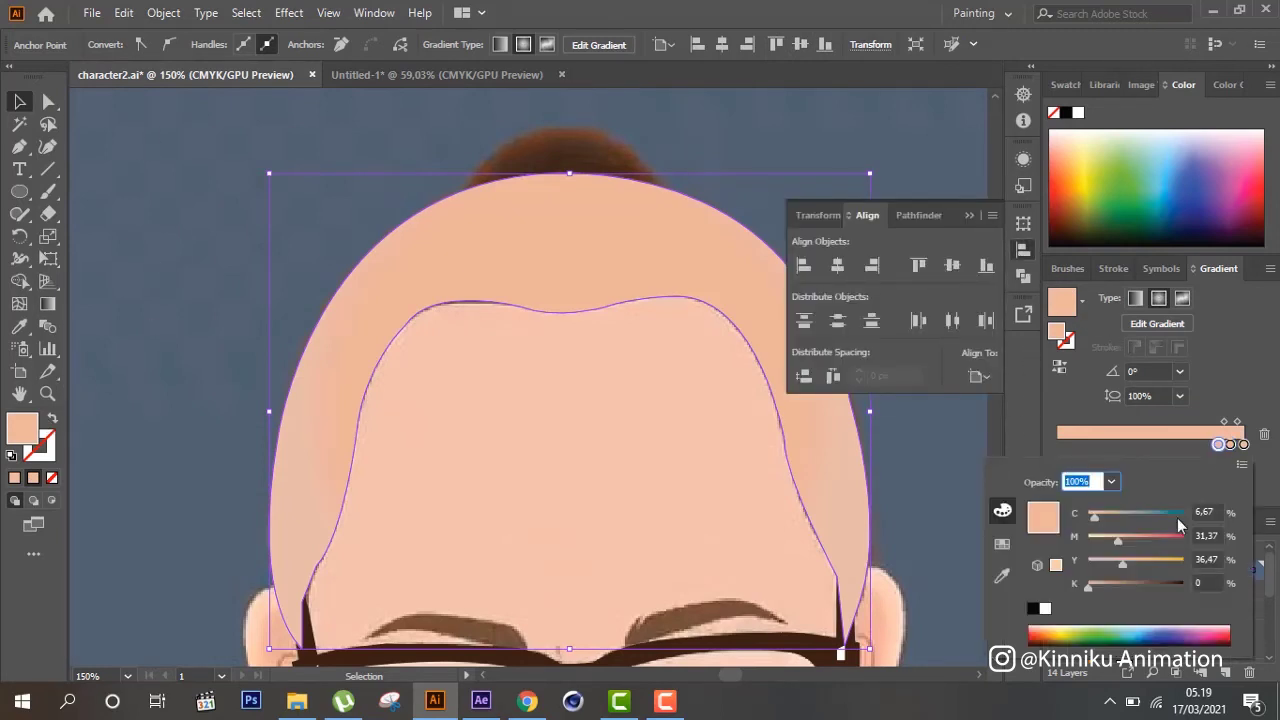
pyautogui.click(1002, 576)
pyautogui.click(597, 149)
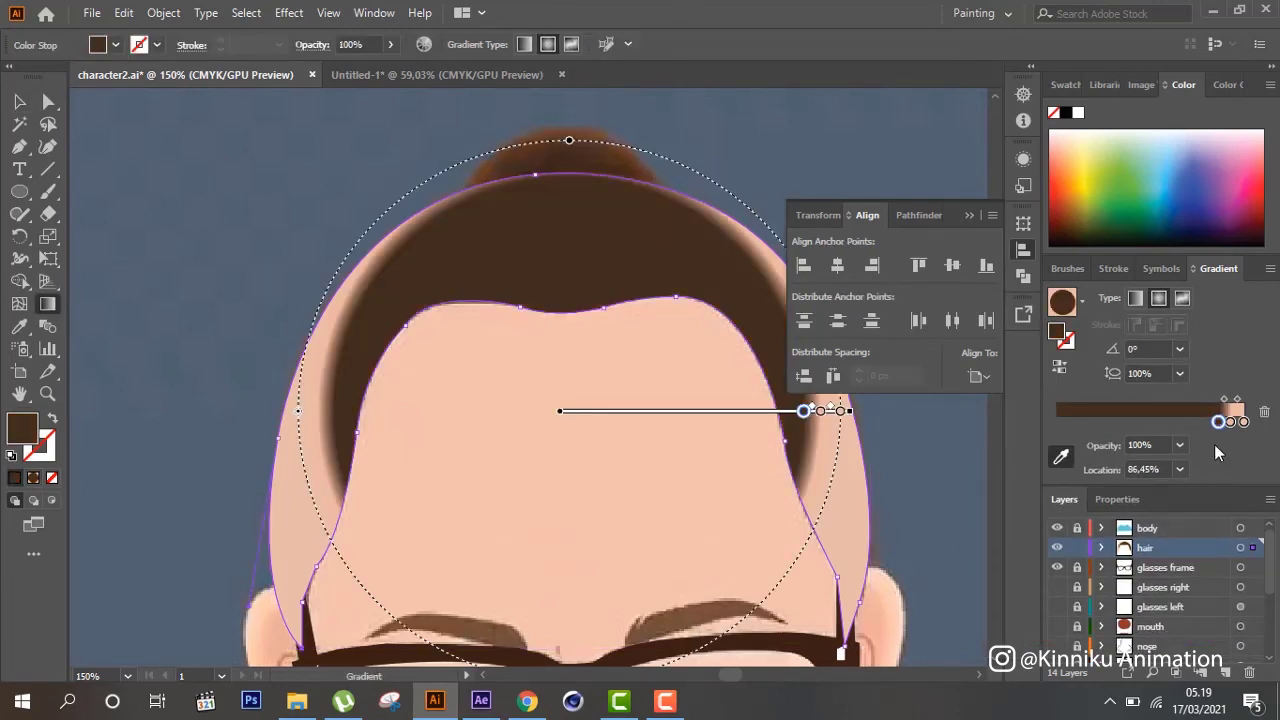
pyautogui.doubleClick(1230, 422)
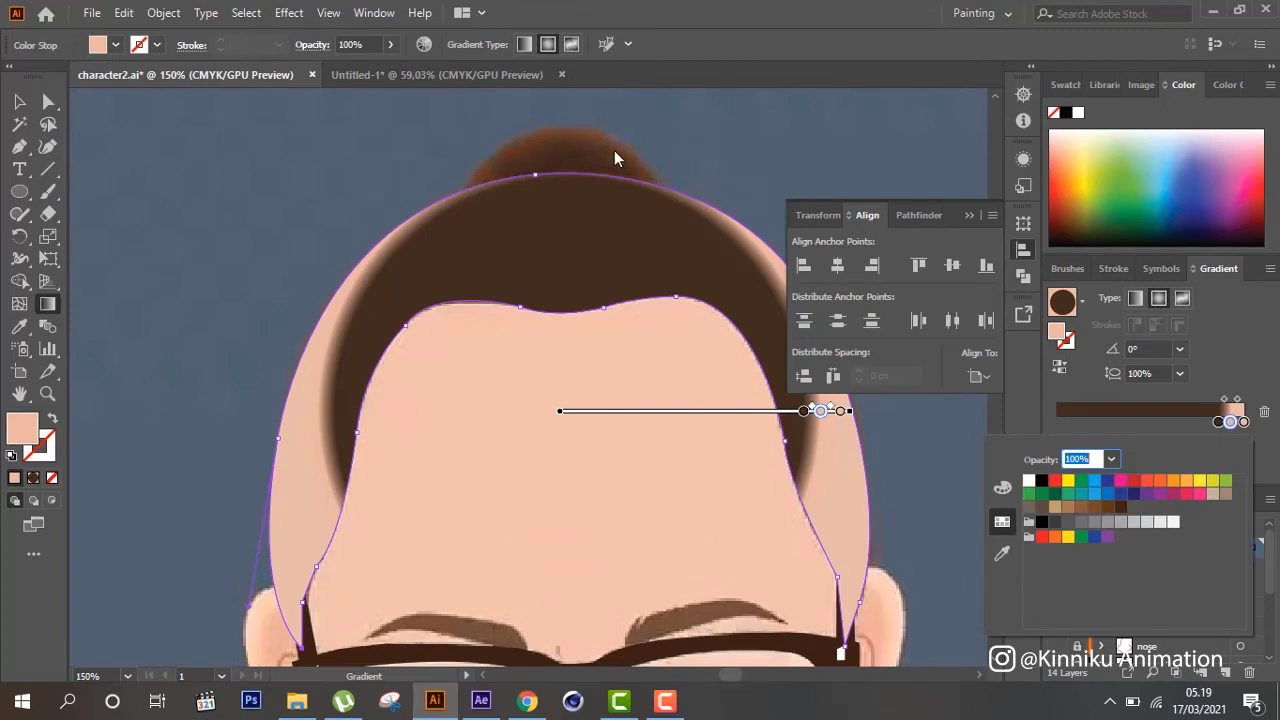
pyautogui.click(1002, 555)
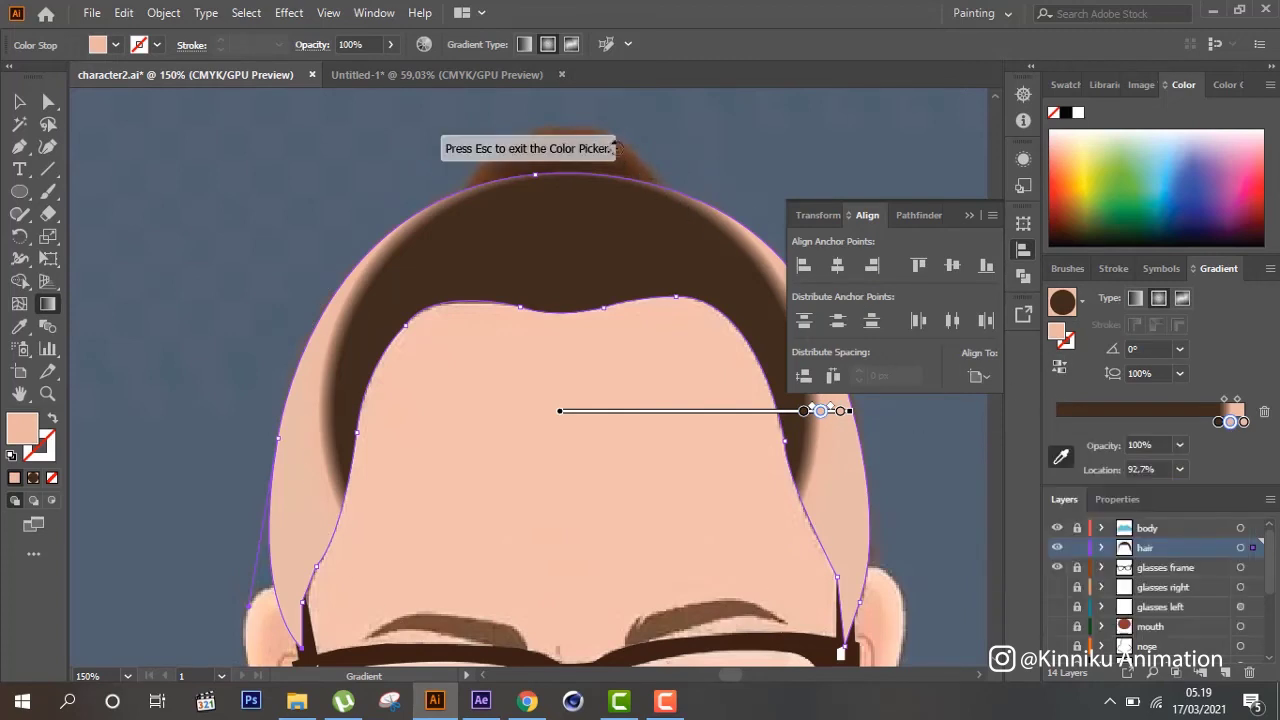
pyautogui.click(616, 152)
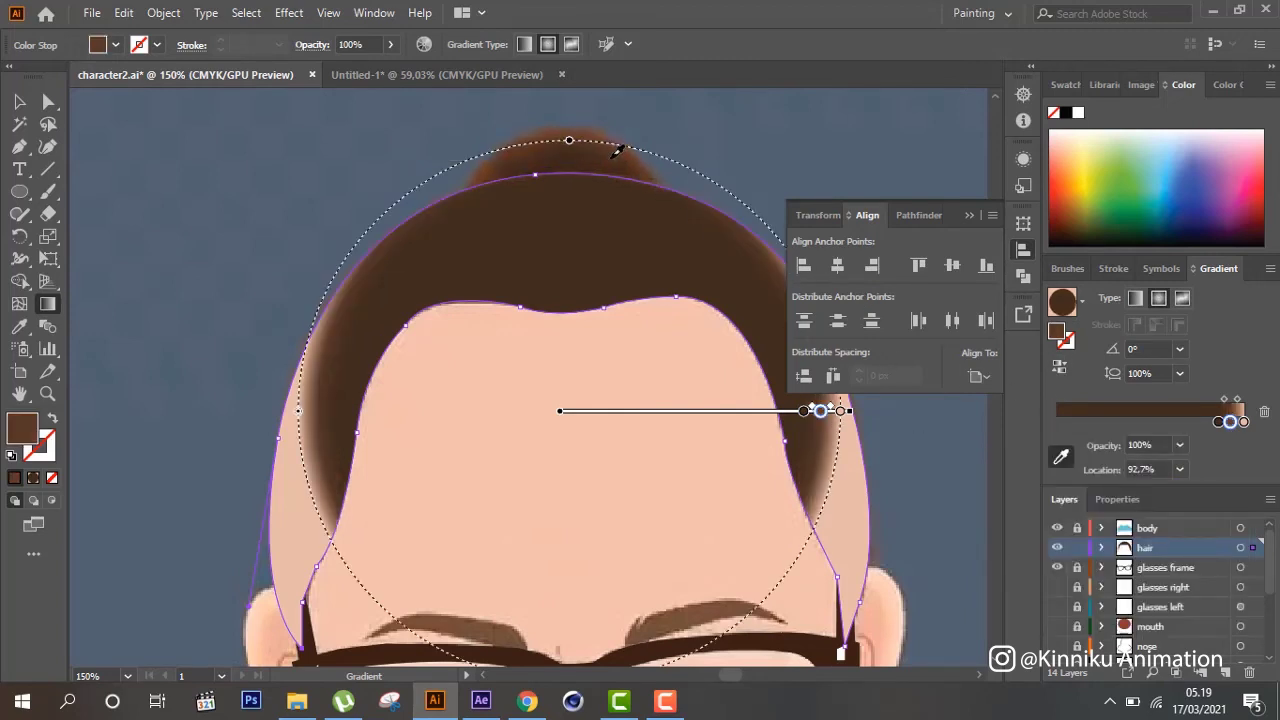
# Change the remaining skin-coloured stop to brown and deselect to preview the gradient
pyautogui.click(1243, 421)
pyautogui.doubleClick(1243, 421)
pyautogui.click(1001, 556)
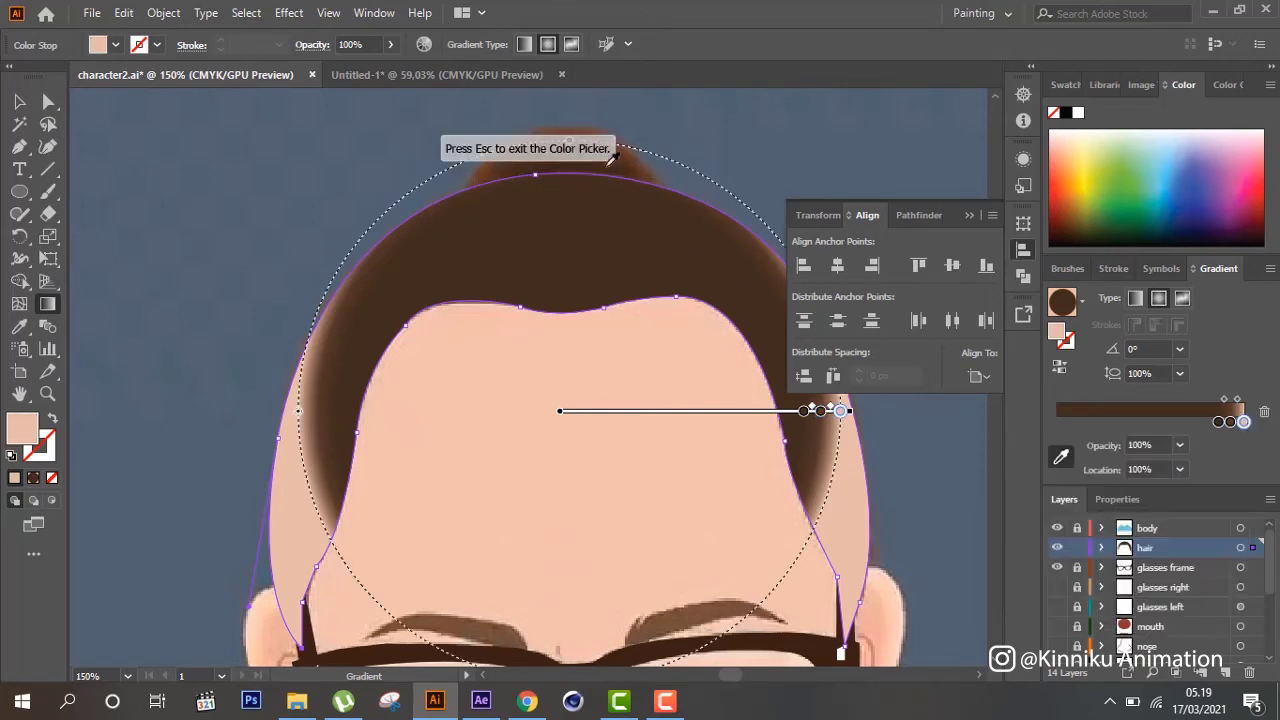
pyautogui.click(611, 151)
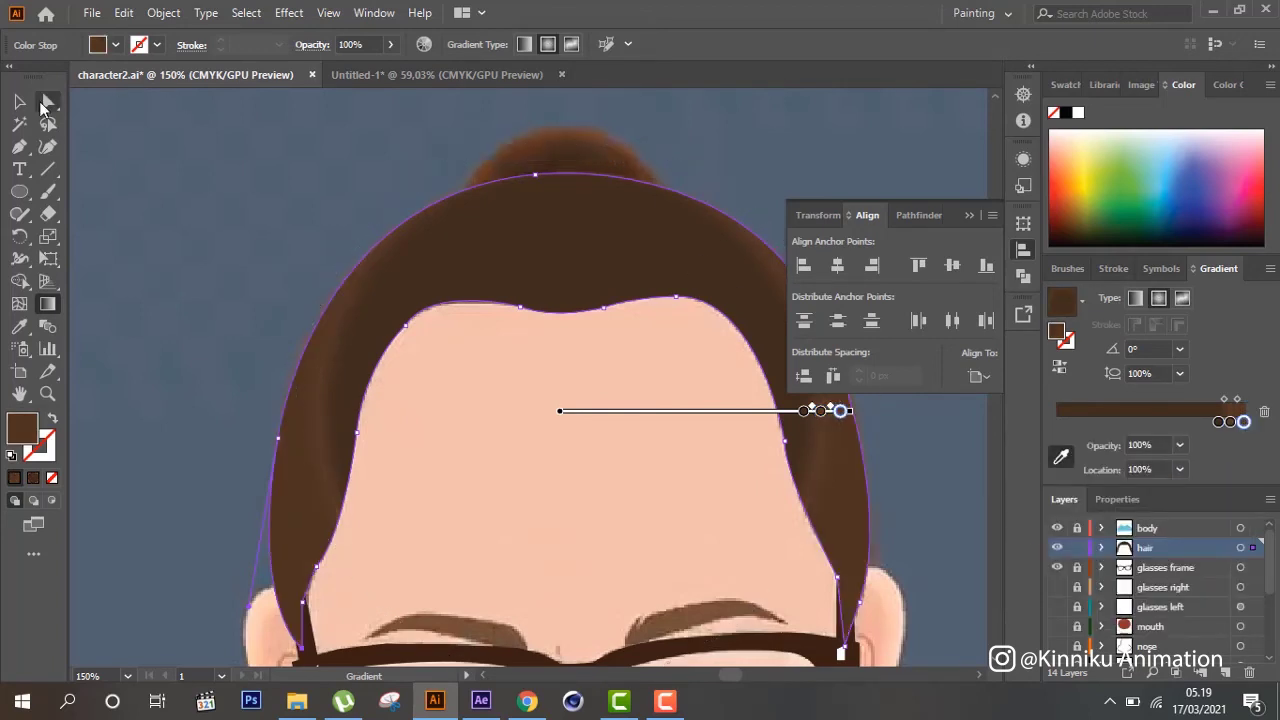
pyautogui.click(19, 101)
pyautogui.click(157, 194)
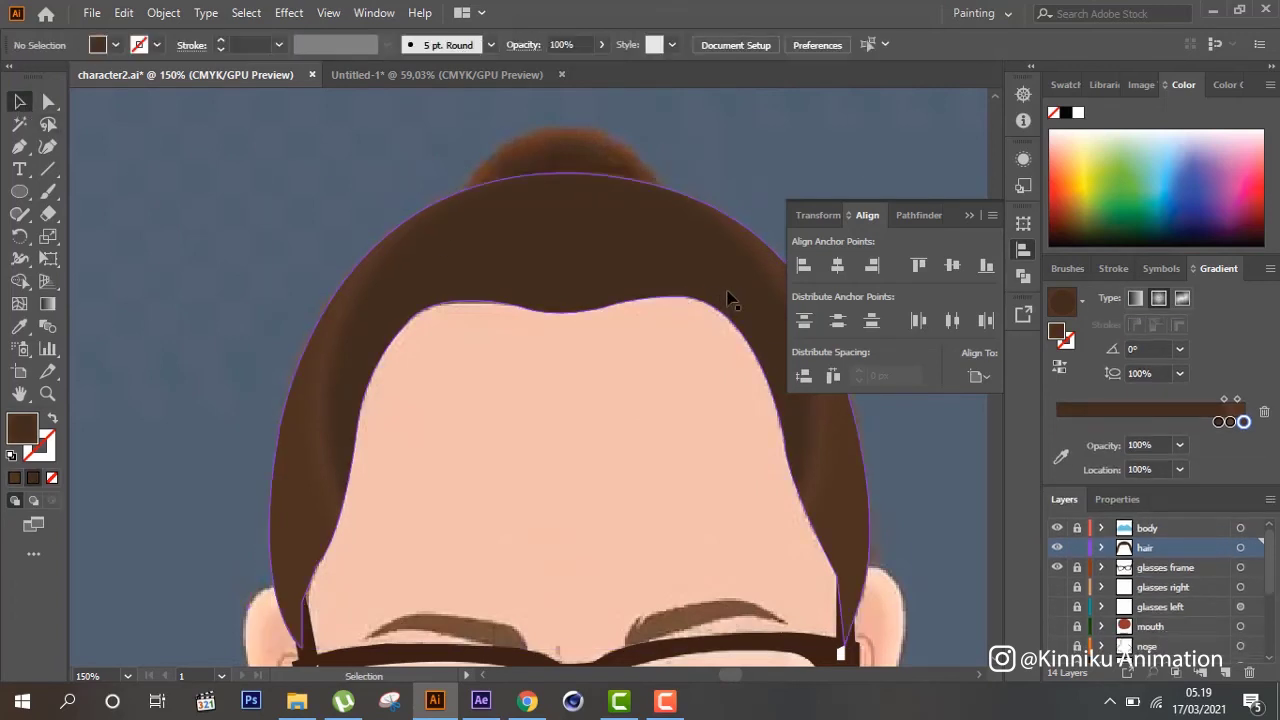
# Compare the hair with its layer hidden and shown, and shift the hair gradient stops
pyautogui.click(849, 443)
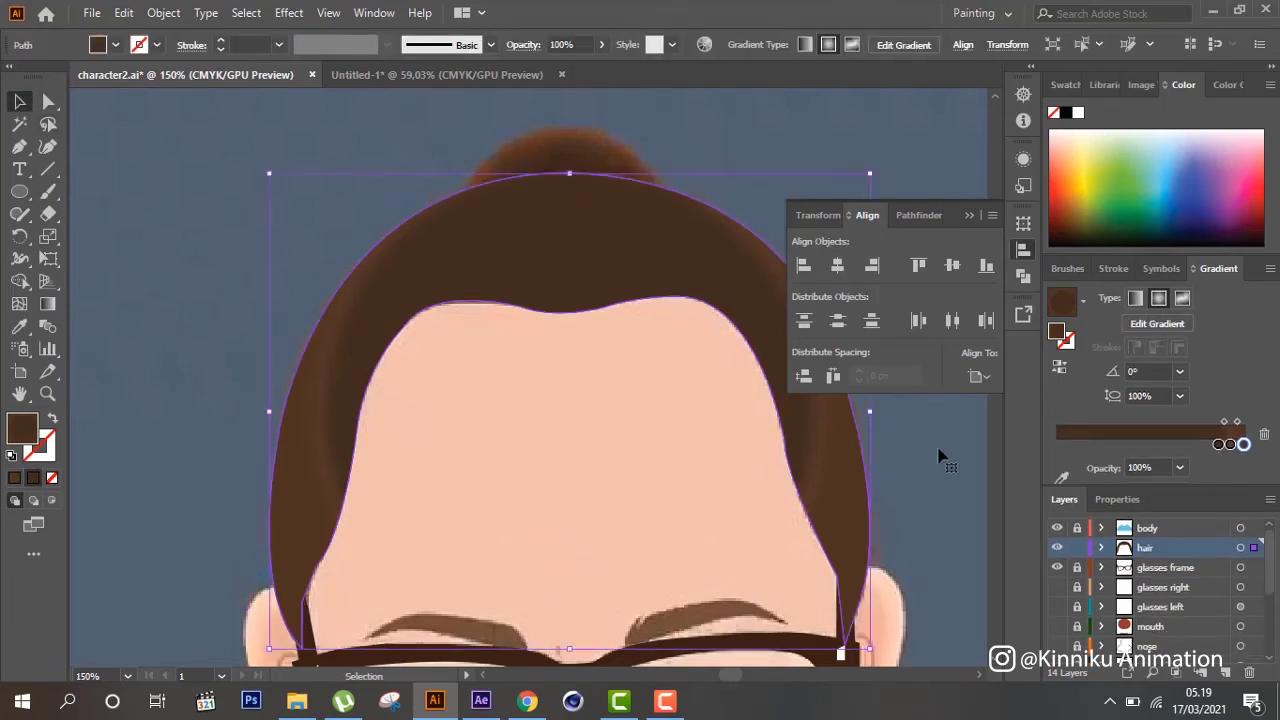
pyautogui.click(1058, 570)
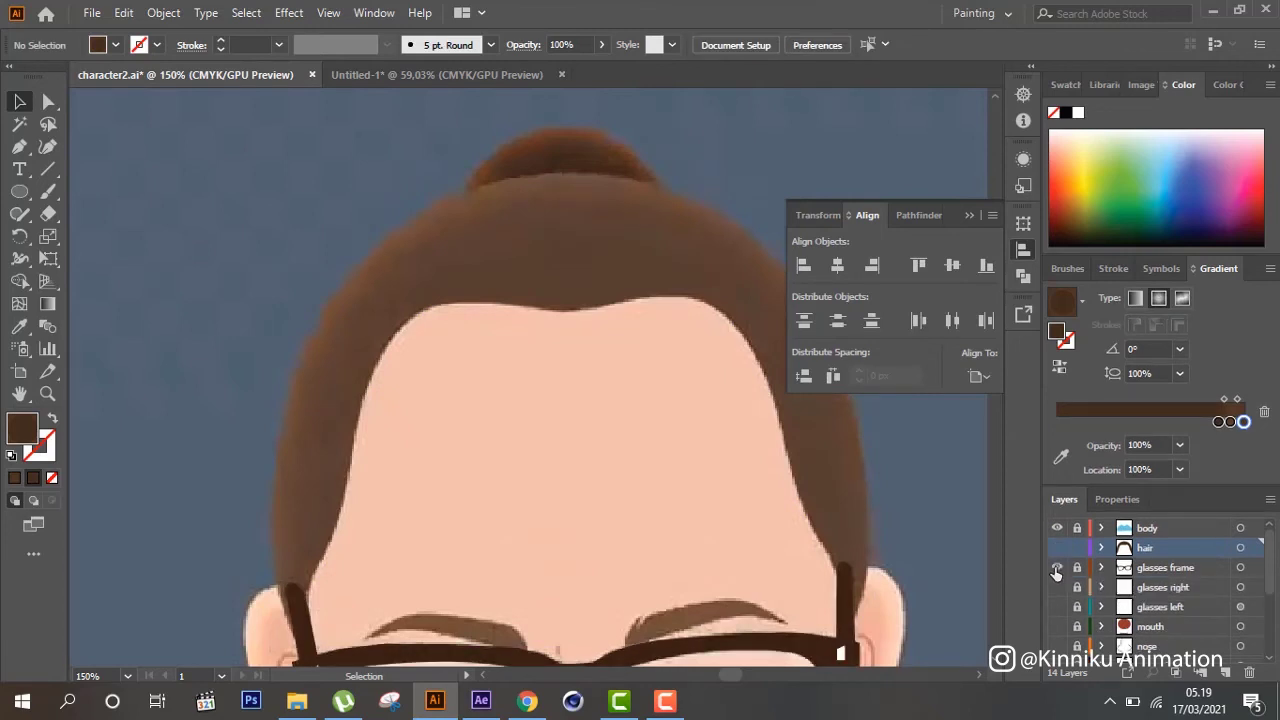
pyautogui.click(1057, 548)
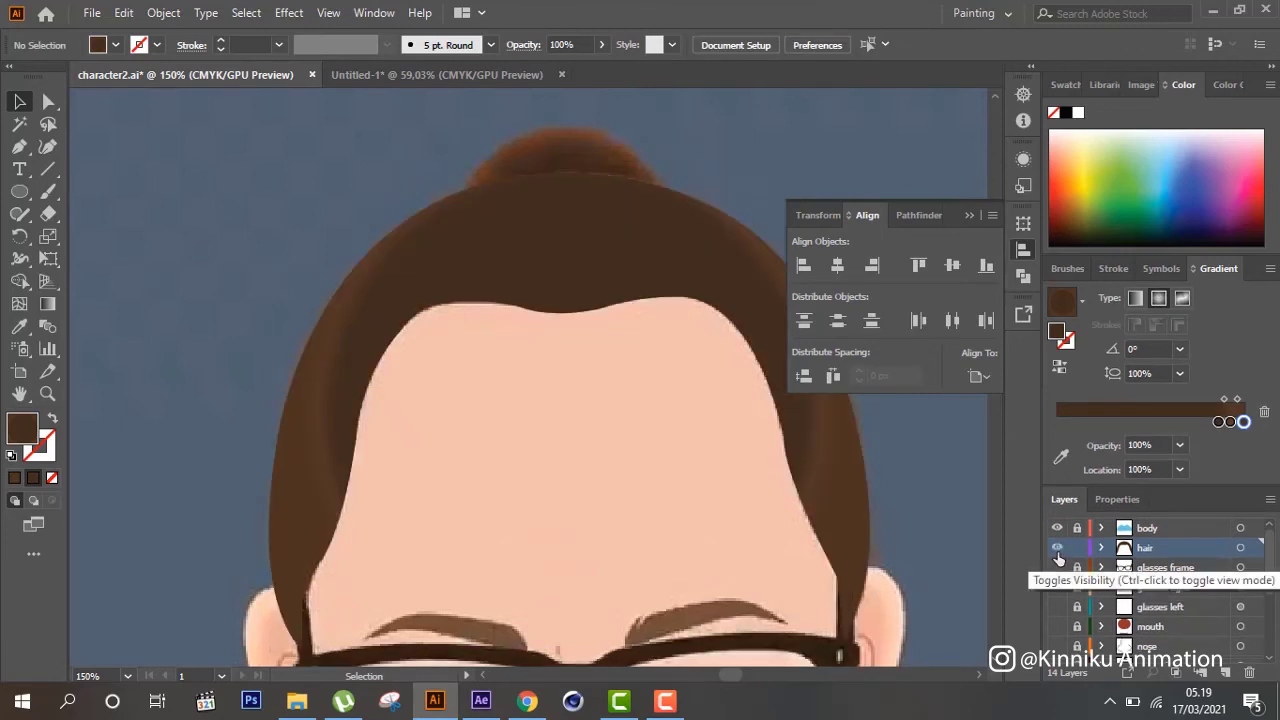
pyautogui.click(1057, 548)
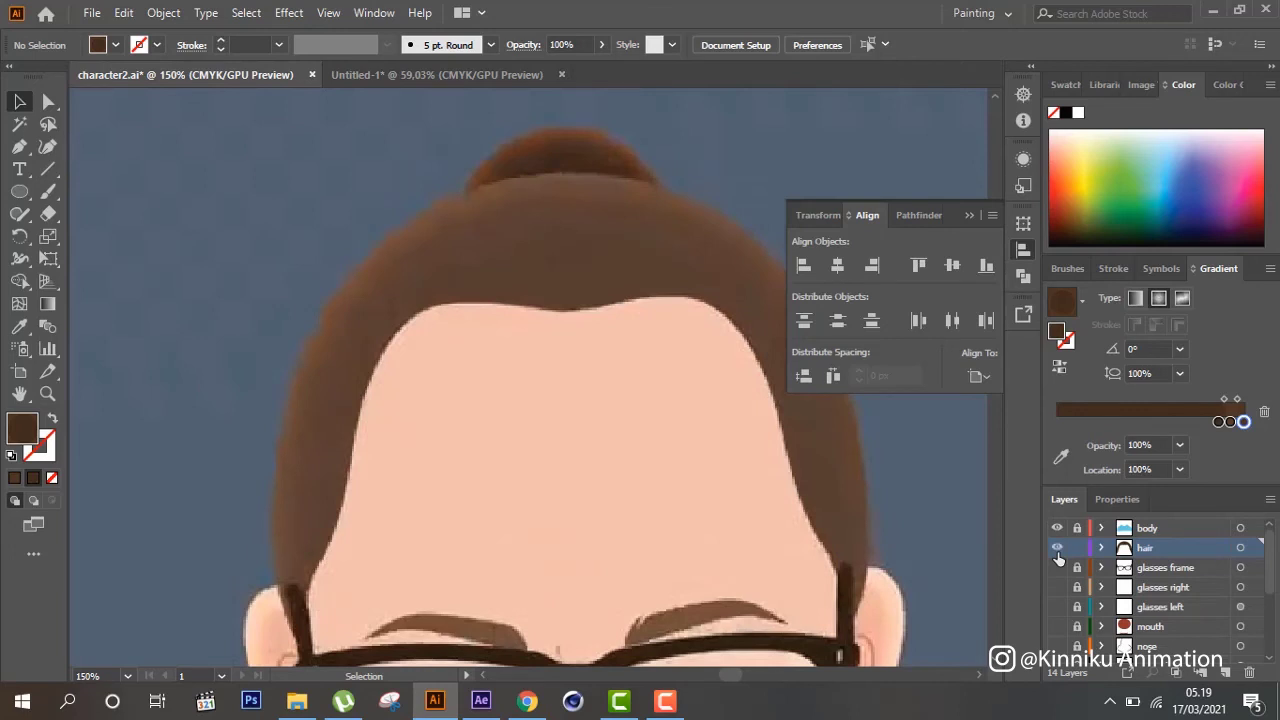
pyautogui.click(1057, 548)
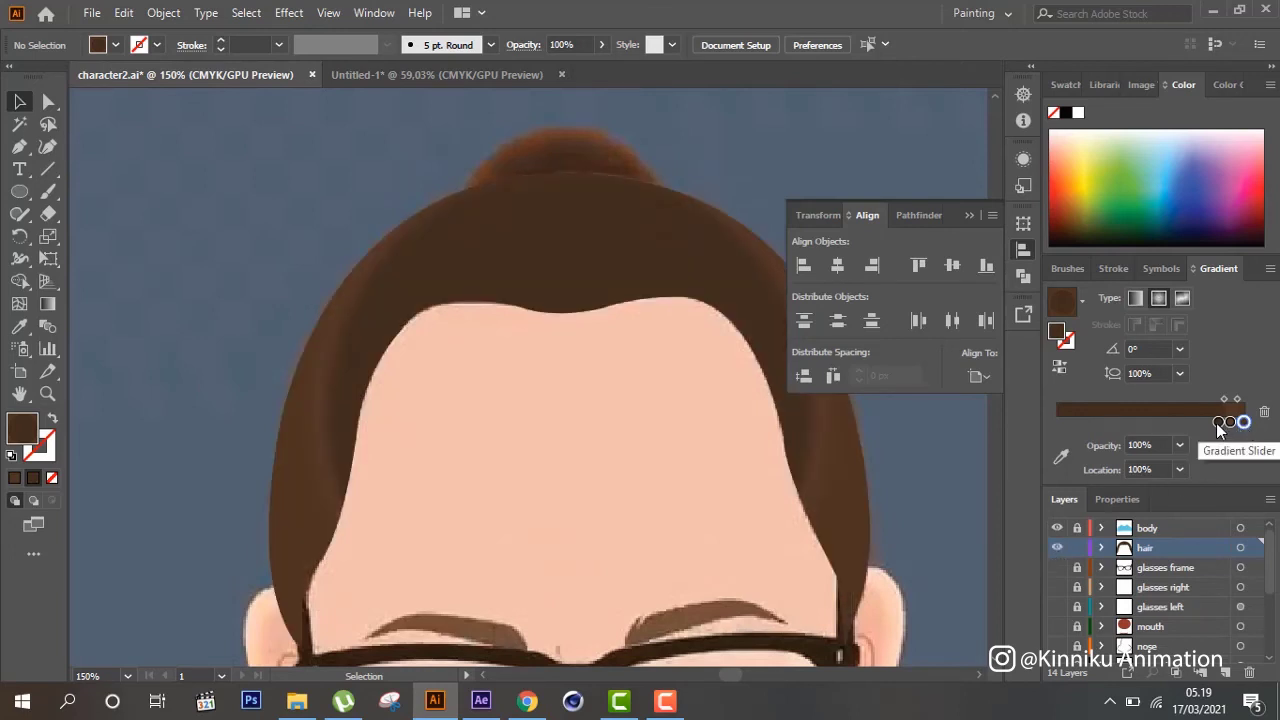
pyautogui.moveTo(1230, 422); pyautogui.dragTo(1202, 422)
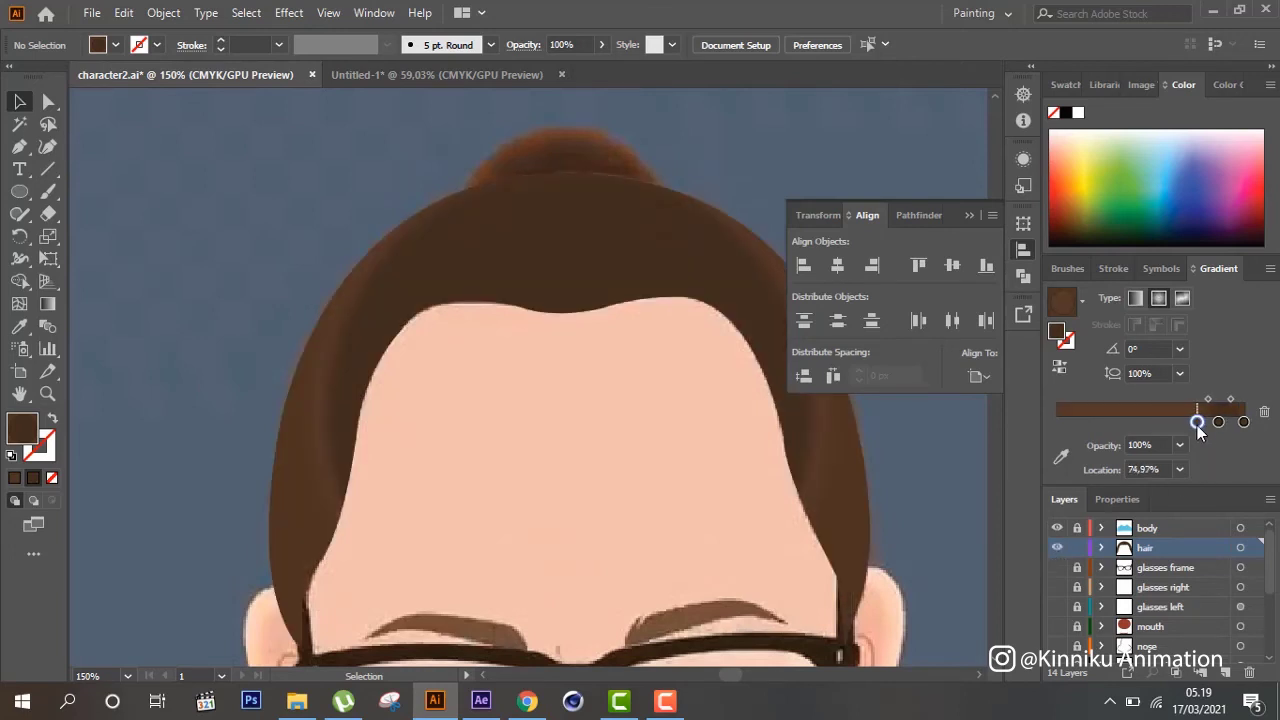
pyautogui.click(838, 402)
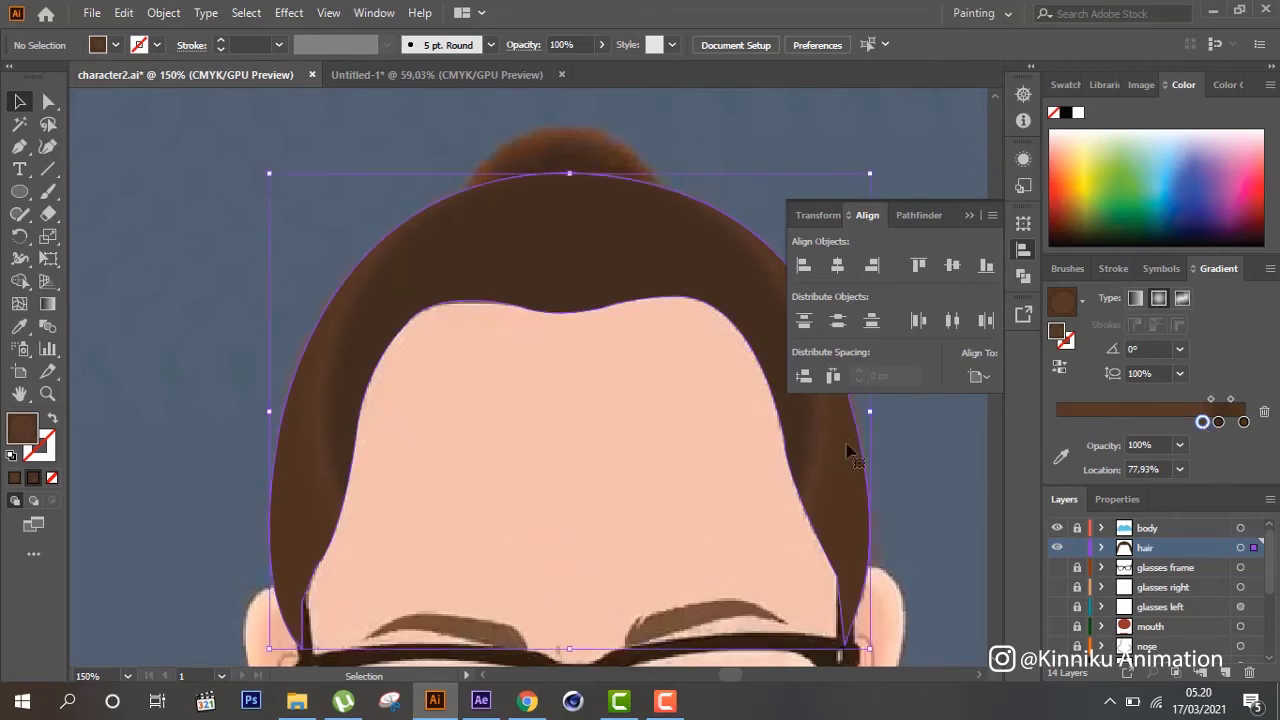
pyautogui.moveTo(1204, 444)
pyautogui.mouseDown()
pyautogui.moveTo(1245, 446)
pyautogui.moveTo(1229, 447)
pyautogui.mouseUp()
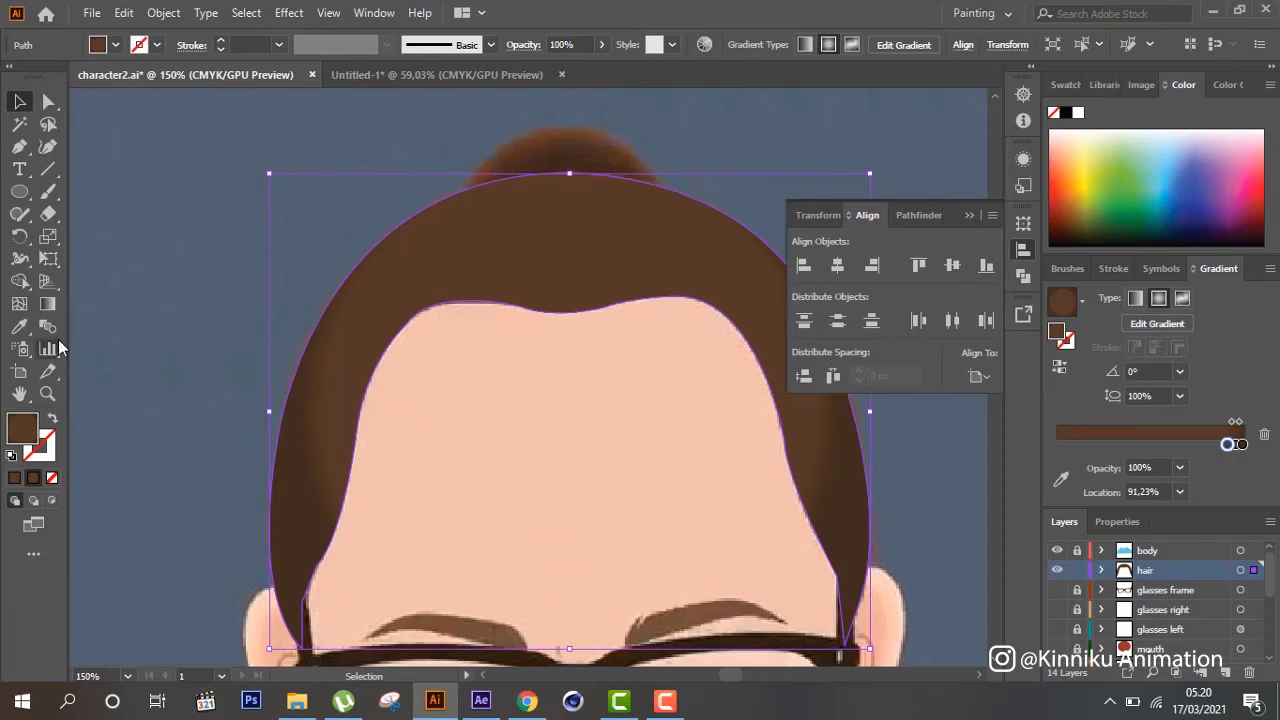
# Reshape the hair's radial gradient lower on the face, with a stop at 73% and the extra stop removed
pyautogui.click(47, 303)
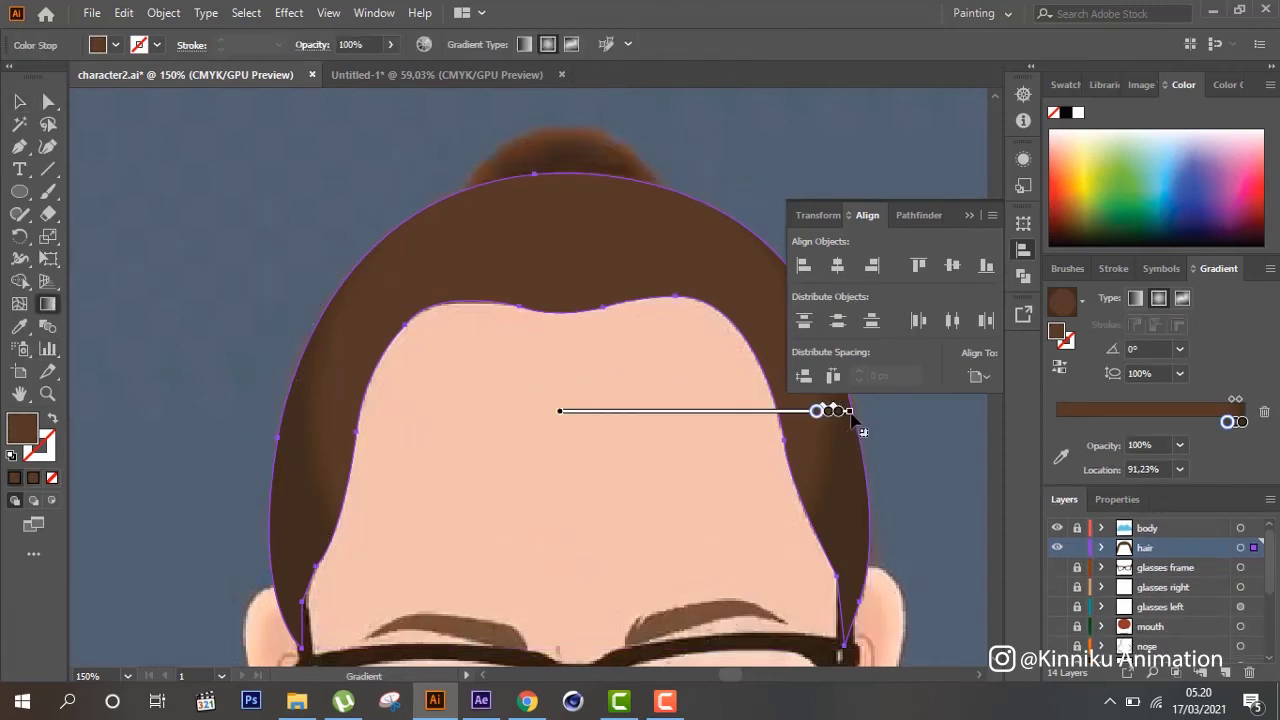
pyautogui.moveTo(849, 411); pyautogui.dragTo(907, 411)
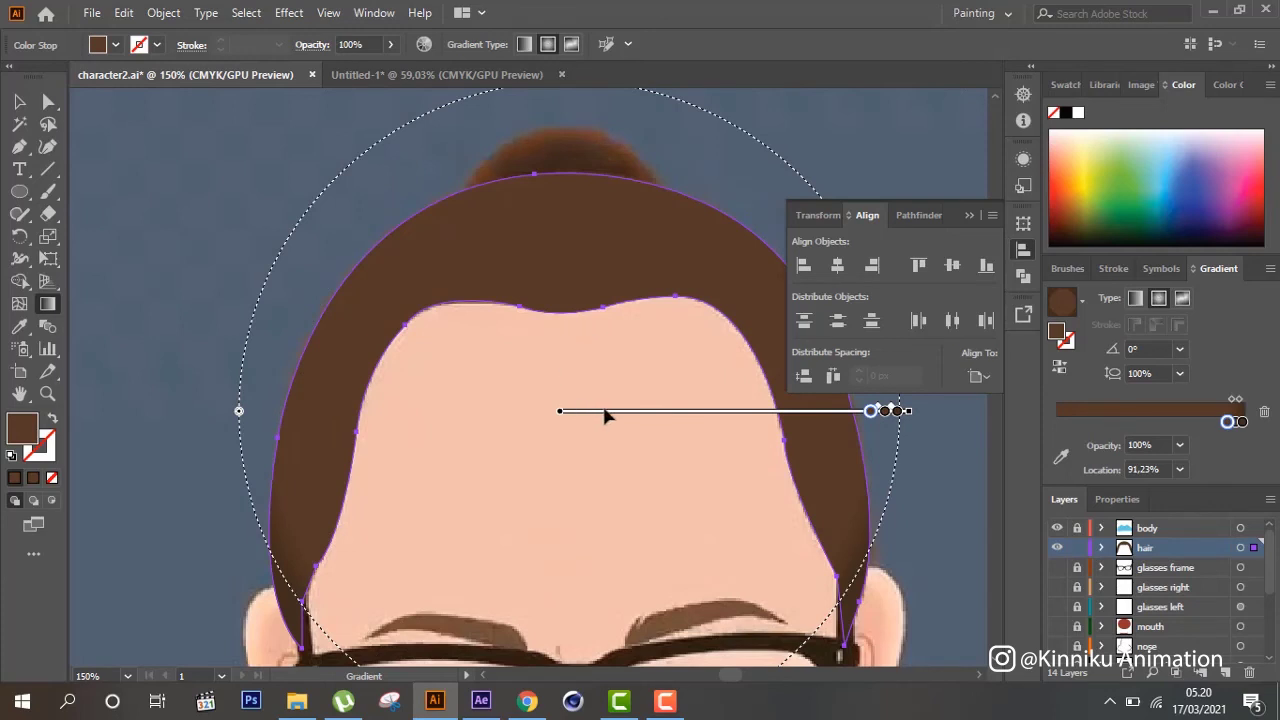
pyautogui.moveTo(604, 415); pyautogui.dragTo(600, 530)
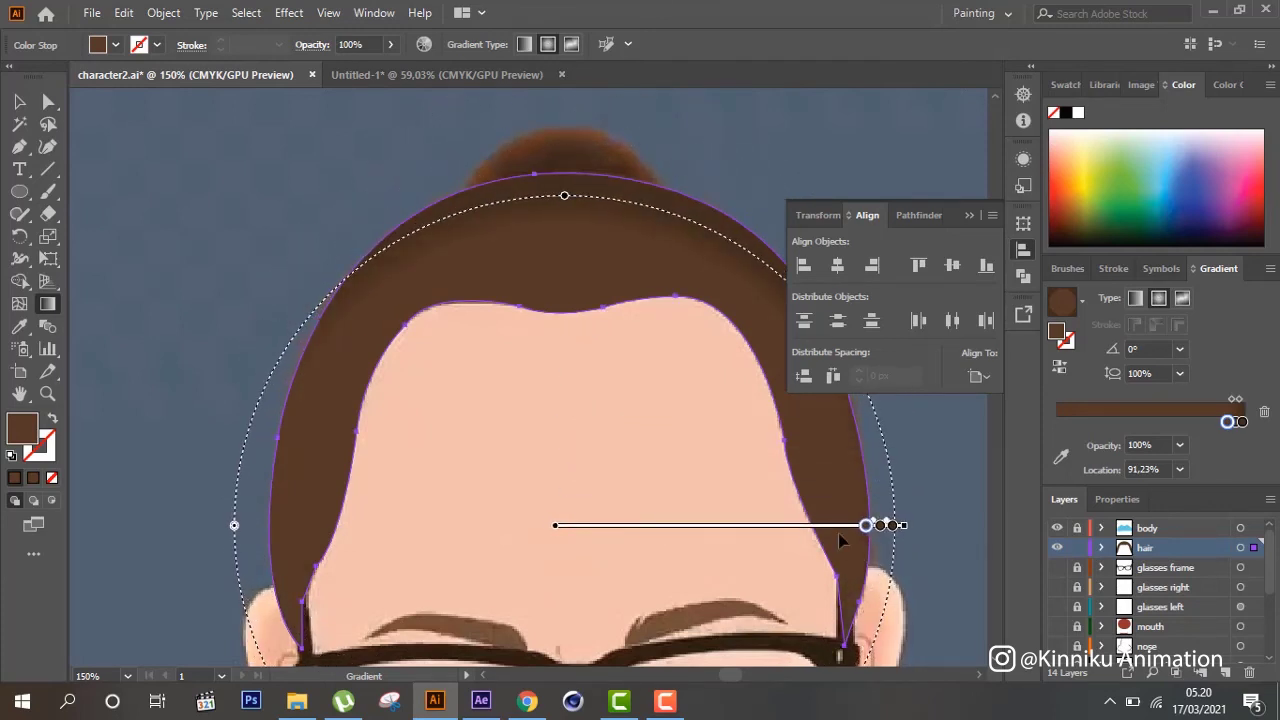
pyautogui.moveTo(903, 525); pyautogui.dragTo(891, 525)
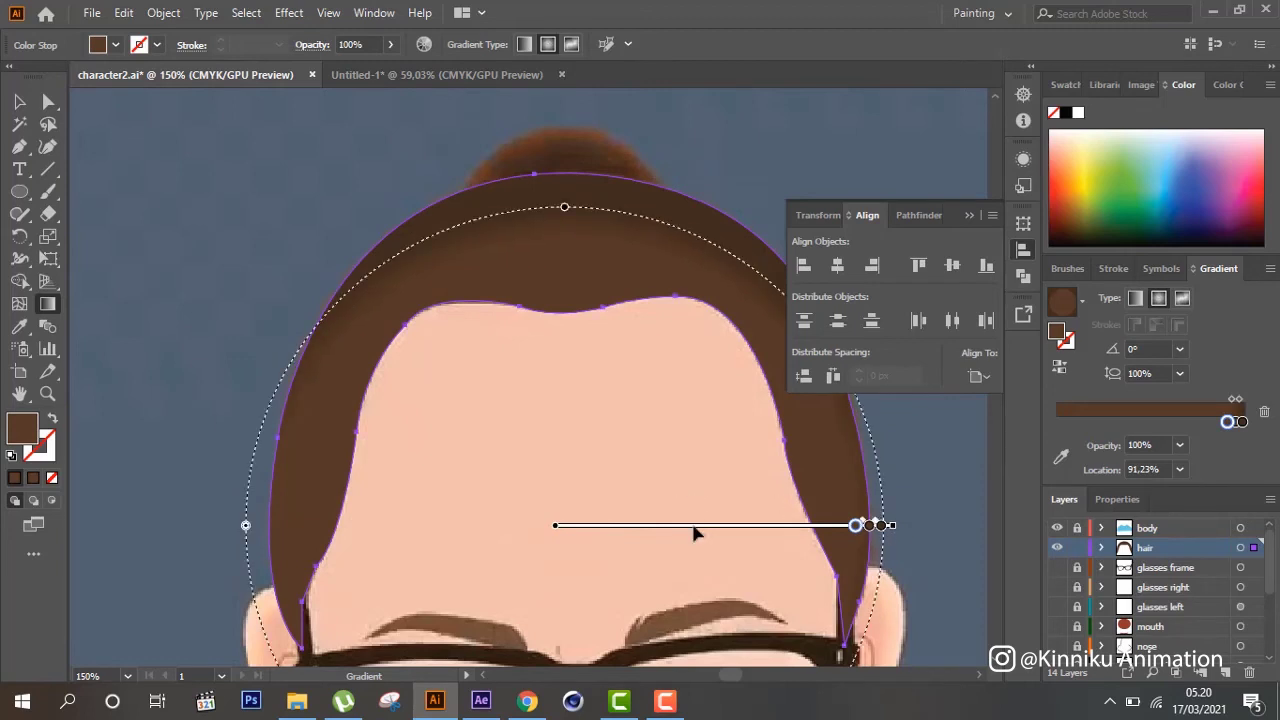
pyautogui.moveTo(697, 532)
pyautogui.mouseDown()
pyautogui.moveTo(720, 527)
pyautogui.moveTo(695, 528)
pyautogui.mouseUp()
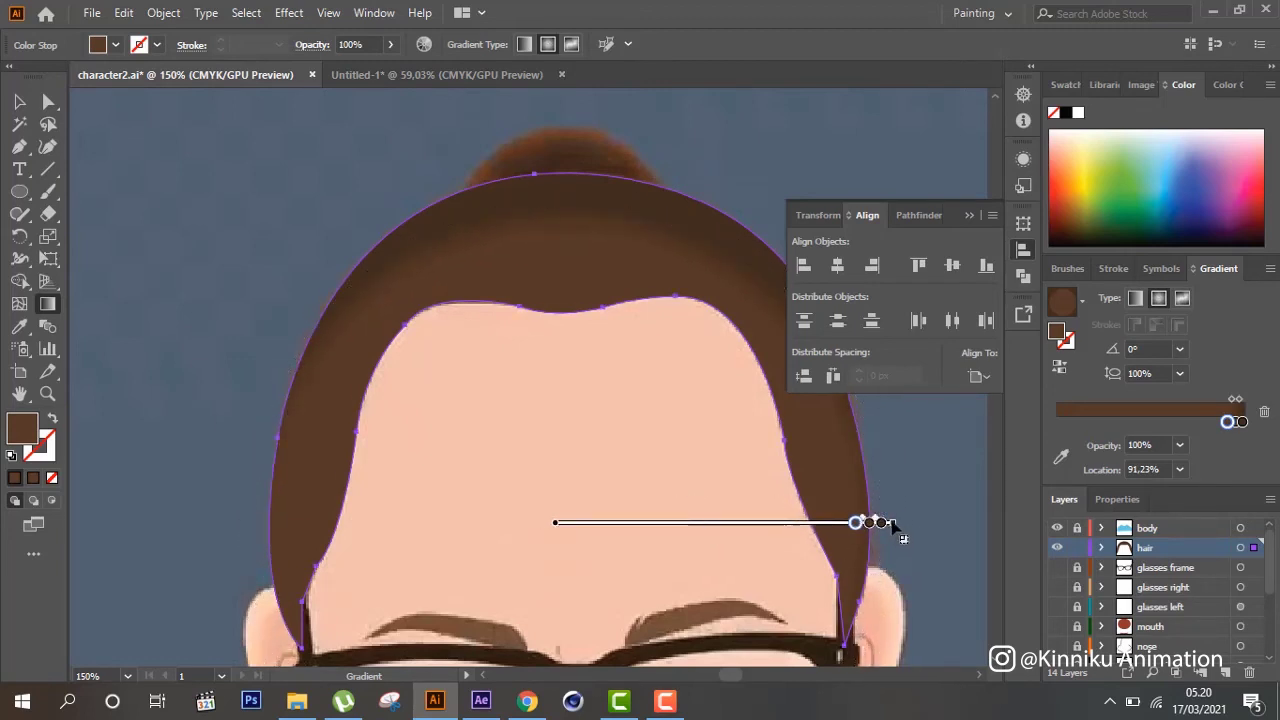
pyautogui.moveTo(891, 522); pyautogui.dragTo(866, 522)
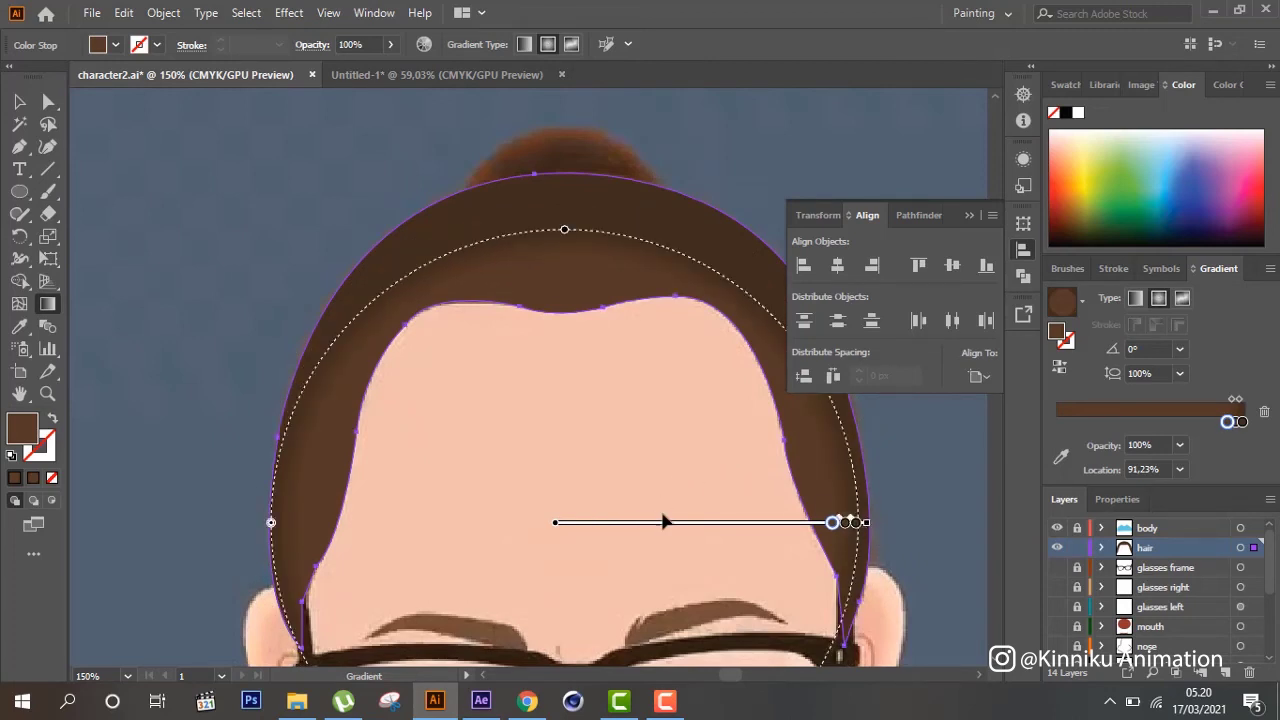
pyautogui.moveTo(670, 530); pyautogui.dragTo(673, 535)
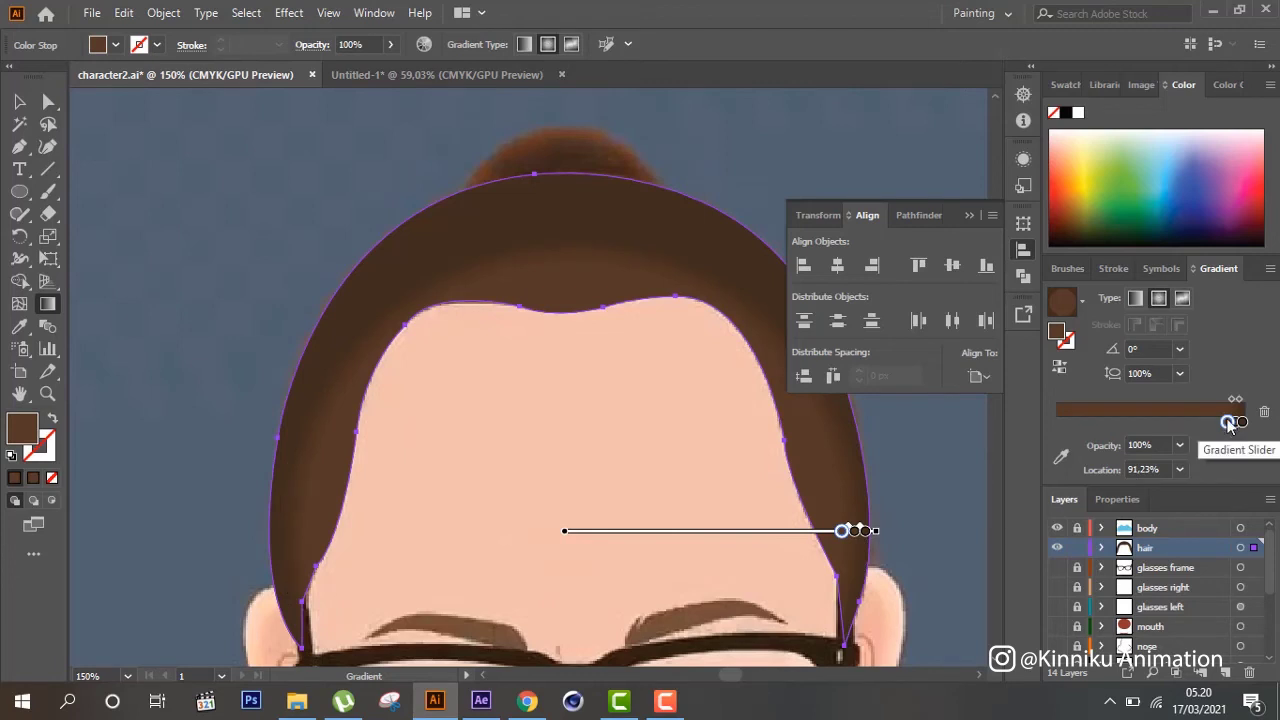
pyautogui.moveTo(1229, 422)
pyautogui.mouseDown()
pyautogui.moveTo(1174, 422)
pyautogui.moveTo(1243, 422)
pyautogui.moveTo(1222, 422)
pyautogui.mouseUp()
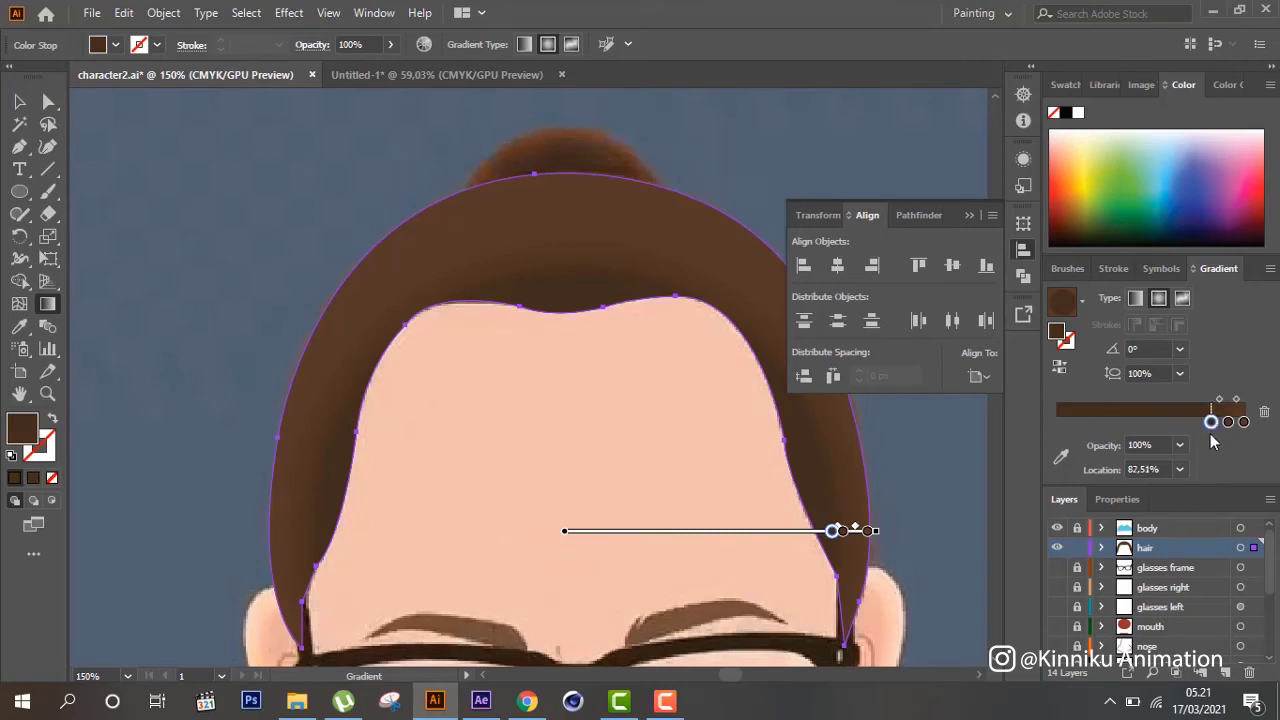
pyautogui.moveTo(1222, 422); pyautogui.dragTo(1209, 494)
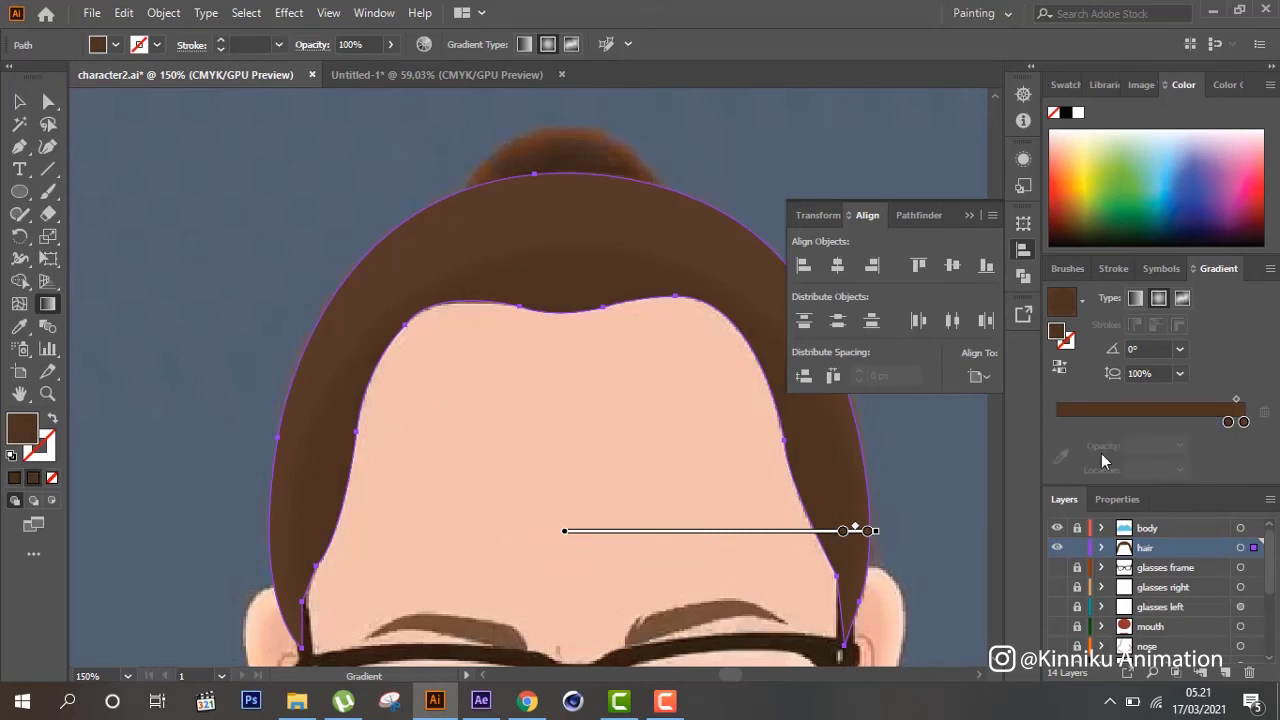
# Finish gradient editing and add a new layer above the hair layer, naming it 'ha…'
pyautogui.scroll(1, 800, 403)
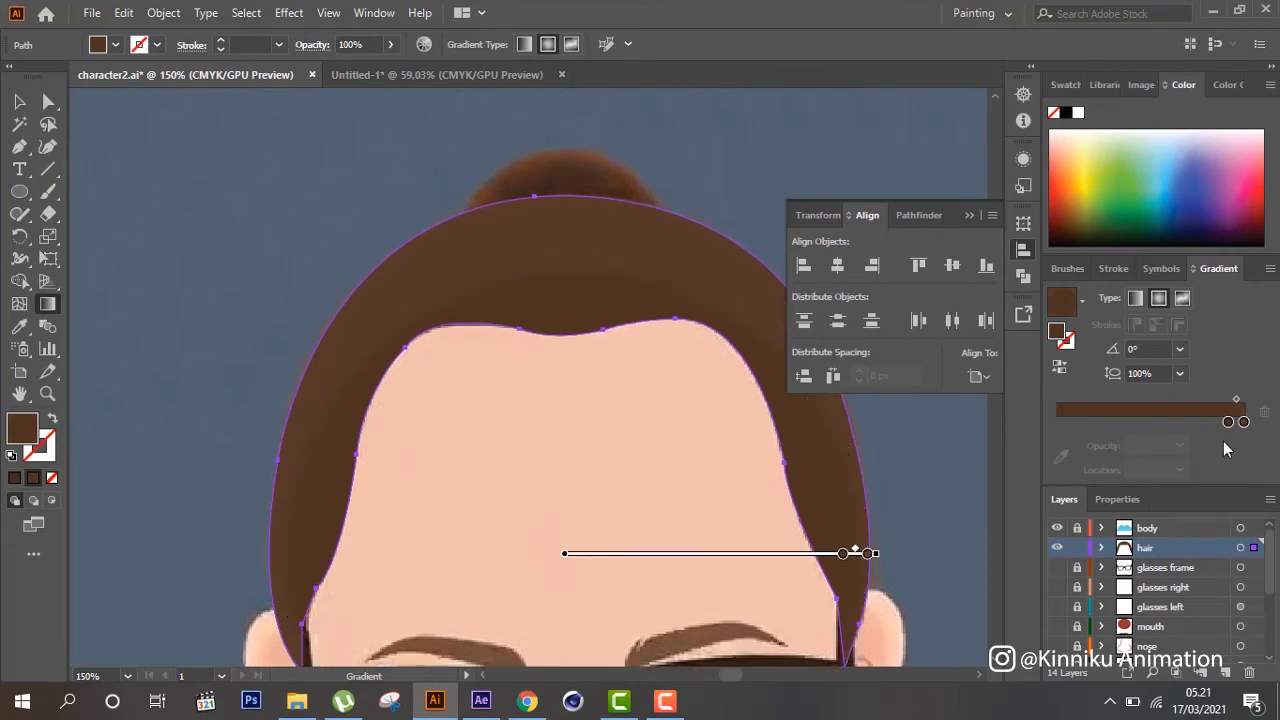
pyautogui.press('v')
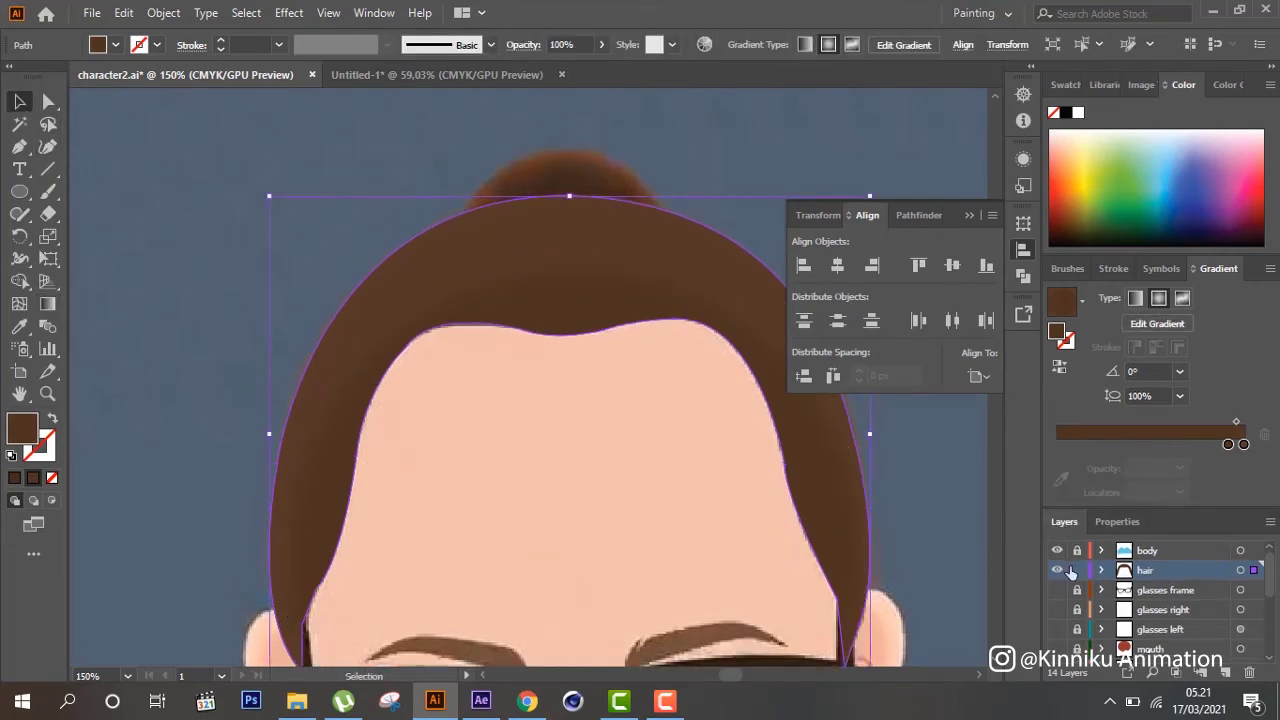
pyautogui.click(1071, 570)
pyautogui.scroll(-4, 1066, 640)
pyautogui.keyDown('alt'); pyautogui.click(1063, 656); pyautogui.keyUp('alt')
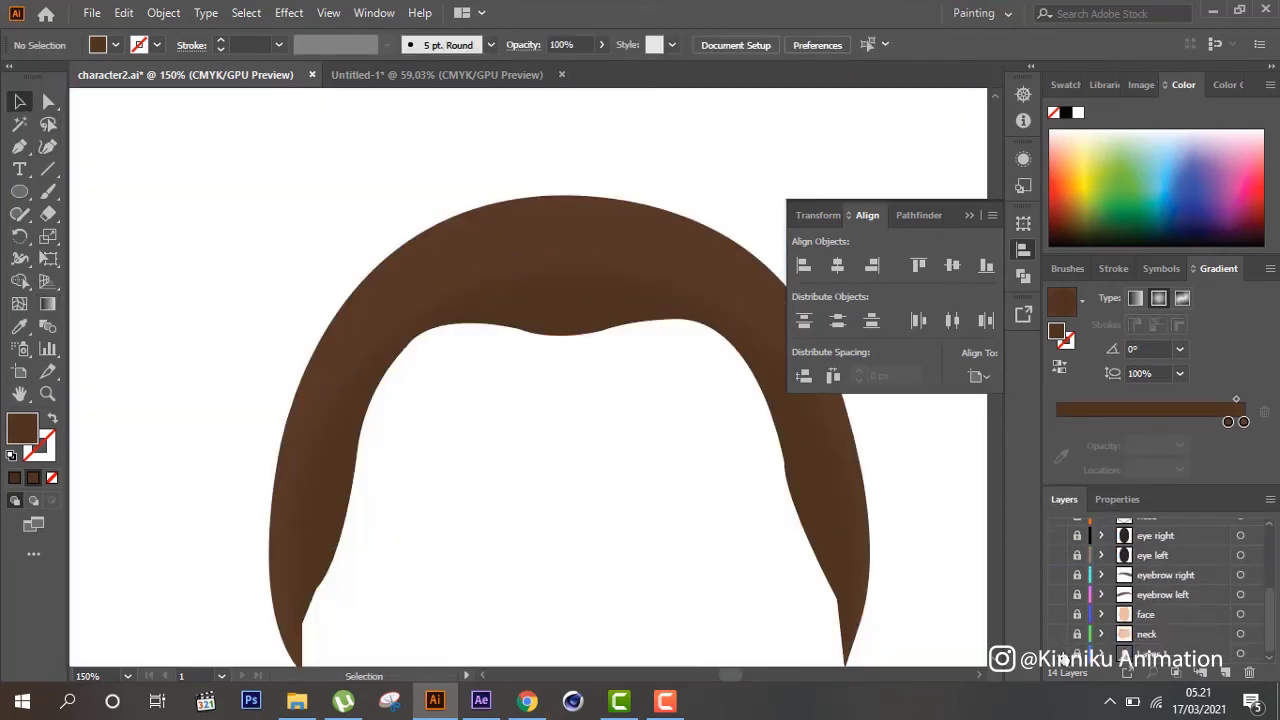
pyautogui.scroll(4, 1066, 590)
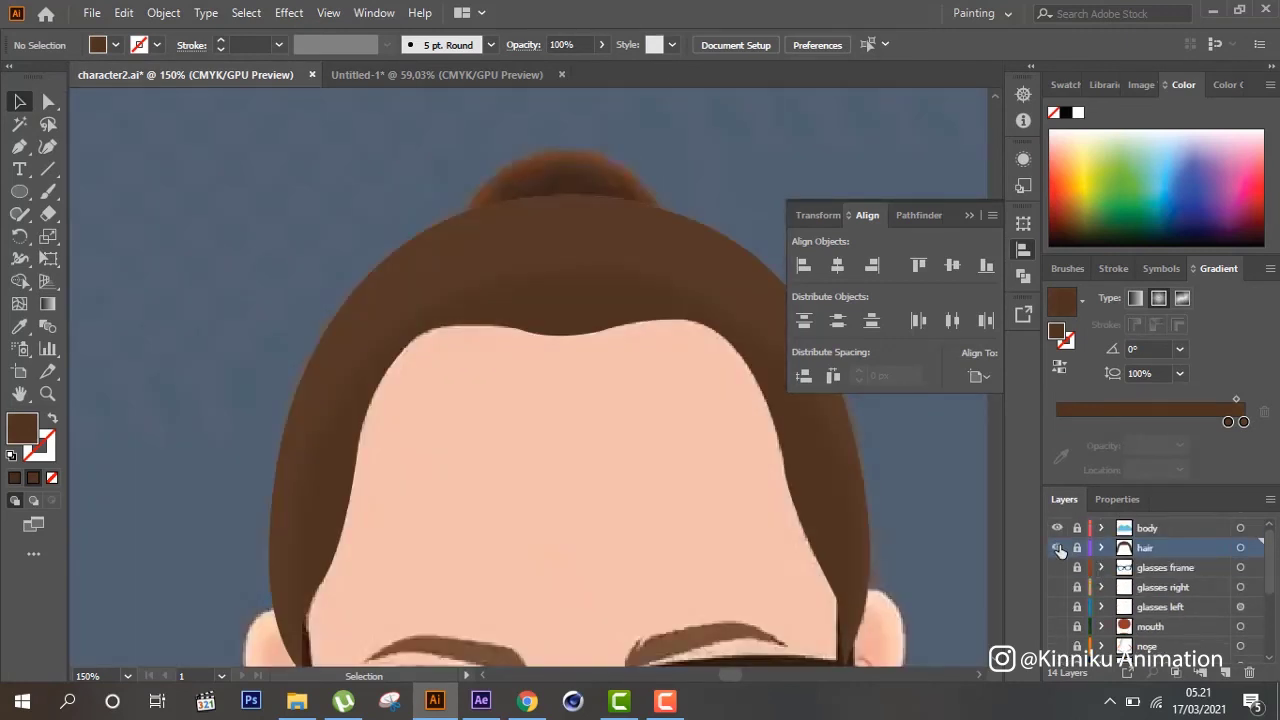
pyautogui.click(1225, 672)
pyautogui.write('ha')
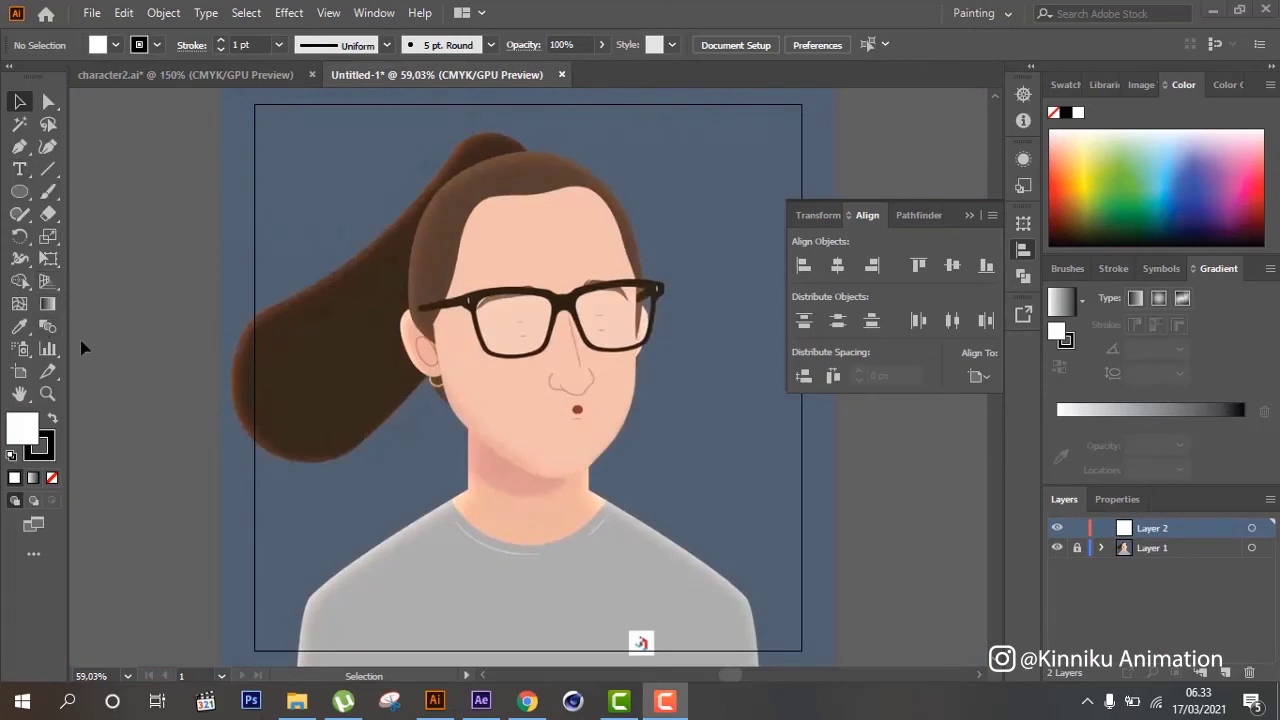
# Trace a closed Pen outline around the ponytail over the reference portrait
pyautogui.click(19, 146)
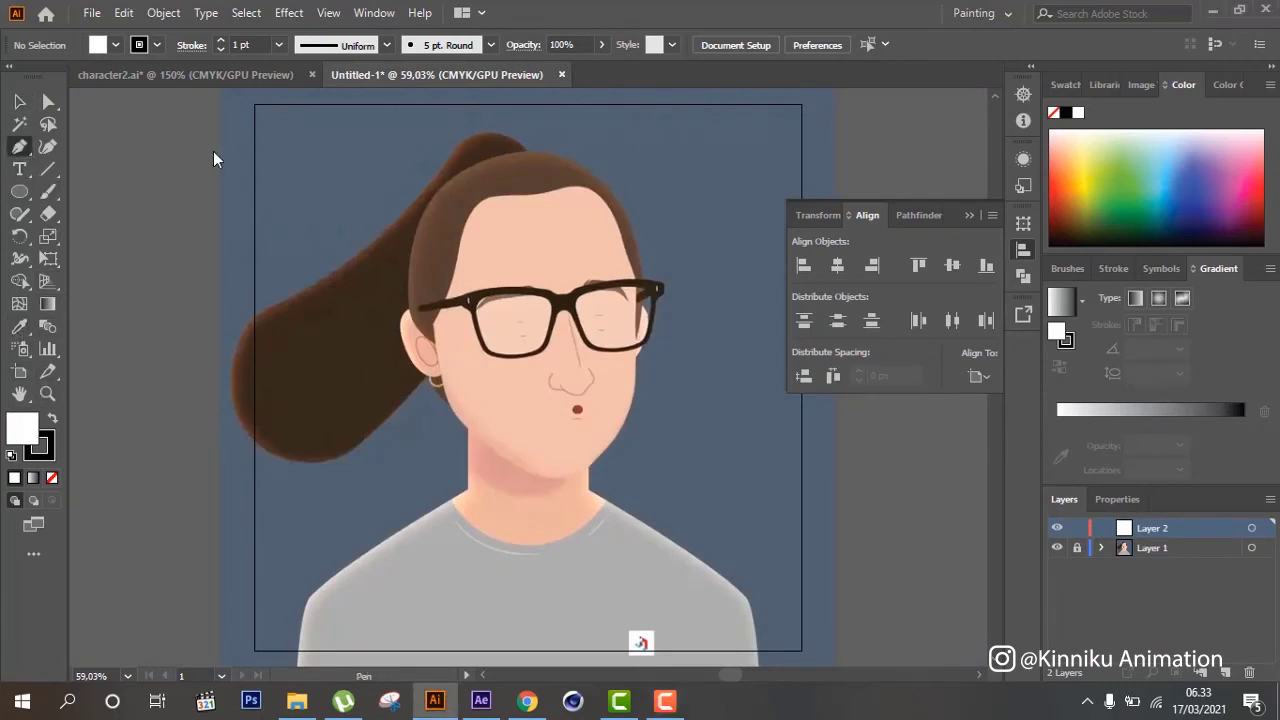
pyautogui.click(455, 145)
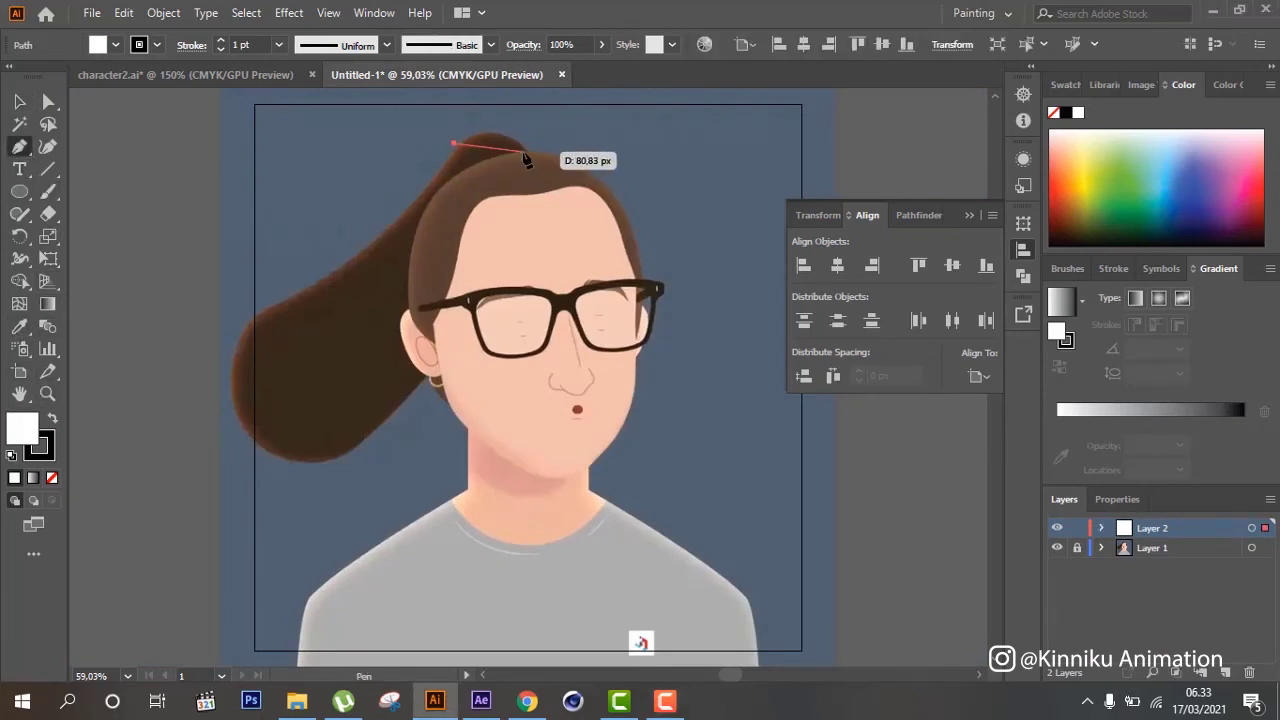
pyautogui.moveTo(528, 152); pyautogui.dragTo(558, 192)
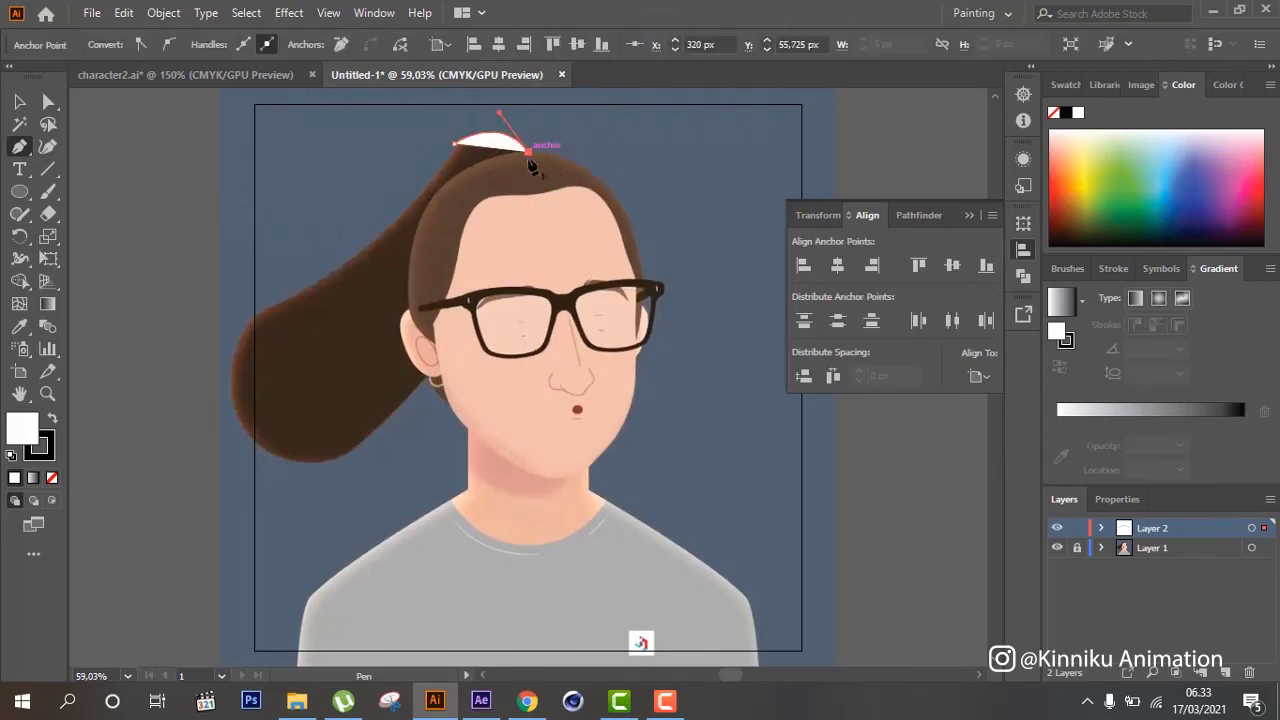
pyautogui.moveTo(528, 152)
pyautogui.mouseDown()
pyautogui.moveTo(530, 250)
pyautogui.moveTo(380, 428)
pyautogui.moveTo(286, 491)
pyautogui.mouseUp()
pyautogui.click(348, 452)
pyautogui.moveTo(230, 390); pyautogui.dragTo(206, 288)
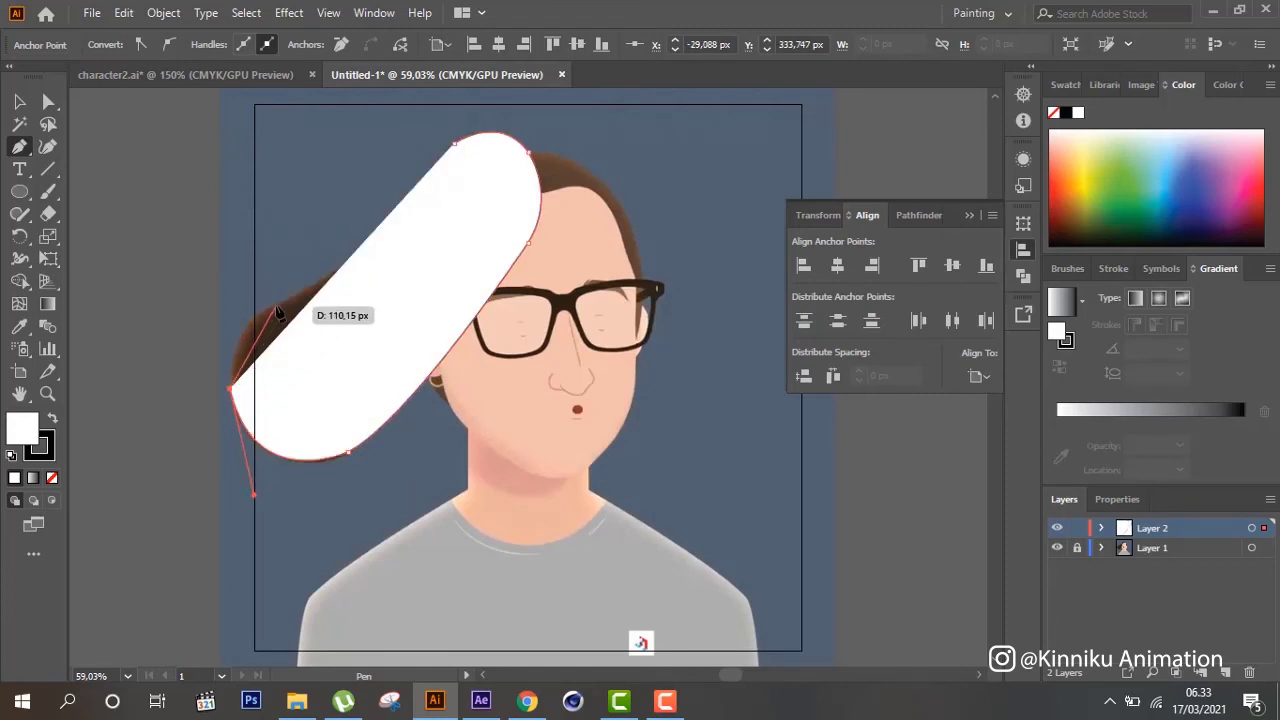
pyautogui.moveTo(278, 303)
pyautogui.mouseDown()
pyautogui.moveTo(320, 292)
pyautogui.moveTo(279, 302)
pyautogui.mouseUp()
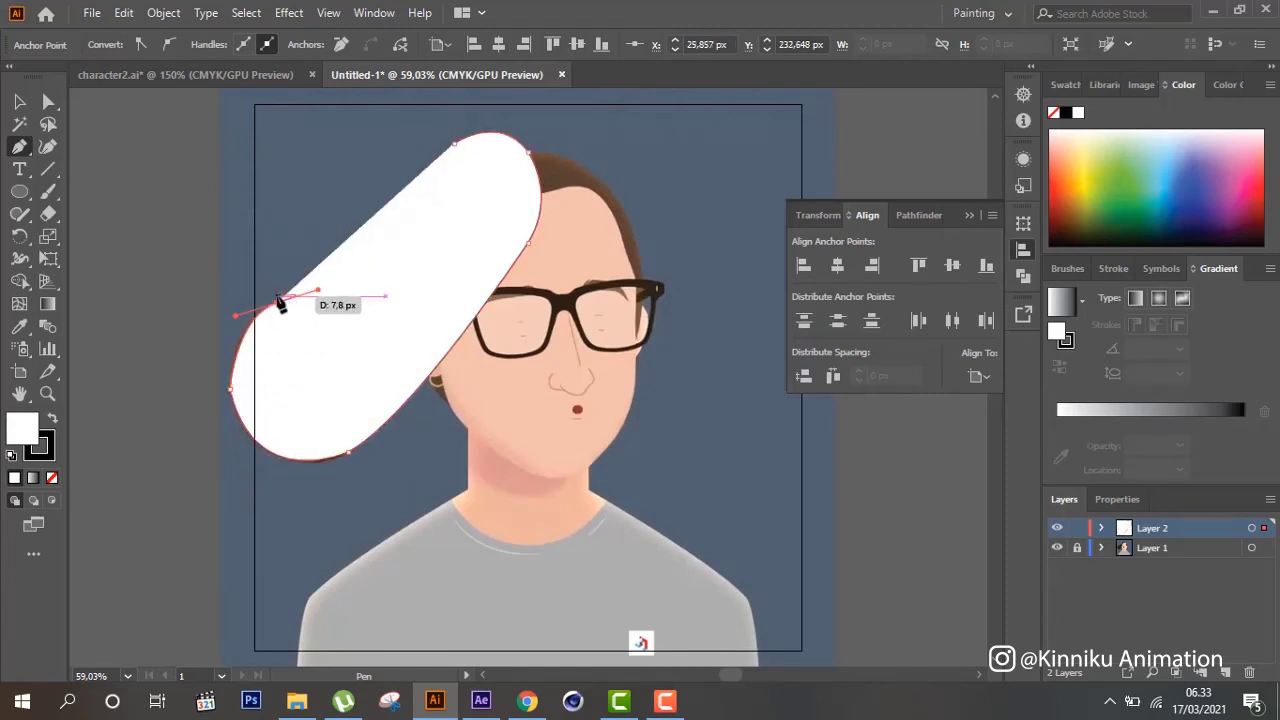
pyautogui.moveTo(455, 145); pyautogui.dragTo(500, 113)
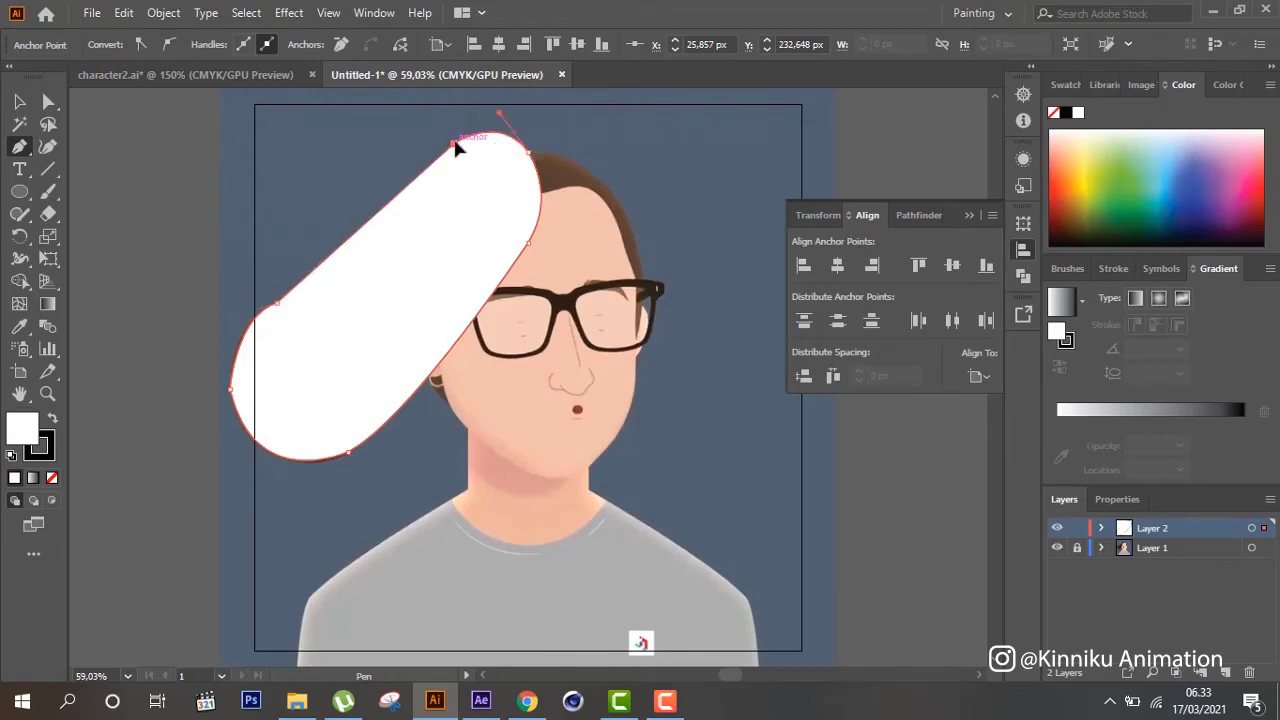
# Toggle the traced shape's visibility to compare it against the reference
pyautogui.click(20, 102)
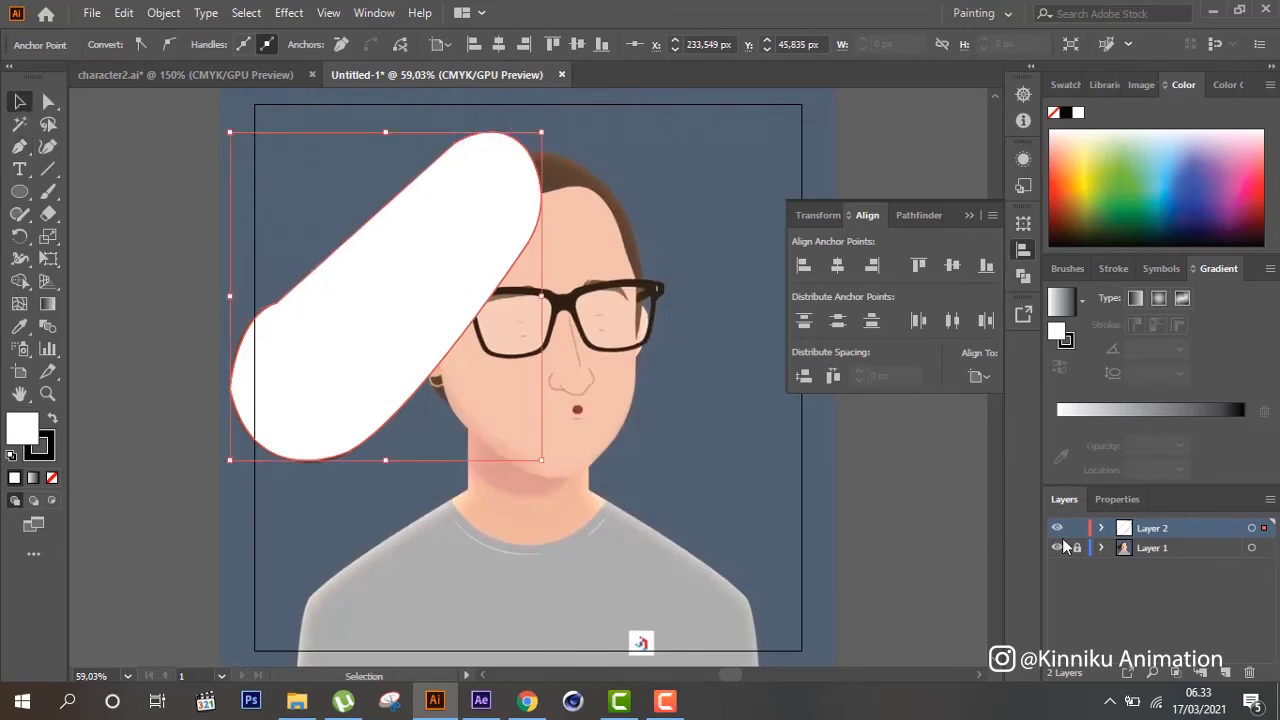
pyautogui.click(1057, 528)
pyautogui.click(1057, 528)
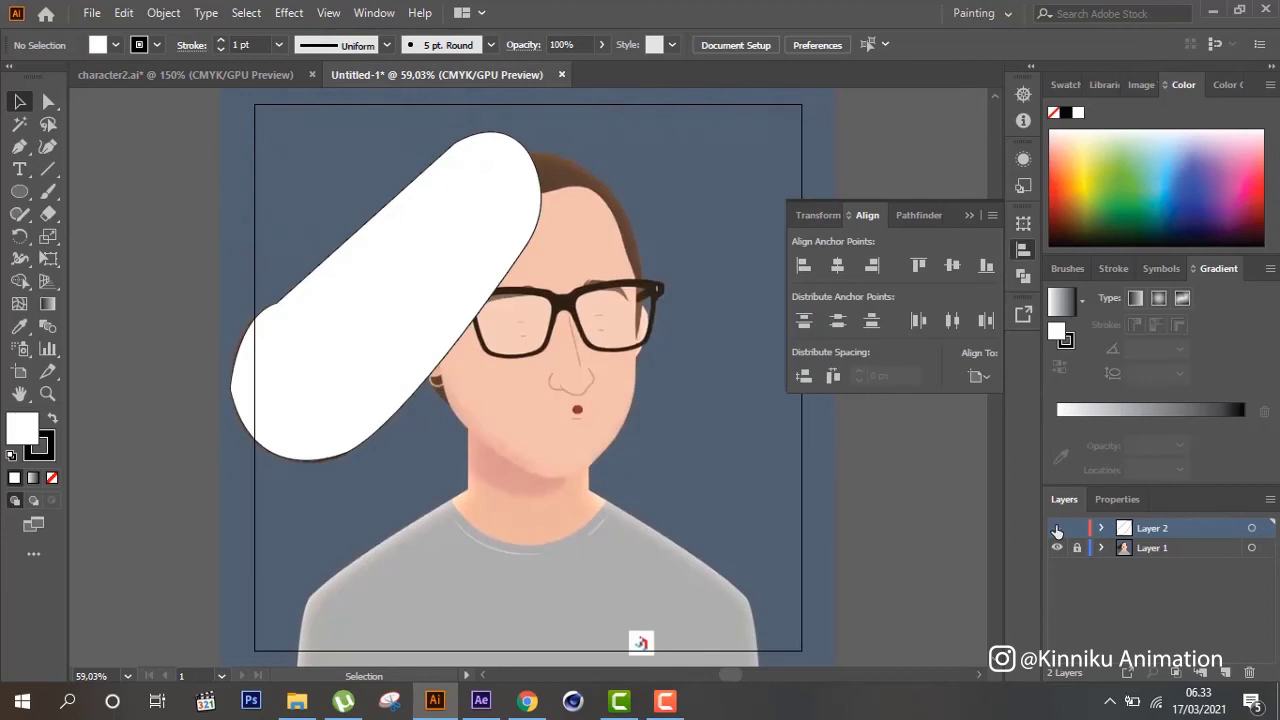
pyautogui.click(1057, 528)
pyautogui.click(1057, 528)
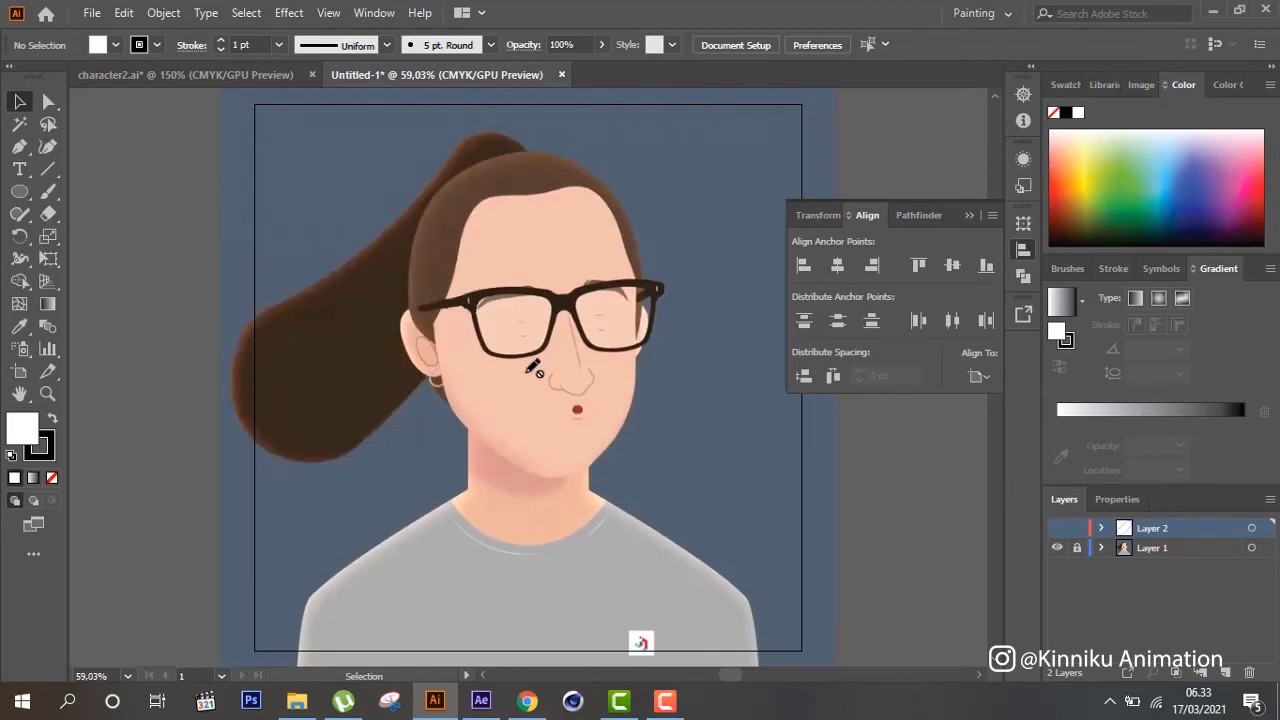
pyautogui.hotkey('ctrl', 'z')
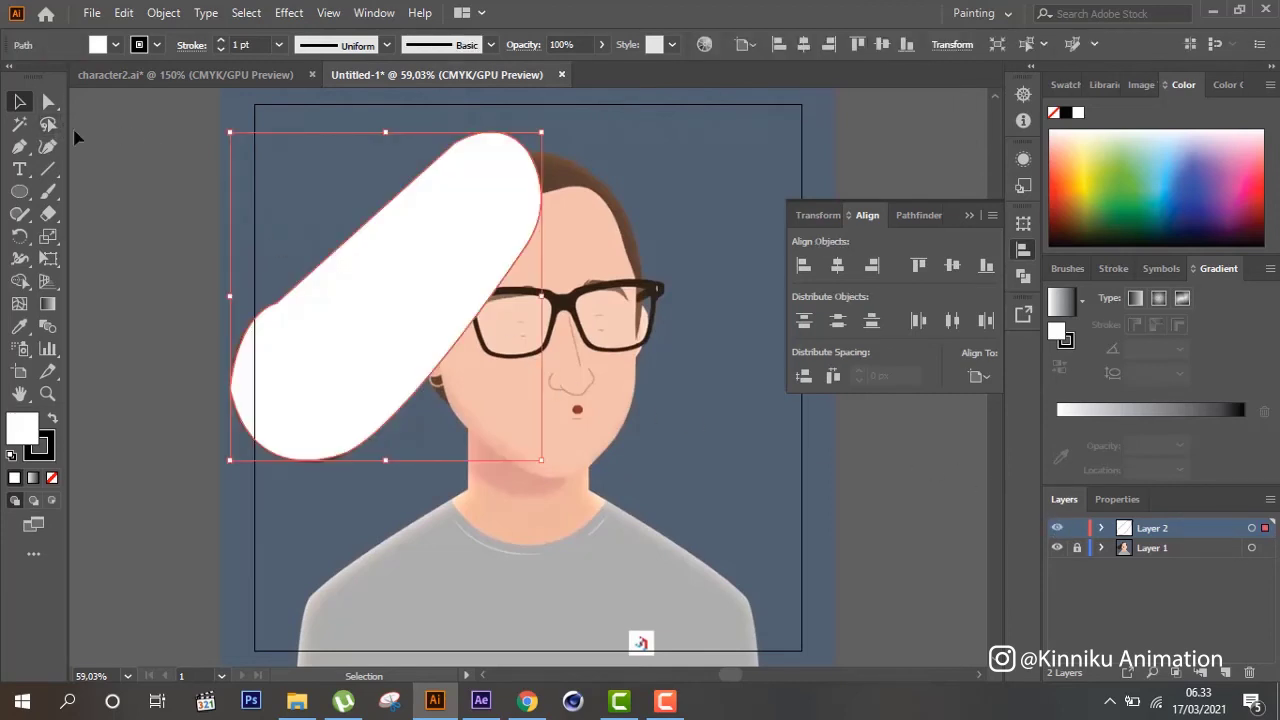
# Refine the ponytail curve near its top anchor and along its left edge
pyautogui.press('a')
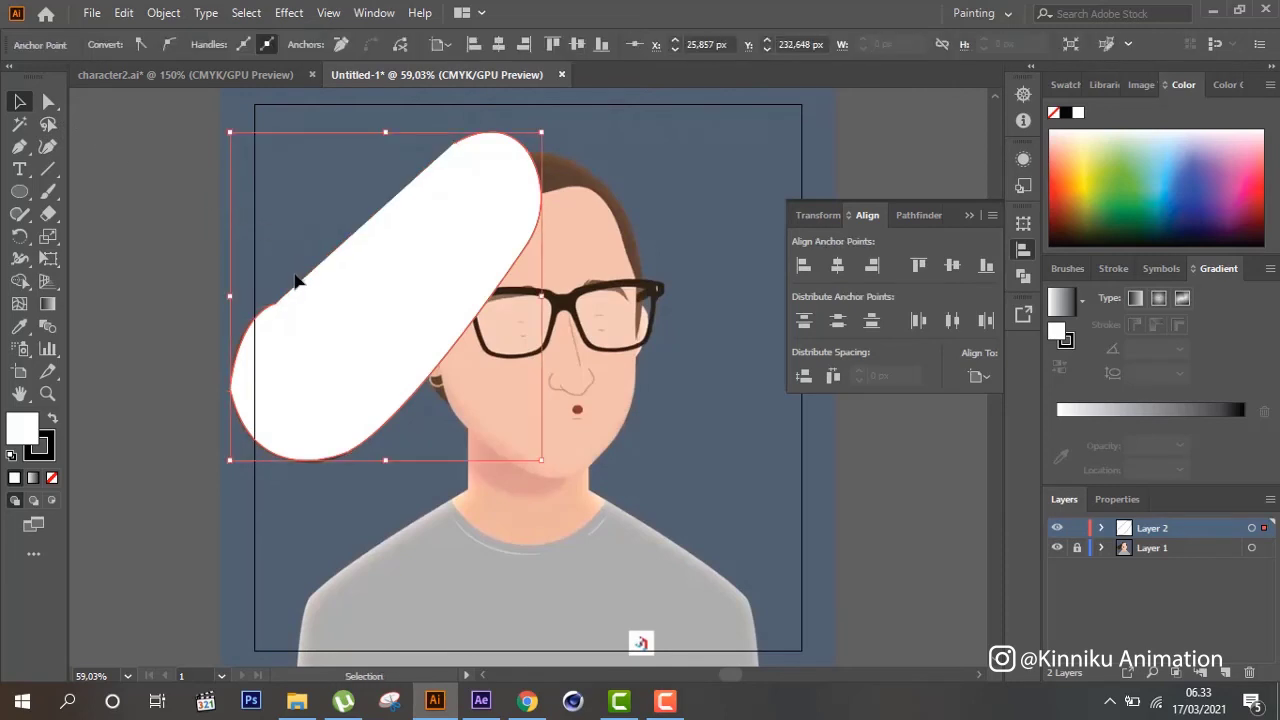
pyautogui.click(19, 146)
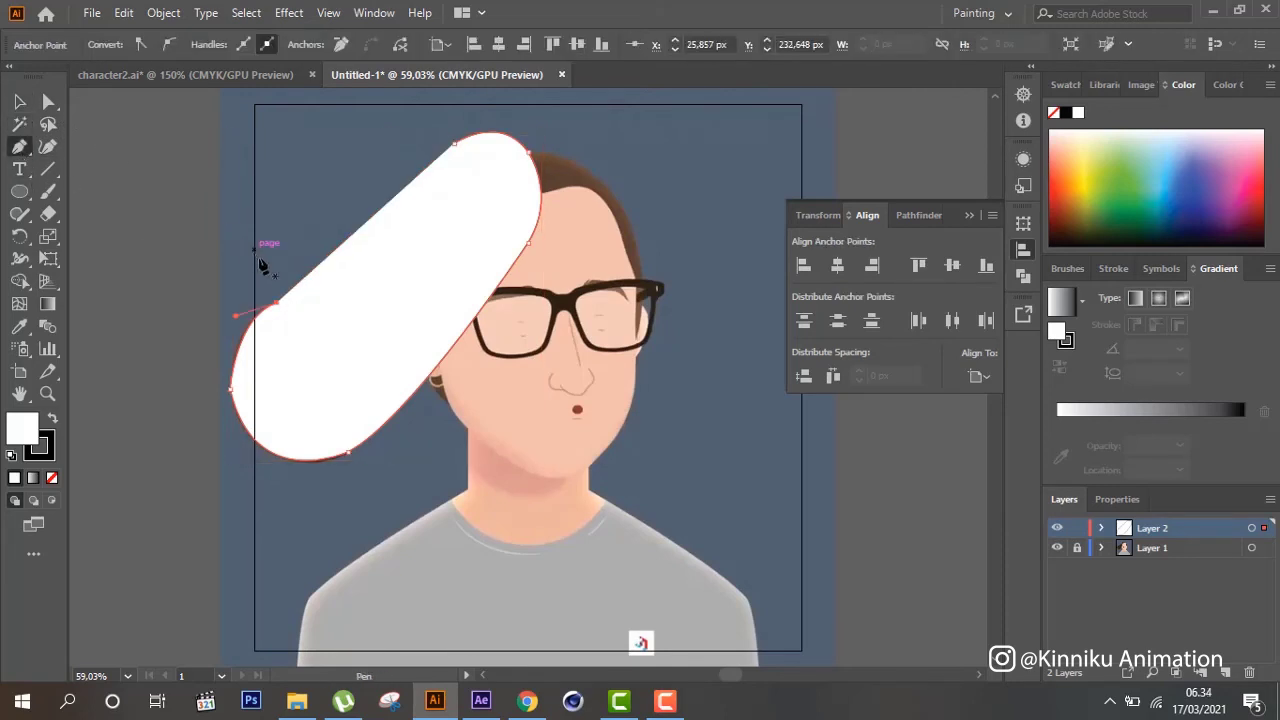
pyautogui.moveTo(453, 145); pyautogui.dragTo(500, 118)
pyautogui.scroll(3, 460, 116)
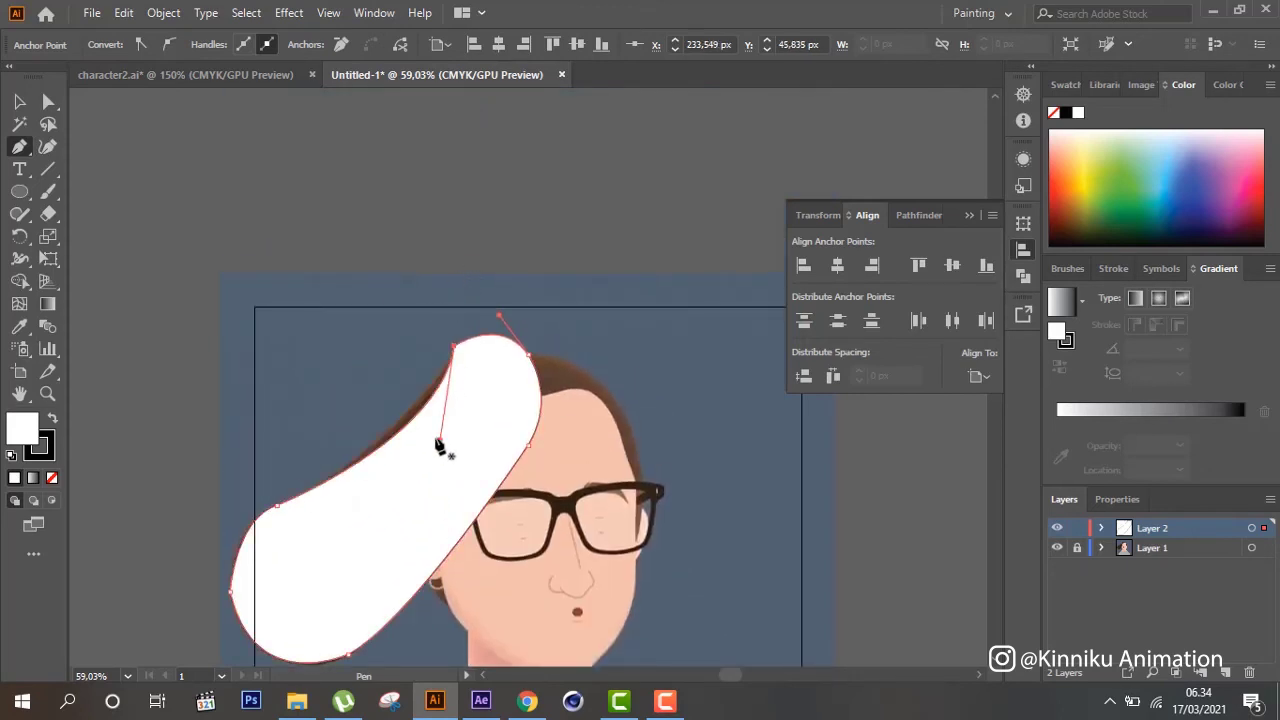
pyautogui.press('a')
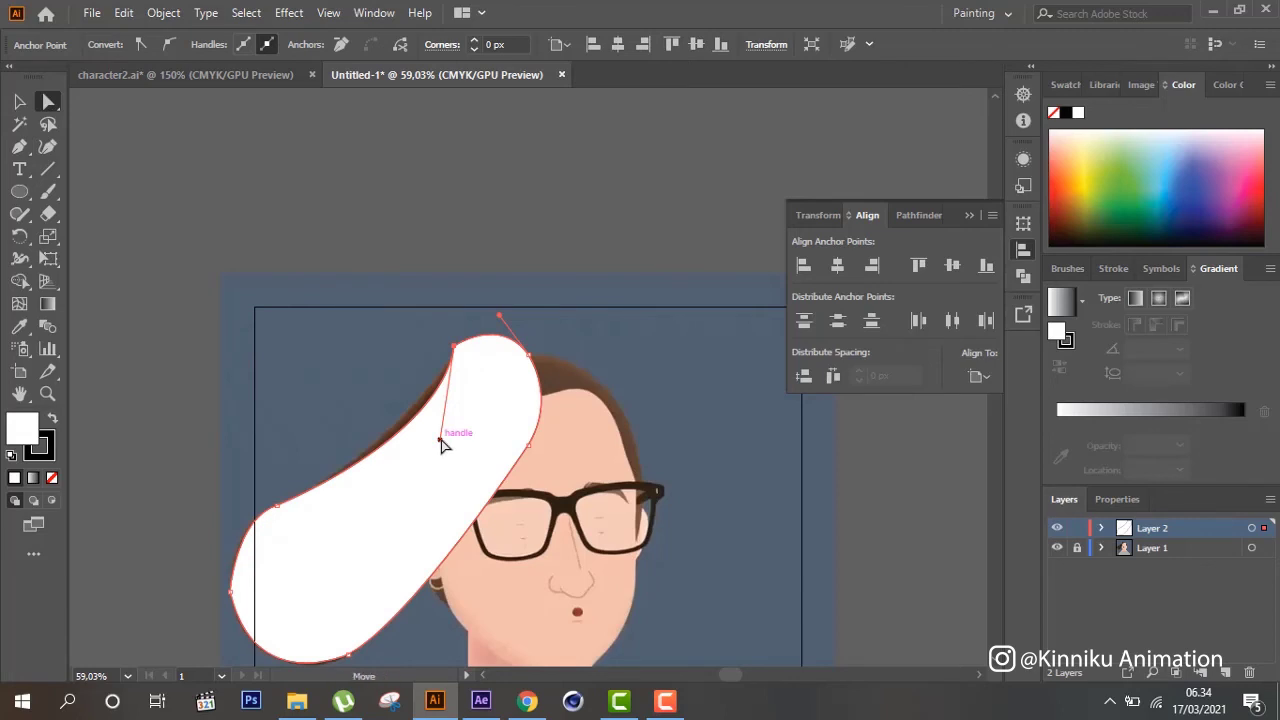
pyautogui.moveTo(441, 441); pyautogui.dragTo(426, 432)
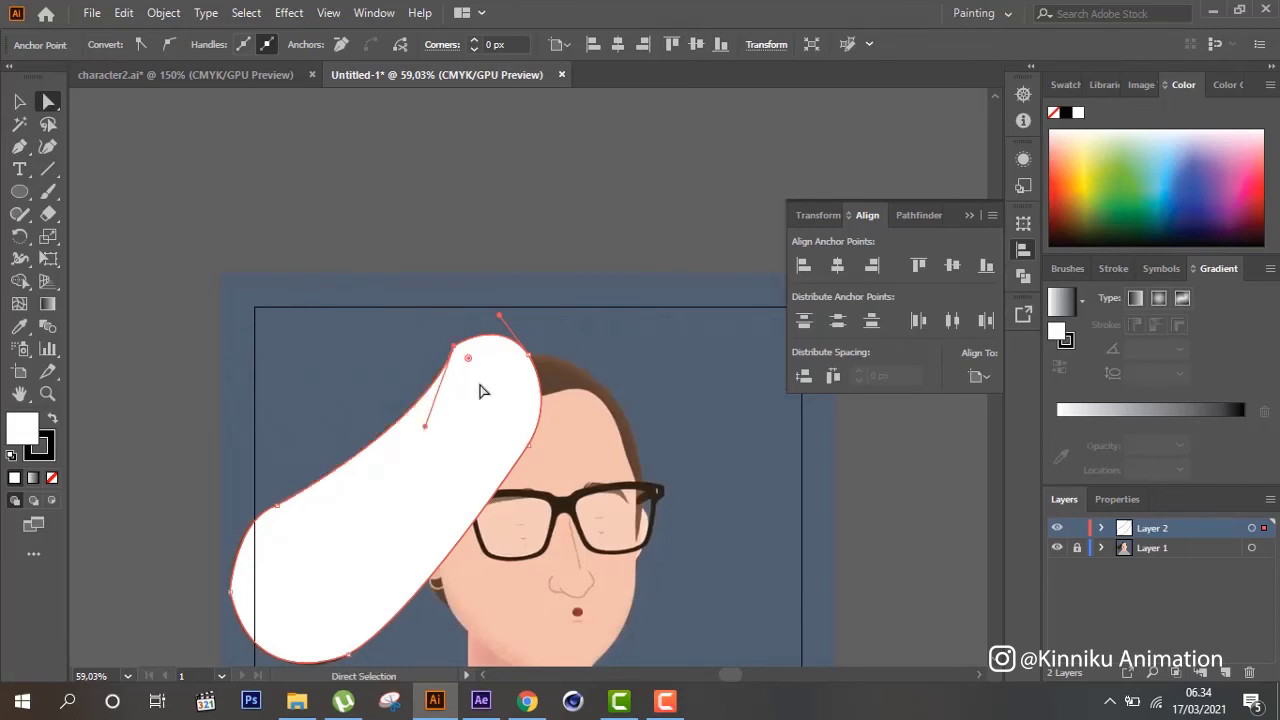
# Select the white ponytail shape and go back to the character2.ai document
pyautogui.click(613, 281)
pyautogui.scroll(-1, 613, 281)
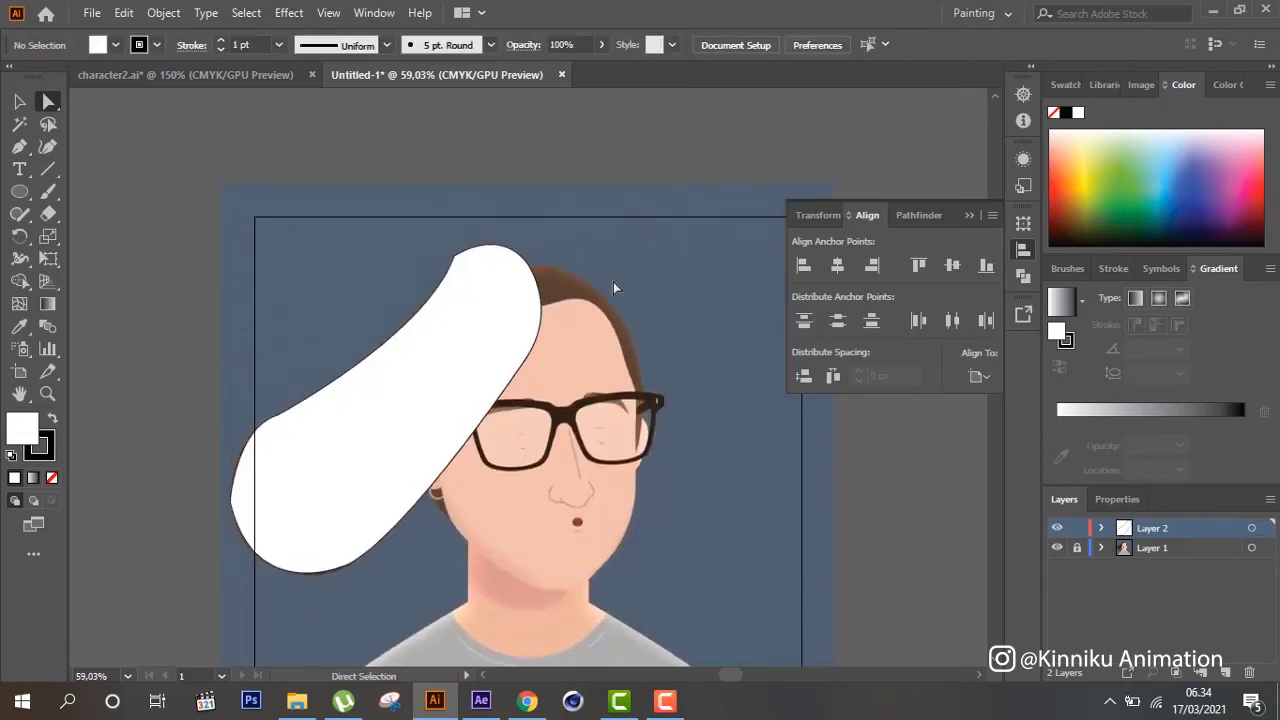
pyautogui.click(19, 101)
pyautogui.click(455, 414)
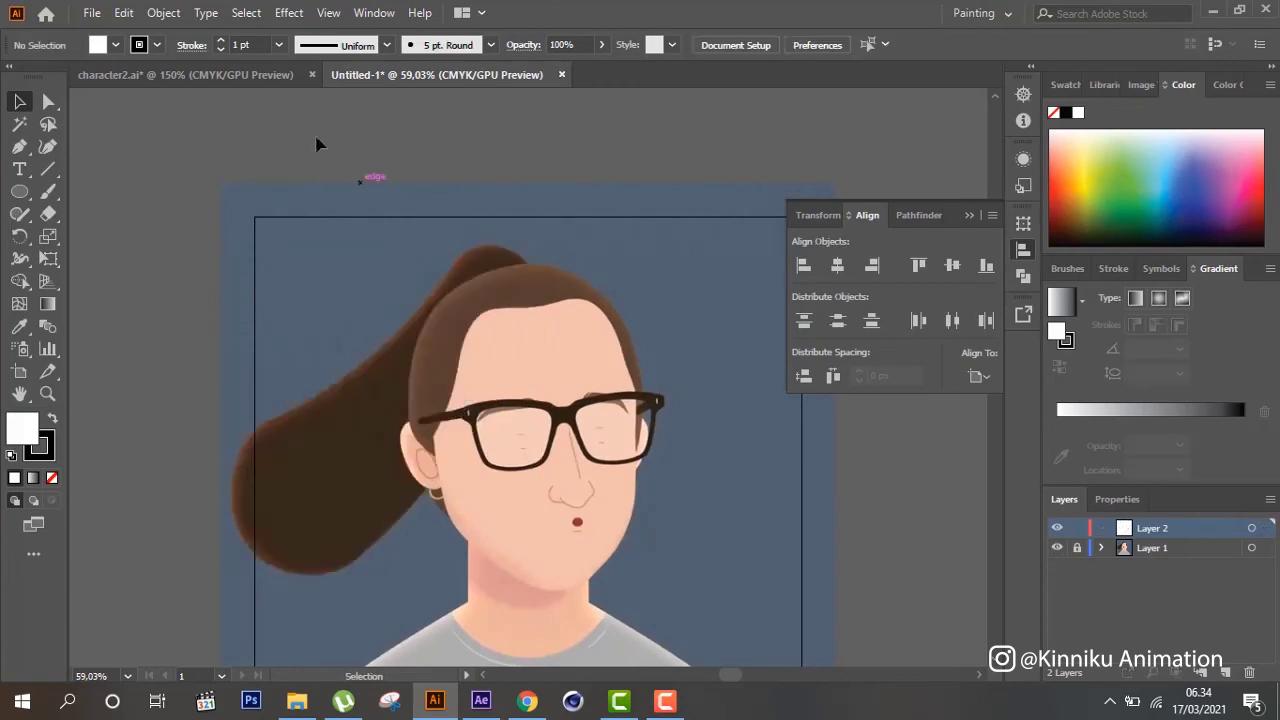
pyautogui.click(200, 75)
# Put the ponytail shape on the hair2 layer, positioned on the head with the hair-brown fill
pyautogui.click(1240, 548)
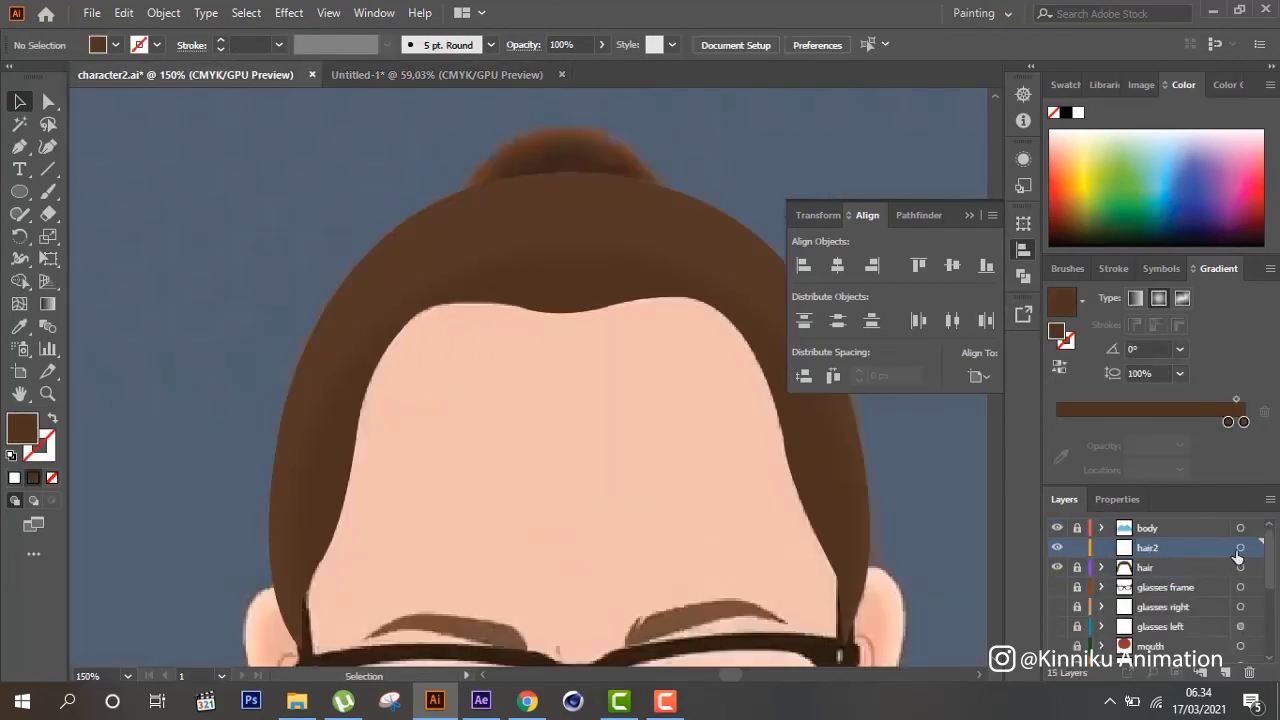
pyautogui.hotkey('ctrl', 'z')
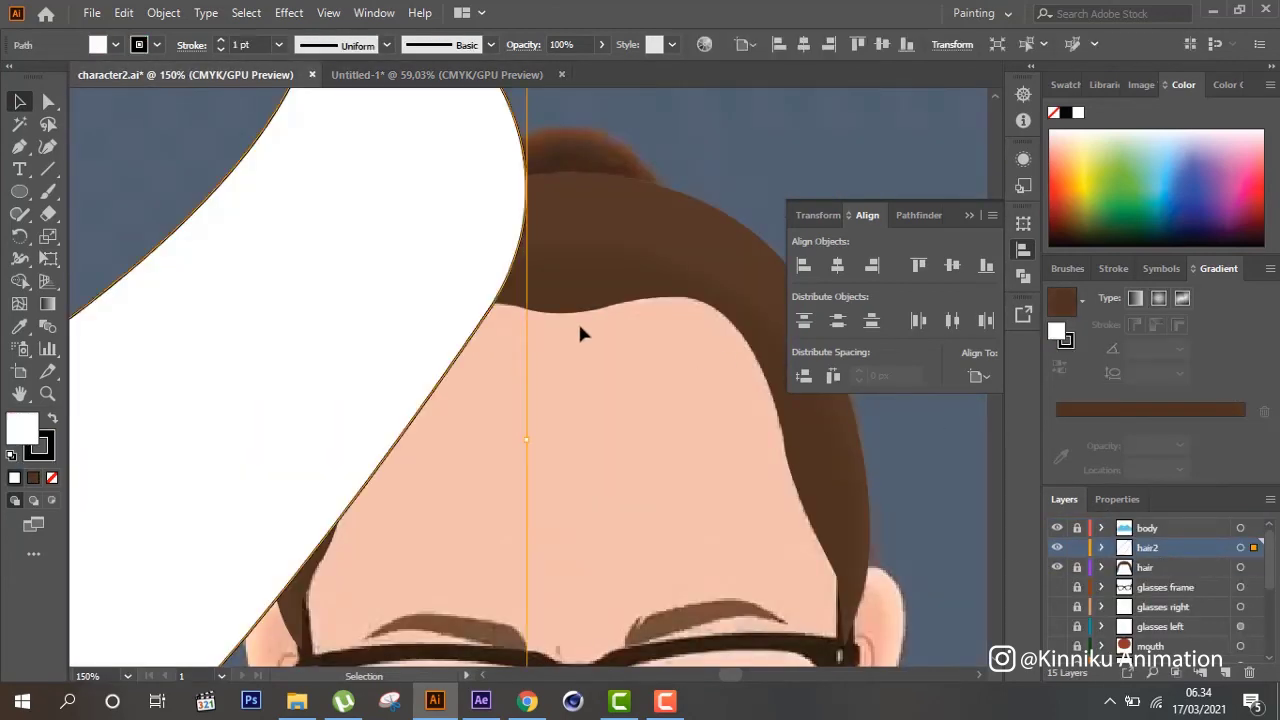
pyautogui.scroll(2, 580, 333)
pyautogui.moveTo(525, 308)
pyautogui.mouseDown()
pyautogui.moveTo(663, 385)
pyautogui.moveTo(614, 360)
pyautogui.mouseUp()
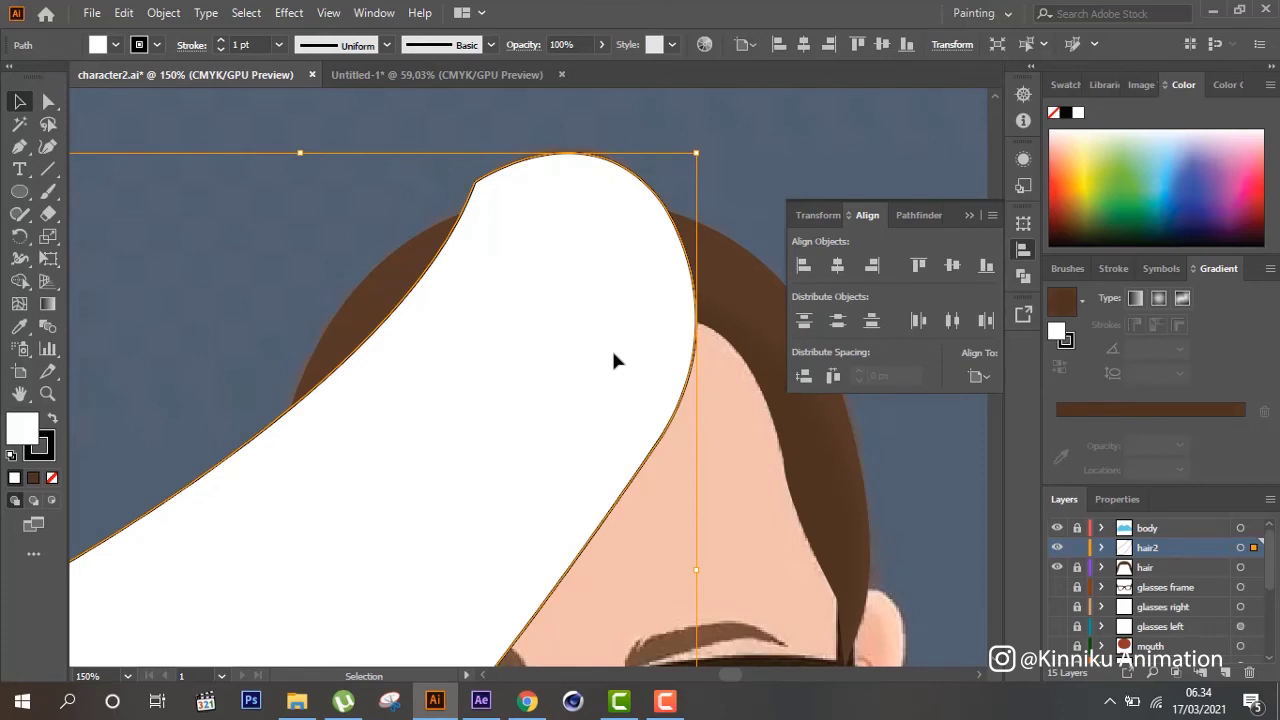
pyautogui.click(19, 326)
pyautogui.click(780, 313)
pyautogui.click(19, 101)
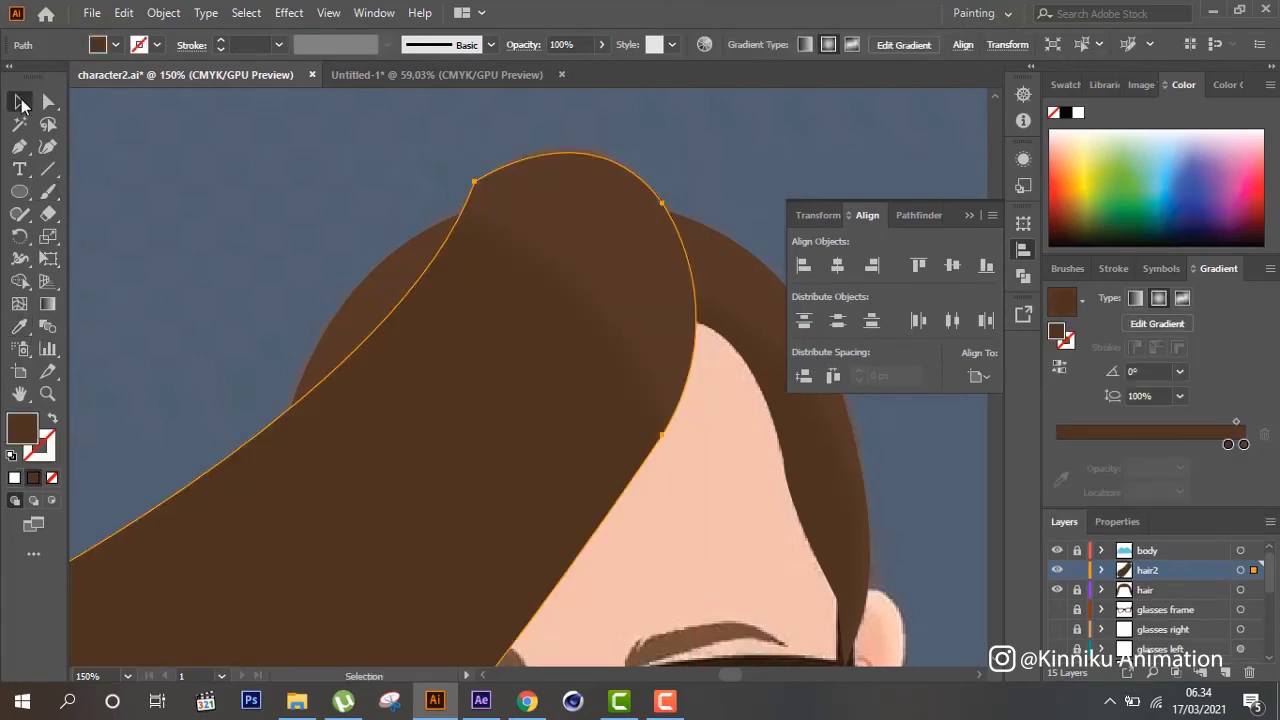
pyautogui.moveTo(601, 342); pyautogui.dragTo(612, 337)
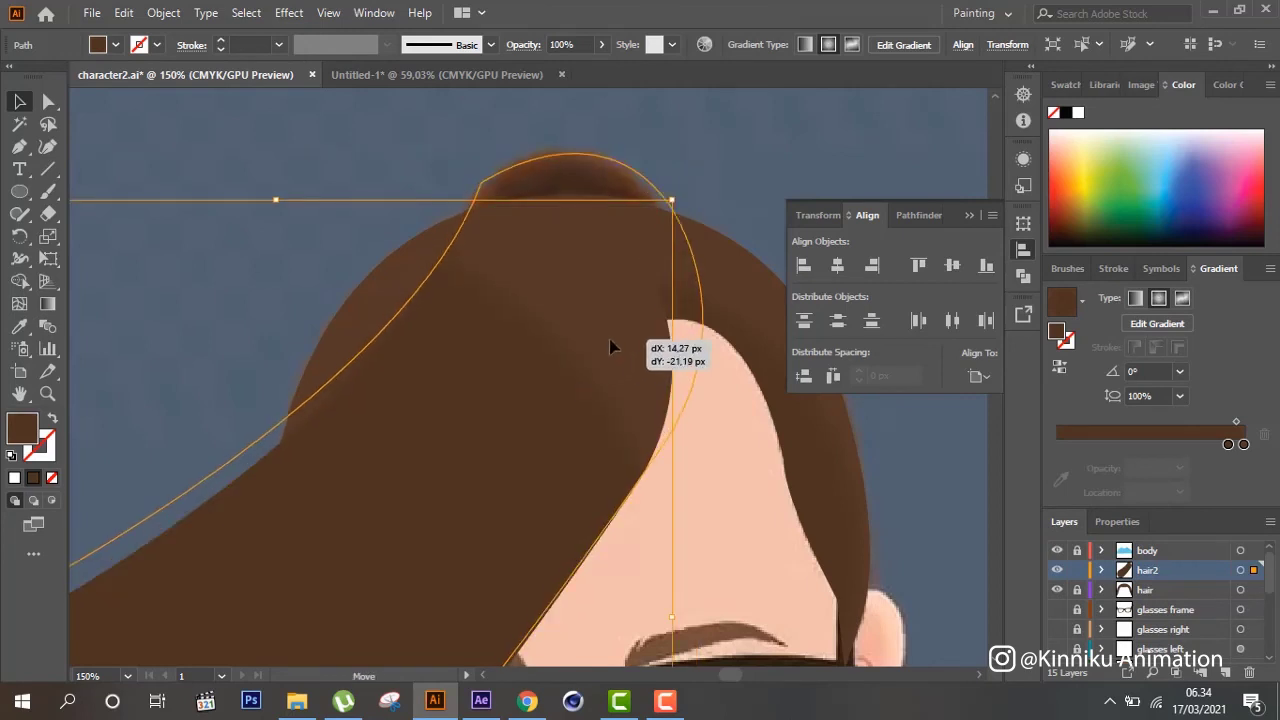
# Hide hair2 and add a new layer above it
pyautogui.scroll(-5, 612, 340)
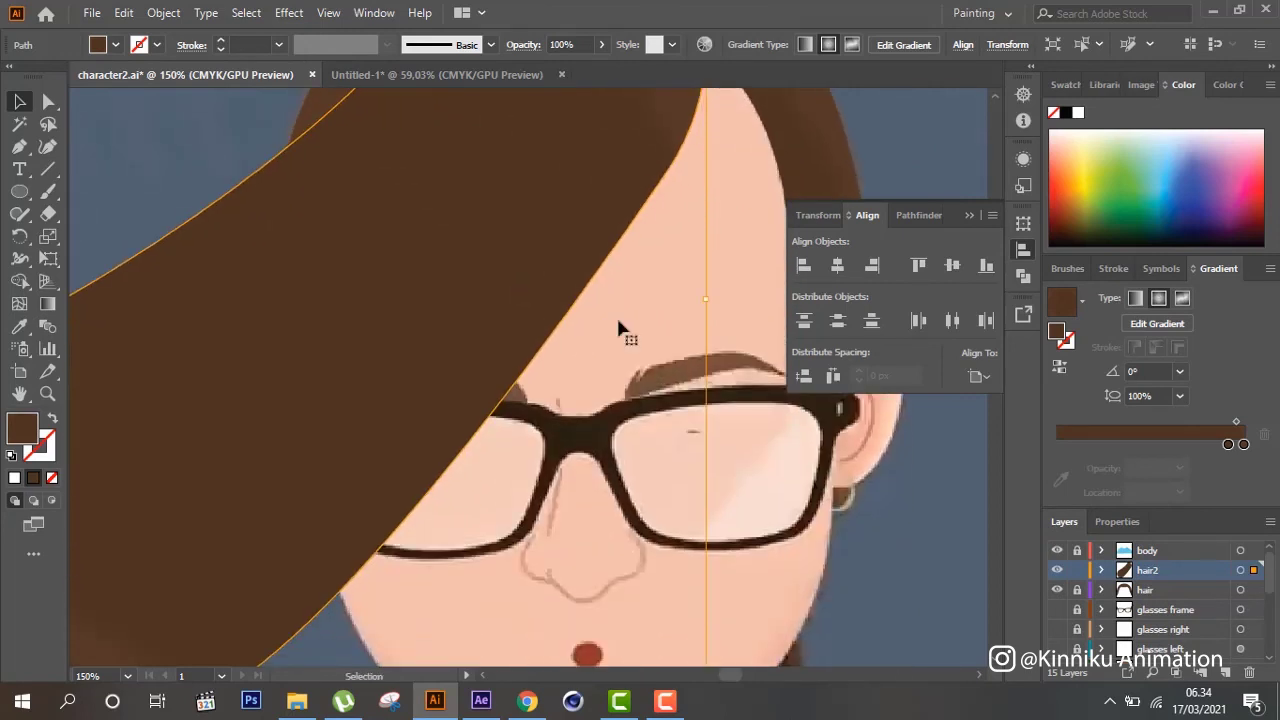
pyautogui.click(1059, 570)
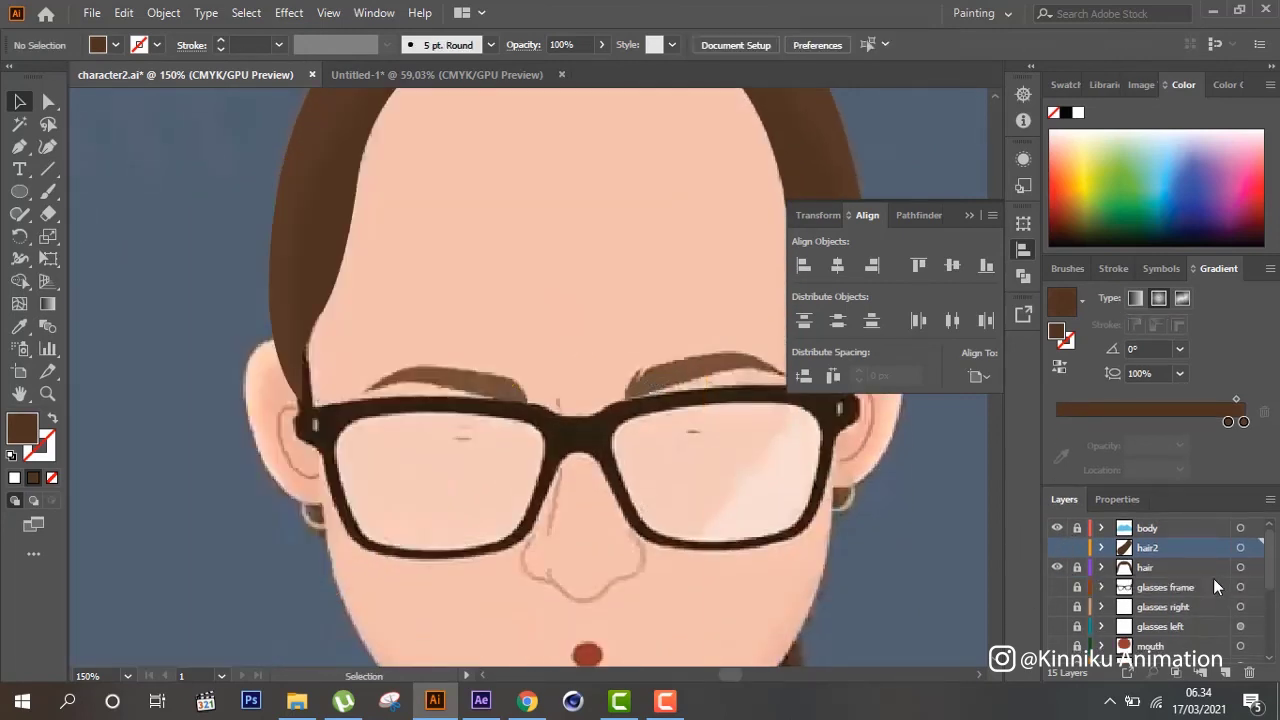
pyautogui.click(1226, 672)
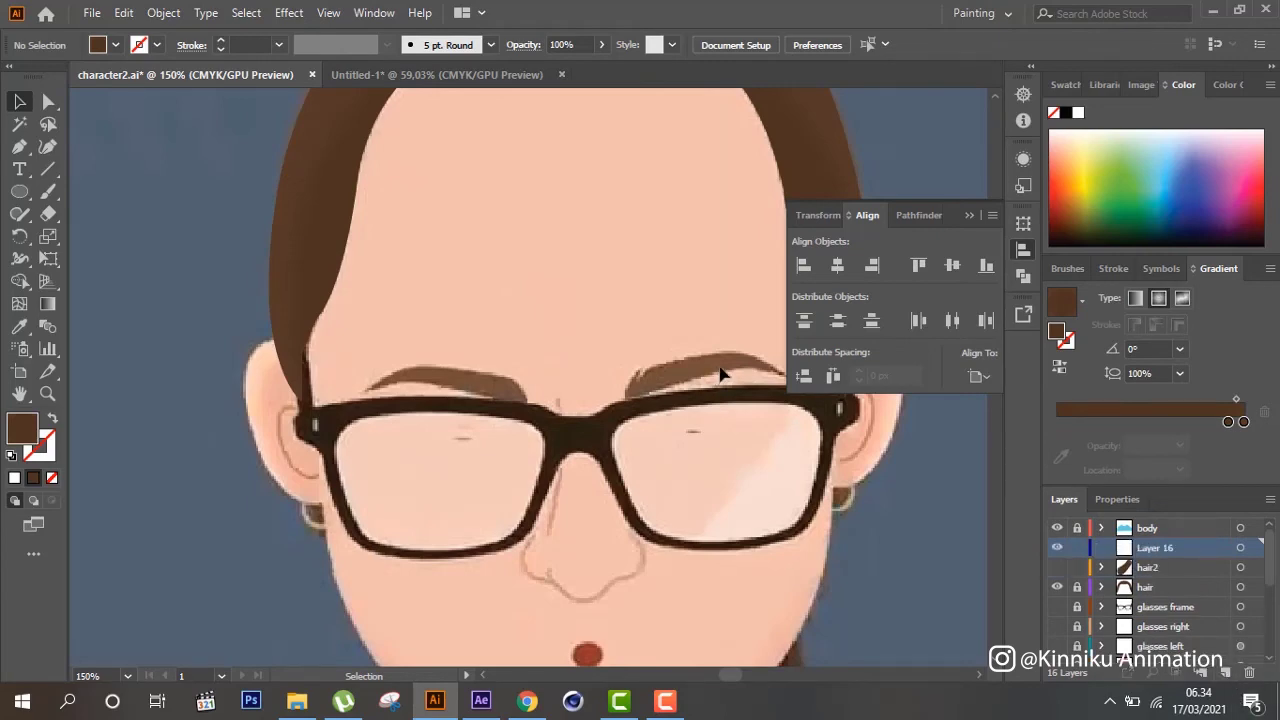
# Start the right-ear outline at the hairline and curve its top outward
pyautogui.scroll(-2, 678, 402)
pyautogui.scroll(-3, 677, 402)
pyautogui.scroll(-5, 680, 402)
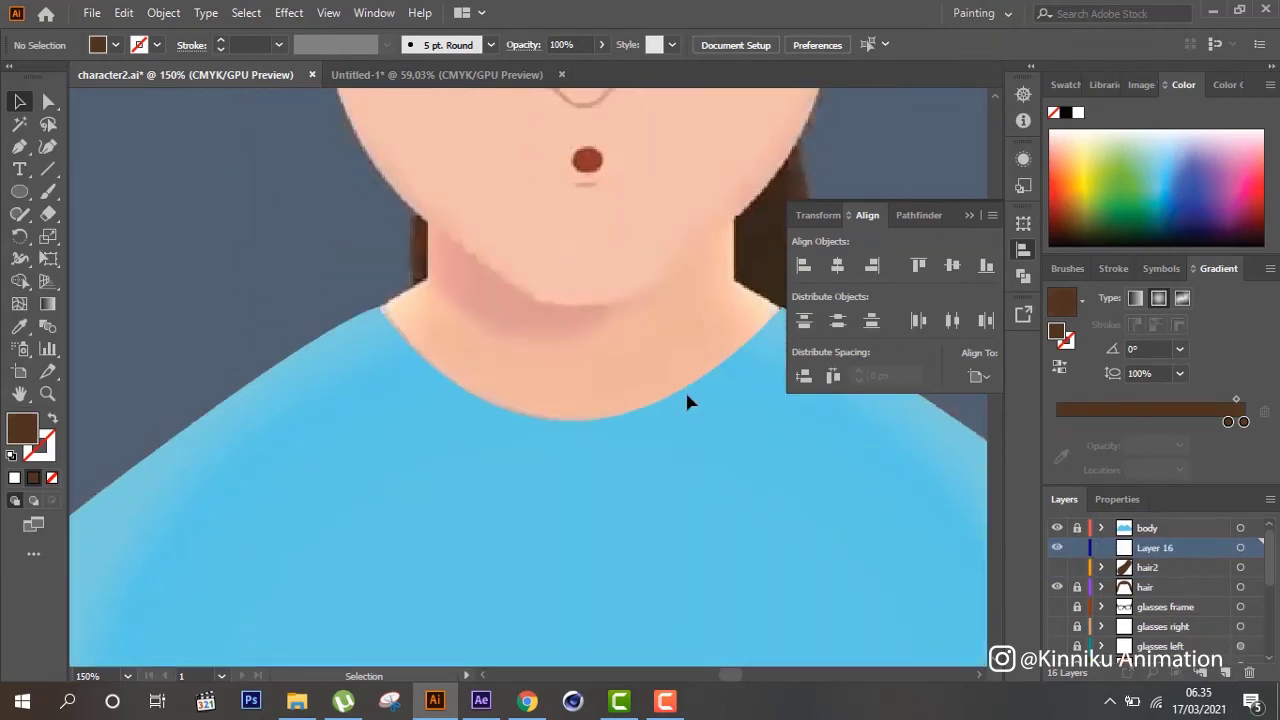
pyautogui.scroll(4, 686, 400)
pyautogui.scroll(3, 687, 400)
pyautogui.scroll(4, 687, 400)
pyautogui.scroll(2, 688, 399)
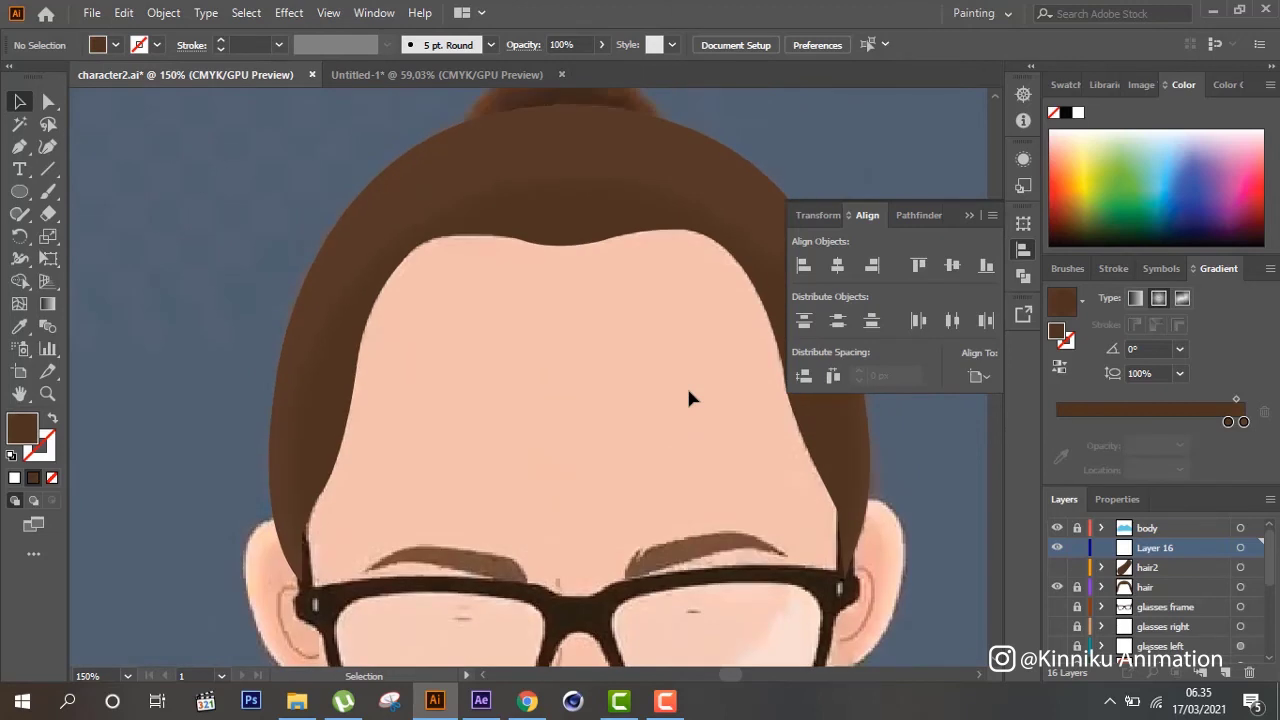
pyautogui.scroll(-1, 690, 398)
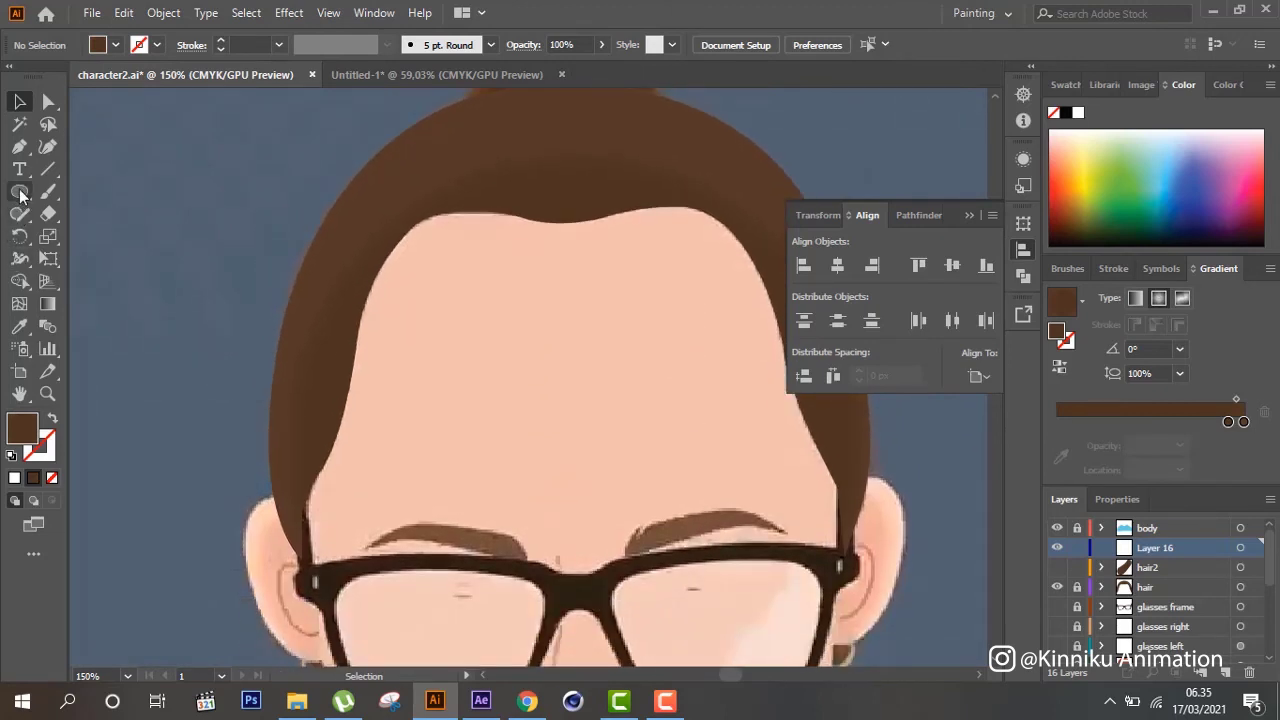
pyautogui.click(19, 147)
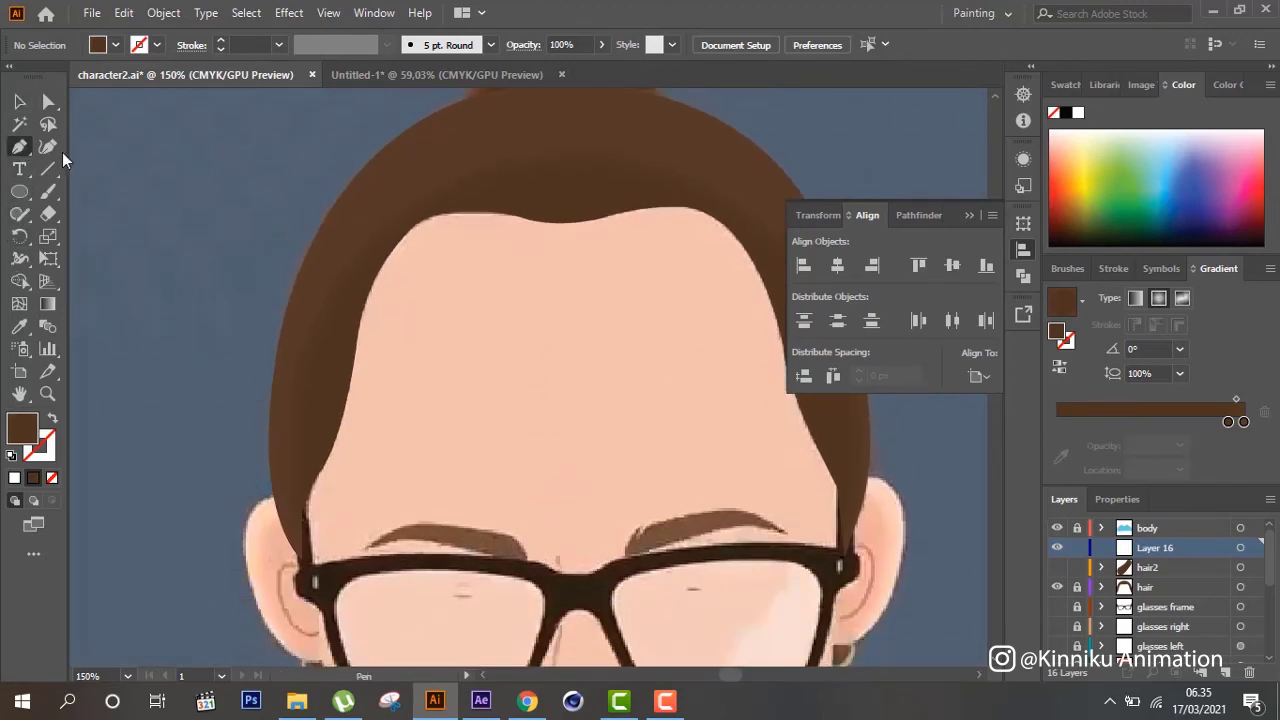
pyautogui.click(840, 478)
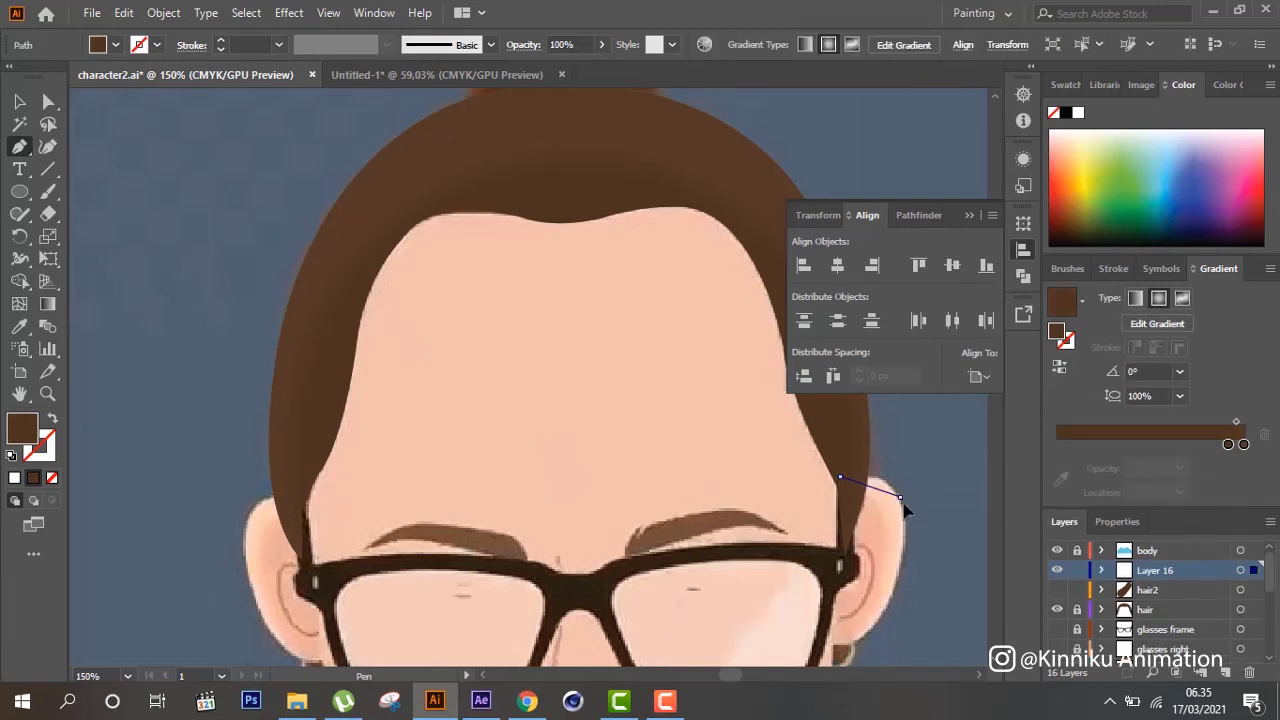
pyautogui.moveTo(900, 499); pyautogui.dragTo(923, 537)
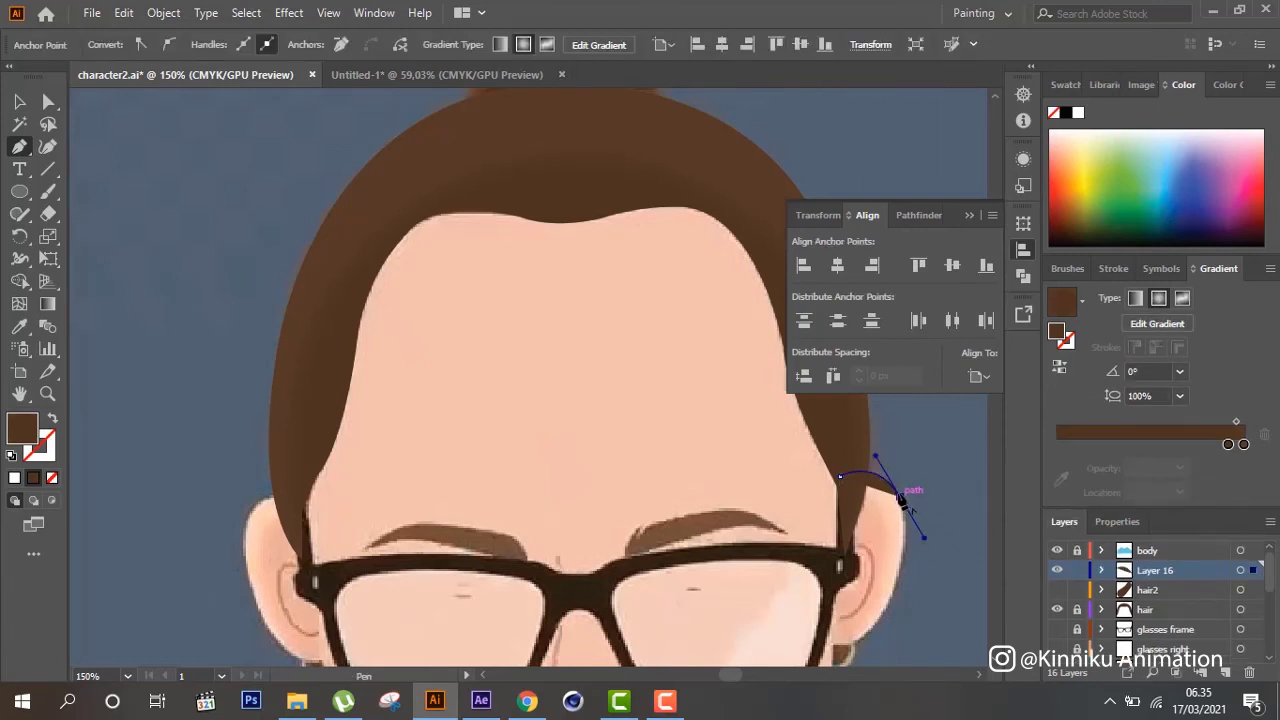
# Make the ear path unfilled, curve it down the back of the ear, and close it
pyautogui.click(55, 422)
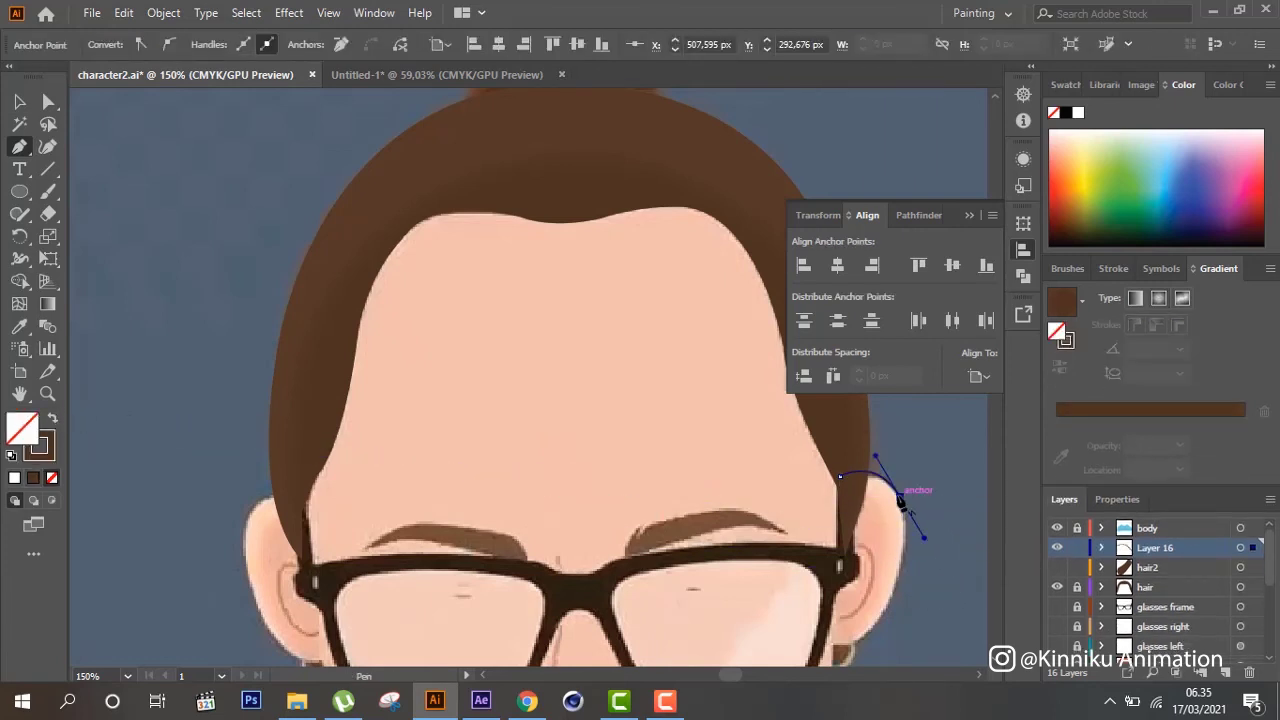
pyautogui.scroll(-2, 898, 503)
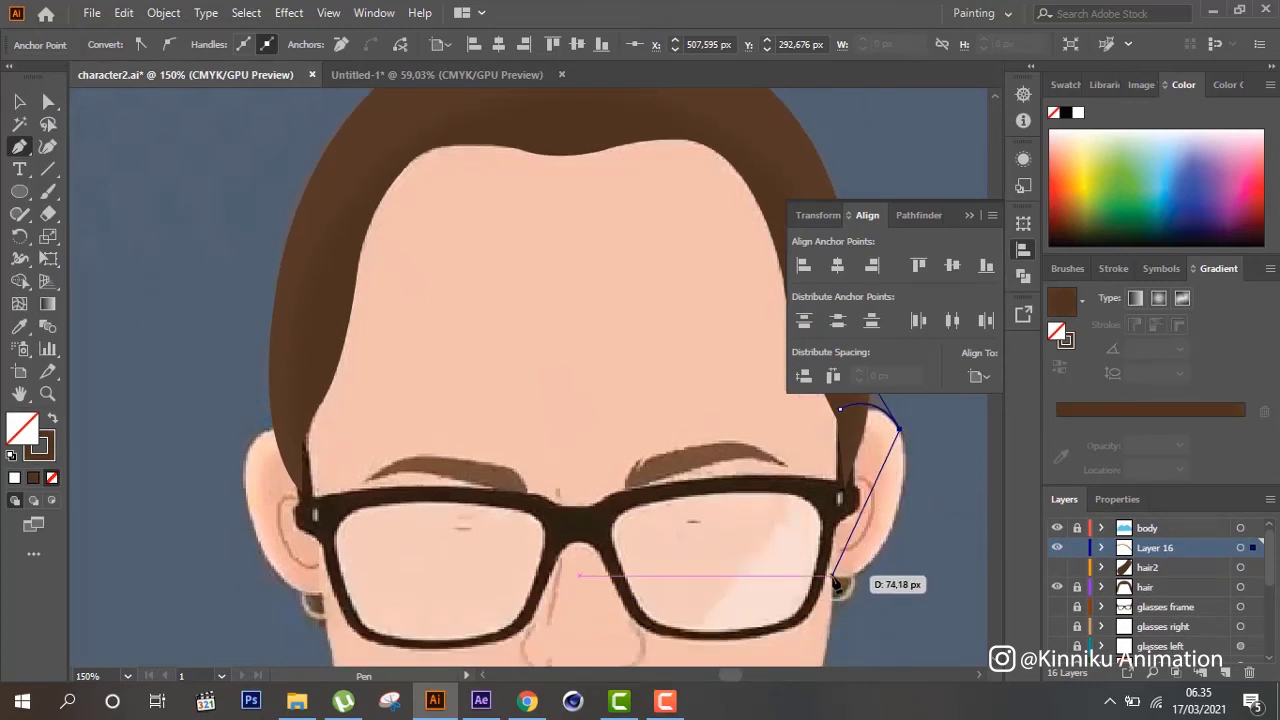
pyautogui.moveTo(832, 576)
pyautogui.mouseDown()
pyautogui.moveTo(737, 574)
pyautogui.moveTo(753, 578)
pyautogui.moveTo(737, 594)
pyautogui.moveTo(738, 573)
pyautogui.moveTo(884, 573)
pyautogui.moveTo(917, 515)
pyautogui.mouseUp()
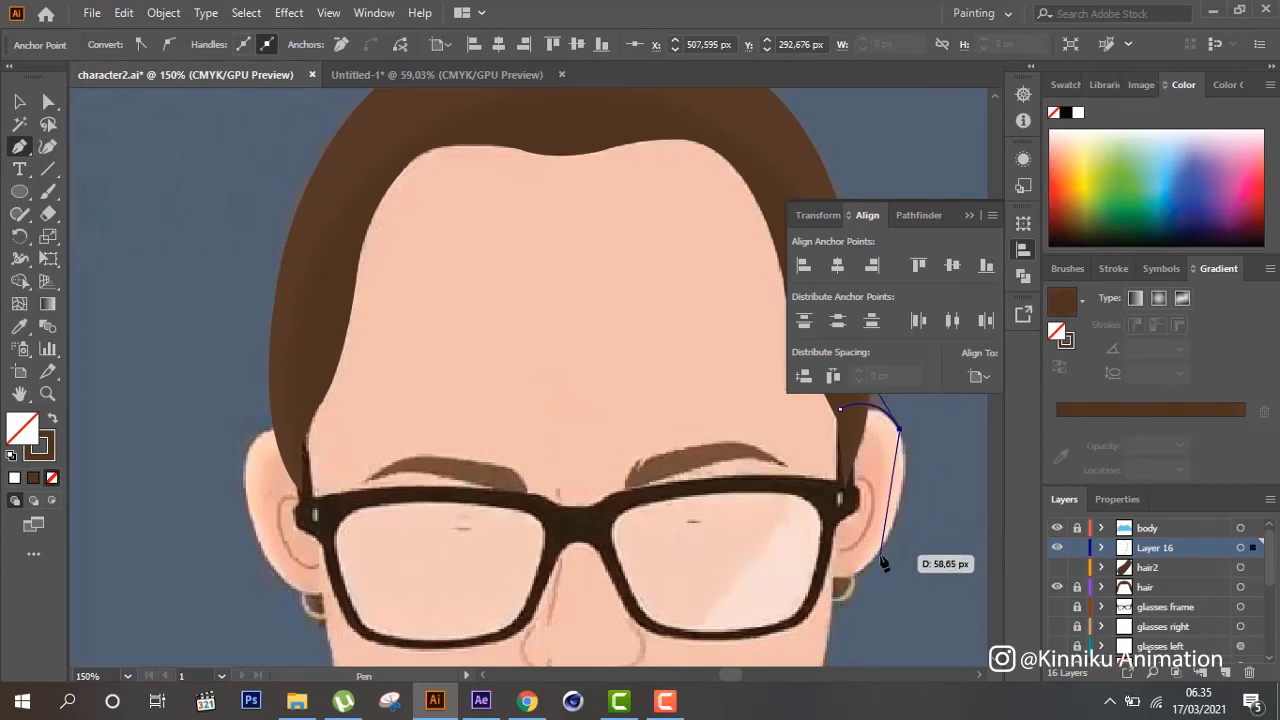
pyautogui.moveTo(838, 600)
pyautogui.mouseDown()
pyautogui.moveTo(880, 560)
pyautogui.moveTo(840, 585)
pyautogui.moveTo(832, 574)
pyautogui.mouseUp()
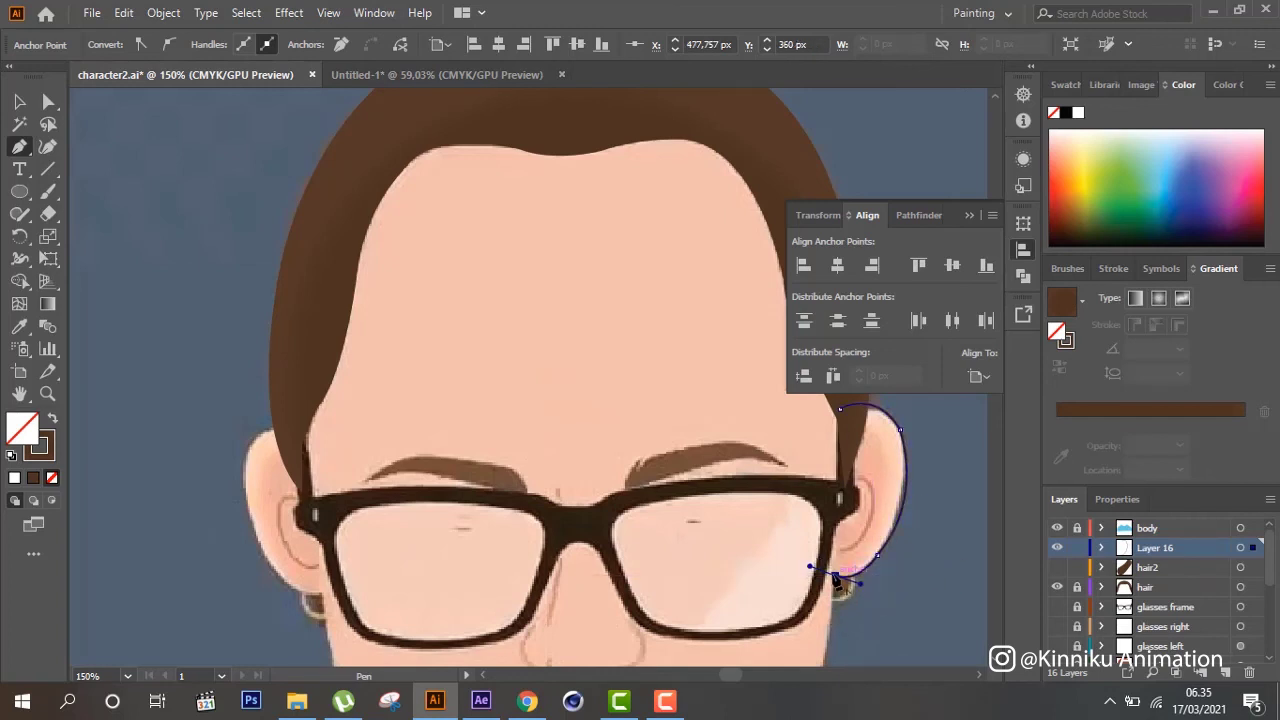
pyautogui.click(840, 410)
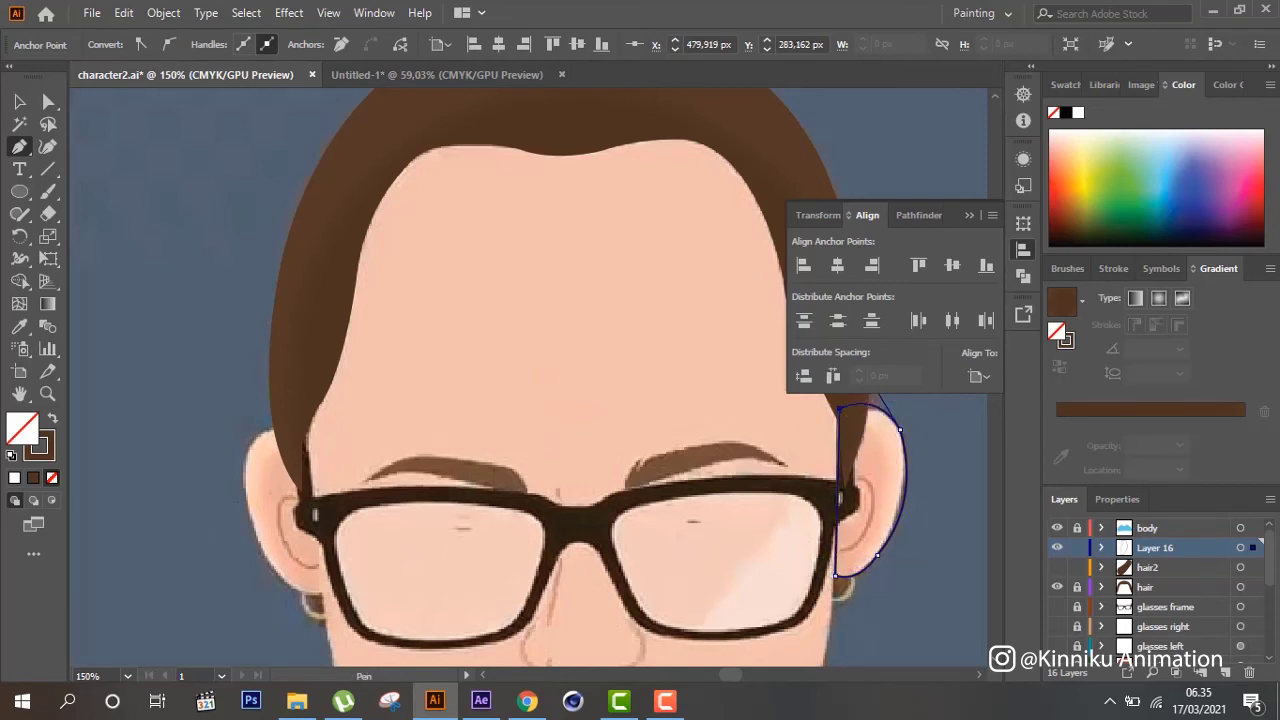
pyautogui.click(20, 101)
# Hide the glasses, eyes and eyebrows, and fill the ear with the face's skin colour
pyautogui.scroll(-5, 1123, 590)
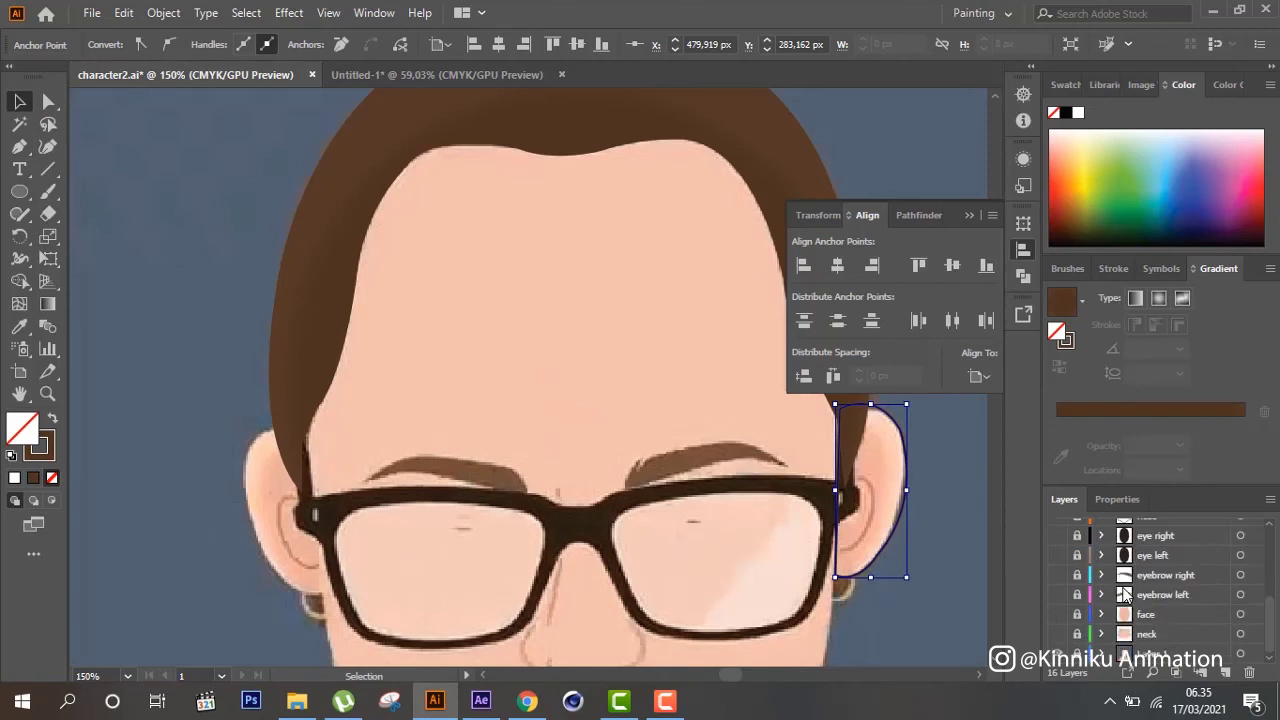
pyautogui.scroll(5, 1123, 590)
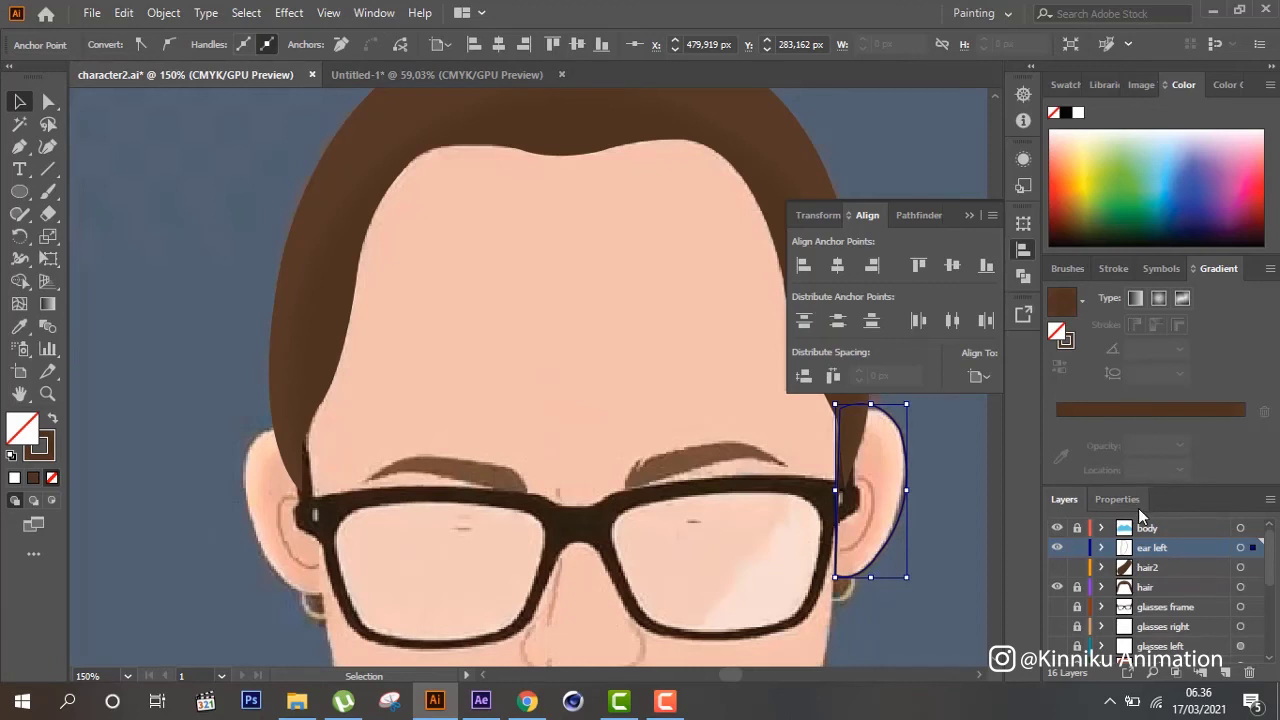
pyautogui.scroll(-5, 1129, 586)
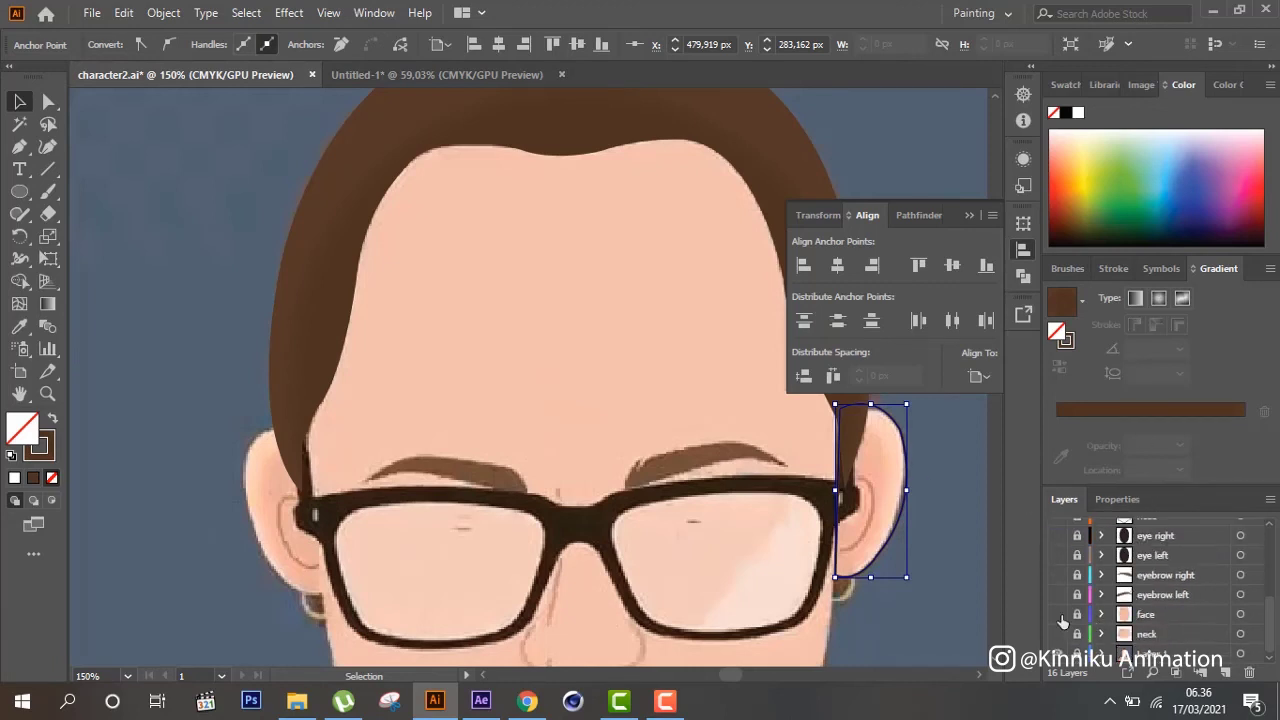
pyautogui.click(1059, 614)
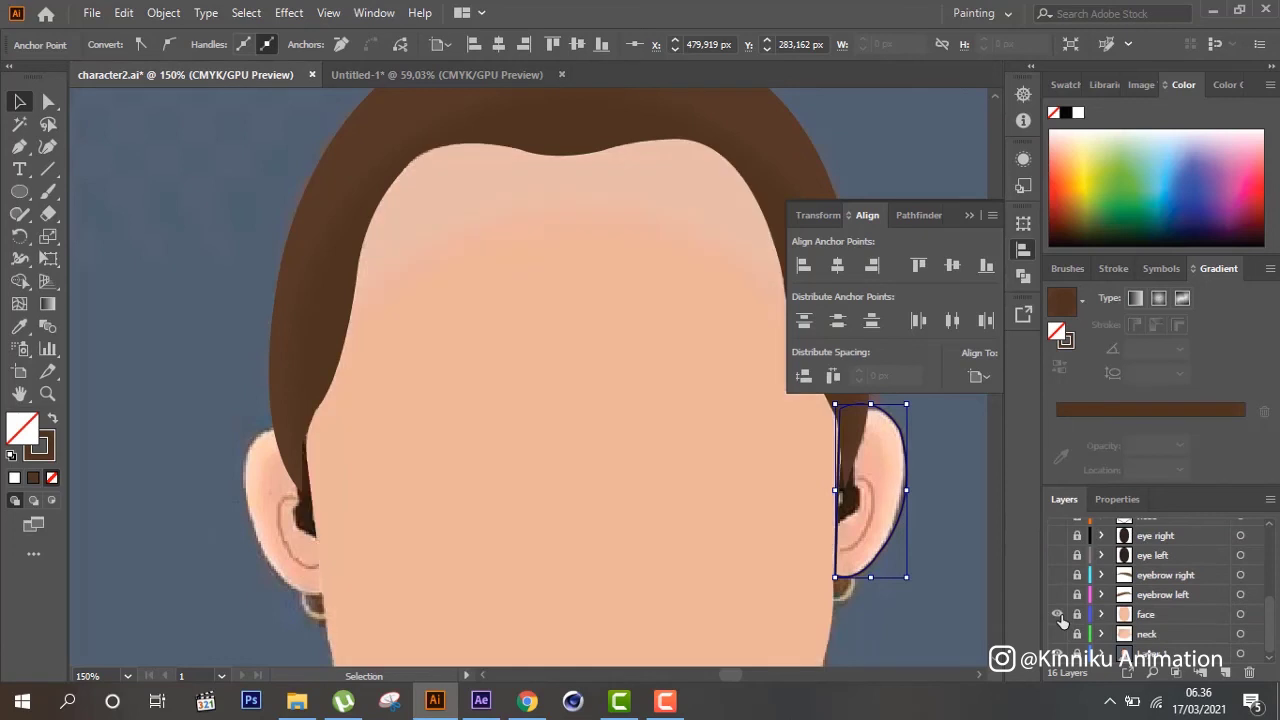
pyautogui.click(19, 326)
pyautogui.click(621, 455)
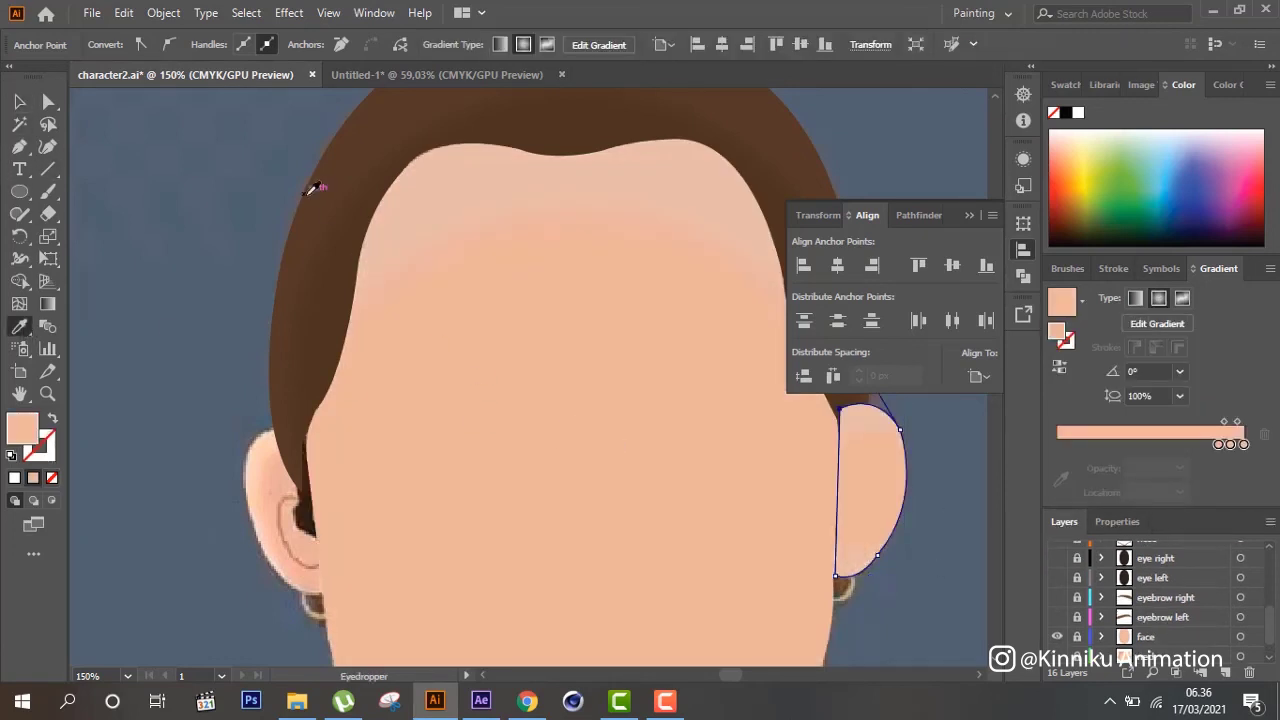
pyautogui.click(28, 100)
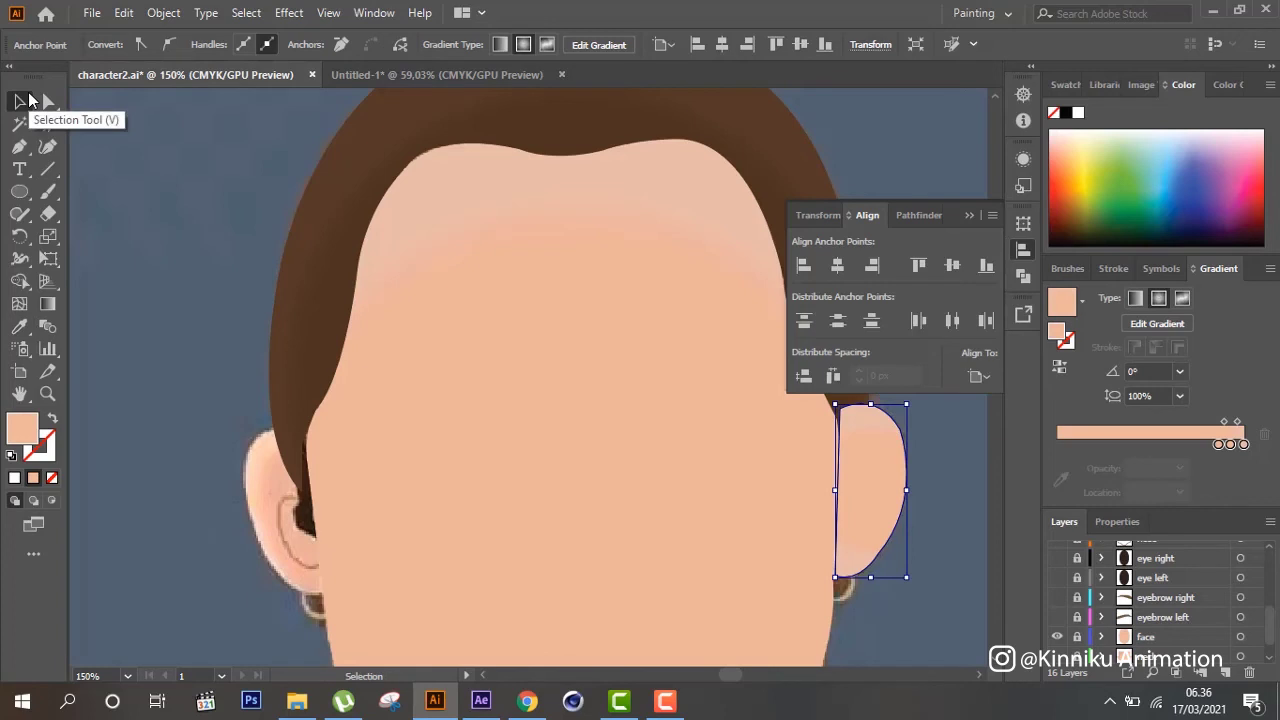
# Select the ear and check it by showing, then hiding, the hair2 overlay
pyautogui.scroll(-3, 608, 441)
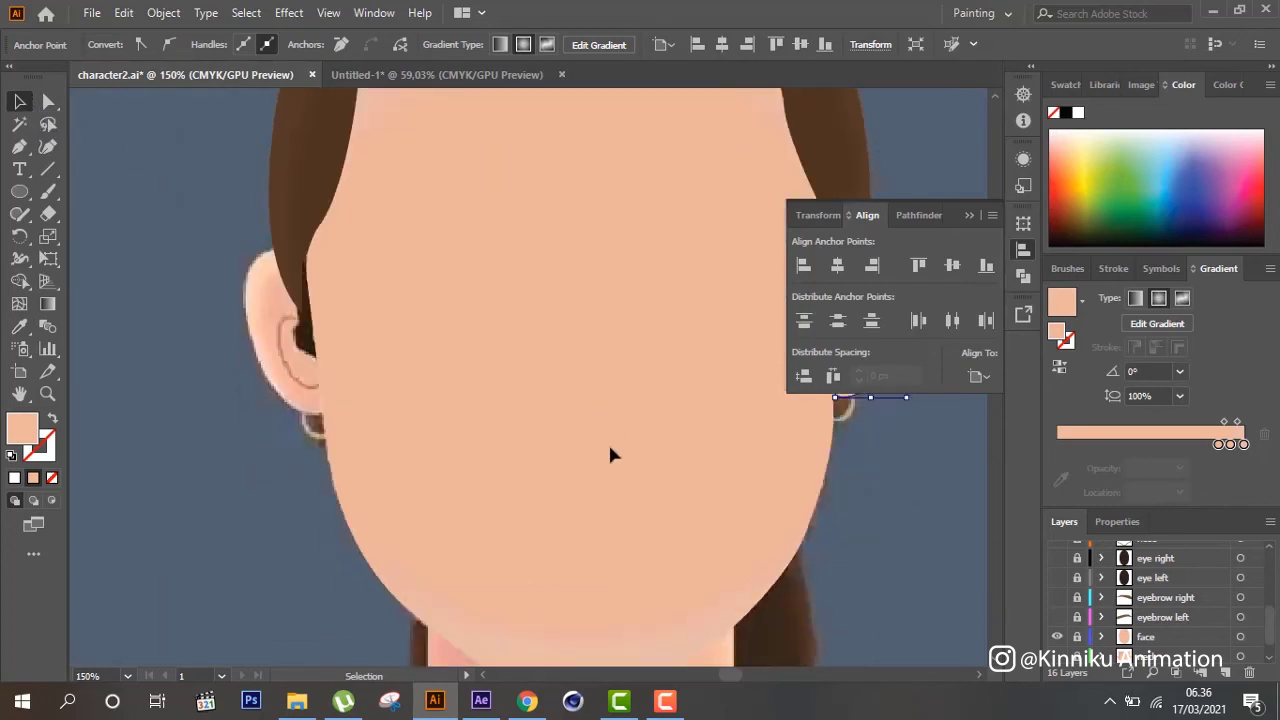
pyautogui.scroll(2, 608, 441)
pyautogui.scroll(2, 640, 455)
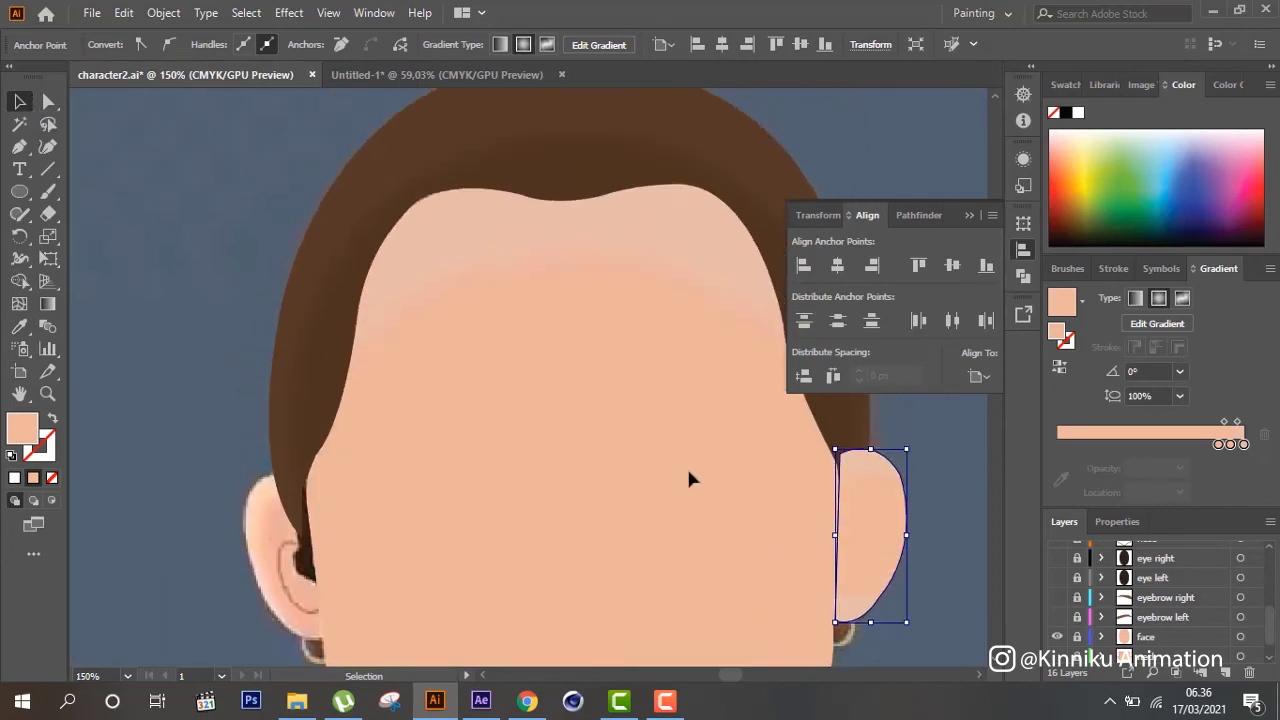
pyautogui.click(897, 543)
pyautogui.scroll(5, 1133, 614)
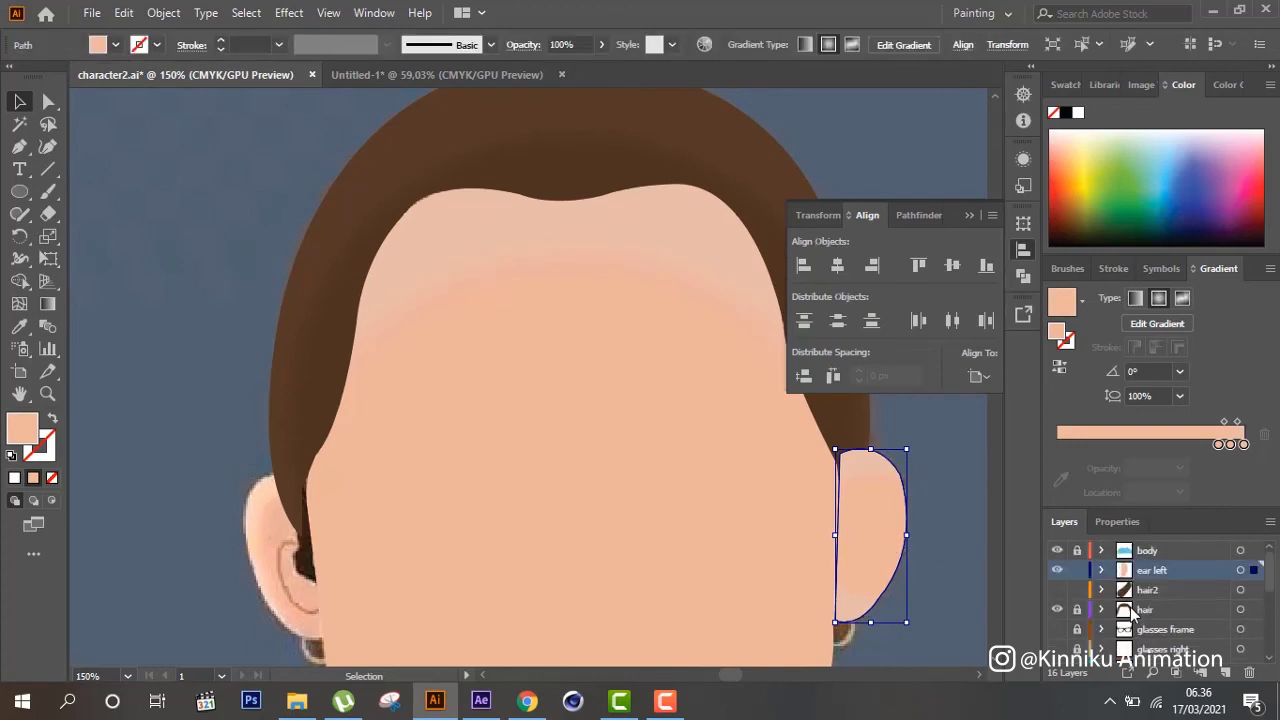
pyautogui.click(1059, 572)
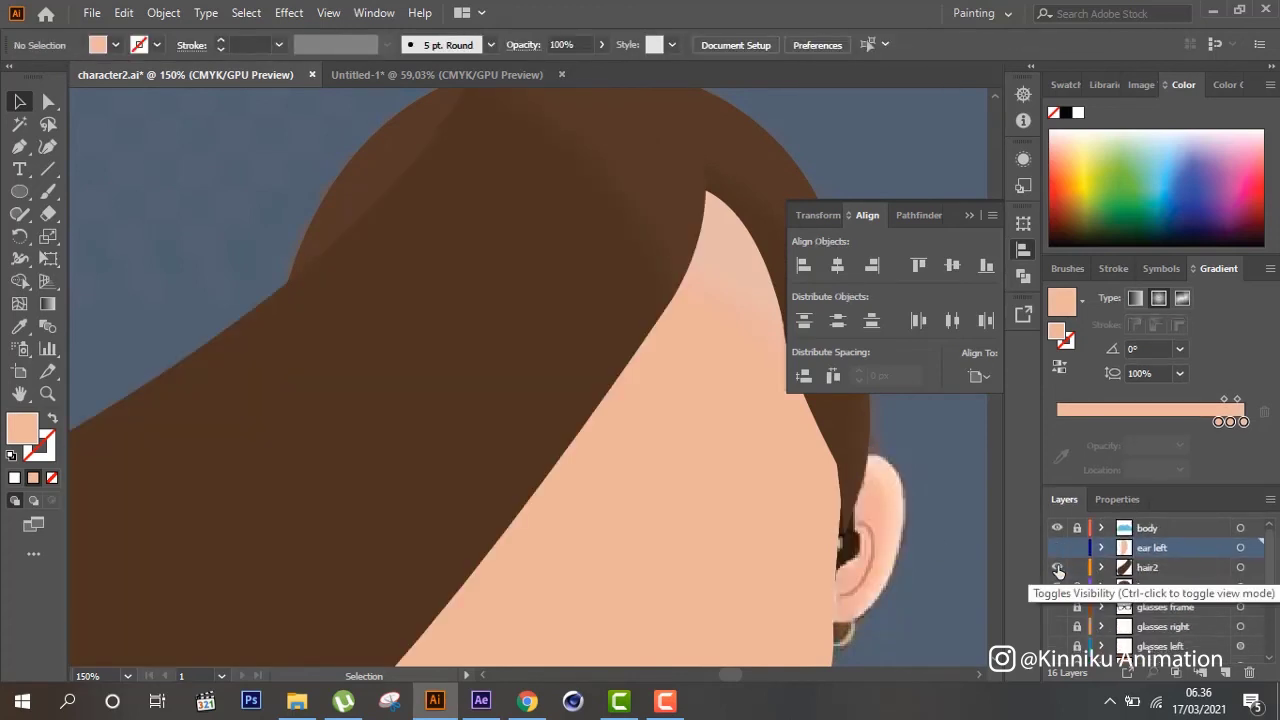
pyautogui.scroll(-2, 926, 528)
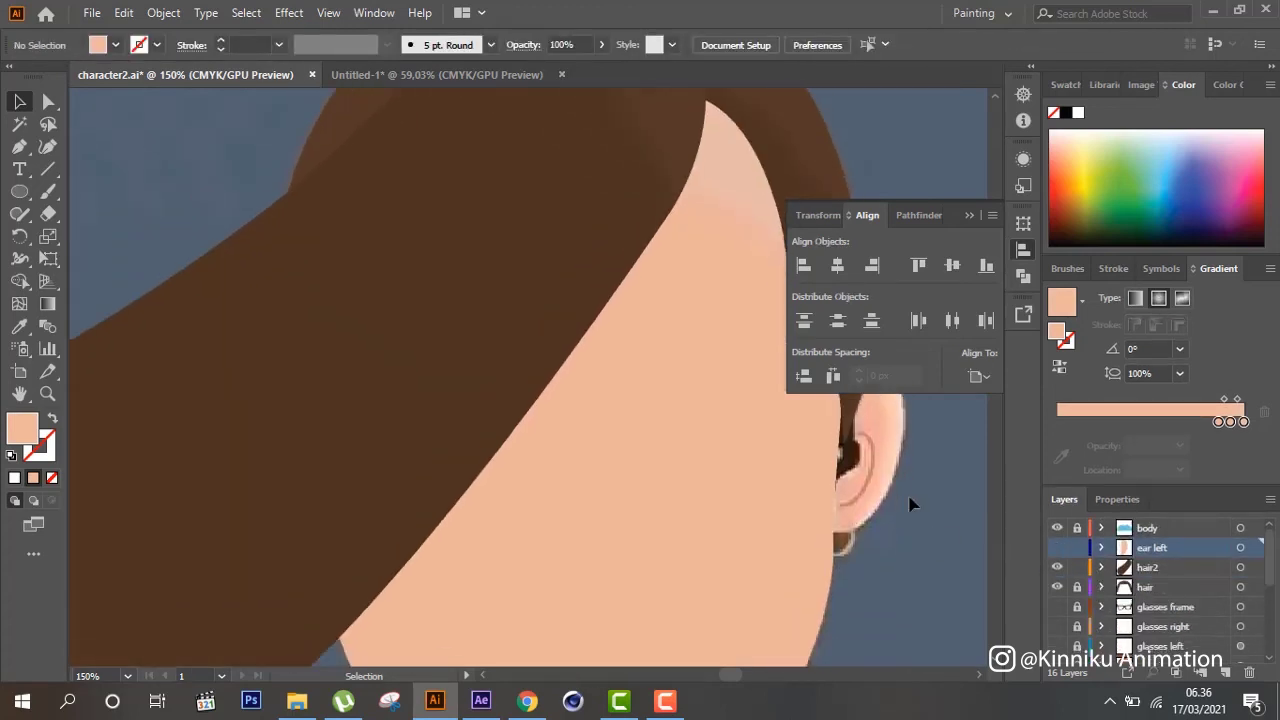
pyautogui.scroll(-3, 918, 500)
pyautogui.scroll(2, 918, 500)
pyautogui.scroll(1, 918, 500)
pyautogui.scroll(1, 918, 498)
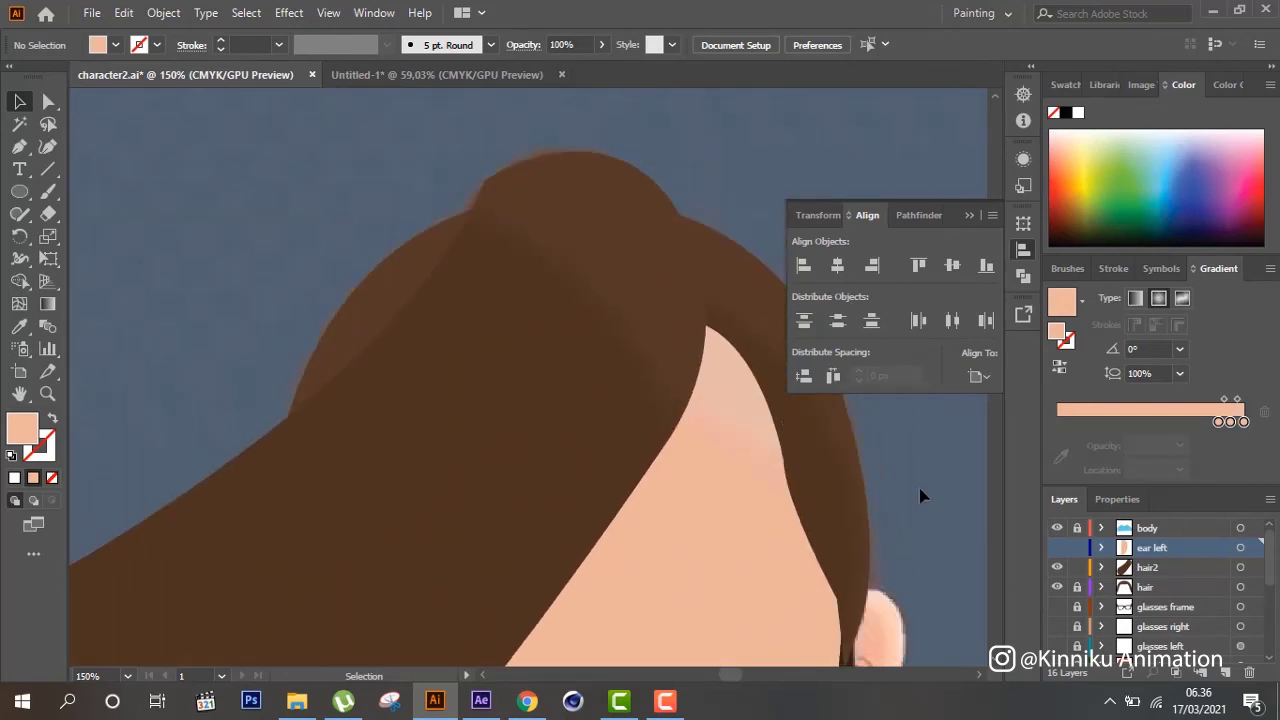
pyautogui.click(1058, 568)
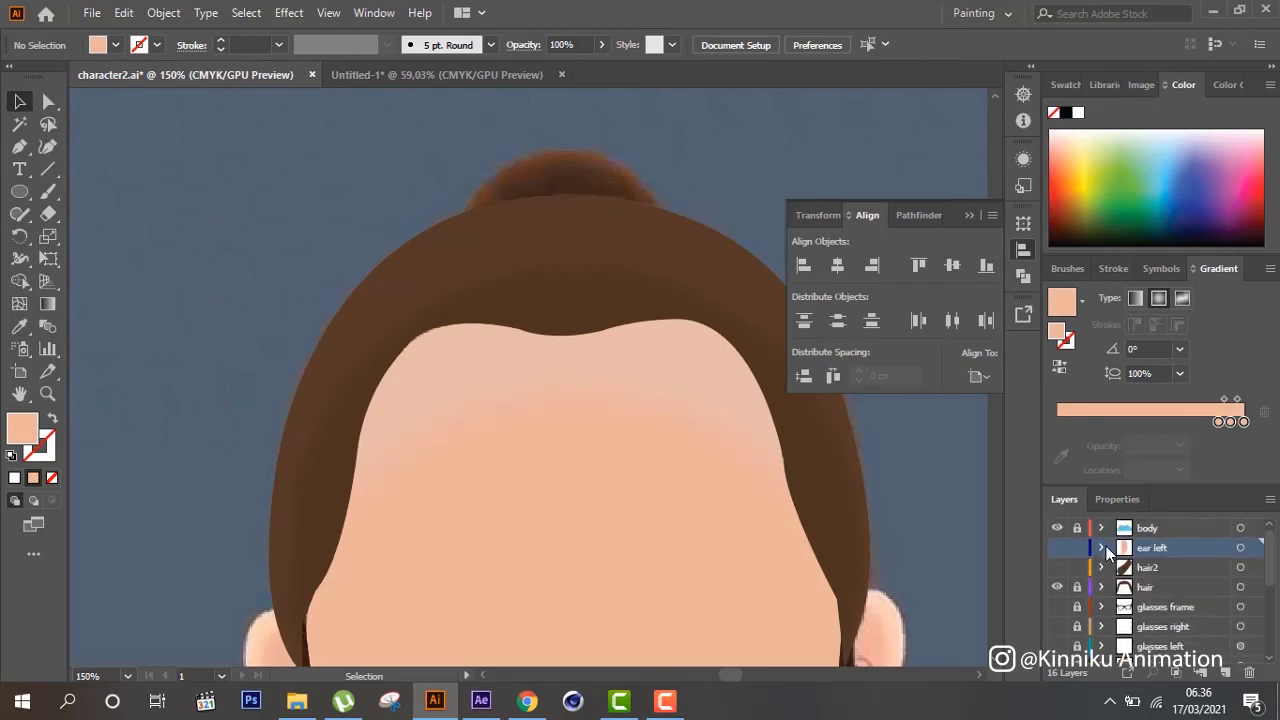
pyautogui.scroll(-3, 910, 505)
pyautogui.scroll(-2, 912, 503)
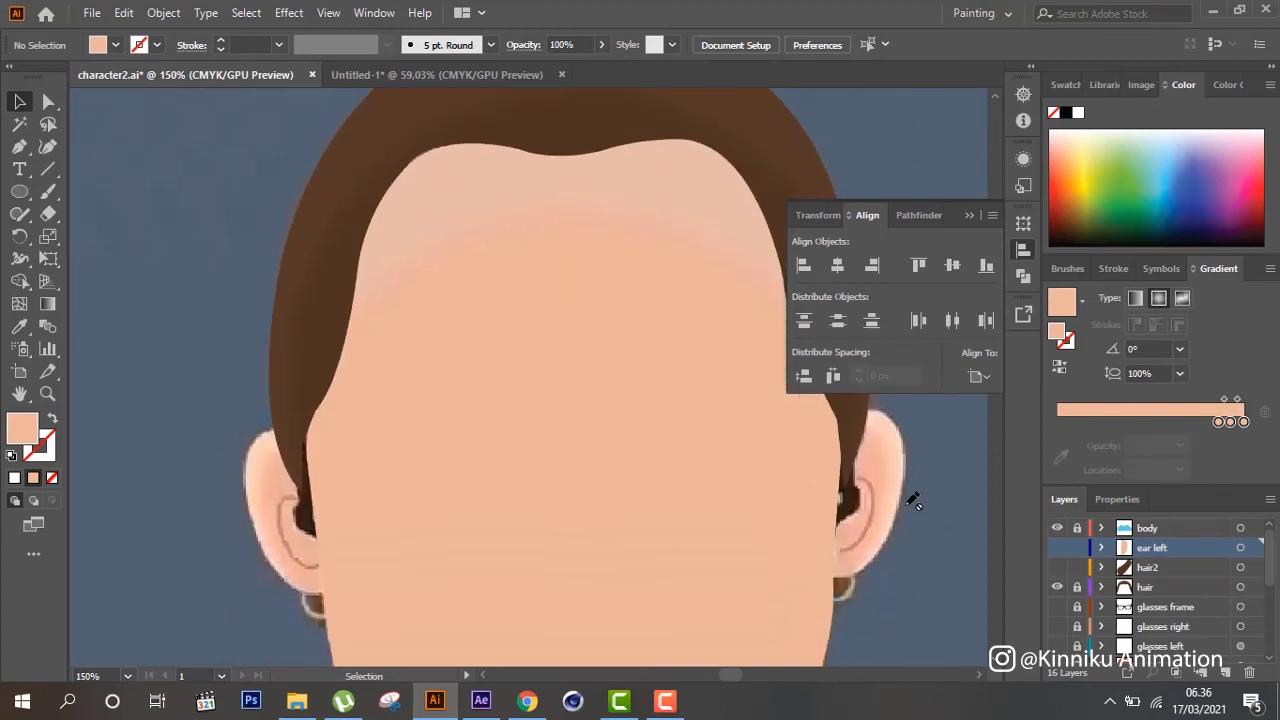
# On a new layer, draw the inner-ear curve down inside the right ear
pyautogui.click(1226, 672)
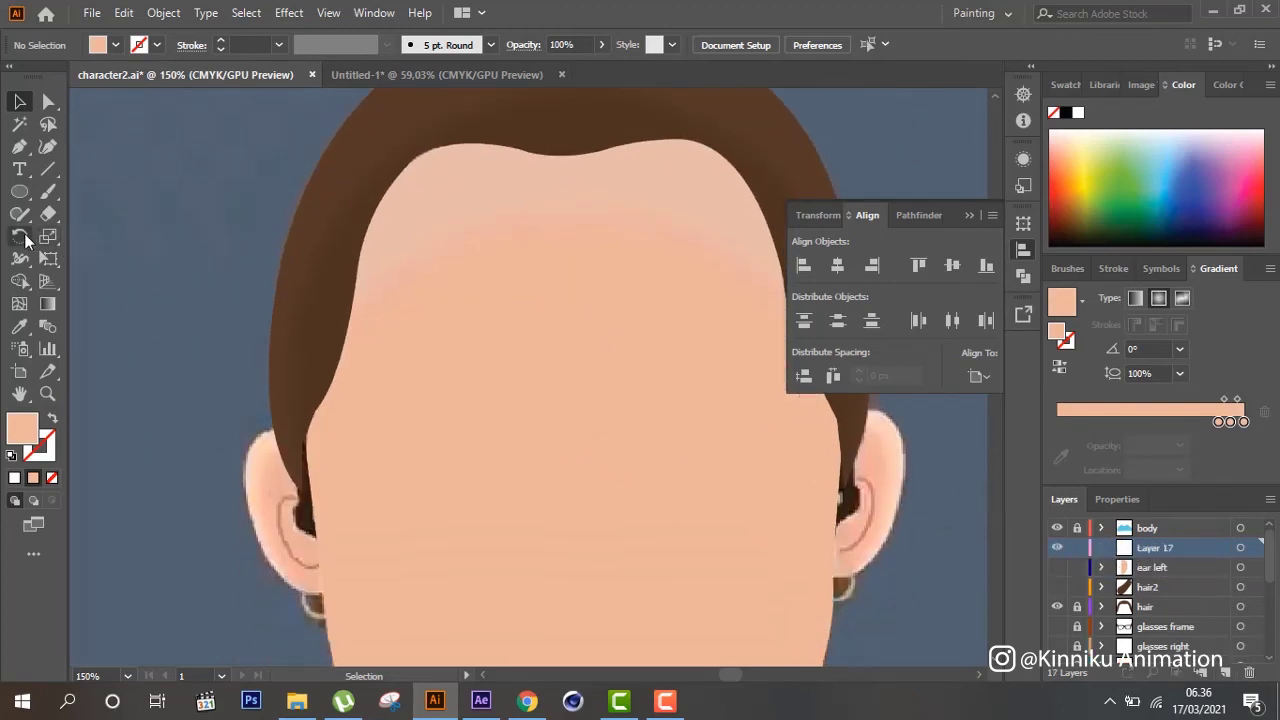
pyautogui.click(19, 146)
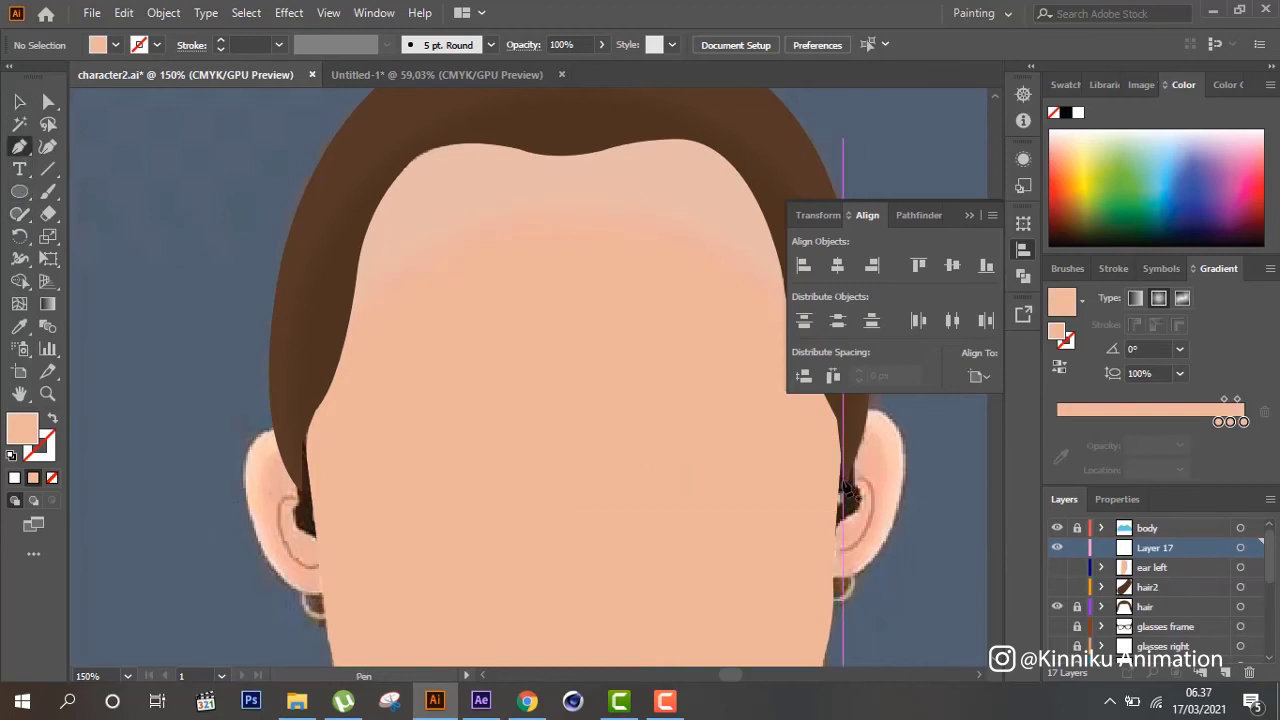
pyautogui.click(848, 482)
pyautogui.moveTo(873, 521); pyautogui.dragTo(869, 571)
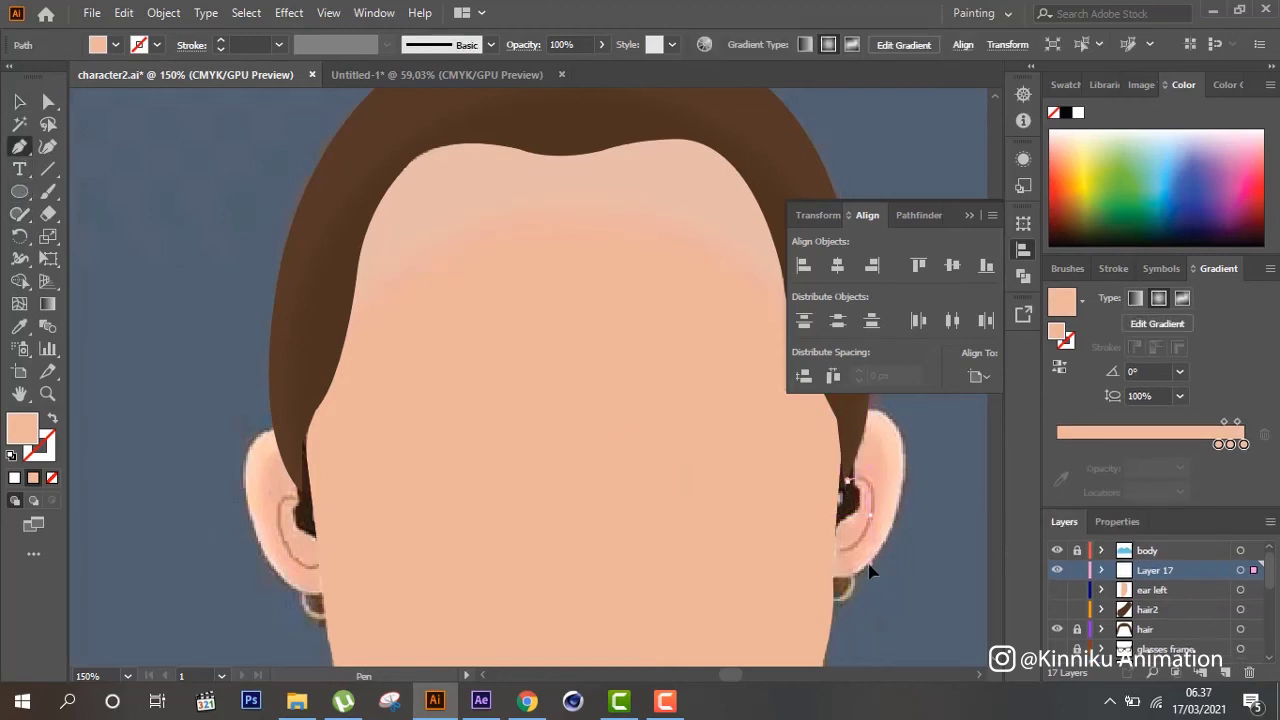
pyautogui.moveTo(871, 521); pyautogui.dragTo(842, 550)
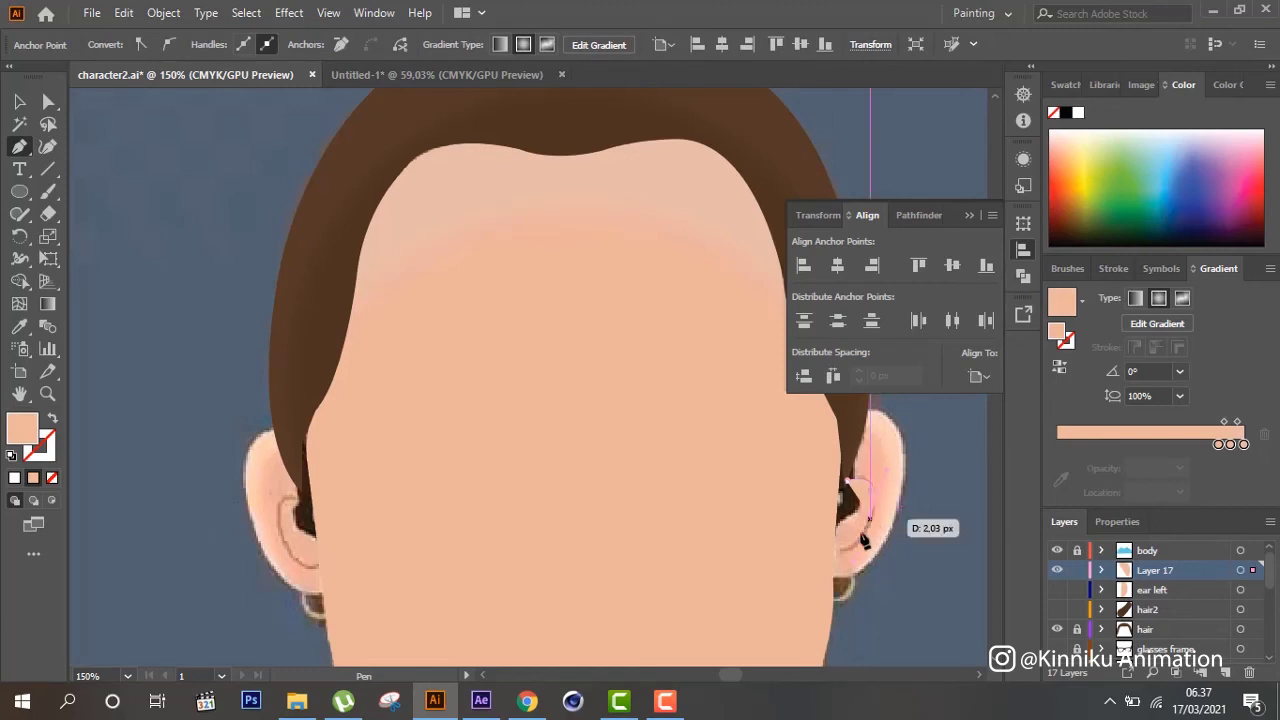
pyautogui.moveTo(848, 489); pyautogui.dragTo(54, 430)
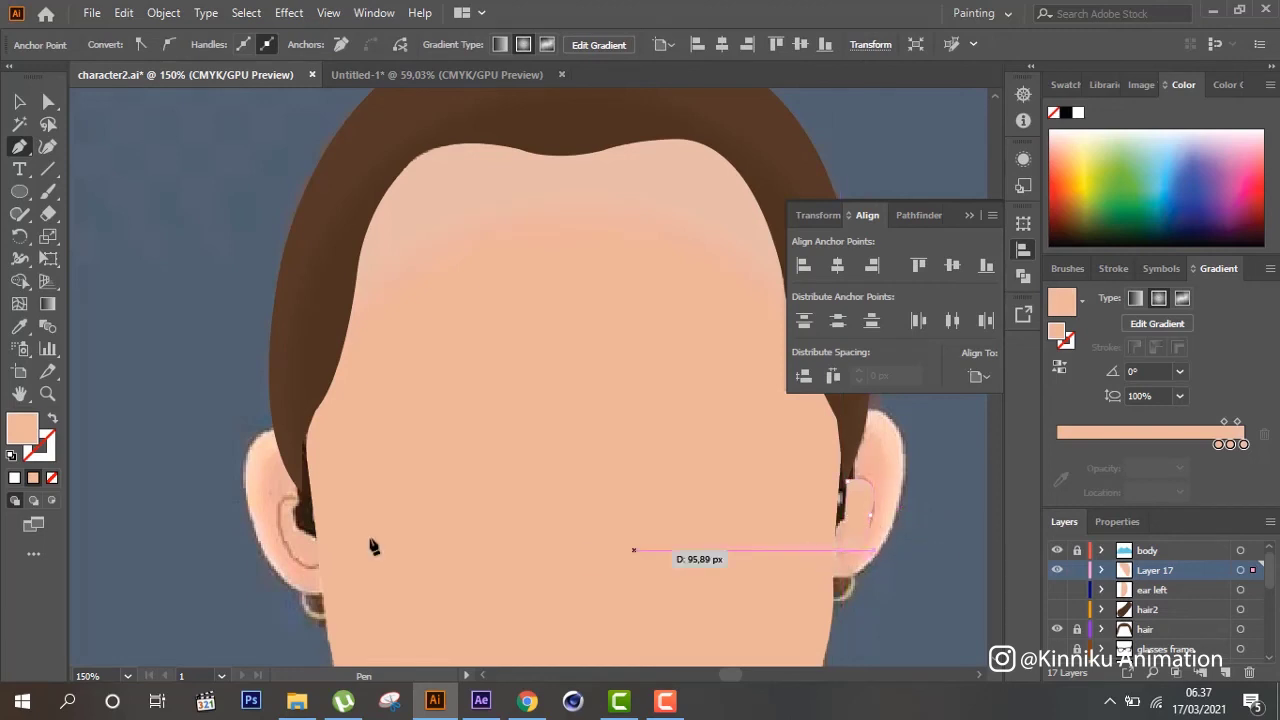
# Give the inner-ear curve no fill and a #231c19 dark brown stroke, then deselect
pyautogui.click(54, 420)
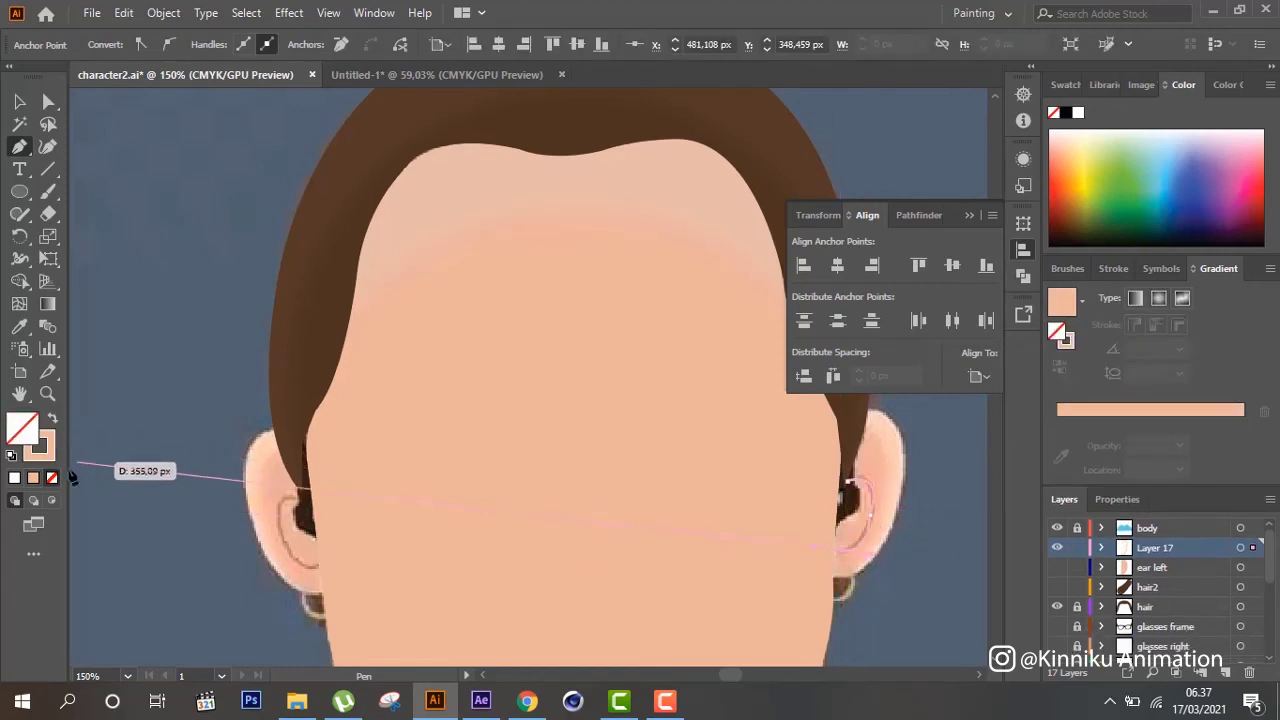
pyautogui.doubleClick(40, 450)
pyautogui.write('231c19')
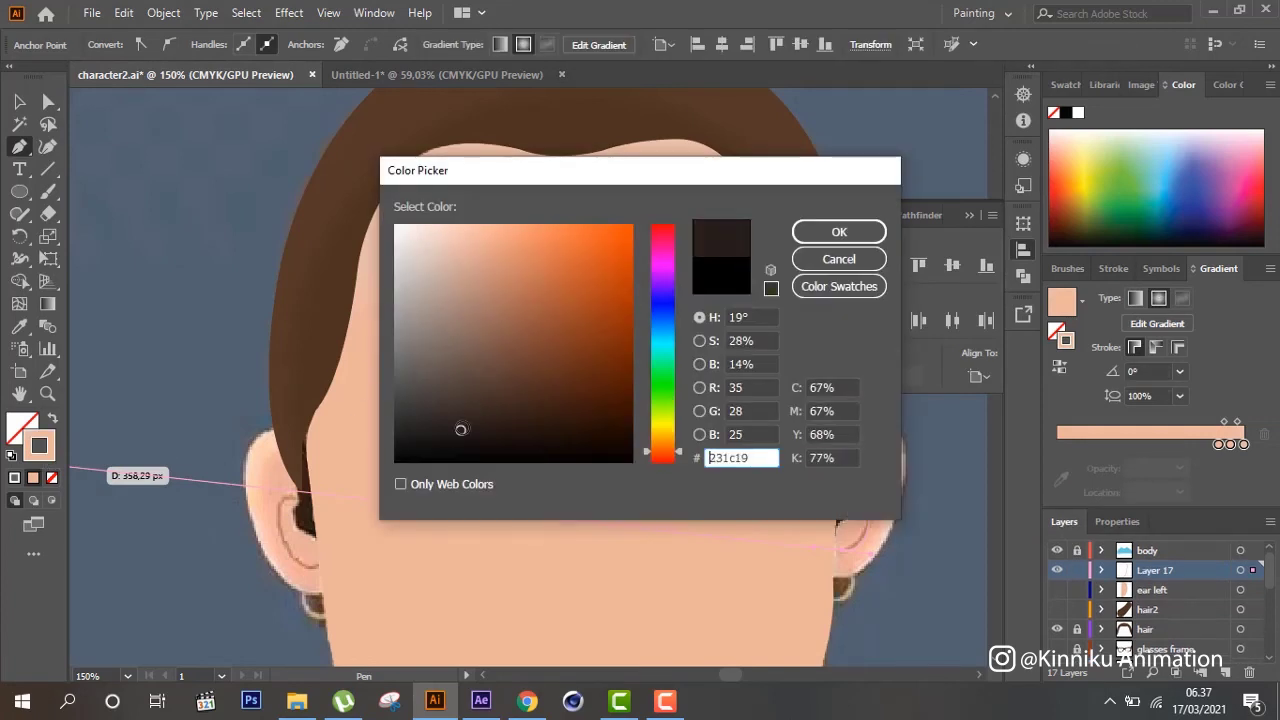
pyautogui.click(839, 232)
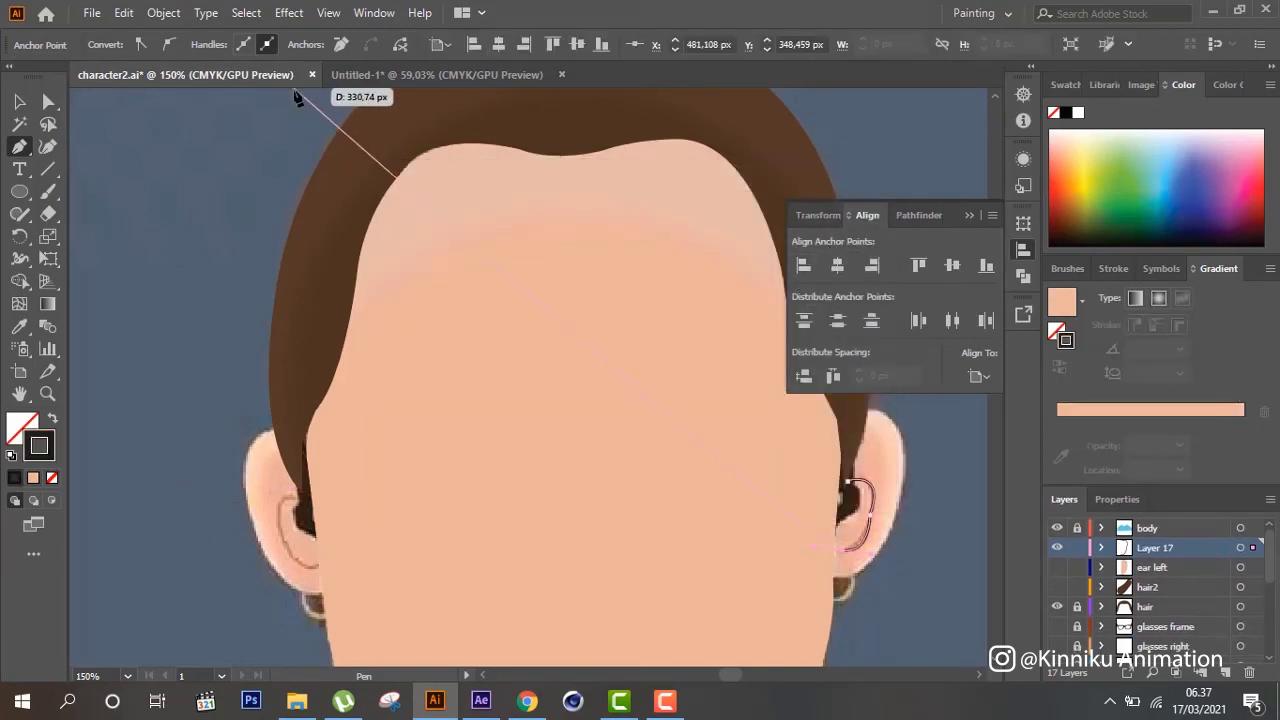
pyautogui.press('v')
pyautogui.click(962, 602)
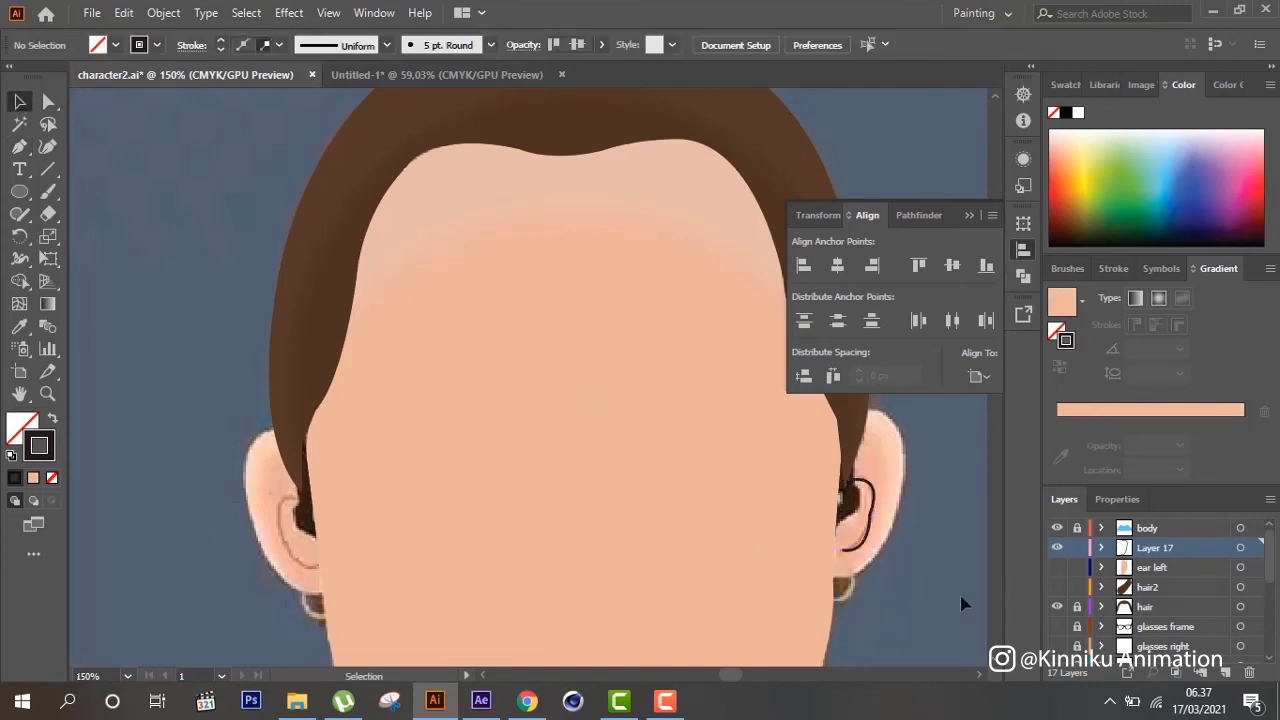
pyautogui.scroll(-2, 962, 602)
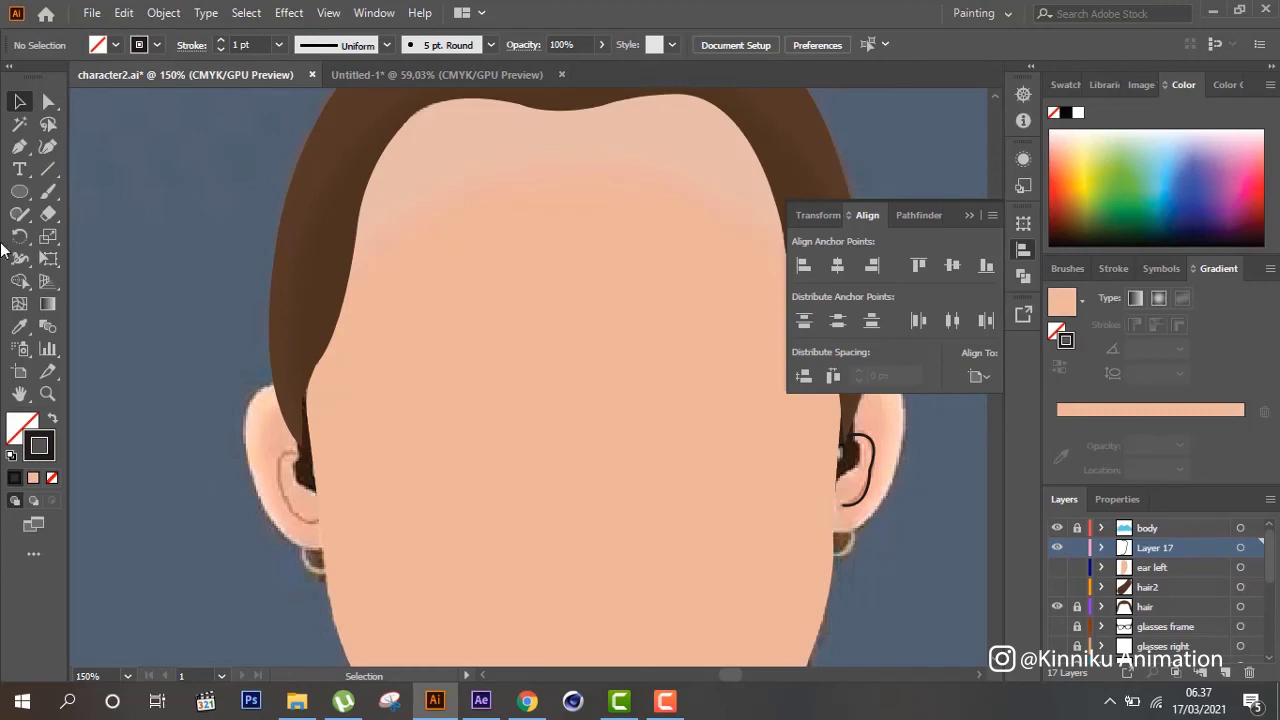
# Zoom in on the right ear to about 283% and draw a closed hoop earring shape below it
pyautogui.click(45, 393)
pyautogui.moveTo(900, 584)
pyautogui.mouseDown()
pyautogui.moveTo(814, 517)
pyautogui.moveTo(1078, 690)
pyautogui.mouseUp()
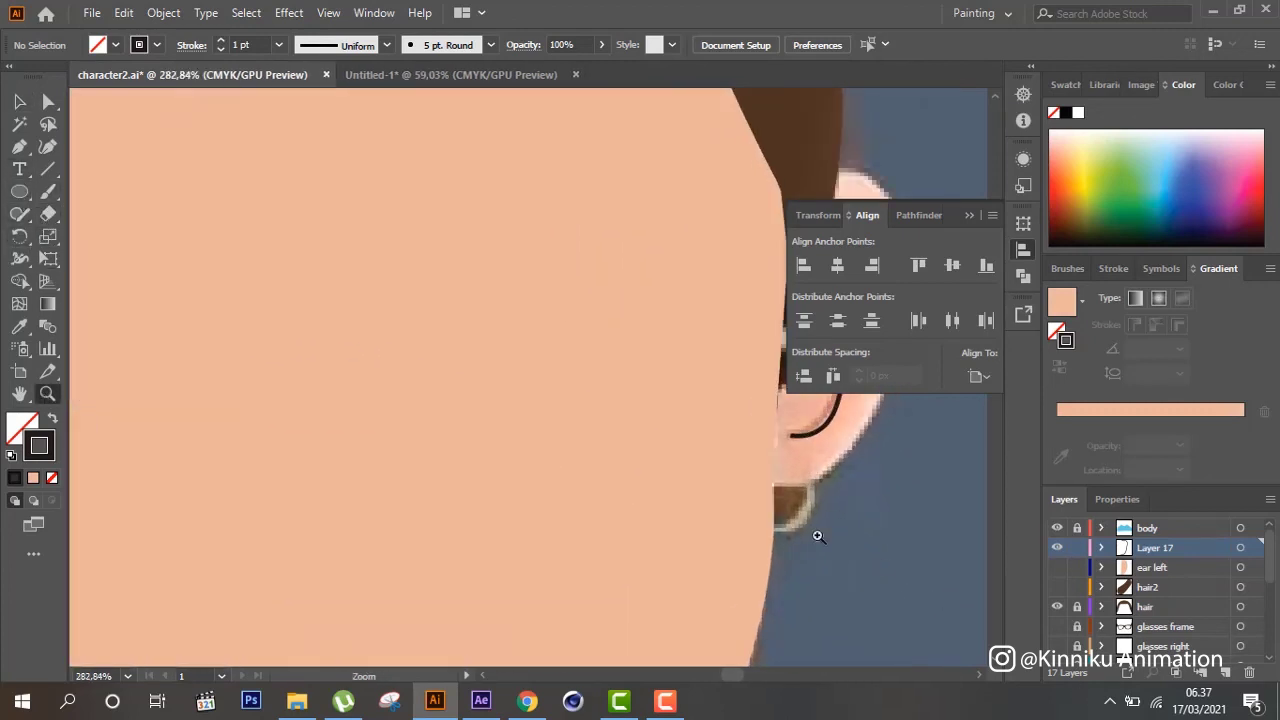
pyautogui.click(19, 146)
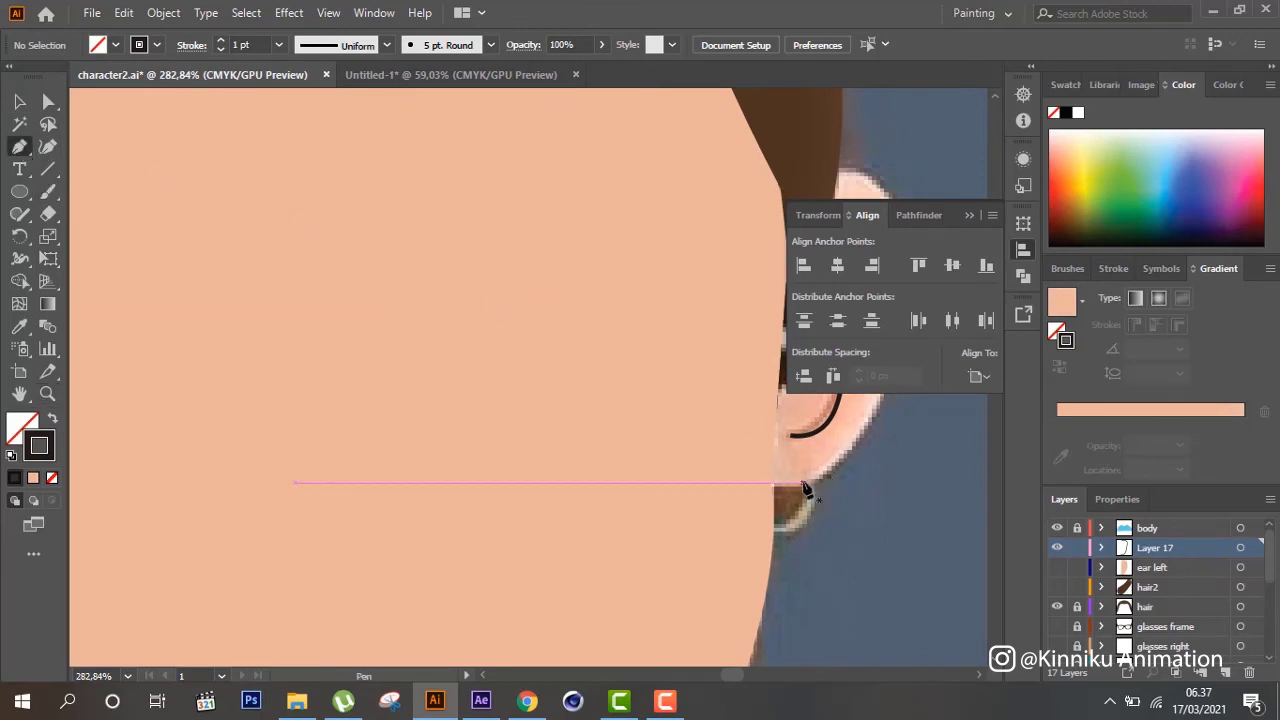
pyautogui.moveTo(806, 483)
pyautogui.mouseDown()
pyautogui.moveTo(820, 516)
pyautogui.moveTo(773, 538)
pyautogui.moveTo(812, 487)
pyautogui.mouseUp()
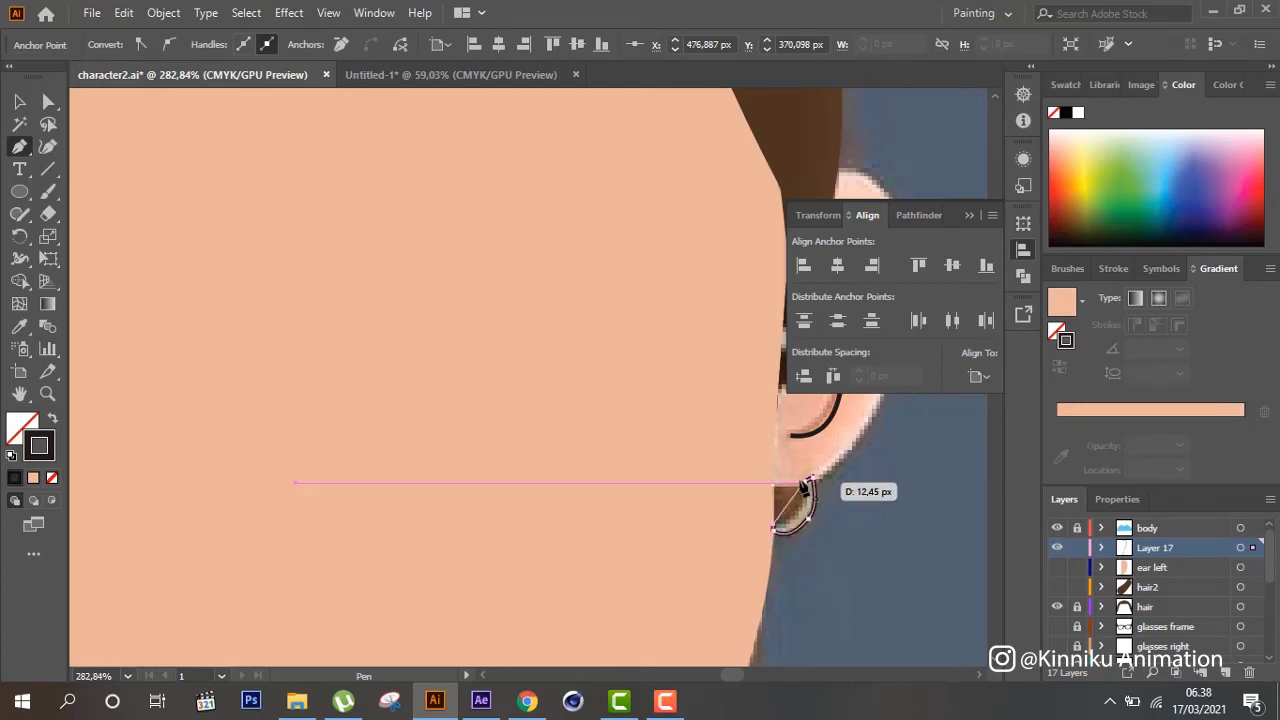
pyautogui.moveTo(812, 487); pyautogui.dragTo(814, 490)
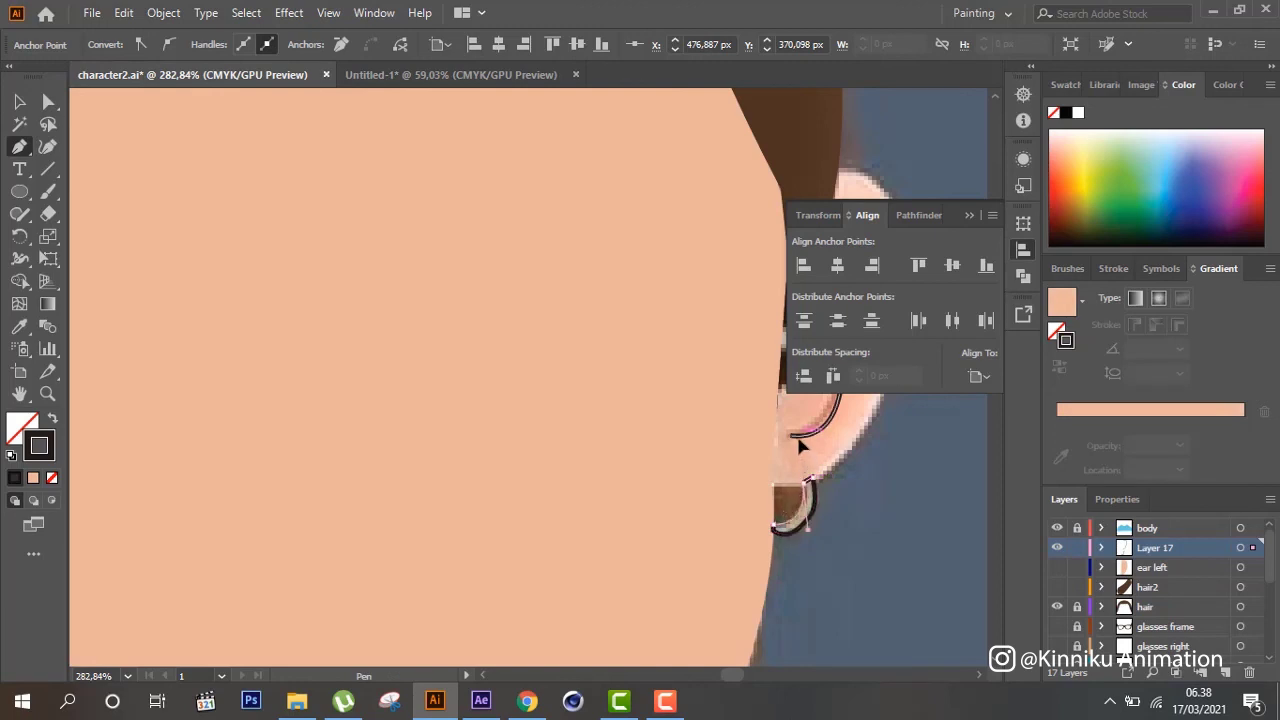
pyautogui.click(807, 526)
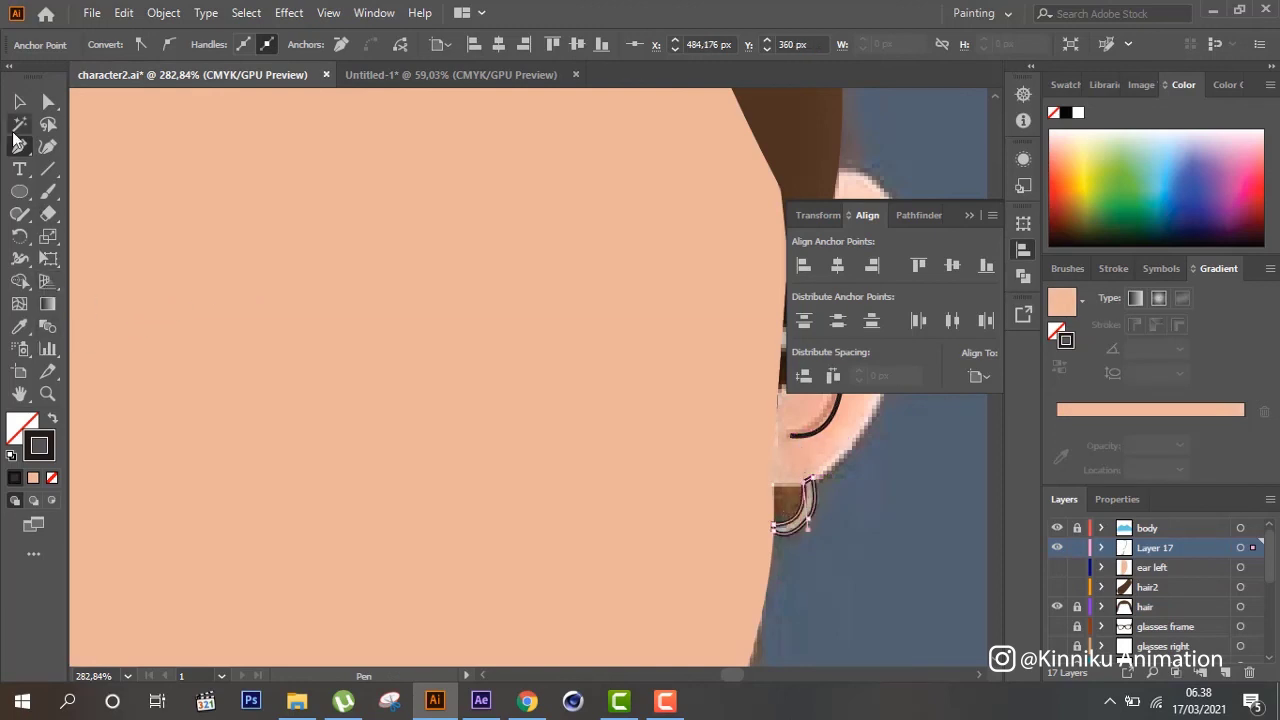
# Fill the earring gold-yellow #efc870 with no outline, then deselect it
pyautogui.click(15, 103)
pyautogui.click(896, 630)
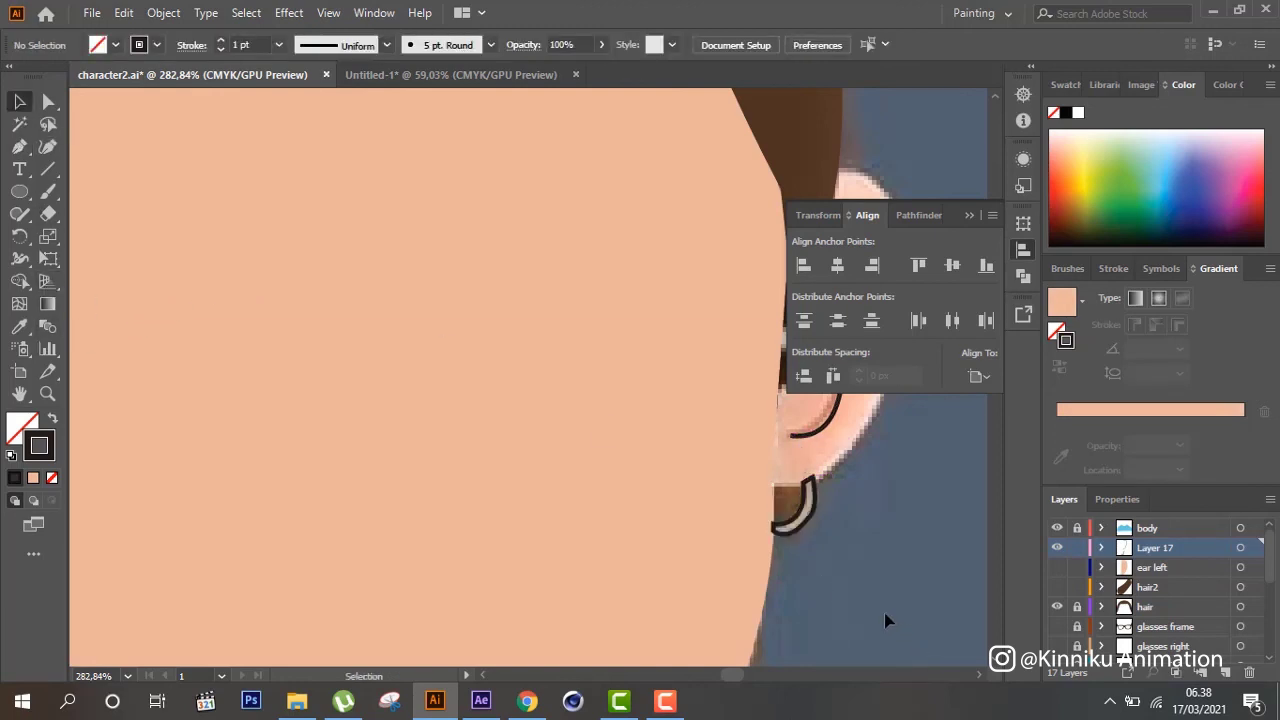
pyautogui.click(805, 522)
pyautogui.click(19, 326)
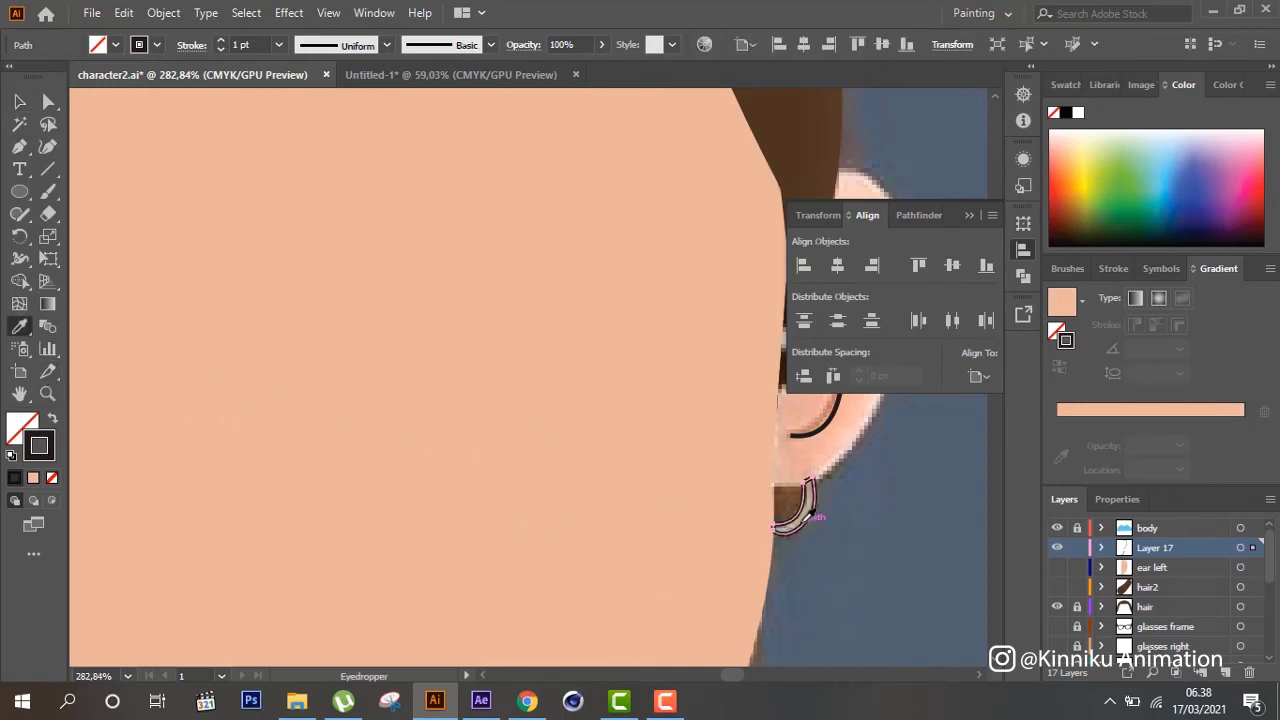
pyautogui.click(803, 517)
pyautogui.doubleClick(21, 428)
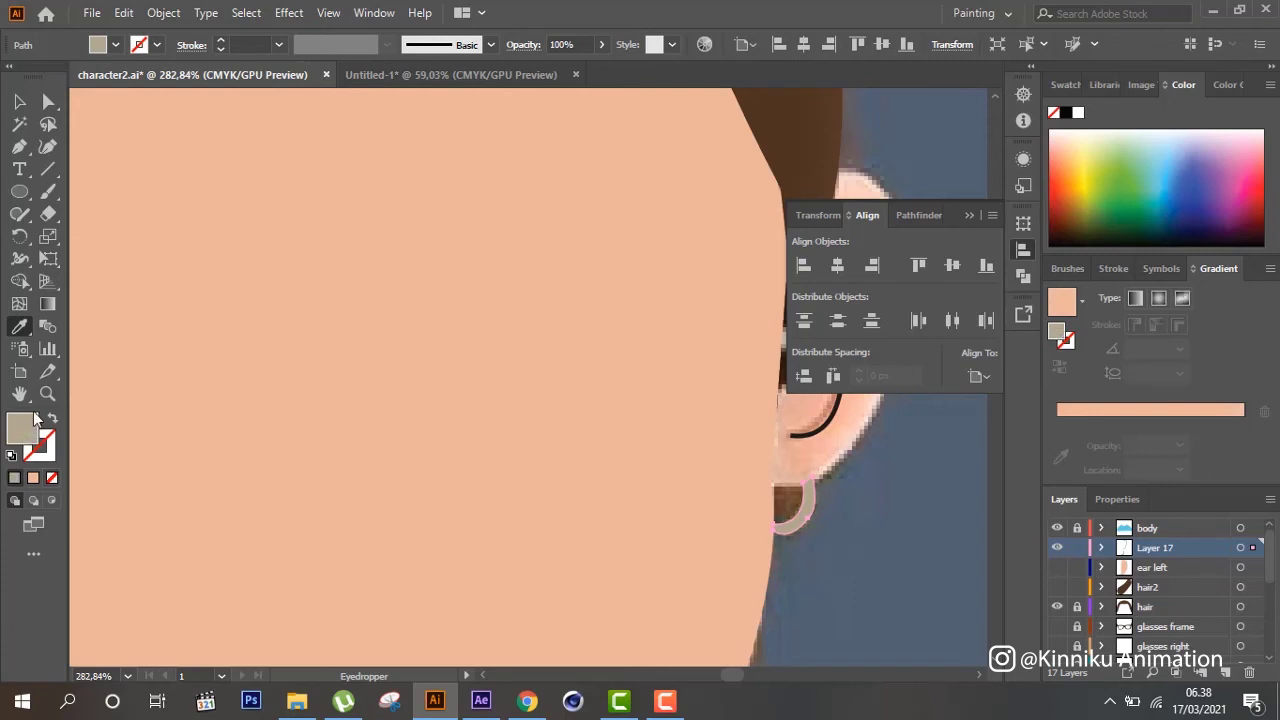
pyautogui.moveTo(516, 272)
pyautogui.mouseDown()
pyautogui.moveTo(569, 274)
pyautogui.moveTo(522, 237)
pyautogui.mouseUp()
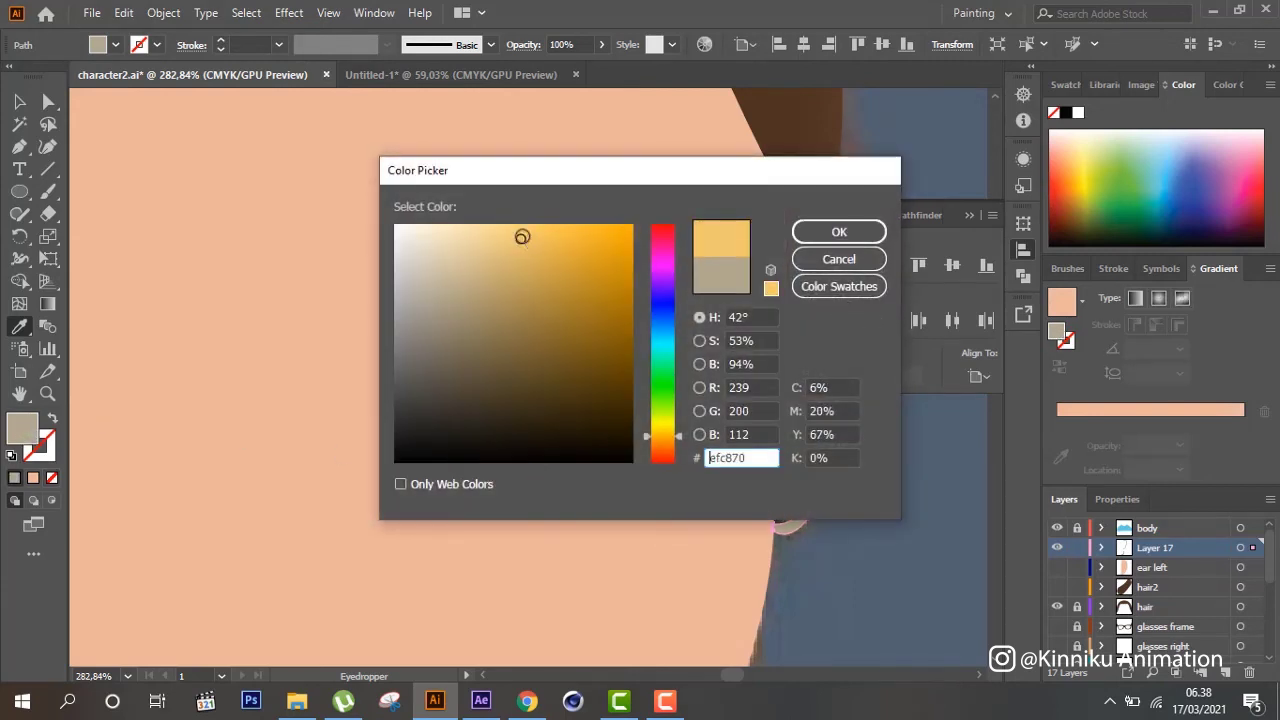
pyautogui.click(812, 233)
pyautogui.press('v')
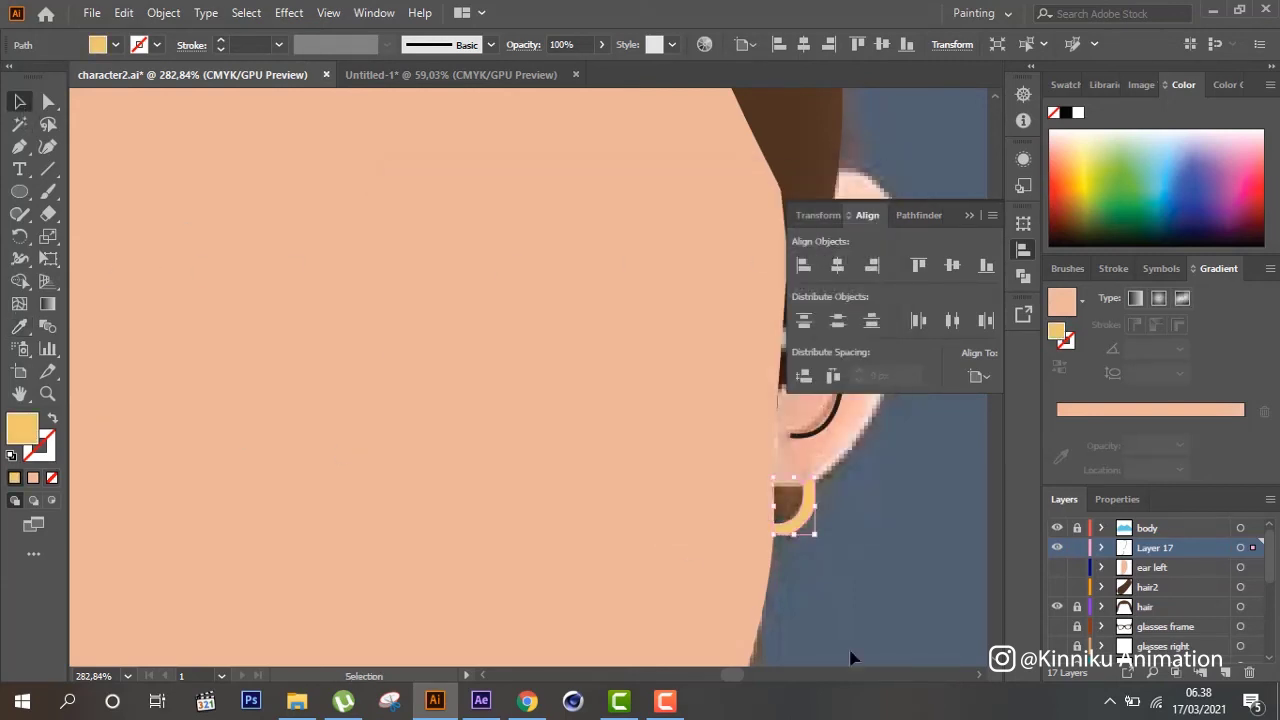
pyautogui.click(904, 648)
pyautogui.scroll(2, 904, 648)
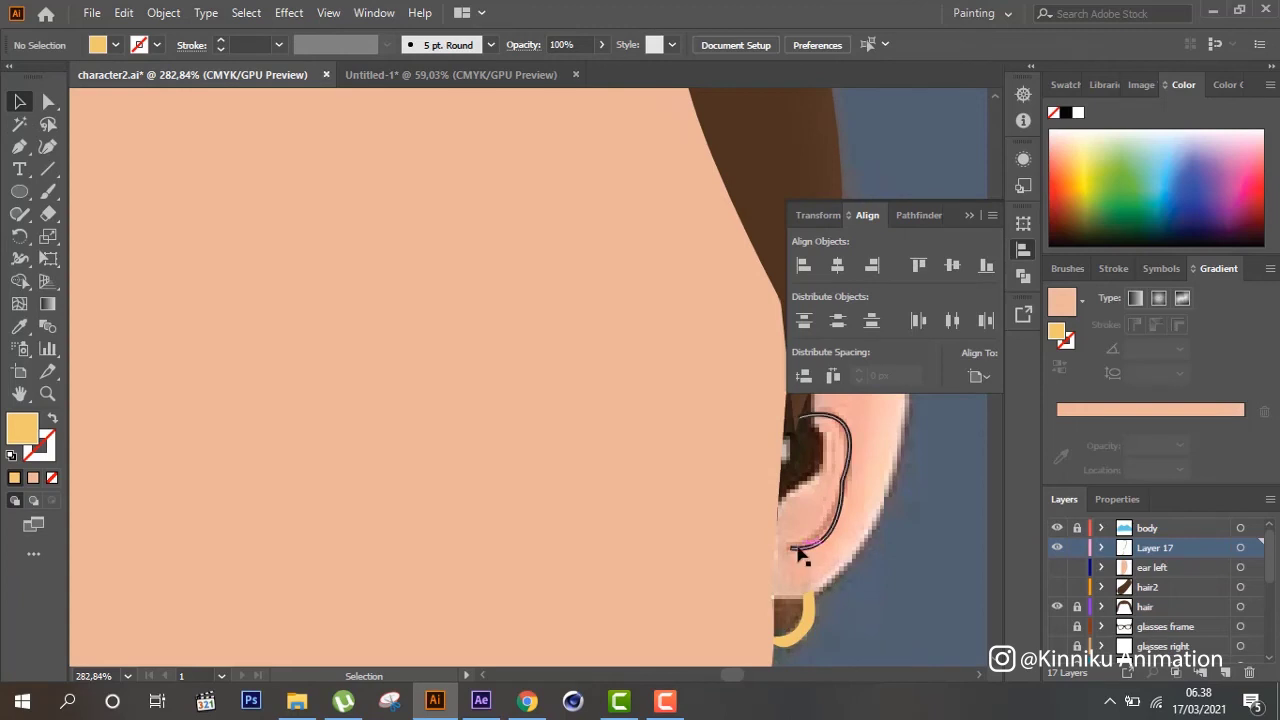
# Select the ear left layer's artwork, toggling its visibility to compare with the reference
pyautogui.press('a')
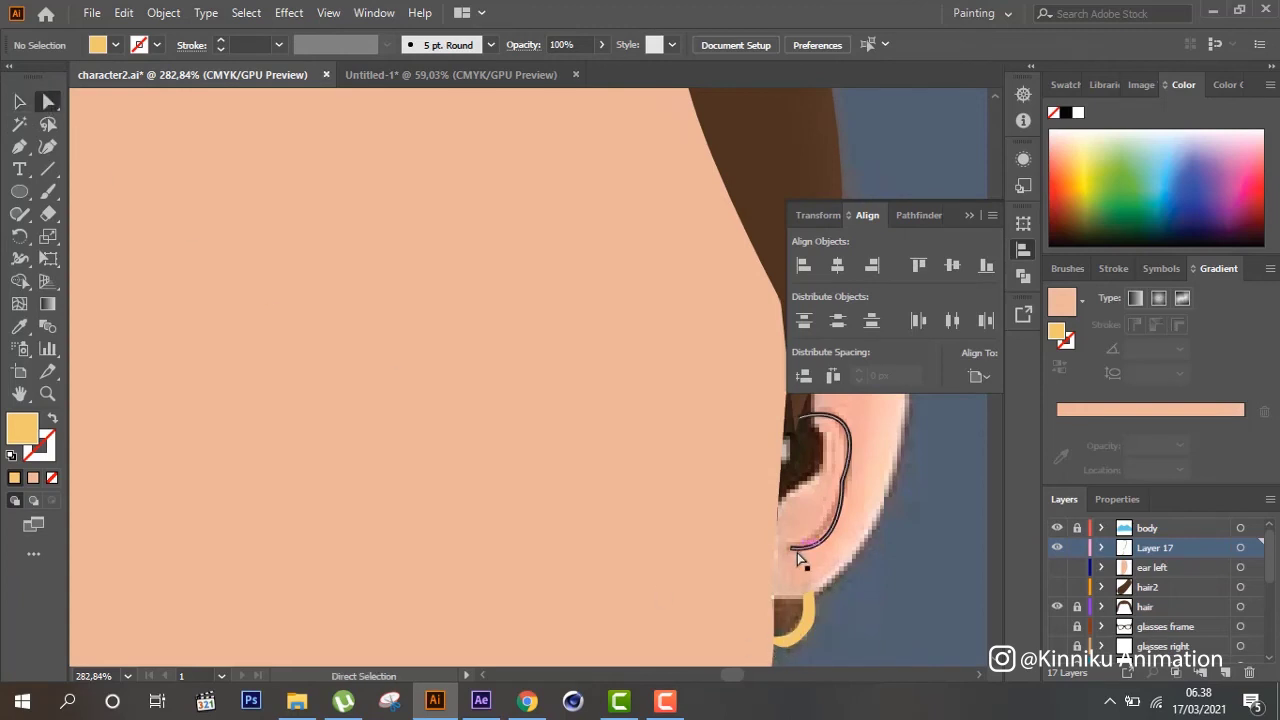
pyautogui.moveTo(789, 555); pyautogui.dragTo(776, 543)
pyautogui.click(1240, 548)
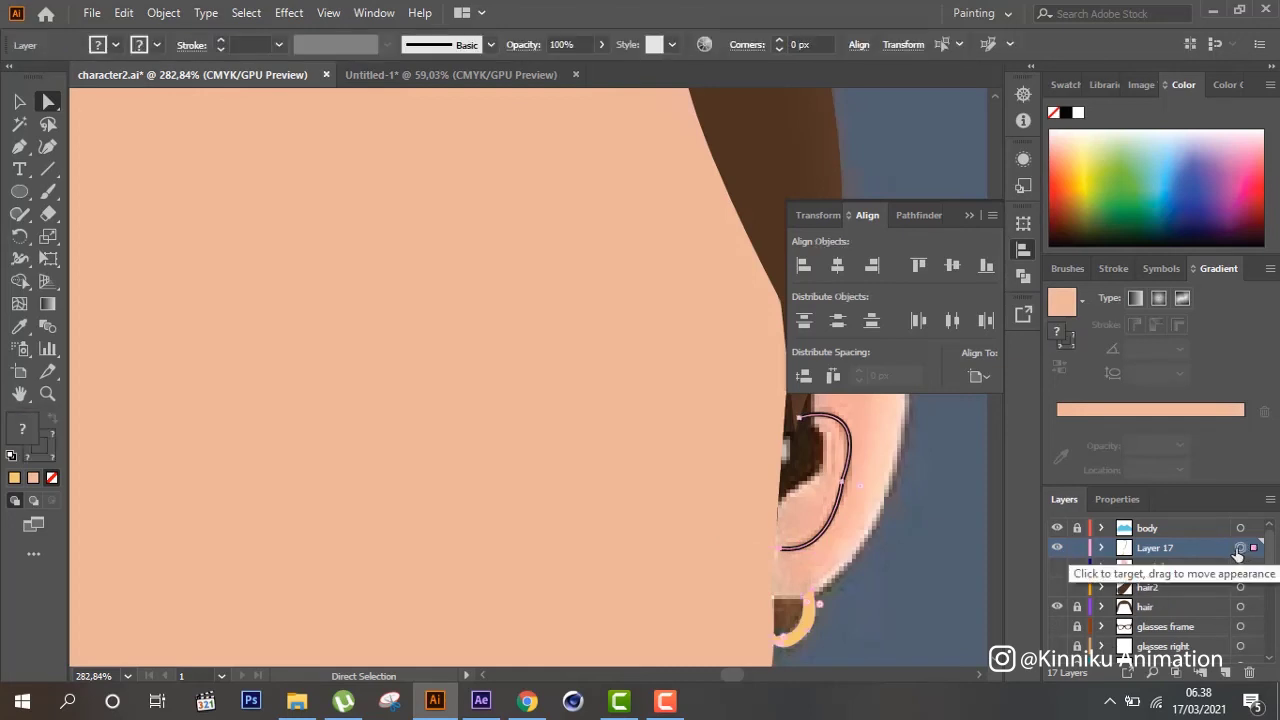
pyautogui.hotkey('ctrl', 'shift', 'a')
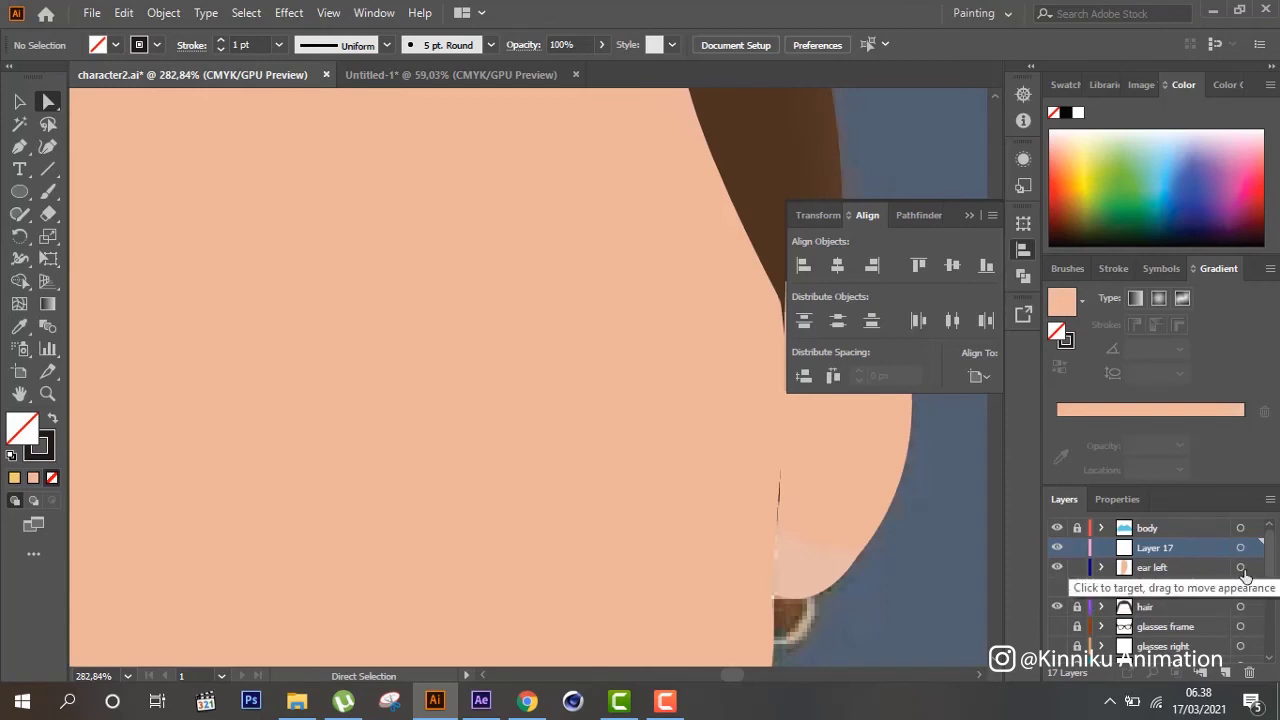
pyautogui.click(1240, 567)
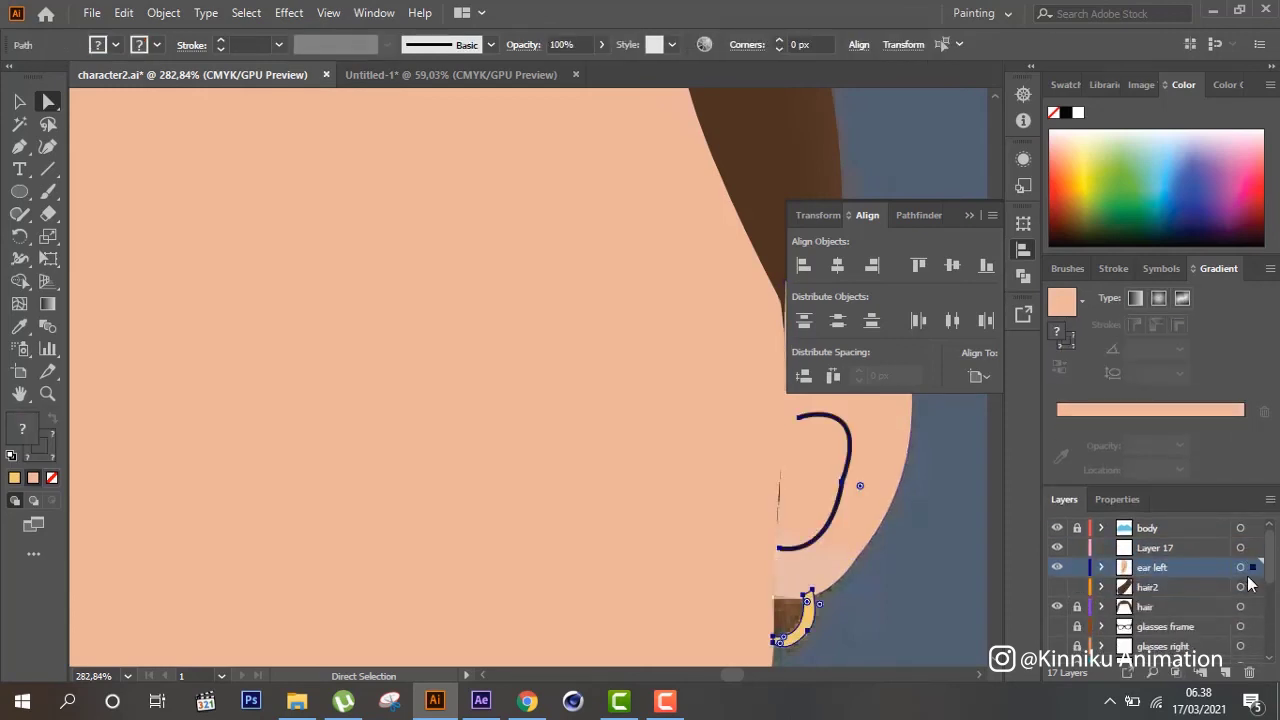
pyautogui.scroll(2, 975, 580)
pyautogui.scroll(-2, 975, 580)
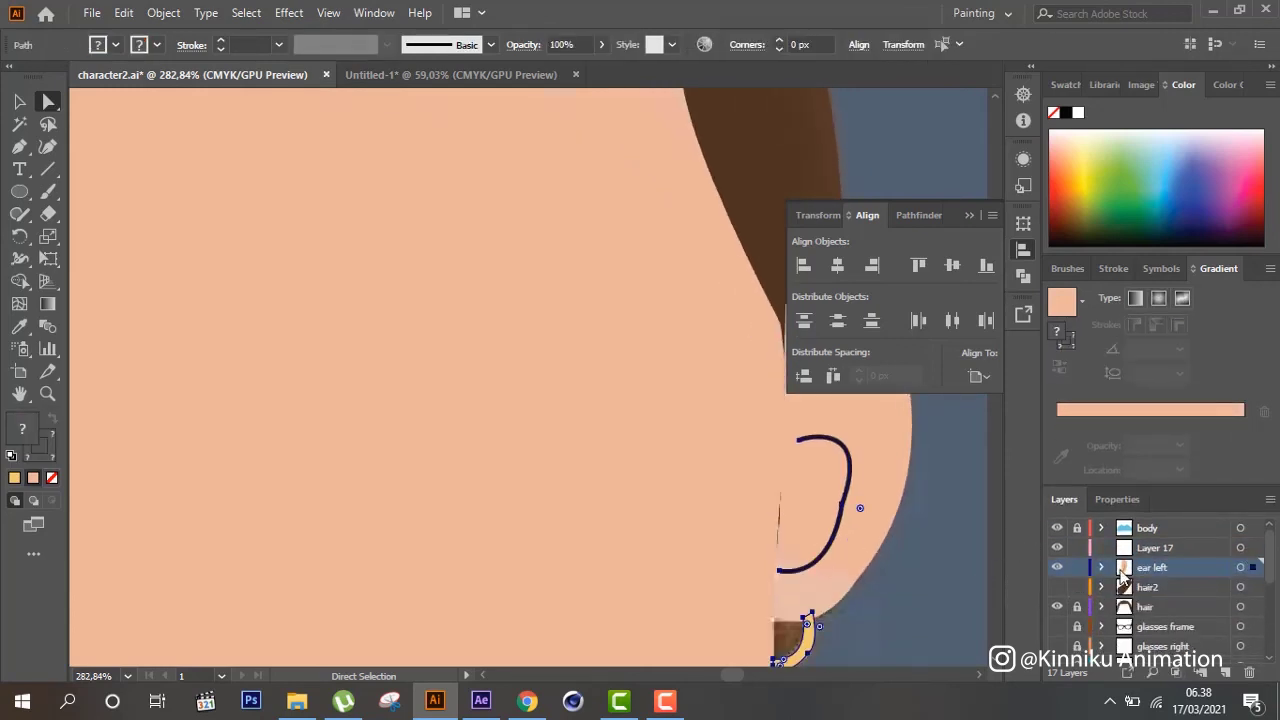
pyautogui.click(1057, 567)
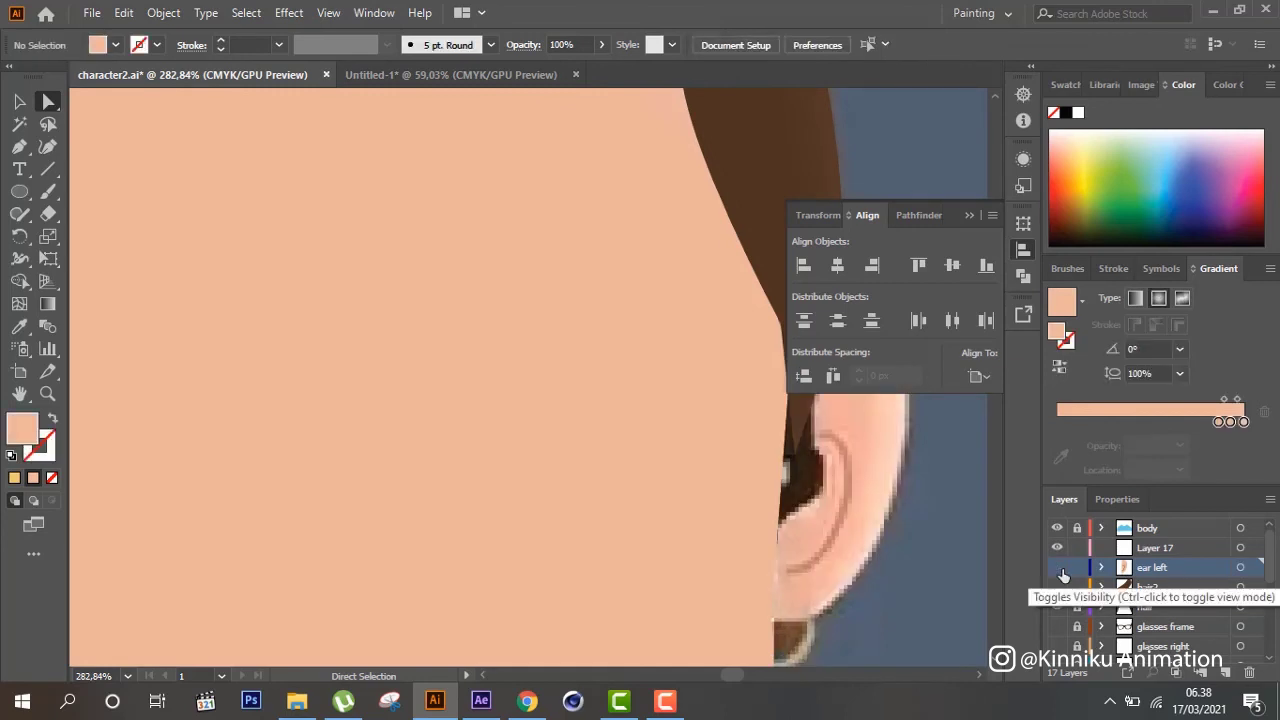
pyautogui.click(1059, 569)
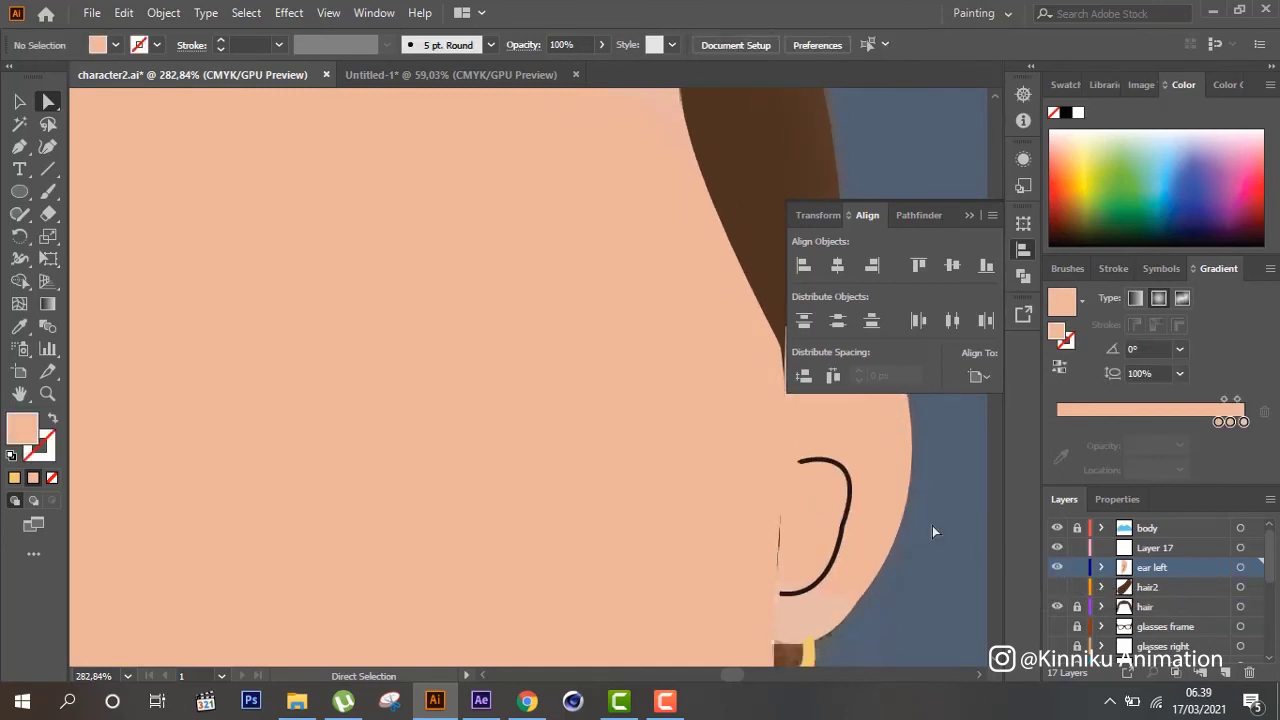
# Give the right inner-ear curve the sampled skin colour as its stroke, with no fill
pyautogui.hotkey('ctrl', '-')
pyautogui.hotkey('ctrl', '-')
pyautogui.hotkey('ctrl', '-')
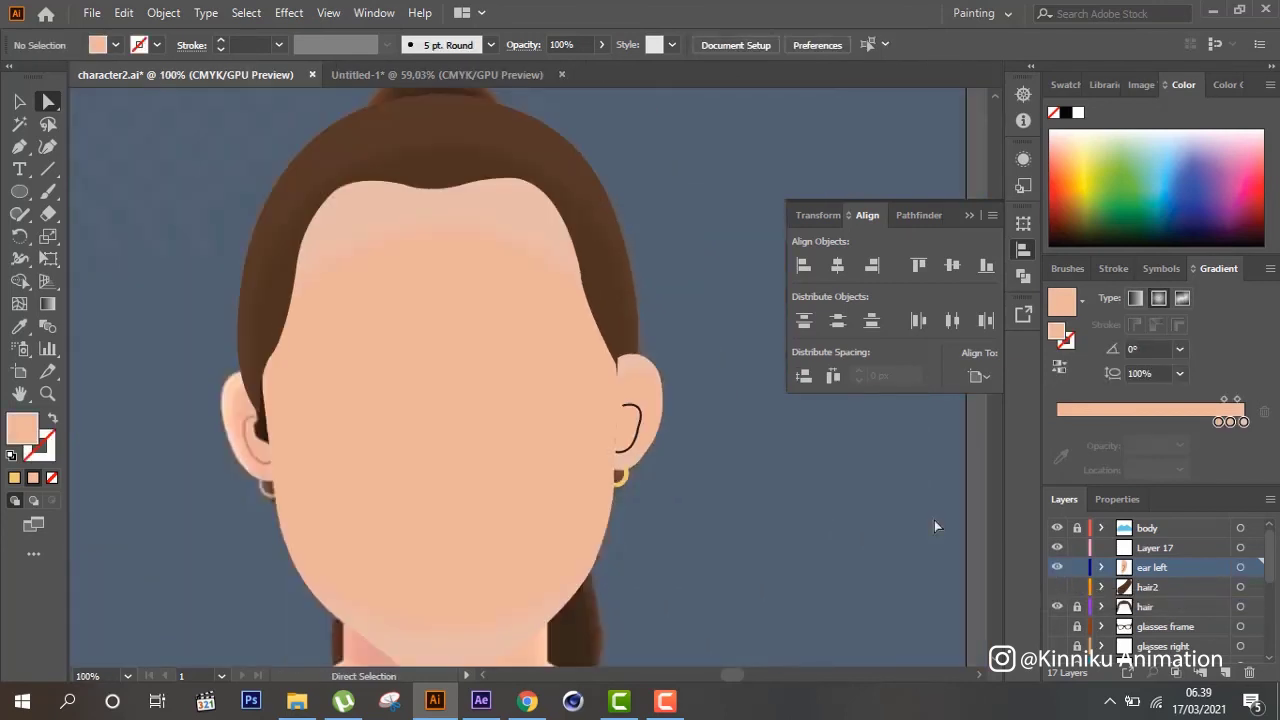
pyautogui.moveTo(588, 446); pyautogui.dragTo(645, 462)
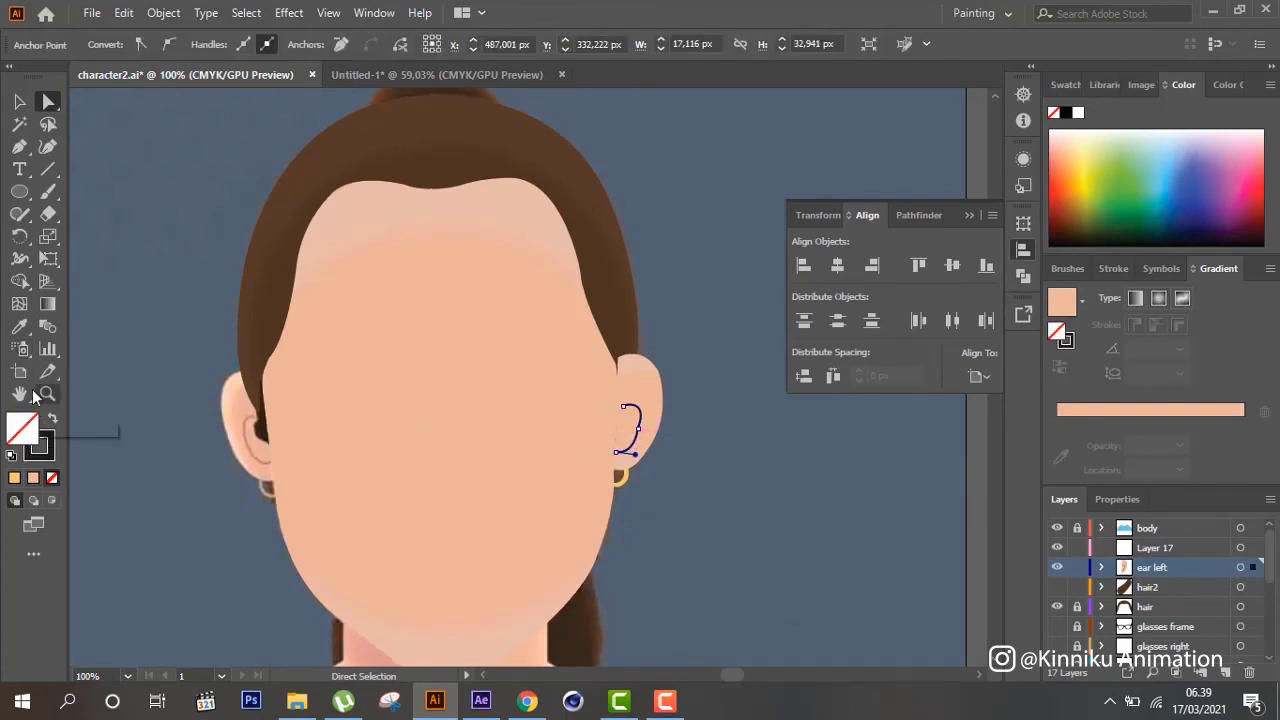
pyautogui.click(19, 326)
pyautogui.click(253, 443)
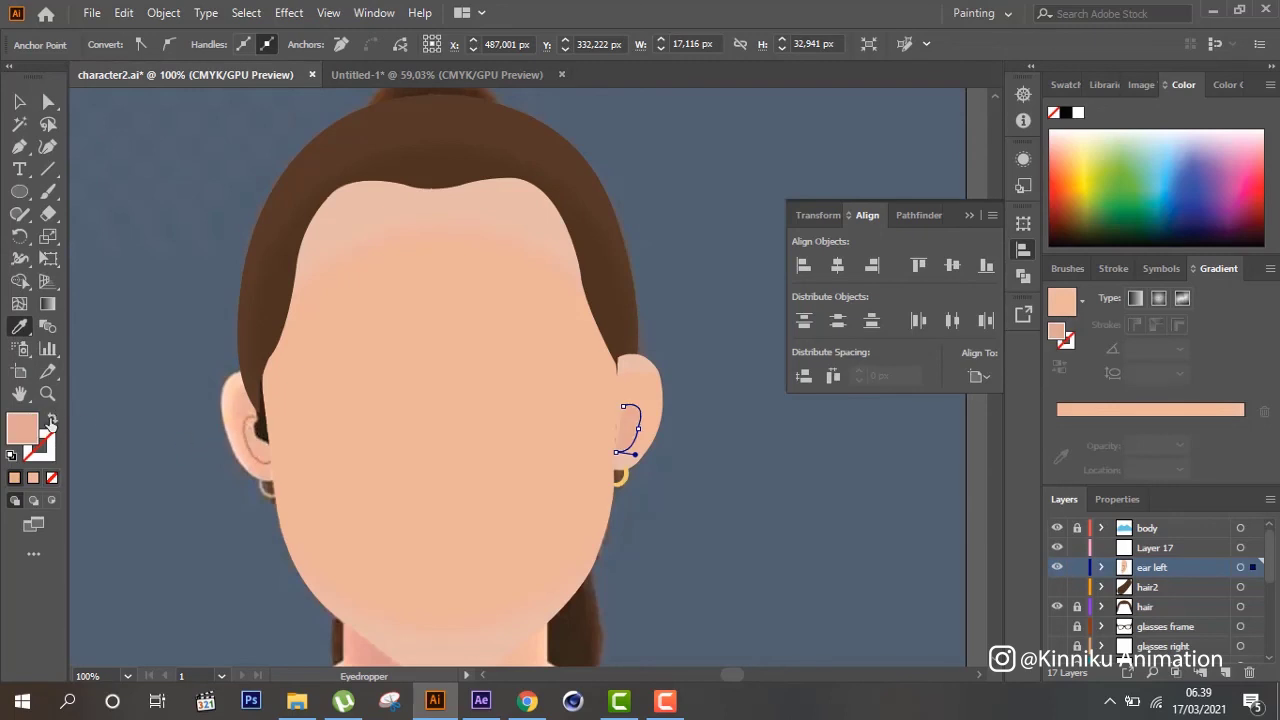
pyautogui.click(53, 418)
# Try darker pink and brown shades for the inner-ear curve's stroke
pyautogui.doubleClick(48, 452)
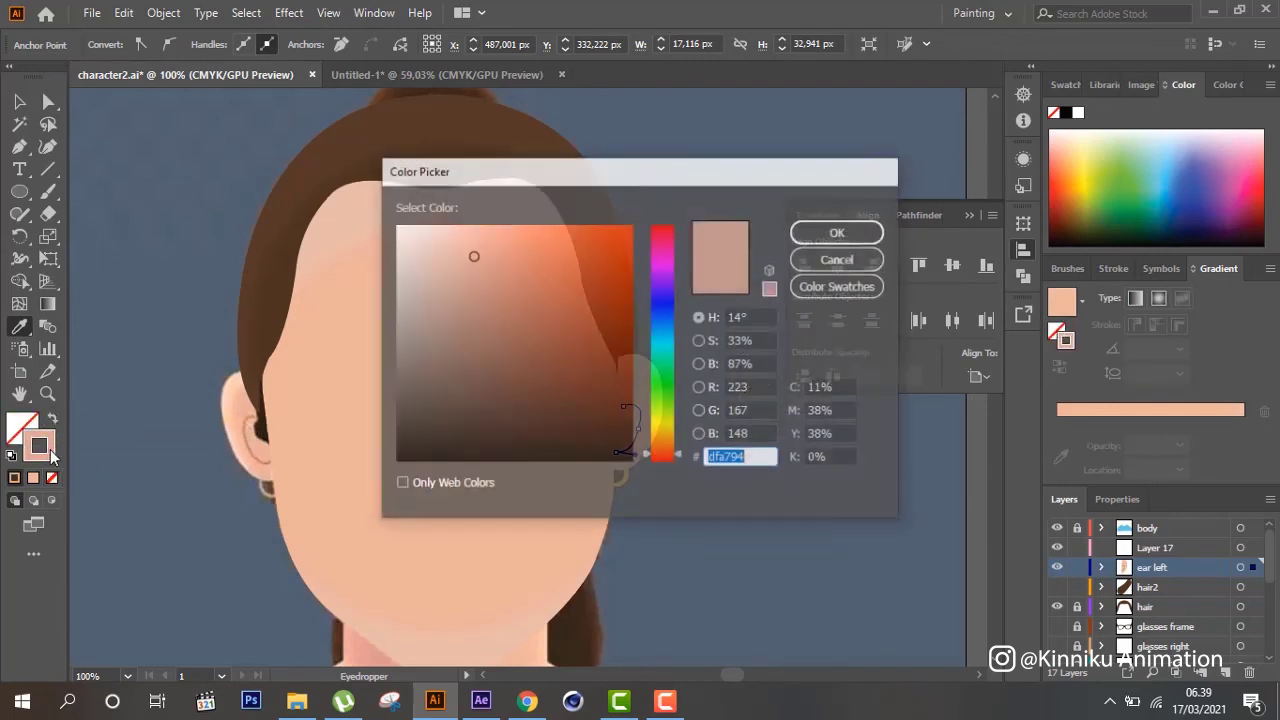
pyautogui.click(462, 276)
pyautogui.click(838, 233)
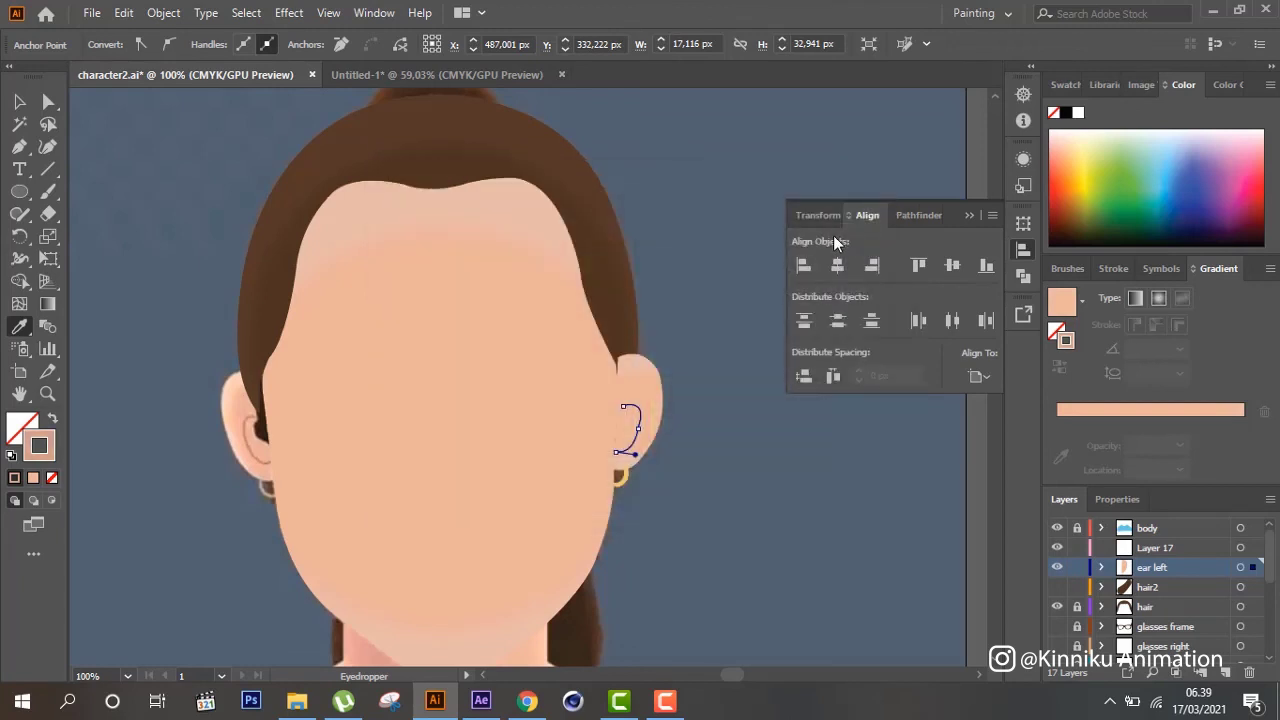
pyautogui.press('v')
pyautogui.click(882, 602)
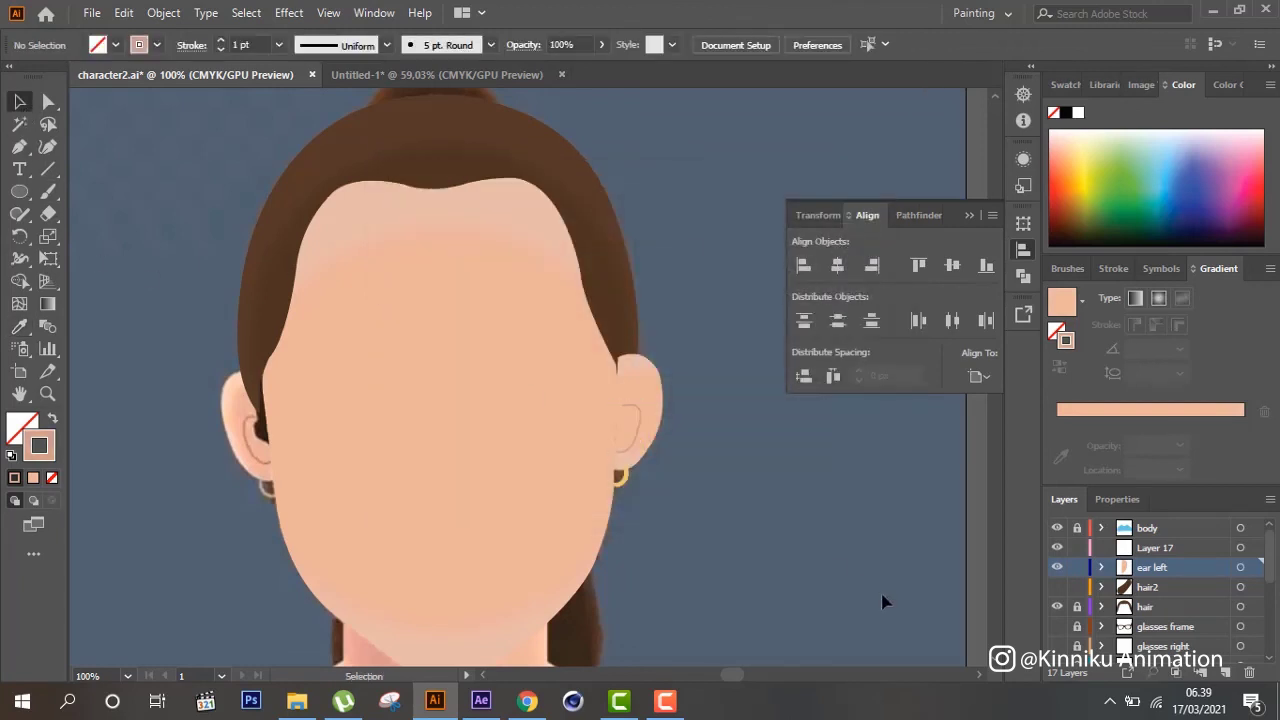
pyautogui.click(632, 438)
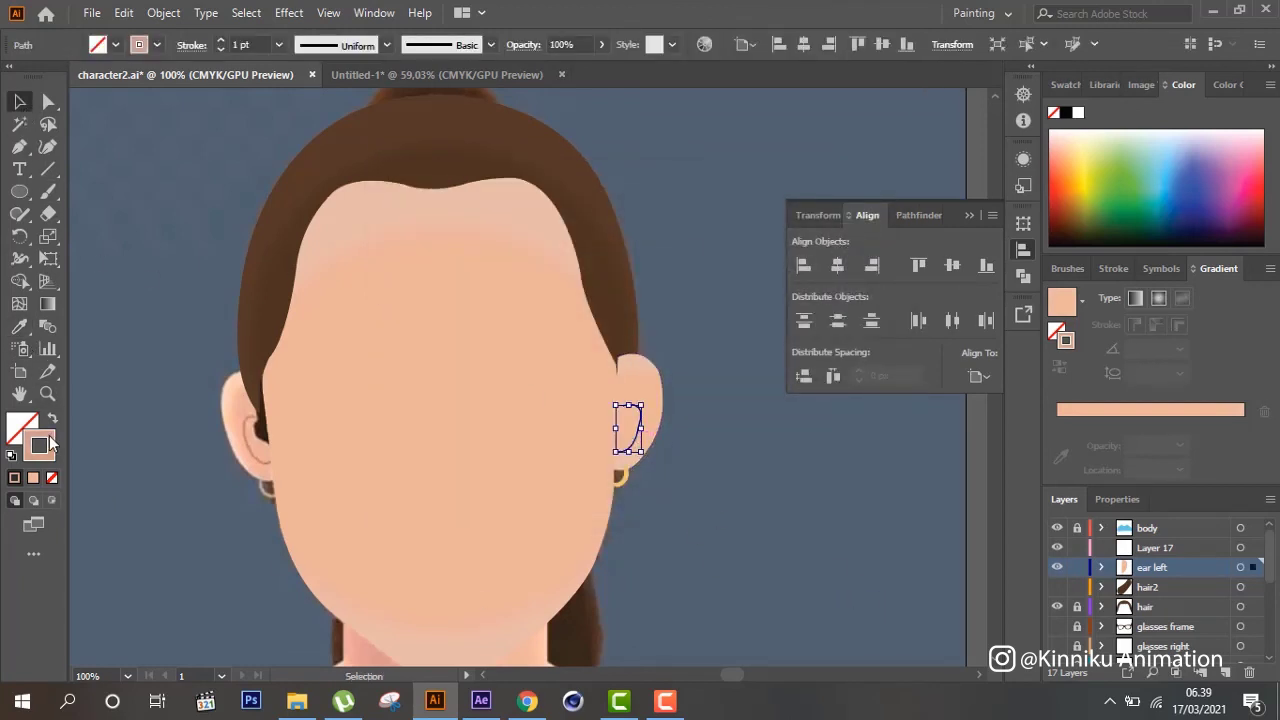
pyautogui.doubleClick(50, 443)
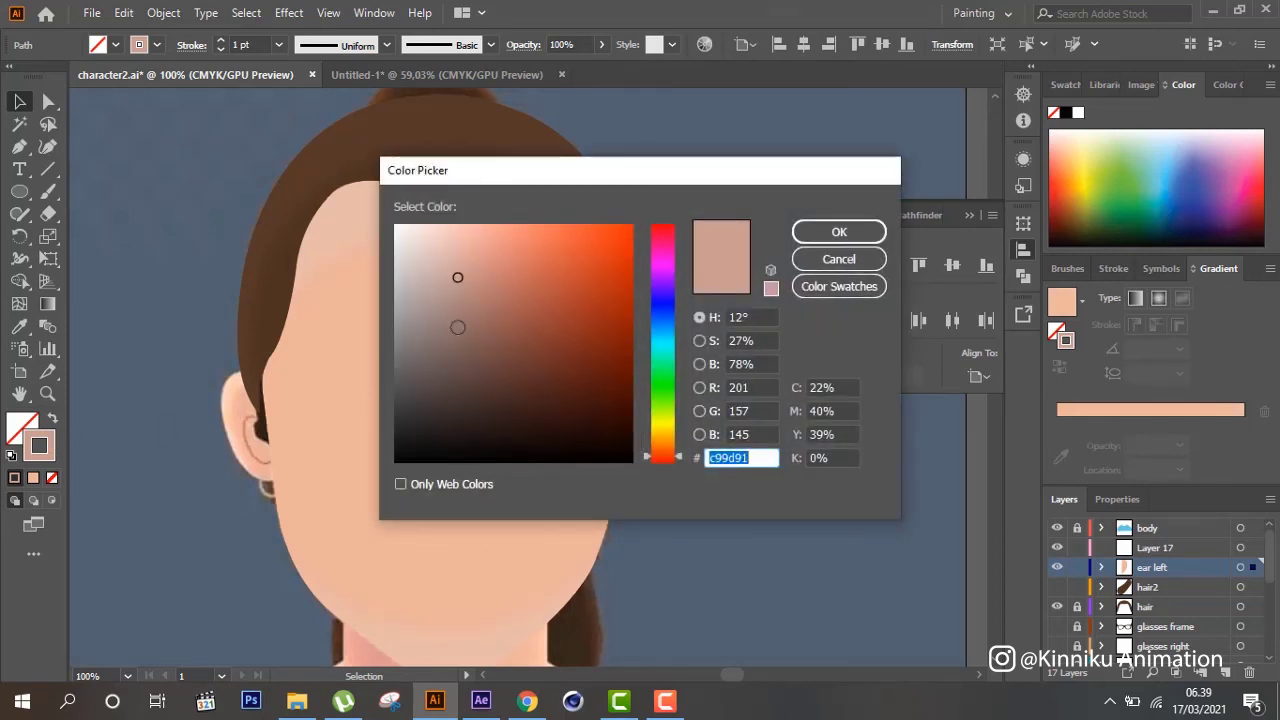
pyautogui.click(479, 311)
pyautogui.click(466, 341)
pyautogui.click(825, 234)
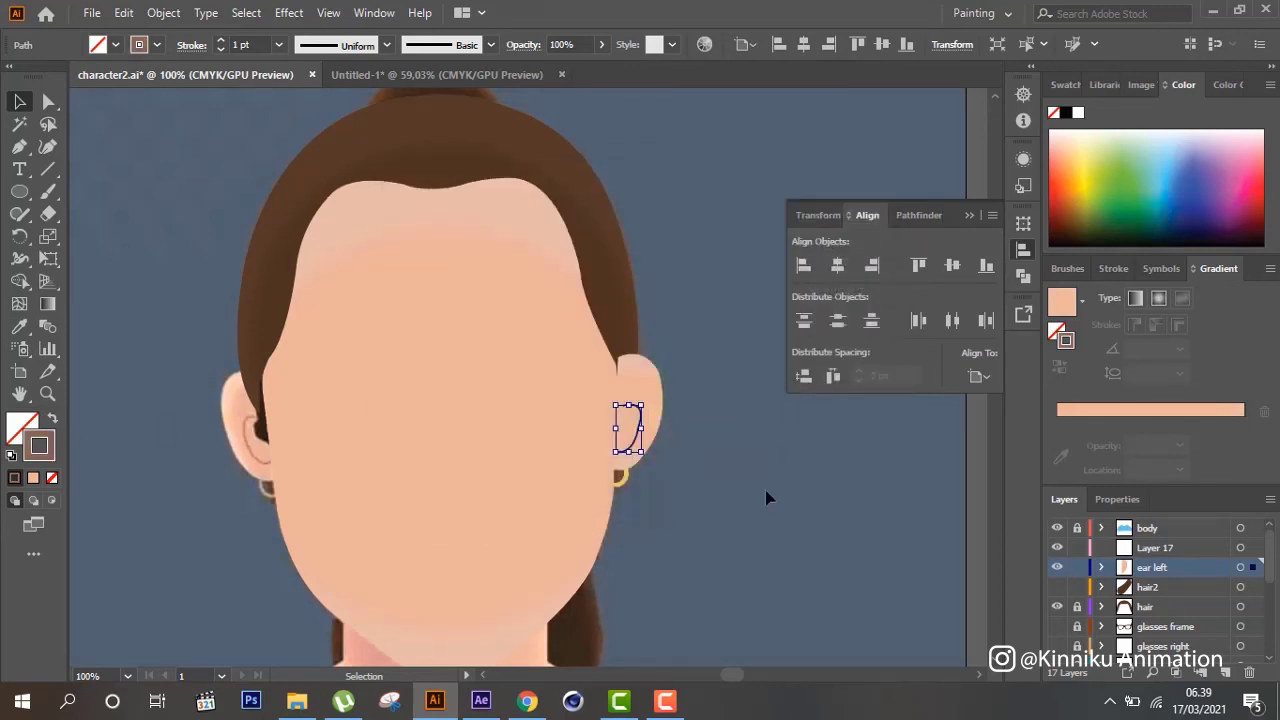
pyautogui.click(766, 497)
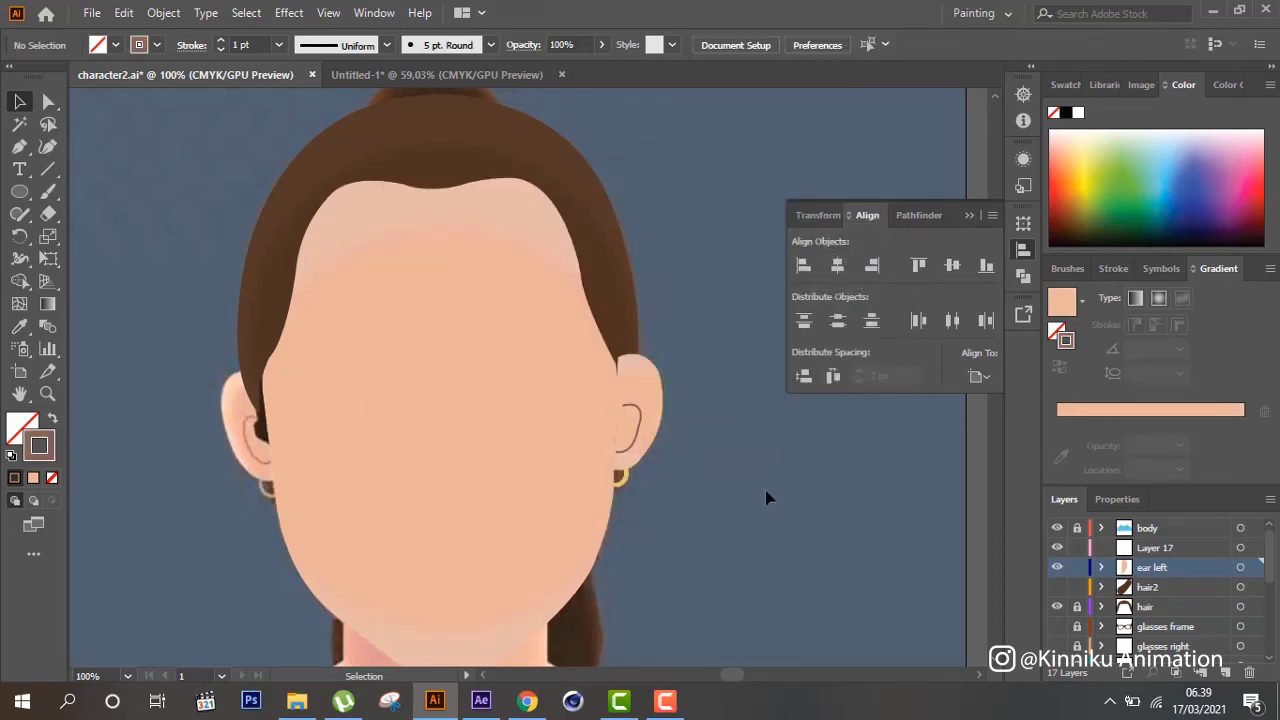
# Set the inner-ear curve's stroke to reddish-brown hex aa4f3d
pyautogui.click(626, 449)
pyautogui.doubleClick(48, 450)
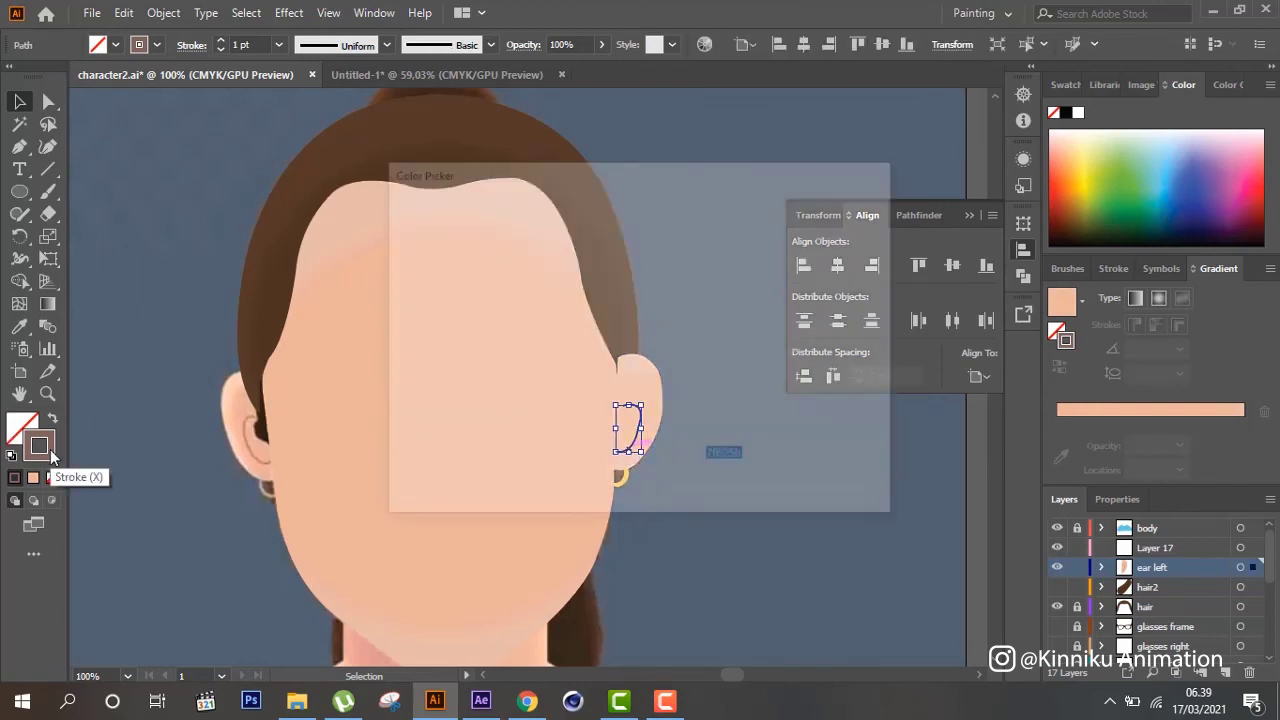
pyautogui.write('aa4f3d')
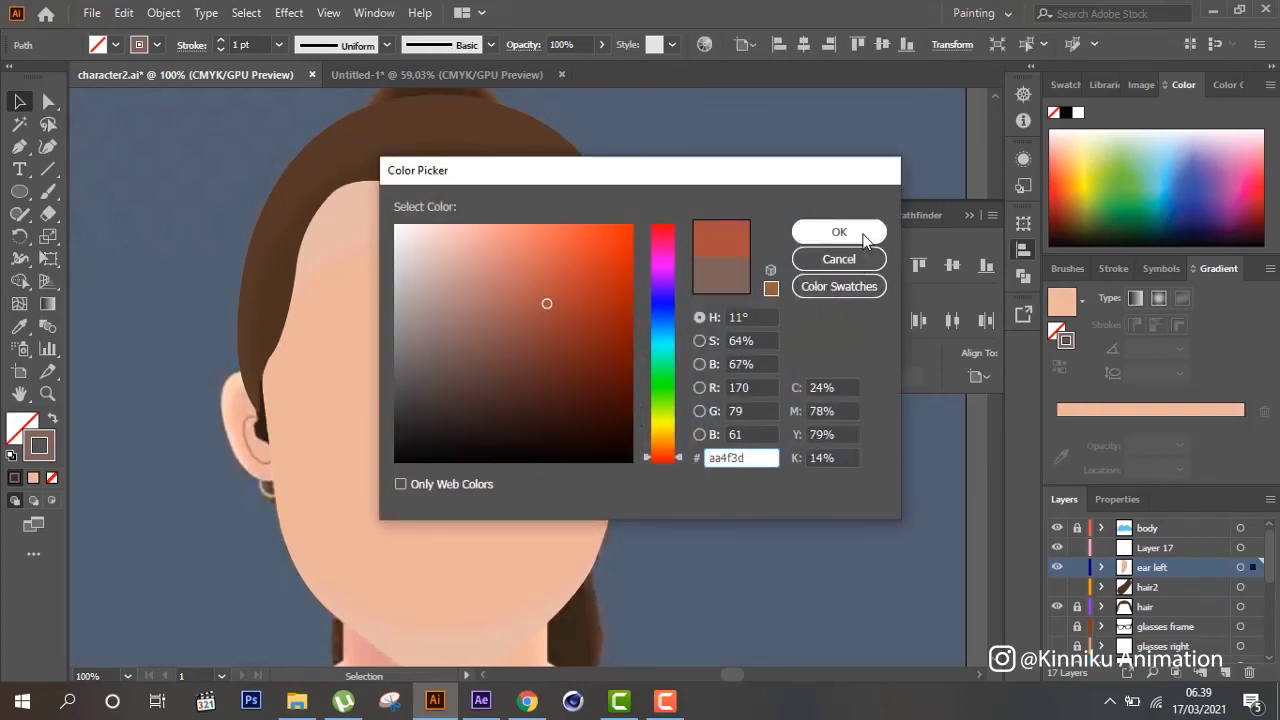
pyautogui.click(842, 231)
pyautogui.click(788, 502)
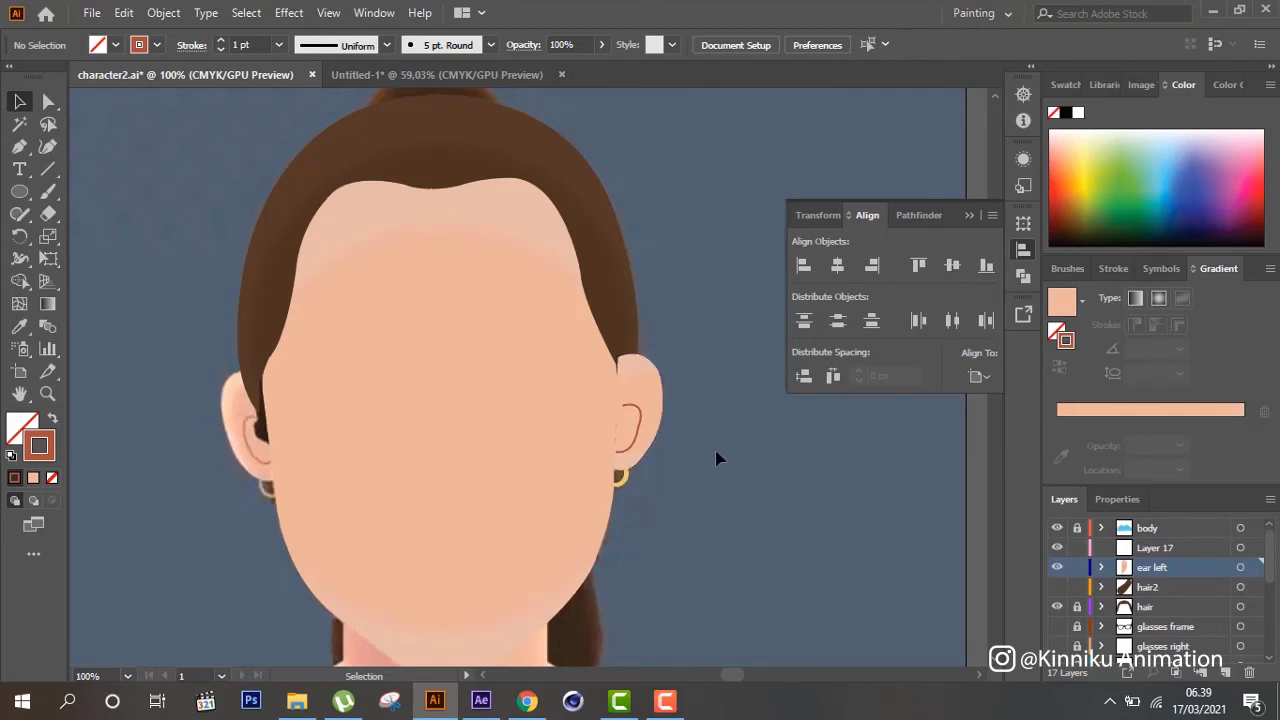
# Paste the ear left artwork in front onto Layer 17
pyautogui.scroll(-3, 716, 458)
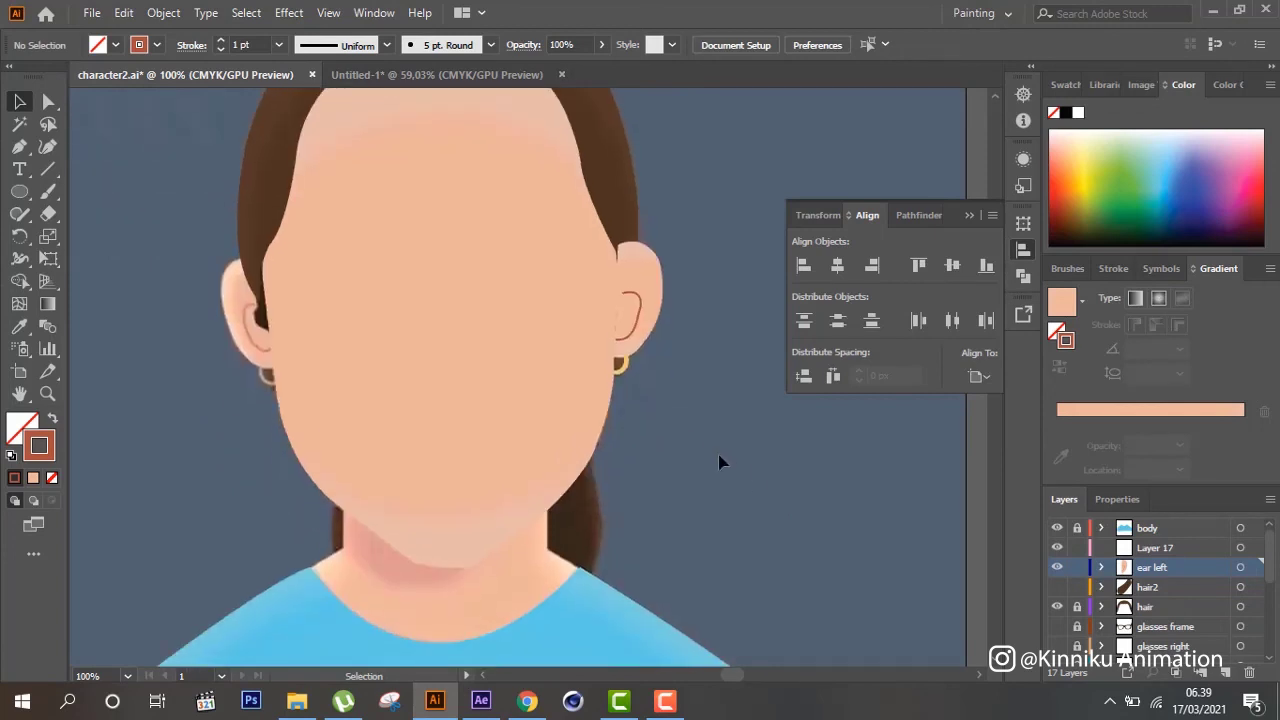
pyautogui.scroll(2, 720, 462)
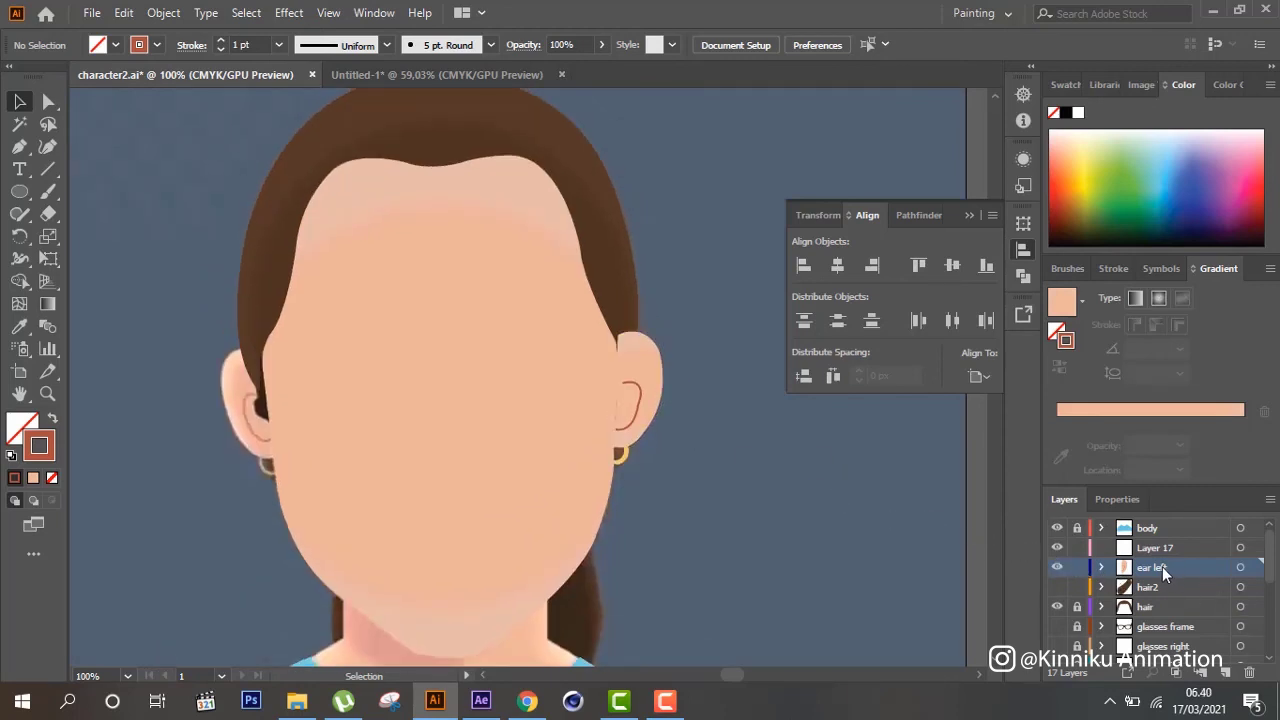
pyautogui.click(1241, 567)
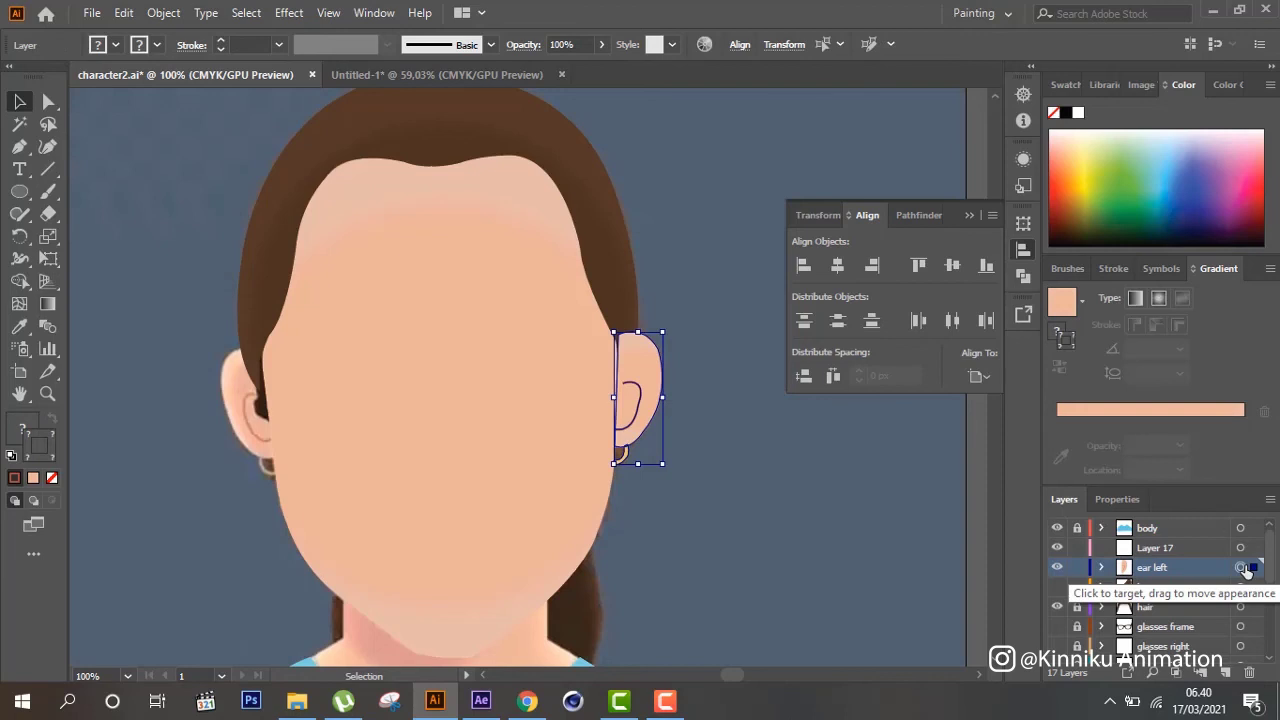
pyautogui.click(1175, 548)
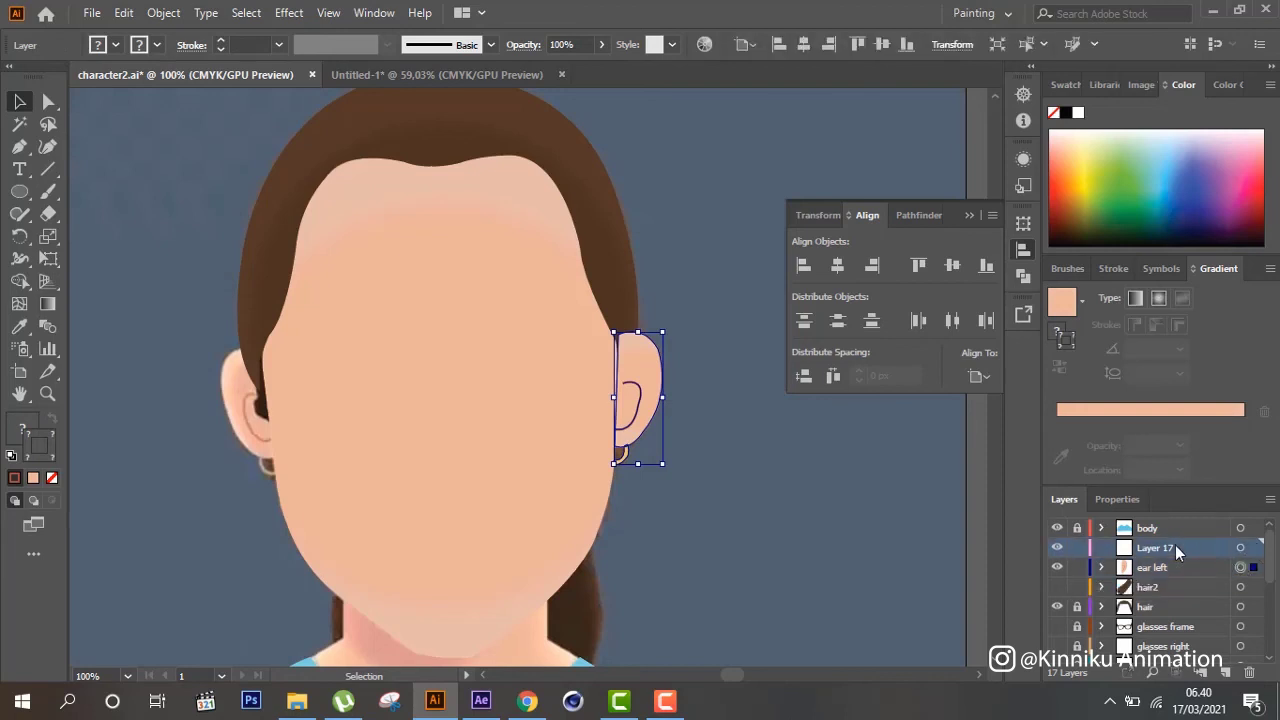
pyautogui.hotkey('ctrl', 'x')
pyautogui.hotkey('ctrl', 'f')
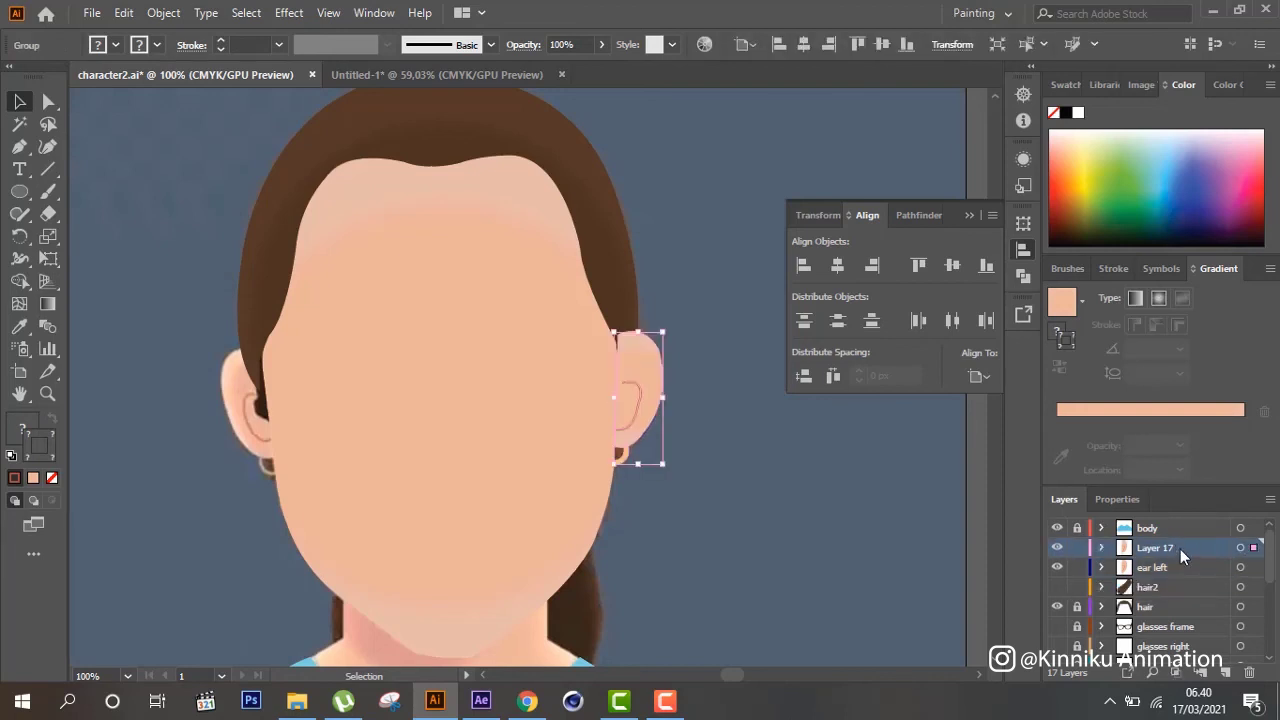
pyautogui.hotkey('shift', 'Left')
pyautogui.hotkey('shift', 'Left')
pyautogui.hotkey('shift', 'Left')
pyautogui.hotkey('shift', 'Left')
pyautogui.hotkey('shift', 'Left')
pyautogui.hotkey('shift', 'Left')
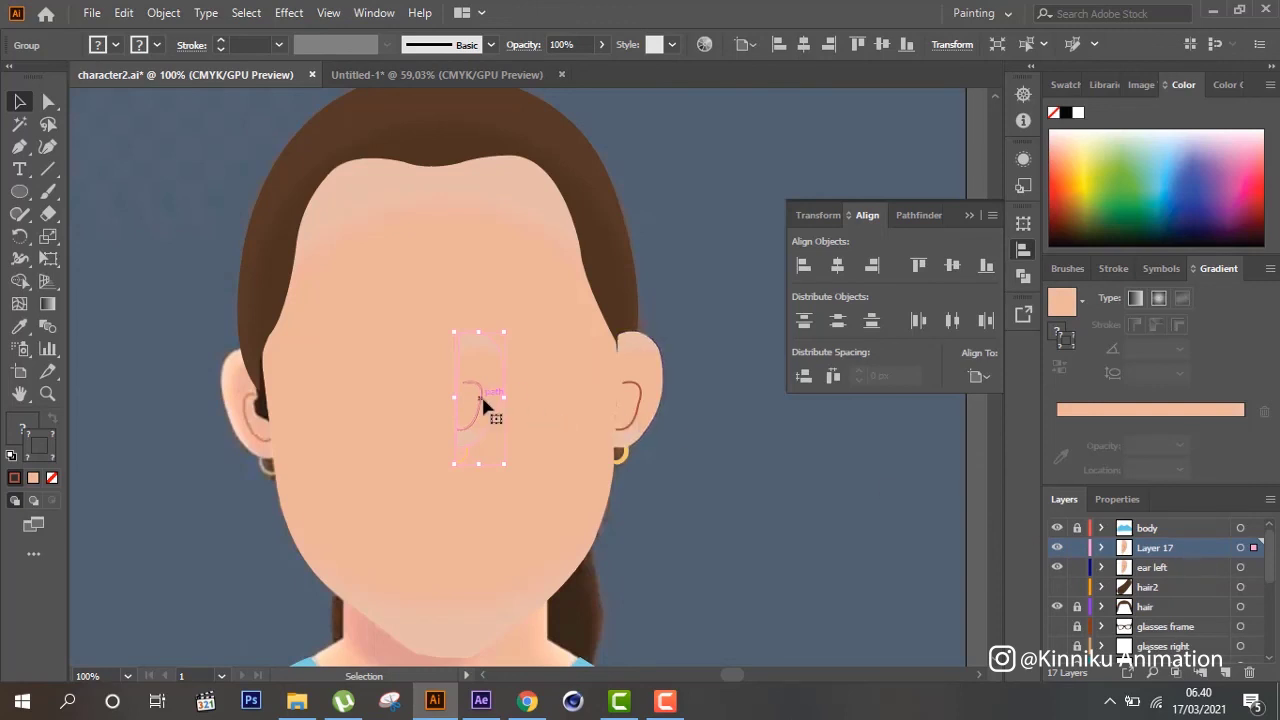
# Reflect the ear copy horizontally and nudge it onto the left-side ear
pyautogui.rightClick(483, 403)
pyautogui.moveTo(541, 283)
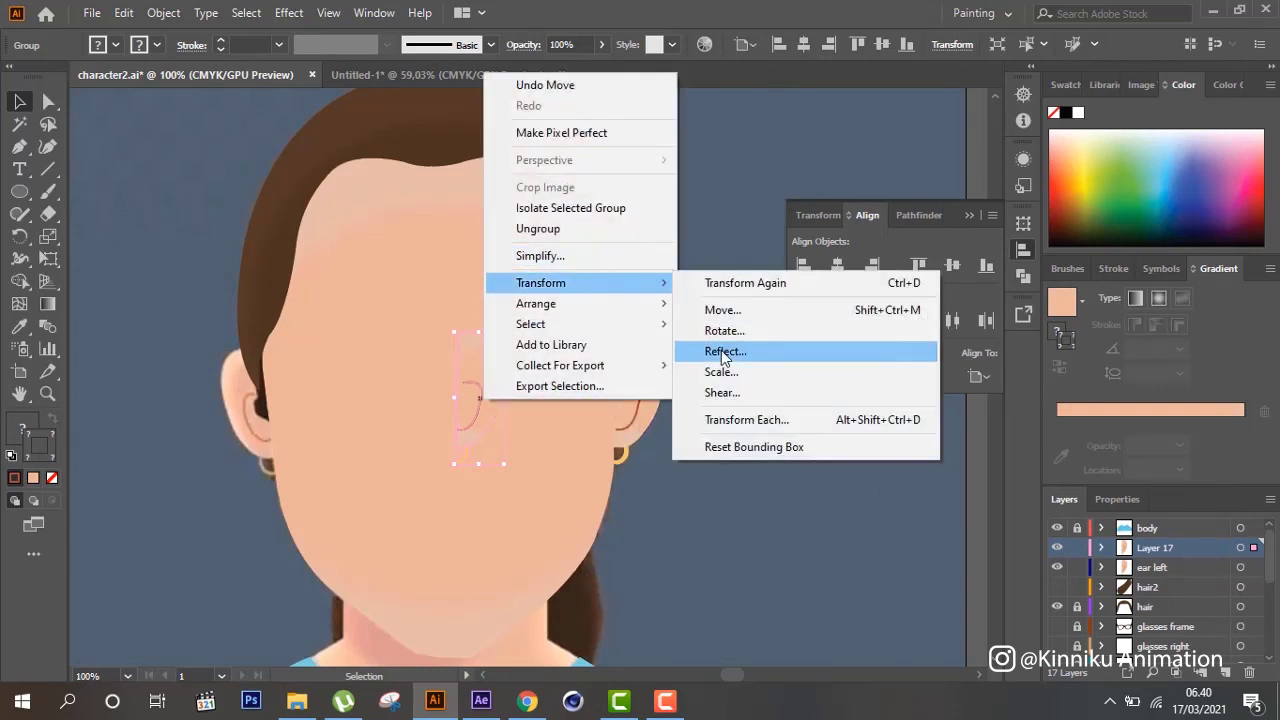
pyautogui.click(721, 351)
pyautogui.click(643, 464)
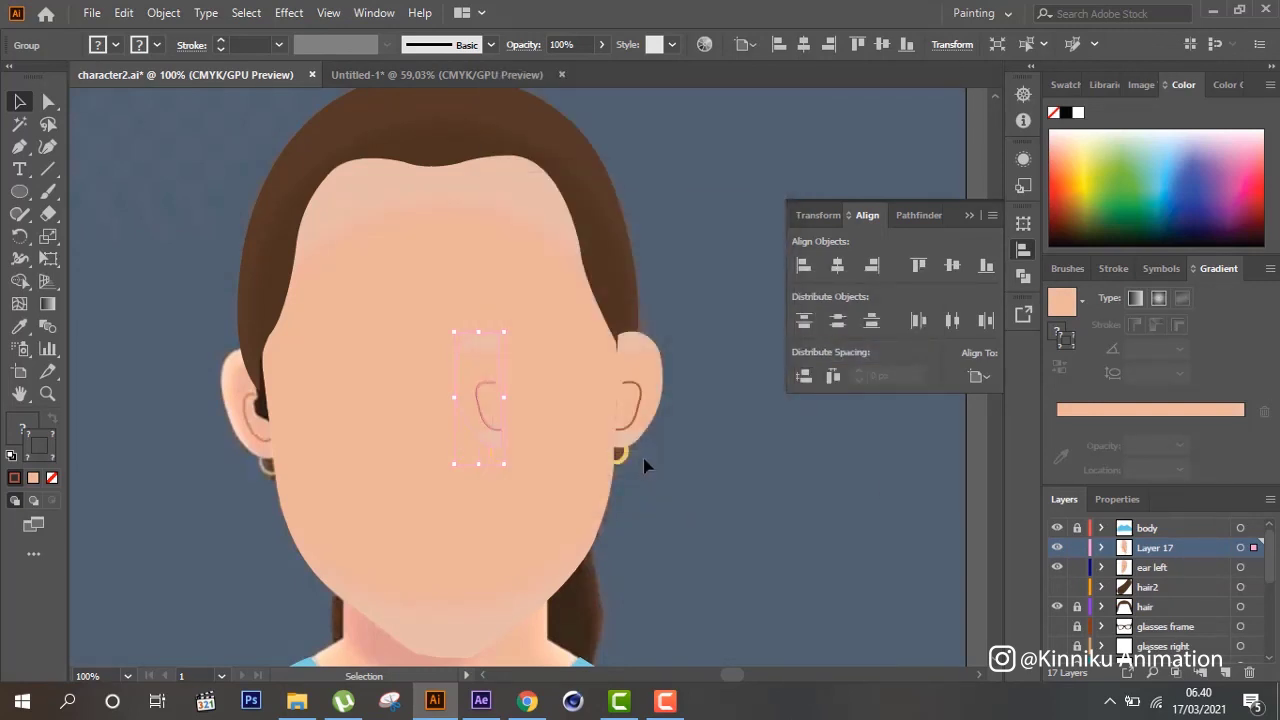
pyautogui.hotkey('shift', 'Left')
pyautogui.hotkey('shift', 'Left')
pyautogui.hotkey('shift', 'Left')
pyautogui.hotkey('shift', 'Left')
pyautogui.hotkey('shift', 'Left')
pyautogui.hotkey('shift', 'Left')
pyautogui.hotkey('shift', 'Left')
pyautogui.hotkey('shift', 'Left')
pyautogui.hotkey('shift', 'Left')
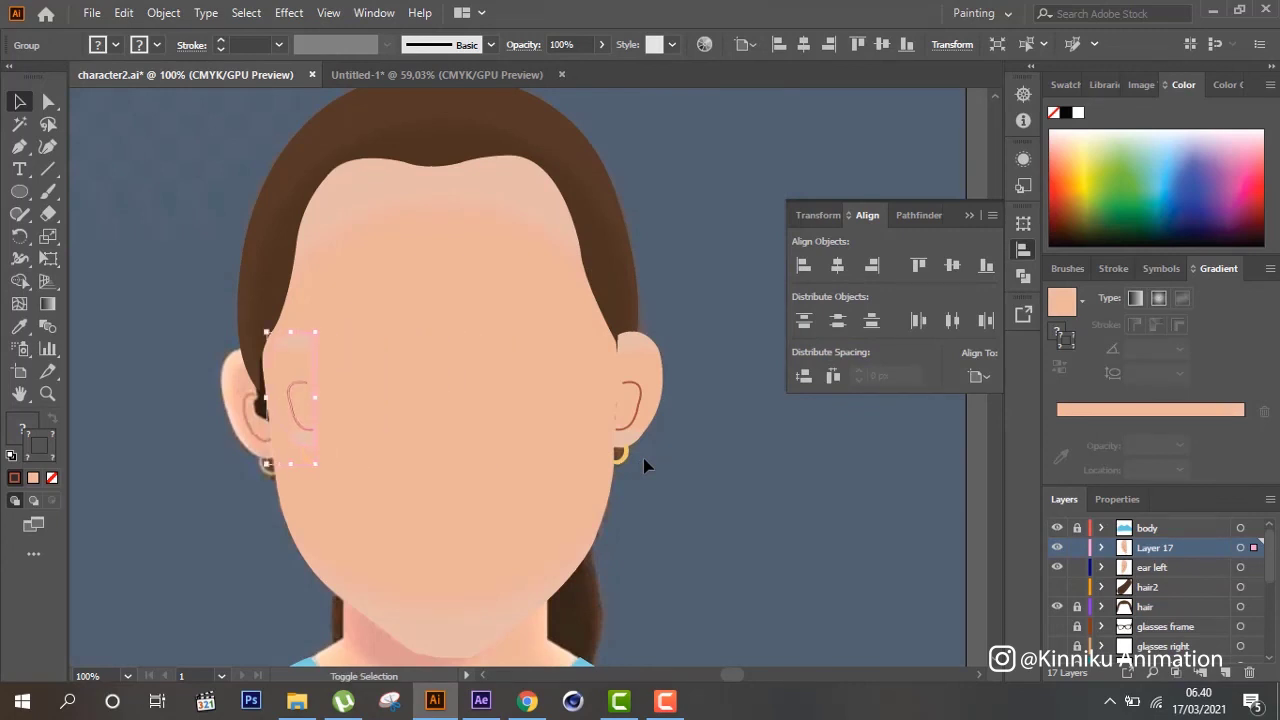
pyautogui.hotkey('shift', 'Left')
pyautogui.hotkey('shift', 'Left')
pyautogui.hotkey('shift', 'Left')
pyautogui.press('Left')
pyautogui.press('Left')
pyautogui.press('Left')
pyautogui.press('Left')
pyautogui.press('Left')
pyautogui.press('Left')
pyautogui.press('Left')
pyautogui.press('Left')
pyautogui.press('Left')
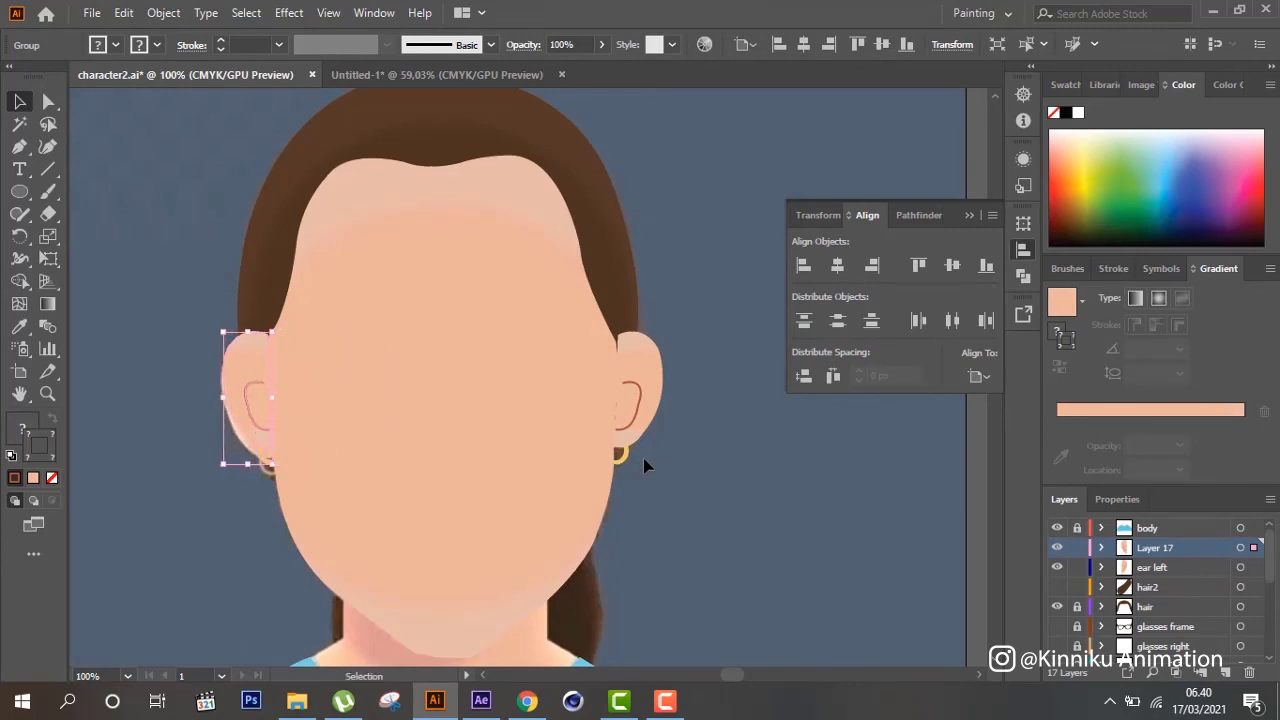
pyautogui.press('Left')
pyautogui.press('Left')
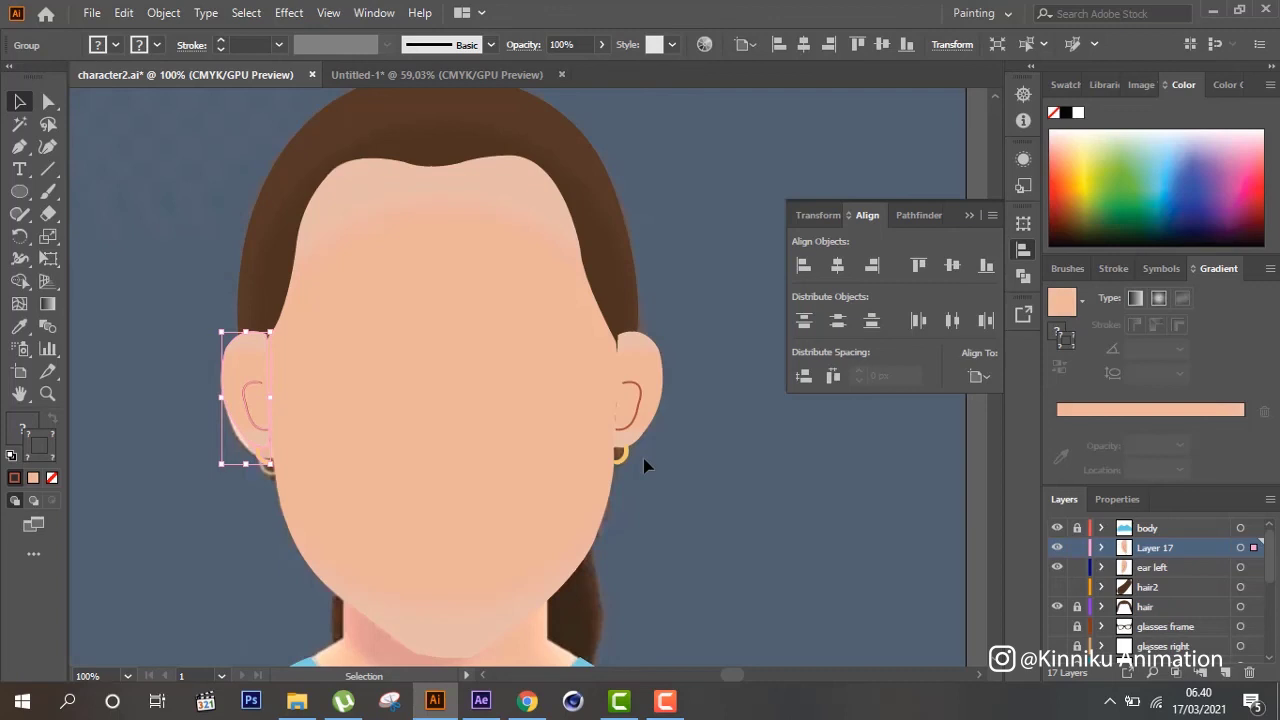
pyautogui.press('Right')
pyautogui.press('Right')
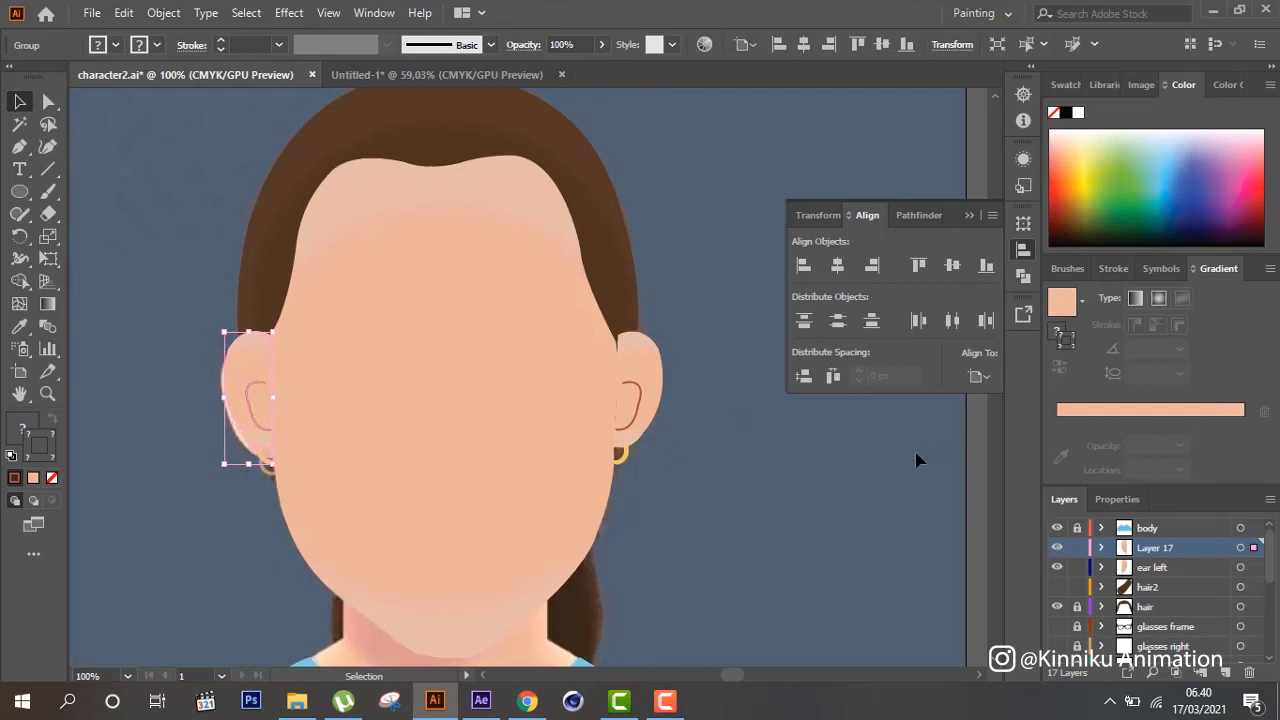
# Rename Layer 17 to 'ear right'
pyautogui.click(945, 480)
pyautogui.doubleClick(1181, 549)
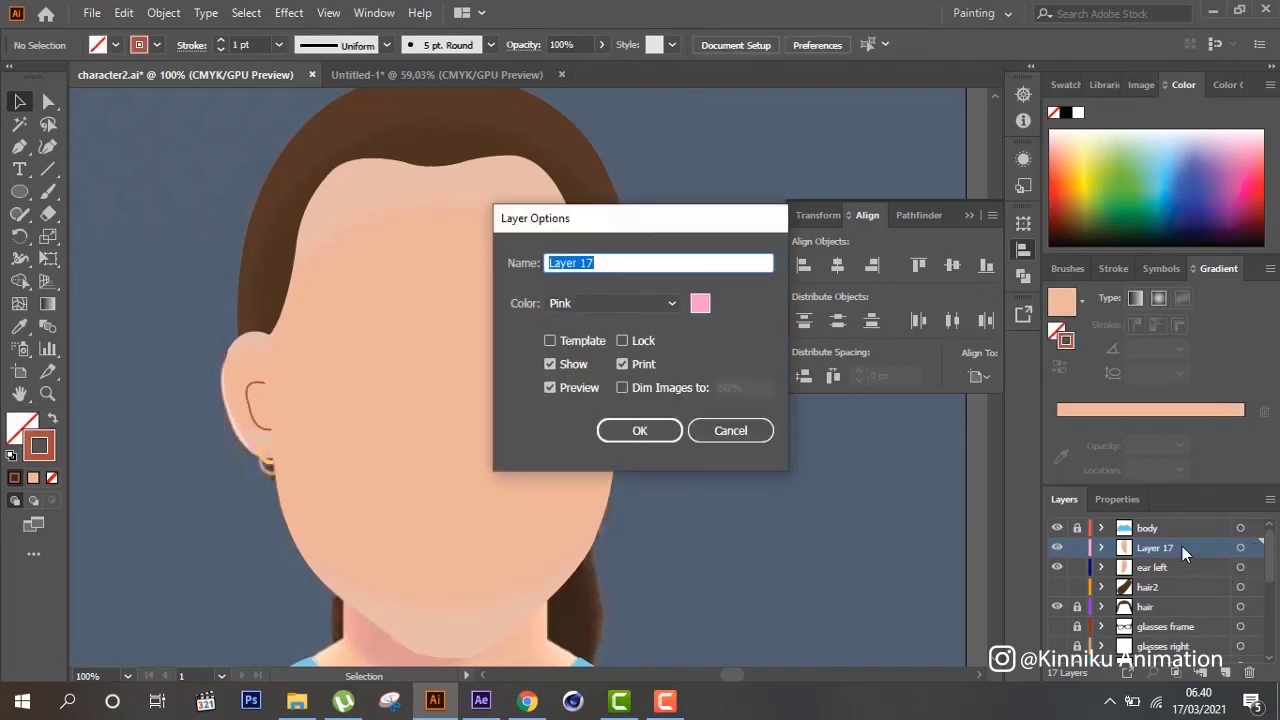
pyautogui.write('ear right')
pyautogui.press('Return')
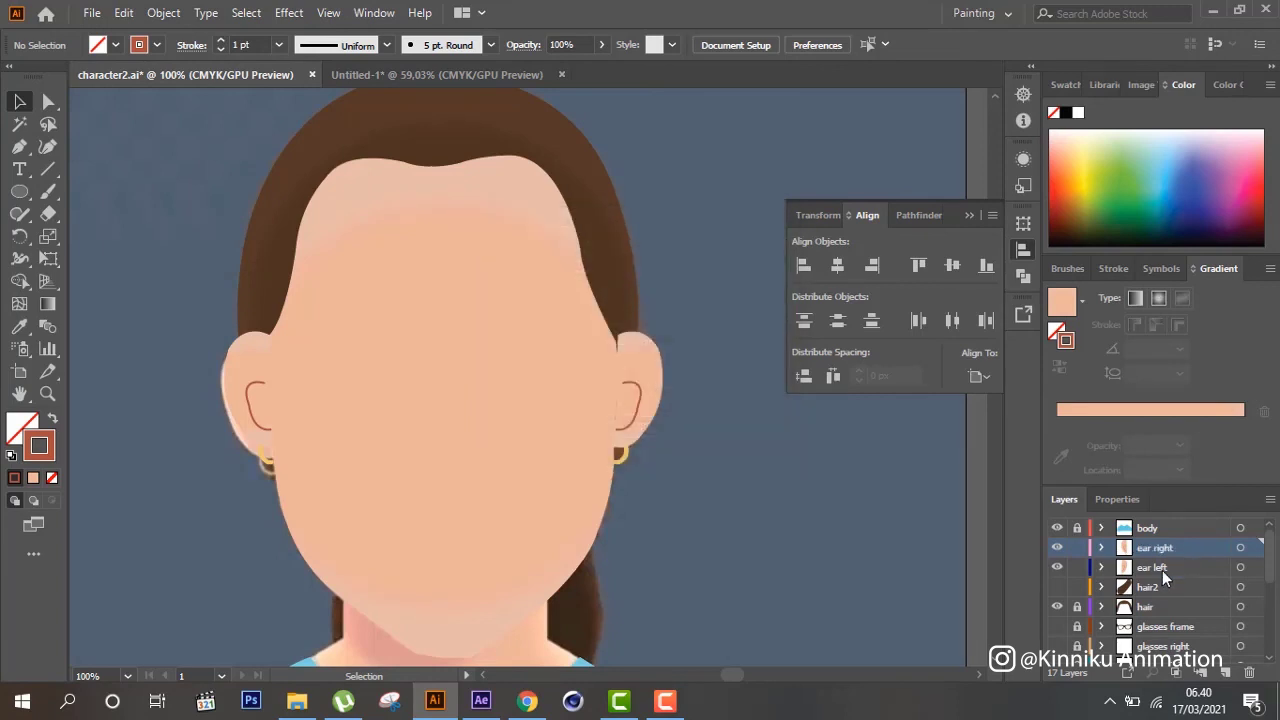
# Move the ear right layer down beside ear left and hide the blue-grey background
pyautogui.moveTo(1172, 549); pyautogui.dragTo(1177, 632)
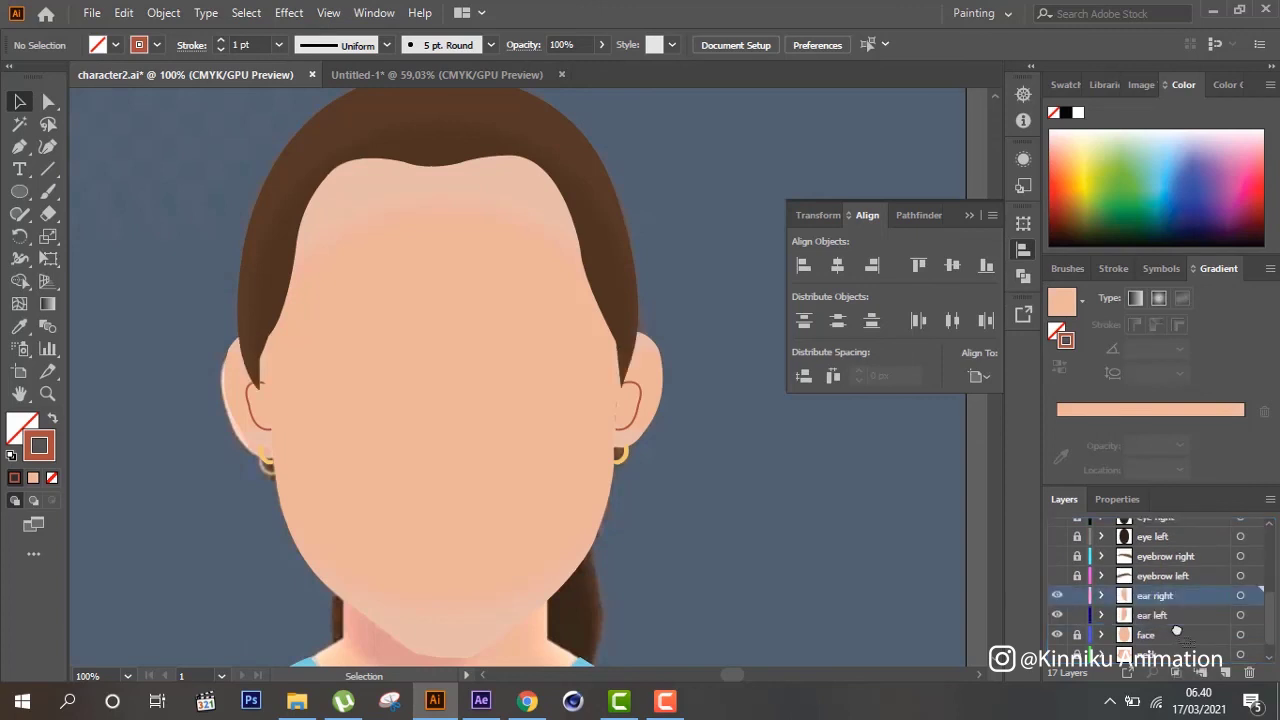
pyautogui.scroll(-1, 1110, 622)
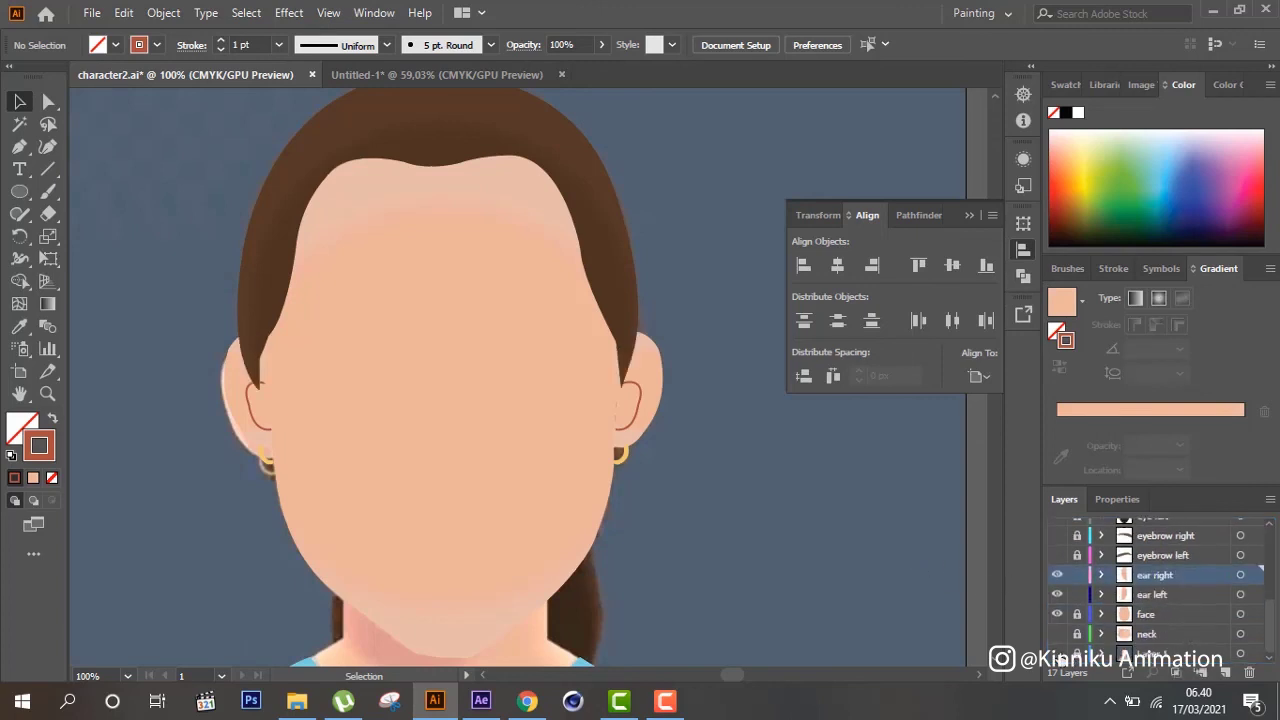
pyautogui.click(1057, 653)
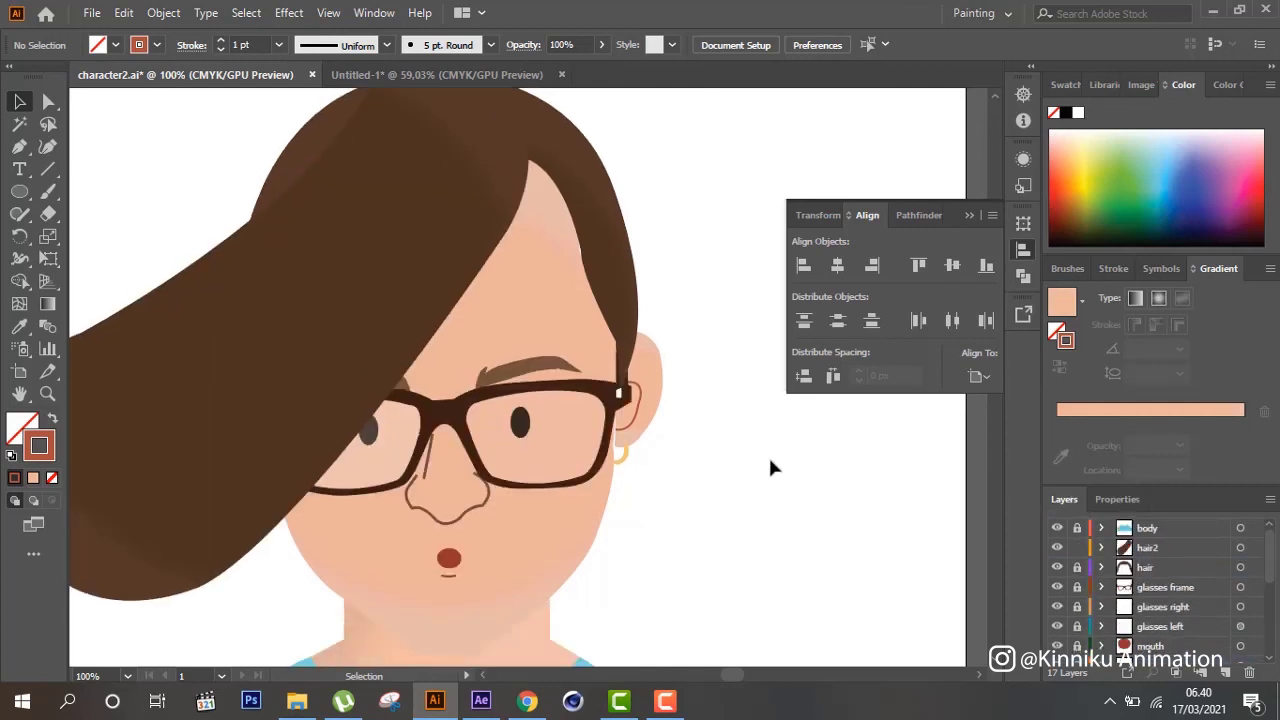
# Check the hair2 strand's visibility, then drag the hair2 layer below the neck layer
pyautogui.click(1057, 550)
pyautogui.scroll(3, 896, 511)
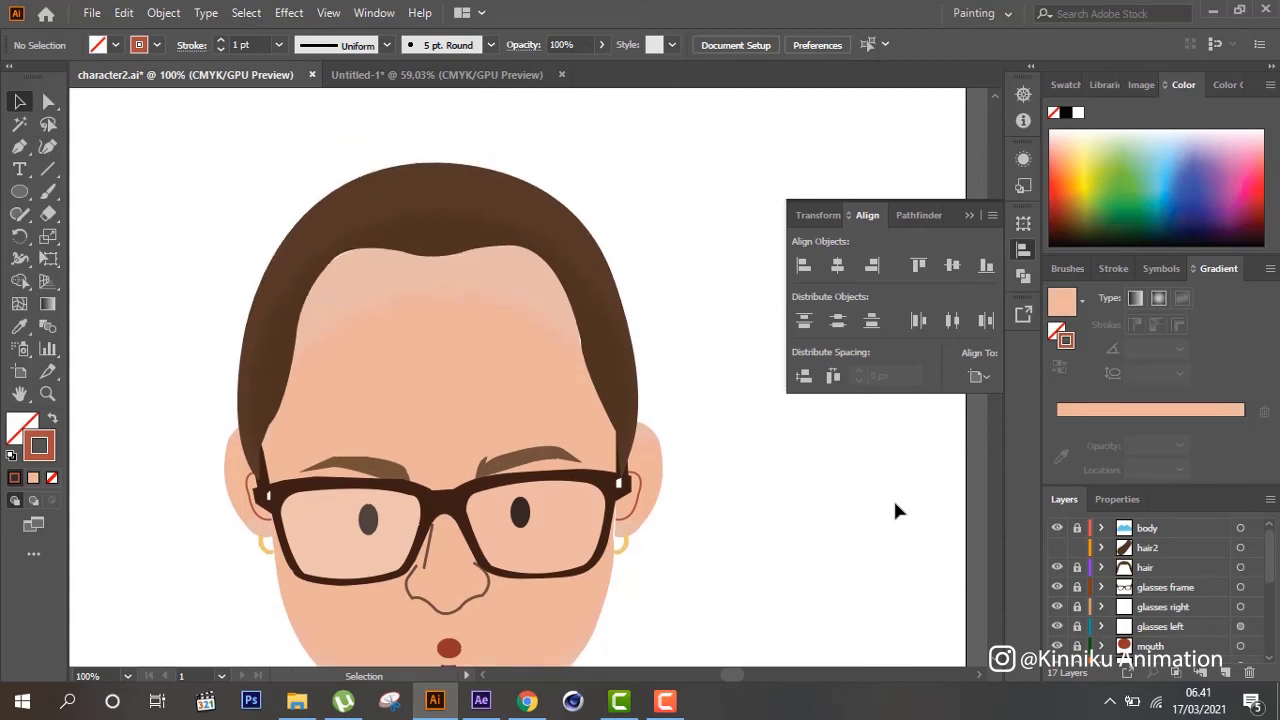
pyautogui.scroll(-2, 896, 511)
pyautogui.click(1057, 547)
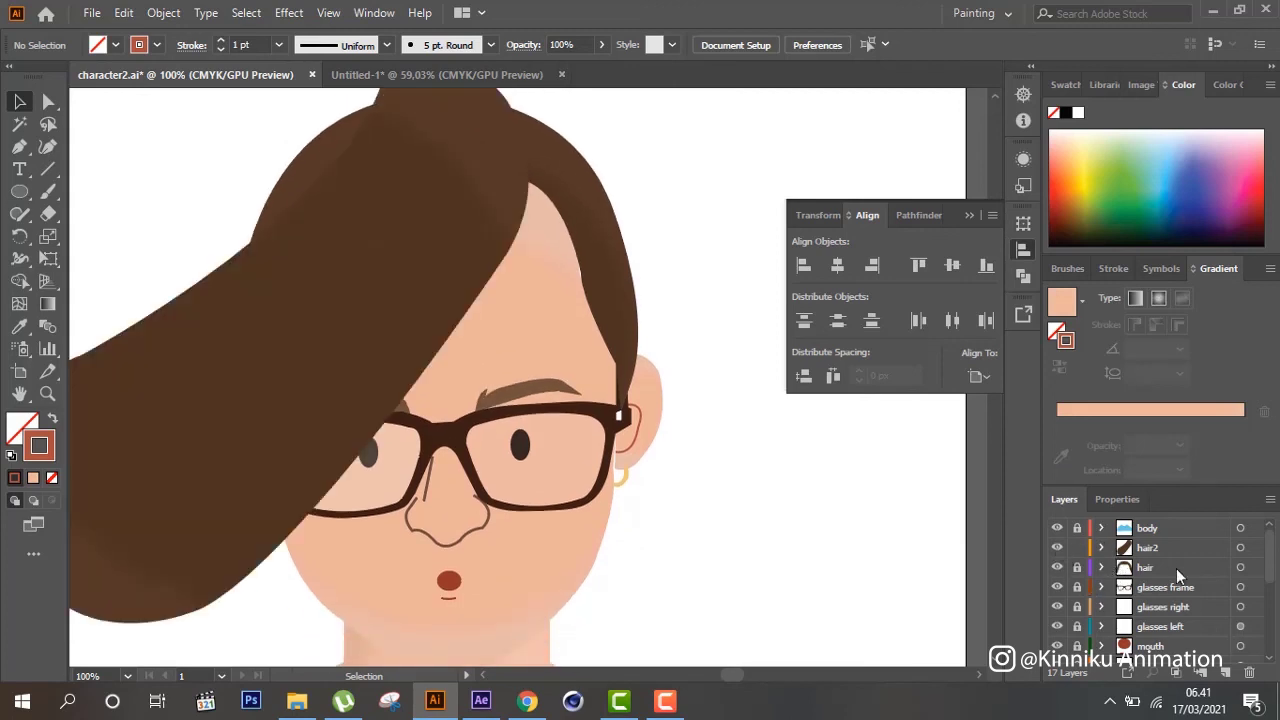
pyautogui.click(1166, 549)
pyautogui.scroll(-3, 867, 487)
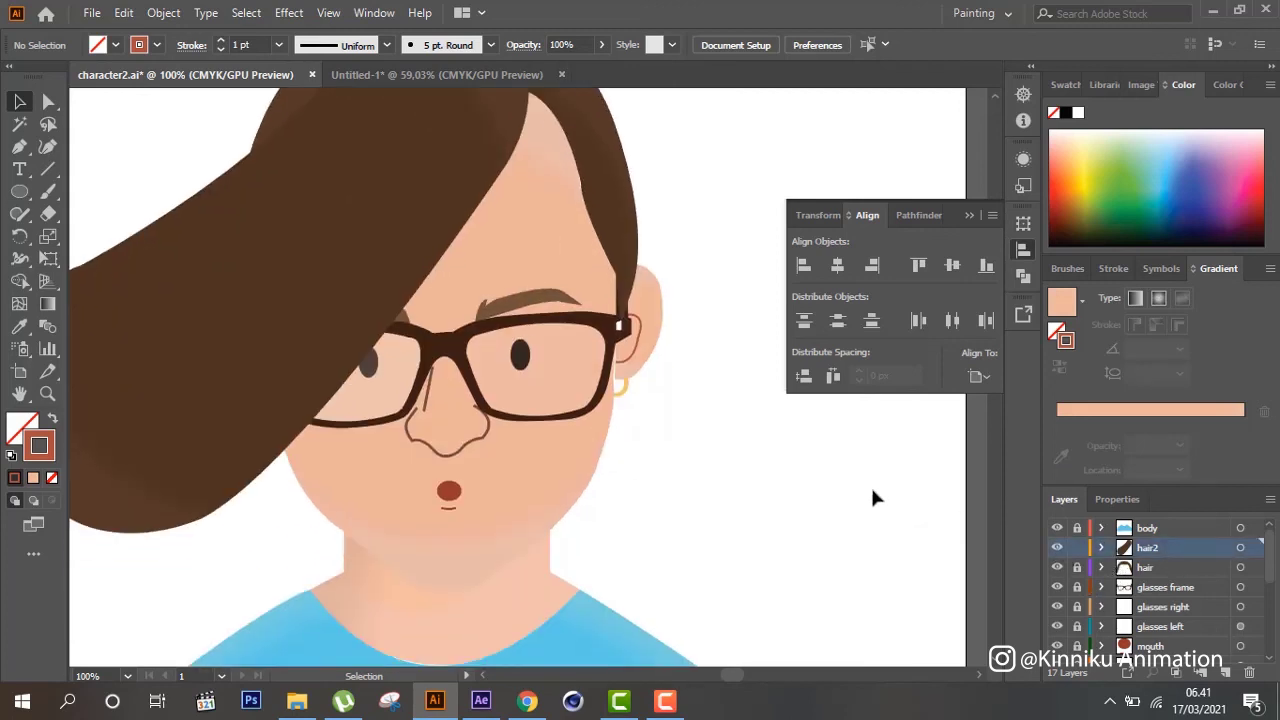
pyautogui.hotkey('ctrl', '-')
pyautogui.hotkey('ctrl', '-')
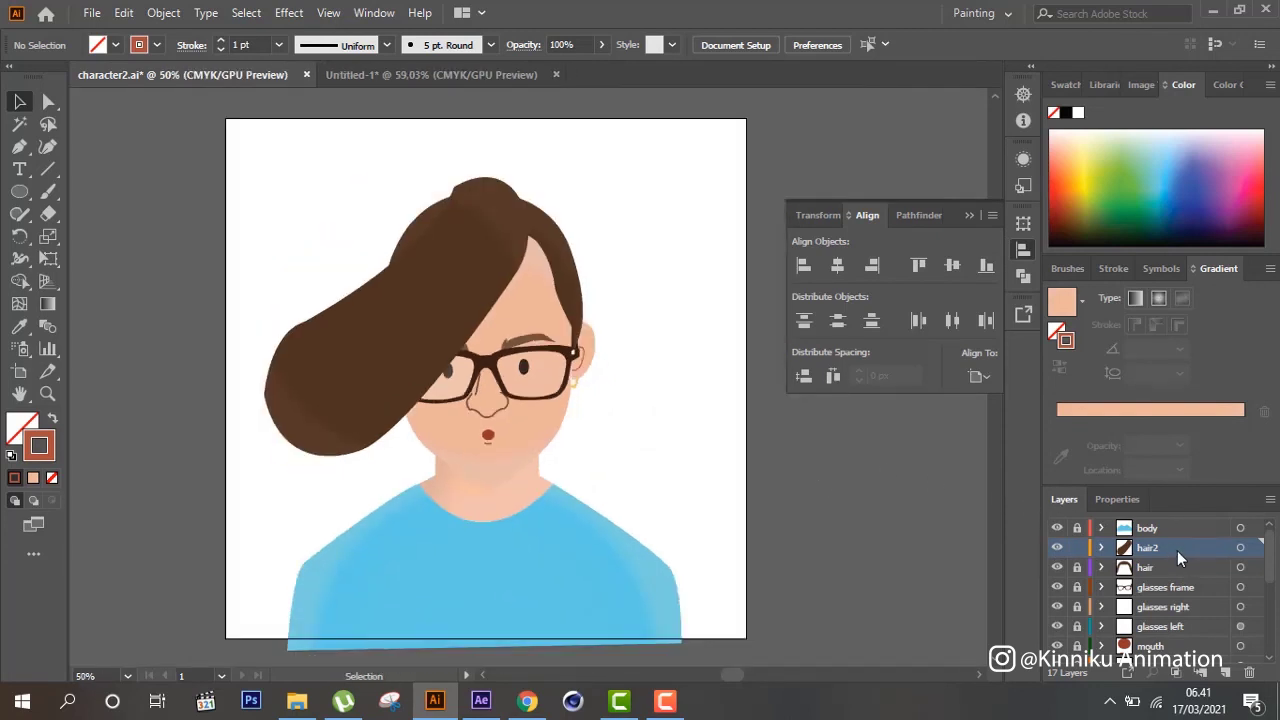
pyautogui.scroll(-3, 1190, 620)
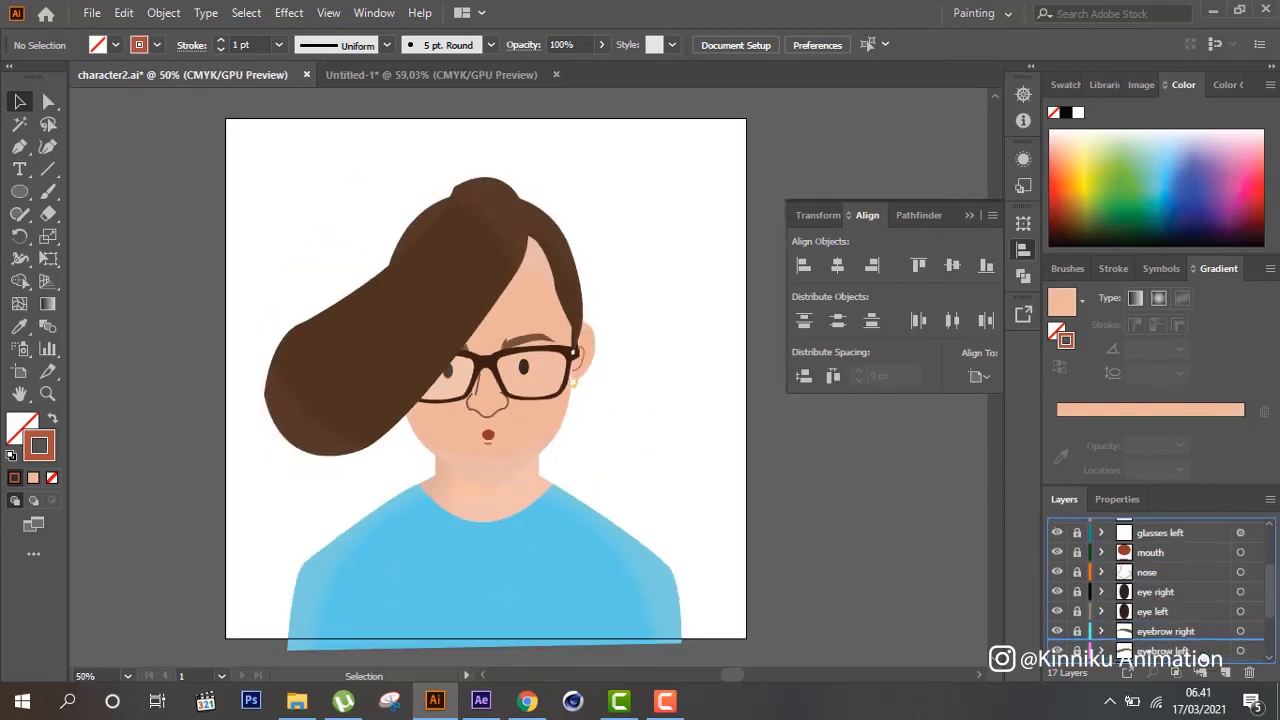
pyautogui.scroll(-3, 1200, 638)
pyautogui.moveTo(1200, 638); pyautogui.dragTo(1200, 638)
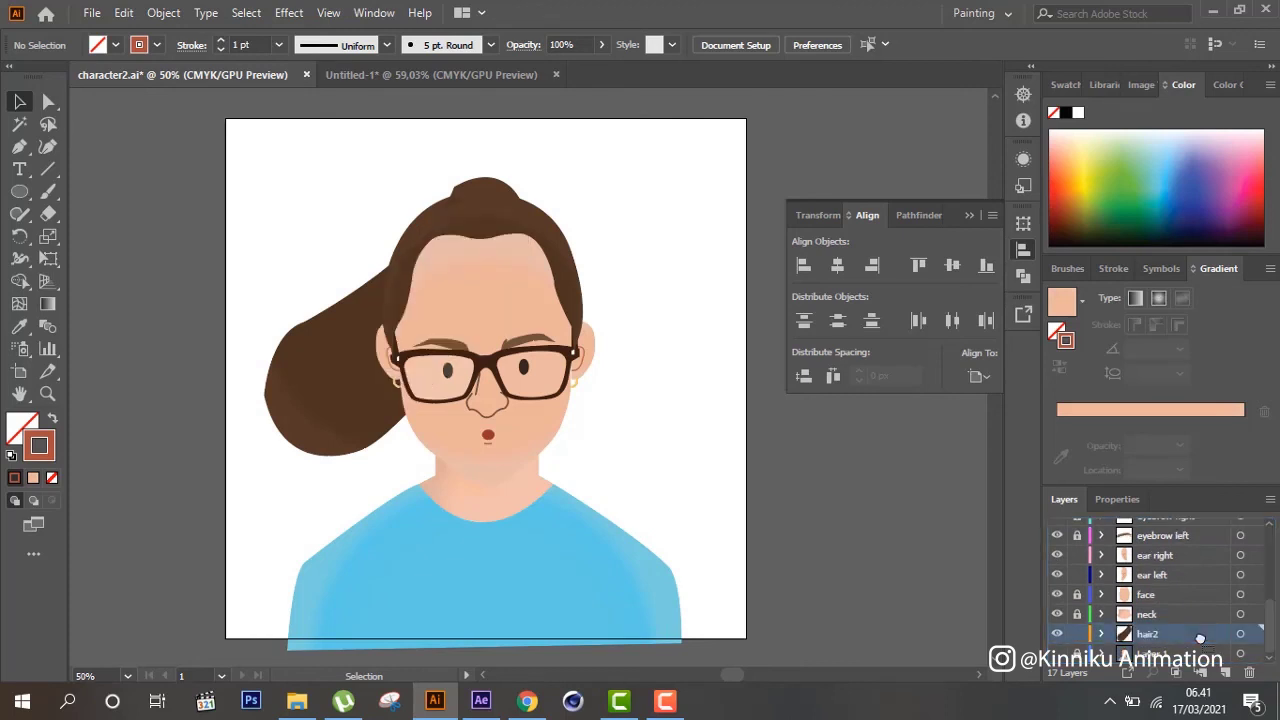
pyautogui.scroll(2, 1198, 627)
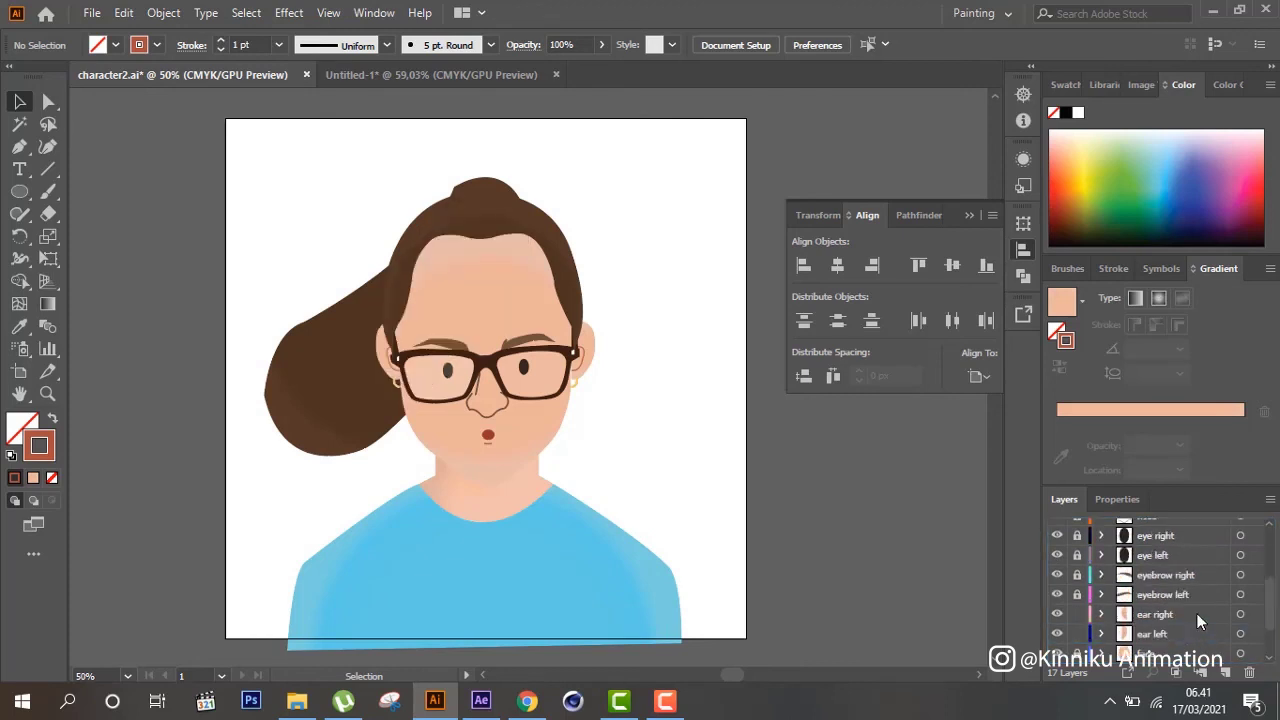
pyautogui.scroll(3, 1198, 622)
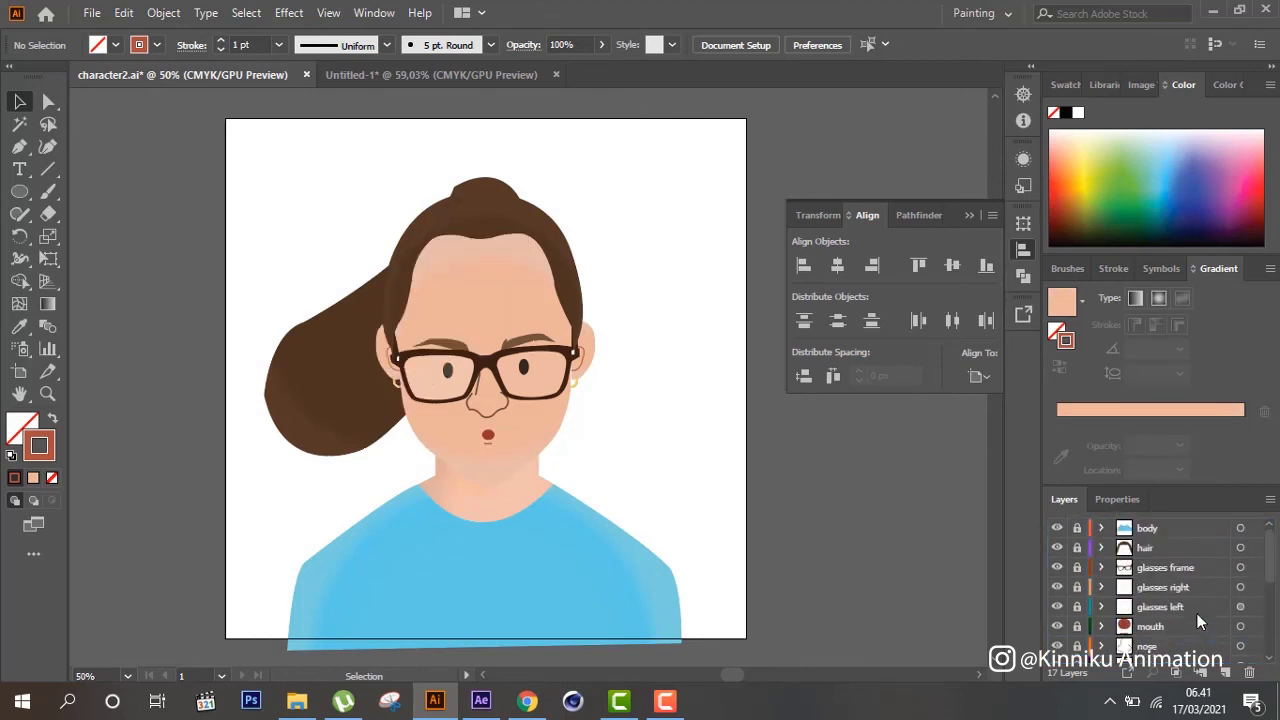
pyautogui.click(1057, 587)
pyautogui.click(1241, 607)
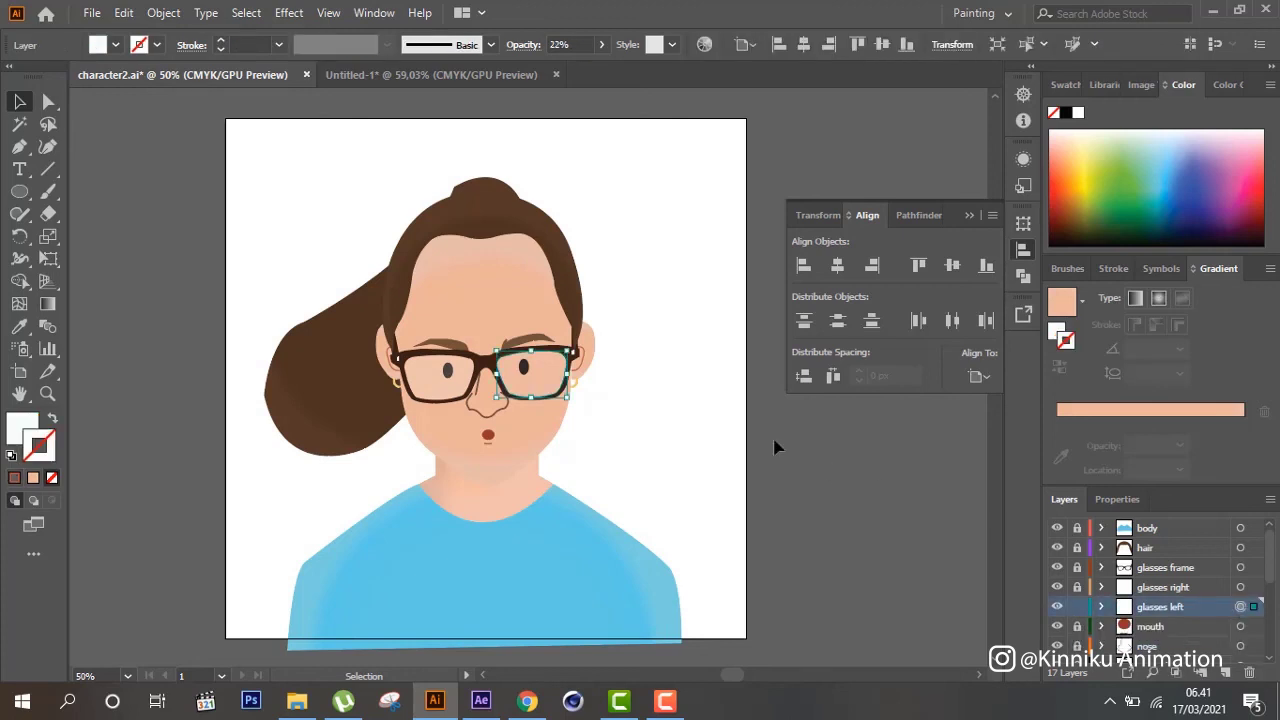
pyautogui.click(853, 438)
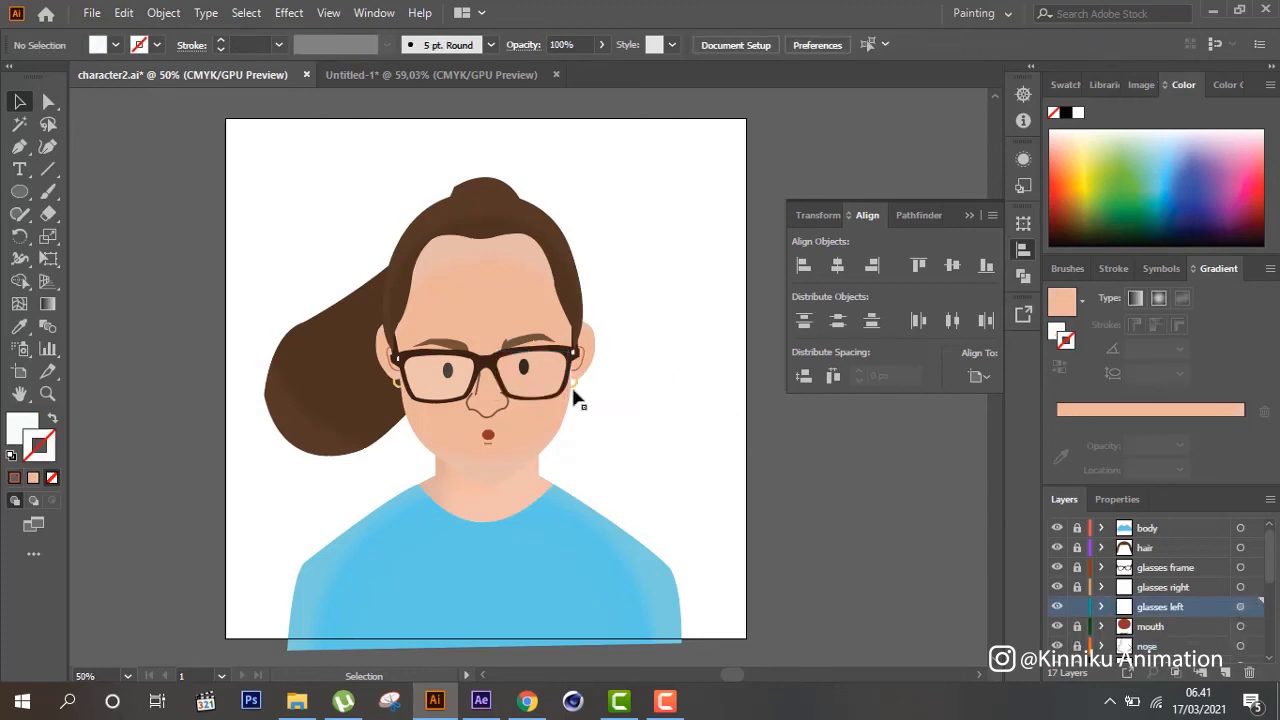
pyautogui.click(497, 385)
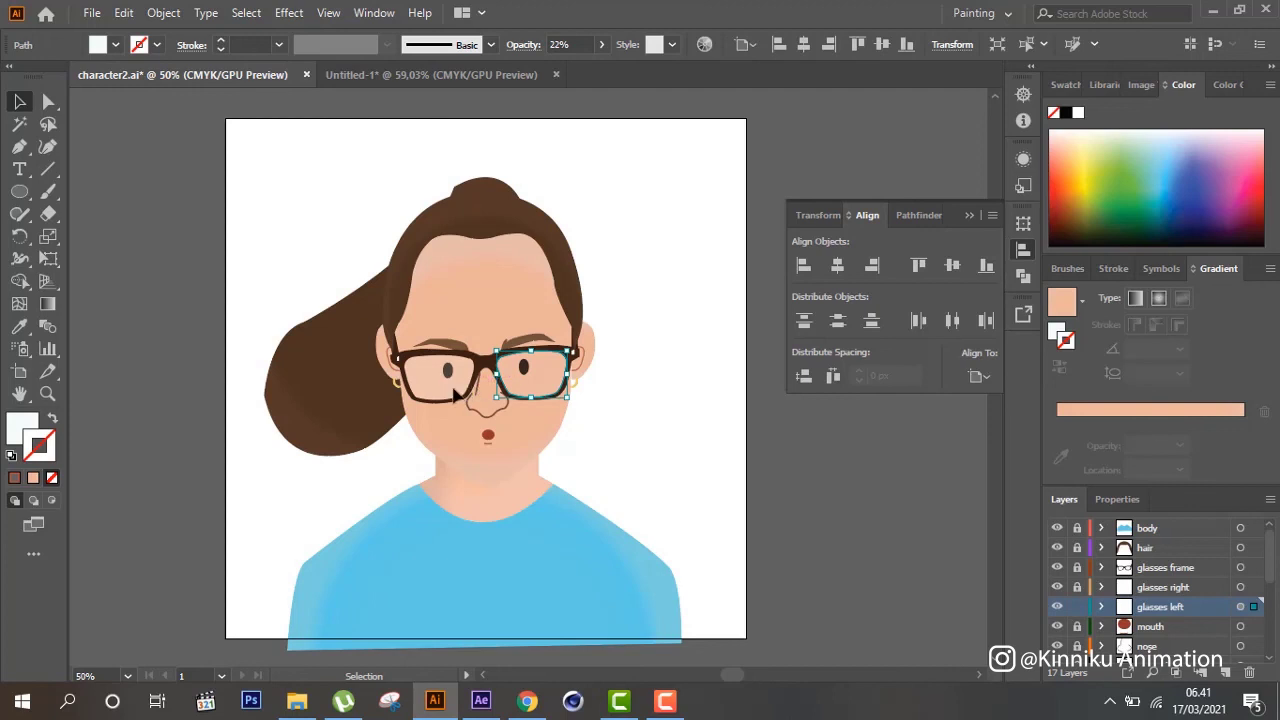
pyautogui.click(880, 500)
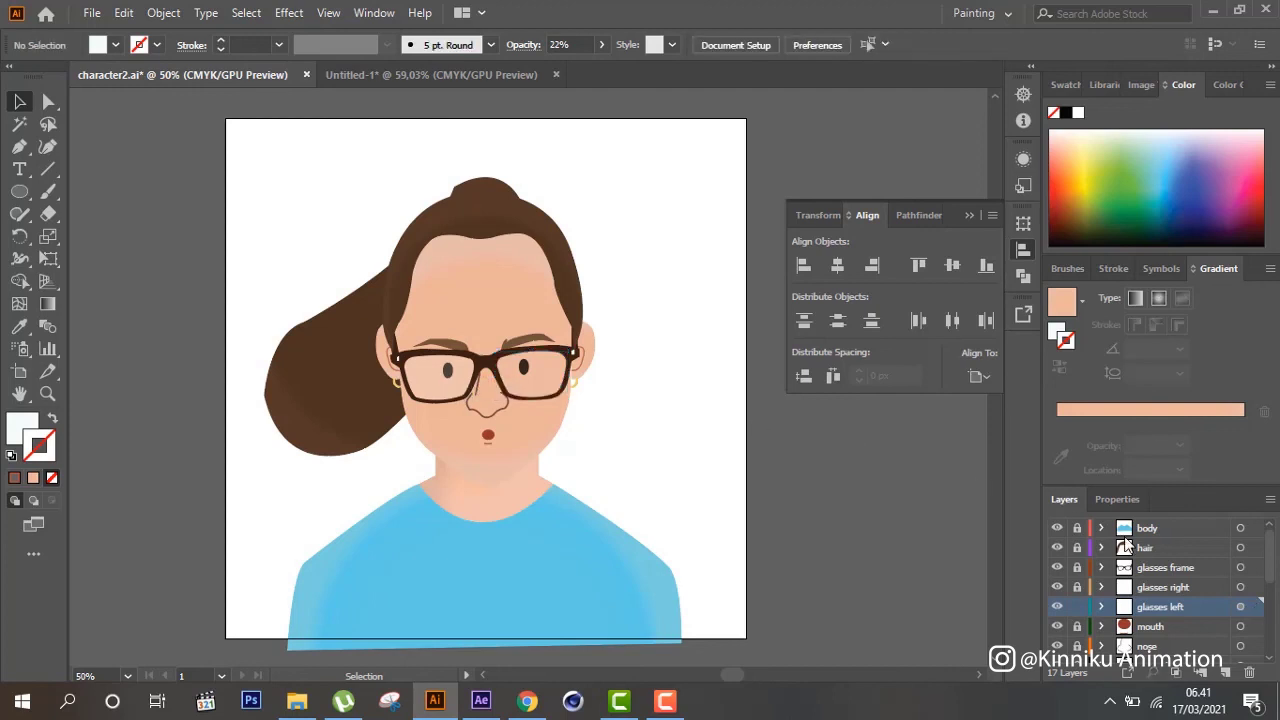
pyautogui.click(434, 386)
pyautogui.click(655, 425)
pyautogui.click(545, 390)
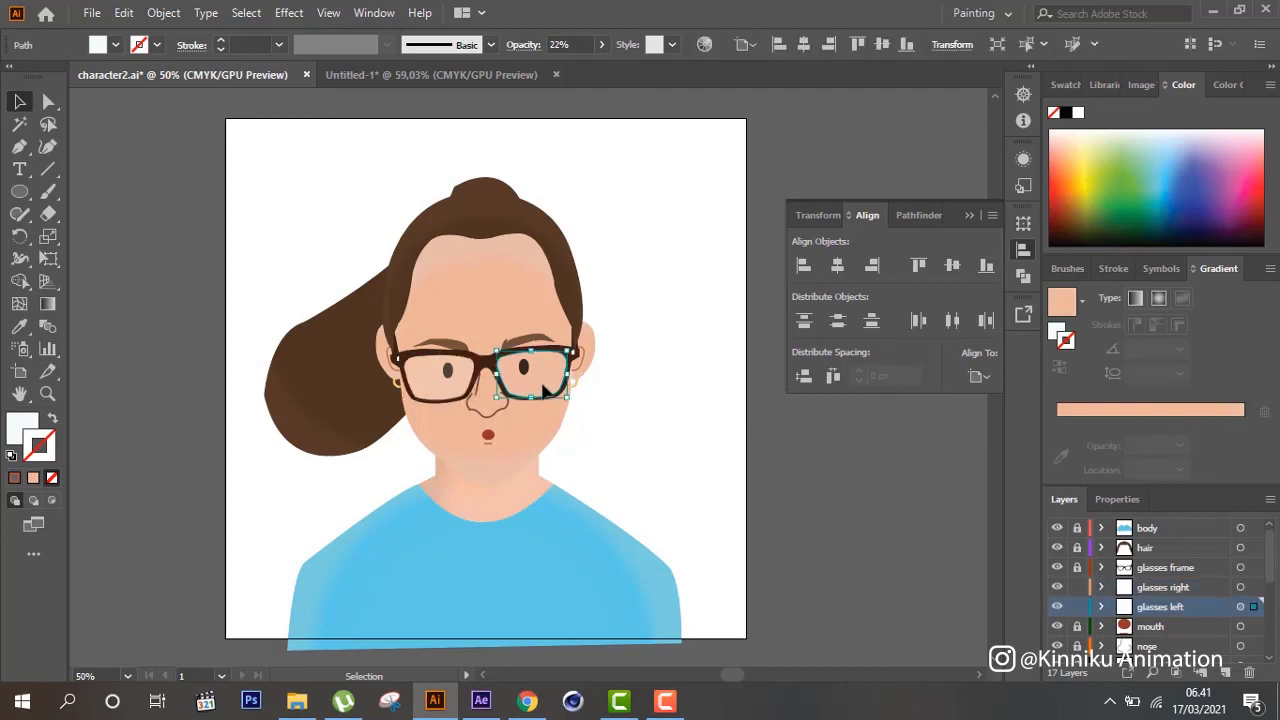
pyautogui.click(449, 396)
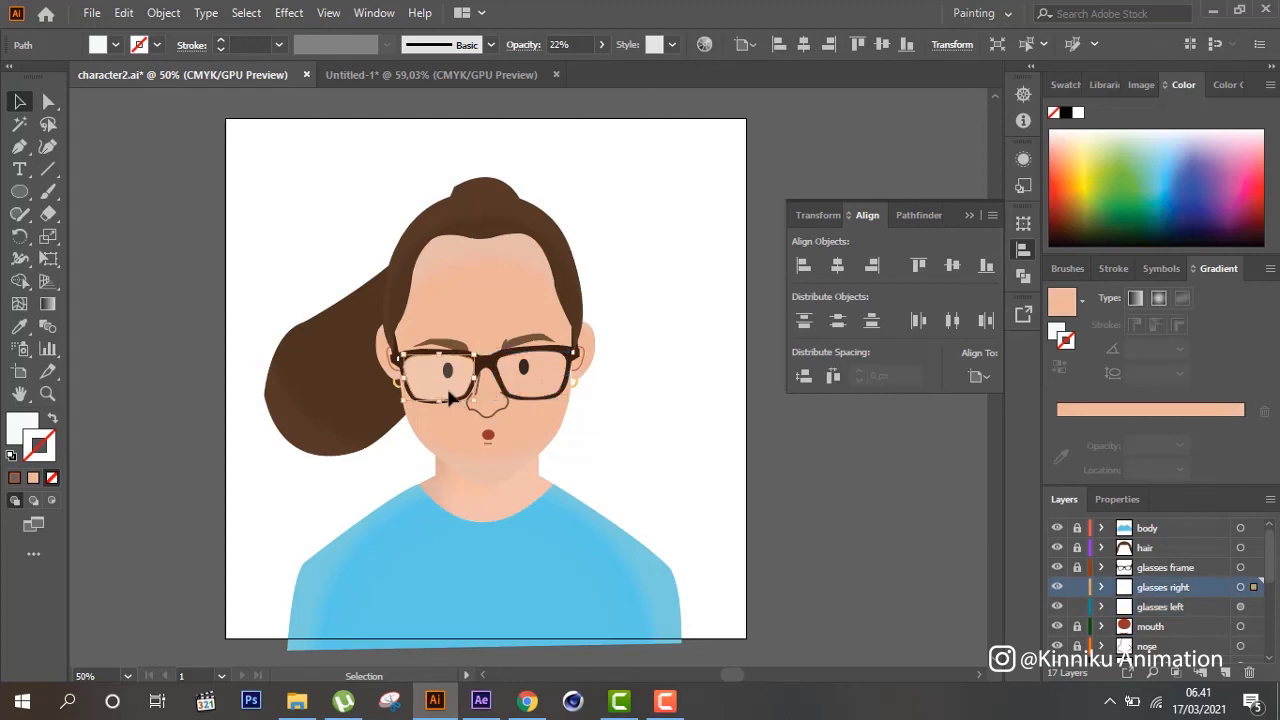
# Copy the left lens's soft skin-toned tint onto the right lens with the Eyedropper
pyautogui.click(555, 396)
pyautogui.click(19, 326)
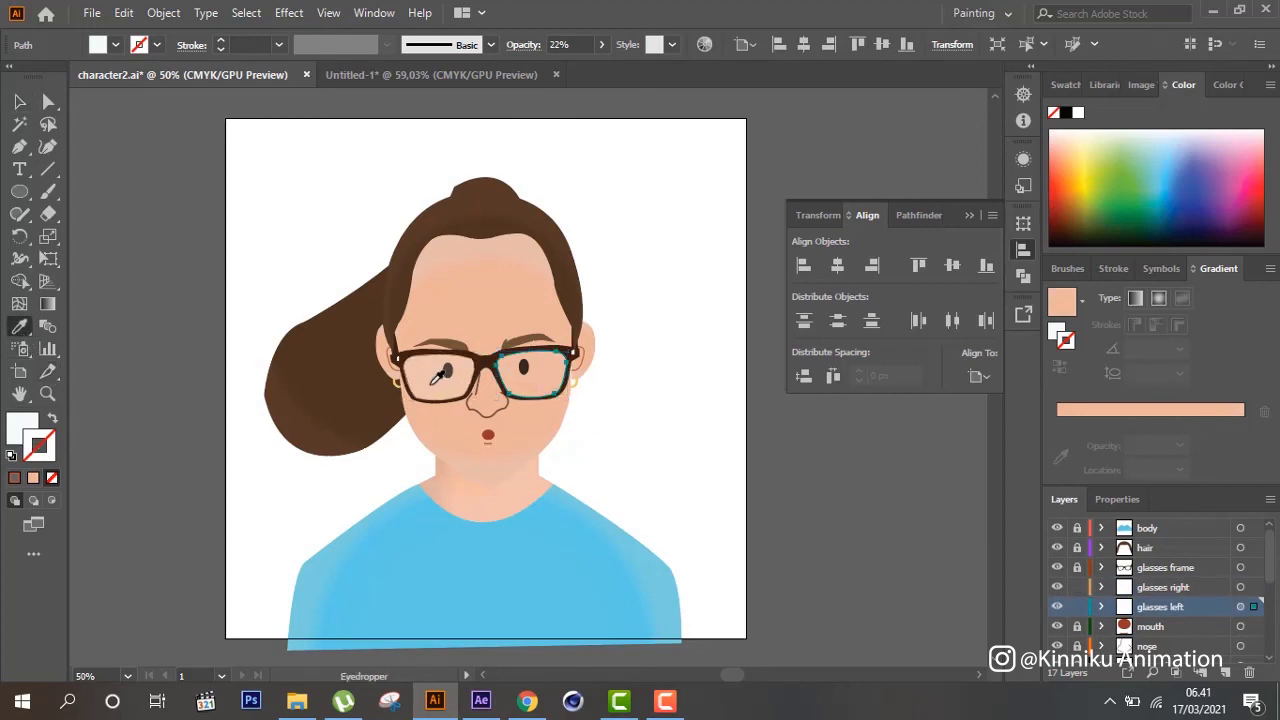
pyautogui.click(433, 381)
pyautogui.click(19, 101)
pyautogui.click(319, 515)
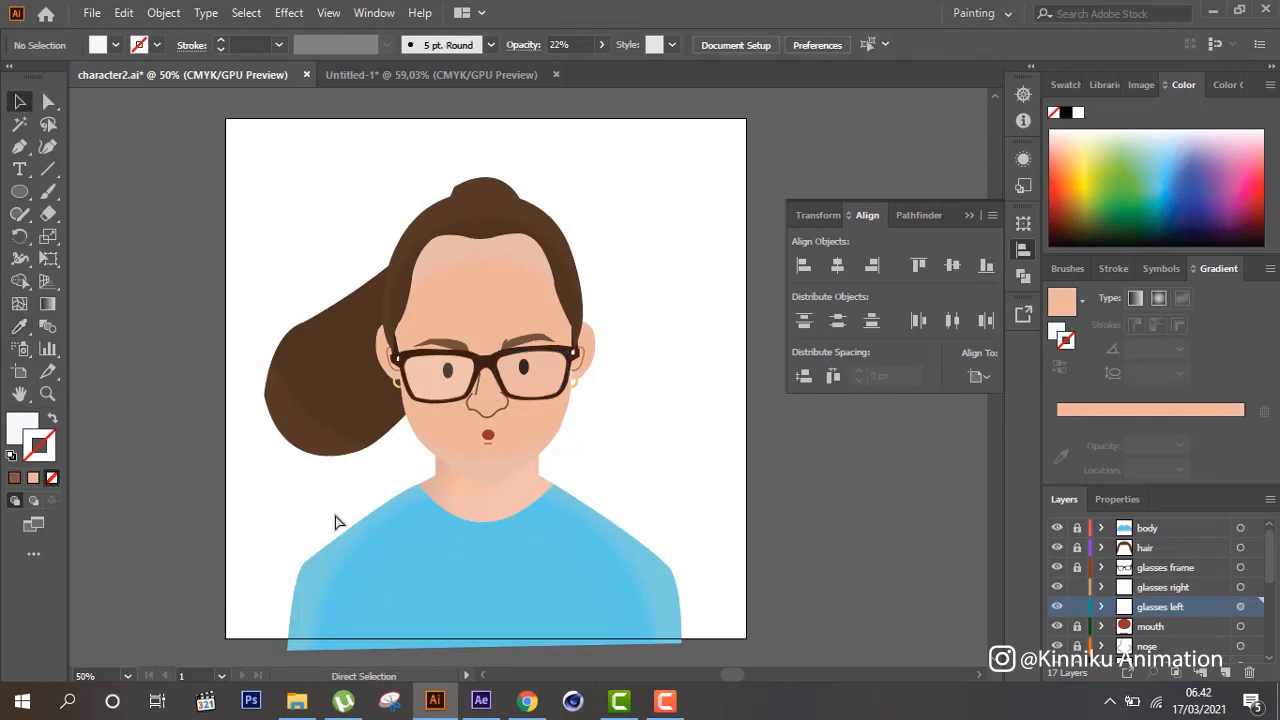
pyautogui.hotkey('ctrl', '+')
pyautogui.hotkey('ctrl', '+')
pyautogui.hotkey('ctrl', '+')
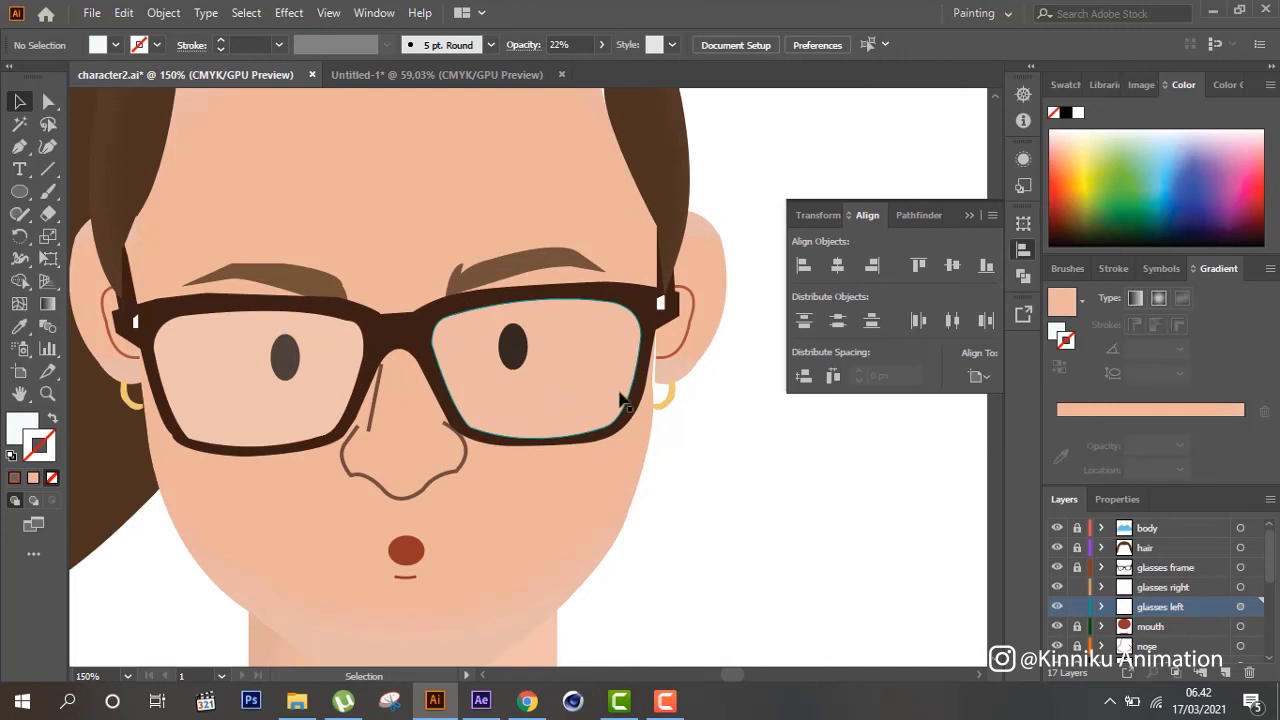
# Raise the right lens opacity to 100%, undoing an accidental lens move
pyautogui.click(620, 400)
pyautogui.click(565, 44)
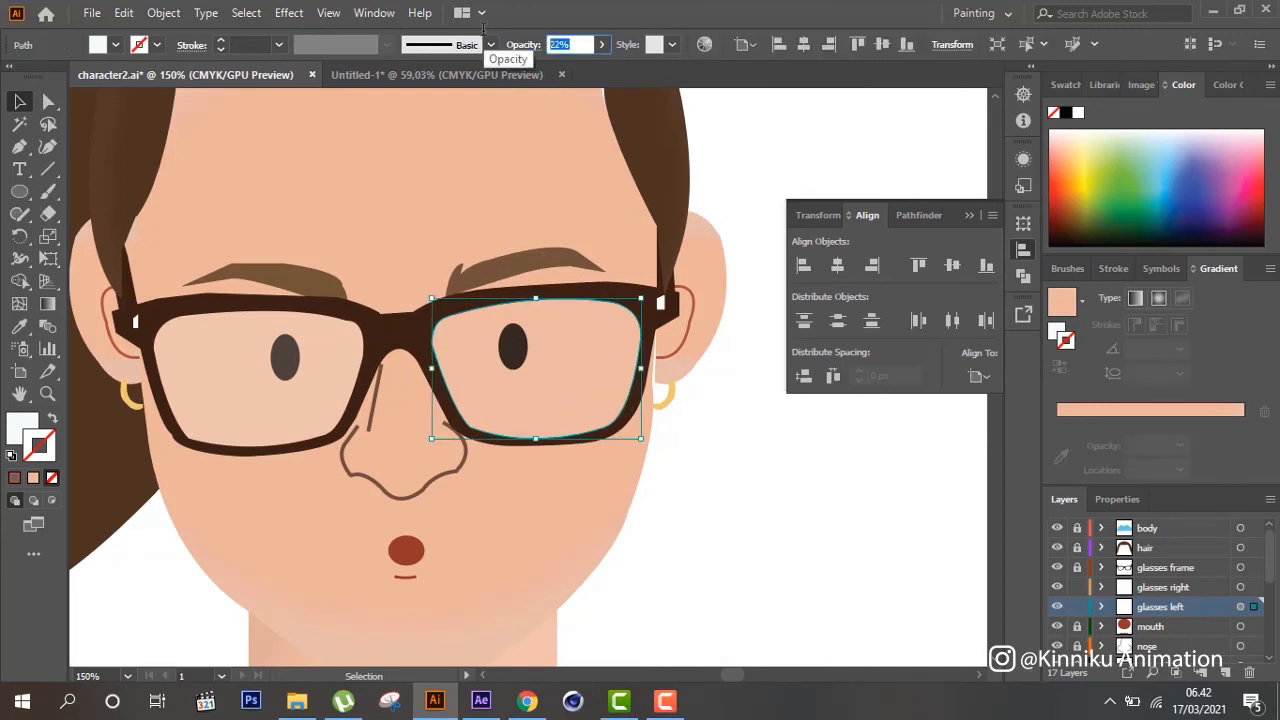
pyautogui.write('33')
pyautogui.press('Return')
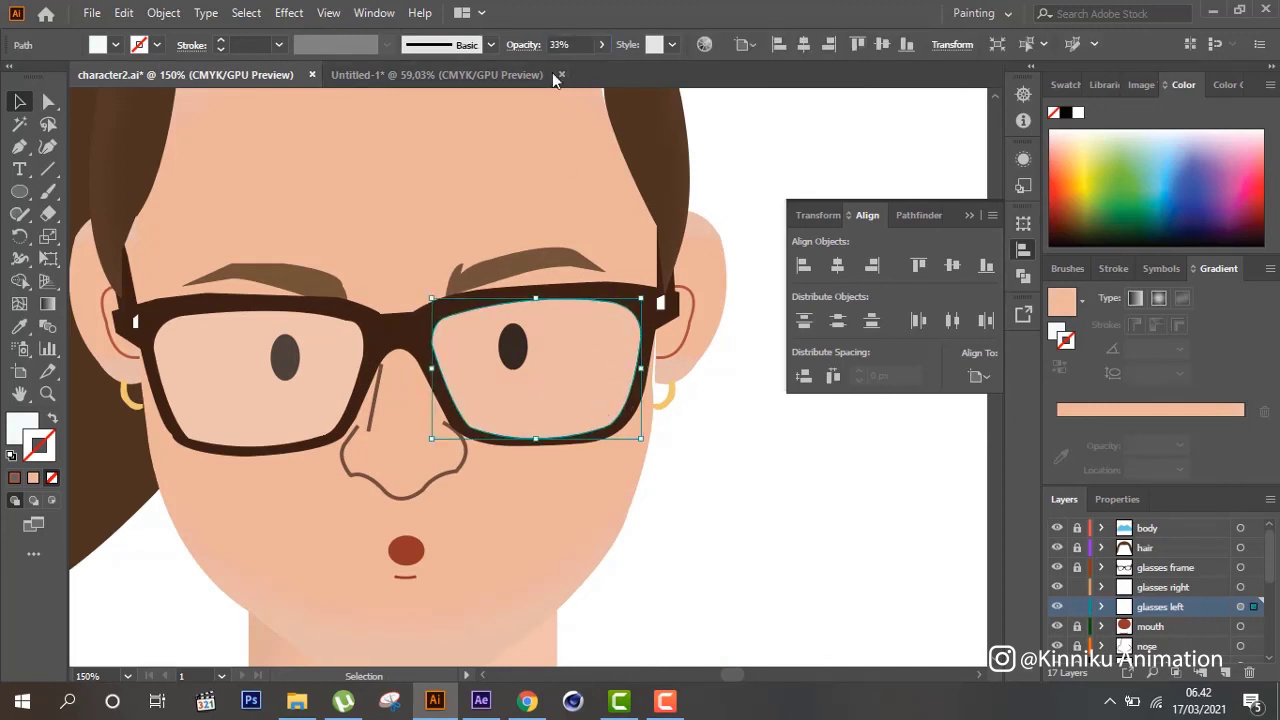
pyautogui.click(601, 45)
pyautogui.moveTo(554, 68); pyautogui.dragTo(653, 95)
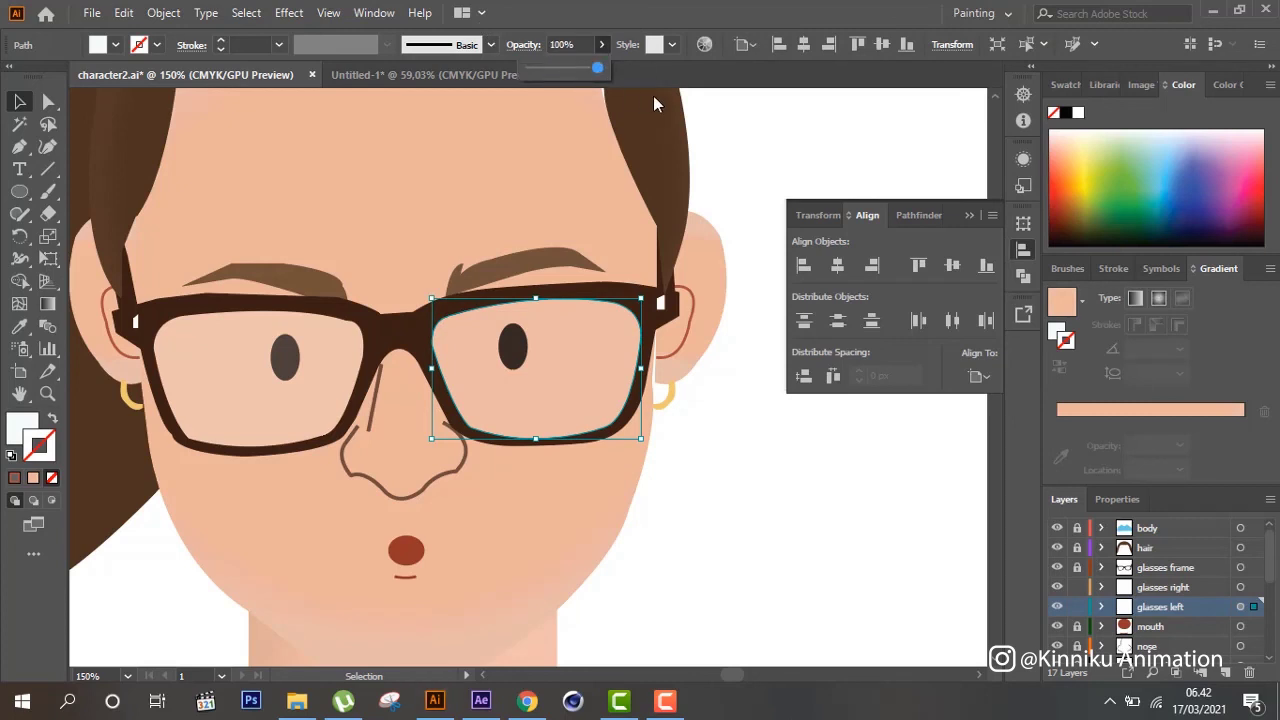
pyautogui.click(789, 426)
pyautogui.click(617, 410)
pyautogui.moveTo(617, 410); pyautogui.dragTo(679, 532)
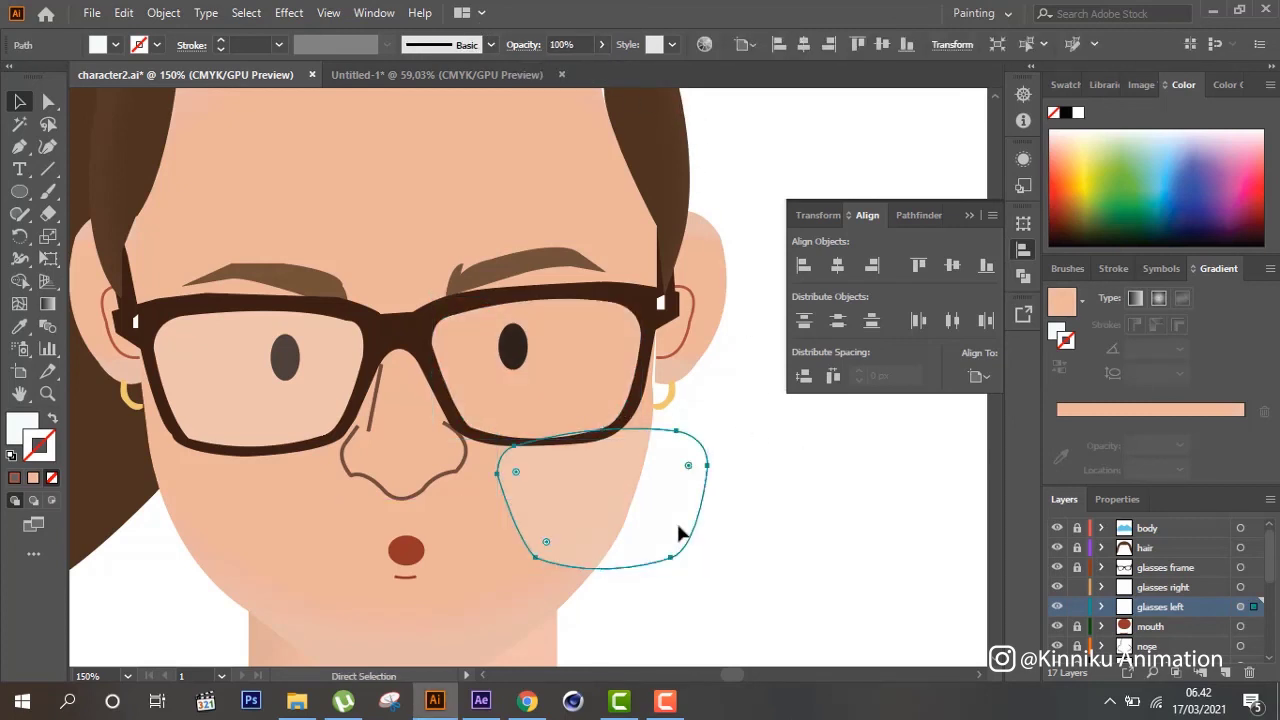
pyautogui.hotkey('ctrl', 'z')
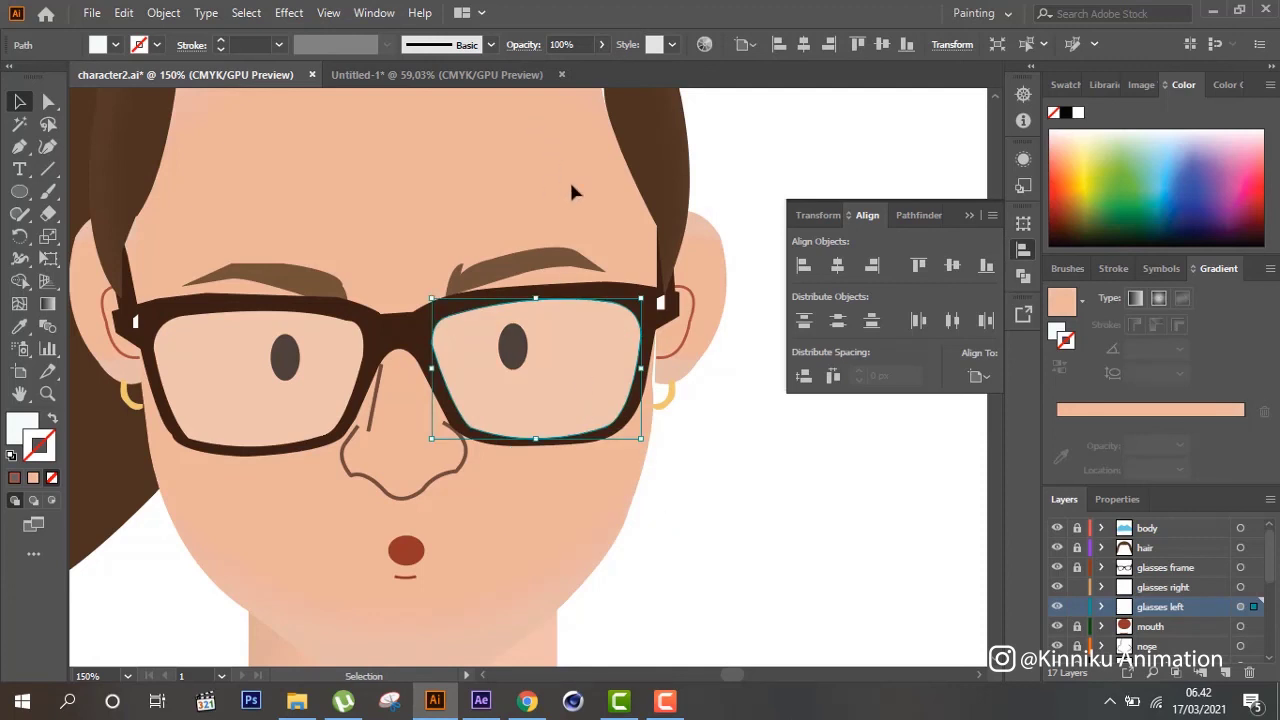
# Compare the two lenses' opacity on the glasses left layer, then zoom out
pyautogui.click(352, 357)
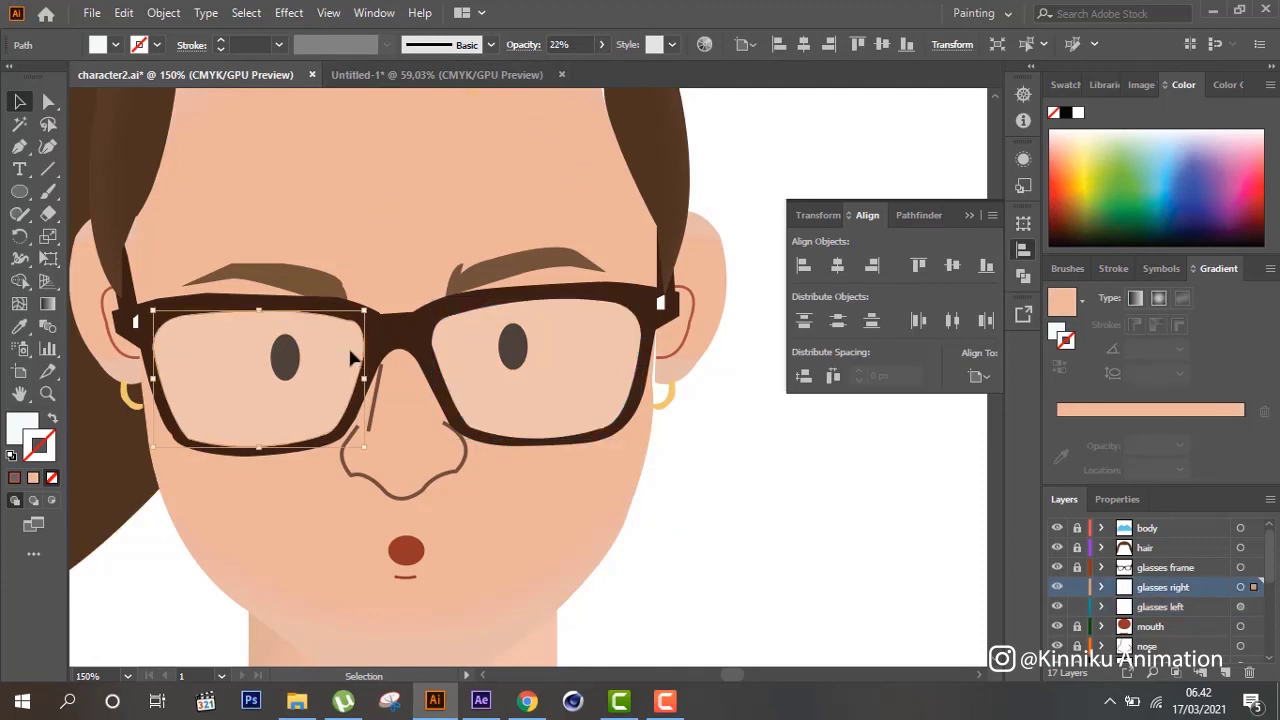
pyautogui.click(557, 417)
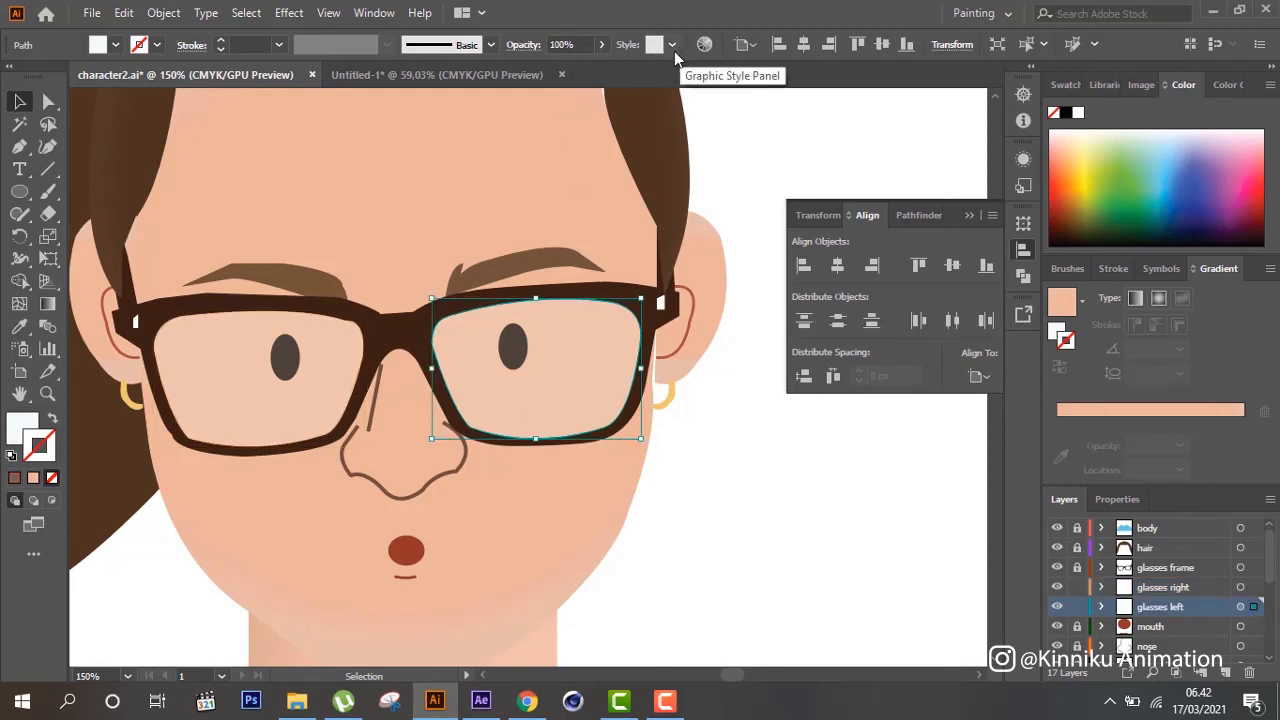
pyautogui.click(601, 44)
pyautogui.click(743, 149)
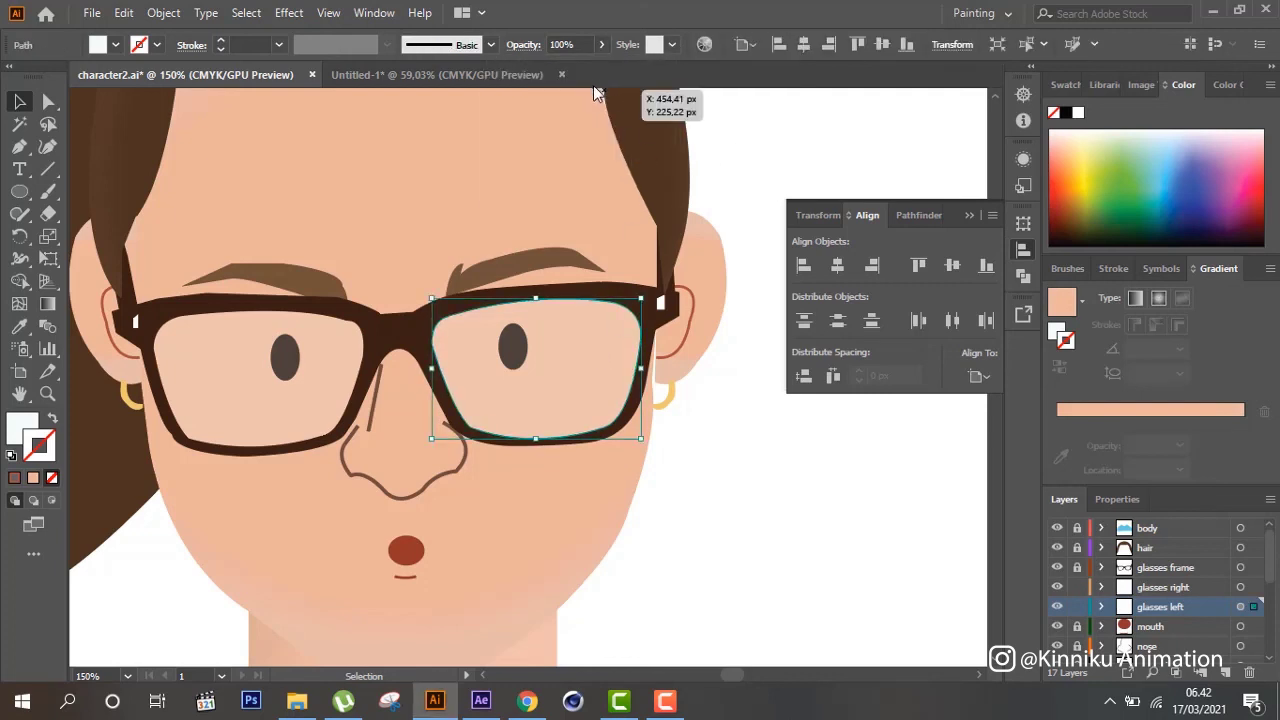
pyautogui.click(637, 378)
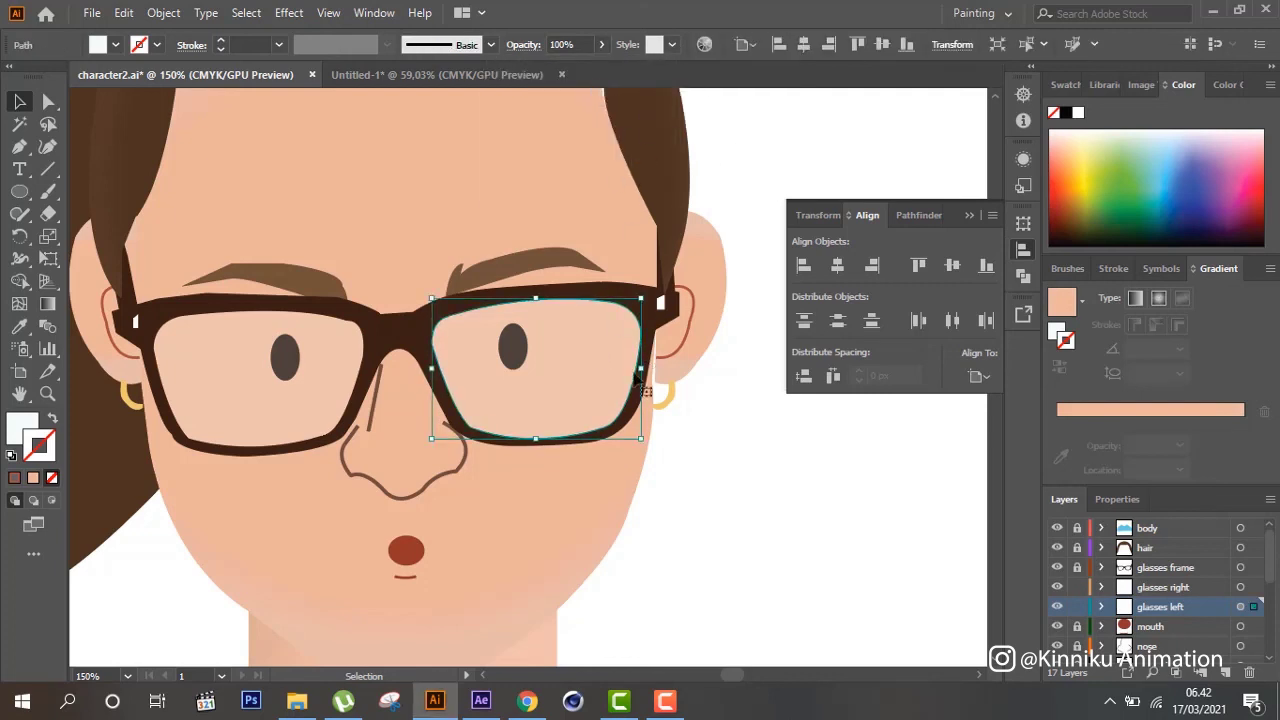
pyautogui.click(1240, 607)
pyautogui.click(776, 492)
pyautogui.press('ctrl')
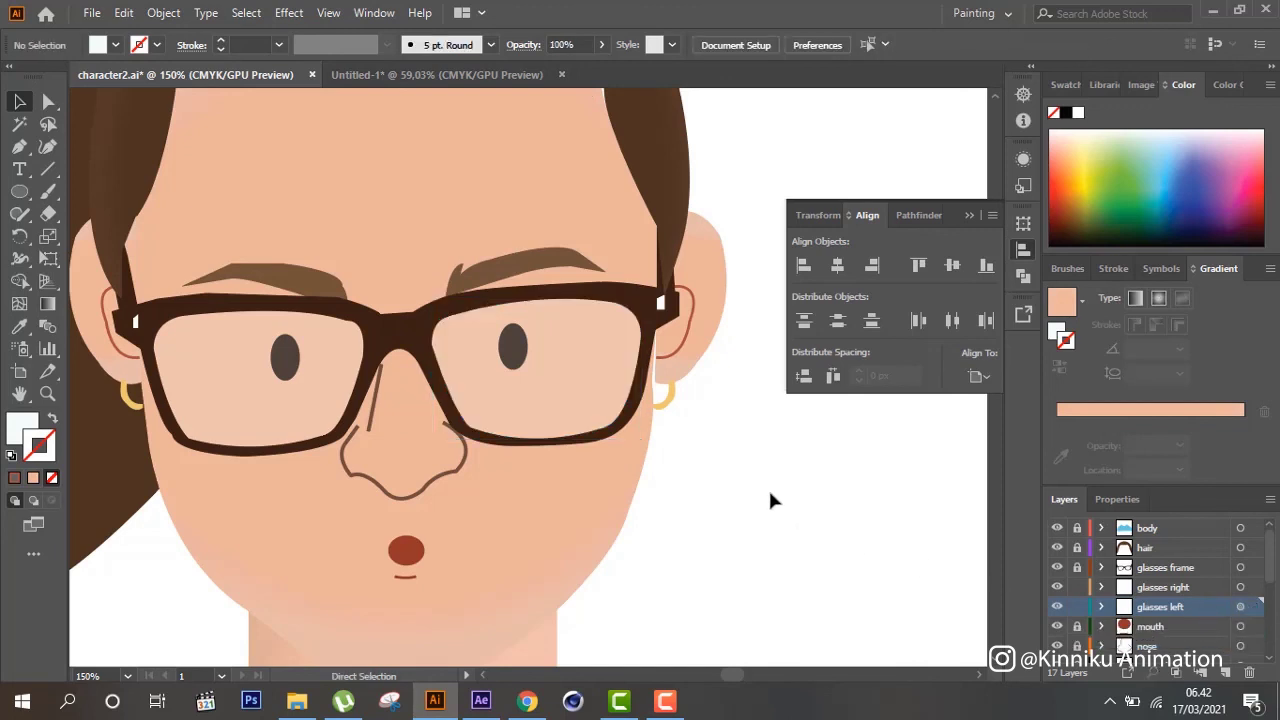
pyautogui.hotkey('ctrl', '-')
# Hide the hair2 ponytail layer so the blue-grey background shows
pyautogui.hotkey('ctrl', '-')
pyautogui.hotkey('ctrl', '-')
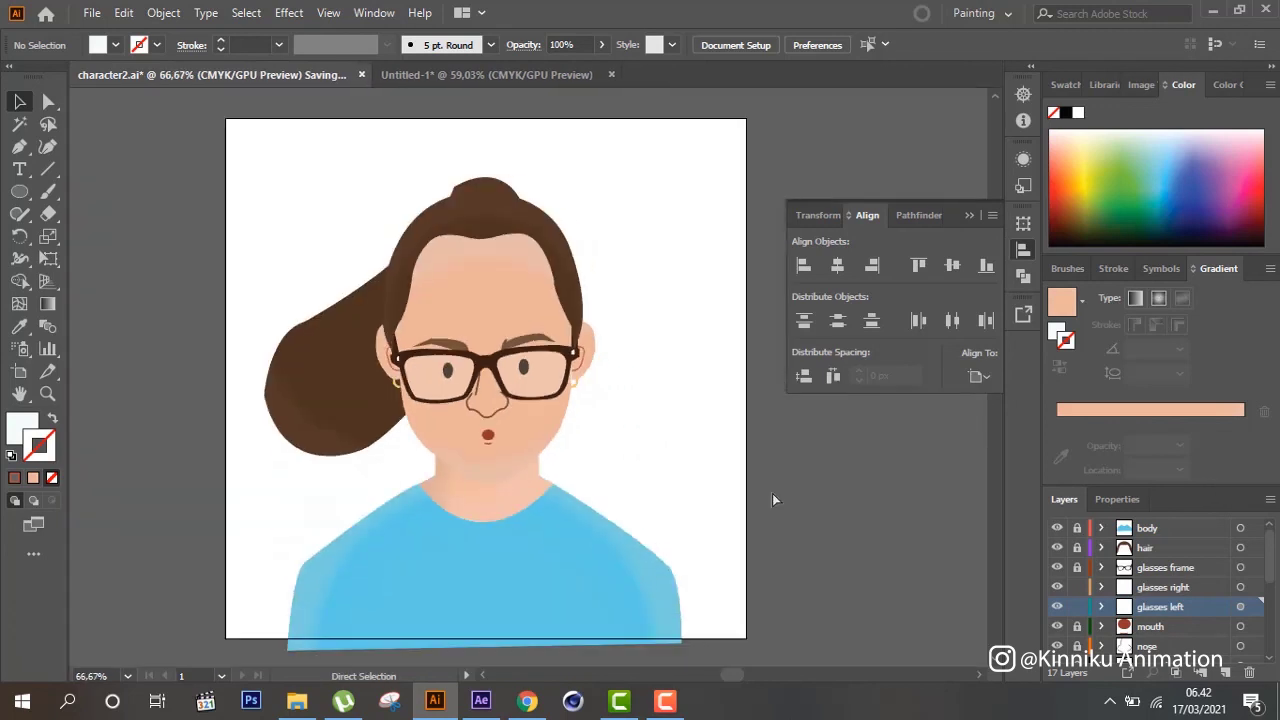
pyautogui.hotkey('ctrl', '-')
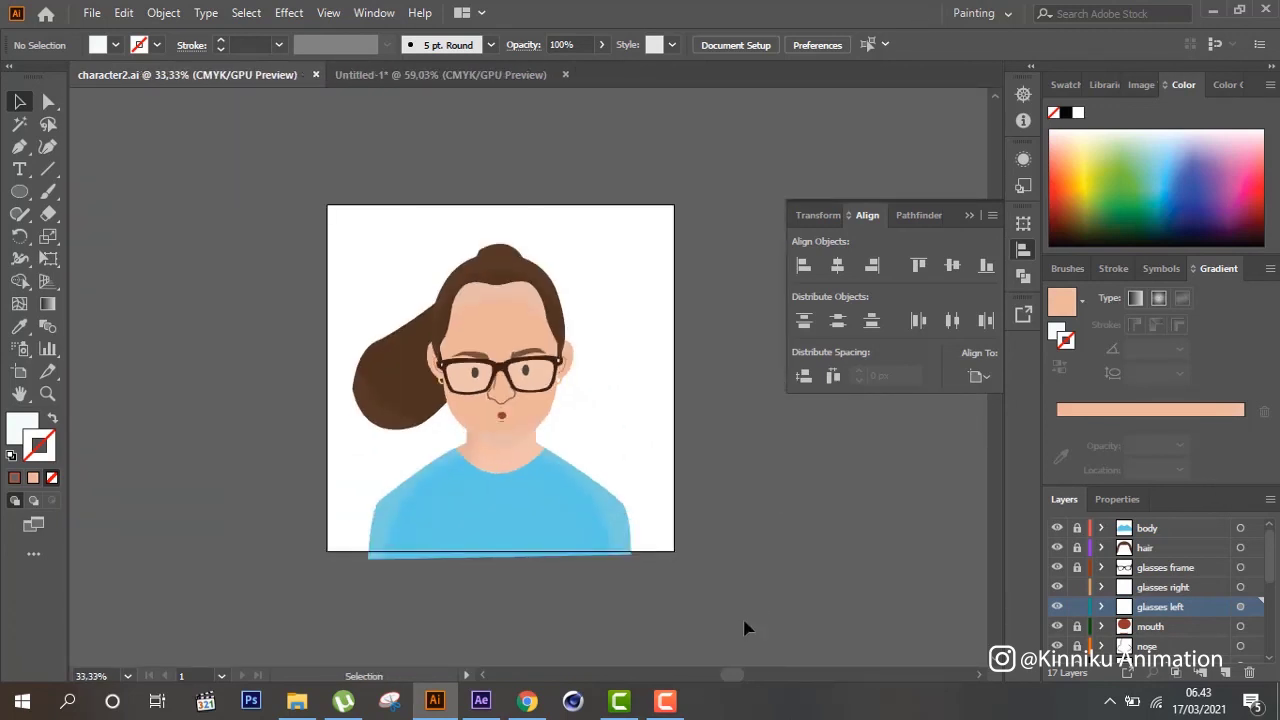
pyautogui.scroll(-3, 1174, 622)
pyautogui.scroll(-1, 1174, 622)
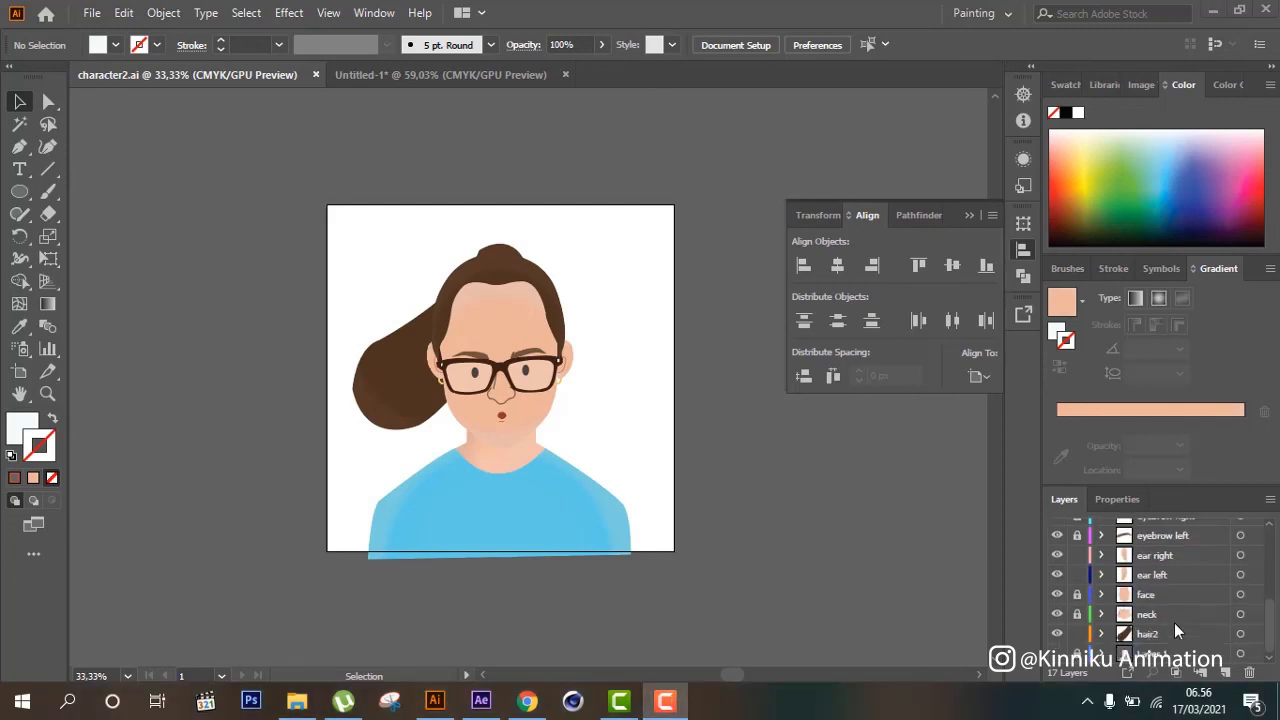
pyautogui.click(1057, 653)
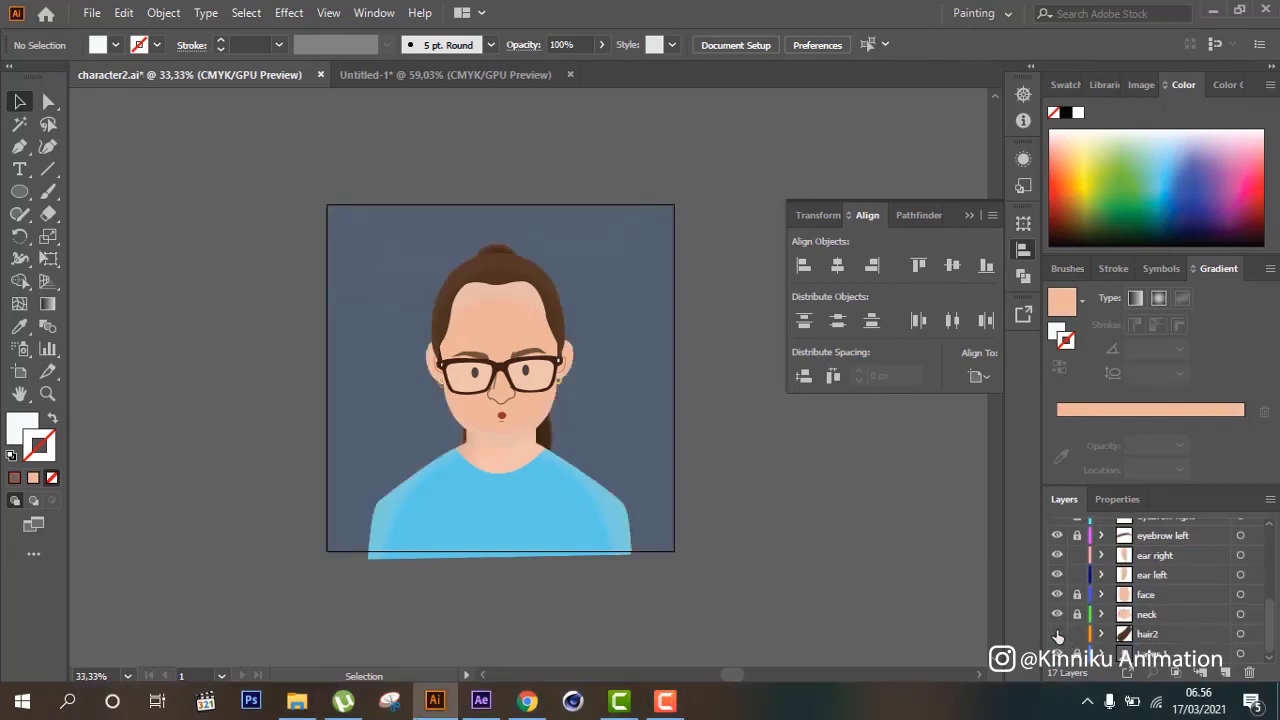
# Add a new layer named hair3 above hair2, make it active, and zoom into the head
pyautogui.click(1201, 630)
pyautogui.click(1224, 671)
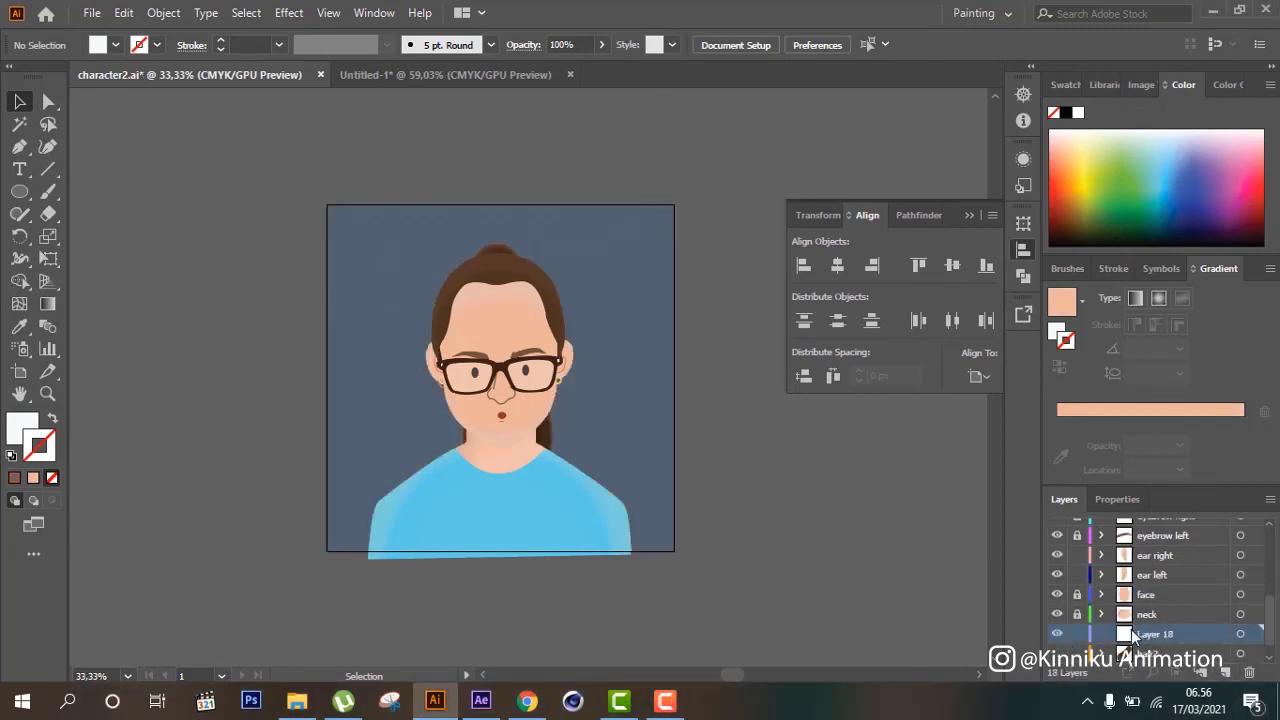
pyautogui.doubleClick(1150, 634)
pyautogui.write('b')
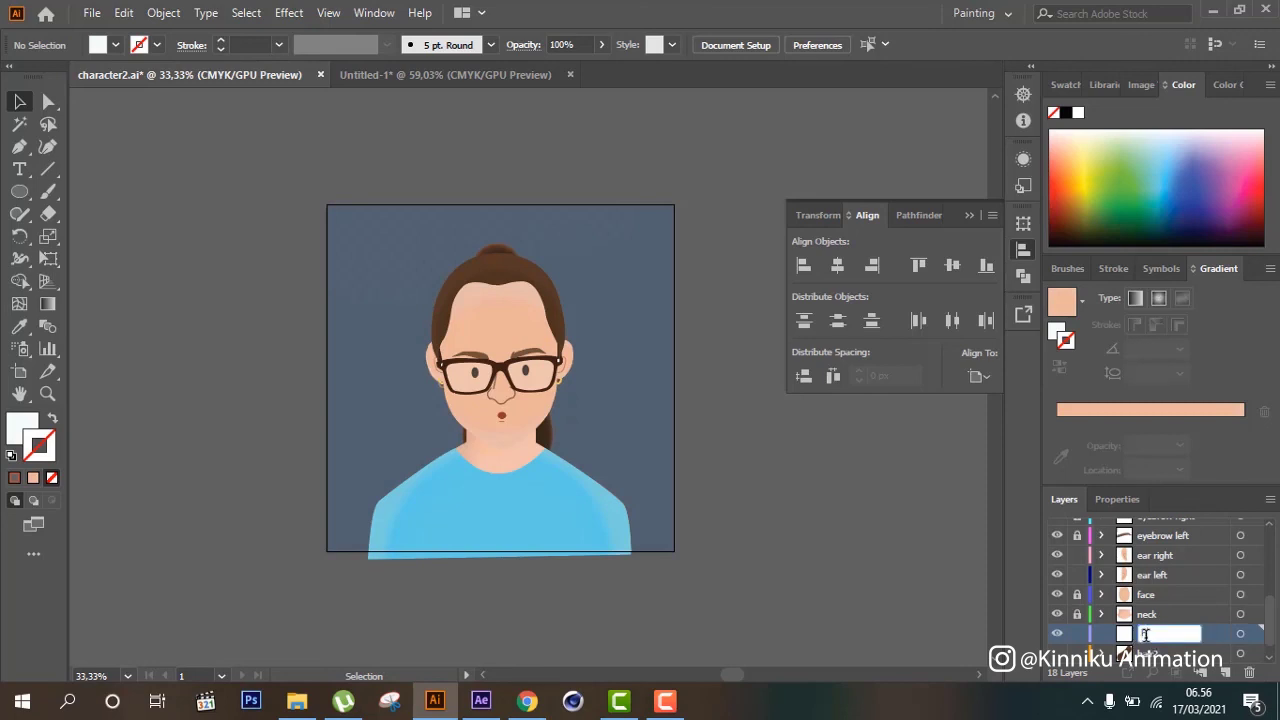
pyautogui.click(1142, 594)
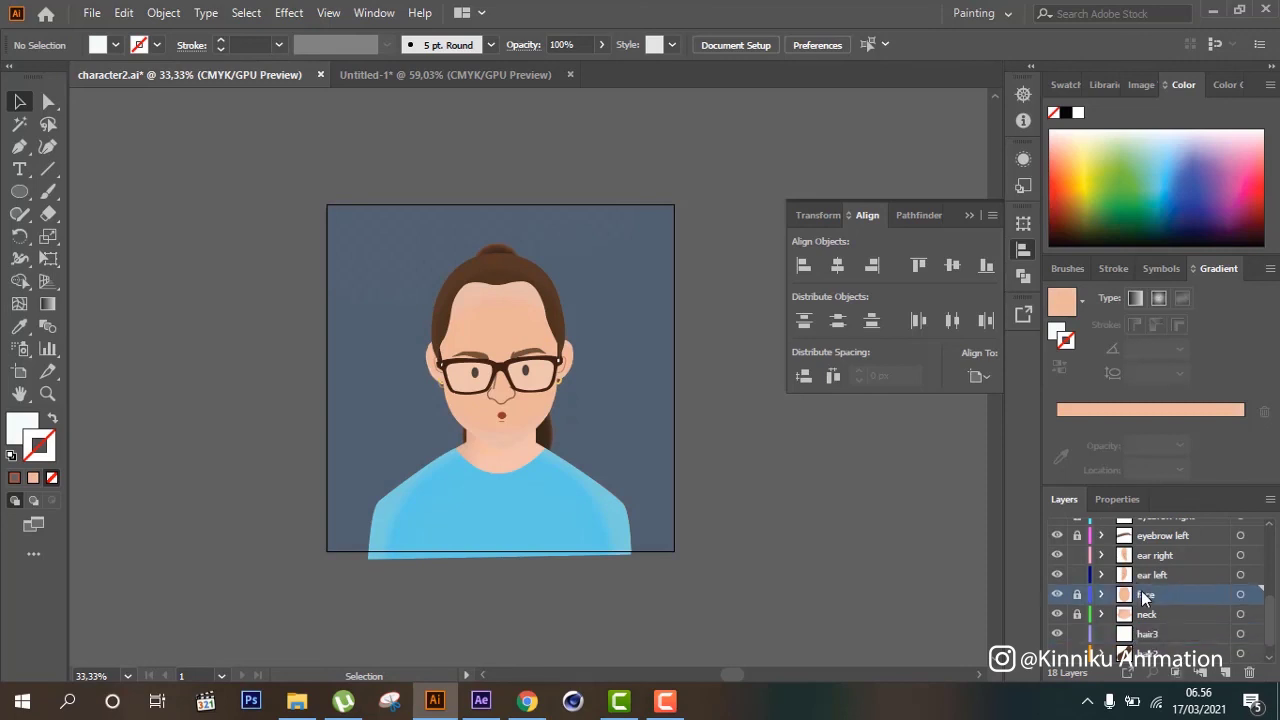
pyautogui.click(1155, 635)
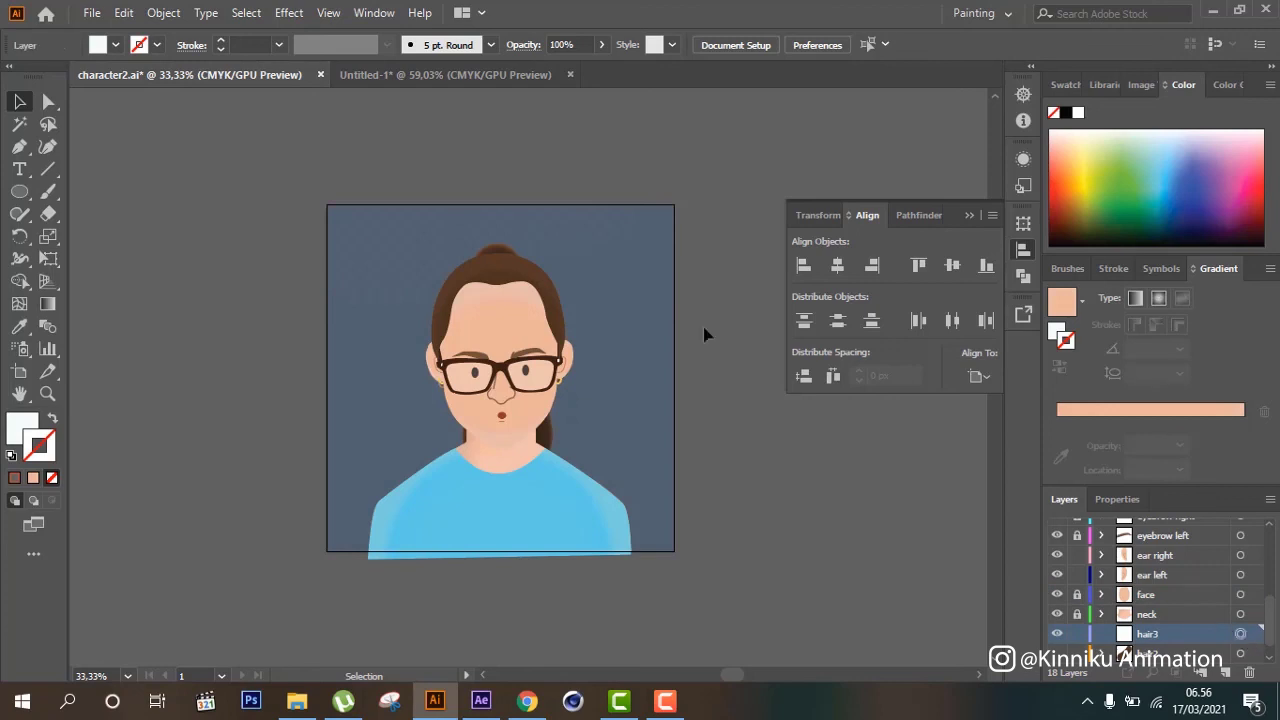
pyautogui.press('z')
pyautogui.click(406, 300)
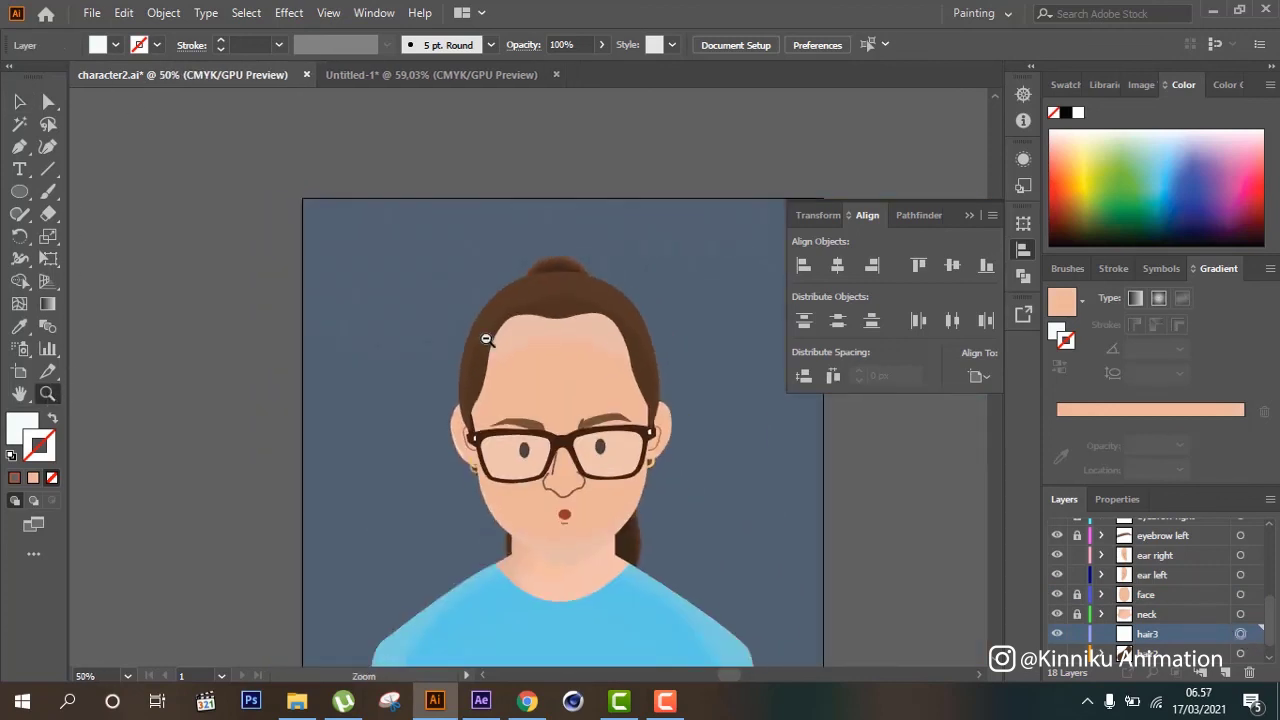
# Draw the hair-top path with the Pen tool from the bun down past the jaw to the neck
pyautogui.click(19, 147)
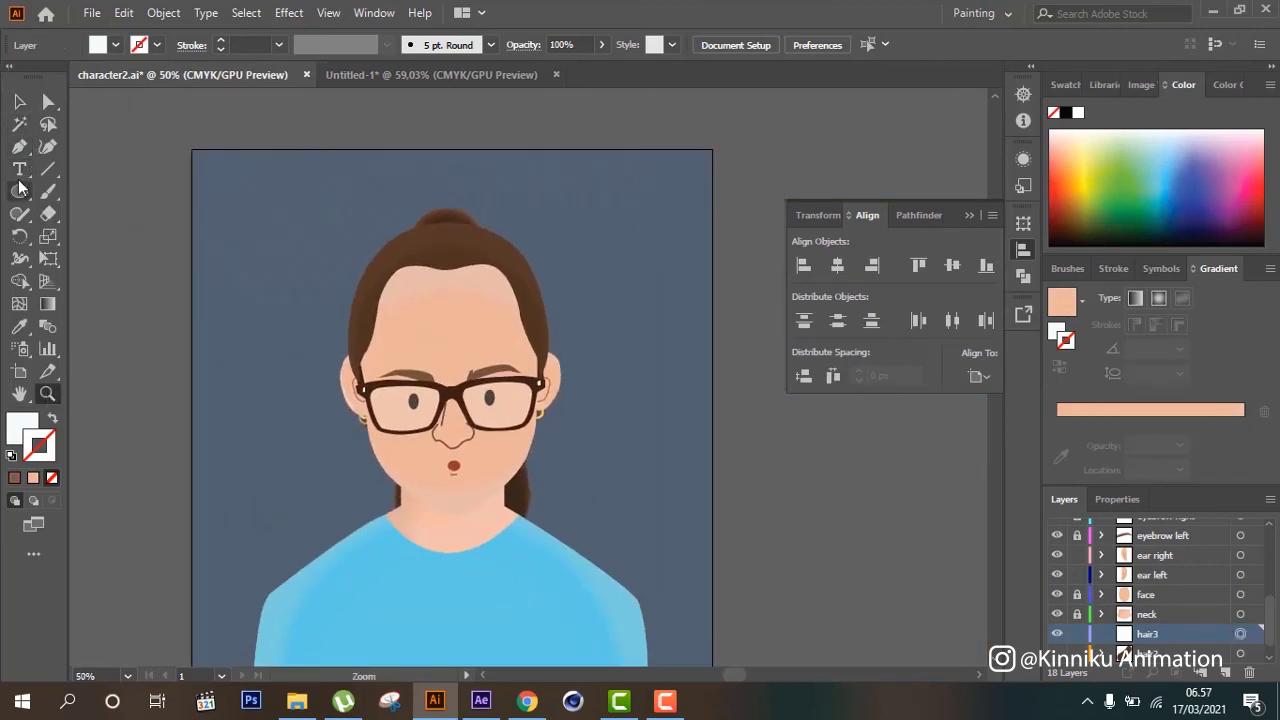
pyautogui.click(414, 229)
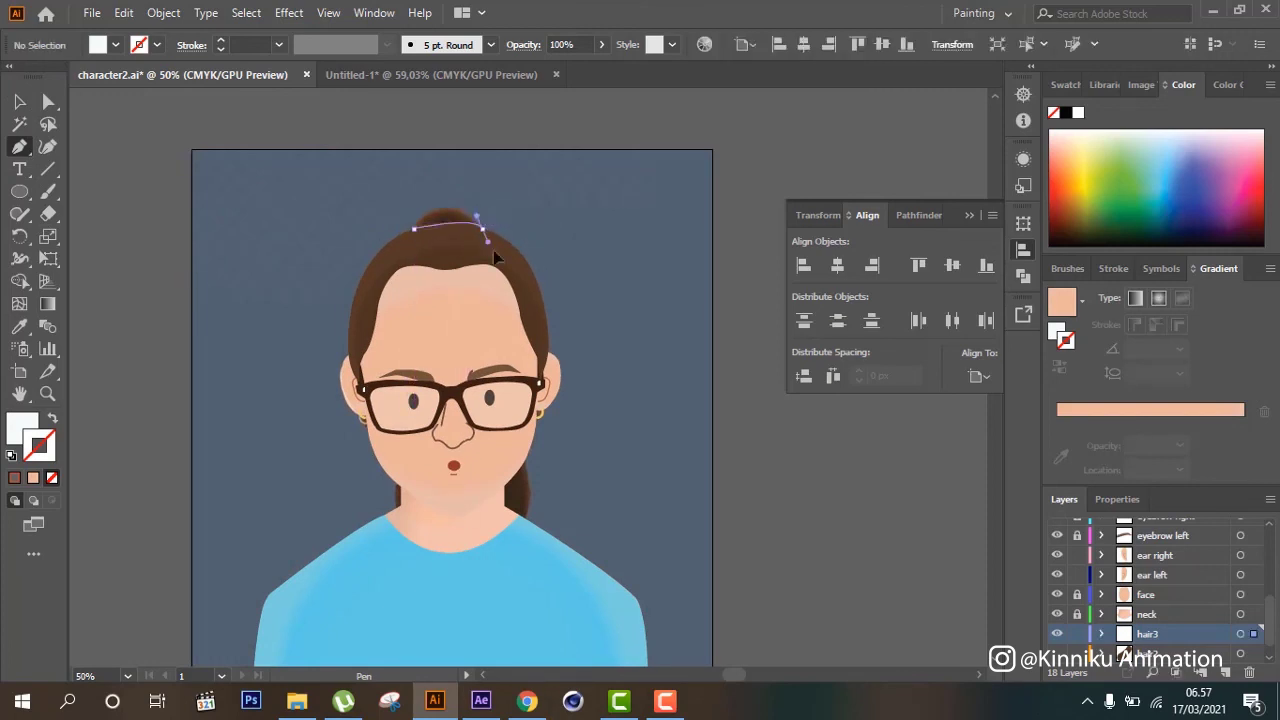
pyautogui.moveTo(483, 229); pyautogui.dragTo(519, 285)
pyautogui.click(483, 229)
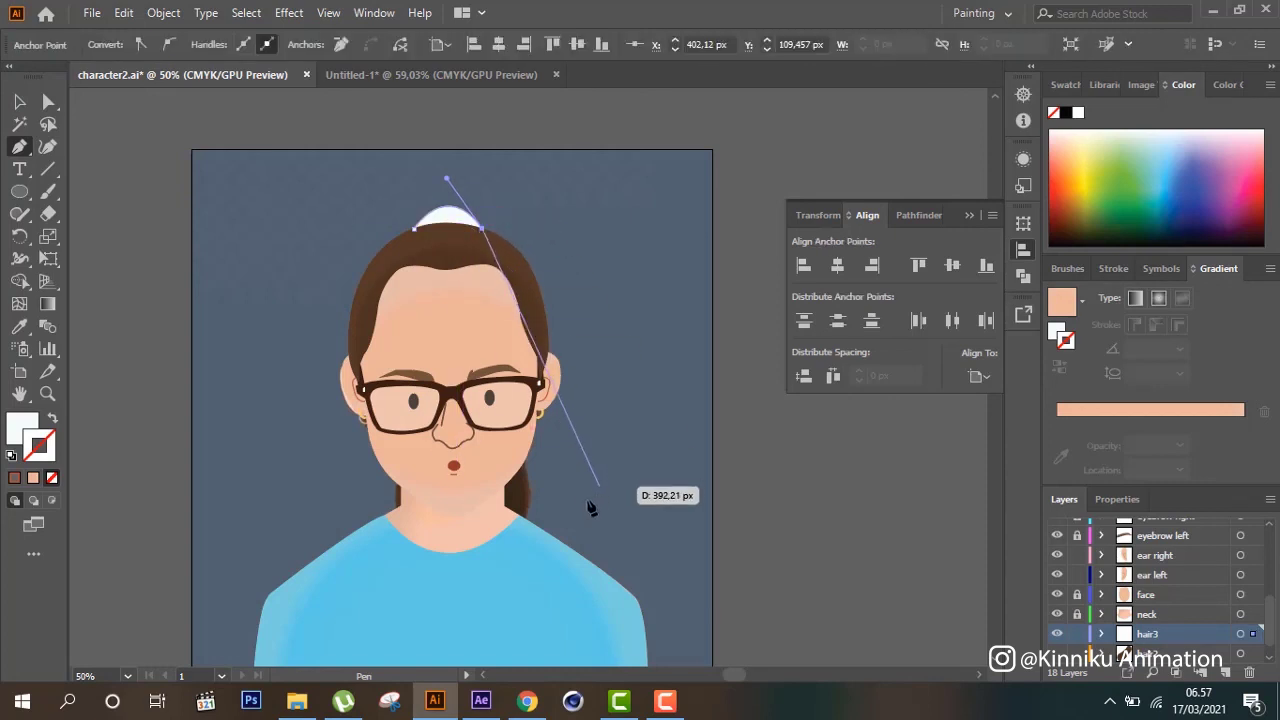
pyautogui.click(532, 485)
pyautogui.scroll(-1, 460, 520)
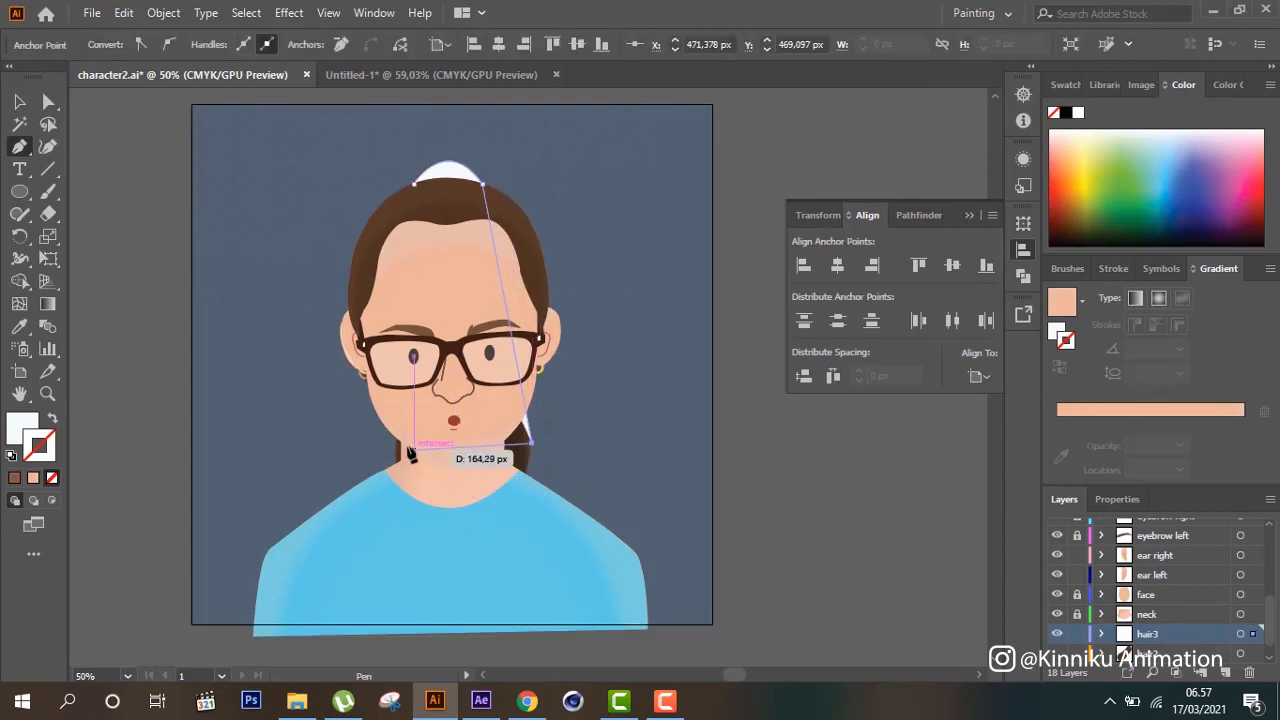
pyautogui.moveTo(398, 452); pyautogui.dragTo(282, 294)
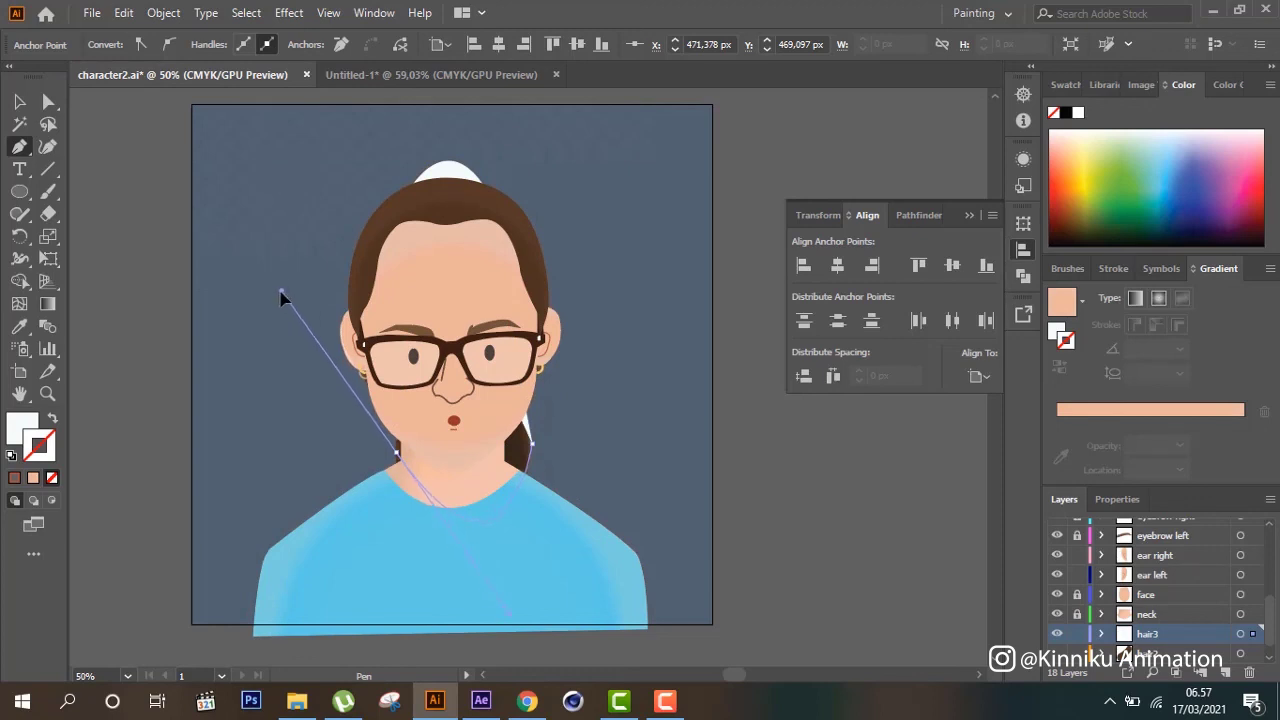
pyautogui.hotkey('ctrl', 'z')
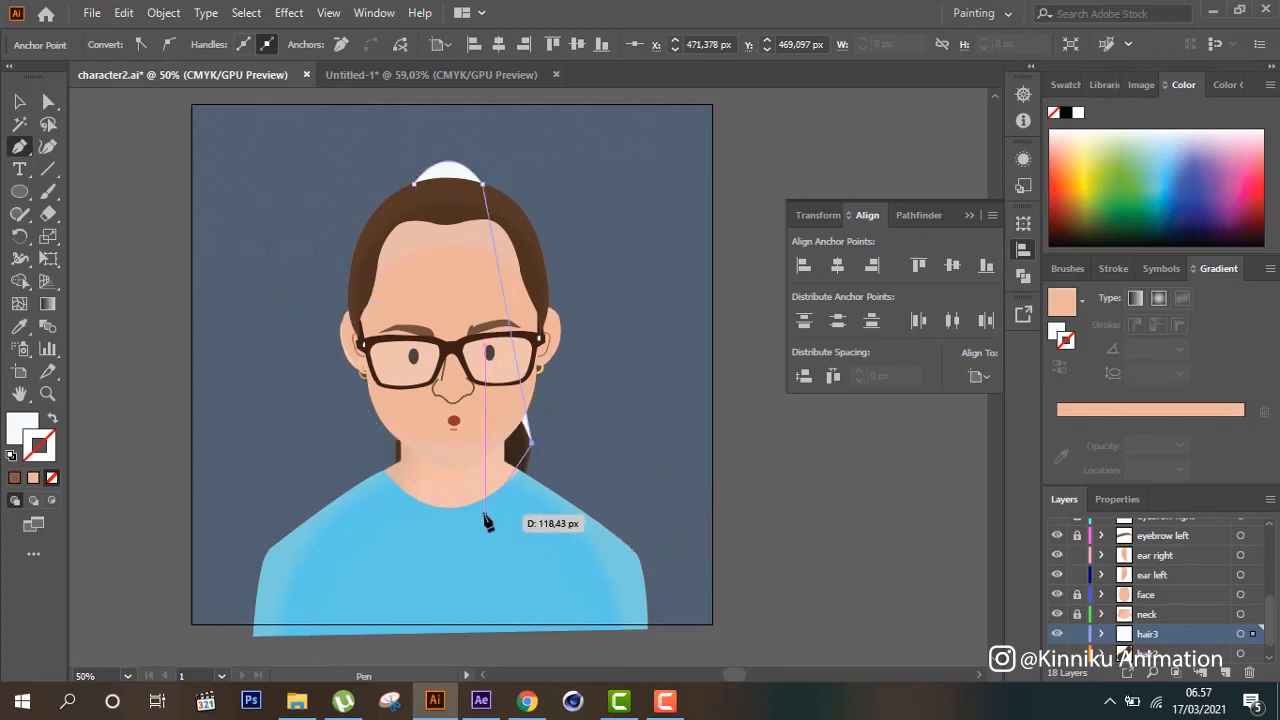
pyautogui.moveTo(485, 518)
pyautogui.mouseDown()
pyautogui.moveTo(447, 532)
pyautogui.moveTo(352, 374)
pyautogui.mouseUp()
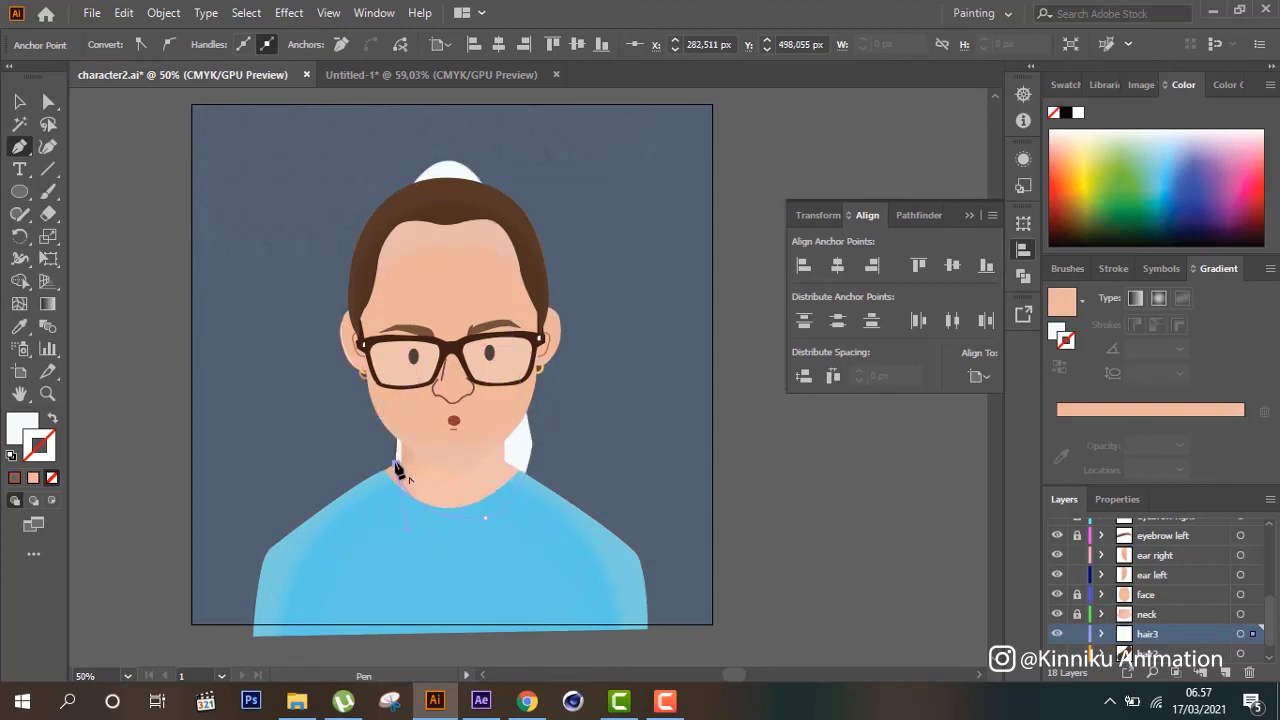
pyautogui.moveTo(393, 443)
pyautogui.mouseDown()
pyautogui.moveTo(375, 385)
pyautogui.moveTo(405, 225)
pyautogui.moveTo(446, 133)
pyautogui.mouseUp()
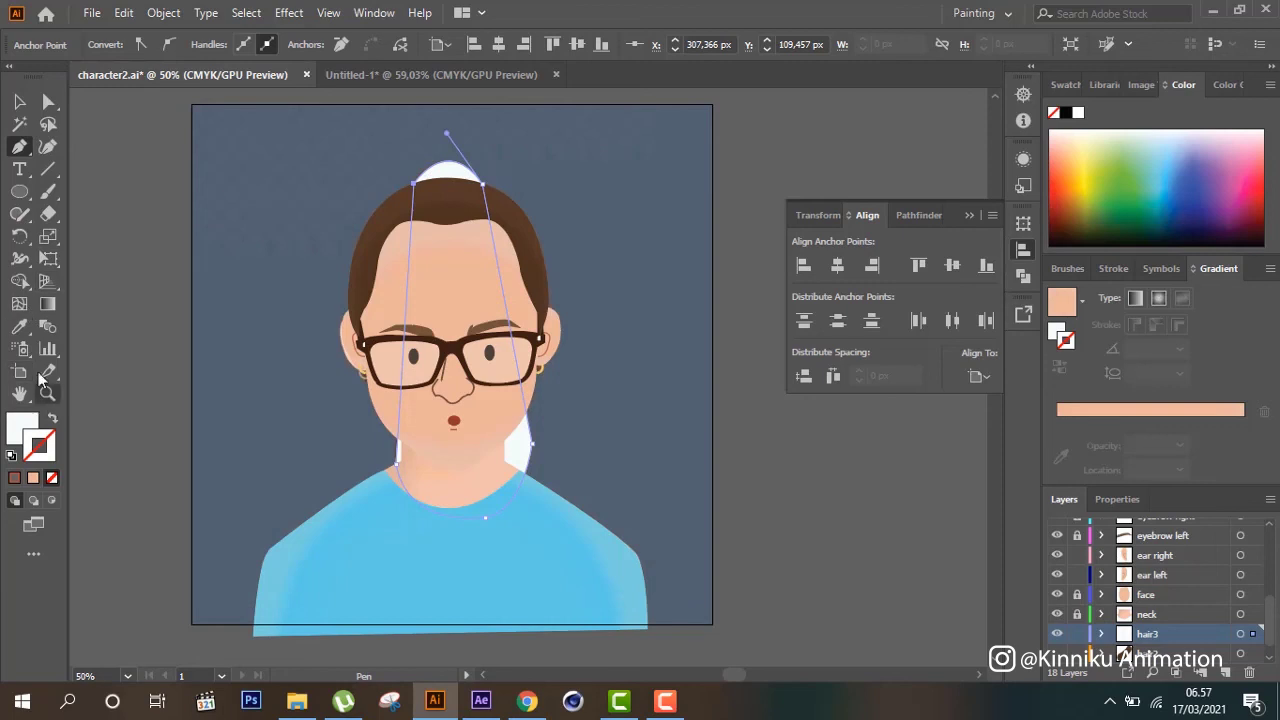
# Fill the new hair shape with the hair's brown using the Eyedropper
pyautogui.click(19, 326)
pyautogui.click(522, 236)
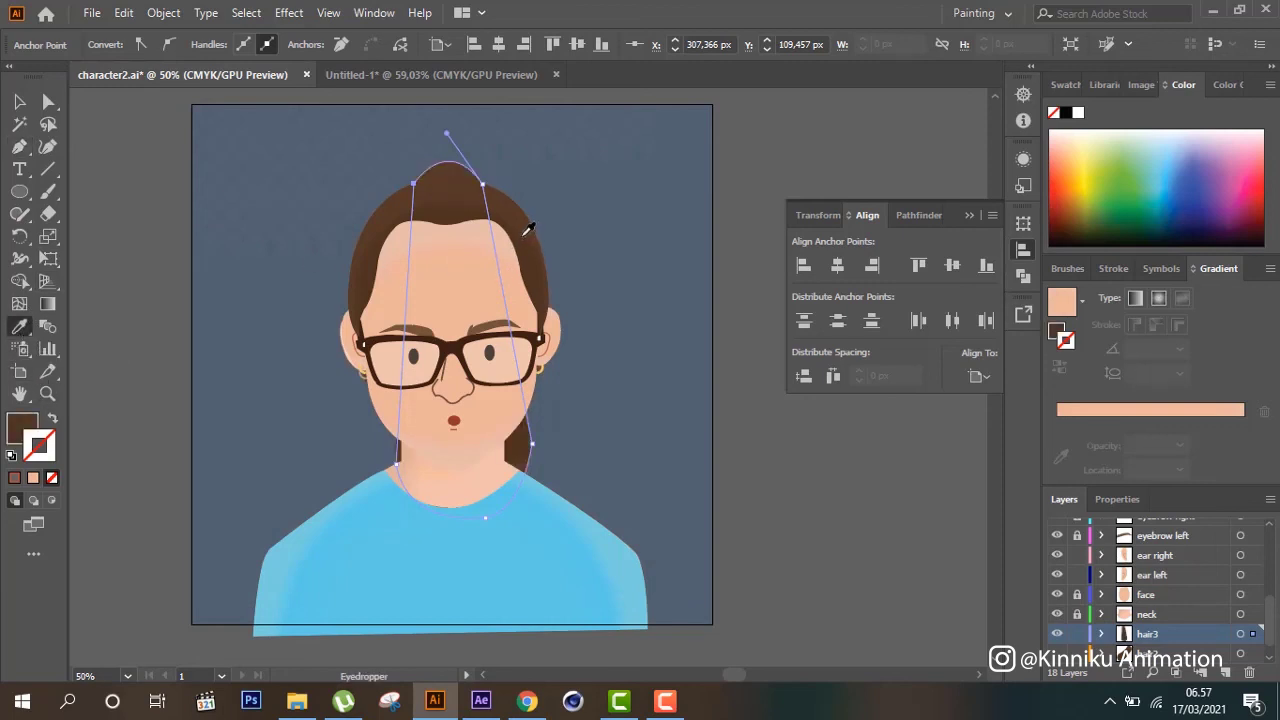
pyautogui.click(20, 104)
pyautogui.click(246, 241)
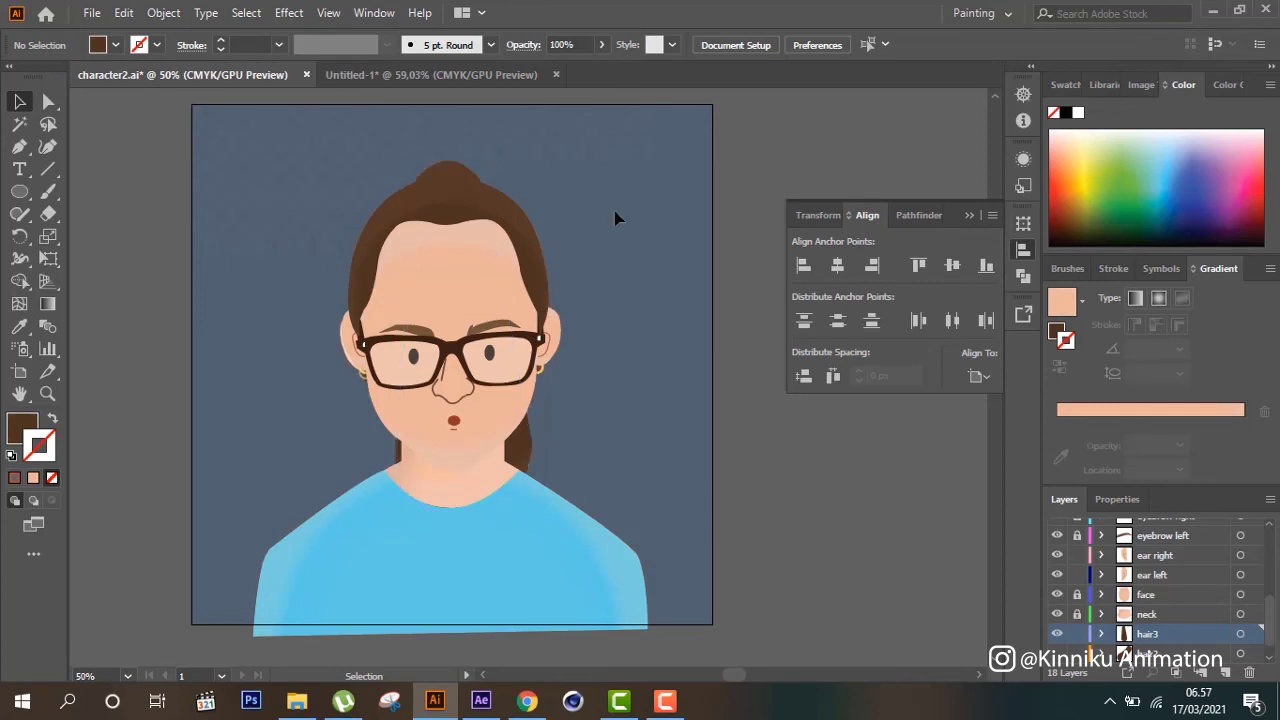
# Zoom to 100% and select the hair-top shape with the Gradient tool
pyautogui.hotkey('ctrl', '+')
pyautogui.hotkey('ctrl', '+')
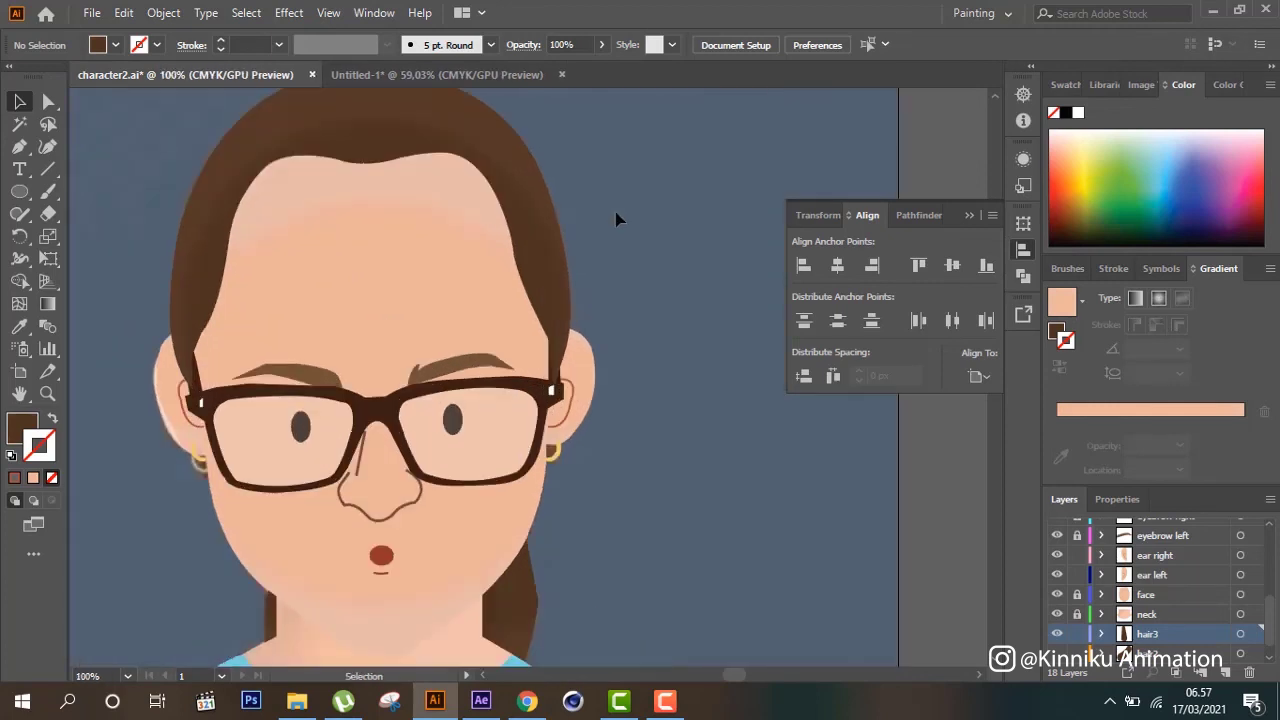
pyautogui.scroll(3, 630, 270)
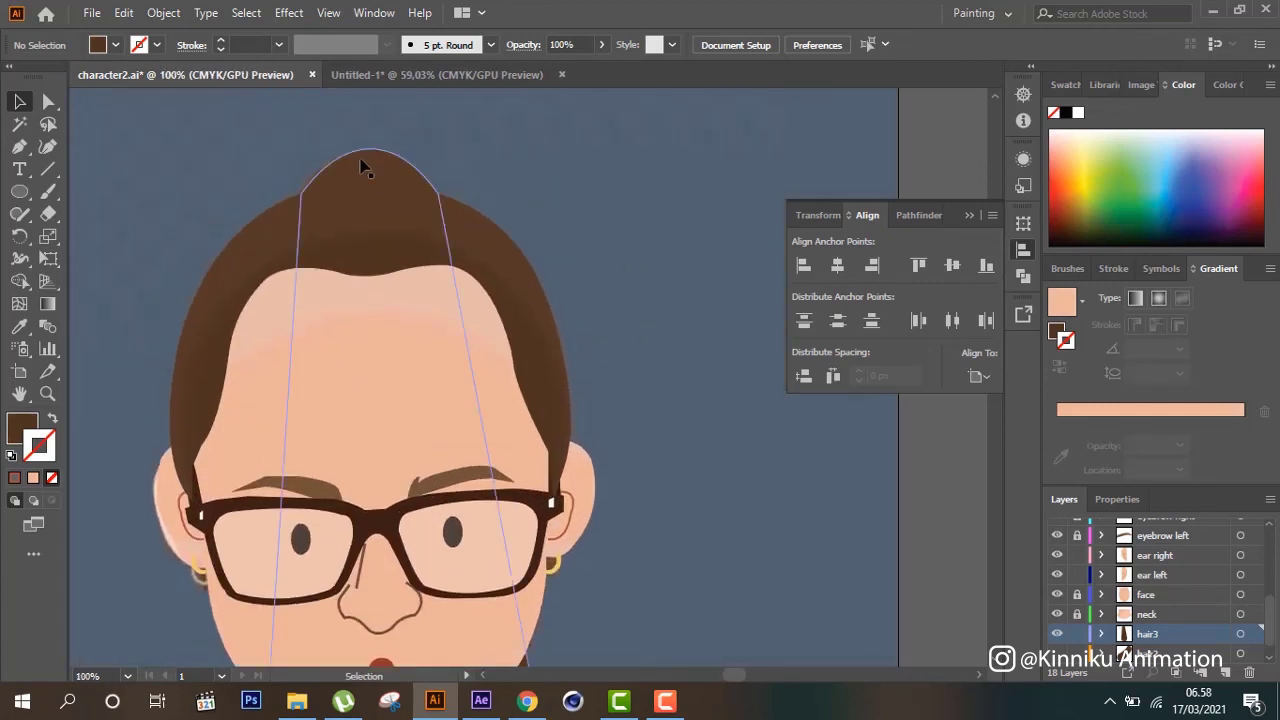
pyautogui.click(366, 162)
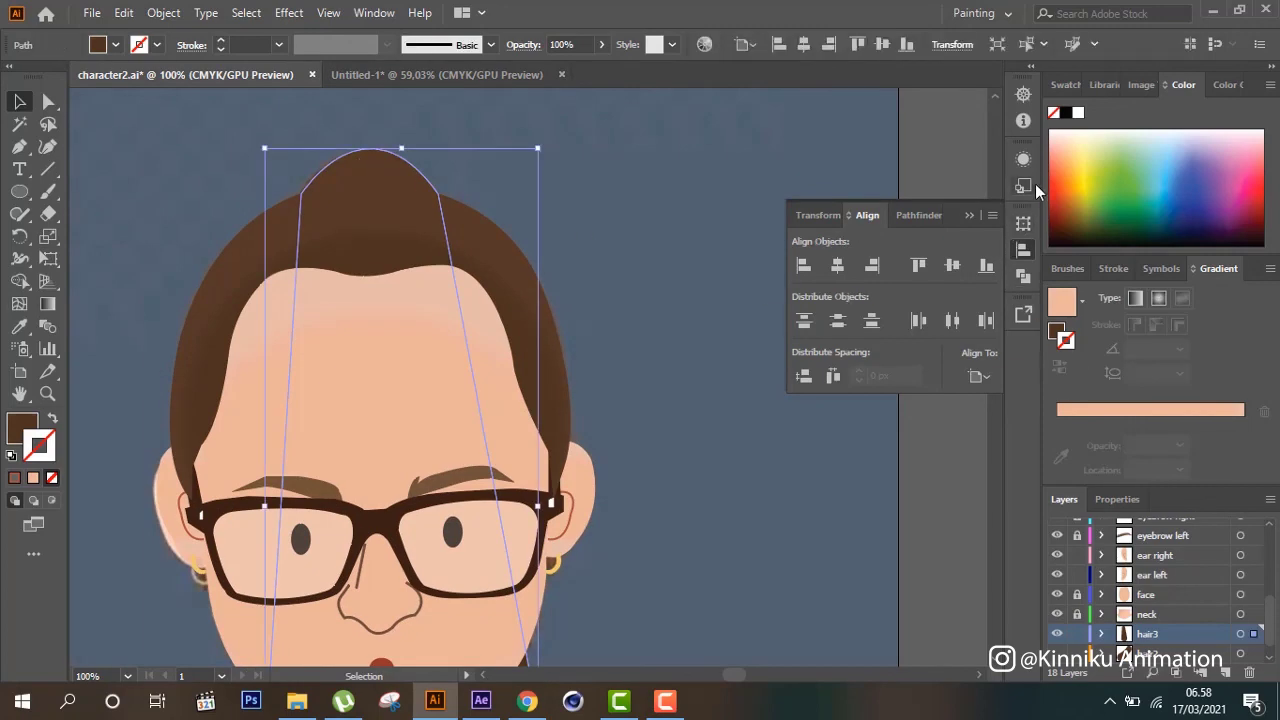
pyautogui.click(48, 304)
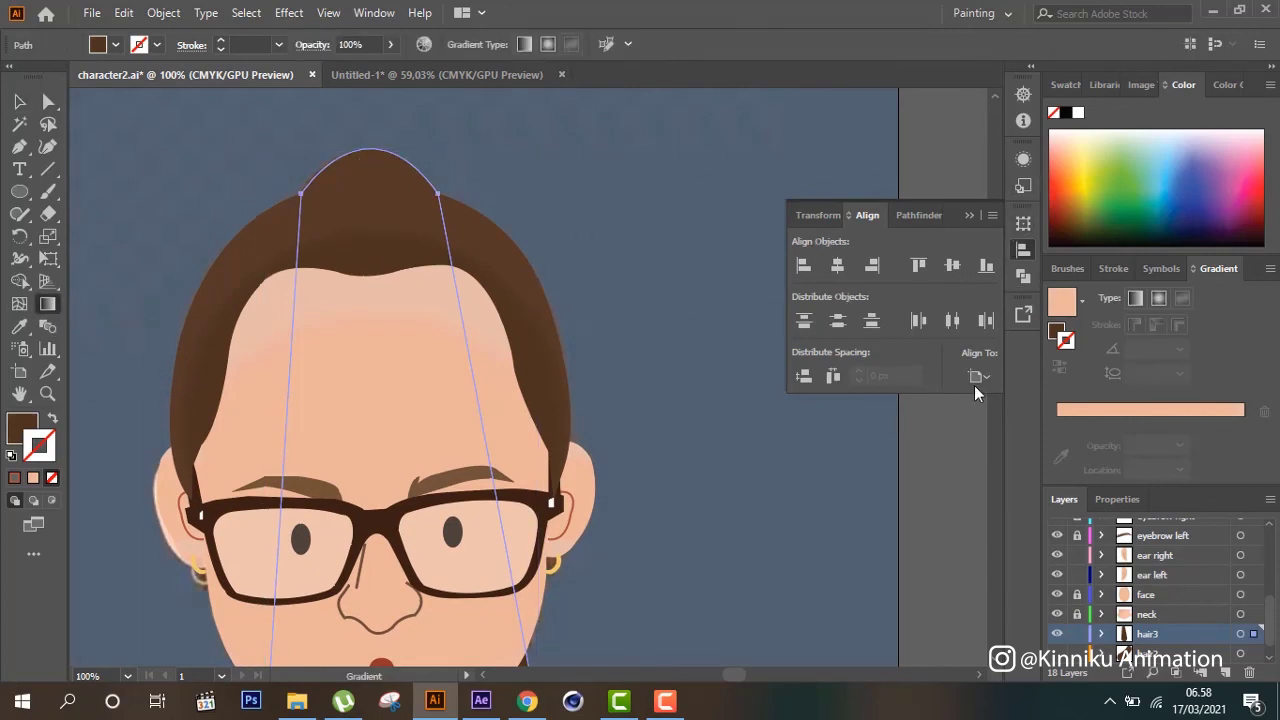
# Close the Align panel and toggle the Gradient panel back on from the Window menu
pyautogui.click(376, 12)
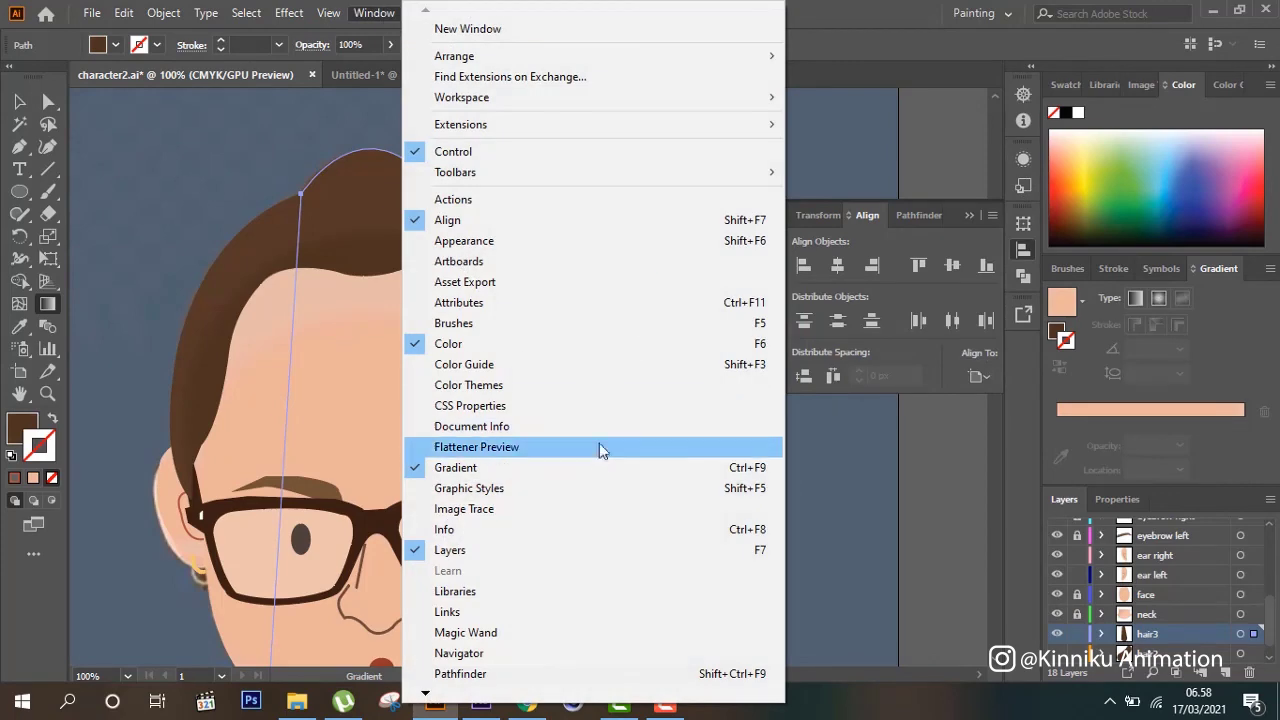
pyautogui.click(1022, 250)
pyautogui.click(375, 14)
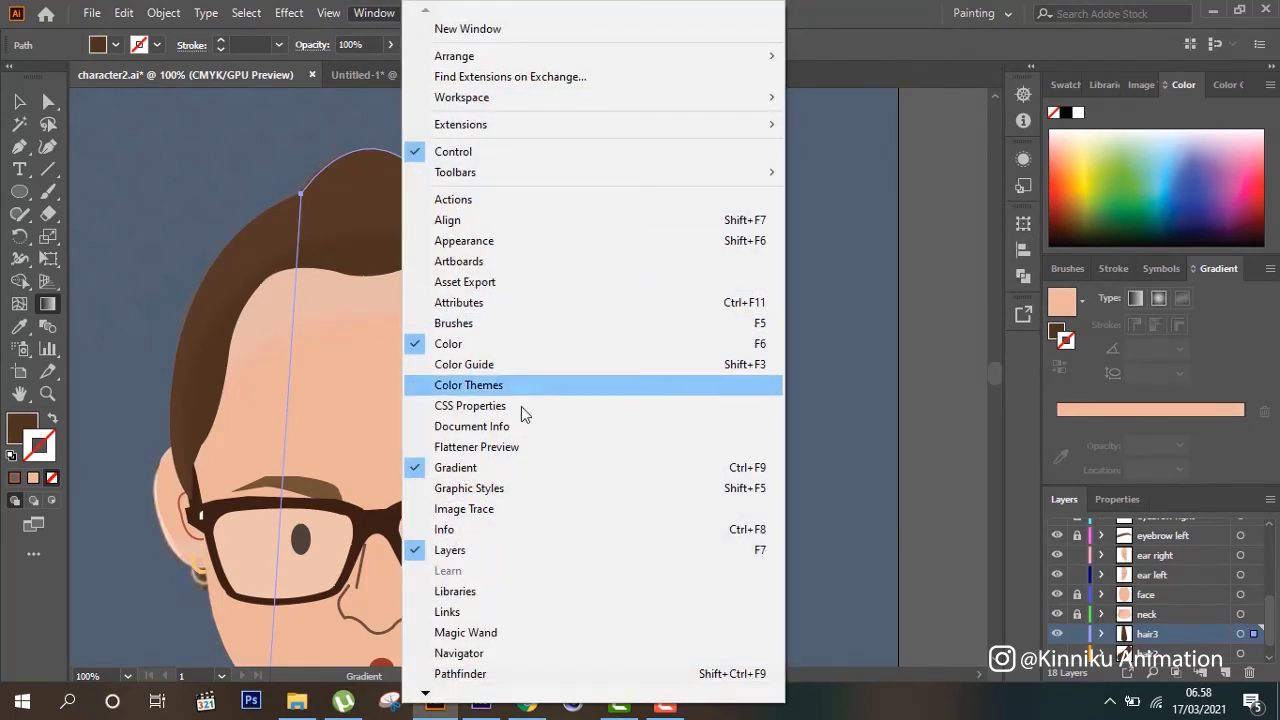
pyautogui.click(523, 467)
pyautogui.click(373, 13)
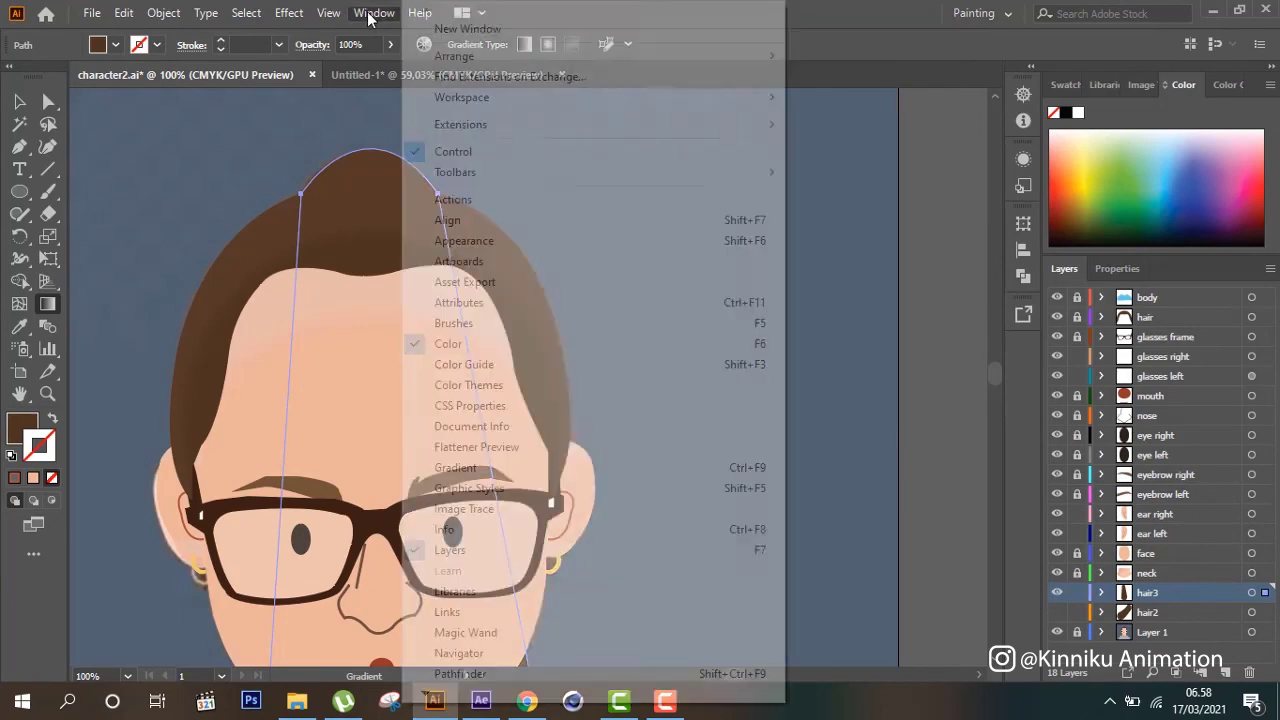
pyautogui.click(498, 470)
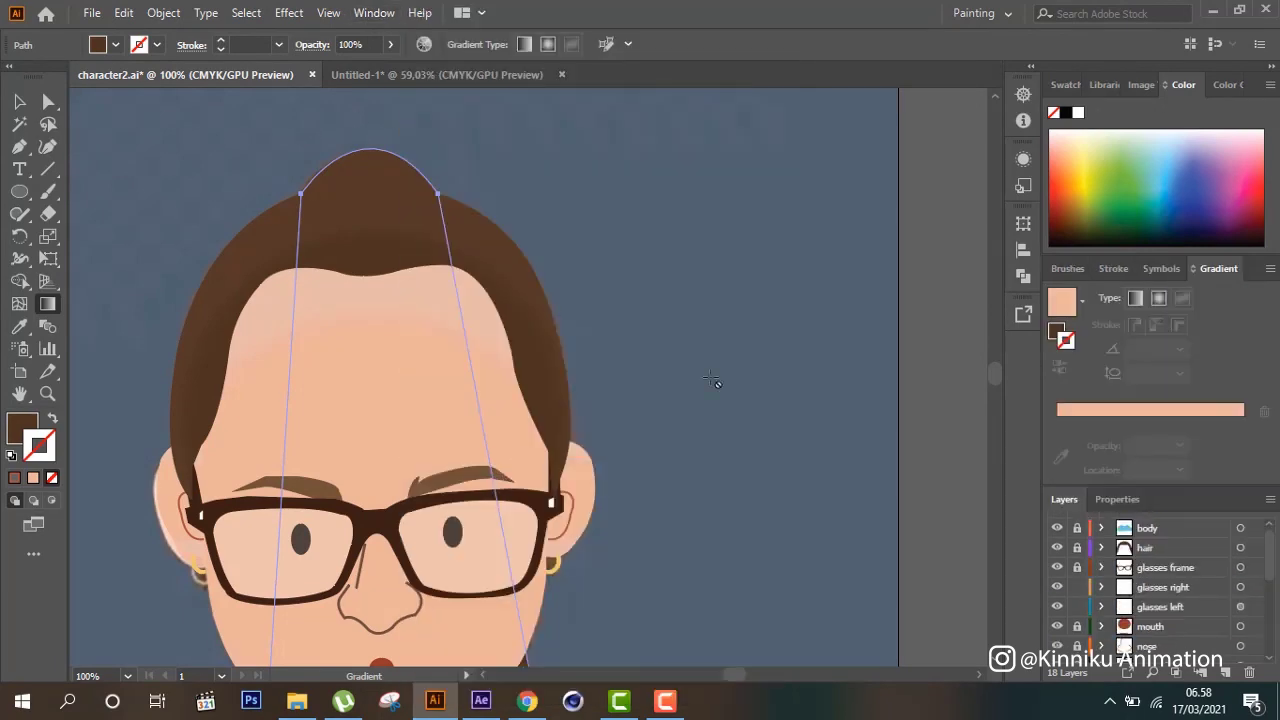
# Copy the hair's gradient styling onto the hair-top shape and remove its outline
pyautogui.click(19, 326)
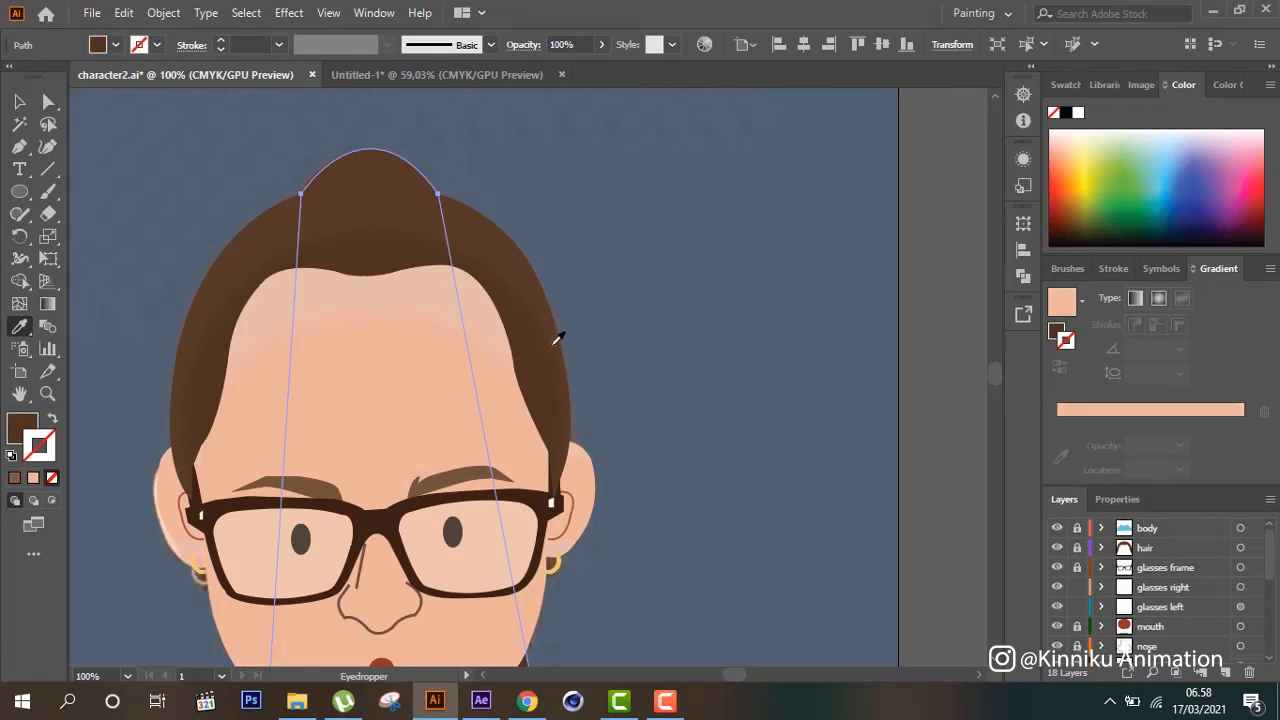
pyautogui.click(1175, 414)
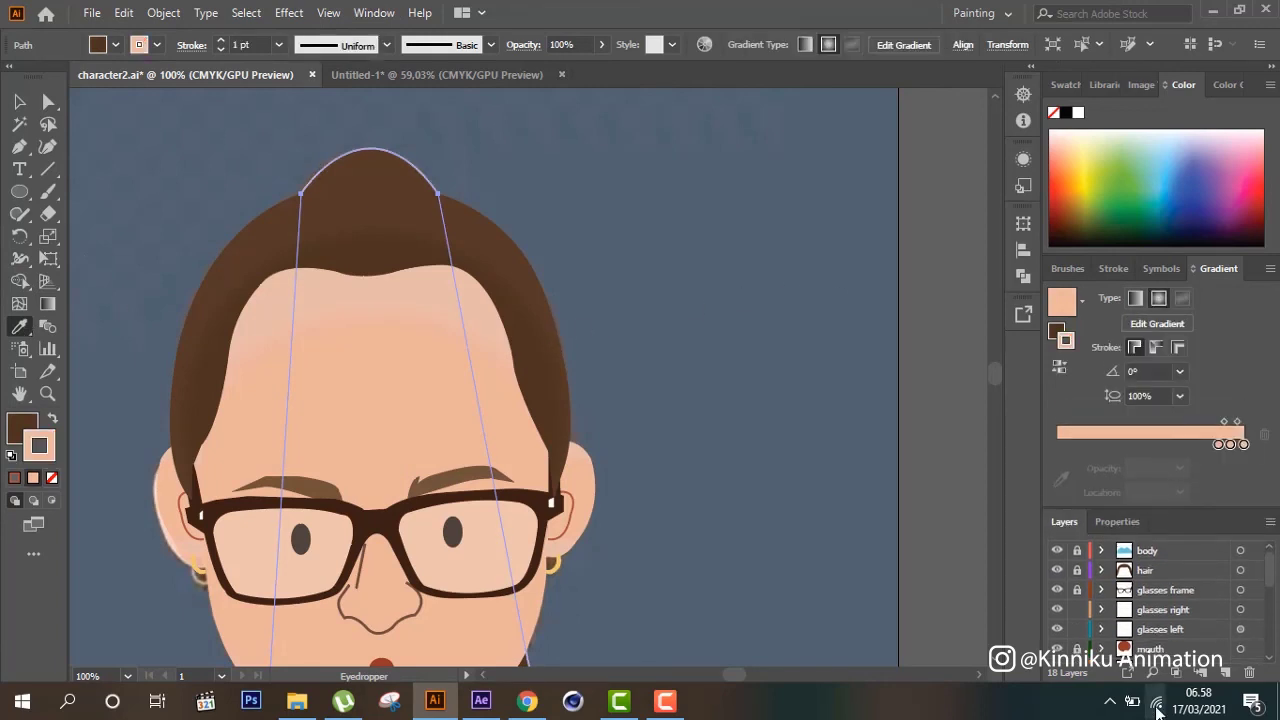
pyautogui.click(20, 102)
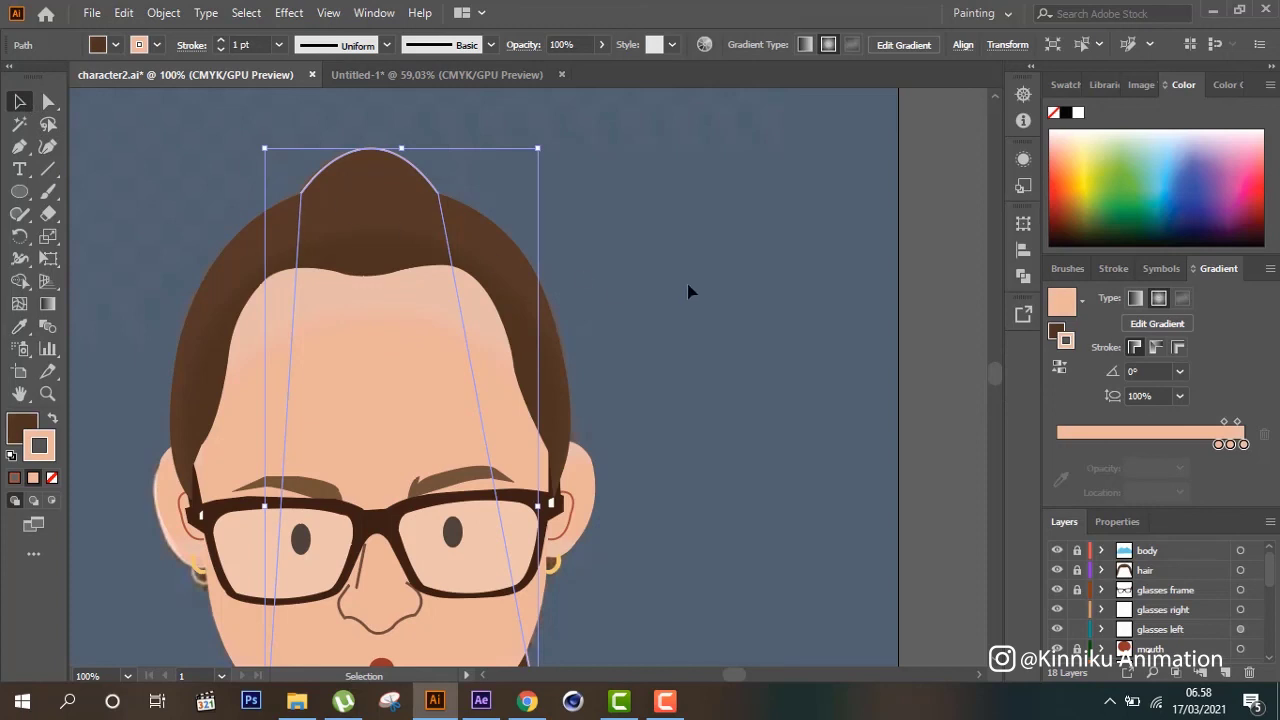
pyautogui.click(53, 420)
pyautogui.click(54, 420)
pyautogui.click(51, 482)
pyautogui.click(118, 179)
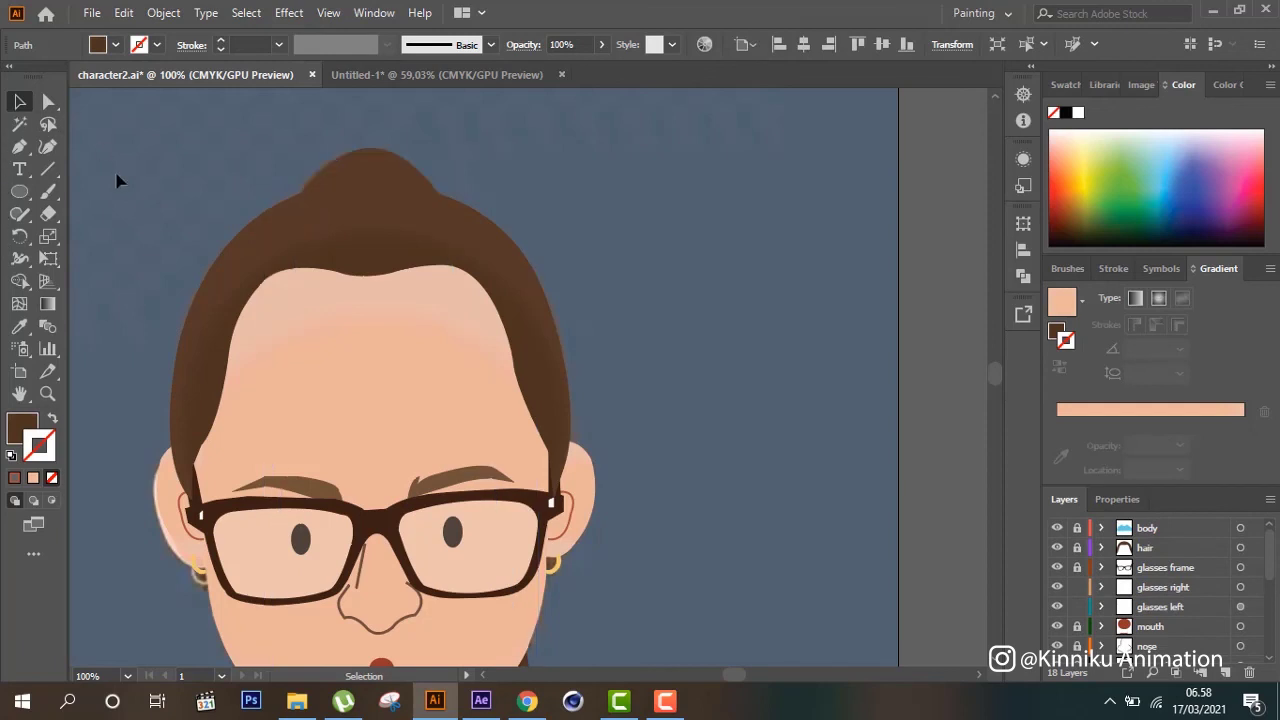
# Apply a brown gradient to the hair top, trying end-stop swatches before settling on dark brown
pyautogui.click(399, 176)
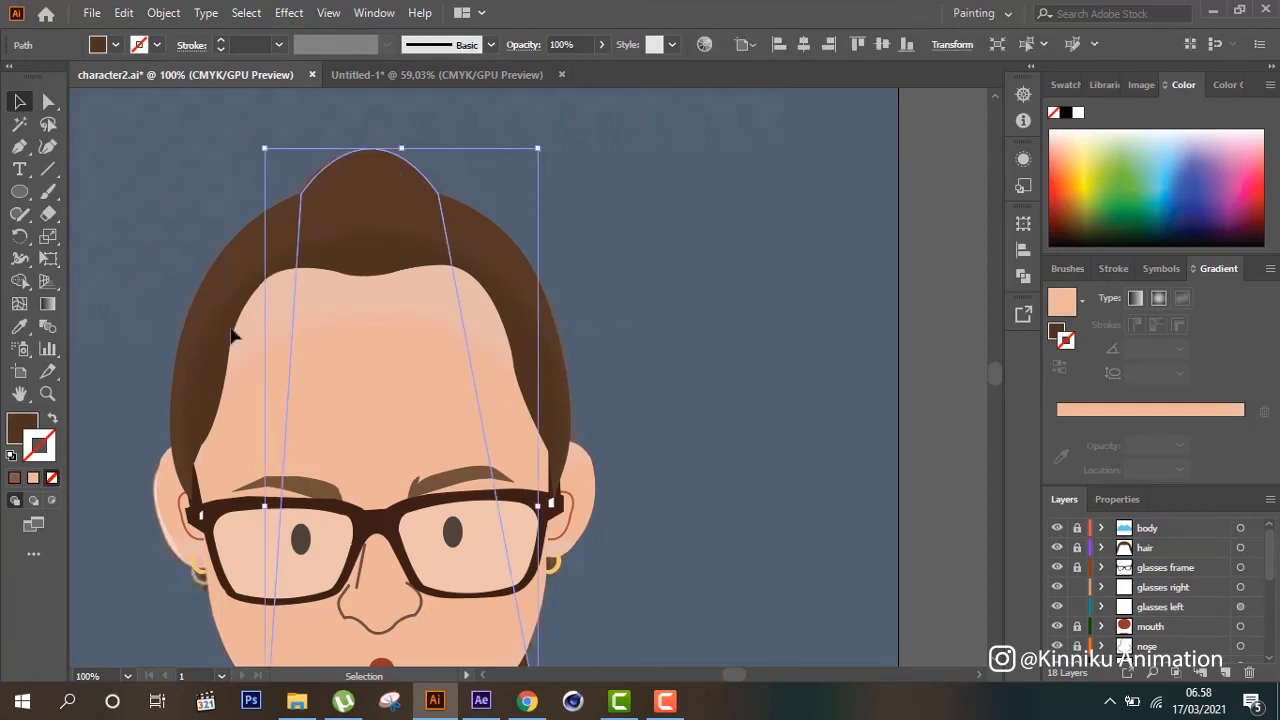
pyautogui.click(1062, 300)
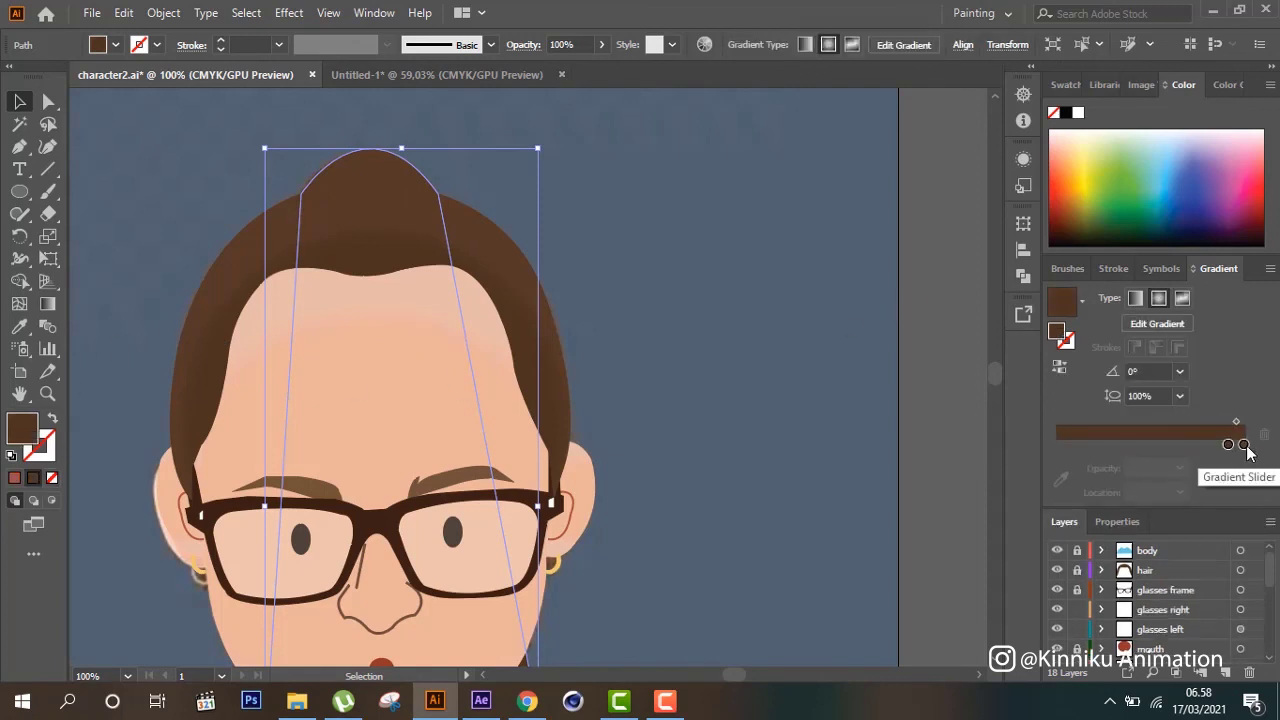
pyautogui.doubleClick(1244, 446)
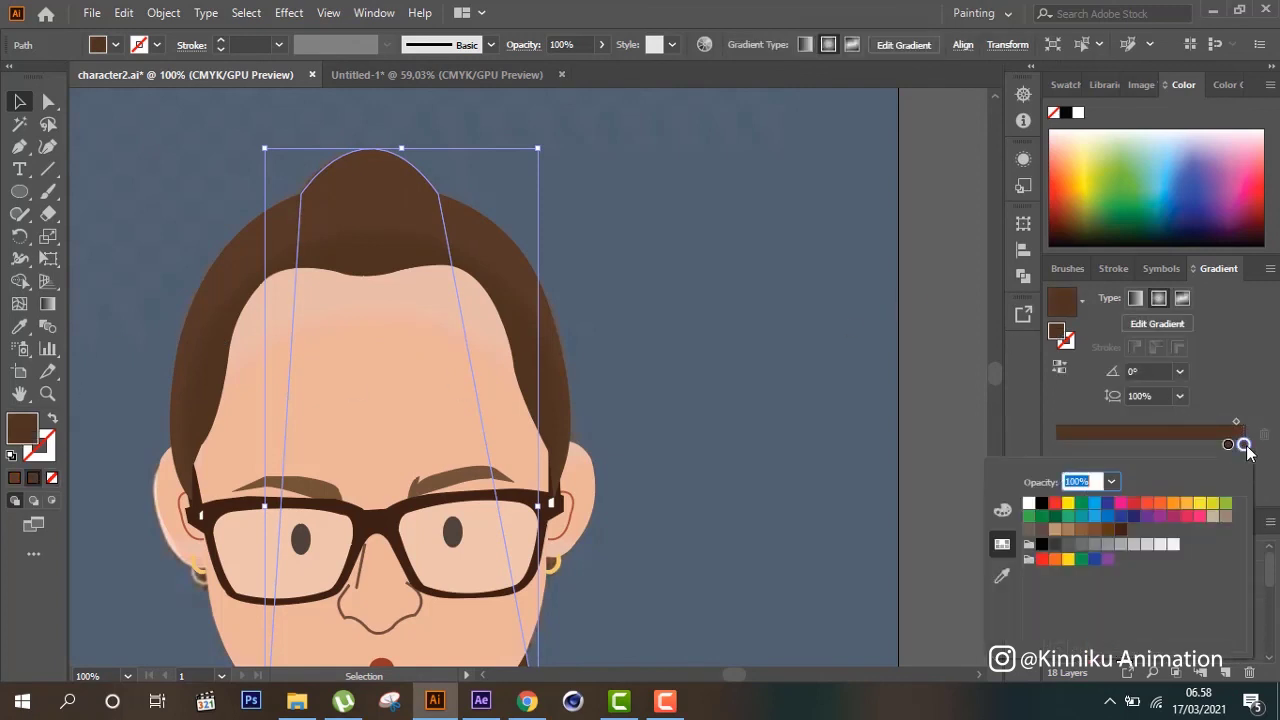
pyautogui.click(1119, 530)
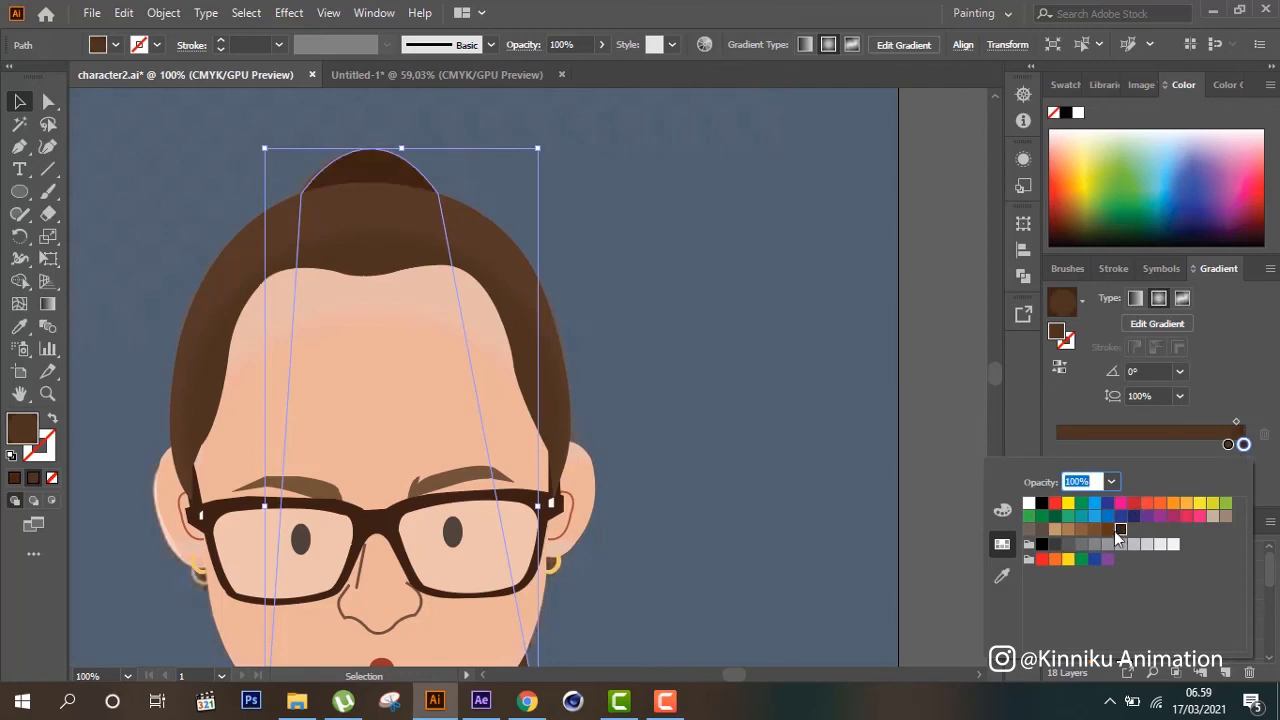
pyautogui.click(1107, 529)
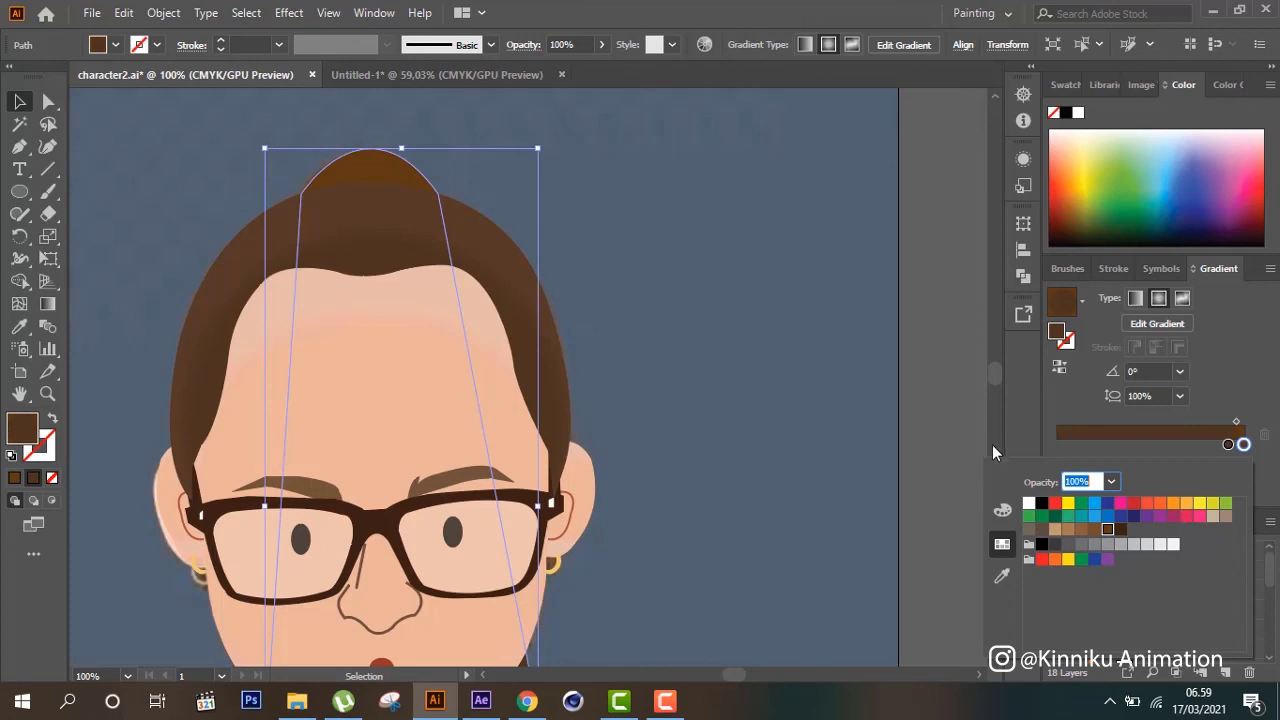
pyautogui.click(1072, 529)
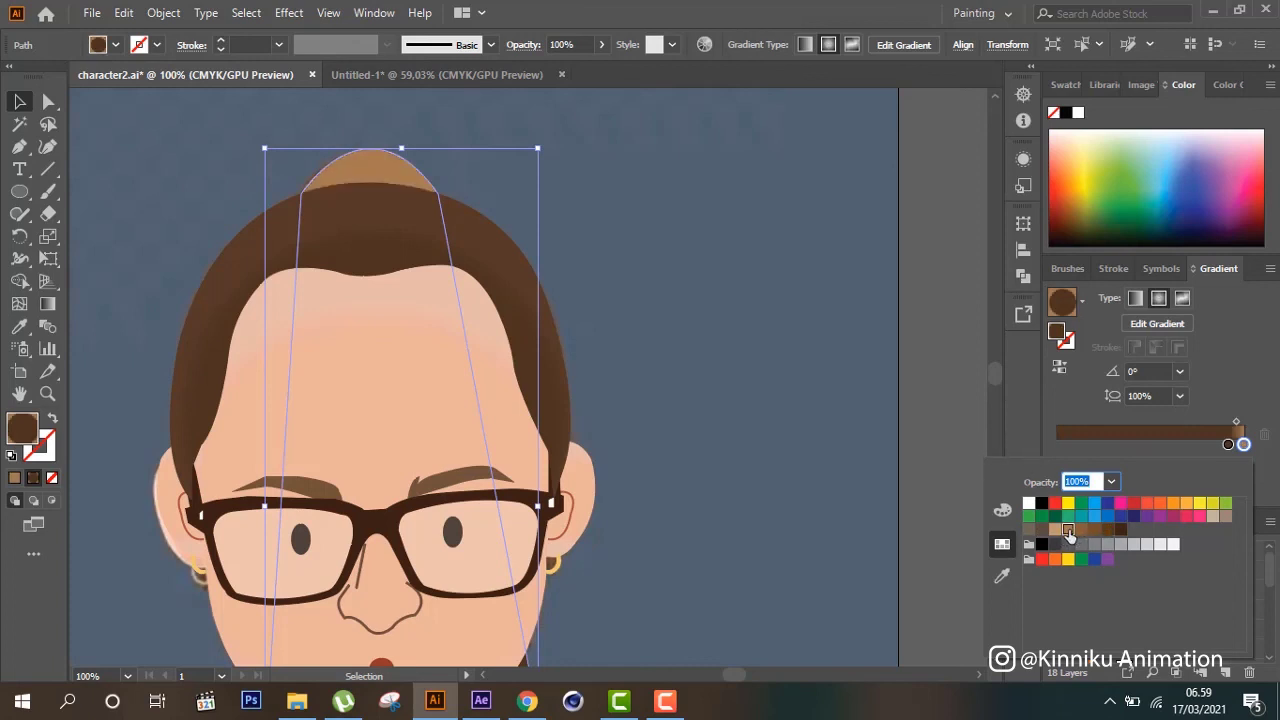
pyautogui.click(1120, 531)
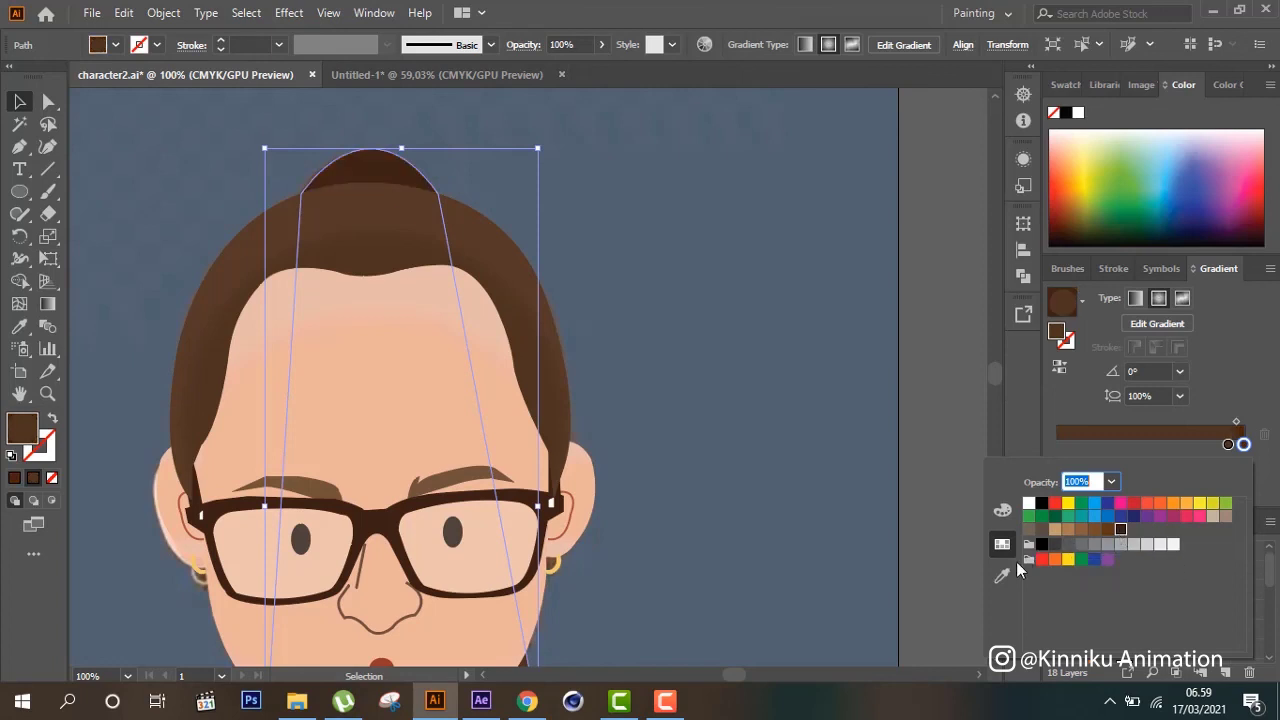
pyautogui.press('Escape')
# Set the gradient end stop in CMYK to C50 M70 Y80 K53, then deselect
pyautogui.click(1243, 443)
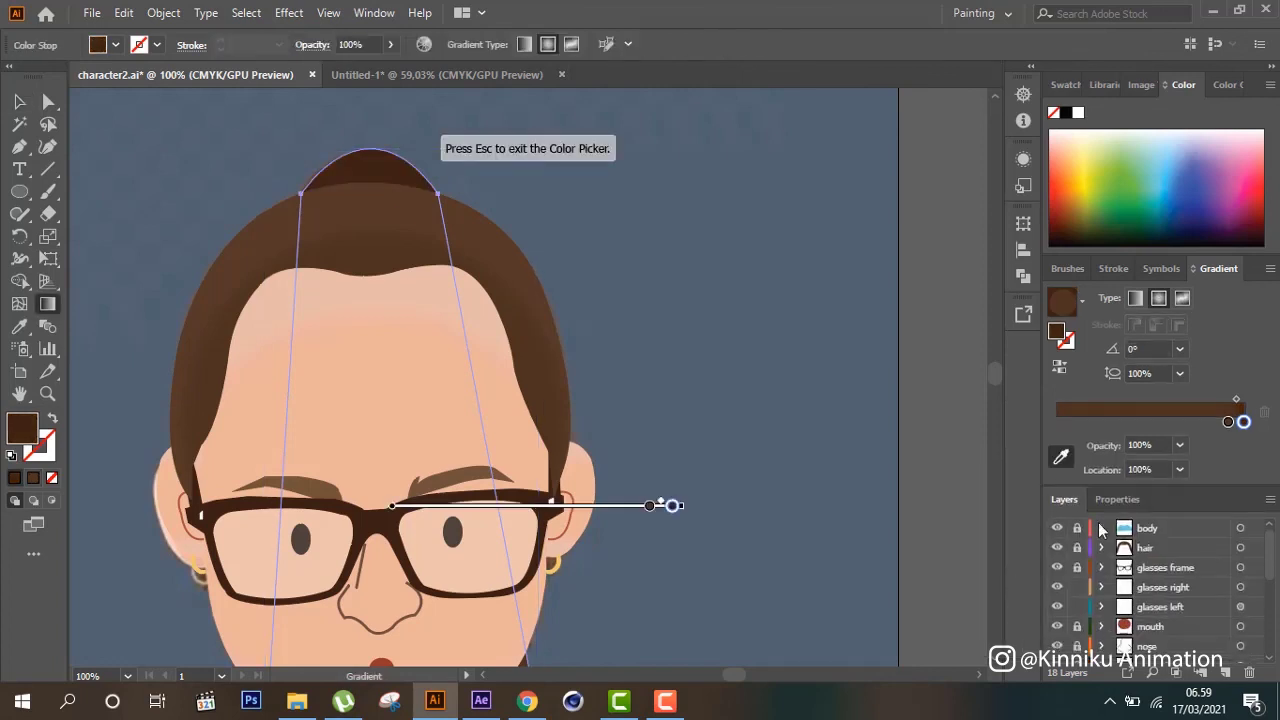
pyautogui.doubleClick(1243, 421)
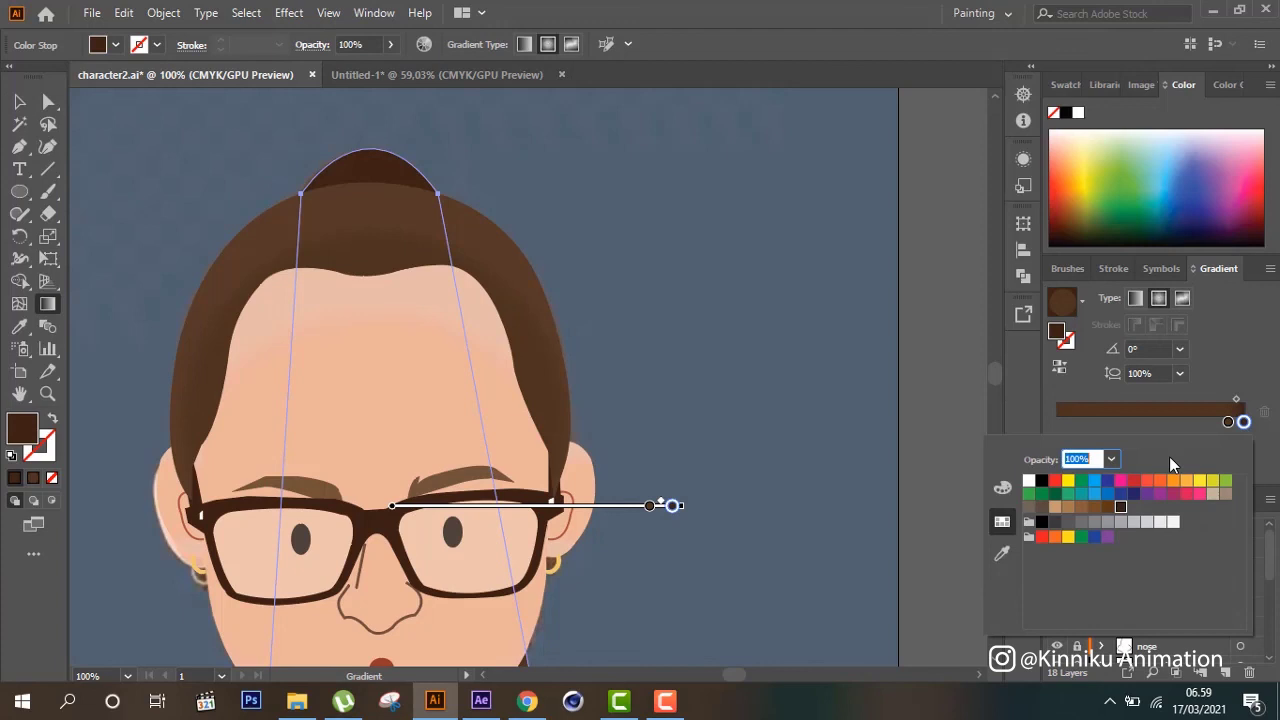
pyautogui.click(1003, 488)
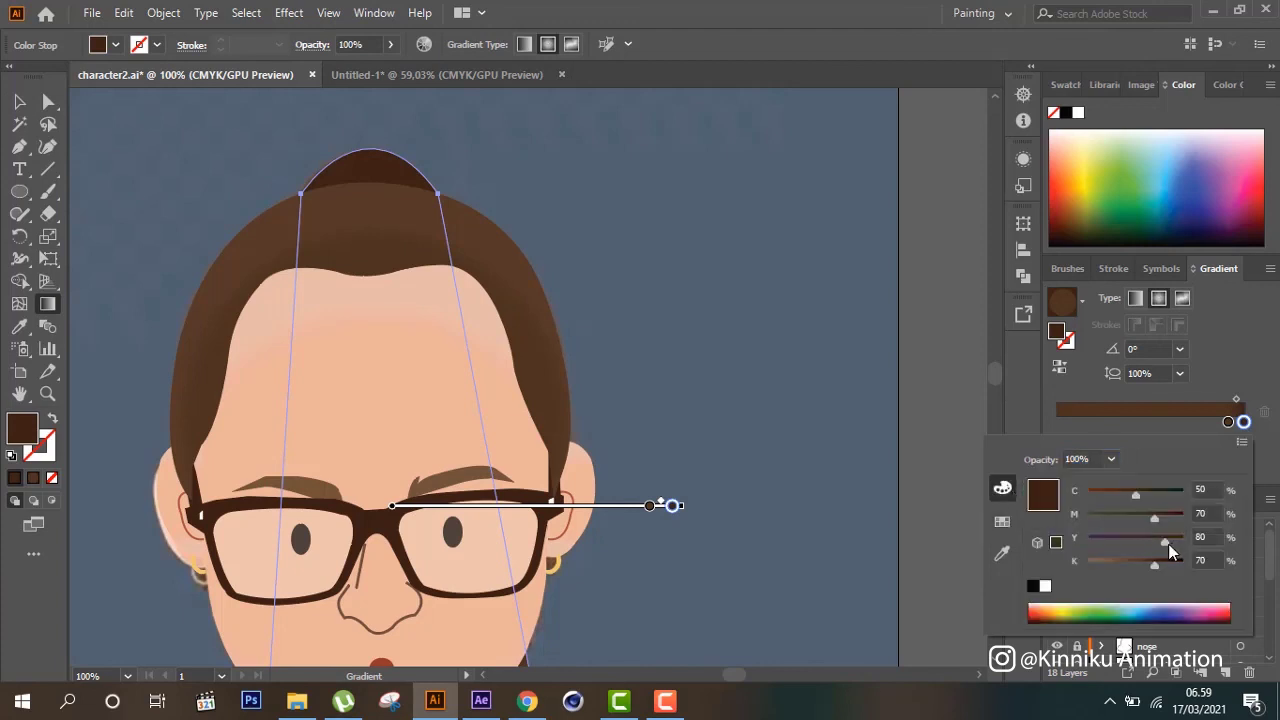
pyautogui.moveTo(1155, 563); pyautogui.dragTo(1138, 567)
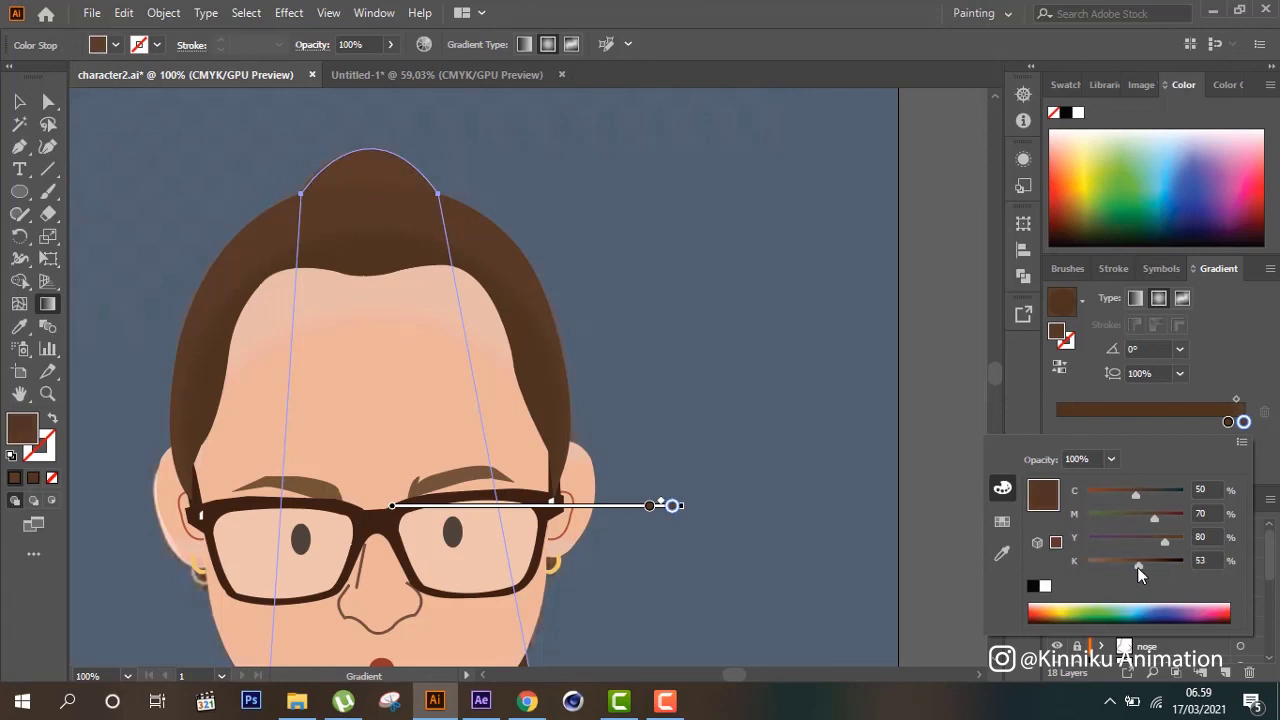
pyautogui.click(812, 408)
pyautogui.press('v')
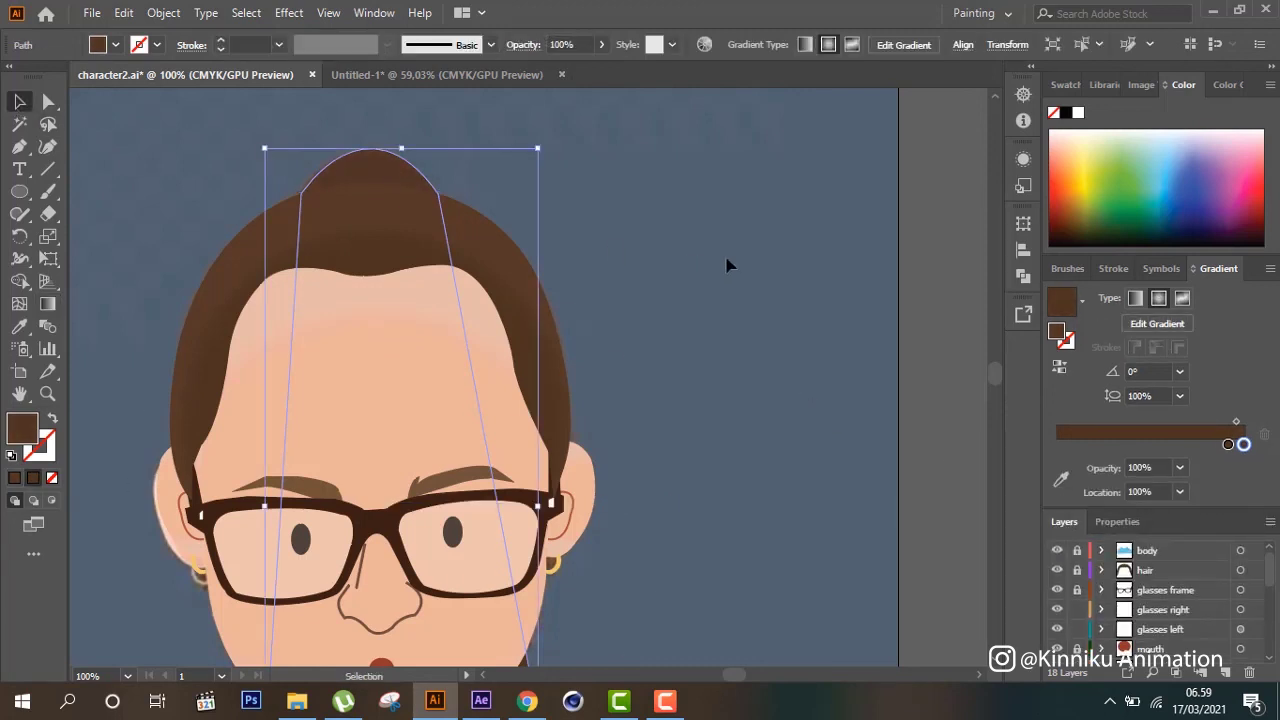
pyautogui.click(728, 265)
# Hide the blue-grey background layer and toggle eye and ear layers to locate the ear art
pyautogui.scroll(-2, 727, 265)
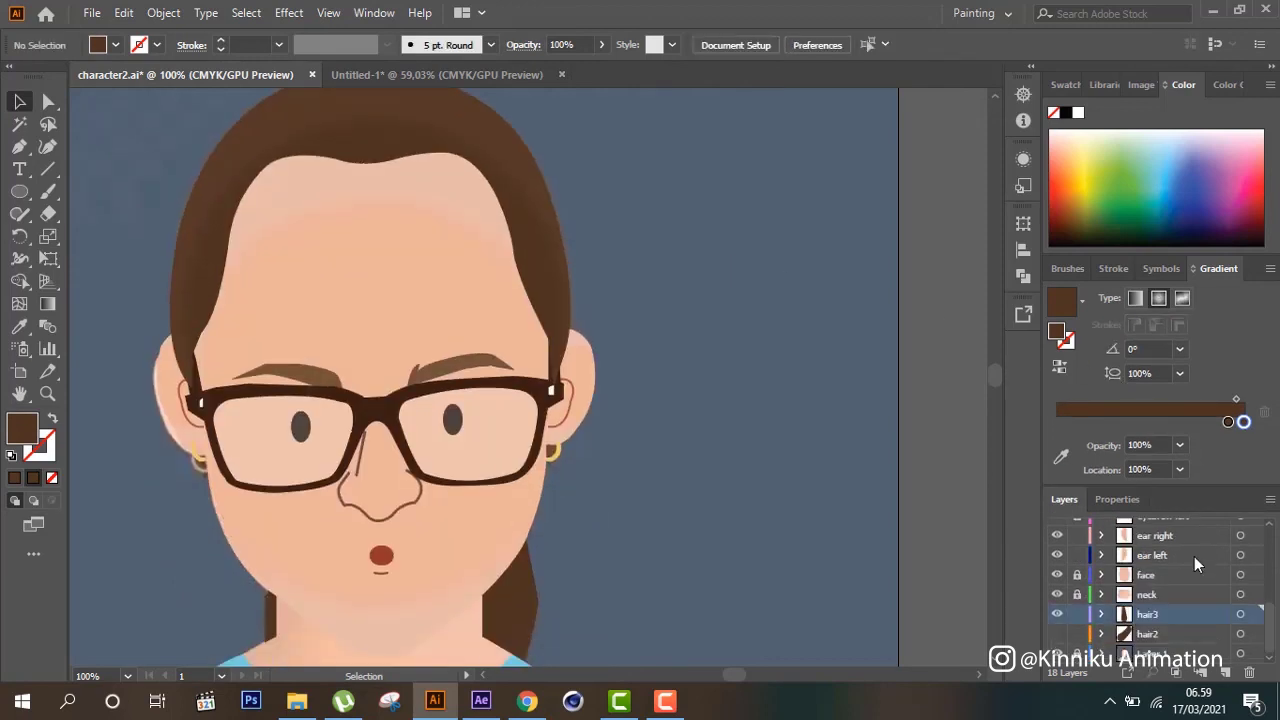
pyautogui.scroll(-3, 1150, 590)
pyautogui.click(1058, 654)
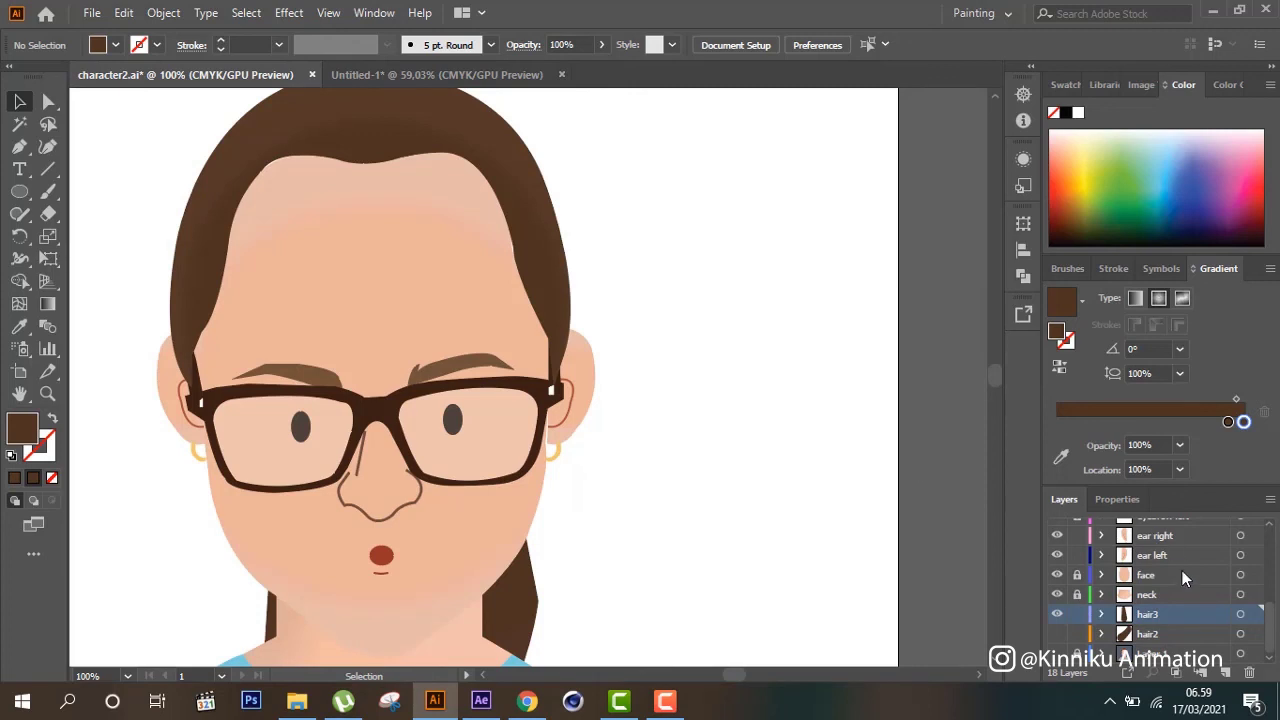
pyautogui.scroll(4, 1182, 578)
pyautogui.scroll(-3, 1104, 582)
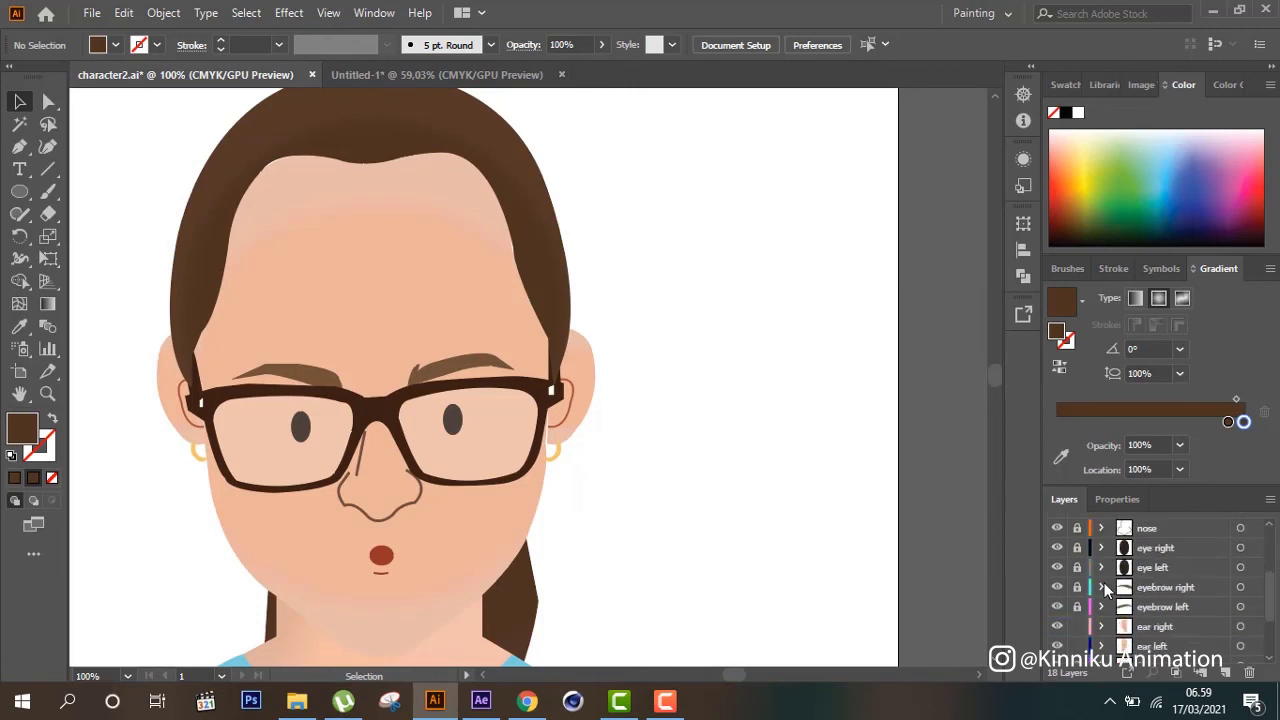
pyautogui.scroll(3, 1104, 582)
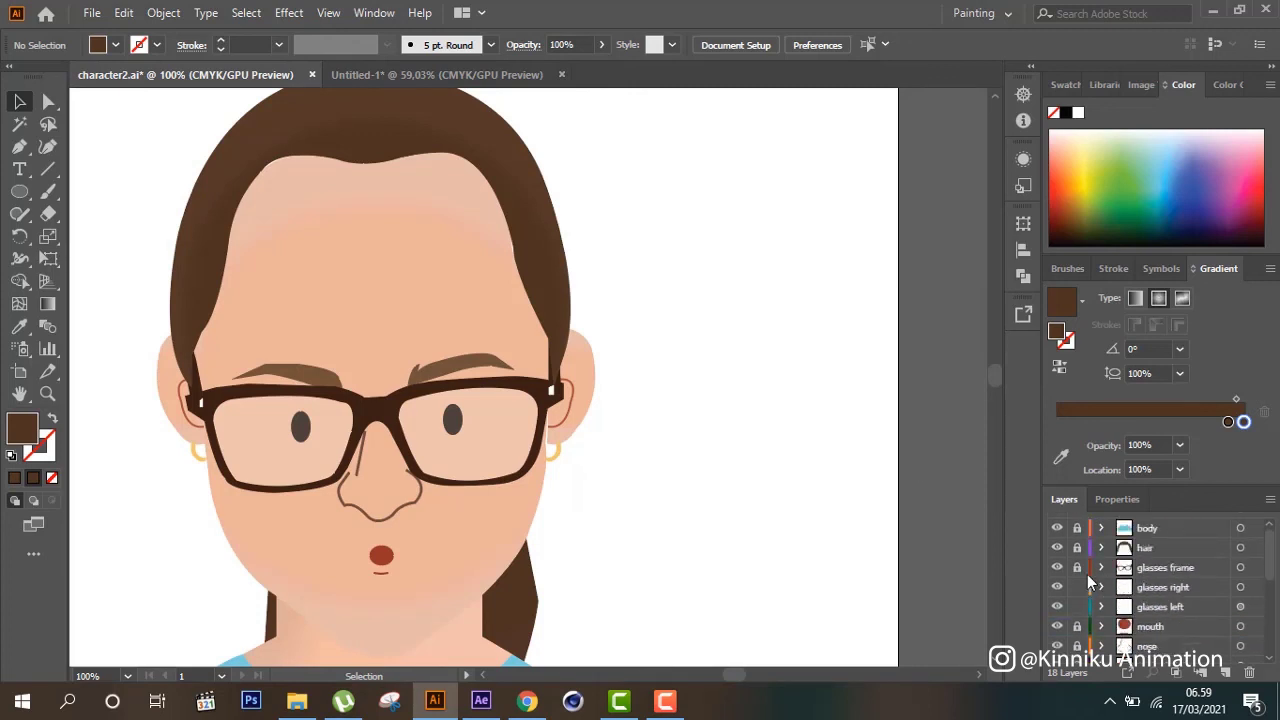
pyautogui.scroll(-3, 1087, 573)
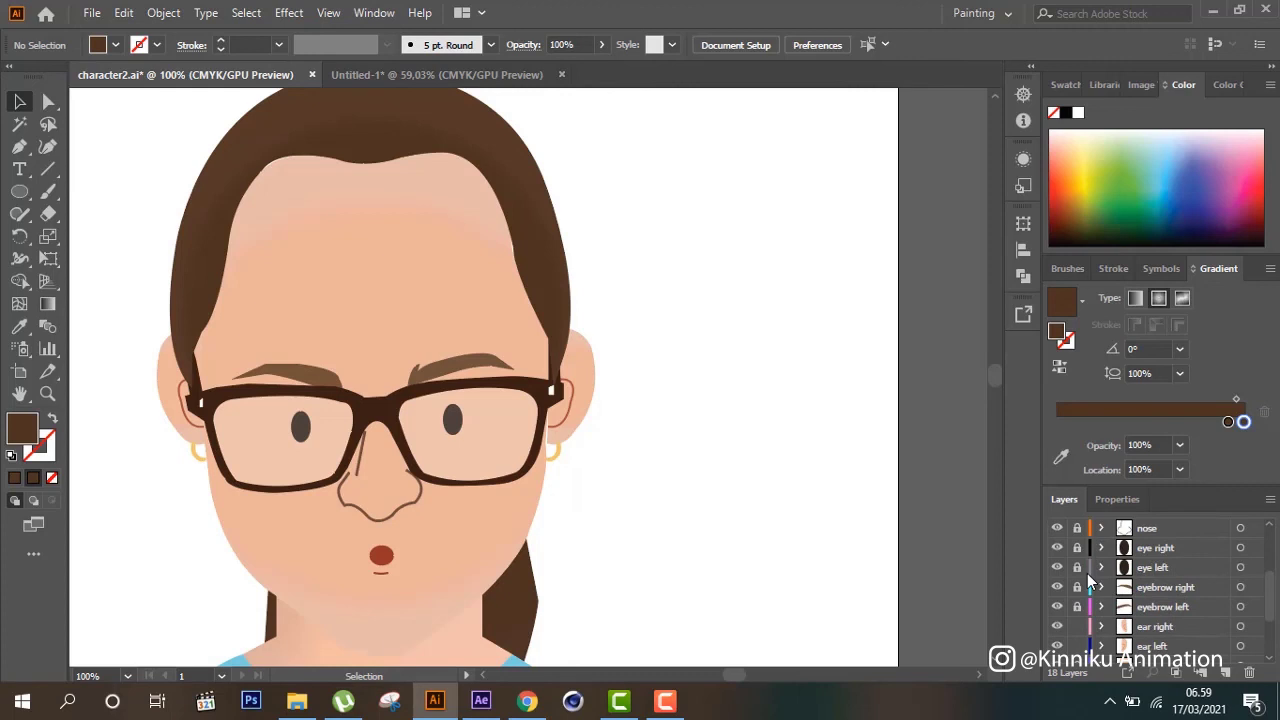
pyautogui.click(1057, 548)
pyautogui.scroll(2, 1057, 548)
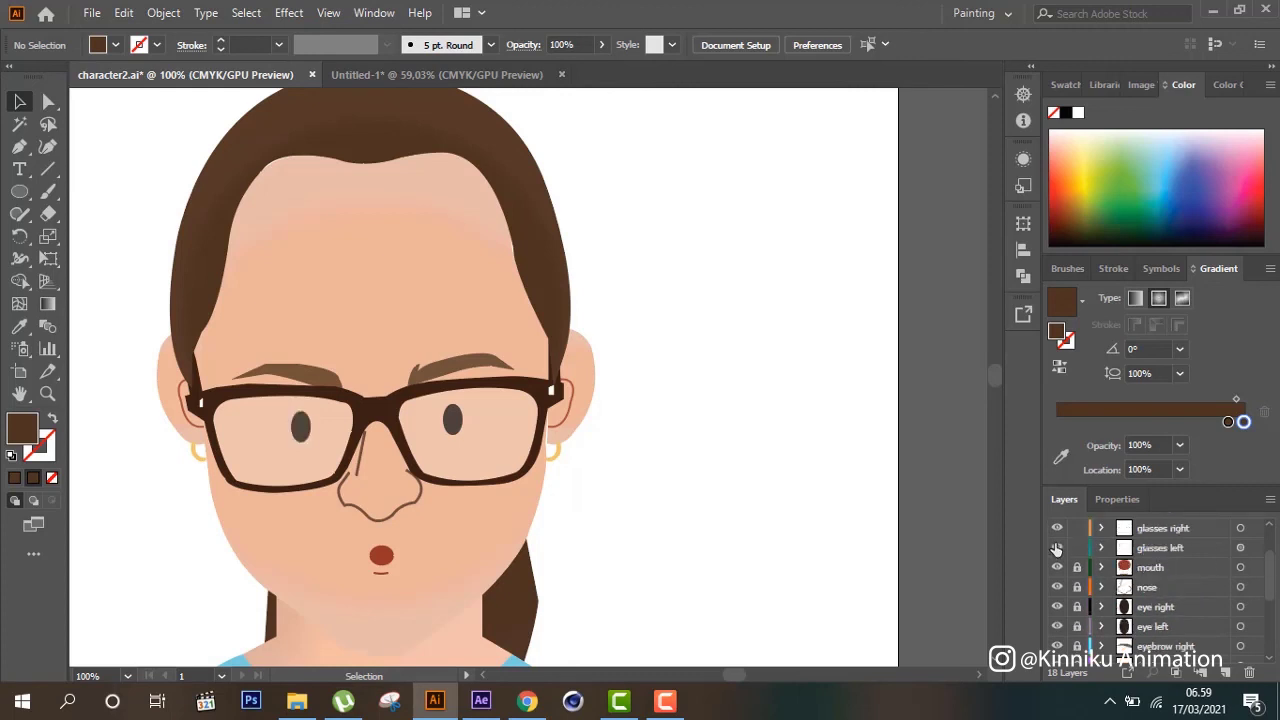
pyautogui.scroll(1, 1057, 548)
pyautogui.scroll(-4, 1056, 548)
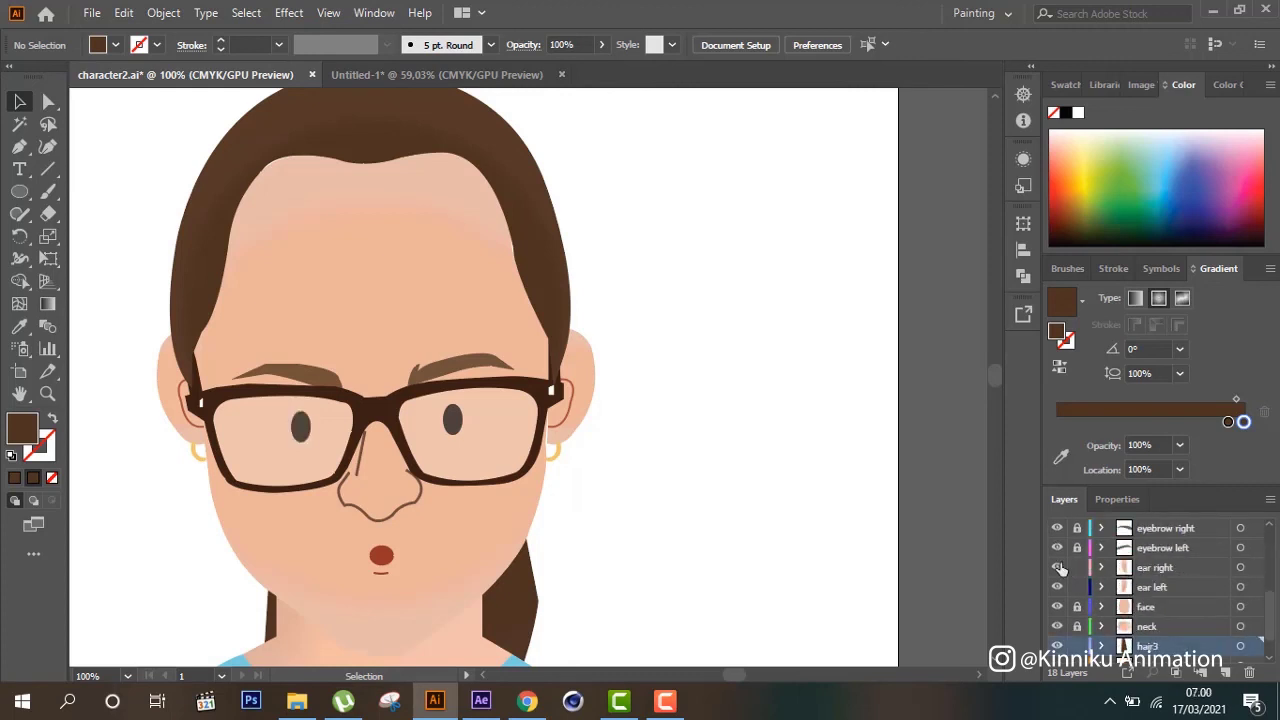
pyautogui.click(1057, 587)
pyautogui.click(1057, 587)
pyautogui.click(1240, 587)
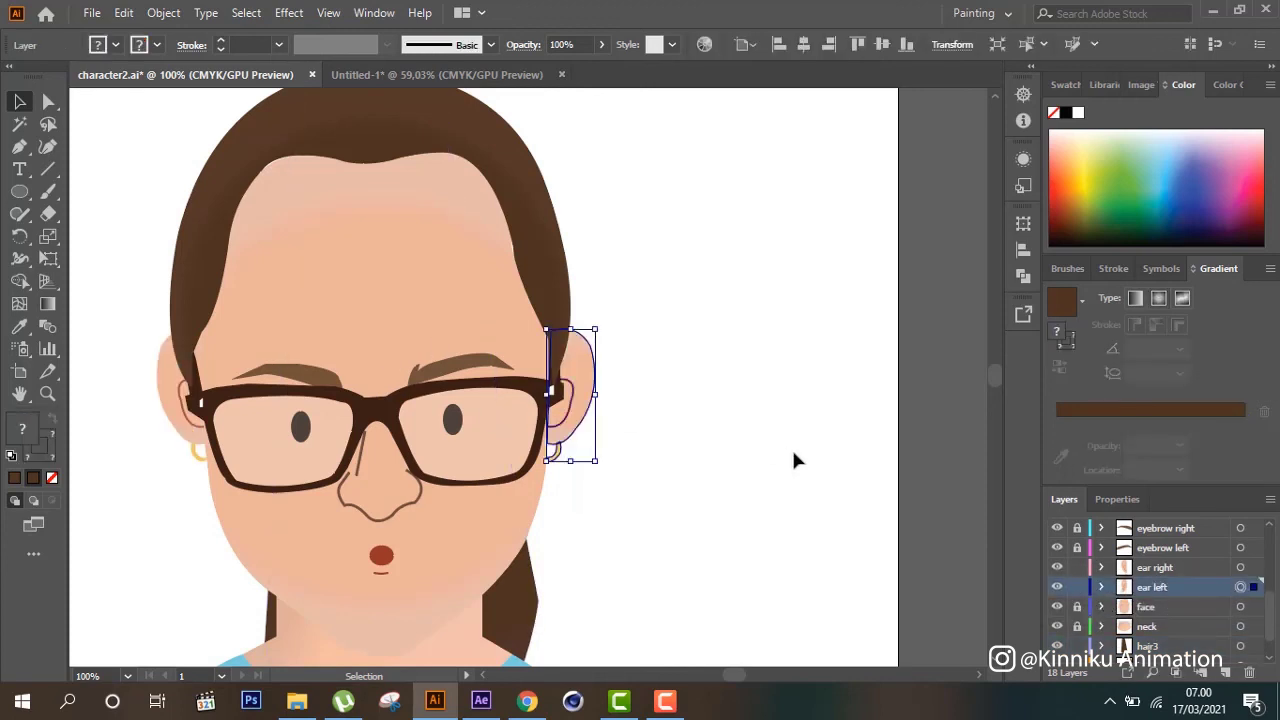
pyautogui.click(744, 447)
# Reshape the right-side ear outline and inner curve anchors, then zoom out to the whole character
pyautogui.press('z')
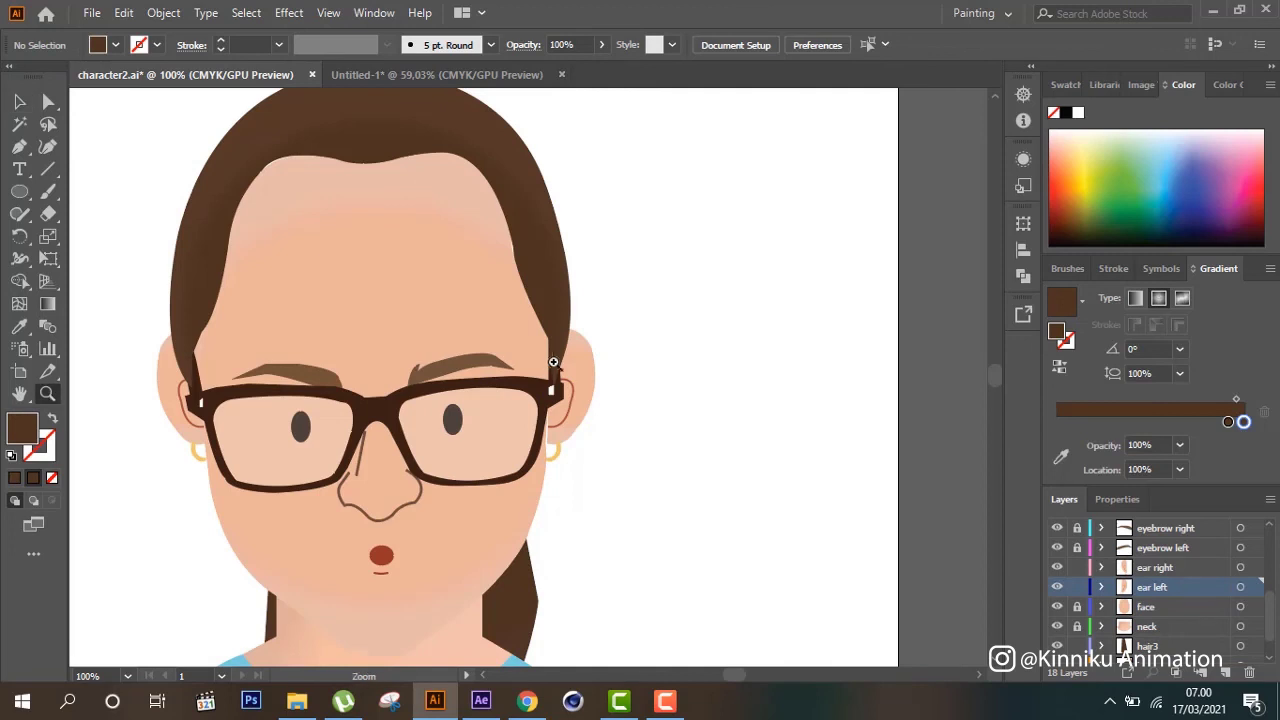
pyautogui.click(563, 434)
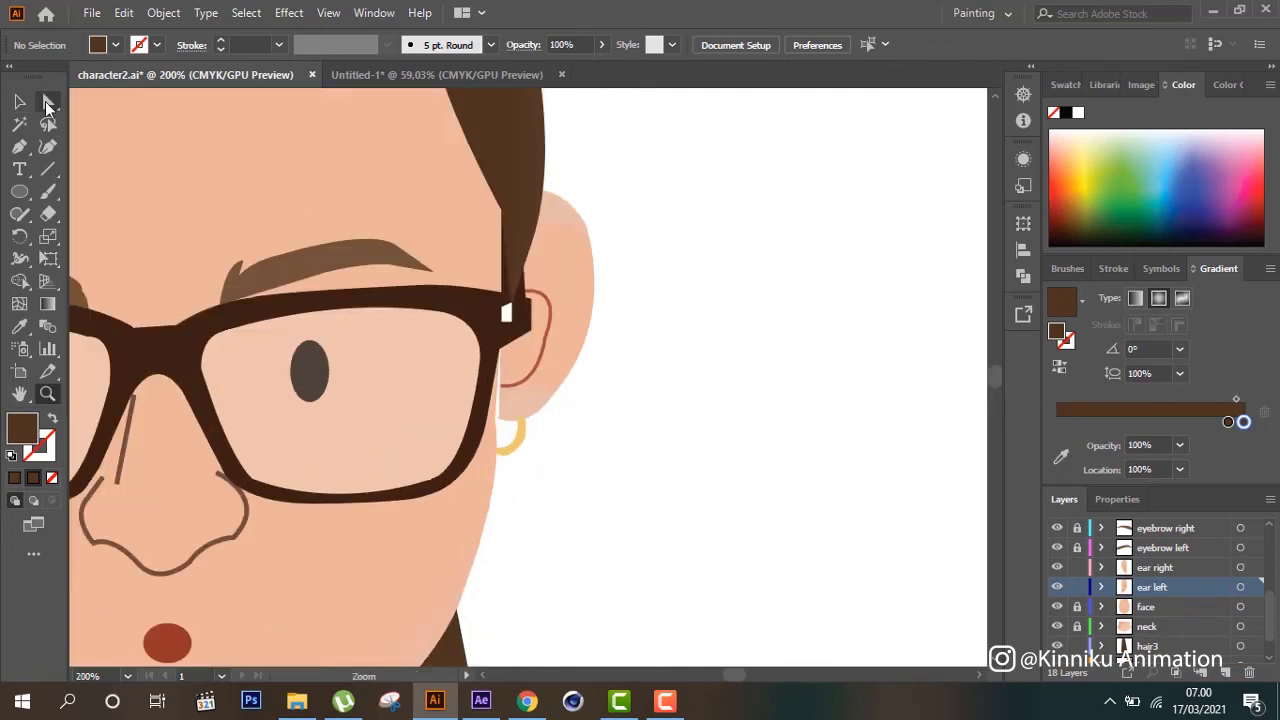
pyautogui.click(48, 101)
pyautogui.moveTo(508, 425); pyautogui.dragTo(511, 420)
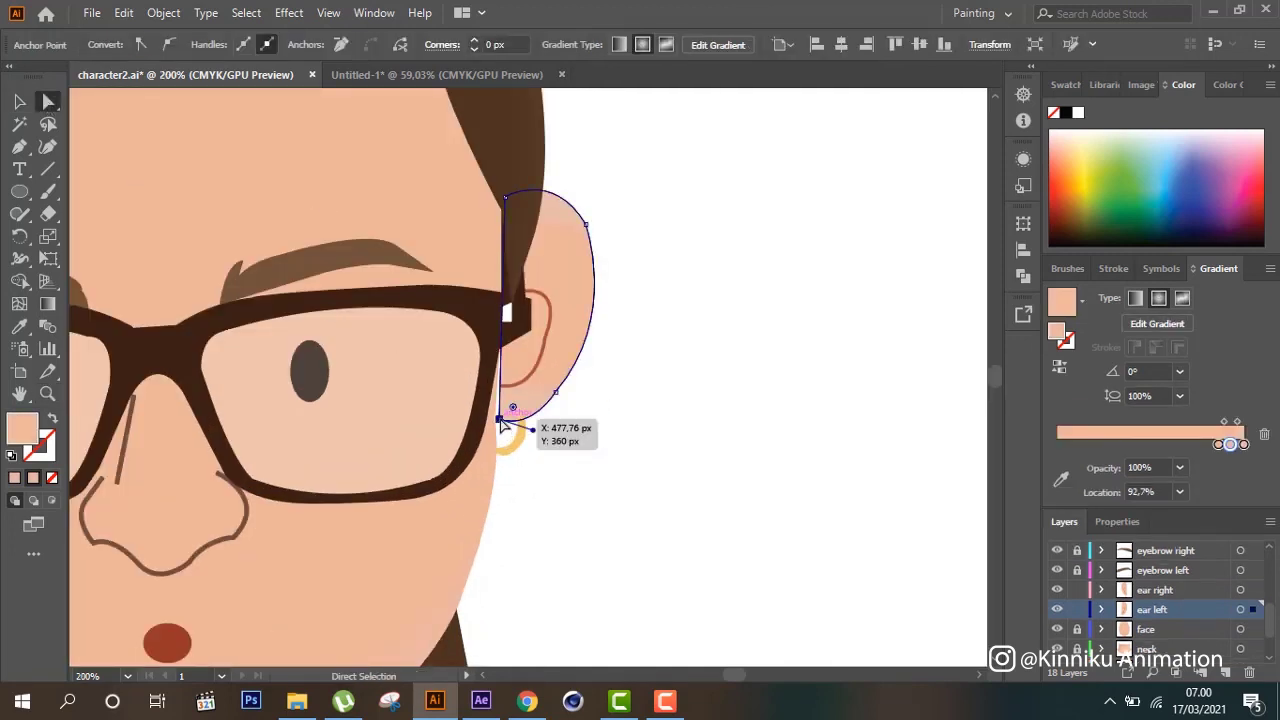
pyautogui.click(643, 408)
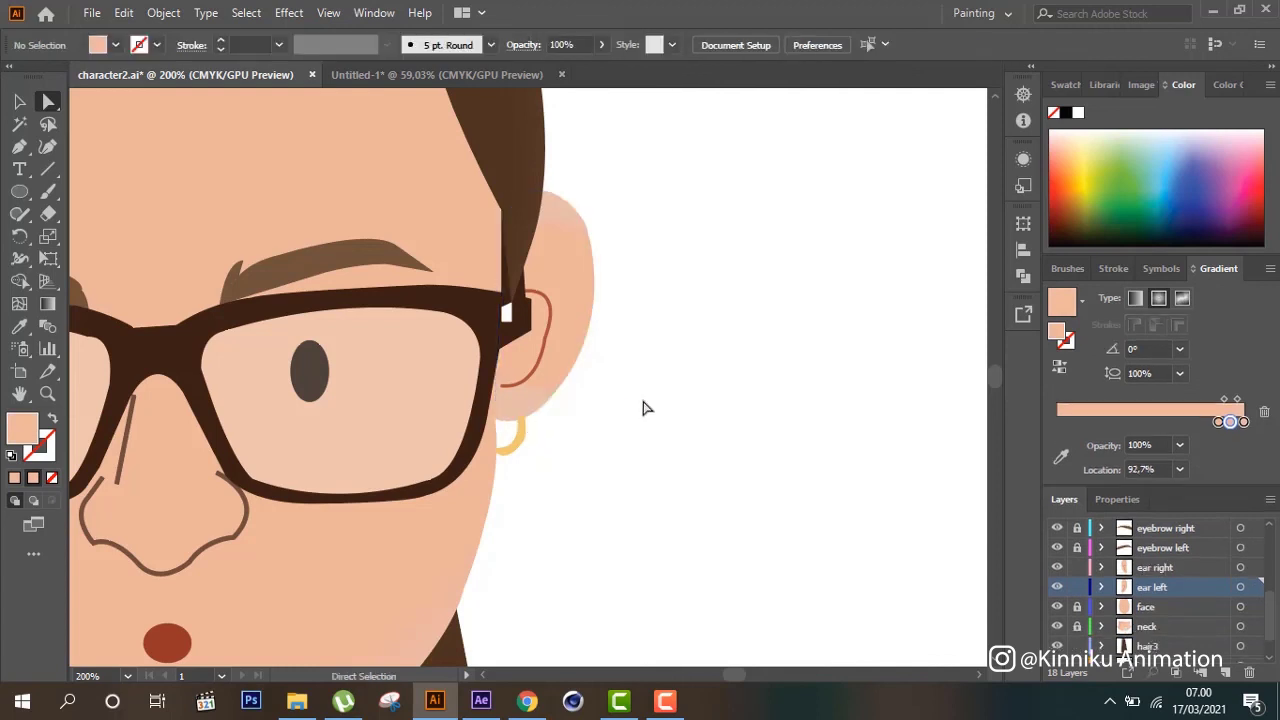
pyautogui.moveTo(466, 380); pyautogui.dragTo(464, 378)
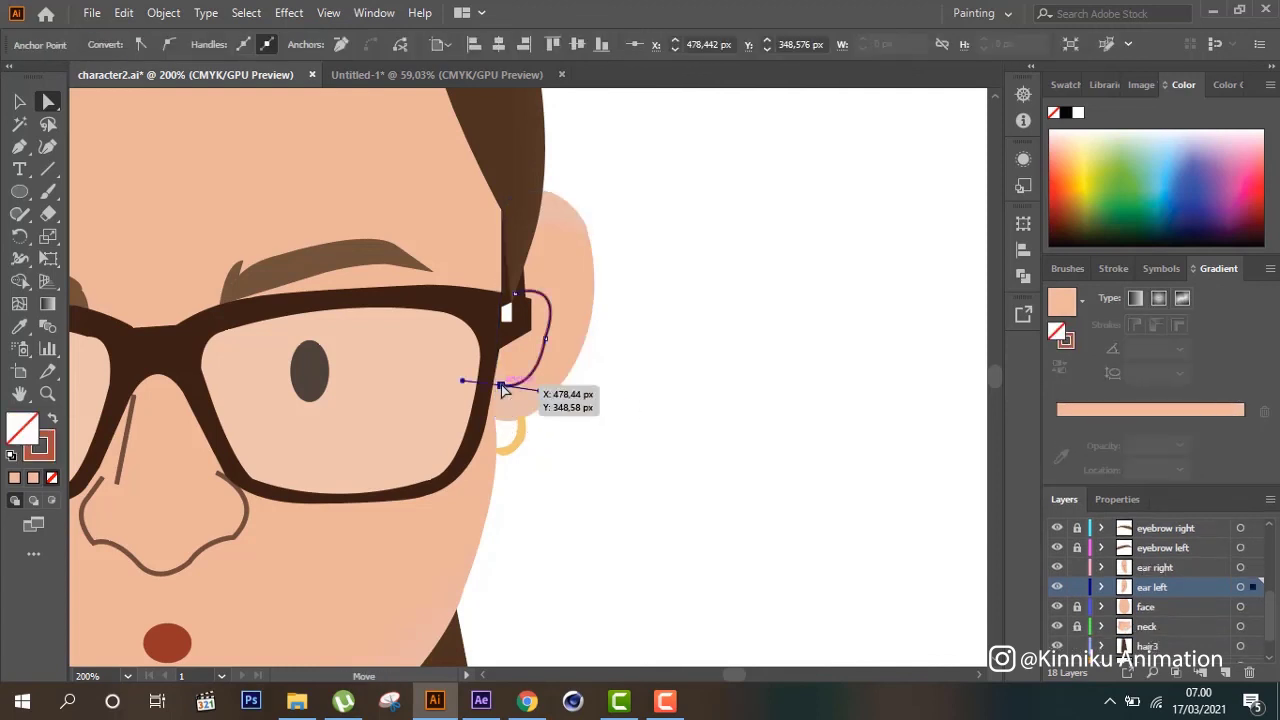
pyautogui.click(671, 406)
pyautogui.press('ctrl')
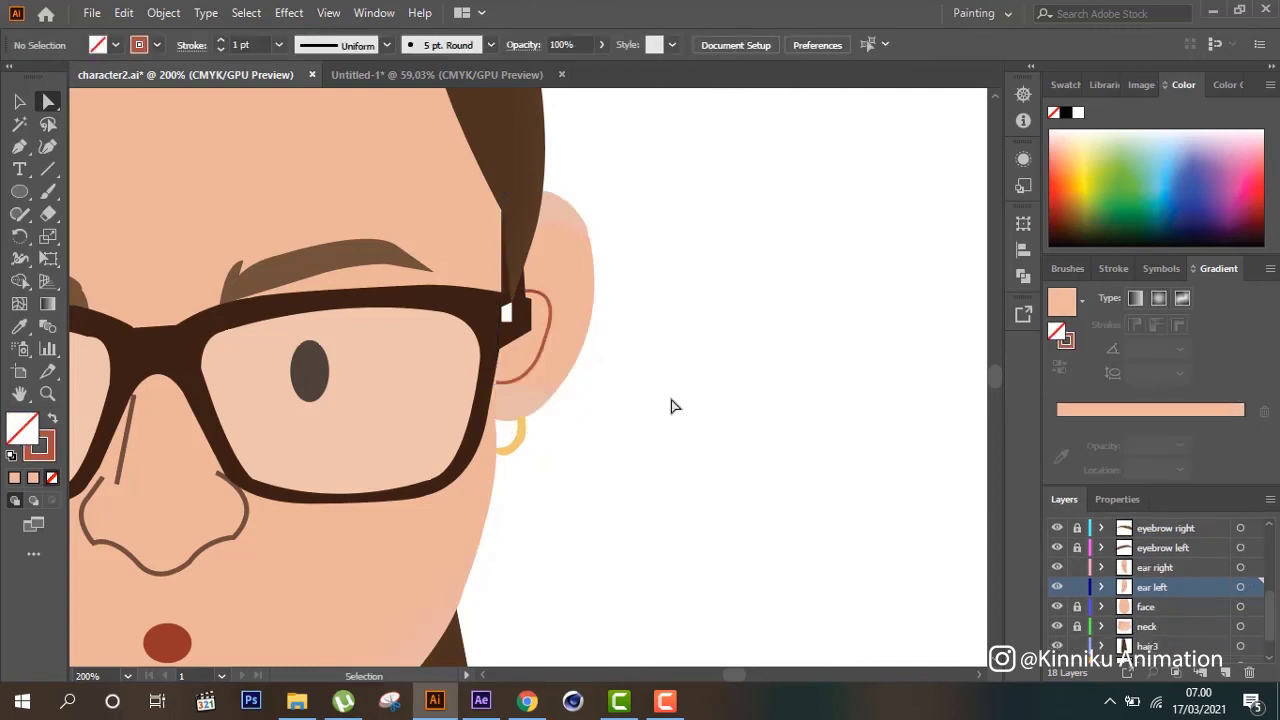
pyautogui.hotkey('ctrl', '-')
pyautogui.hotkey('ctrl', '-')
pyautogui.hotkey('ctrl', '-')
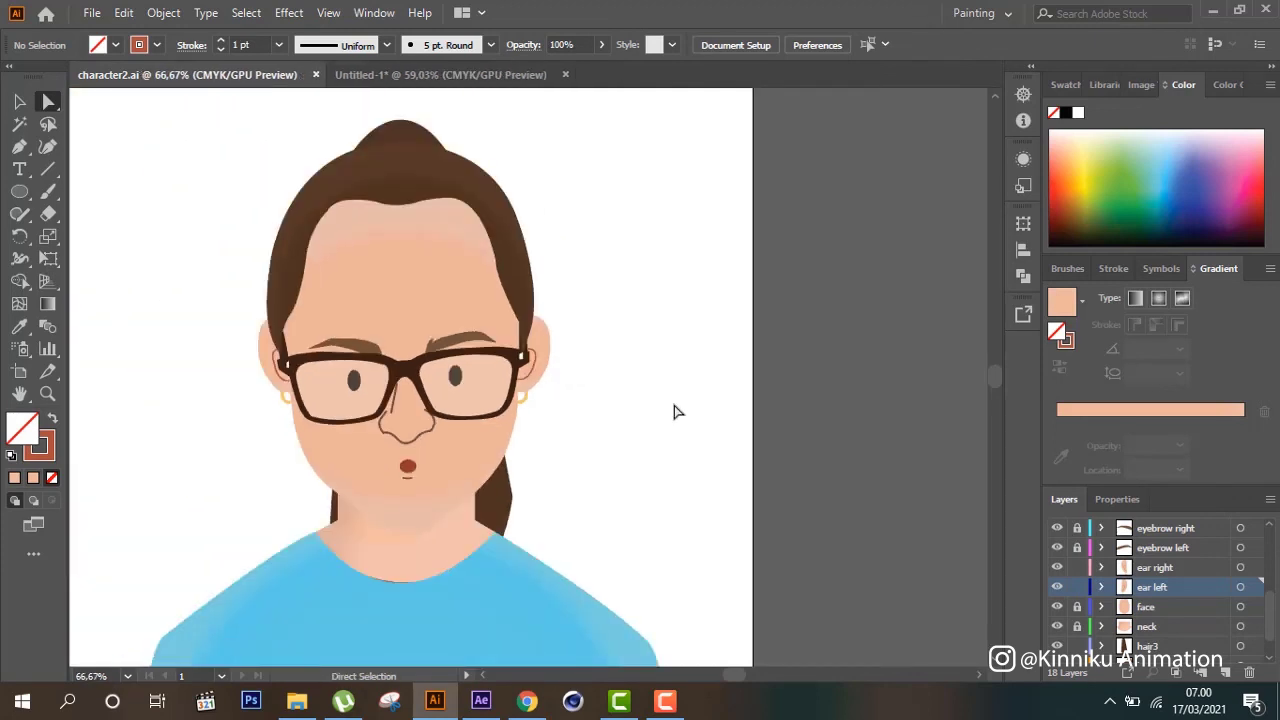
# Drag the neck's bottom anchor so its lower curve dips deeper into the shirt collar
pyautogui.click(445, 553)
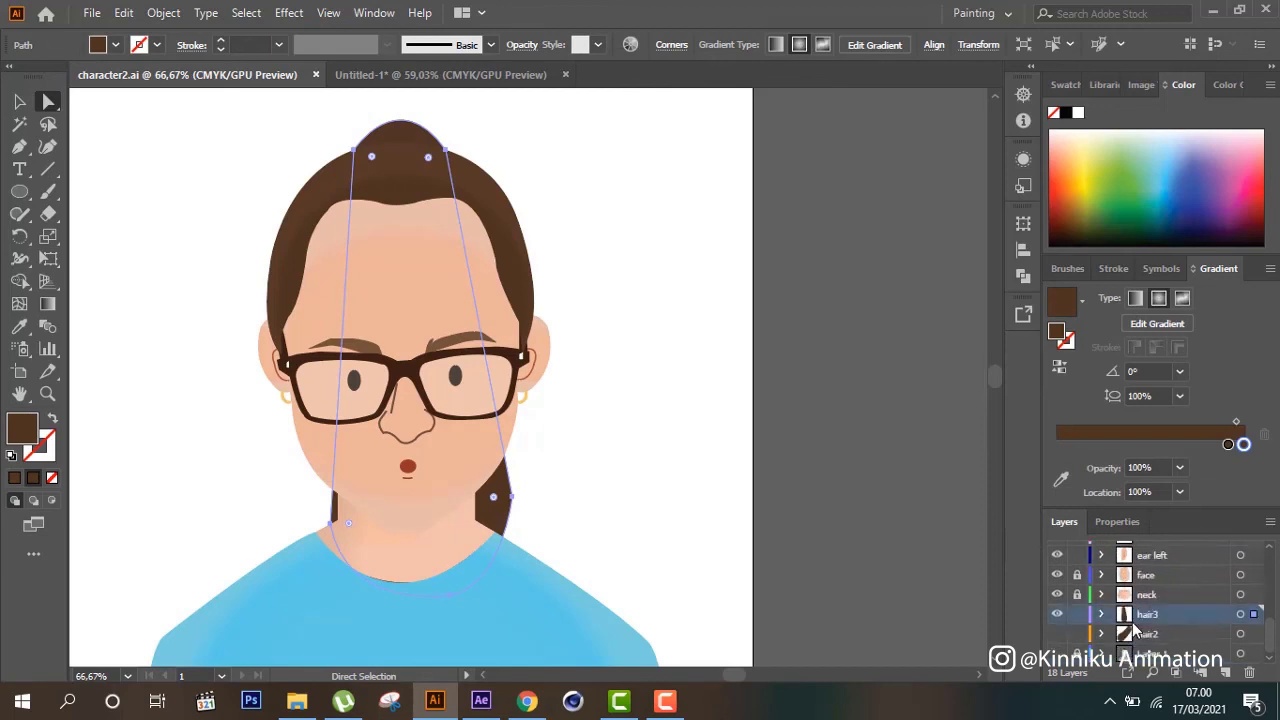
pyautogui.click(1240, 594)
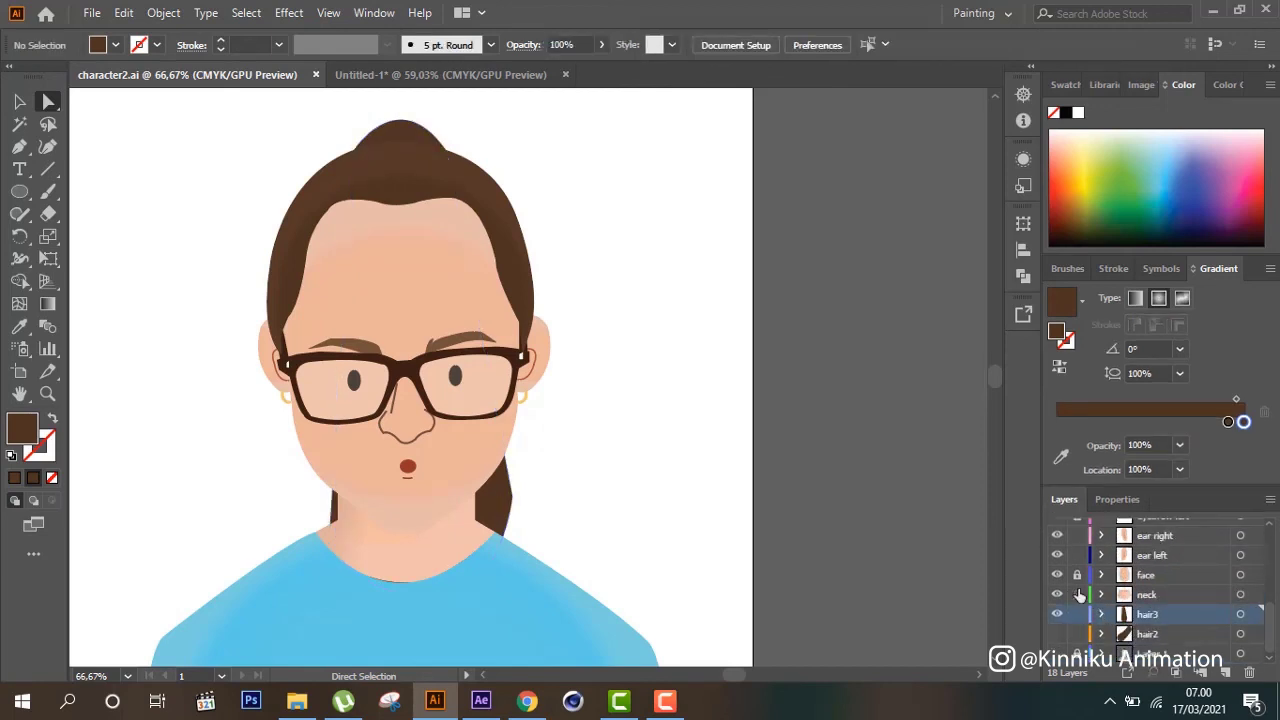
pyautogui.press('v')
pyautogui.click(441, 568)
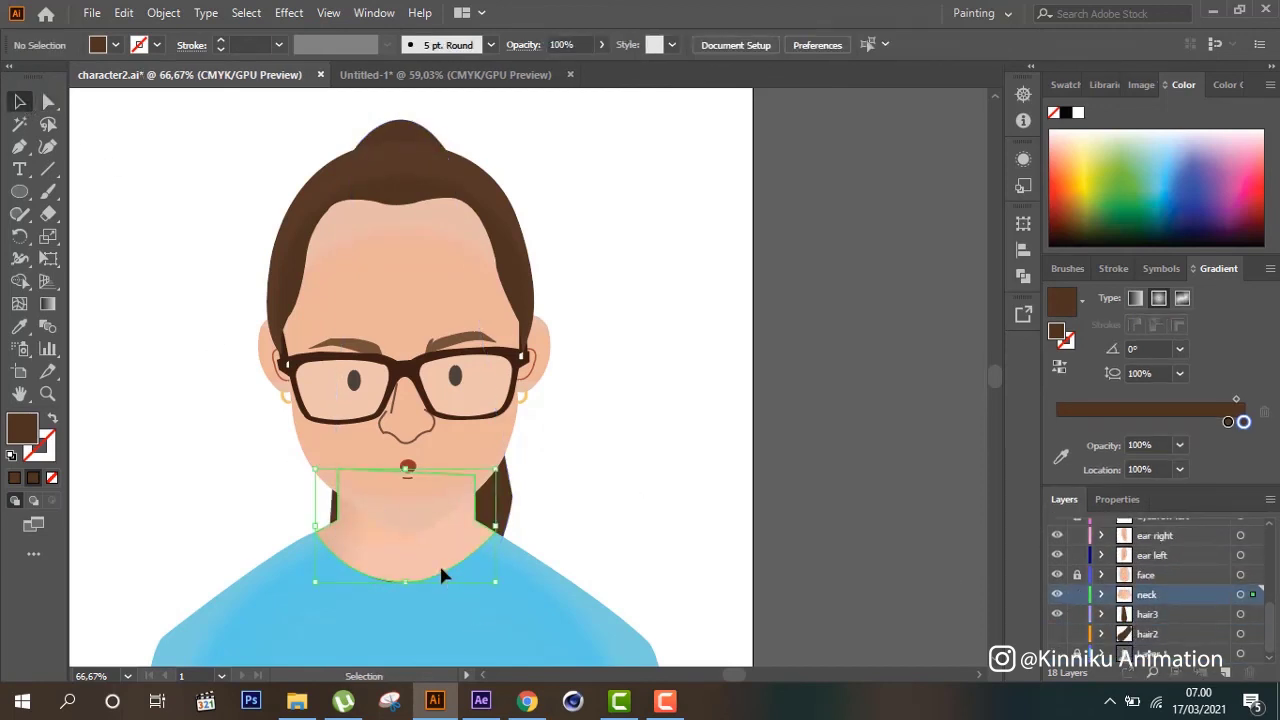
pyautogui.press('a')
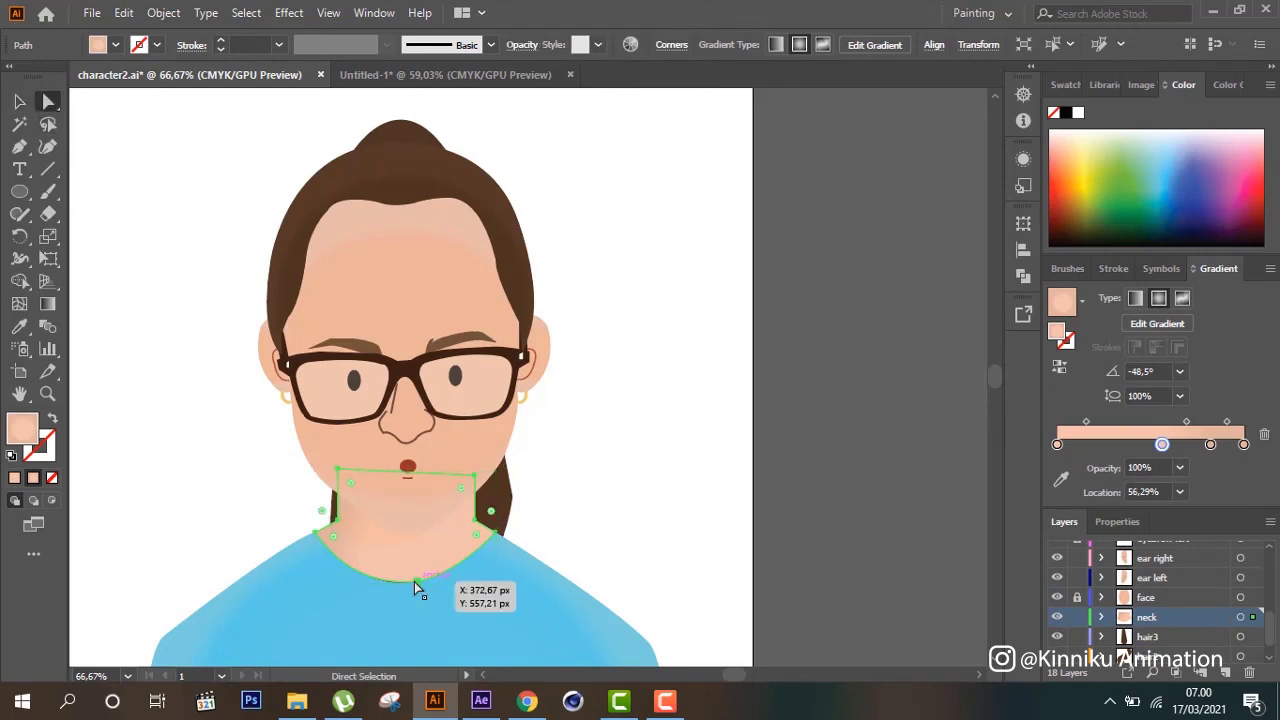
pyautogui.click(417, 581)
pyautogui.click(417, 582)
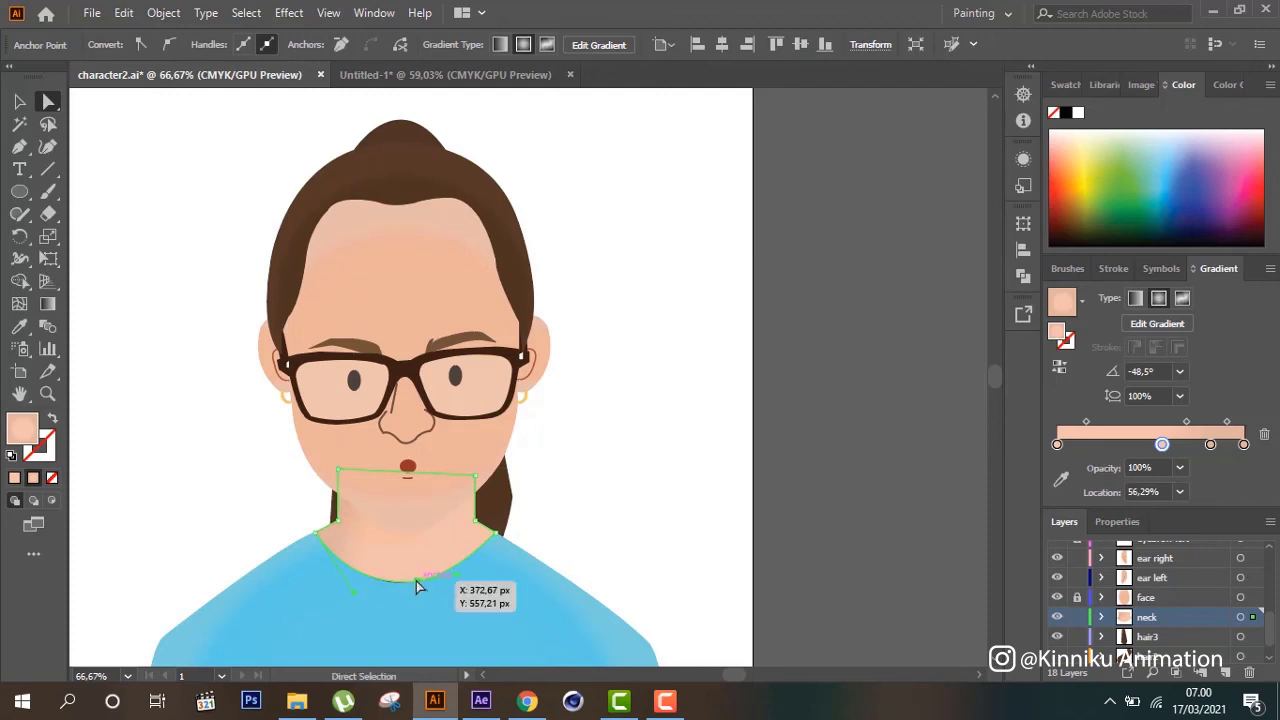
pyautogui.moveTo(419, 581); pyautogui.dragTo(411, 583)
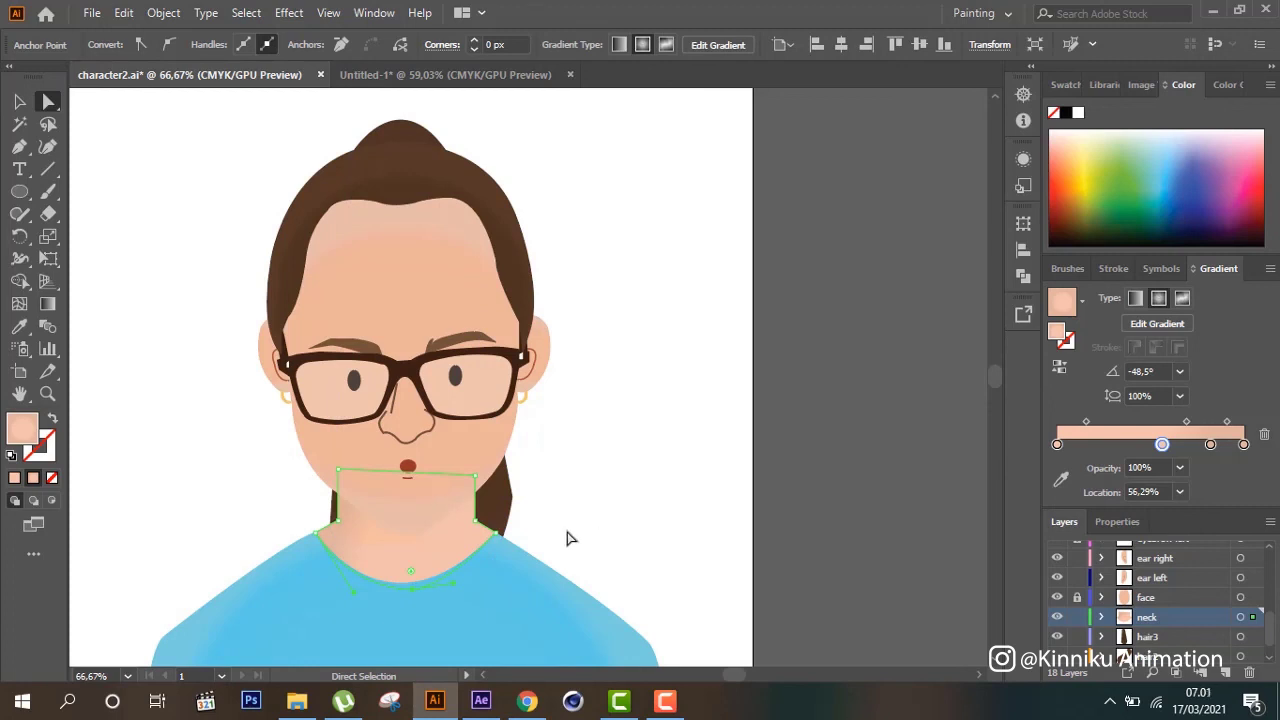
pyautogui.click(572, 533)
pyautogui.click(477, 548)
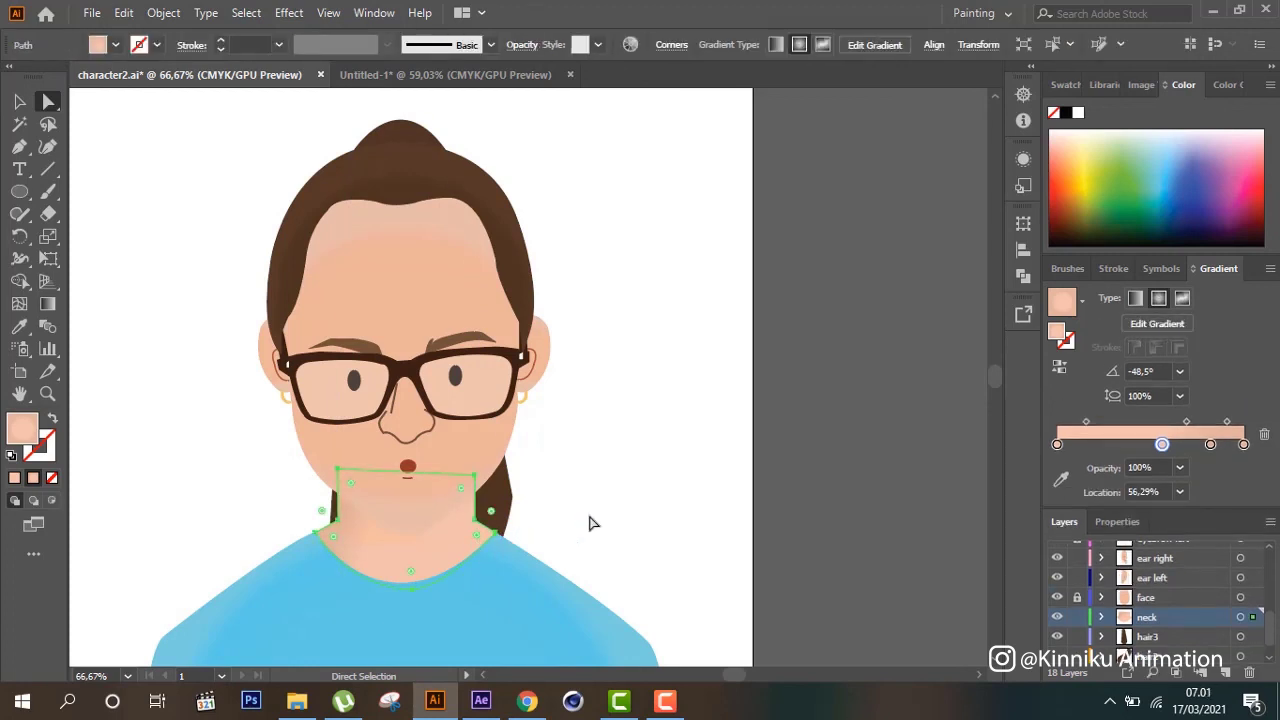
pyautogui.click(590, 522)
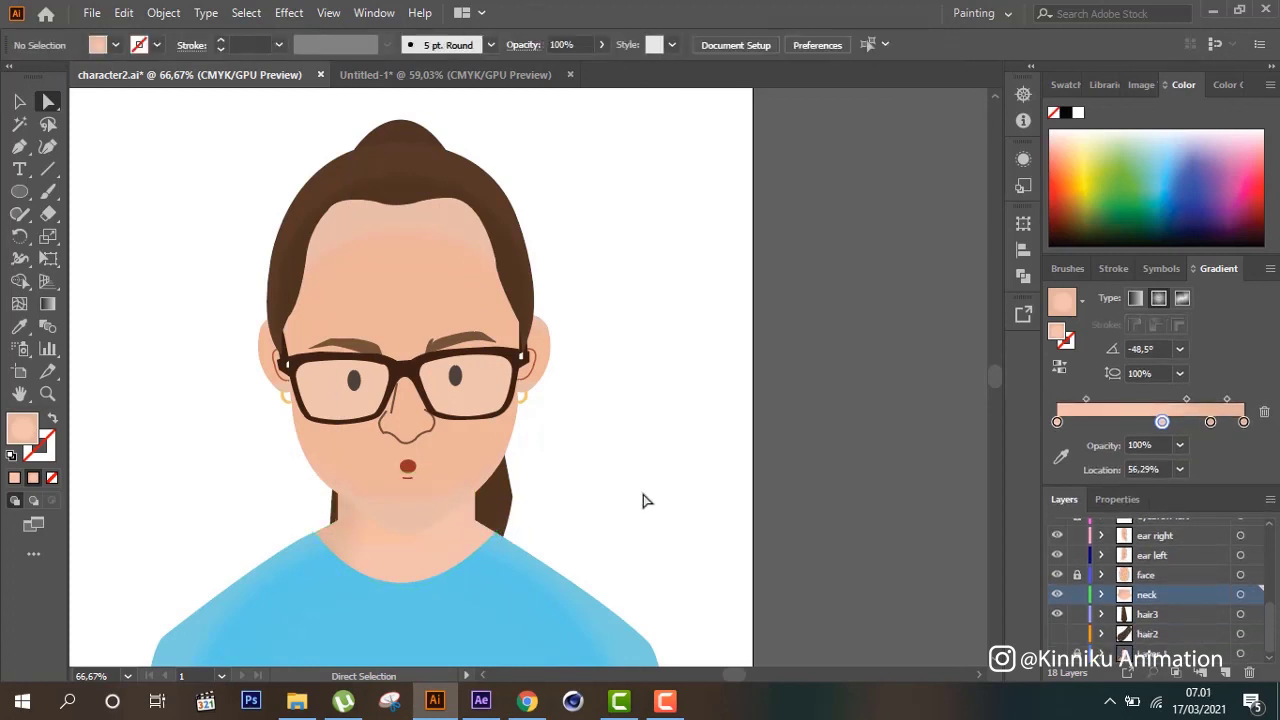